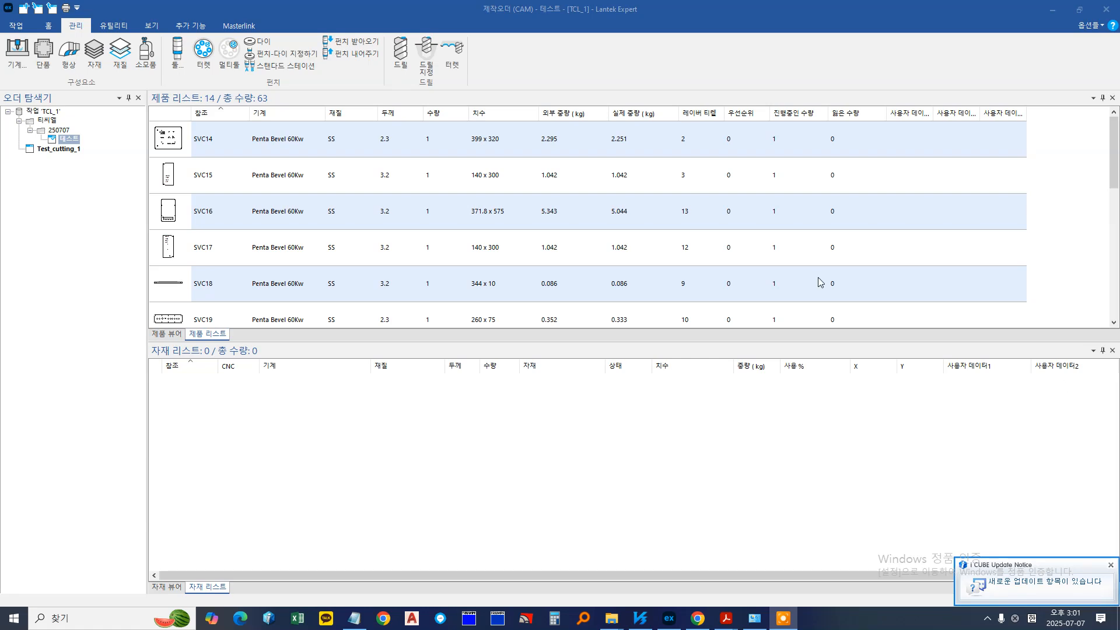
Open the drawing module with a blank part for the selected 테스트 order
{"action": "left_click", "coordinate": [48, 26]}
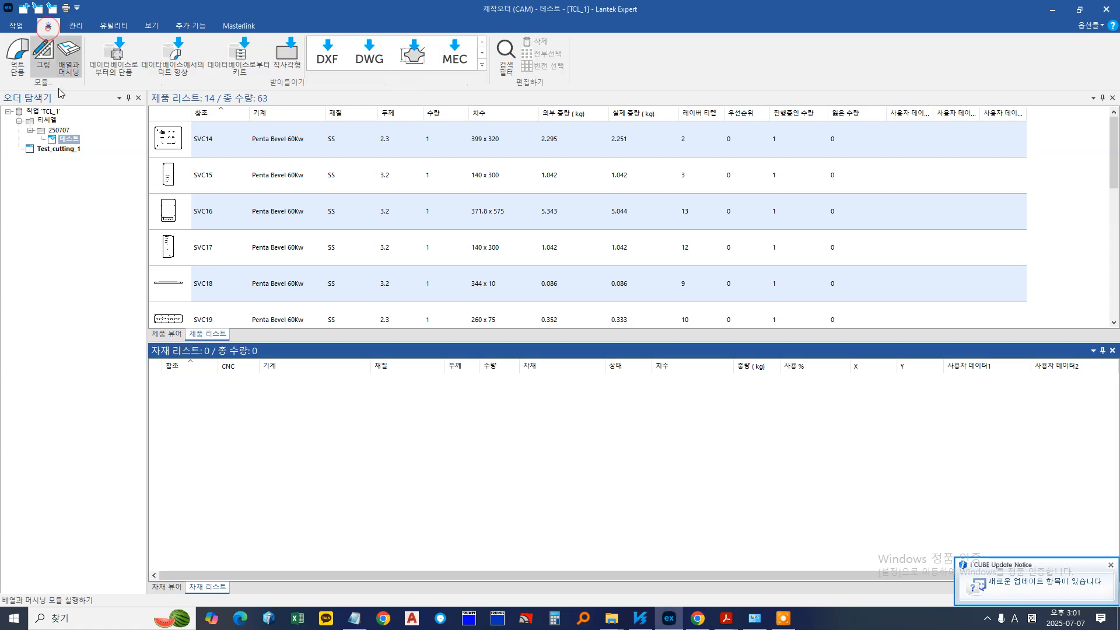
{"action": "left_click", "coordinate": [76, 256]}
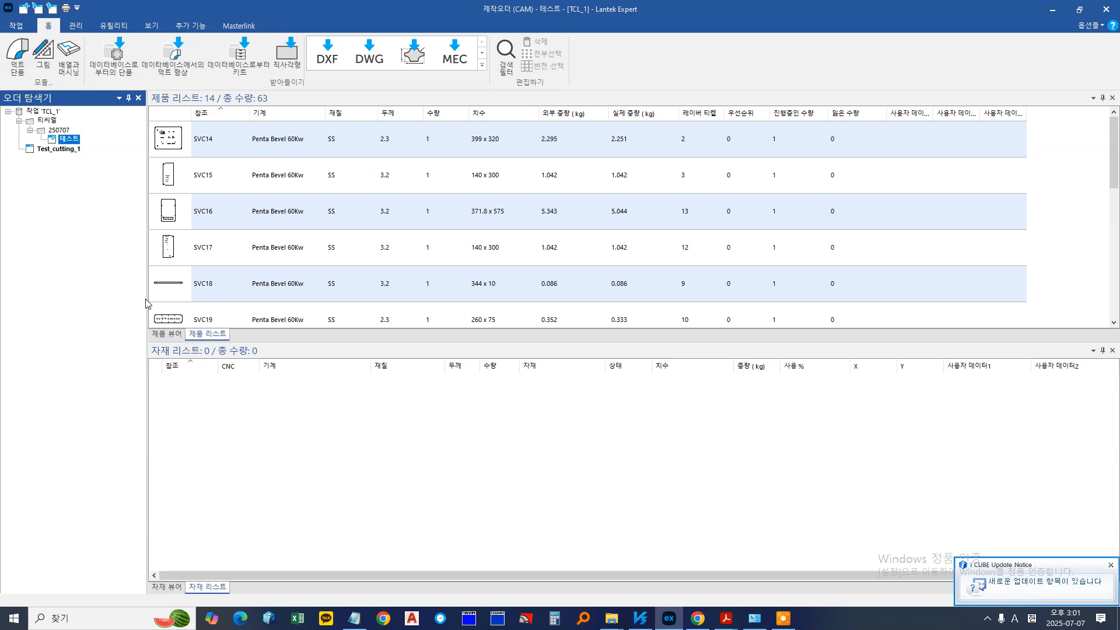
{"action": "left_click", "coordinate": [42, 56]}
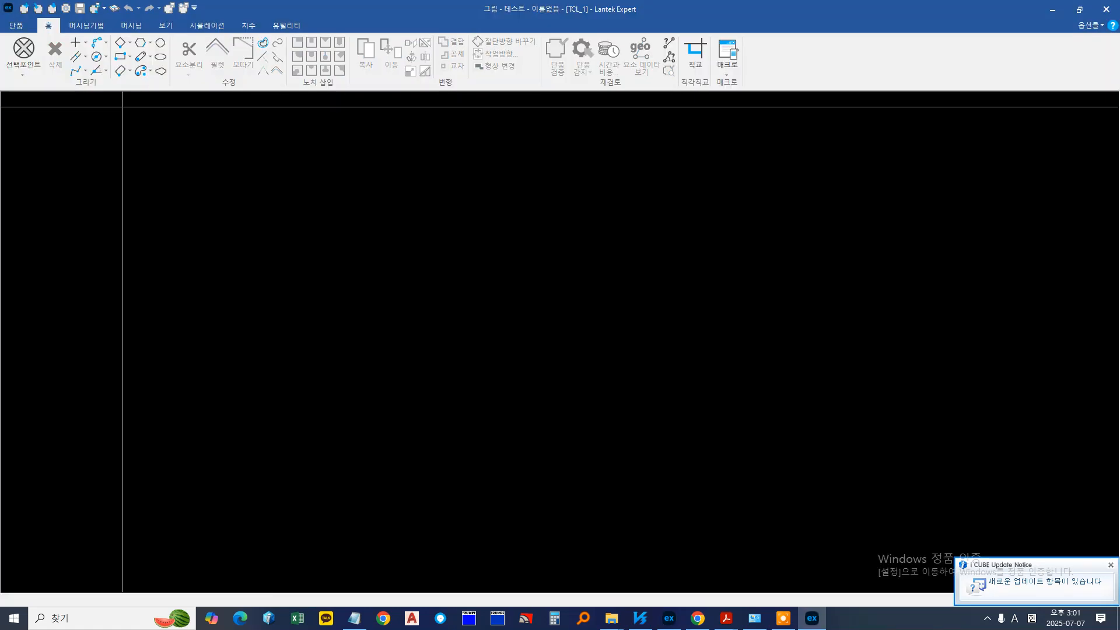
{"action": "left_click", "coordinate": [24, 68]}
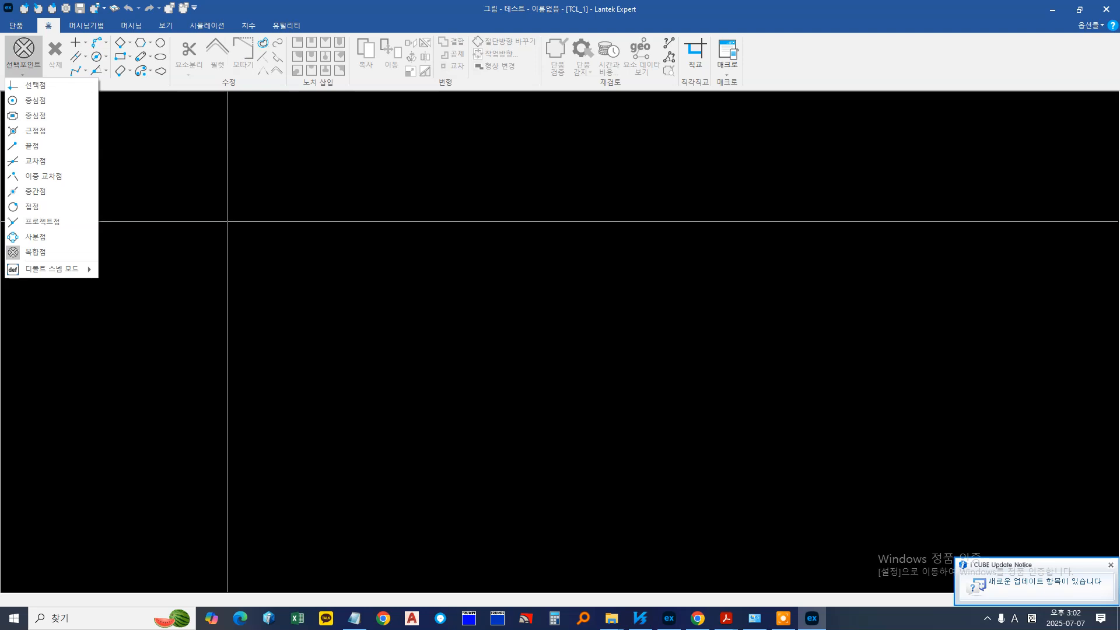
{"action": "left_click", "coordinate": [330, 238]}
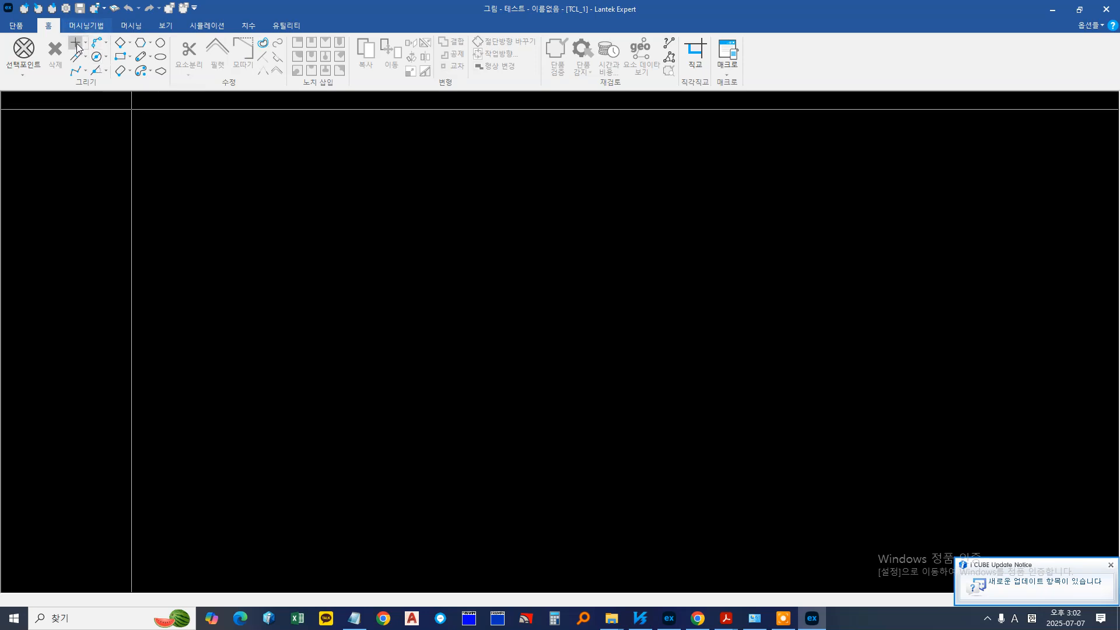
Draw four freehand two-point line segments in different directions in the empty drawing area
{"action": "left_click", "coordinate": [85, 53]}
{"action": "left_click", "coordinate": [86, 73]}
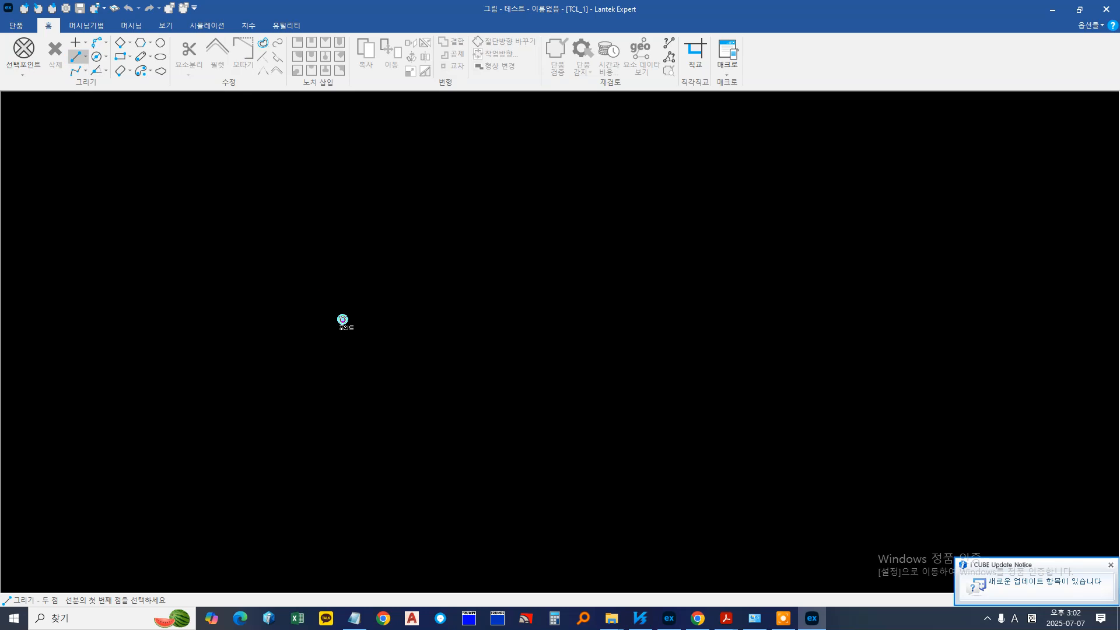
{"action": "left_click", "coordinate": [397, 312]}
{"action": "left_click", "coordinate": [684, 297]}
{"action": "left_click", "coordinate": [440, 382]}
{"action": "left_click", "coordinate": [634, 366]}
{"action": "left_click", "coordinate": [495, 233]}
{"action": "left_click", "coordinate": [543, 393]}
{"action": "left_click", "coordinate": [443, 284]}
{"action": "left_click", "coordinate": [497, 388]}
Undo the four freehand line segments
{"action": "left_click", "coordinate": [128, 7]}
{"action": "left_click", "coordinate": [129, 7]}
{"action": "left_click", "coordinate": [128, 7]}
{"action": "left_click", "coordinate": [129, 8]}
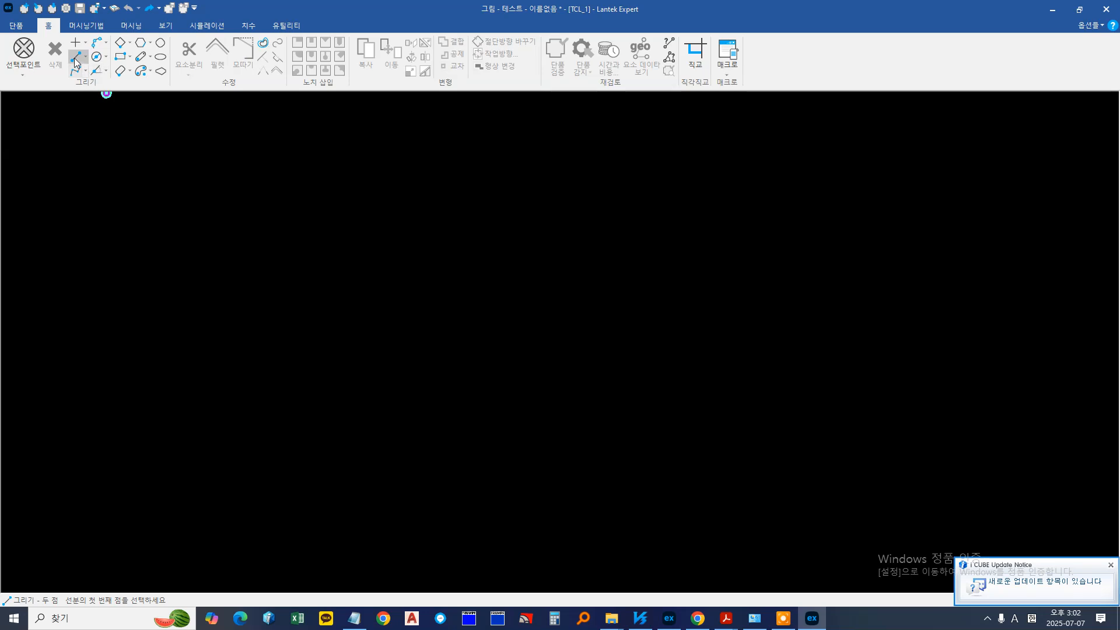
Draw a horizontal two-point line from a freely picked start point, ending at incremental coordinates X 500 mm and Y 0 mm
{"action": "left_click", "coordinate": [338, 328]}
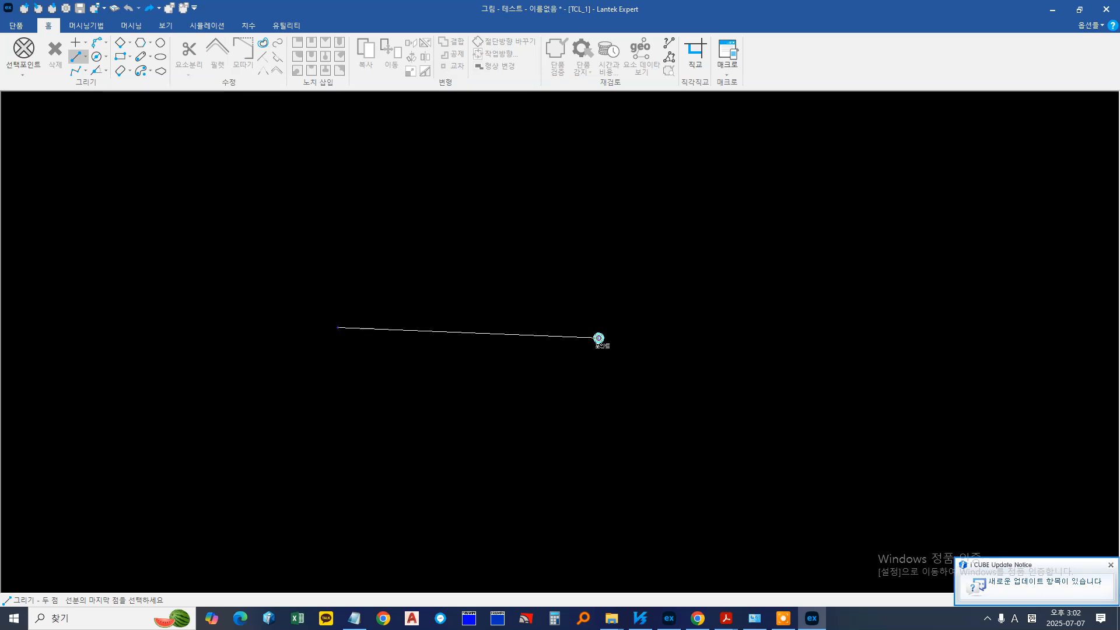
{"action": "type", "text": "500"}
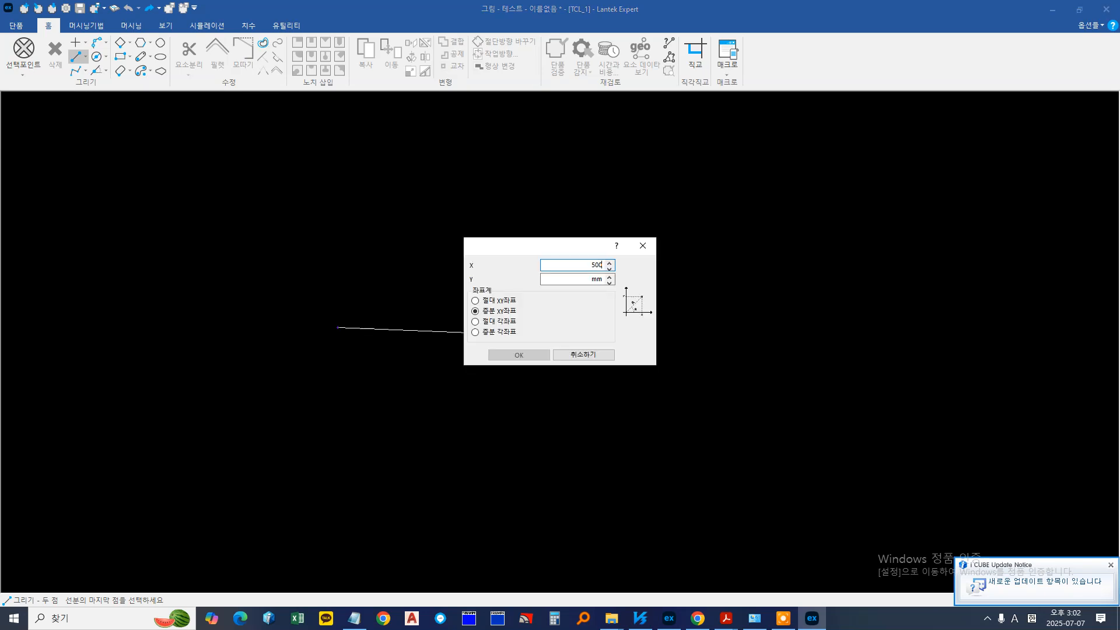
{"action": "key", "text": "Tab"}
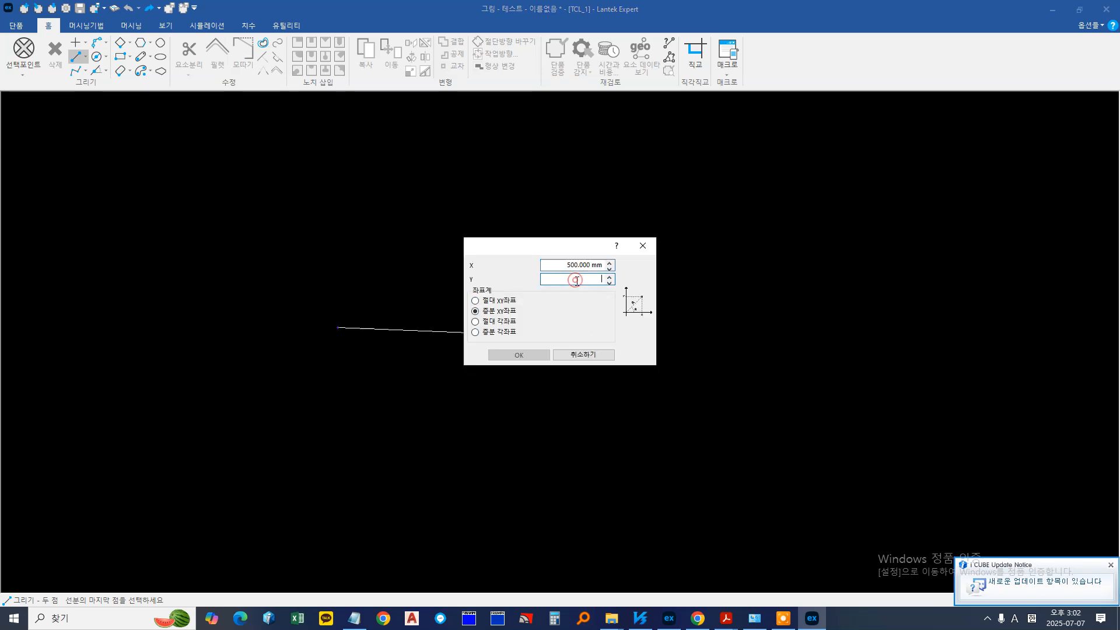
{"action": "type", "text": "0"}
{"action": "key", "text": "Tab"}
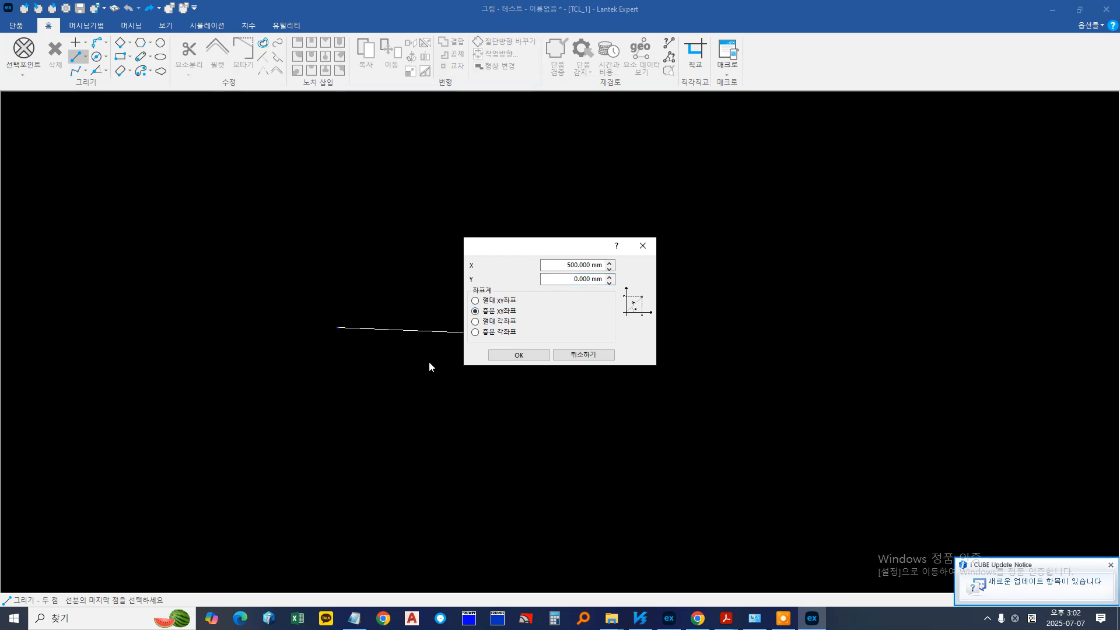
{"action": "left_click", "coordinate": [517, 354]}
{"action": "scroll", "coordinate": [536, 367], "scroll_direction": "down", "scroll_amount": 3}
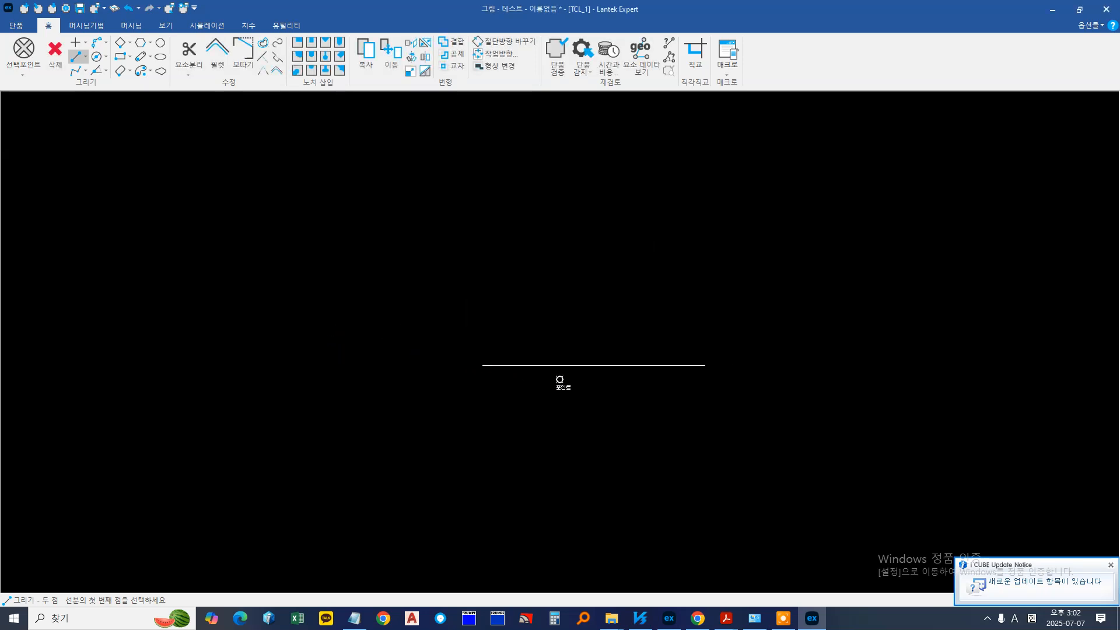
{"action": "scroll", "coordinate": [414, 374], "scroll_direction": "up", "scroll_amount": 3}
{"action": "left_click", "coordinate": [401, 373]}
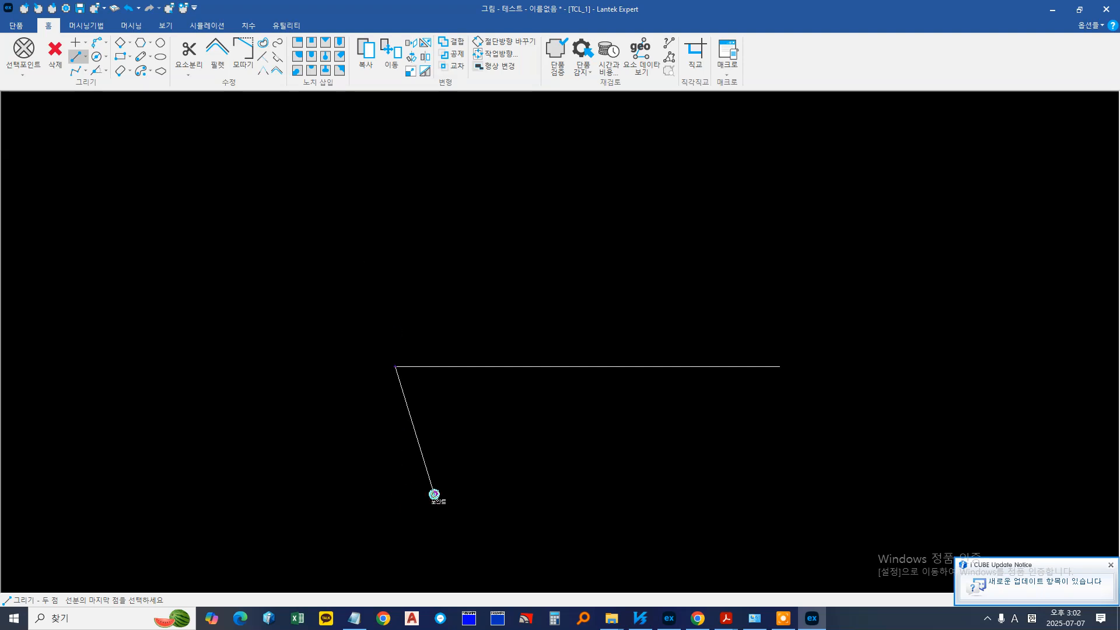
{"action": "scroll", "coordinate": [438, 481], "scroll_direction": "down", "scroll_amount": 1}
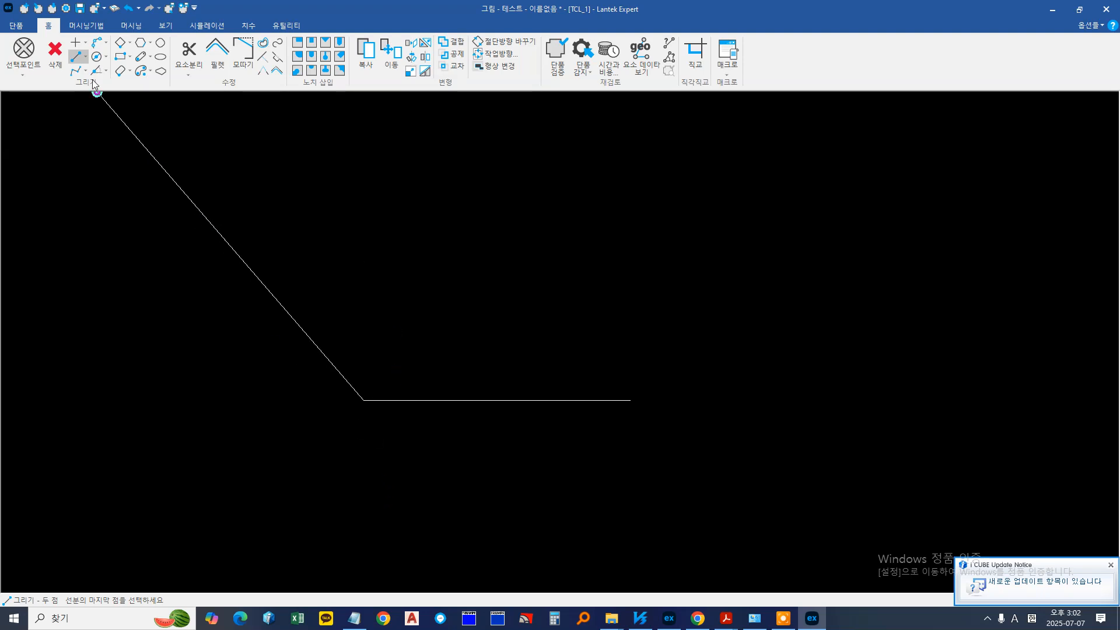
Create parallel lines at a distance of 50 mm above and below the horizontal line
{"action": "left_click", "coordinate": [85, 57]}
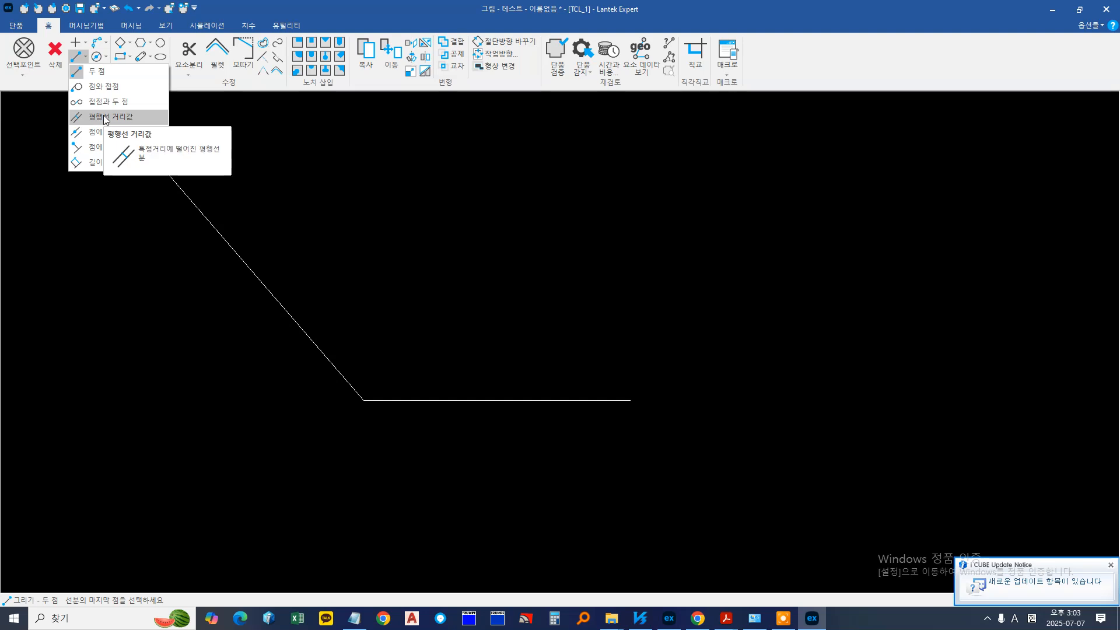
{"action": "left_click", "coordinate": [106, 120]}
{"action": "left_click", "coordinate": [371, 400]}
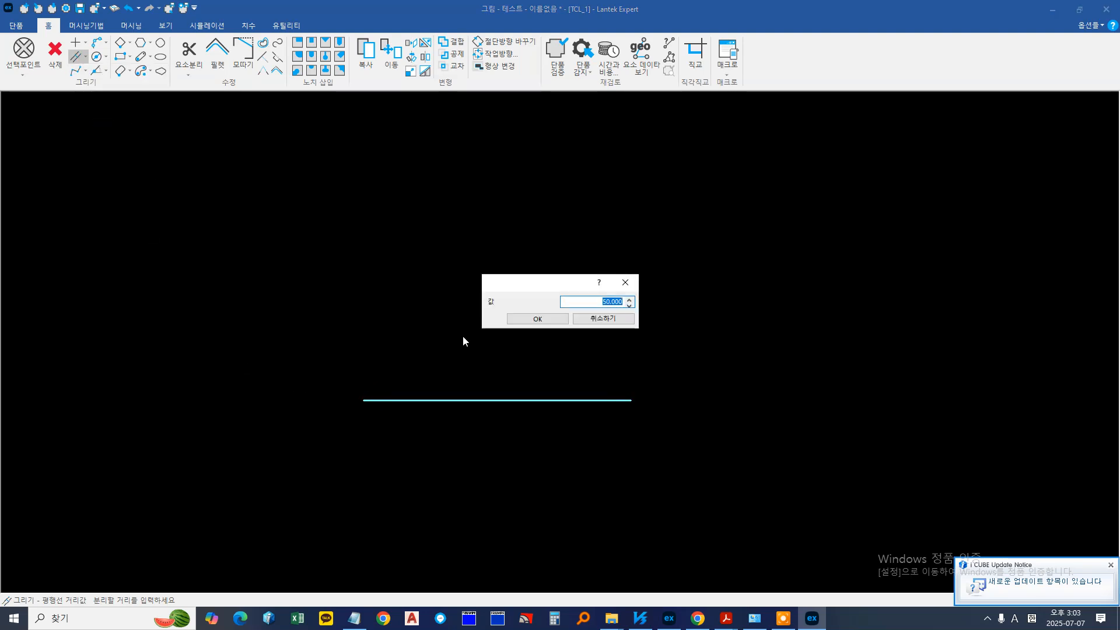
{"action": "left_click", "coordinate": [521, 319]}
{"action": "left_click", "coordinate": [501, 366]}
{"action": "left_click", "coordinate": [502, 425]}
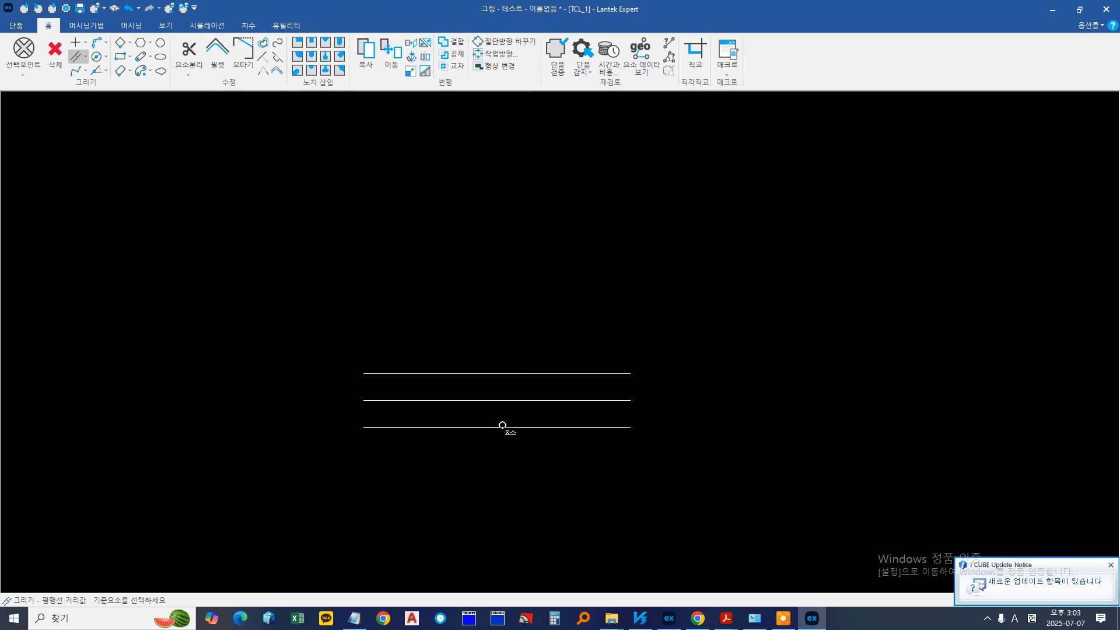
Draw a circle by centre and diameter, 50 mm across, centred on the left endpoint of the middle line
{"action": "middle_click_drag", "start_coordinate": [388, 363], "coordinate": [337, 367]}
{"action": "scroll", "coordinate": [428, 415], "scroll_direction": "up", "scroll_amount": 3}
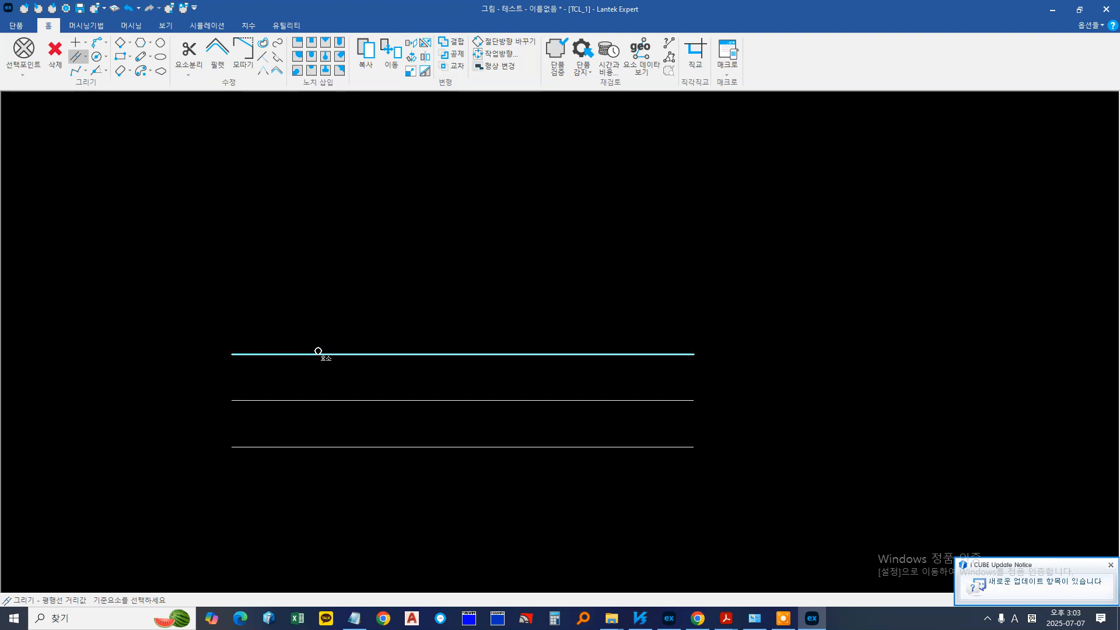
{"action": "left_click", "coordinate": [100, 58]}
{"action": "left_click", "coordinate": [106, 57]}
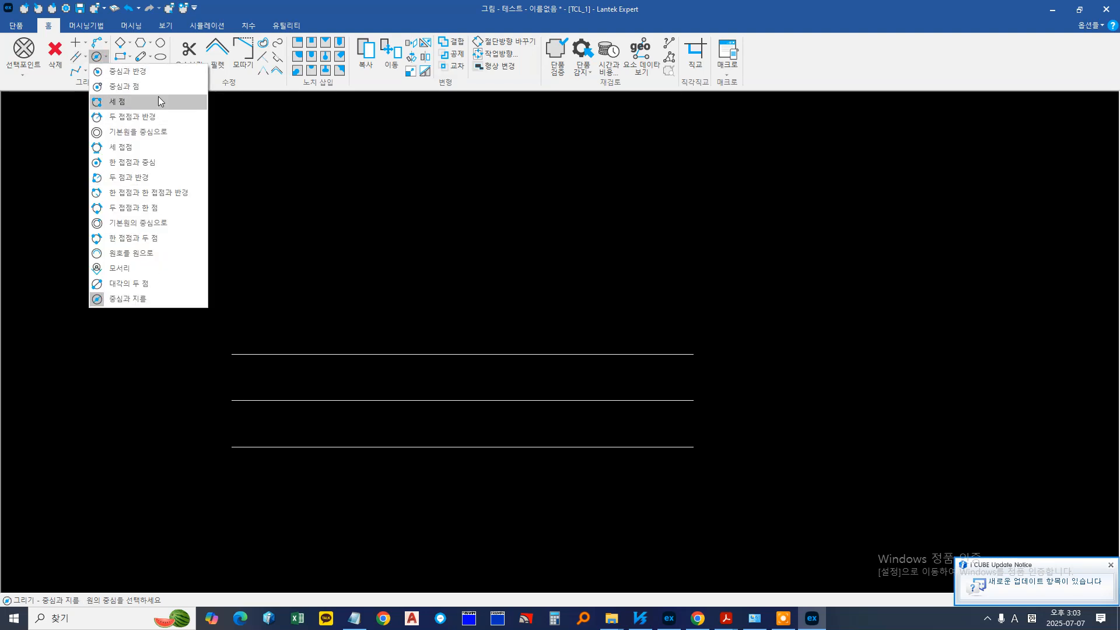
{"action": "left_click", "coordinate": [145, 300]}
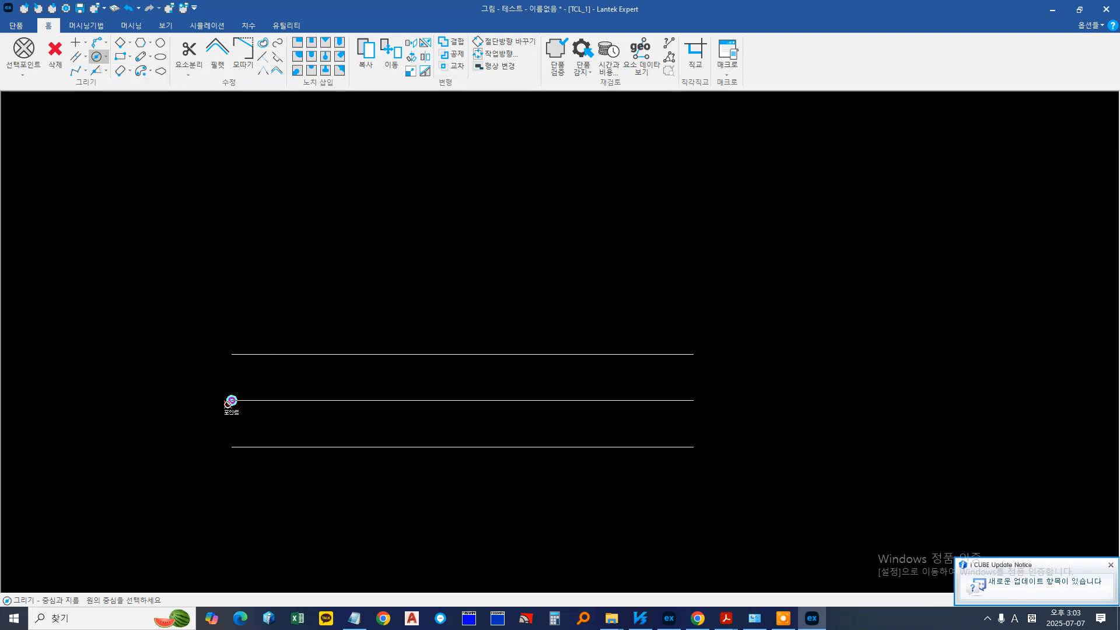
{"action": "left_click", "coordinate": [228, 402]}
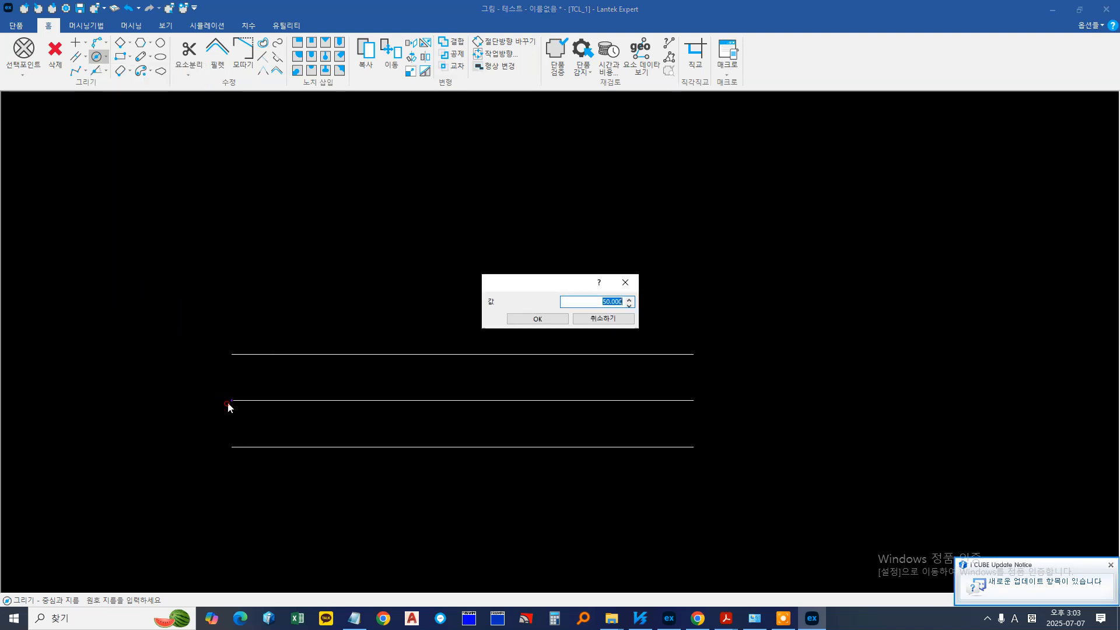
{"action": "left_click", "coordinate": [525, 318]}
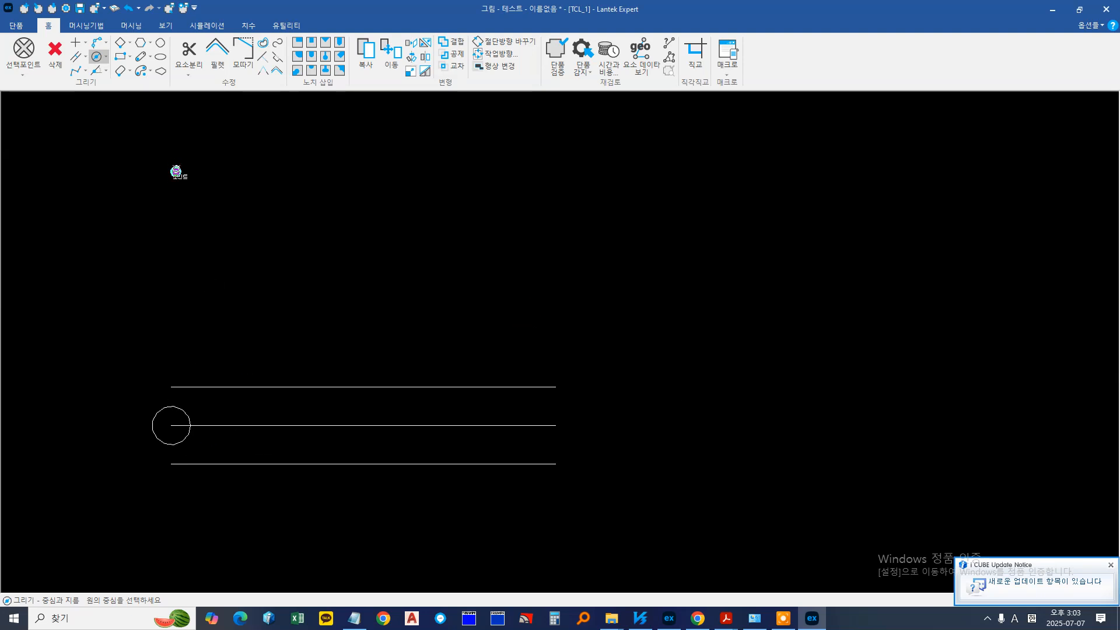
Draw a 50 mm square by its corner at the right end of the upper line, with a 0° angle
{"action": "left_click", "coordinate": [129, 43]}
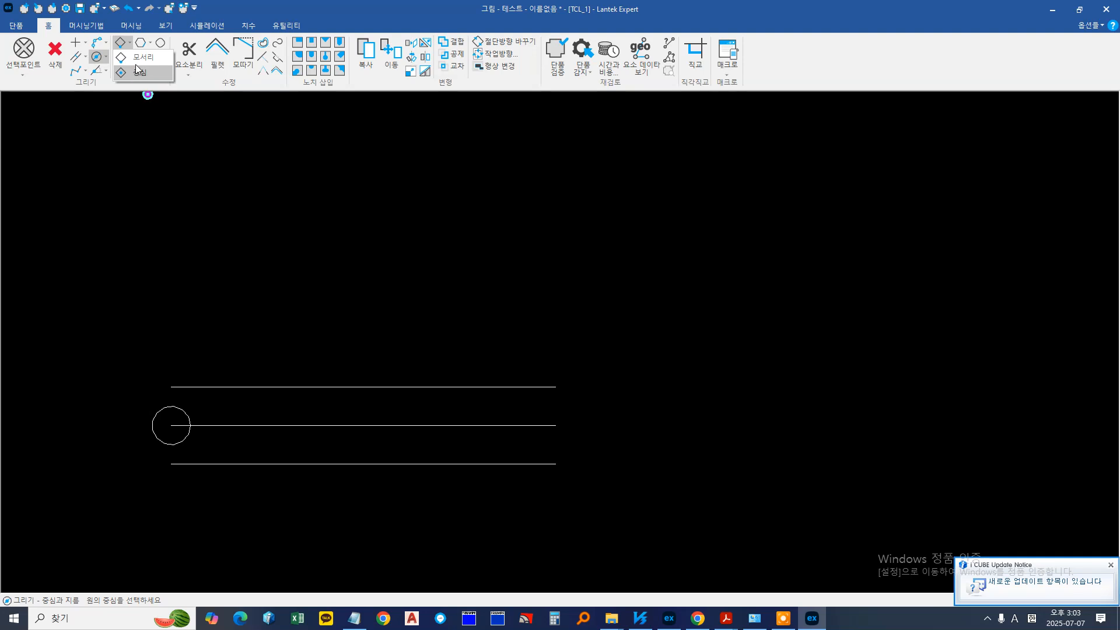
{"action": "left_click", "coordinate": [140, 59]}
{"action": "middle_click_drag", "start_coordinate": [391, 234], "coordinate": [144, 264]}
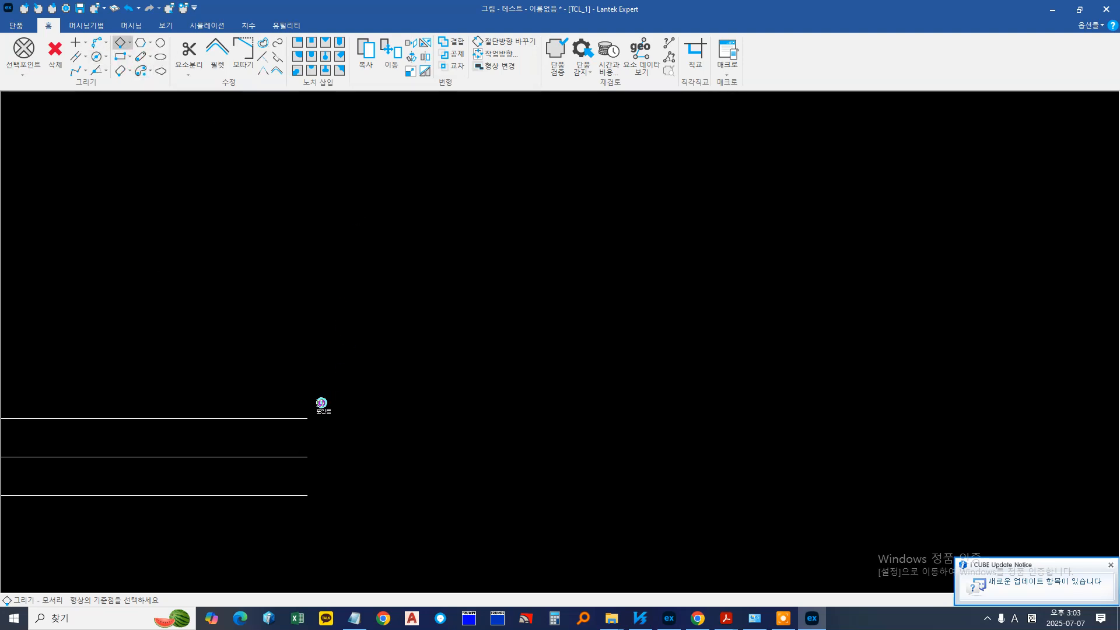
{"action": "left_click", "coordinate": [308, 417]}
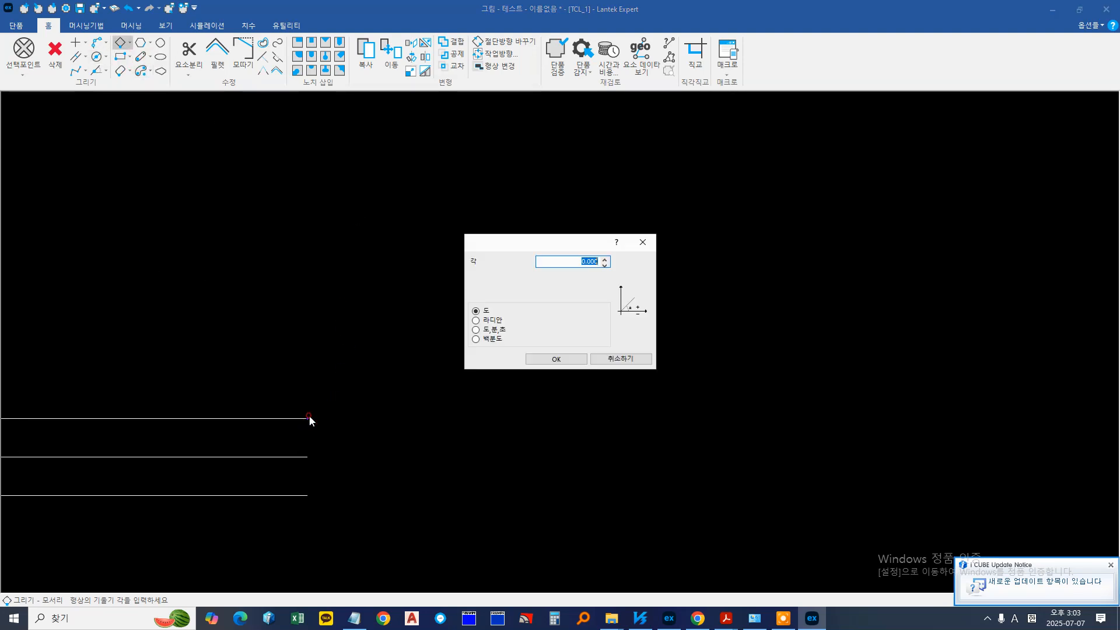
{"action": "left_click", "coordinate": [556, 359]}
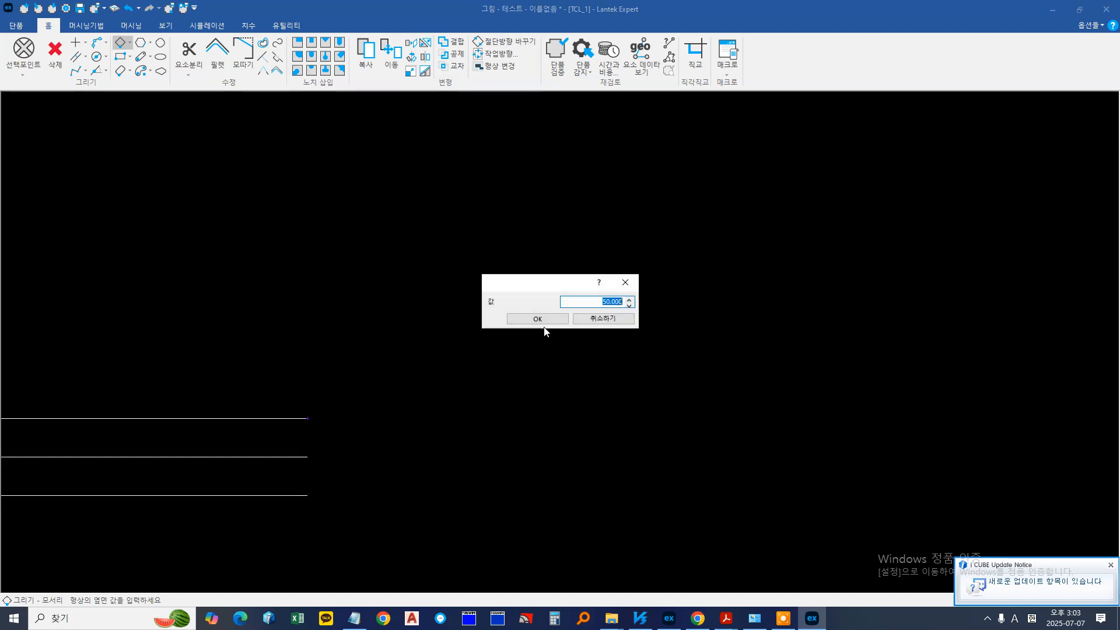
{"action": "left_click", "coordinate": [541, 321]}
{"action": "scroll", "coordinate": [358, 442], "scroll_direction": "up", "scroll_amount": 5}
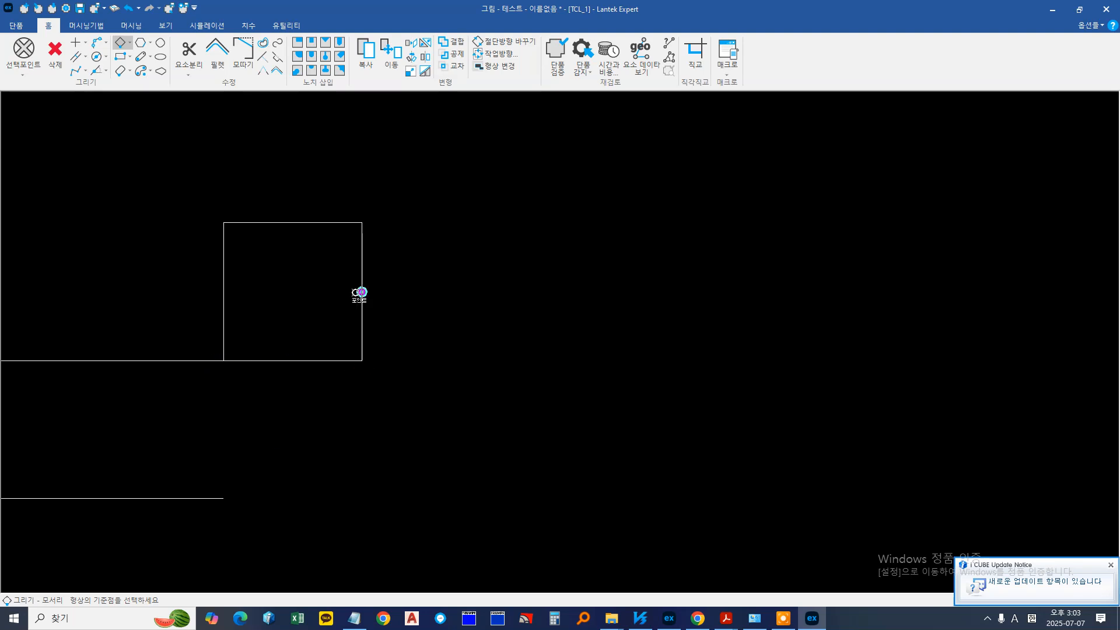
Draw a 50 mm square by its centre on the right endpoint of the middle line, with a 0° angle
{"action": "left_click", "coordinate": [129, 43]}
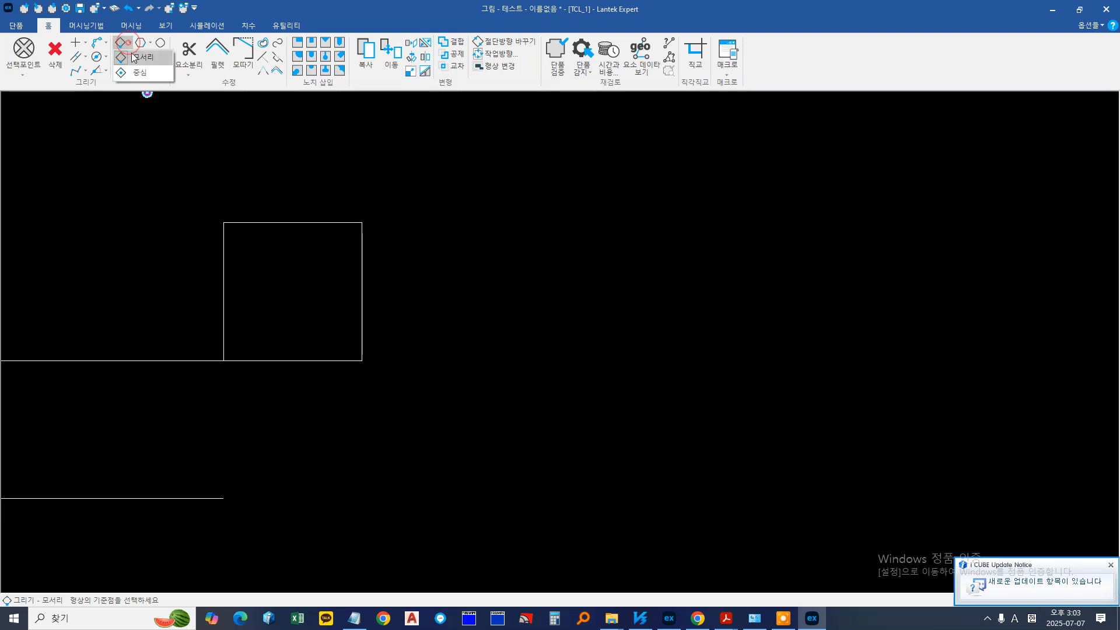
{"action": "left_click", "coordinate": [140, 73]}
{"action": "left_click", "coordinate": [234, 413]}
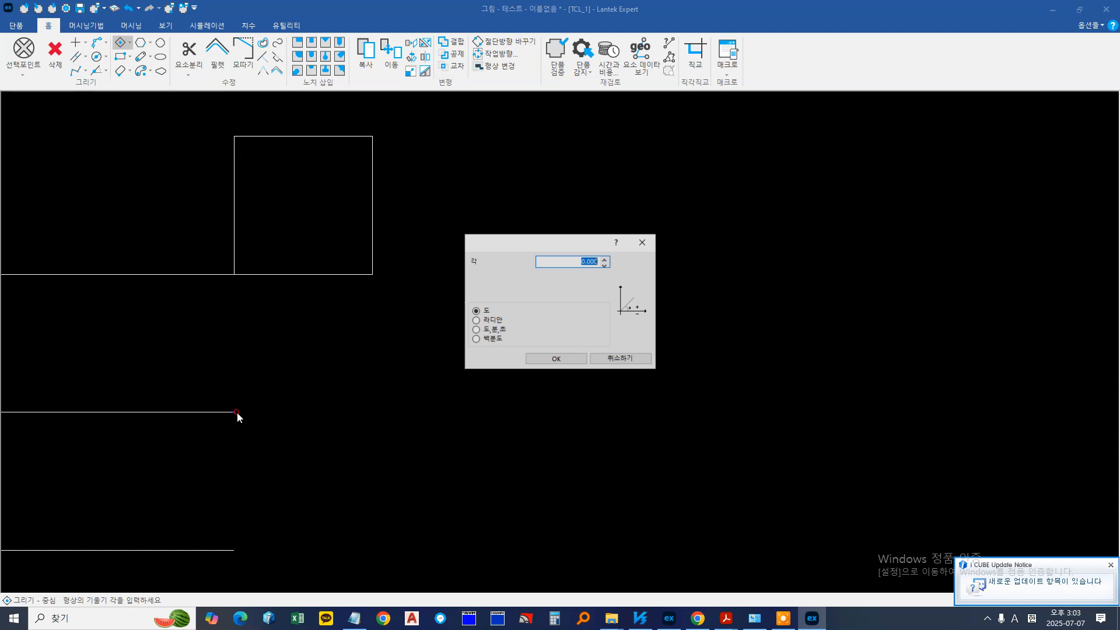
{"action": "left_click", "coordinate": [557, 319]}
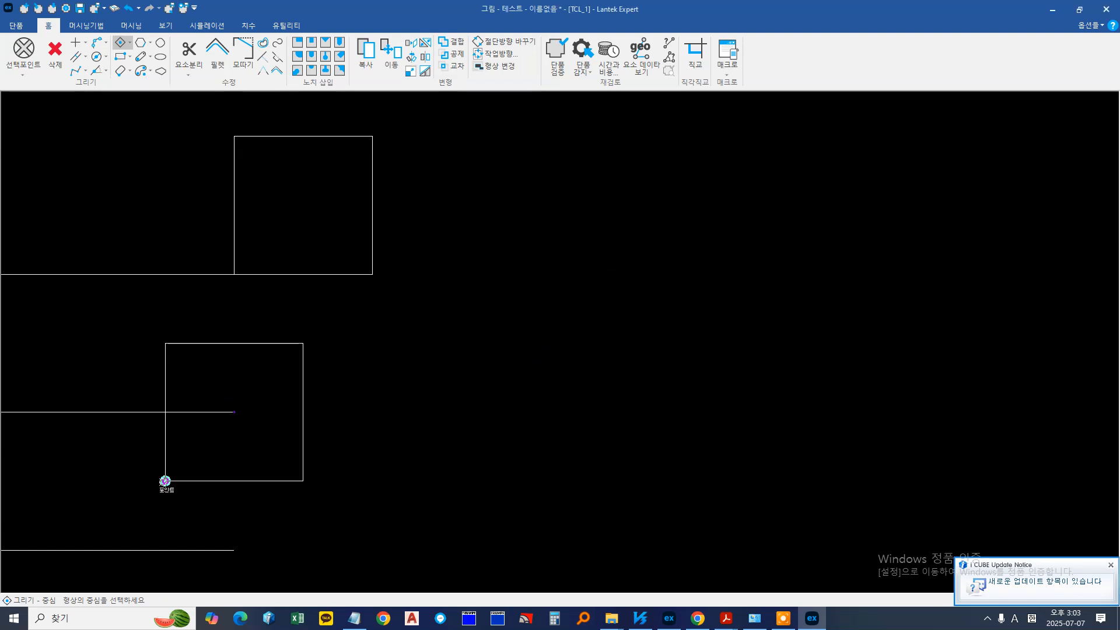
{"action": "scroll", "coordinate": [220, 205], "scroll_direction": "down", "scroll_amount": 4}
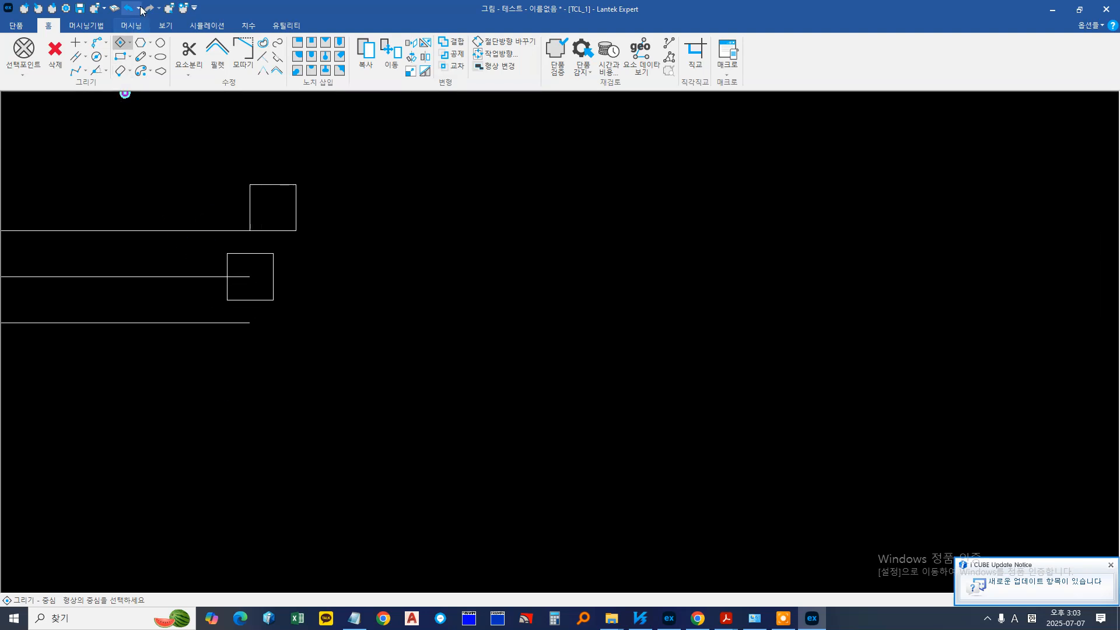
Draw a two-point rectangle from the right end of the upper line, using incremental coordinates of X 300 mm and Y 100 mm
{"action": "left_click", "coordinate": [129, 57]}
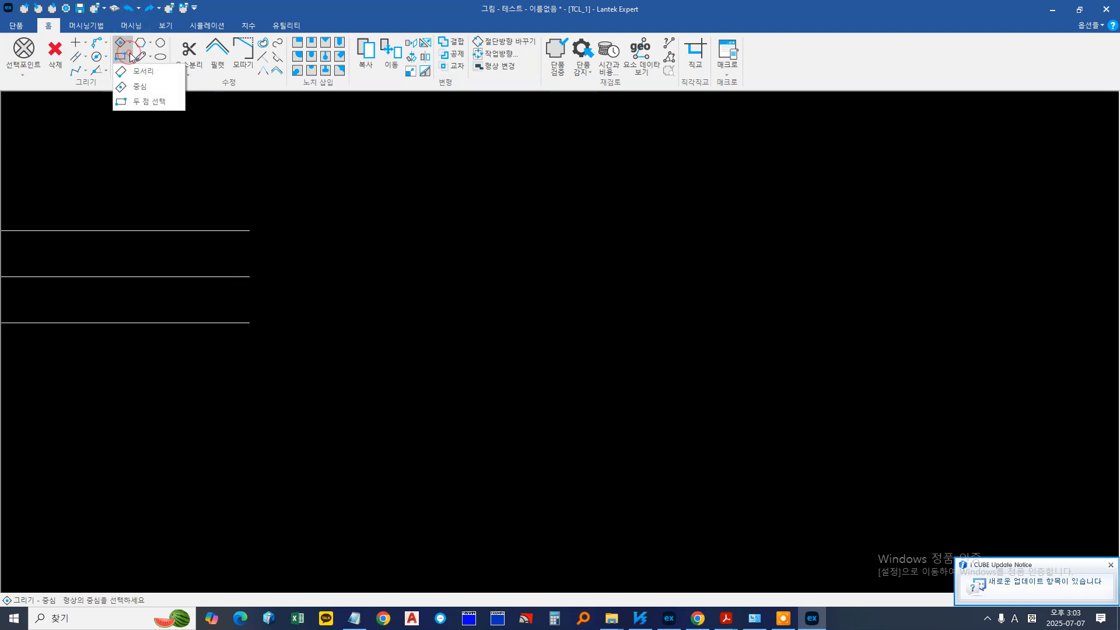
{"action": "left_click", "coordinate": [132, 104]}
{"action": "left_click", "coordinate": [208, 305]}
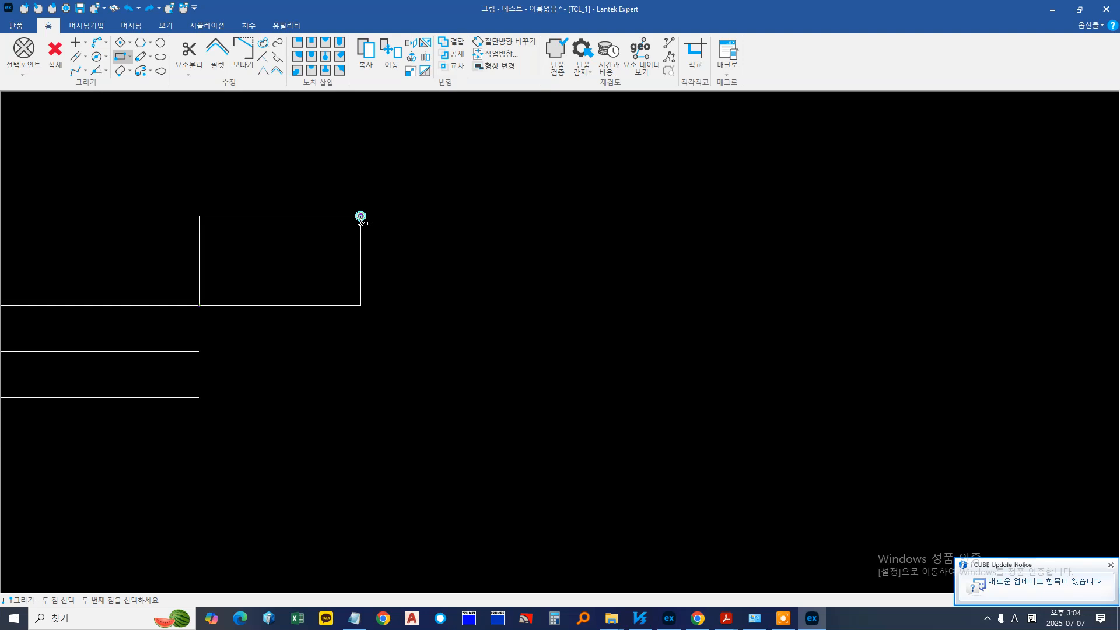
{"action": "type", "text": "300"}
{"action": "key", "text": "Tab"}
{"action": "key", "text": "Return"}
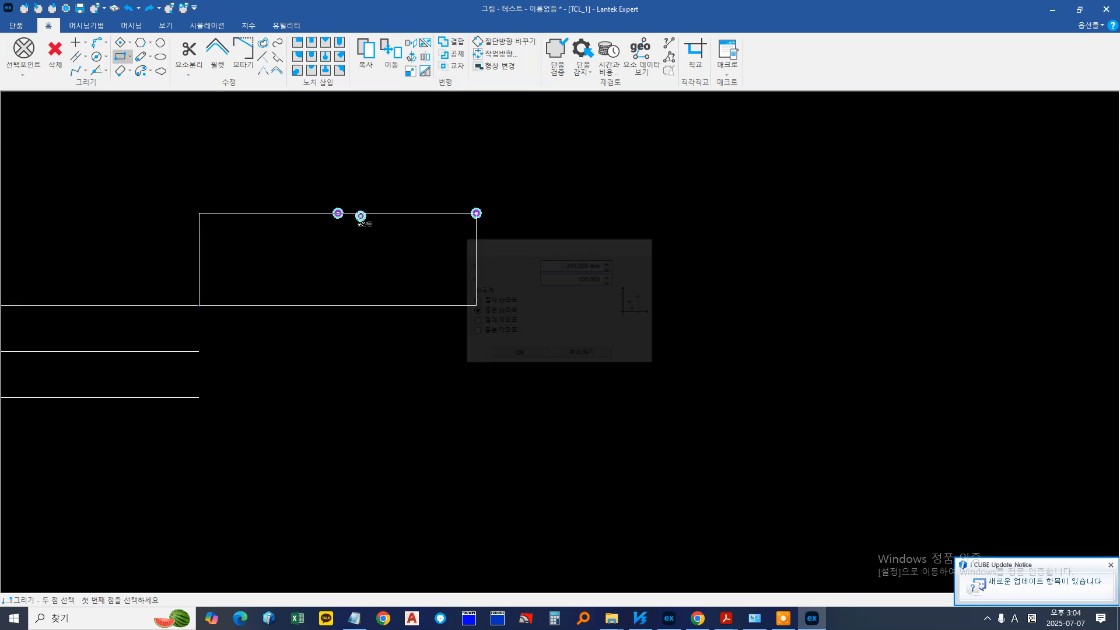
{"action": "scroll", "coordinate": [217, 255], "scroll_direction": "down", "scroll_amount": 2}
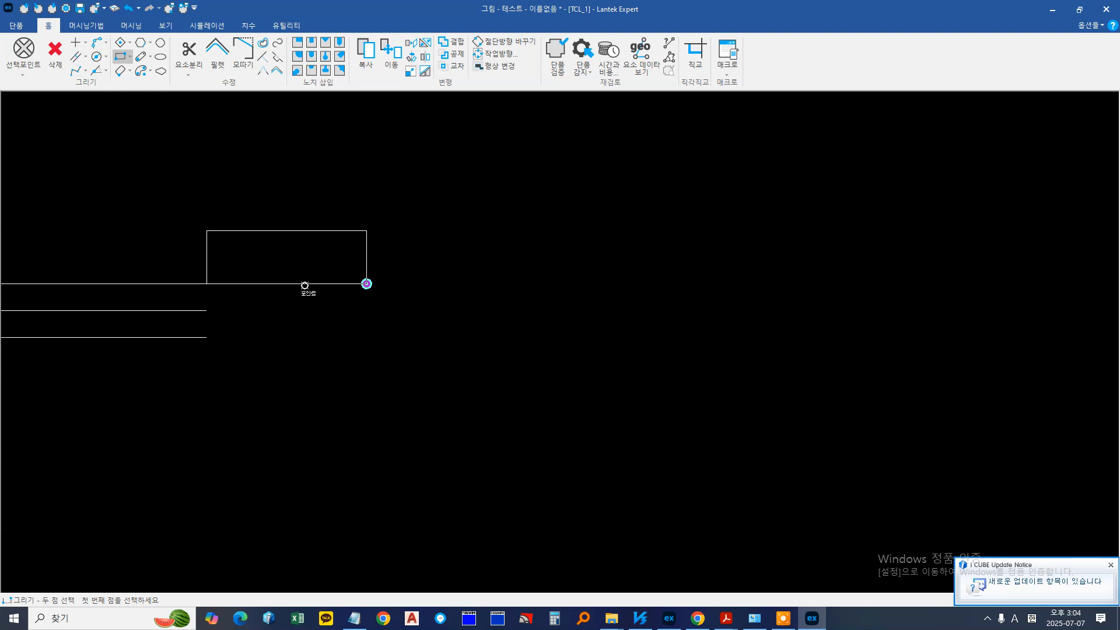
Draw a 50 mm wide slot by start point and angle from the midpoint of the rectangle's left edge, at 0°
{"action": "key", "text": "Escape"}
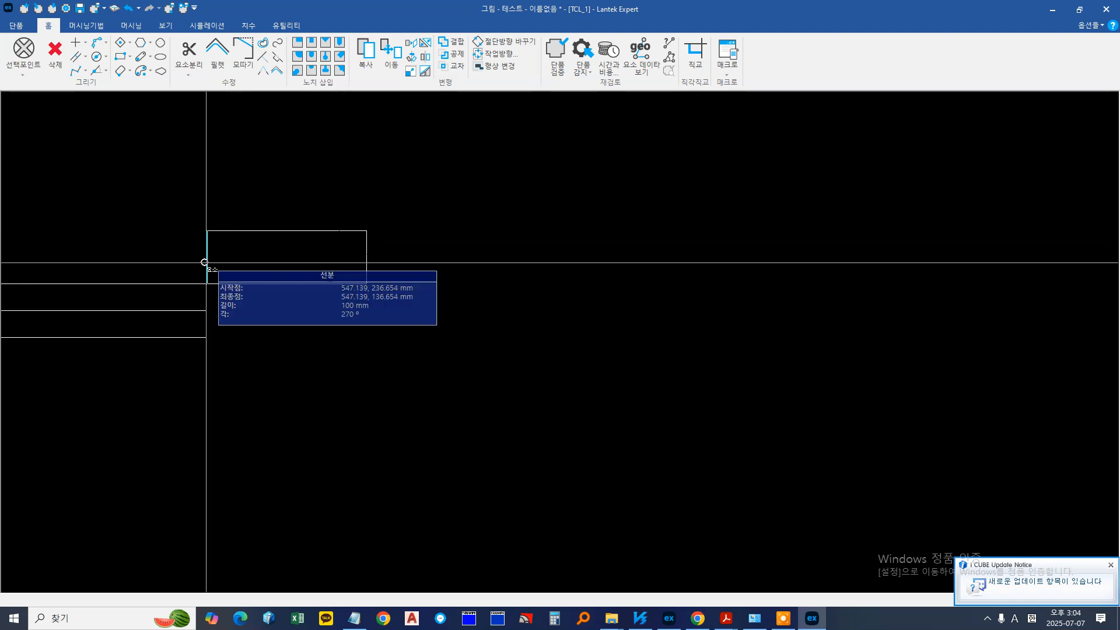
{"action": "middle_click_drag", "start_coordinate": [285, 347], "coordinate": [288, 365]}
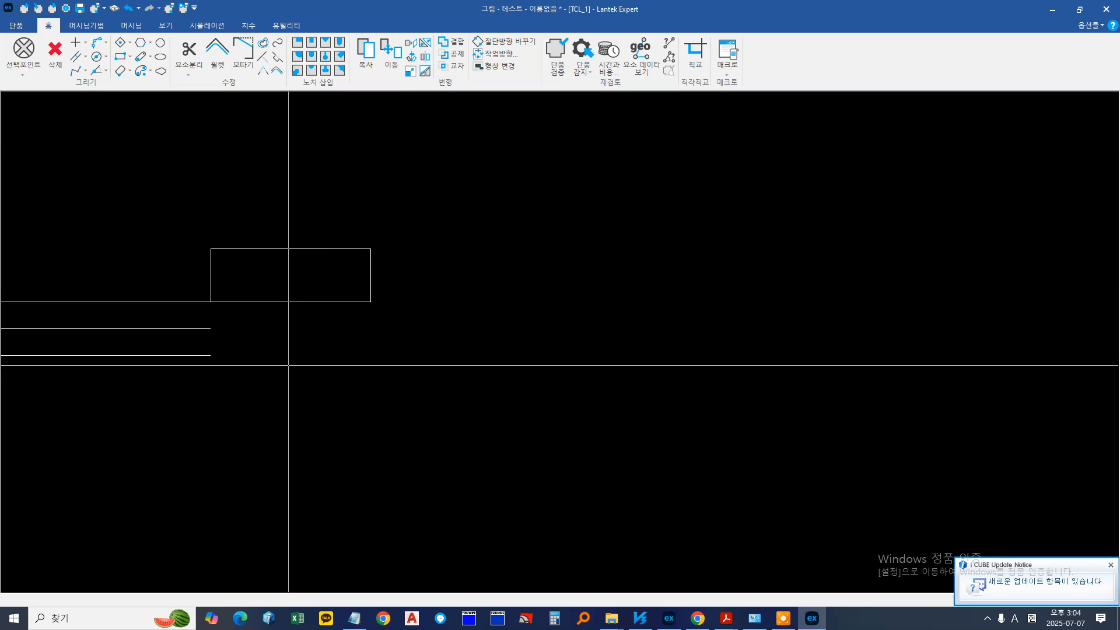
{"action": "left_click", "coordinate": [139, 60]}
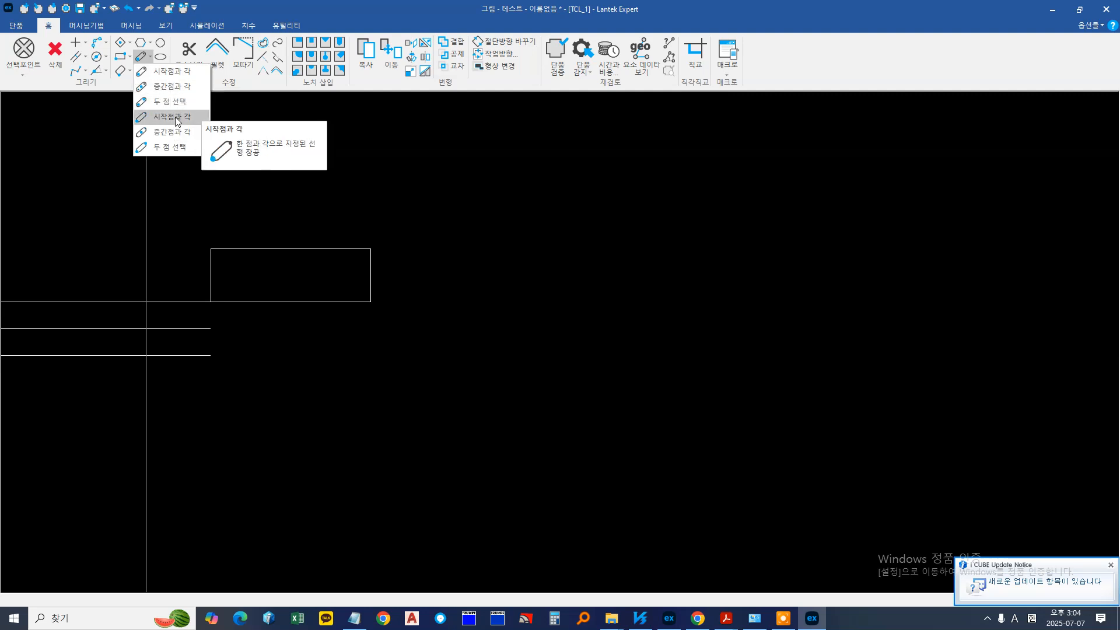
{"action": "left_click", "coordinate": [152, 72]}
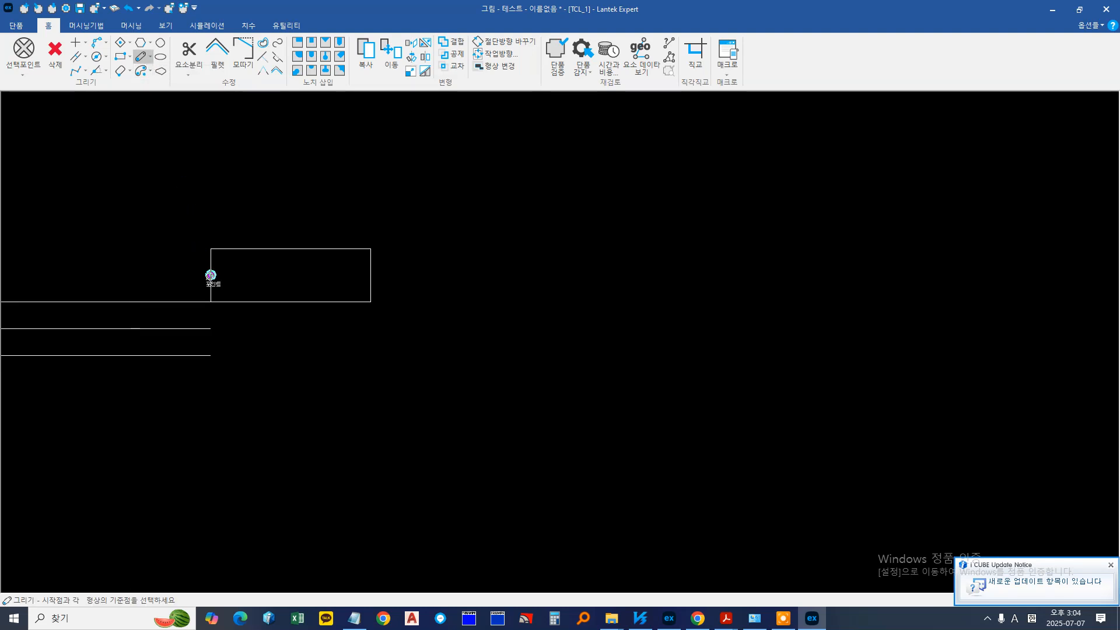
{"action": "left_click", "coordinate": [211, 275]}
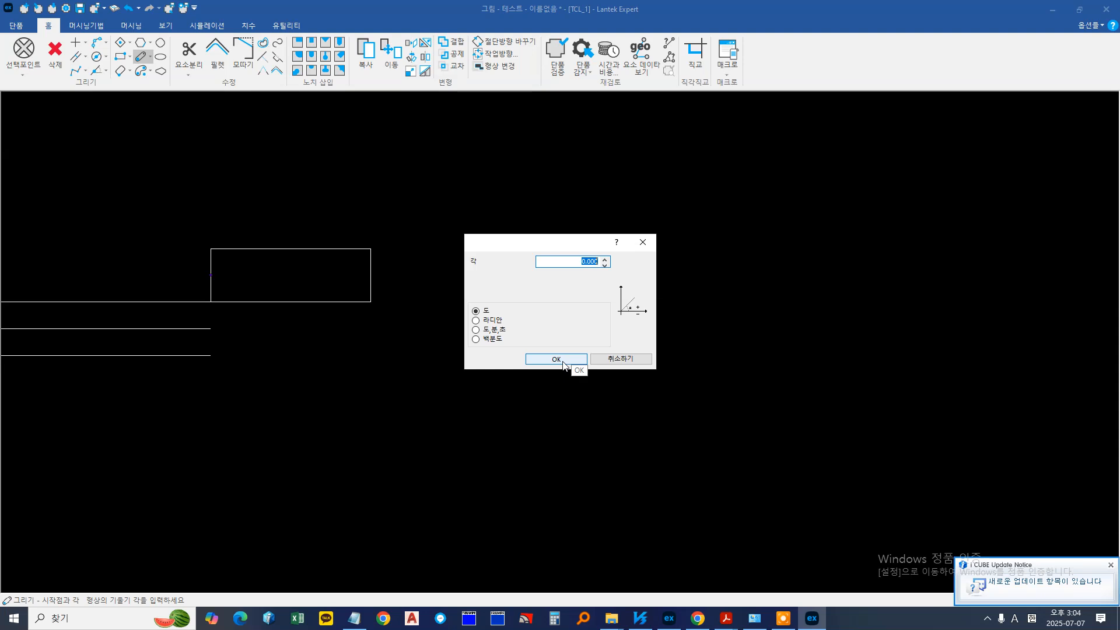
{"action": "left_click", "coordinate": [543, 360]}
{"action": "type", "text": "50"}
{"action": "key", "text": "Return"}
{"action": "type", "text": "50"}
{"action": "key", "text": "Return"}
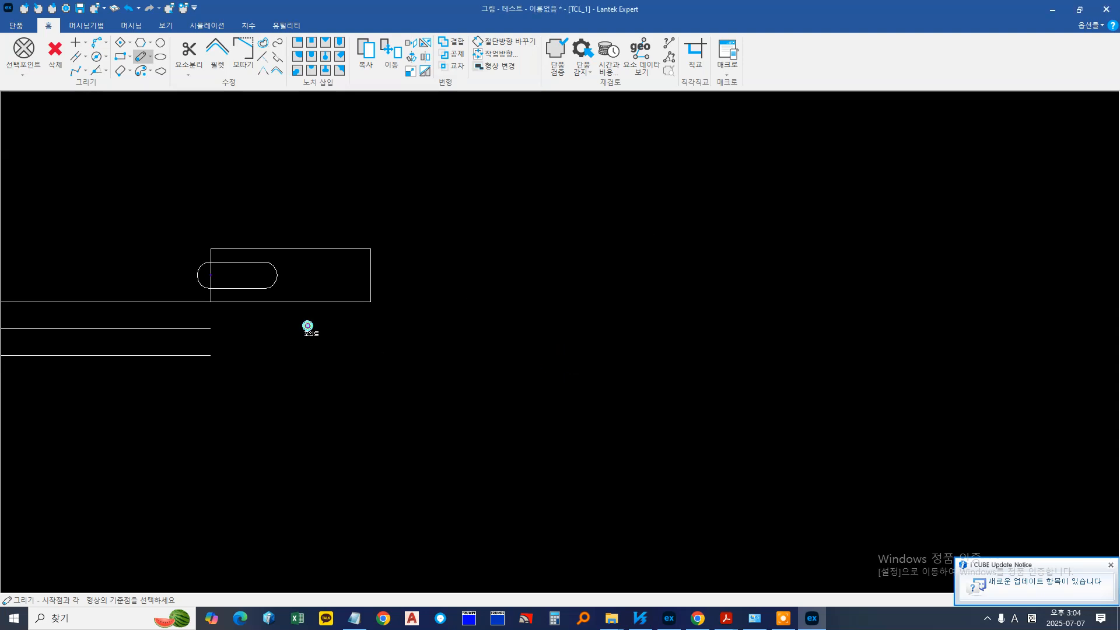
{"action": "scroll", "coordinate": [233, 295], "scroll_direction": "up", "scroll_amount": 5}
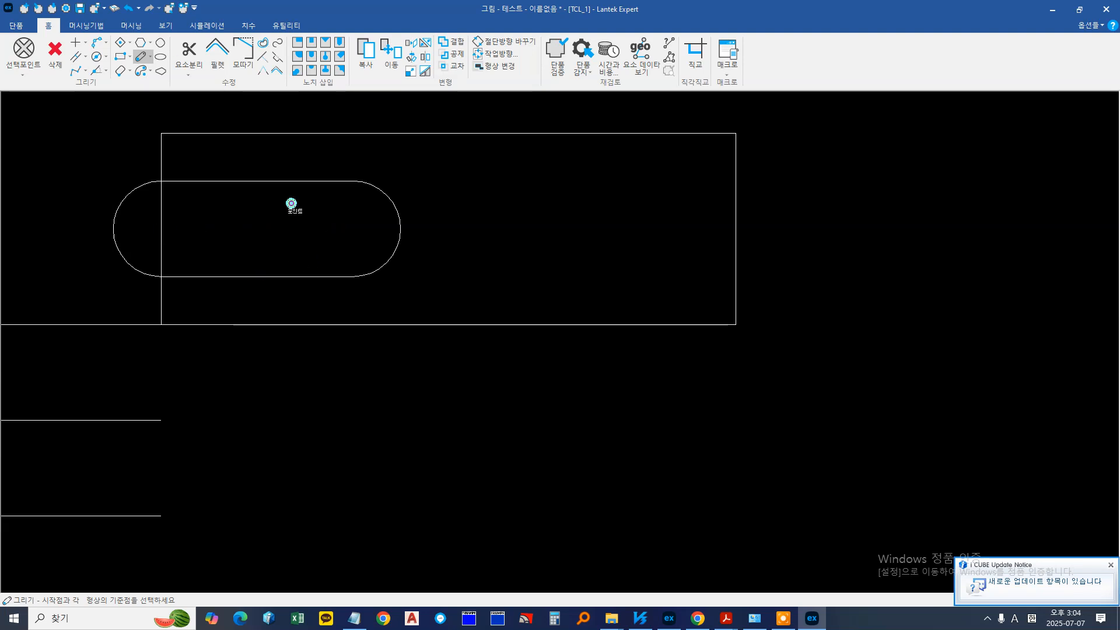
{"action": "scroll", "coordinate": [296, 209], "scroll_direction": "down", "scroll_amount": 3}
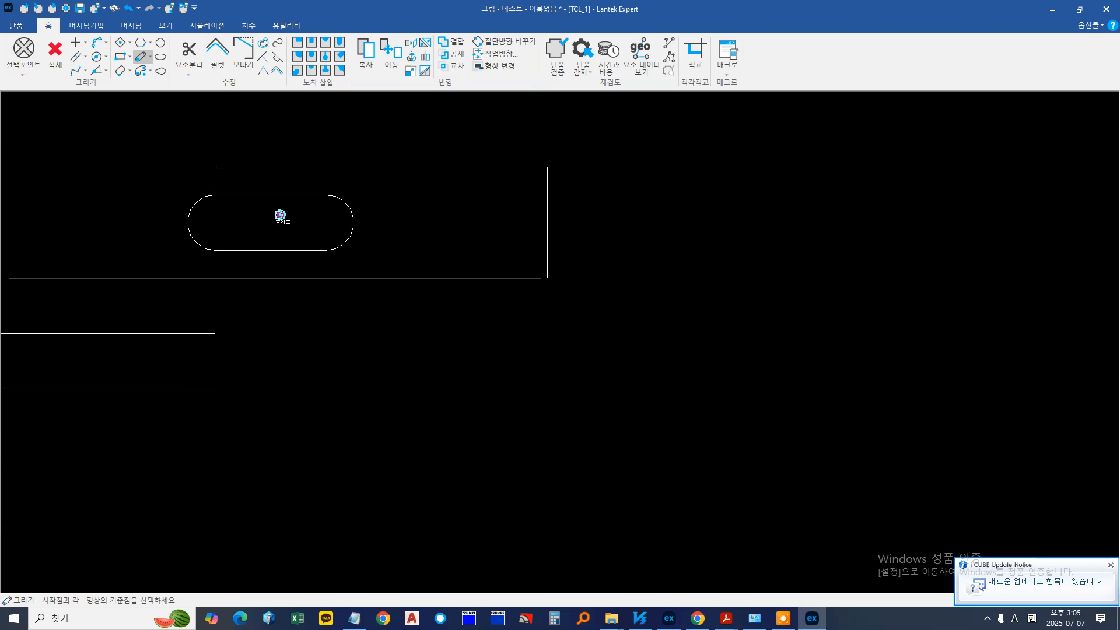
{"action": "left_click", "coordinate": [149, 56]}
{"action": "scroll", "coordinate": [206, 217], "scroll_direction": "up", "scroll_amount": 3}
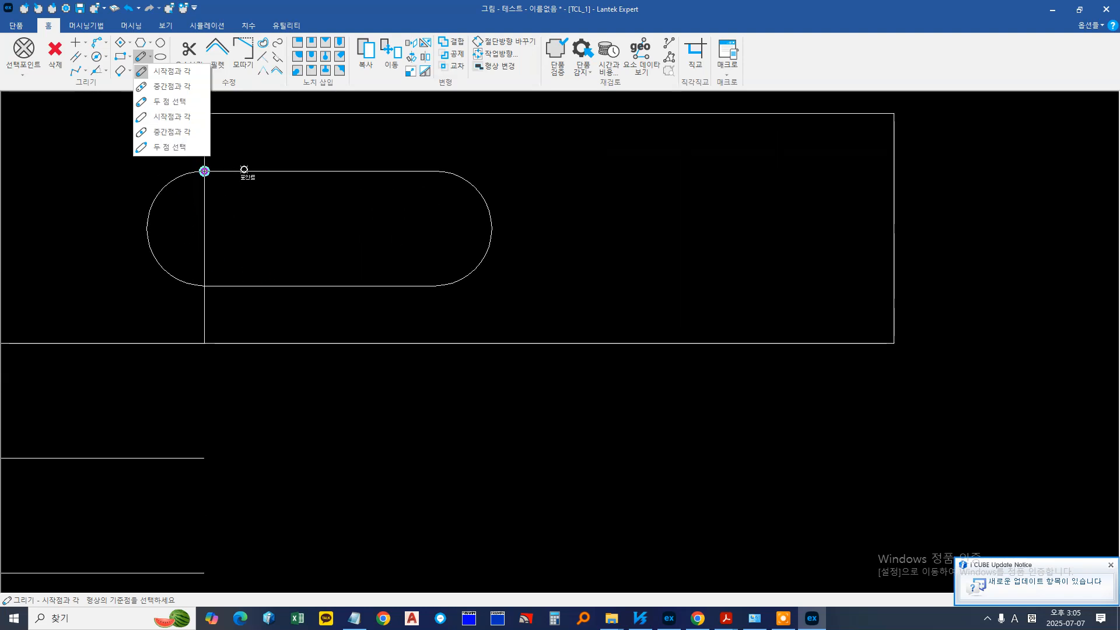
{"action": "middle_click_drag", "start_coordinate": [244, 169], "coordinate": [225, 194]}
{"action": "middle_click_drag", "start_coordinate": [250, 240], "coordinate": [208, 254]}
{"action": "scroll", "coordinate": [238, 250], "scroll_direction": "down", "scroll_amount": 3}
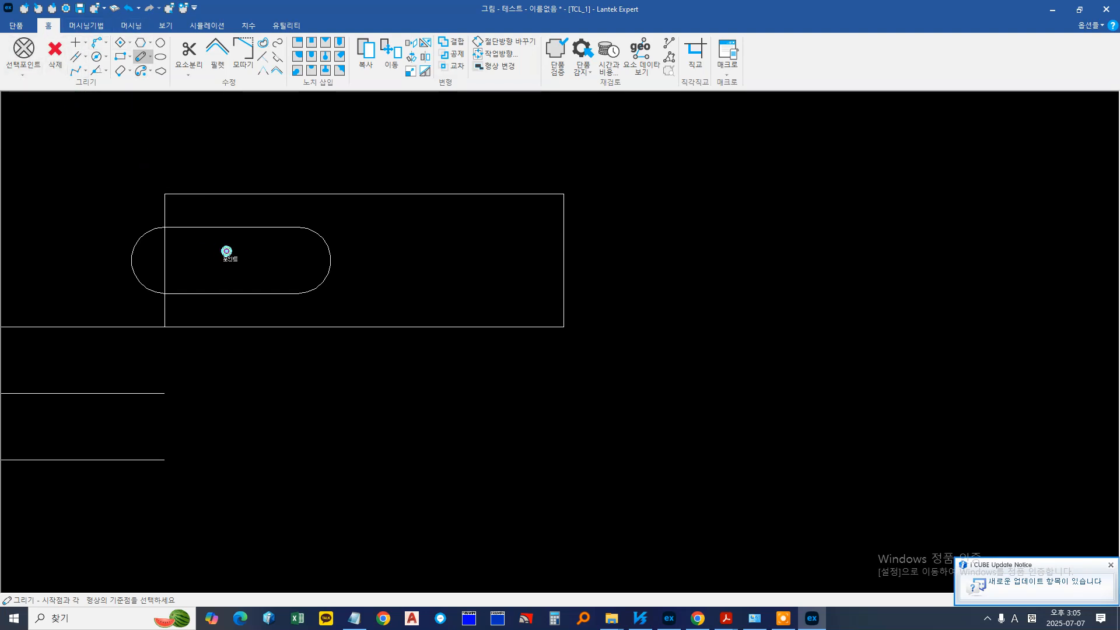
{"action": "scroll", "coordinate": [383, 278], "scroll_direction": "down", "scroll_amount": 1}
{"action": "scroll", "coordinate": [275, 241], "scroll_direction": "down", "scroll_amount": 2}
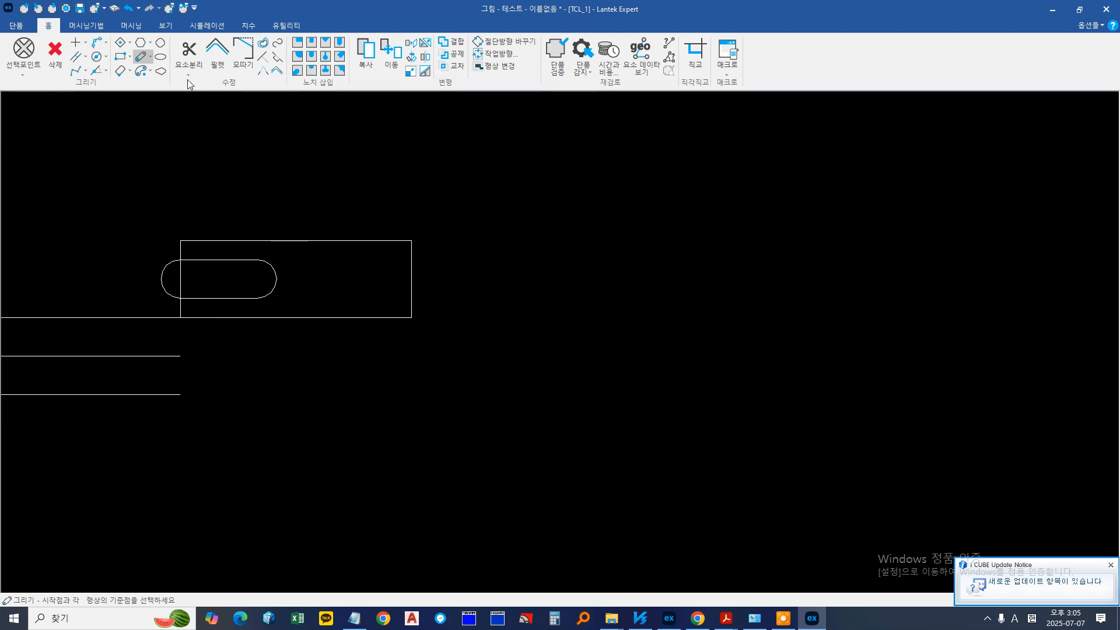
Fillet the rectangle's upper-right corner with a 100 mm radius and undo the fillet
{"action": "left_click", "coordinate": [217, 56]}
{"action": "left_click", "coordinate": [410, 247]}
{"action": "left_click", "coordinate": [402, 241]}
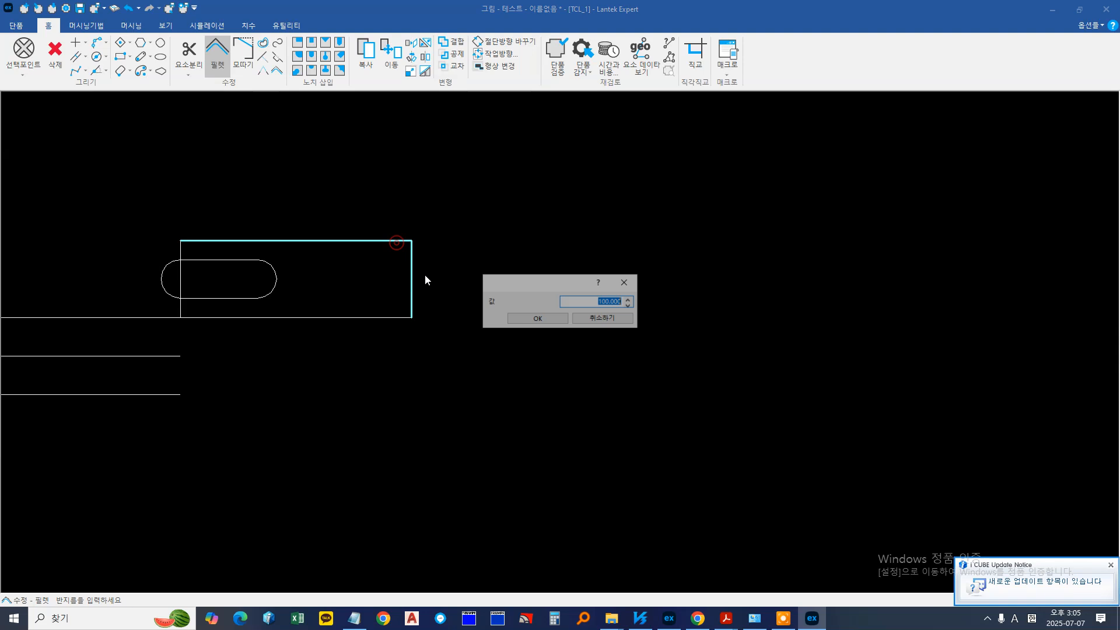
{"action": "left_click", "coordinate": [537, 319]}
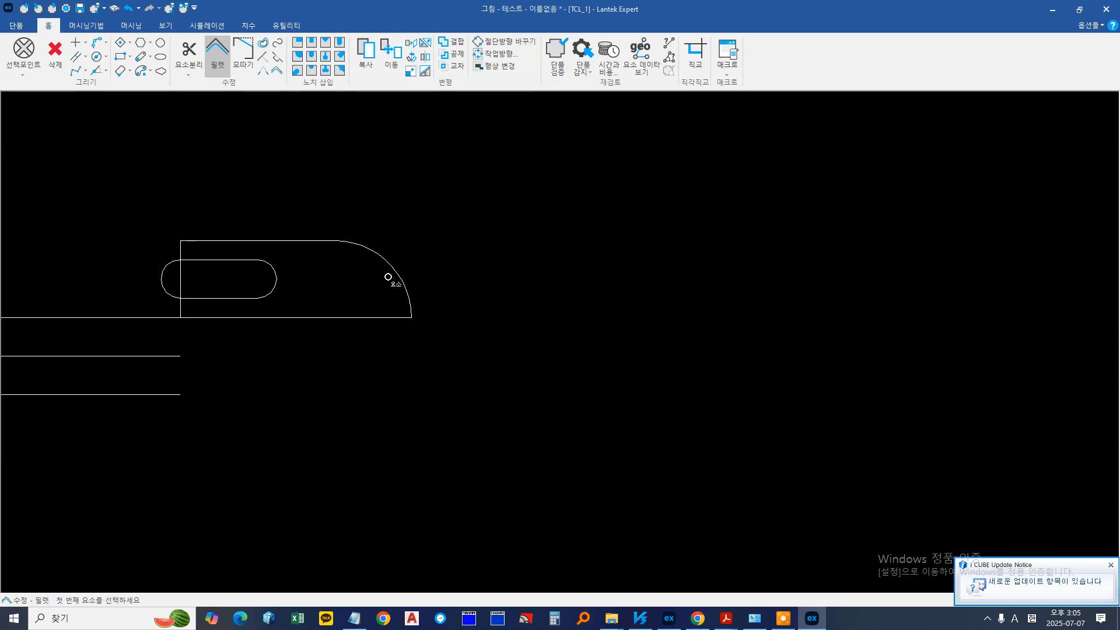
{"action": "left_click", "coordinate": [128, 8]}
Set both chamfer distances, d1 and d2, to 20 mm for the Chamfer command
{"action": "left_click", "coordinate": [243, 53]}
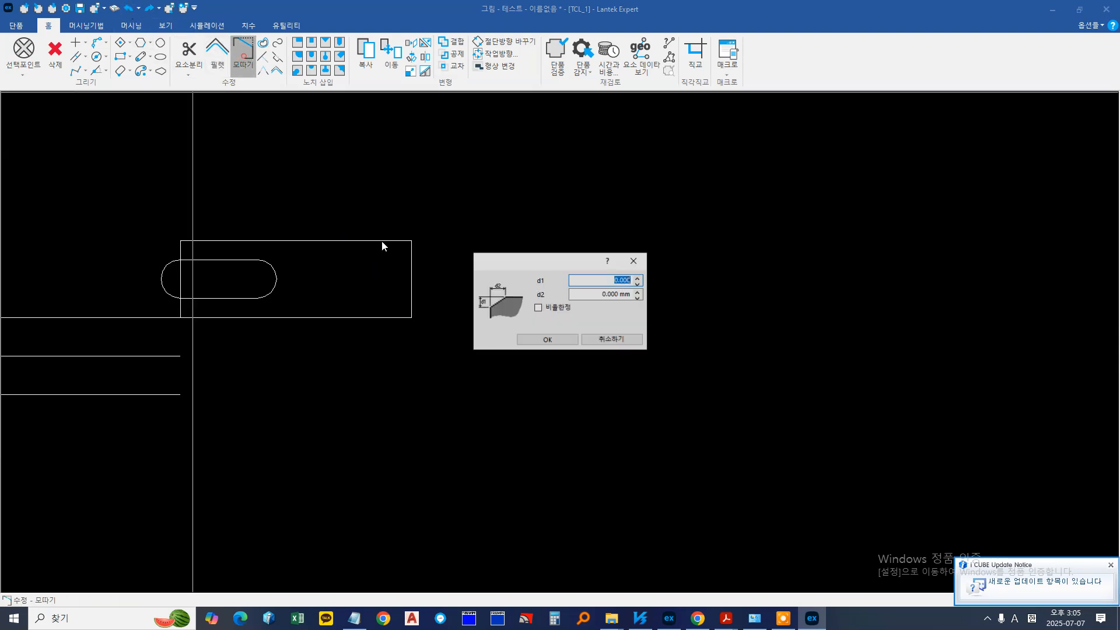
{"action": "type", "text": "20"}
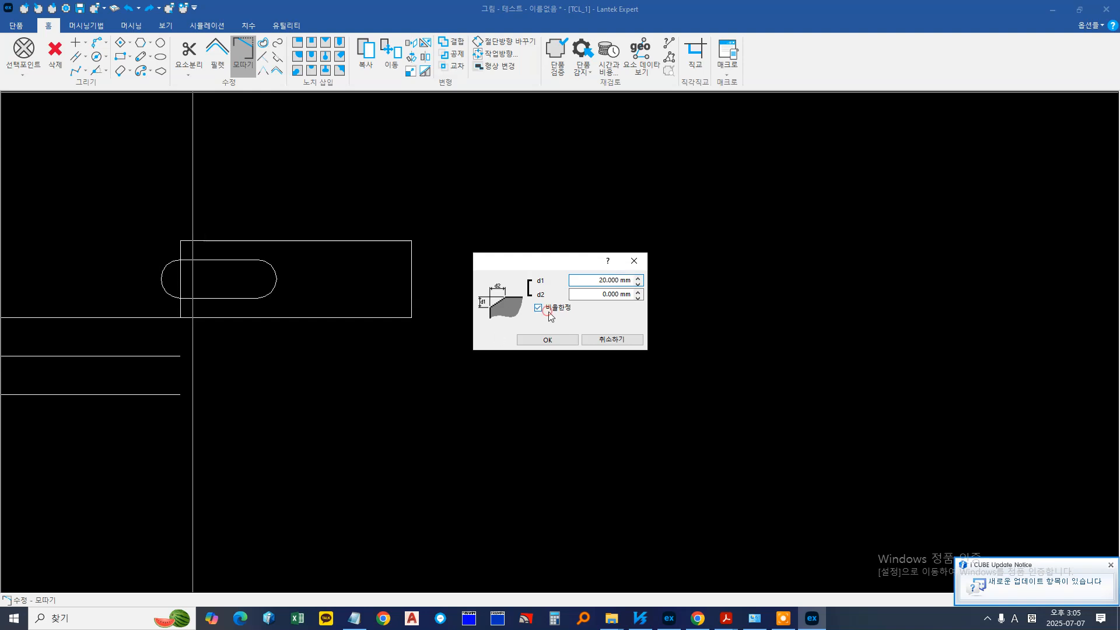
{"action": "left_click", "coordinate": [555, 340]}
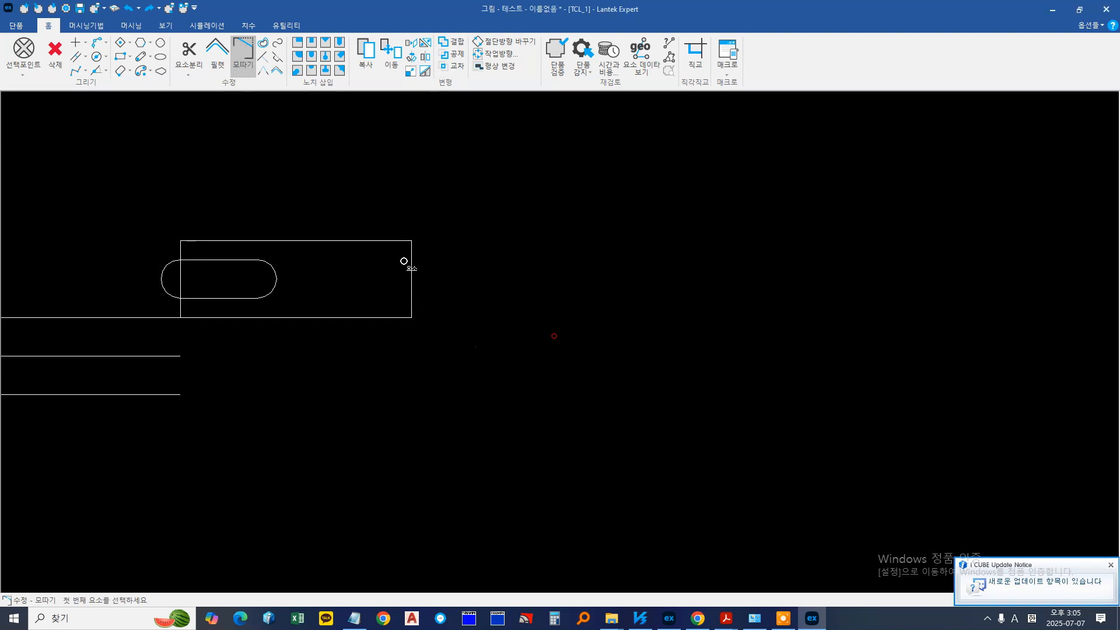
{"action": "left_click", "coordinate": [248, 57]}
{"action": "left_click_drag", "start_coordinate": [580, 294], "coordinate": [743, 310]}
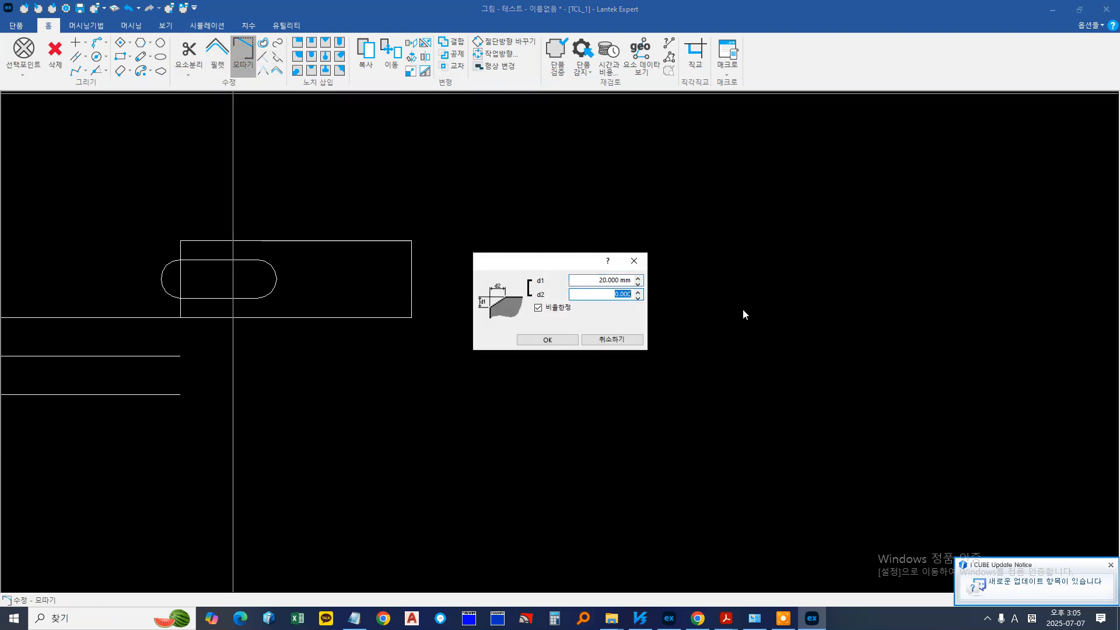
{"action": "type", "text": "20"}
{"action": "left_click", "coordinate": [565, 339]}
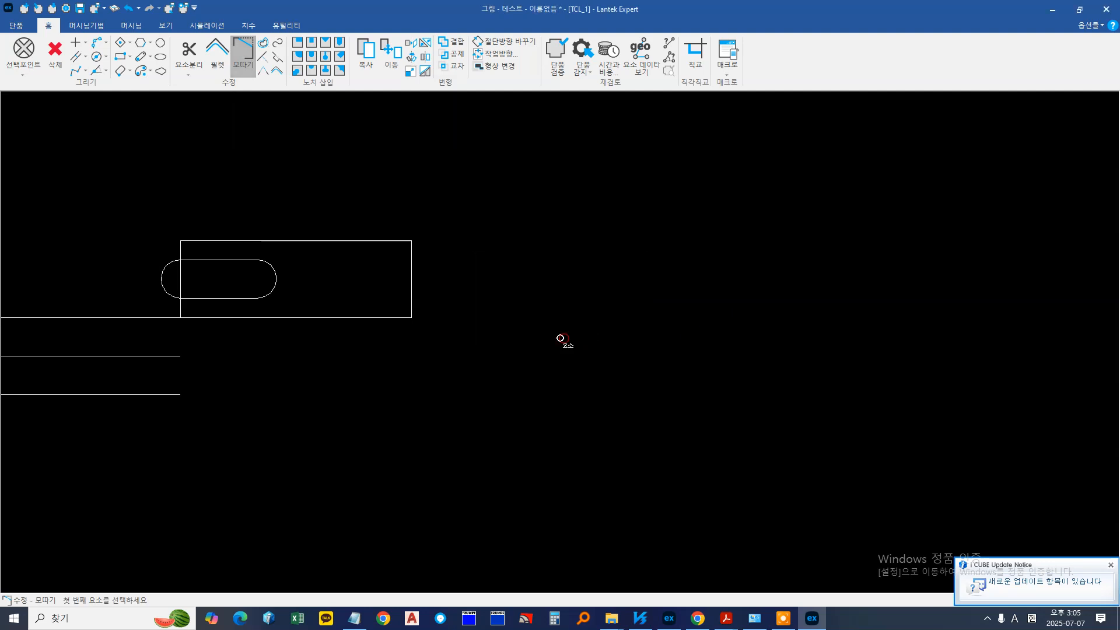
Chamfer the rectangle's upper-right corner between its right and upper edges, and undo the chamfer
{"action": "left_click", "coordinate": [412, 266]}
{"action": "left_click", "coordinate": [391, 244]}
{"action": "scroll", "coordinate": [400, 242], "scroll_direction": "up", "scroll_amount": 2}
{"action": "scroll", "coordinate": [401, 243], "scroll_direction": "down", "scroll_amount": 3}
{"action": "left_click", "coordinate": [132, 10]}
{"action": "scroll", "coordinate": [394, 251], "scroll_direction": "up", "scroll_amount": 4}
{"action": "scroll", "coordinate": [392, 225], "scroll_direction": "down", "scroll_amount": 1}
{"action": "scroll", "coordinate": [391, 224], "scroll_direction": "down", "scroll_amount": 1}
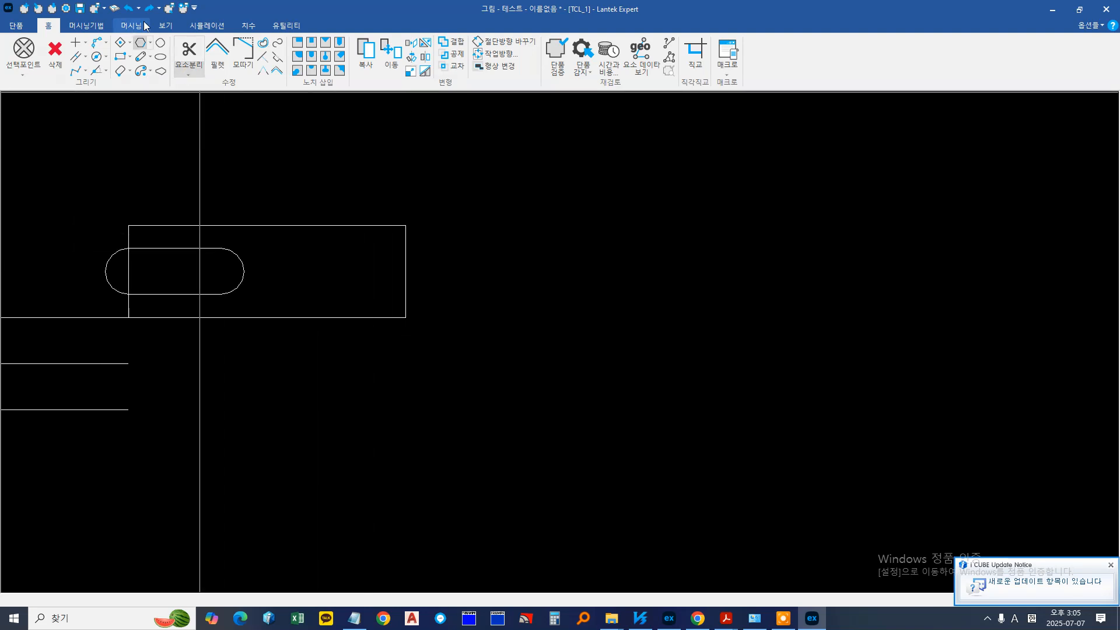
{"action": "left_click", "coordinate": [129, 9]}
Chamfer the rectangle's upper-right corner again, accepting 20 mm for d1 and d2, and undo it
{"action": "left_click", "coordinate": [242, 55]}
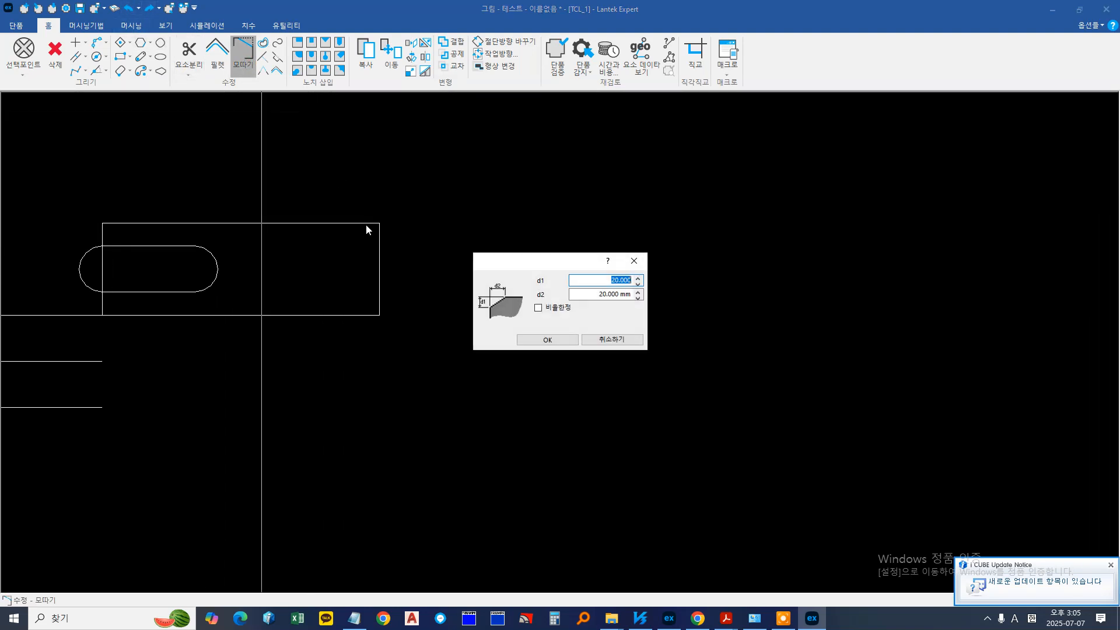
{"action": "left_click", "coordinate": [549, 338]}
{"action": "left_click", "coordinate": [370, 224]}
{"action": "left_click", "coordinate": [379, 255]}
{"action": "left_click", "coordinate": [129, 8]}
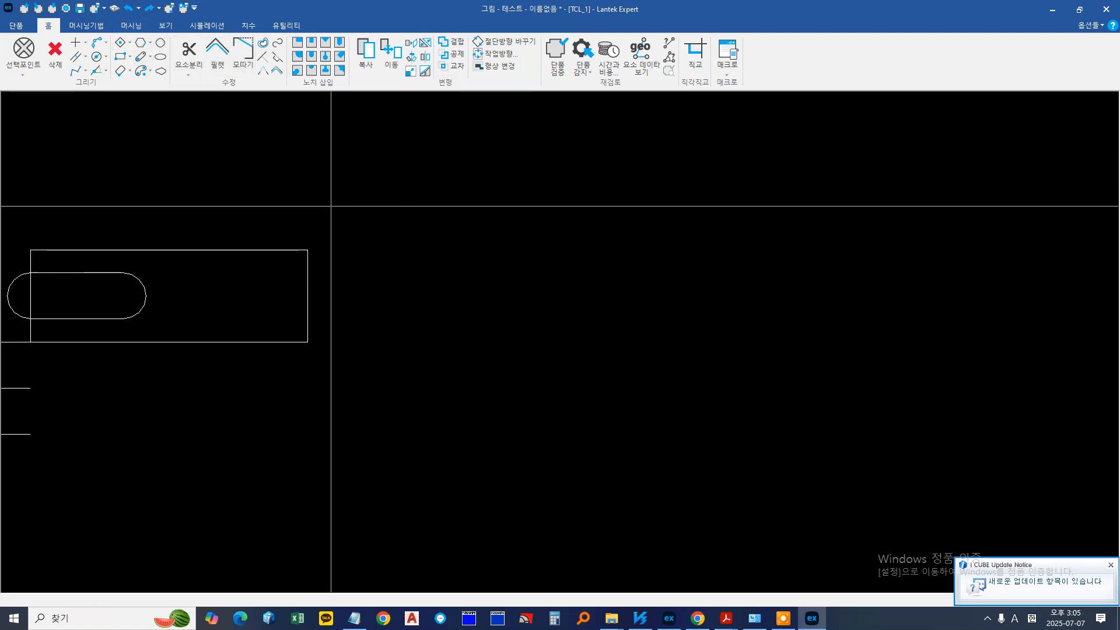
Extend the rectangle's left edge down to the right end of the middle line
{"action": "left_click", "coordinate": [263, 57]}
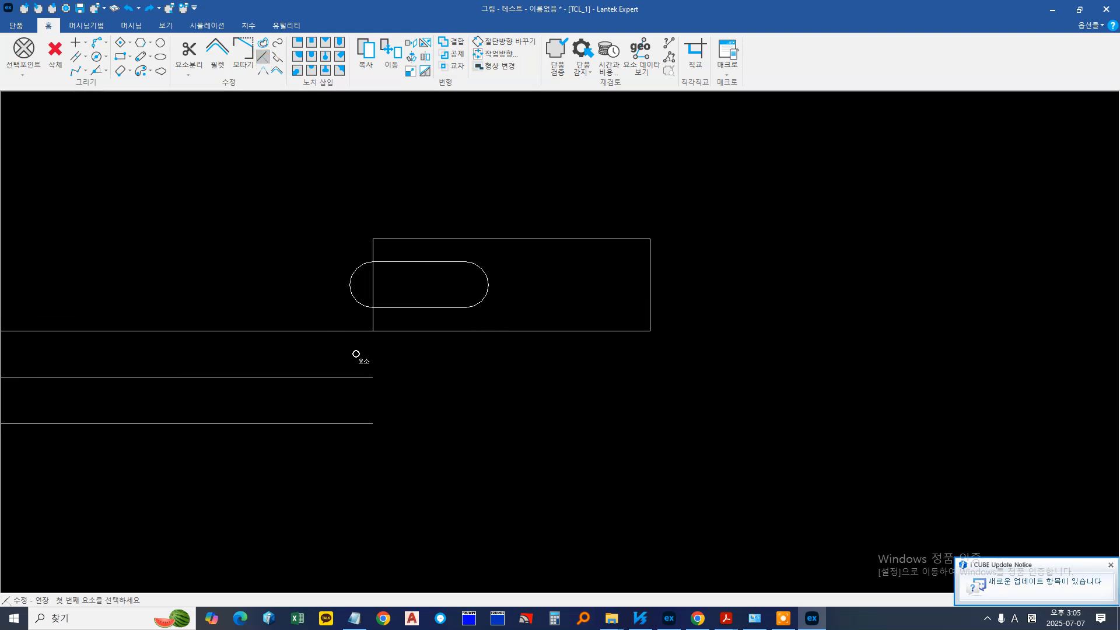
{"action": "left_click", "coordinate": [366, 374]}
{"action": "left_click", "coordinate": [370, 326]}
{"action": "scroll", "coordinate": [417, 375], "scroll_direction": "down", "scroll_amount": 3}
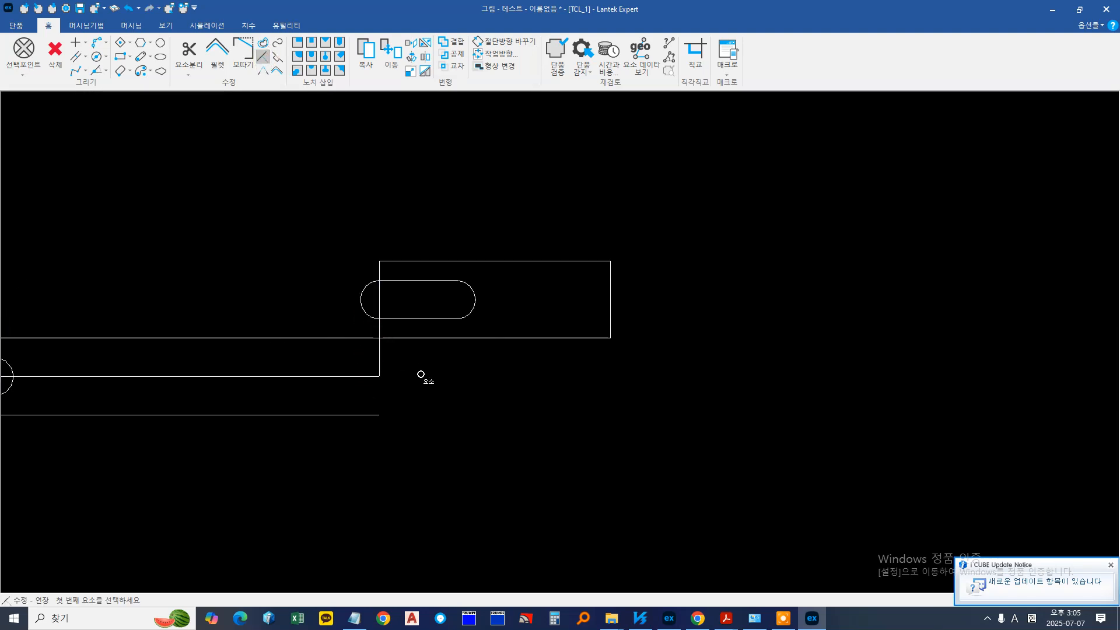
{"action": "mouse_move", "coordinate": [340, 340]}
{"action": "middle_mouse_down"}
{"action": "mouse_move", "coordinate": [249, 316]}
{"action": "mouse_move", "coordinate": [240, 284]}
{"action": "middle_mouse_up"}
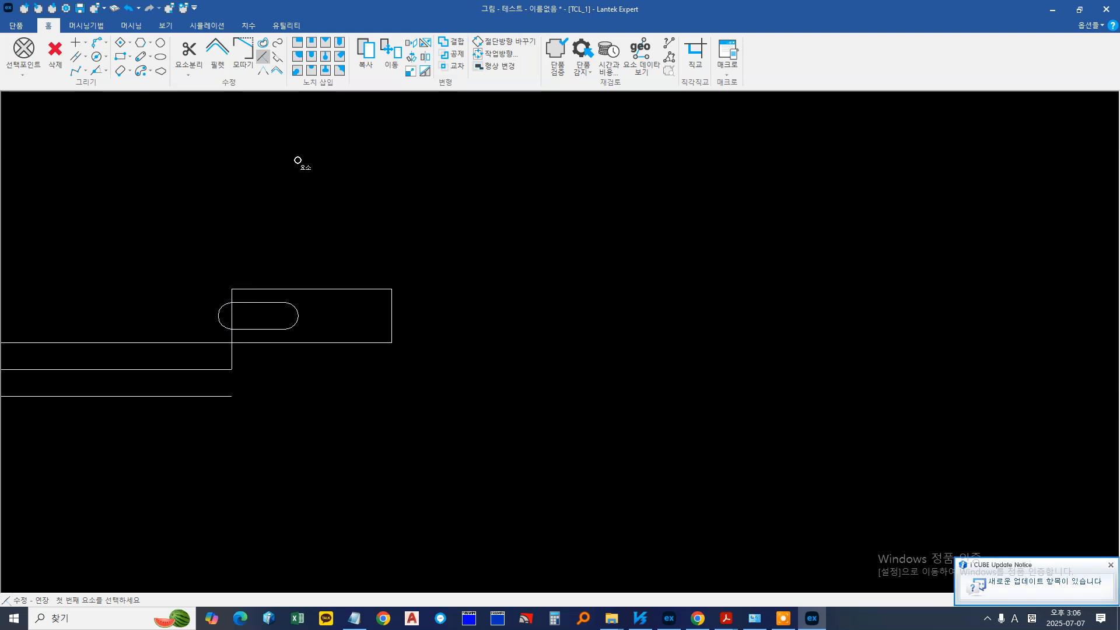
Insert a rectangular notch 20 mm wide and 20 mm deep in the rectangle's right edge, and undo it
{"action": "scroll", "coordinate": [418, 325], "scroll_direction": "up", "scroll_amount": 3}
{"action": "scroll", "coordinate": [402, 324], "scroll_direction": "up", "scroll_amount": 4}
{"action": "scroll", "coordinate": [278, 225], "scroll_direction": "up", "scroll_amount": 2}
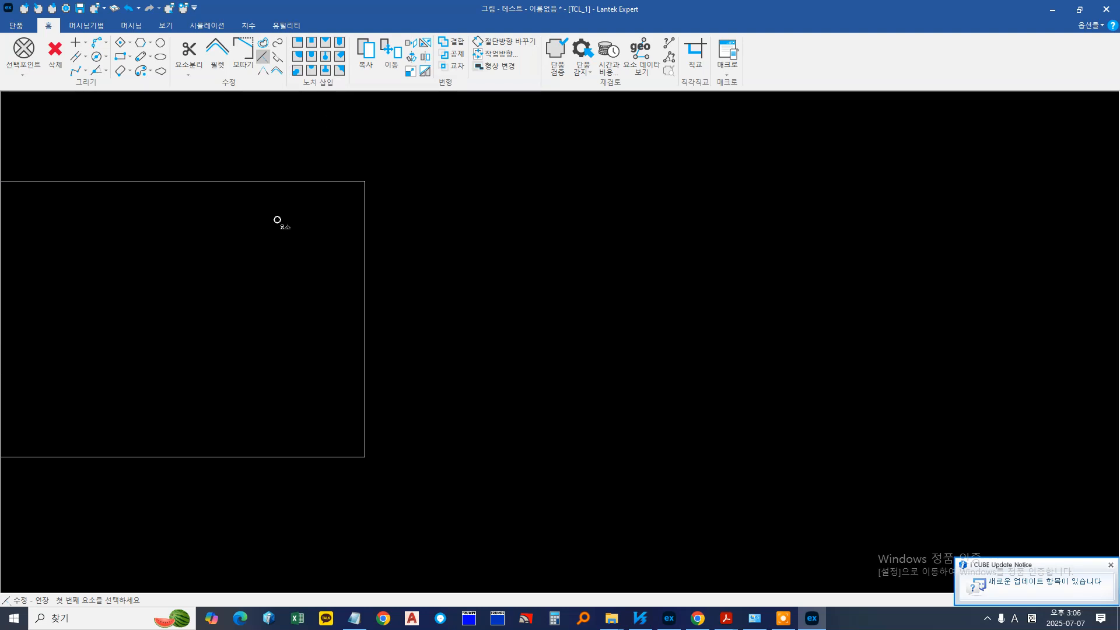
{"action": "left_click", "coordinate": [308, 44]}
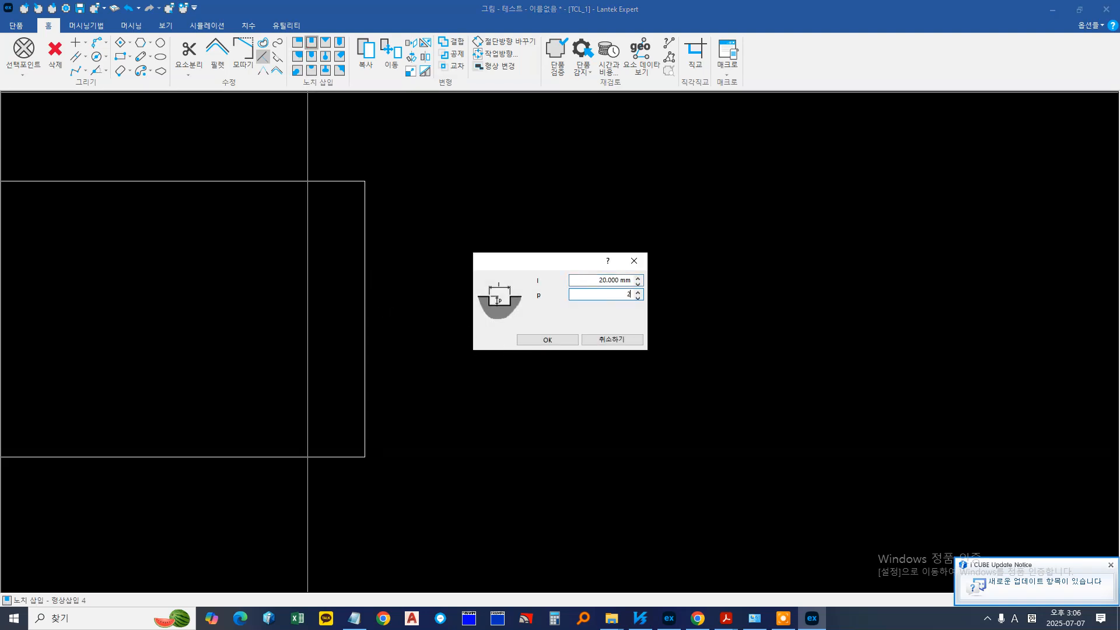
{"action": "left_click", "coordinate": [540, 345]}
{"action": "left_click", "coordinate": [328, 358]}
{"action": "scroll", "coordinate": [285, 357], "scroll_direction": "down", "scroll_amount": 4}
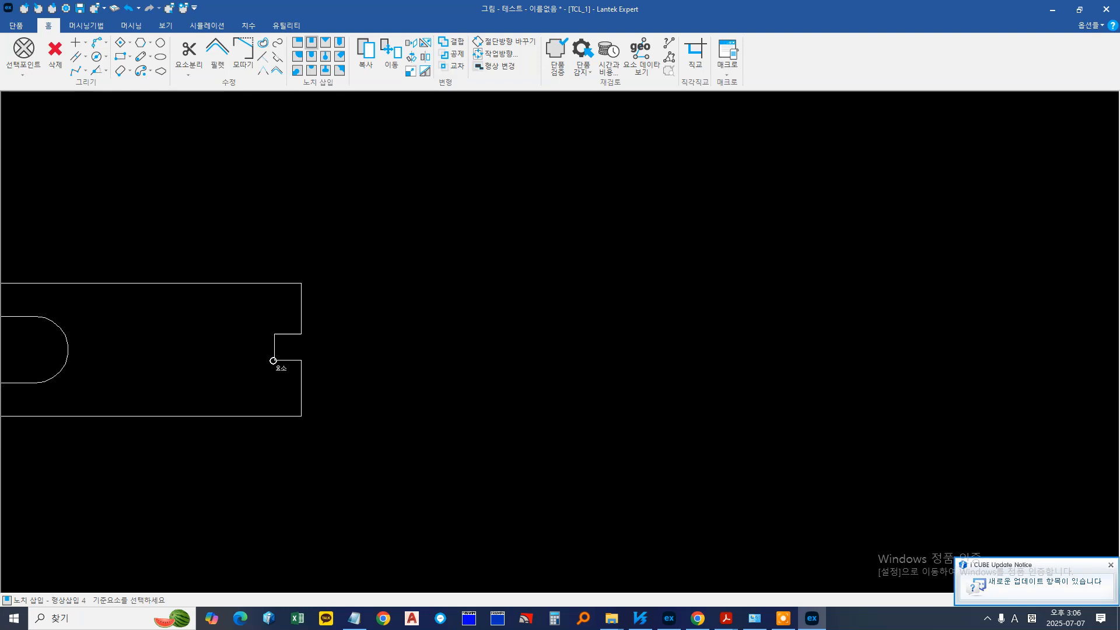
{"action": "middle_click_drag", "start_coordinate": [295, 357], "coordinate": [272, 367]}
{"action": "middle_click_drag", "start_coordinate": [220, 236], "coordinate": [269, 260]}
{"action": "scroll", "coordinate": [252, 251], "scroll_direction": "down", "scroll_amount": 3}
{"action": "middle_click_drag", "start_coordinate": [200, 268], "coordinate": [217, 228]}
{"action": "left_click", "coordinate": [127, 11]}
Delete the lines, the rectangle and the slot, leaving only the circle
{"action": "middle_click_drag", "start_coordinate": [344, 353], "coordinate": [310, 366]}
{"action": "scroll", "coordinate": [309, 365], "scroll_direction": "down", "scroll_amount": 3}
{"action": "right_click", "coordinate": [508, 483]}
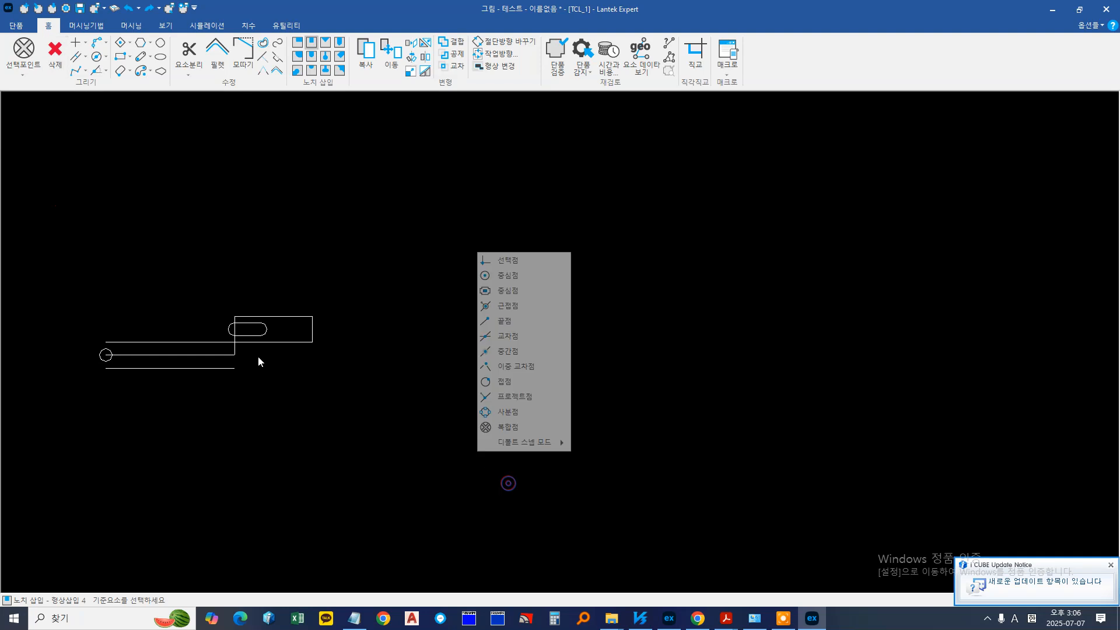
{"action": "middle_click_drag", "start_coordinate": [210, 299], "coordinate": [229, 304]}
{"action": "left_click", "coordinate": [56, 60]}
{"action": "mouse_move", "coordinate": [55, 222]}
{"action": "left_mouse_down"}
{"action": "mouse_move", "coordinate": [335, 413]}
{"action": "mouse_move", "coordinate": [175, 253]}
{"action": "mouse_move", "coordinate": [392, 470]}
{"action": "left_mouse_up"}
{"action": "scroll", "coordinate": [188, 343], "scroll_direction": "up", "scroll_amount": 5}
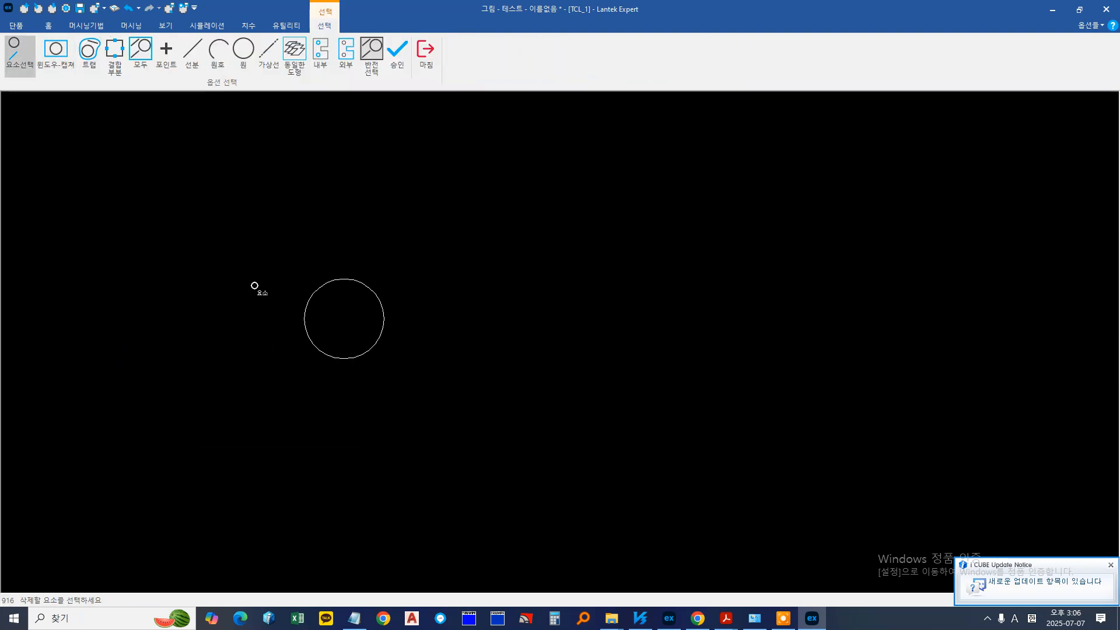
{"action": "left_click", "coordinate": [422, 64]}
Copy the circle once to a free point up and to its right using a reference point, and undo the copy
{"action": "middle_click_drag", "start_coordinate": [430, 180], "coordinate": [361, 195]}
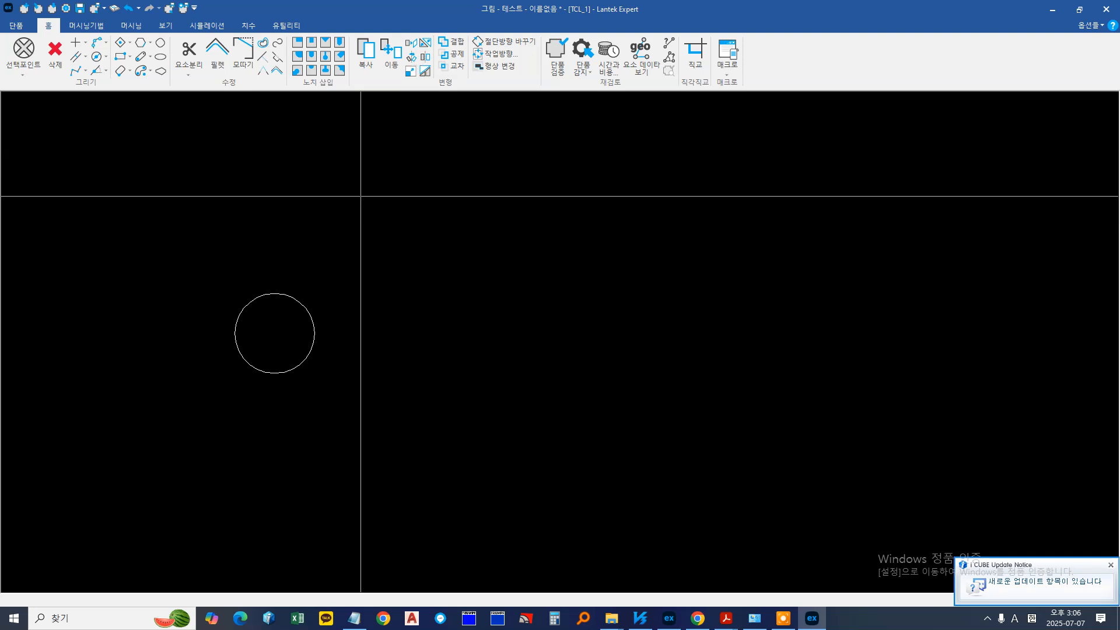
{"action": "left_click", "coordinate": [362, 60]}
{"action": "left_click_drag", "start_coordinate": [200, 200], "coordinate": [373, 385]}
{"action": "right_click", "coordinate": [373, 385]}
{"action": "left_click", "coordinate": [513, 292]}
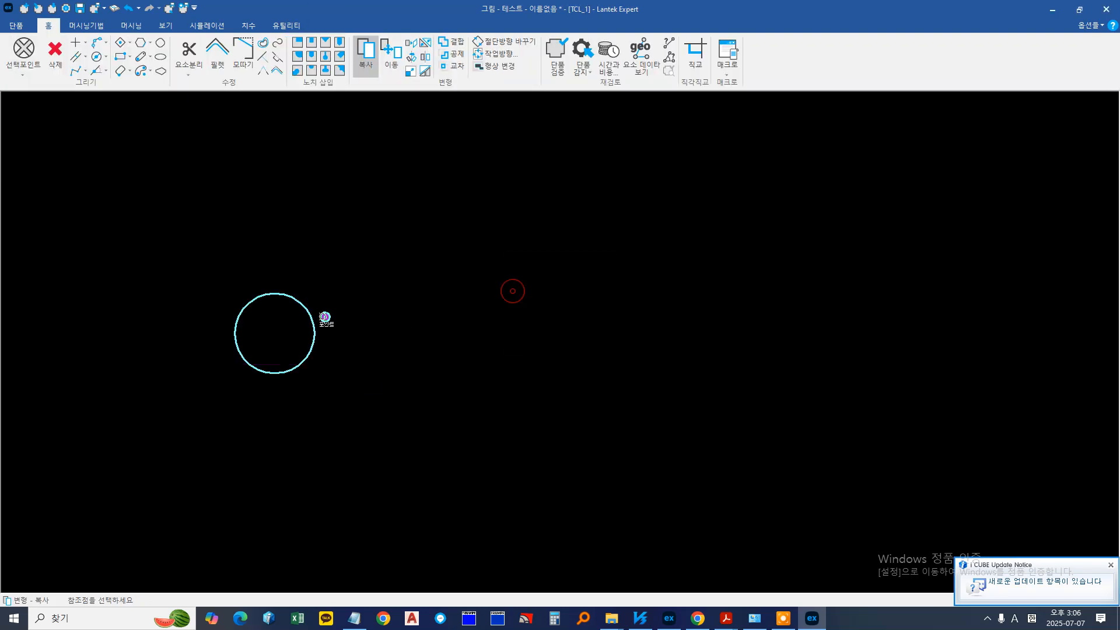
{"action": "left_click", "coordinate": [326, 311]}
{"action": "left_click", "coordinate": [432, 279]}
{"action": "left_click", "coordinate": [426, 56]}
{"action": "left_click", "coordinate": [127, 8]}
Copy the circle in multiple-copy mode, placing four freehand copies to its right from one reference point
{"action": "left_click", "coordinate": [365, 58]}
{"action": "left_click_drag", "start_coordinate": [225, 250], "coordinate": [403, 432]}
{"action": "right_click", "coordinate": [403, 432]}
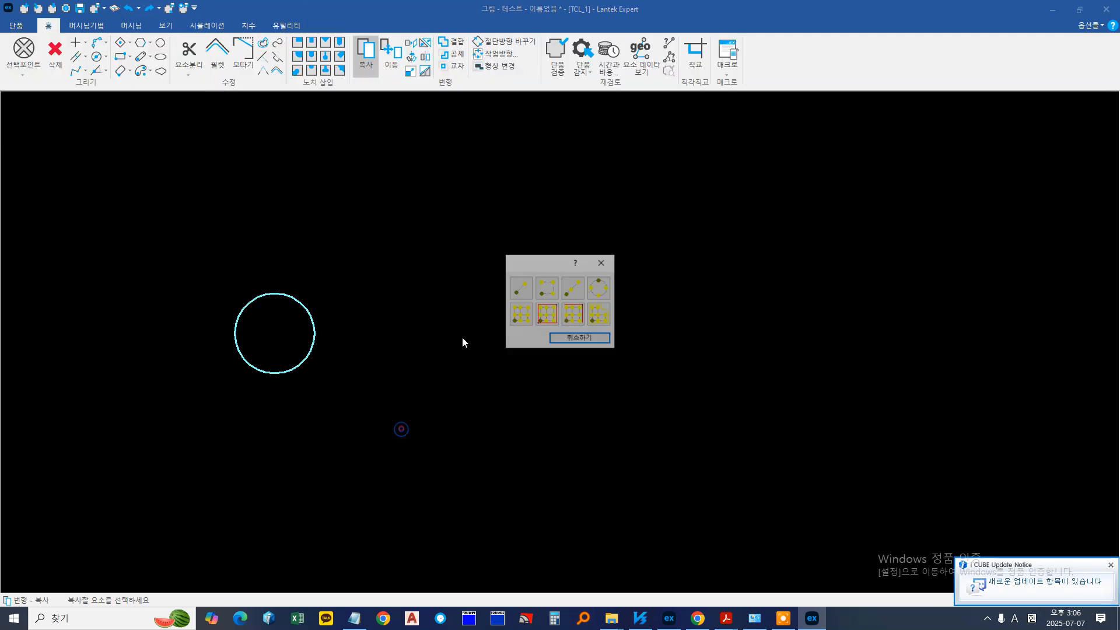
{"action": "left_click", "coordinate": [542, 287]}
{"action": "left_click", "coordinate": [321, 308]}
{"action": "left_click", "coordinate": [408, 250]}
{"action": "left_click", "coordinate": [510, 387]}
{"action": "left_click", "coordinate": [590, 329]}
{"action": "left_click", "coordinate": [655, 404]}
Undo the four placed circle copies and leave the copy command
{"action": "left_click", "coordinate": [127, 7]}
{"action": "left_click", "coordinate": [128, 8]}
{"action": "left_click", "coordinate": [128, 7]}
{"action": "left_click", "coordinate": [128, 8]}
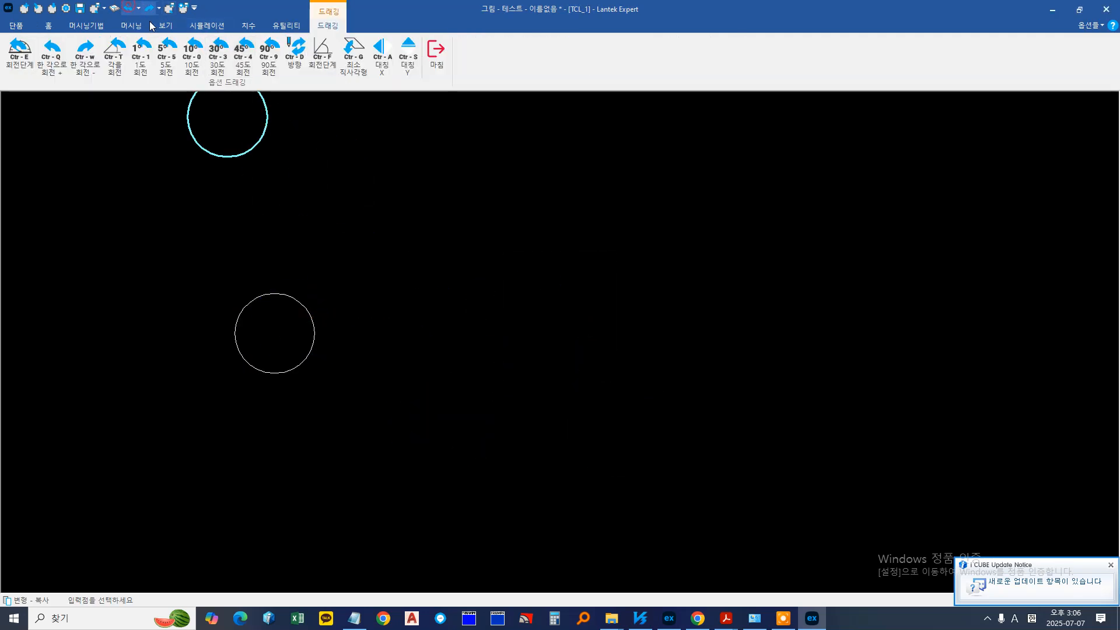
{"action": "left_click", "coordinate": [431, 58]}
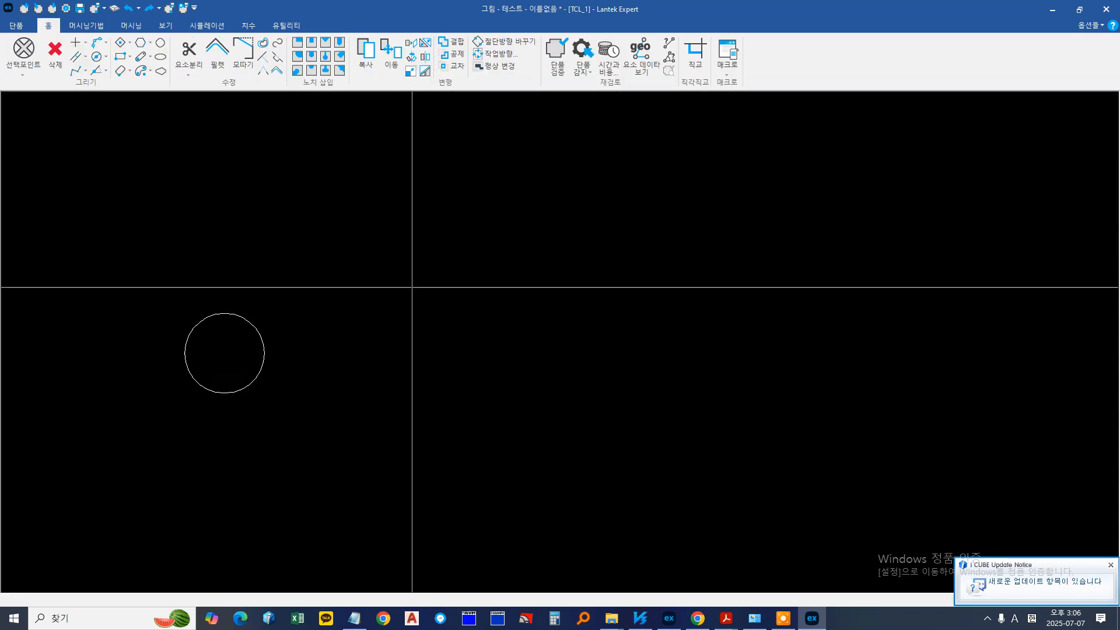
Copy the circle into a straight row of eight circles at angle 0 with 100 mm spacing
{"action": "left_click", "coordinate": [368, 61]}
{"action": "left_click_drag", "start_coordinate": [152, 235], "coordinate": [361, 436]}
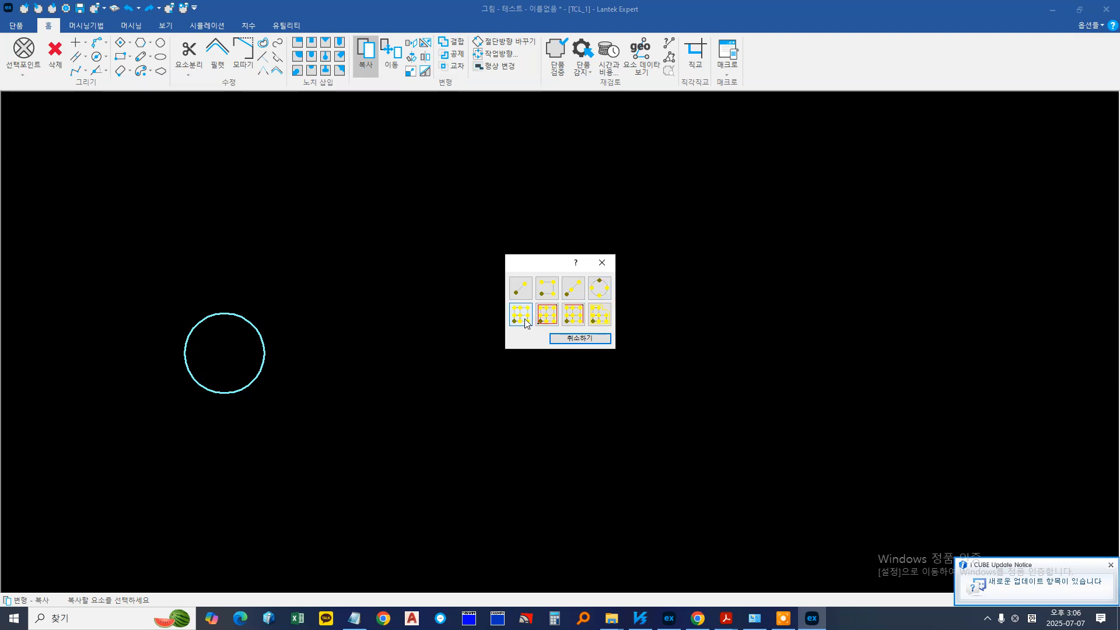
{"action": "left_click", "coordinate": [573, 288]}
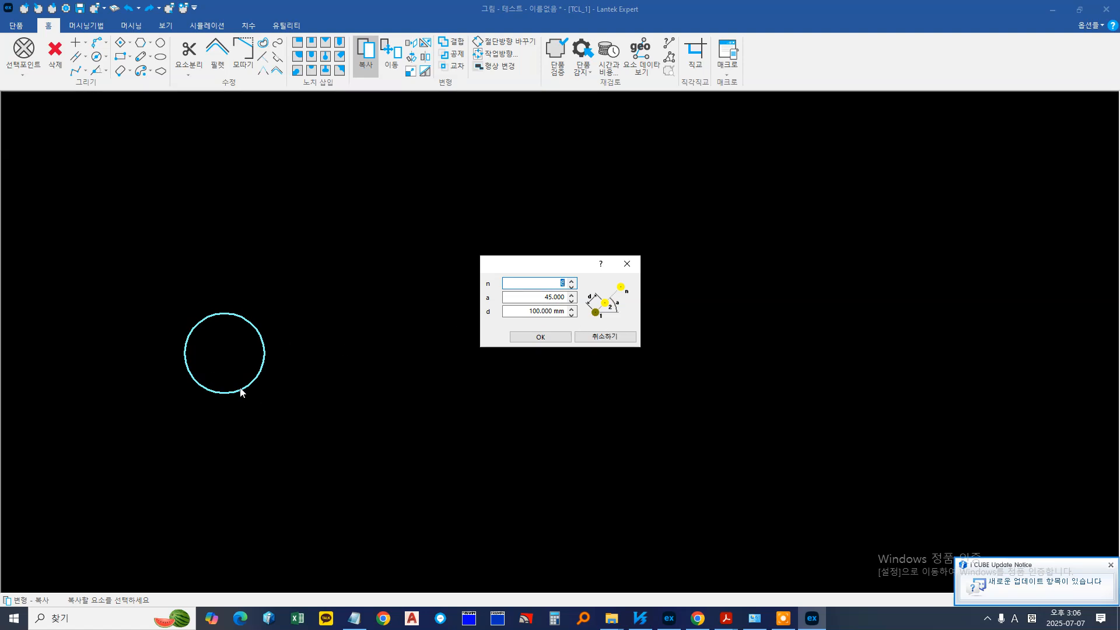
{"action": "left_click", "coordinate": [535, 299]}
{"action": "type", "text": "0"}
{"action": "left_click", "coordinate": [535, 339]}
{"action": "scroll", "coordinate": [379, 342], "scroll_direction": "down", "scroll_amount": 5}
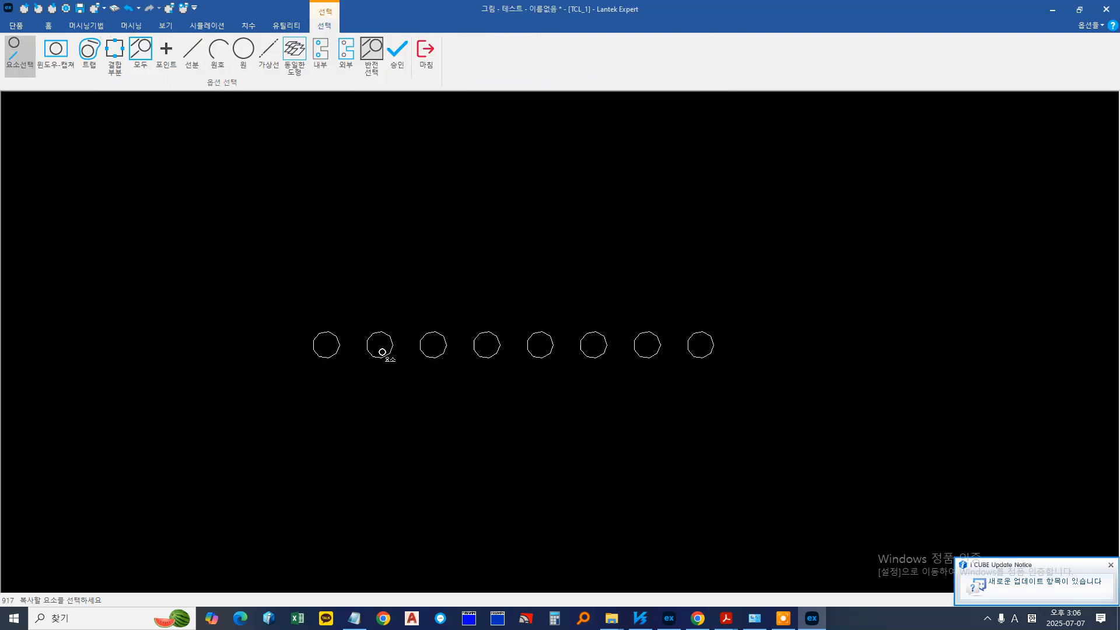
Leave the copy command and undo the row of circle copies
{"action": "left_click", "coordinate": [426, 54]}
{"action": "left_click", "coordinate": [129, 9]}
{"action": "middle_click_drag", "start_coordinate": [434, 136], "coordinate": [375, 139]}
Copy the circle into a rectangular grid of eight columns and two rows, and undo the grid copy
{"action": "left_click", "coordinate": [367, 63]}
{"action": "right_click", "coordinate": [418, 432]}
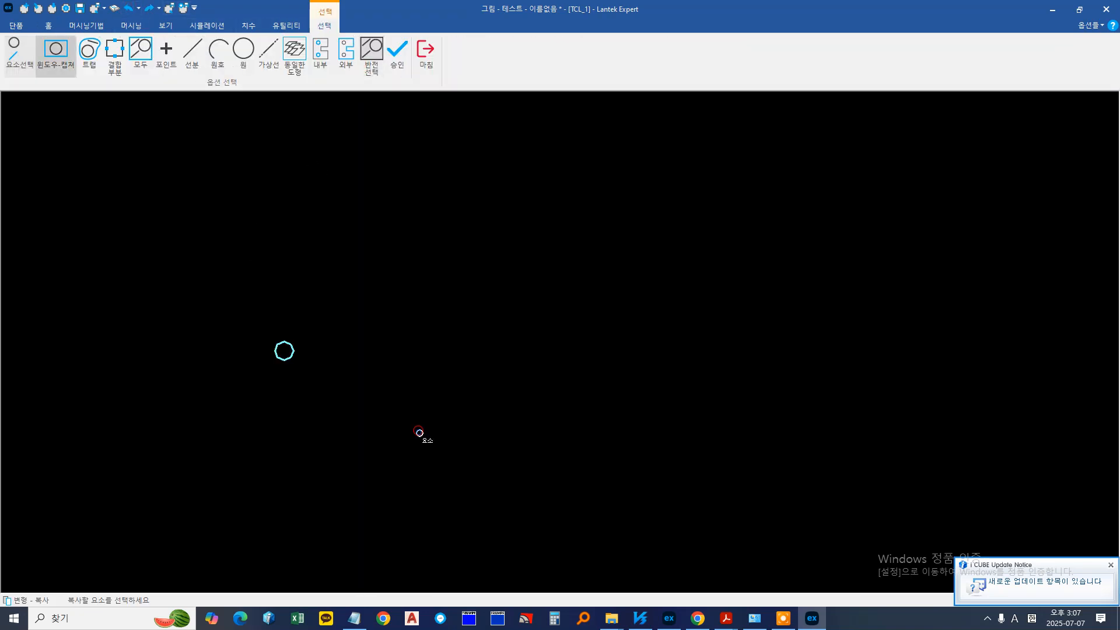
{"action": "left_click", "coordinate": [520, 316]}
{"action": "left_click", "coordinate": [533, 343]}
{"action": "scroll", "coordinate": [531, 344], "scroll_direction": "down", "scroll_amount": 3}
{"action": "scroll", "coordinate": [385, 329], "scroll_direction": "up", "scroll_amount": 2}
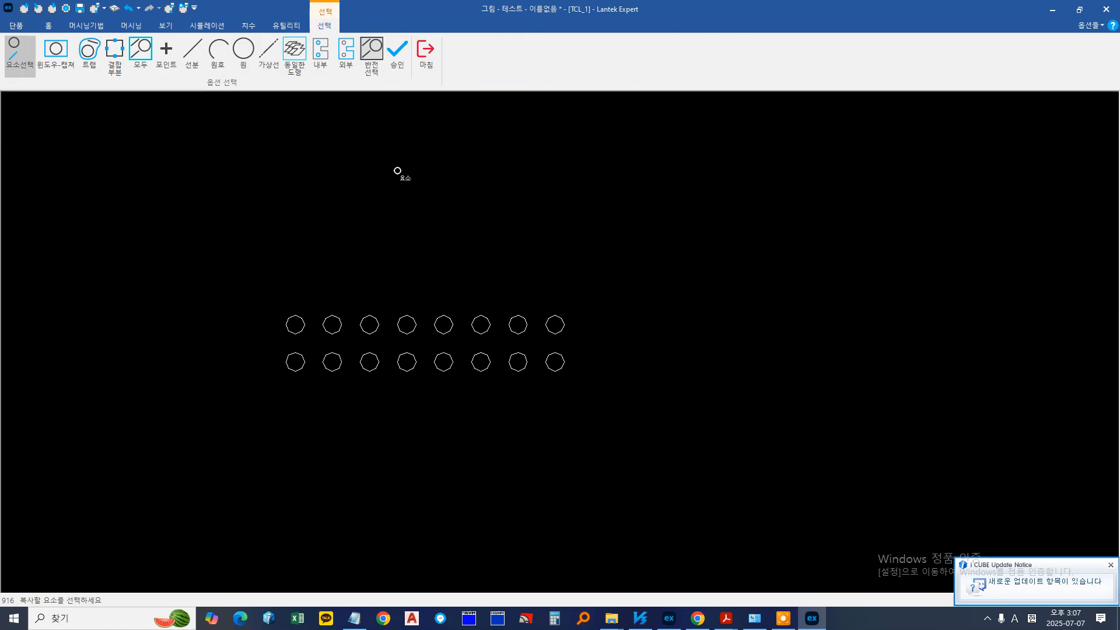
{"action": "left_click", "coordinate": [425, 56]}
{"action": "left_click", "coordinate": [129, 9]}
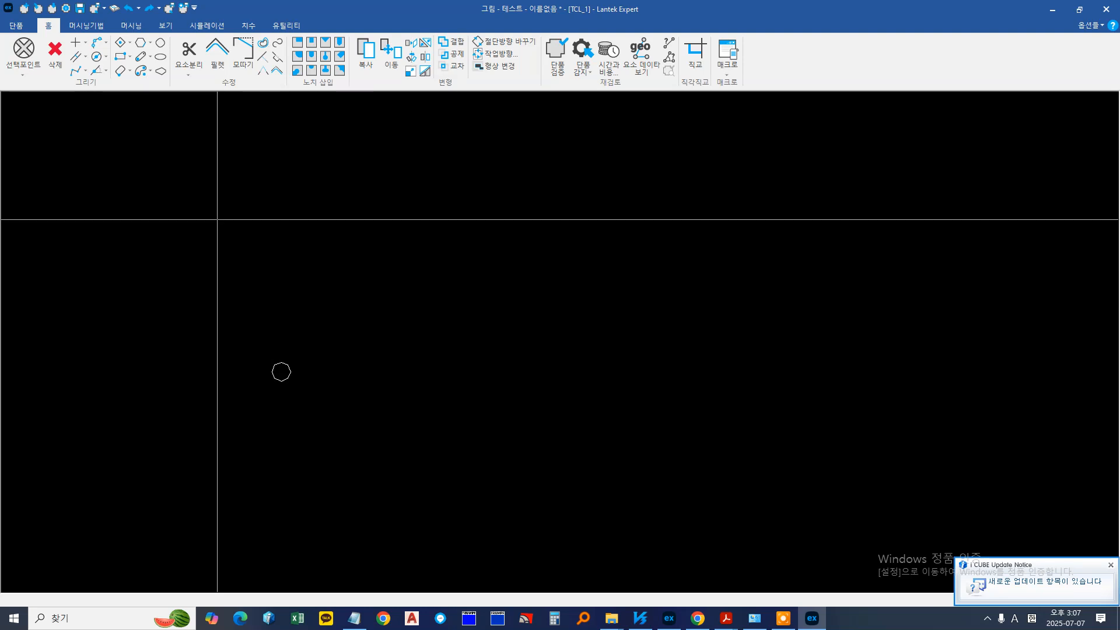
Delete the remaining circle with a selection window and leave the delete command
{"action": "left_click", "coordinate": [55, 52]}
{"action": "left_click", "coordinate": [153, 294]}
{"action": "left_click", "coordinate": [395, 473]}
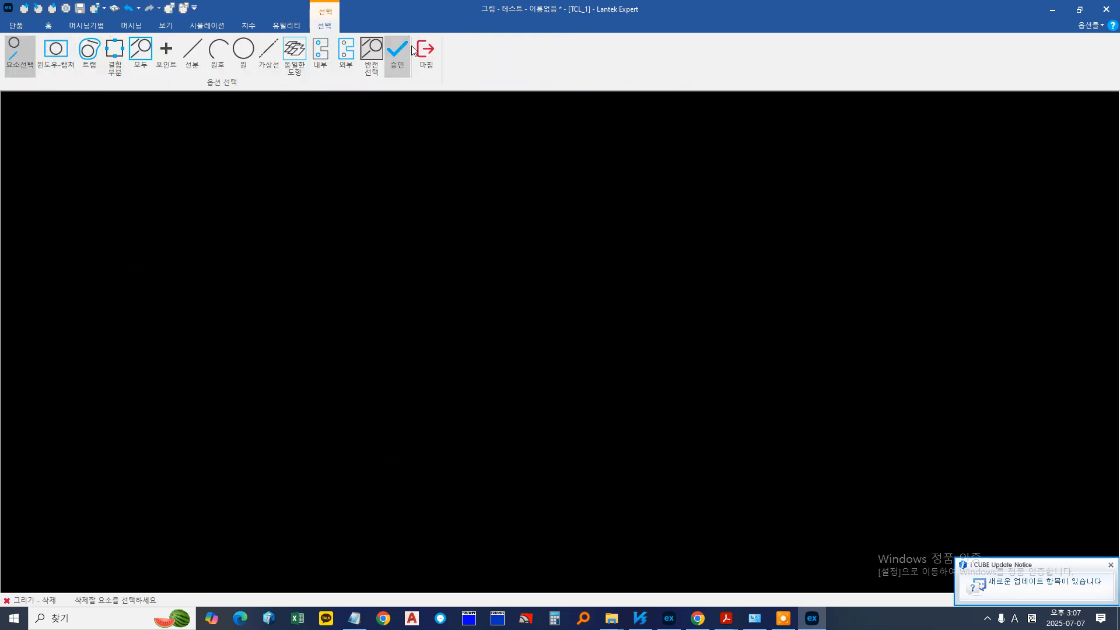
{"action": "left_click", "coordinate": [426, 53]}
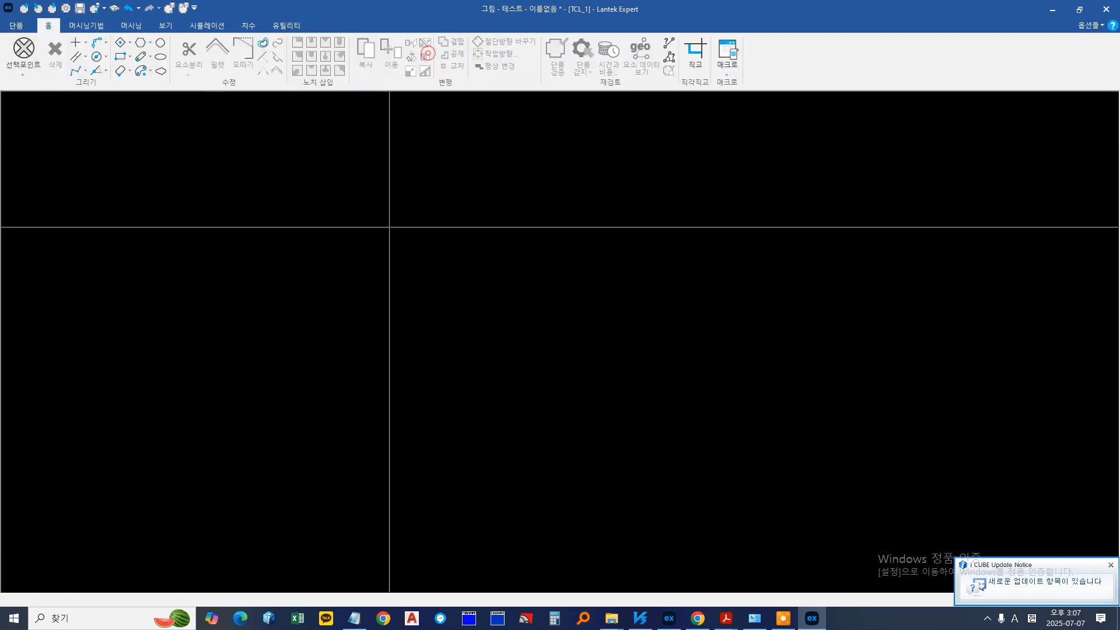
Draw an ellipse with a long-axis length of 100, accepting the offered defaults for the remaining values
{"action": "left_click", "coordinate": [160, 57]}
{"action": "key", "text": "Return"}
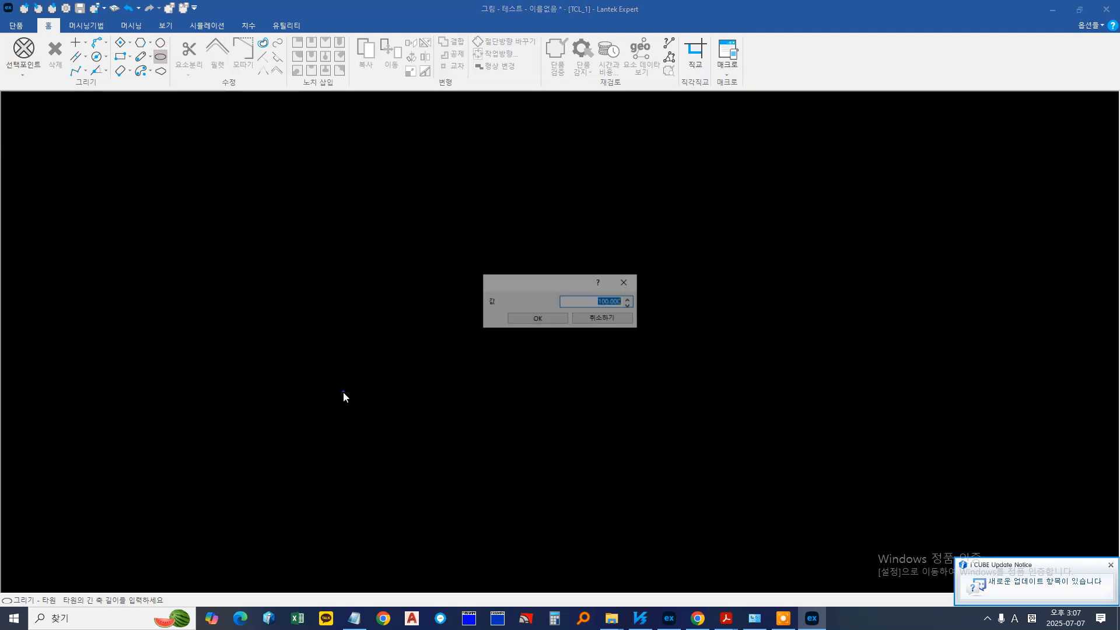
{"action": "key", "text": "Return"}
{"action": "key", "text": "Return"}
{"action": "scroll", "coordinate": [348, 396], "scroll_direction": "up", "scroll_amount": 5}
{"action": "scroll", "coordinate": [302, 317], "scroll_direction": "up", "scroll_amount": 2}
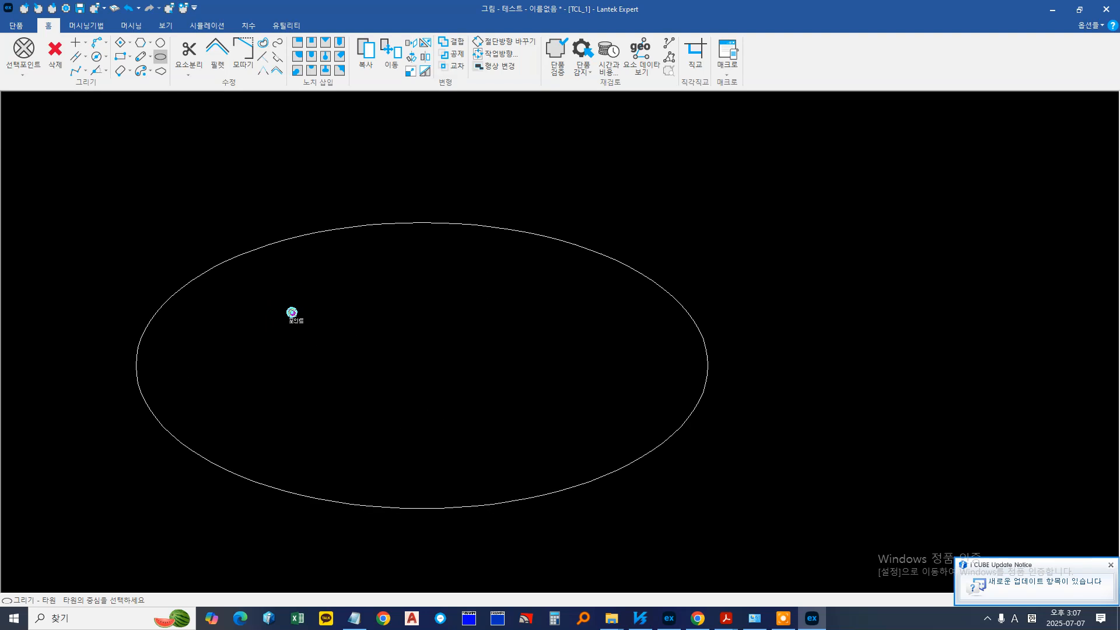
Examine the individual segments that make up the ellipse using the delete command's element selection, and leave the command
{"action": "left_click", "coordinate": [54, 52]}
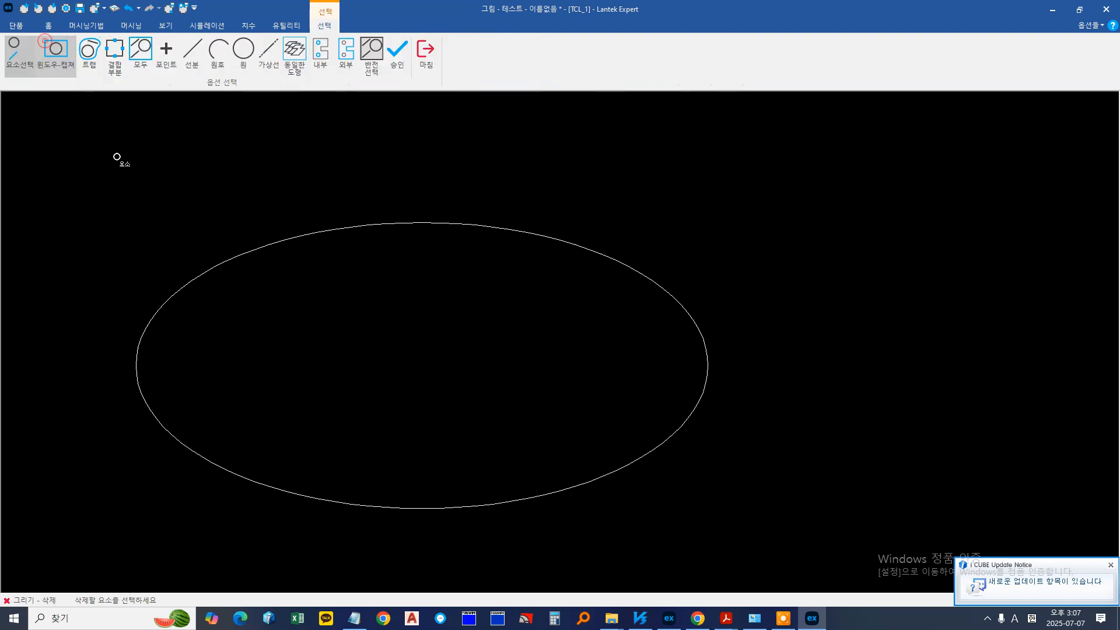
{"action": "scroll", "coordinate": [175, 268], "scroll_direction": "up", "scroll_amount": 4}
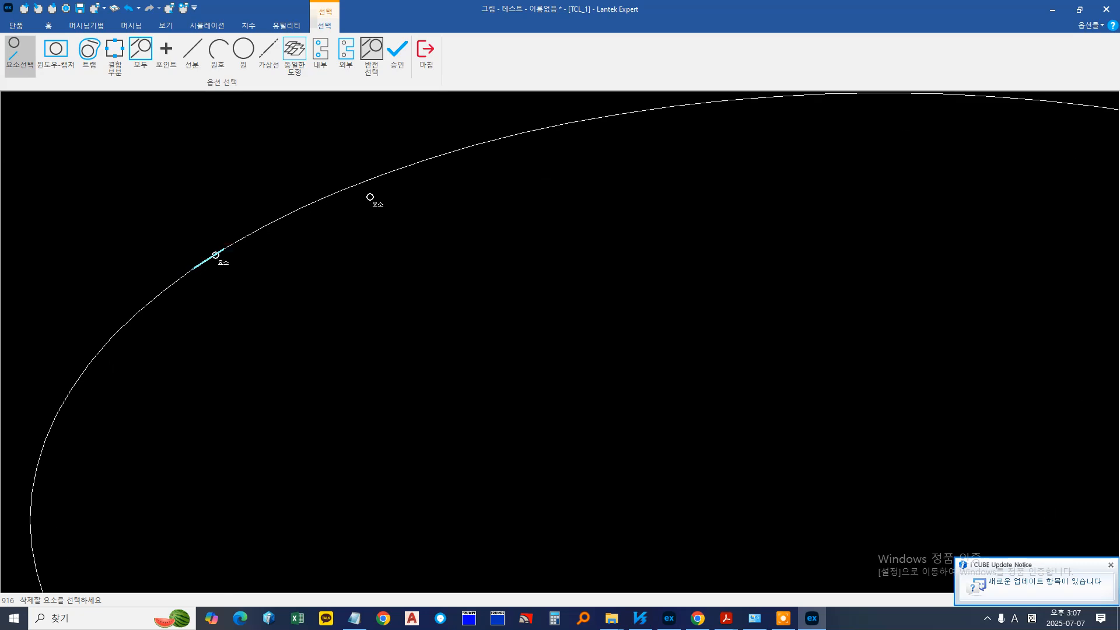
{"action": "scroll", "coordinate": [305, 293], "scroll_direction": "down", "scroll_amount": 3}
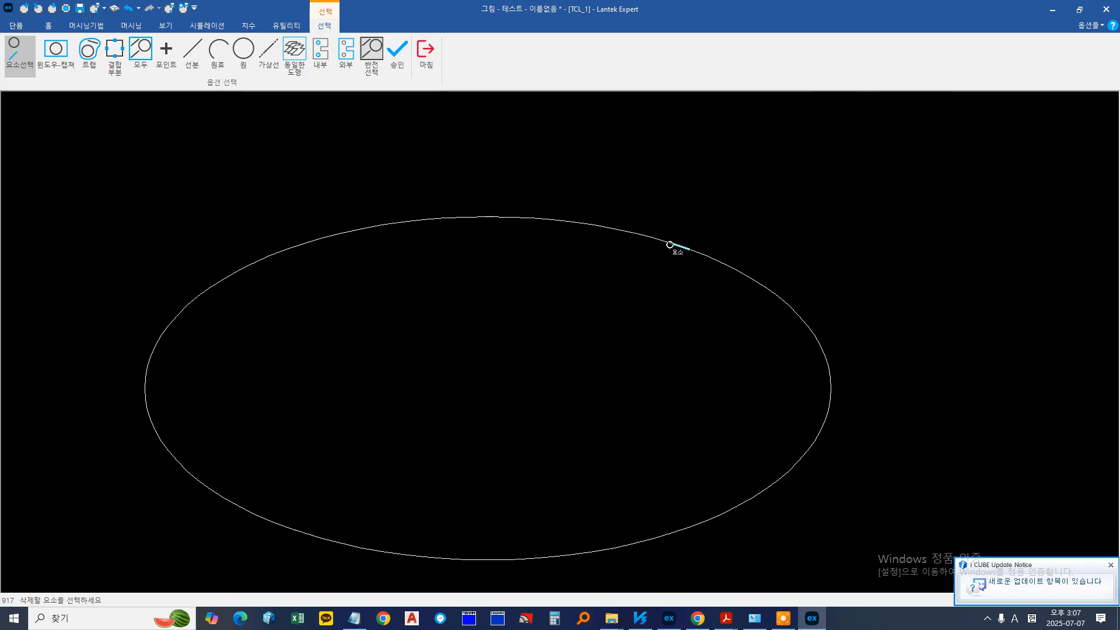
{"action": "left_click", "coordinate": [427, 54]}
{"action": "scroll", "coordinate": [467, 273], "scroll_direction": "down", "scroll_amount": 5}
{"action": "middle_click_drag", "start_coordinate": [453, 280], "coordinate": [407, 267]}
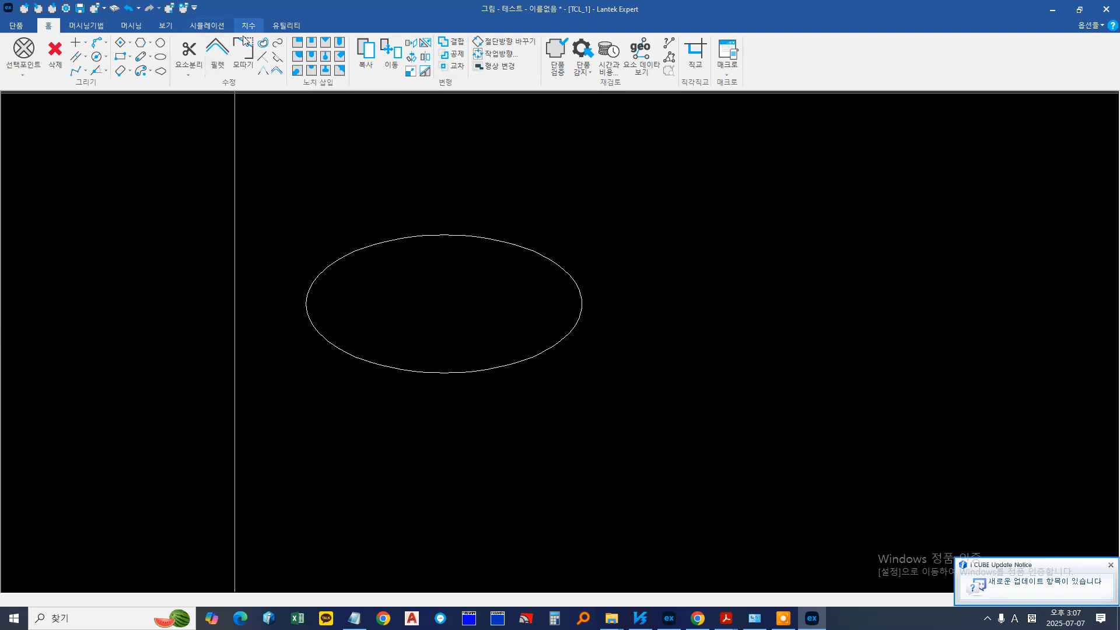
Convert the ellipse with the free-curve command (자유곡선), using the smooth option (부드럽게) and a tolerance of 0.01 mm
{"action": "left_click", "coordinate": [279, 39]}
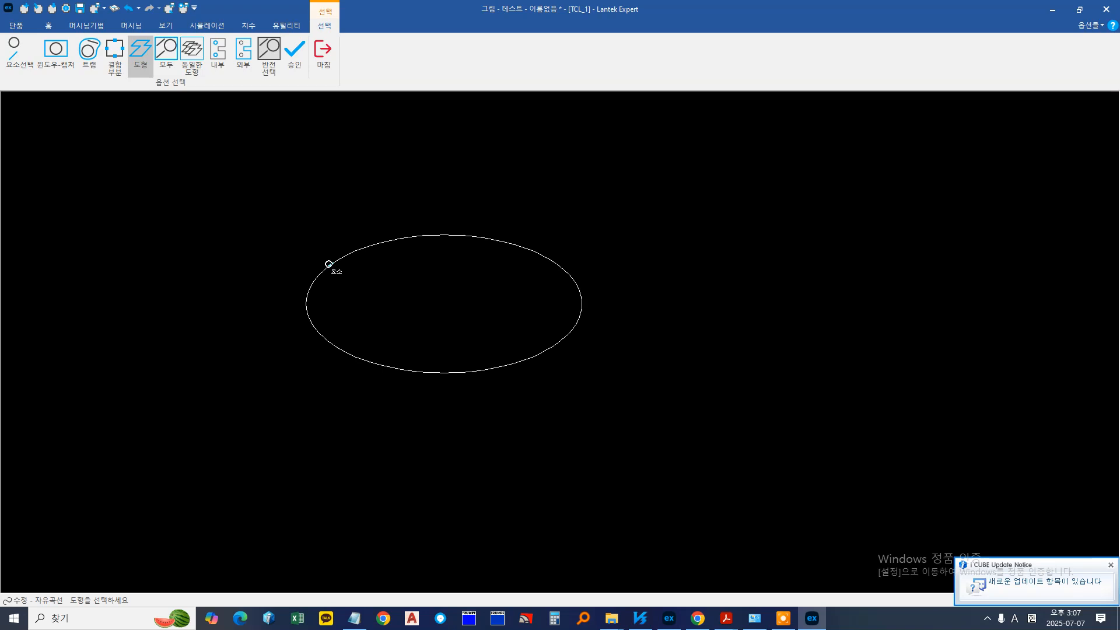
{"action": "left_click", "coordinate": [334, 265]}
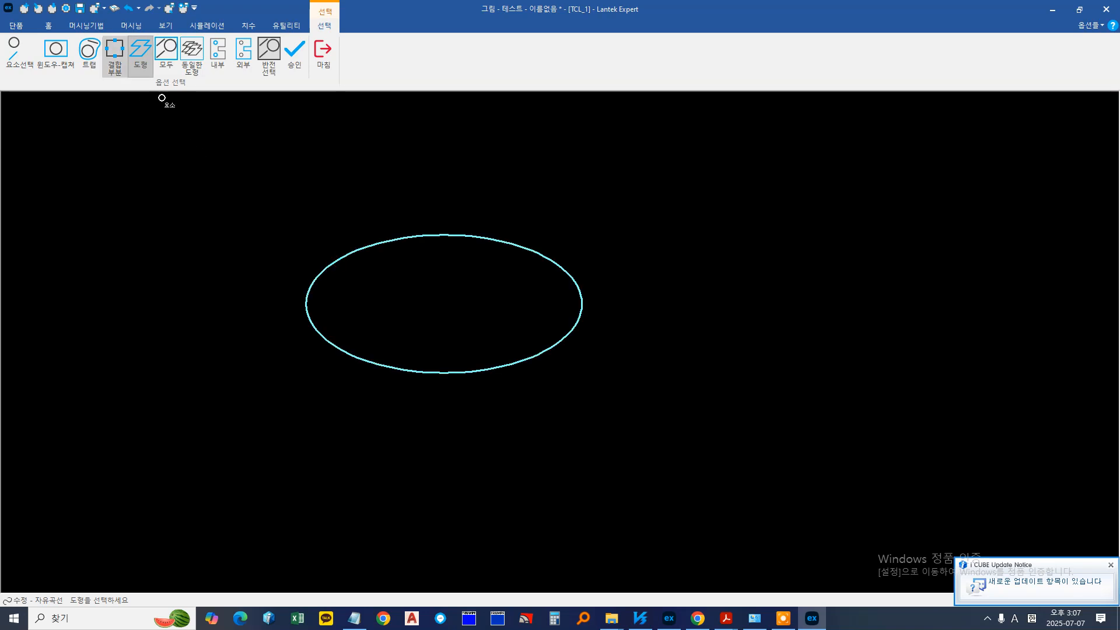
{"action": "scroll", "coordinate": [357, 327], "scroll_direction": "down", "scroll_amount": 2}
{"action": "left_click", "coordinate": [295, 51]}
{"action": "left_click", "coordinate": [476, 223]}
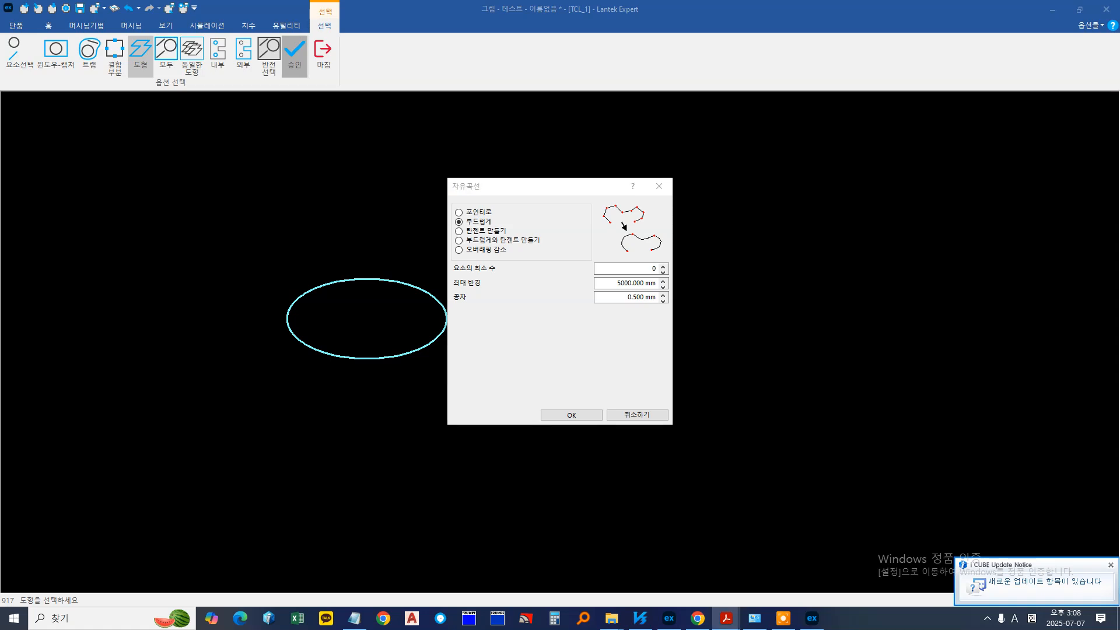
{"action": "left_click", "coordinate": [604, 301]}
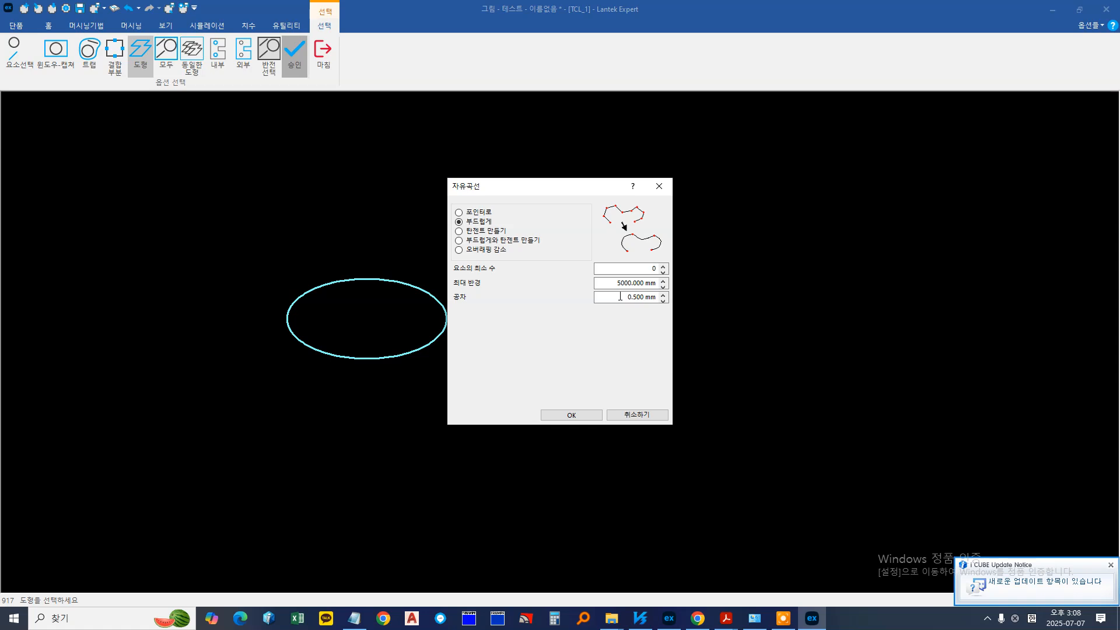
{"action": "left_click", "coordinate": [620, 296]}
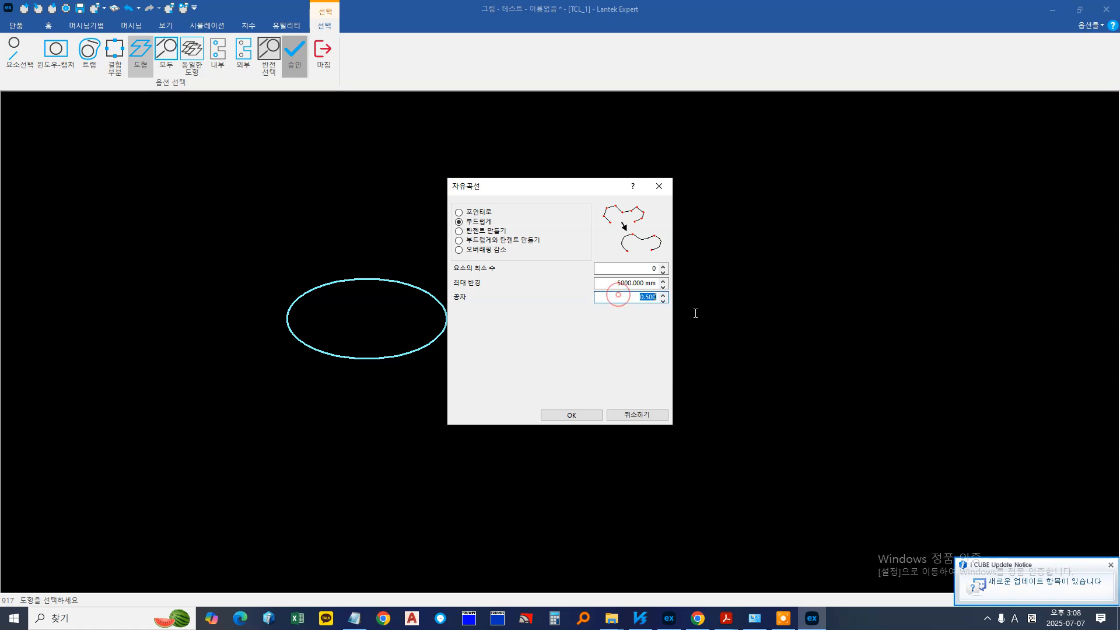
{"action": "type", "text": "0"}
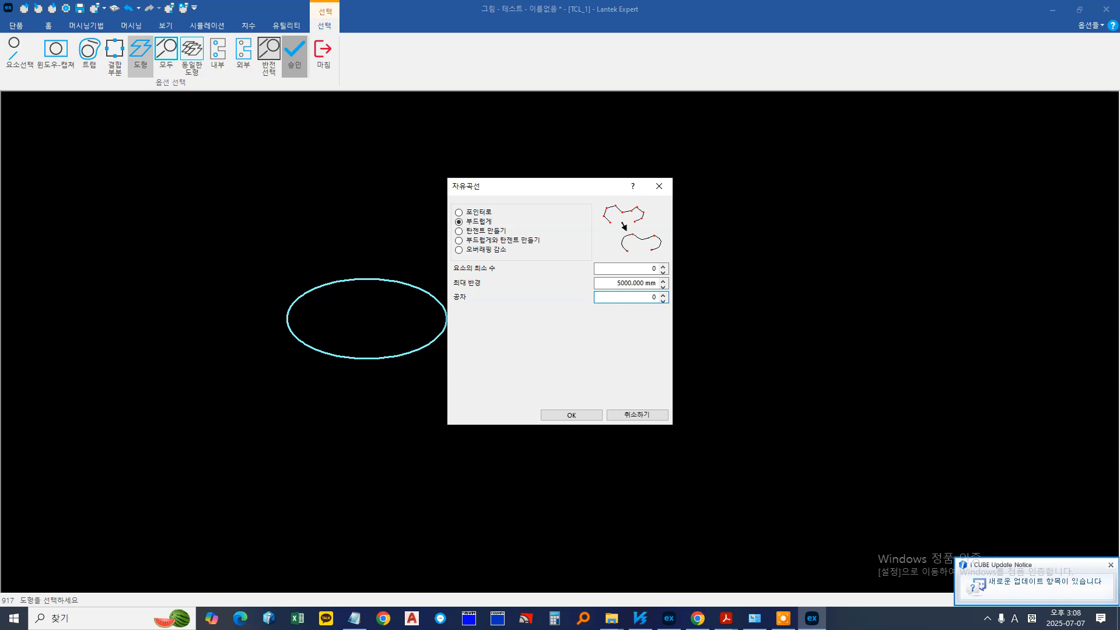
{"action": "type", "text": ".01"}
{"action": "left_click", "coordinate": [557, 415]}
{"action": "scroll", "coordinate": [296, 347], "scroll_direction": "up", "scroll_amount": 3}
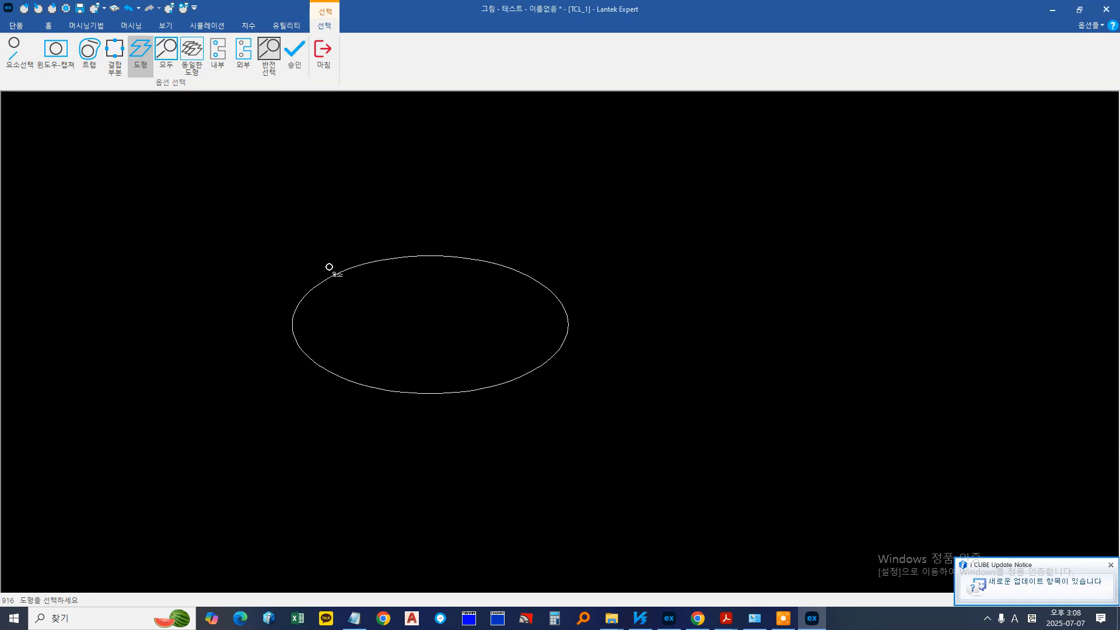
{"action": "left_click", "coordinate": [323, 52]}
Smooth the ellipse with the free-curve command at a tolerance of 0.1 mm and leave the command
{"action": "left_click", "coordinate": [278, 45]}
{"action": "left_click", "coordinate": [348, 270]}
{"action": "right_click", "coordinate": [403, 357]}
{"action": "left_click", "coordinate": [613, 297]}
{"action": "type", "text": "0.1"}
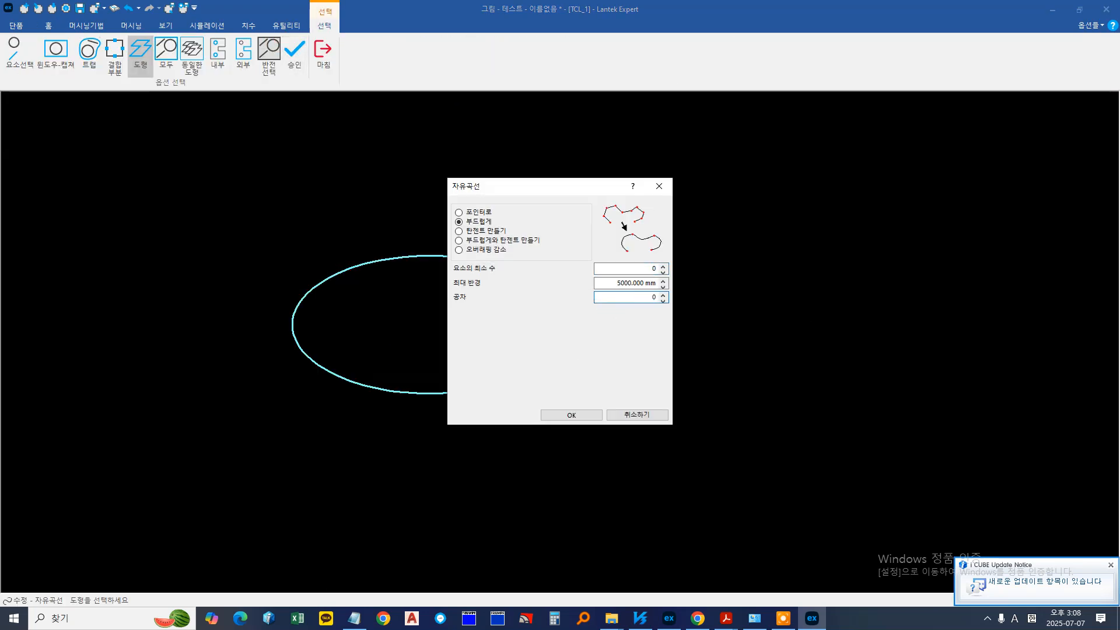
{"action": "left_click", "coordinate": [580, 415]}
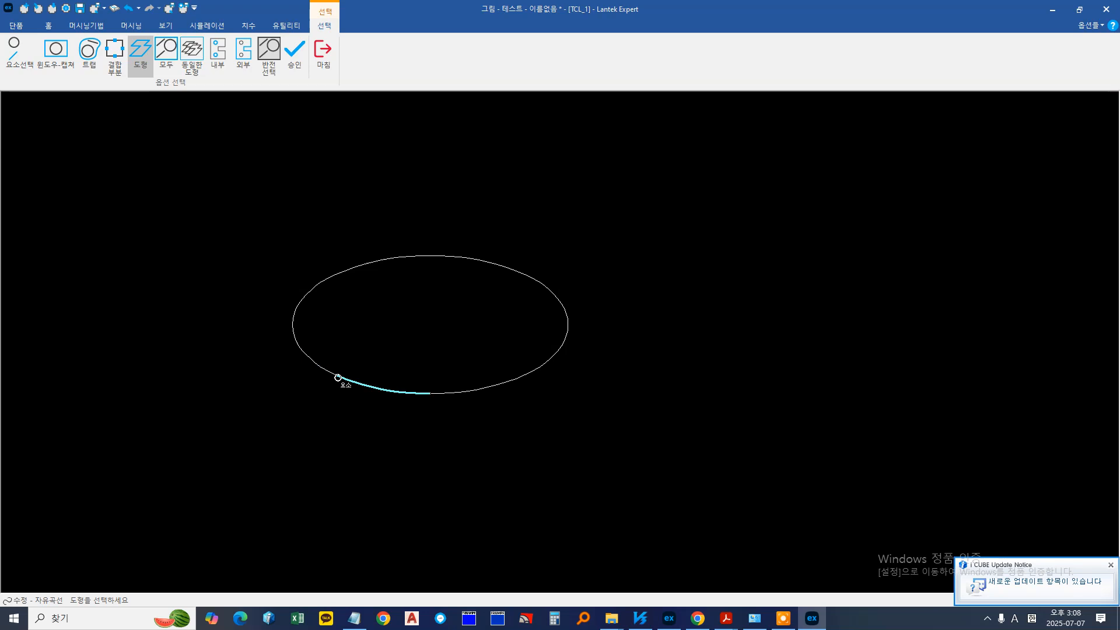
{"action": "left_click", "coordinate": [323, 53]}
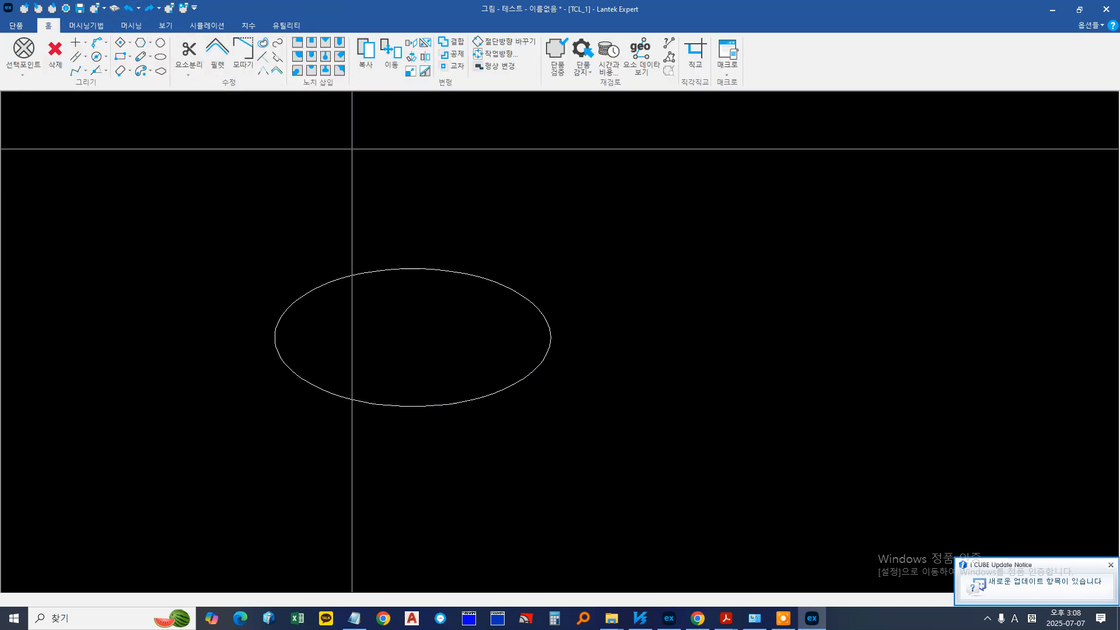
Smooth the ellipse with the free-curve command at a tolerance of 2 mm
{"action": "left_click", "coordinate": [278, 43]}
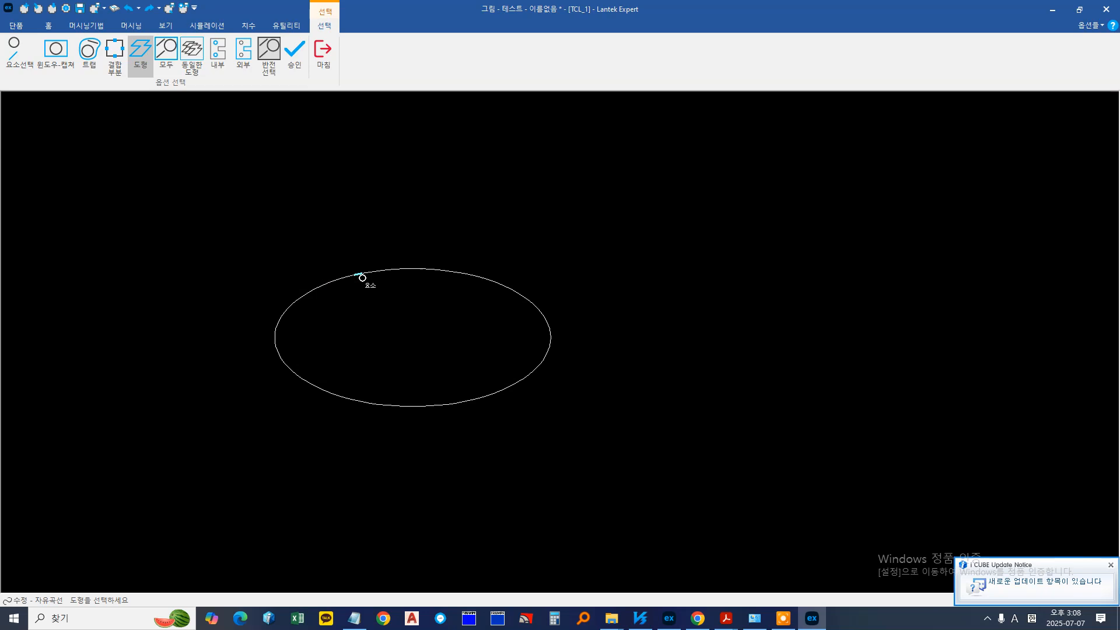
{"action": "left_click", "coordinate": [363, 278]}
{"action": "double_click", "coordinate": [607, 297]}
{"action": "type", "text": "2"}
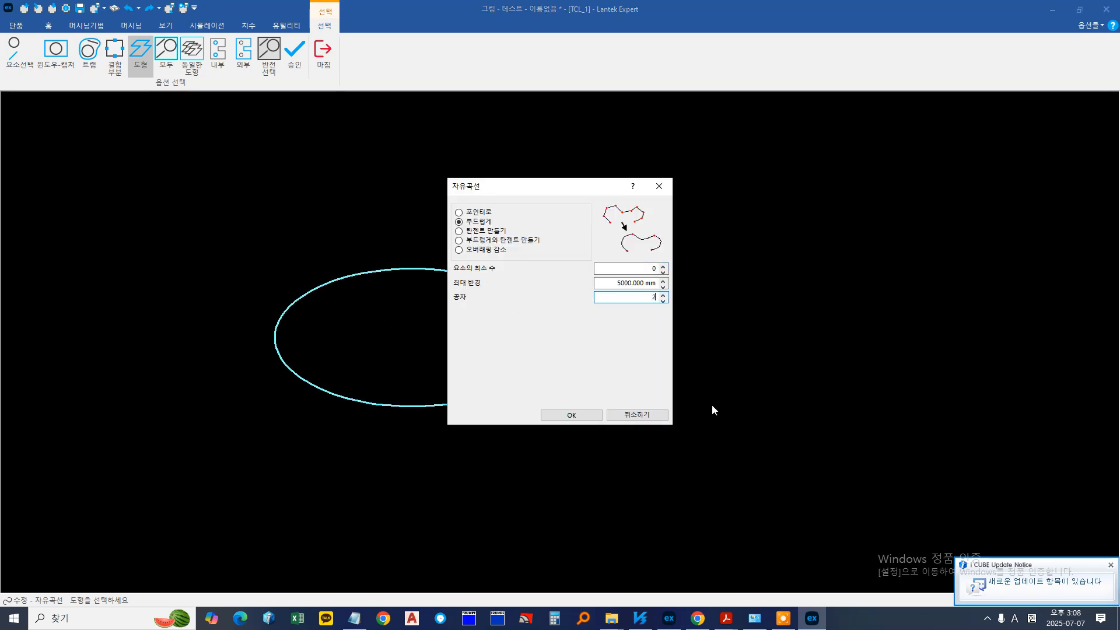
{"action": "left_click", "coordinate": [571, 414]}
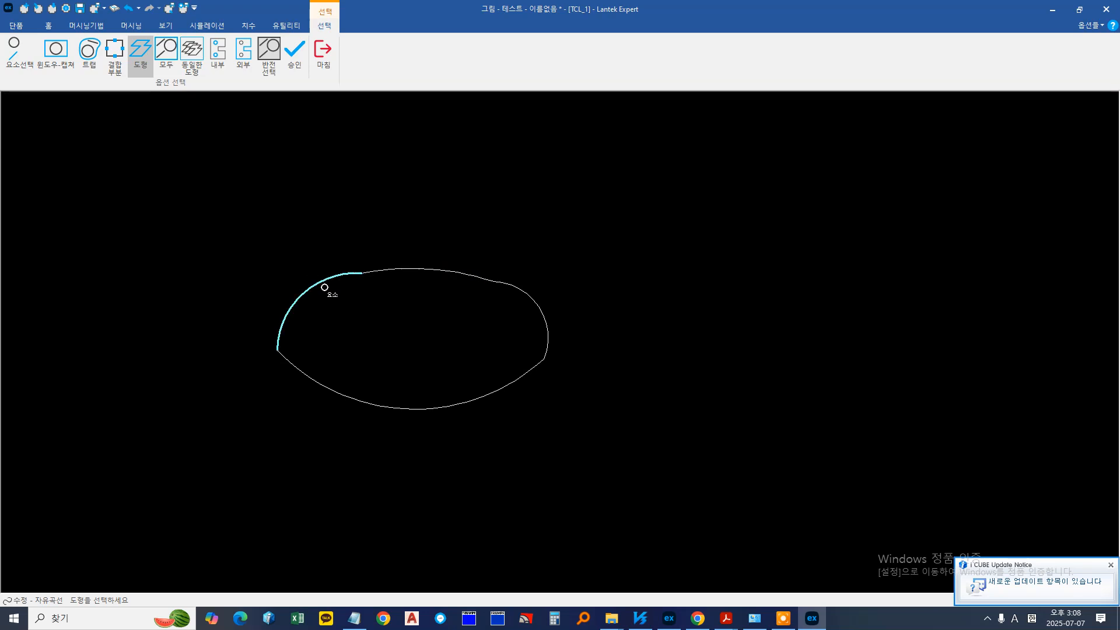
Undo the 2 mm smoothing of the ellipse and leave the free-curve command
{"action": "left_click", "coordinate": [129, 10]}
{"action": "middle_click_drag", "start_coordinate": [308, 262], "coordinate": [275, 273]}
{"action": "left_click", "coordinate": [323, 61]}
{"action": "middle_click_drag", "start_coordinate": [352, 298], "coordinate": [319, 312]}
{"action": "scroll", "coordinate": [368, 318], "scroll_direction": "down", "scroll_amount": 4}
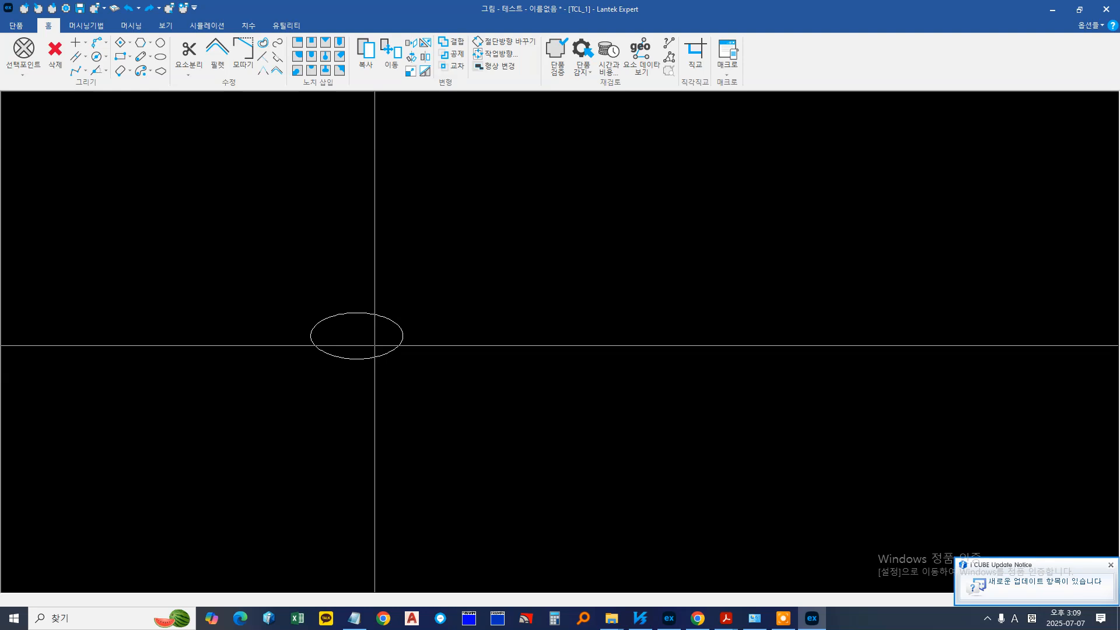
Examine the ellipse's outline segments again at different magnifications using the delete command's selection, and leave the command
{"action": "scroll", "coordinate": [361, 333], "scroll_direction": "up", "scroll_amount": 6}
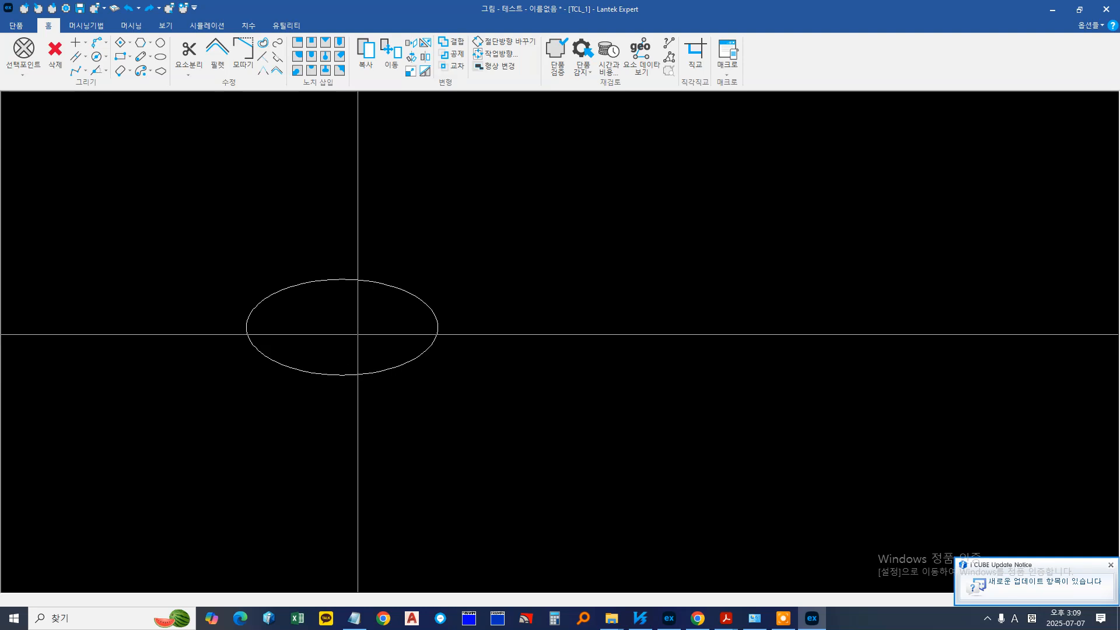
{"action": "left_click", "coordinate": [55, 53]}
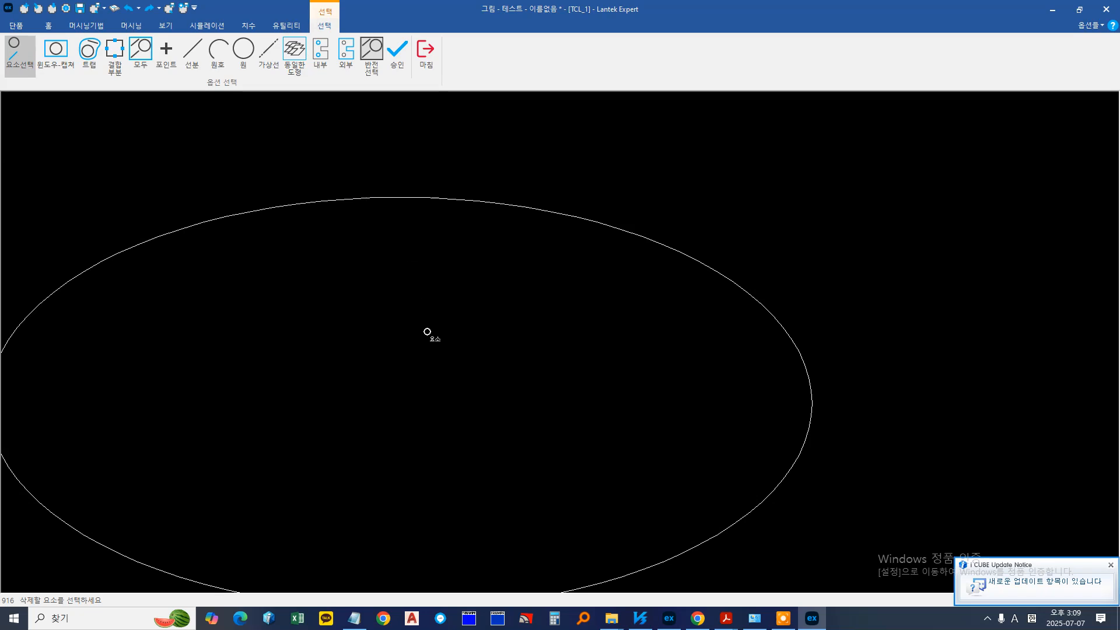
{"action": "left_click", "coordinate": [425, 56]}
{"action": "scroll", "coordinate": [417, 323], "scroll_direction": "down", "scroll_amount": 8}
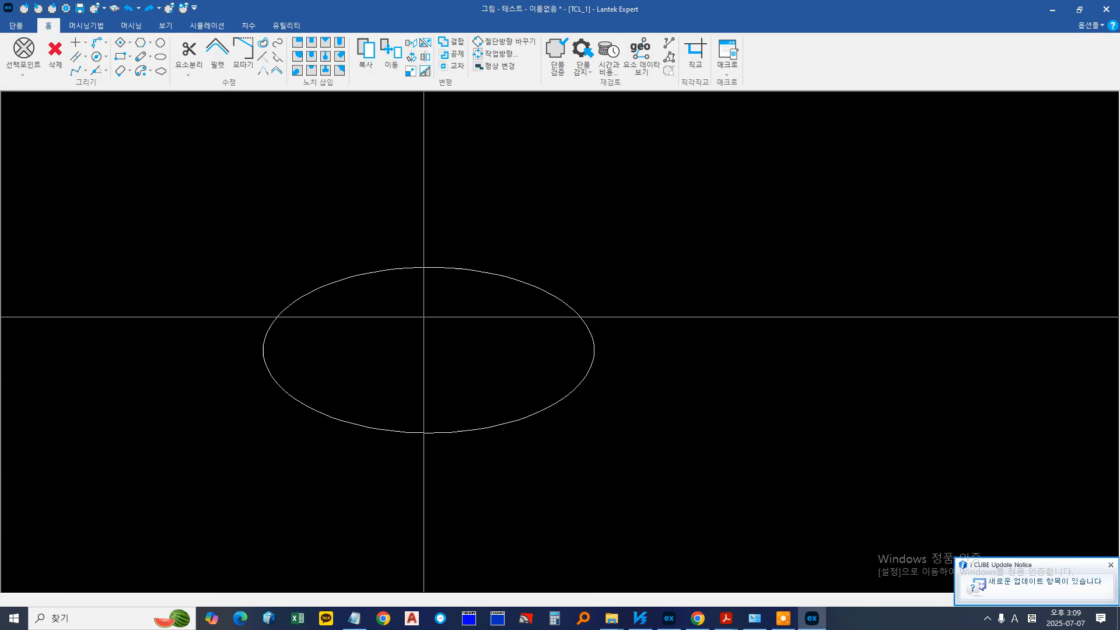
{"action": "scroll", "coordinate": [415, 327], "scroll_direction": "down", "scroll_amount": 1}
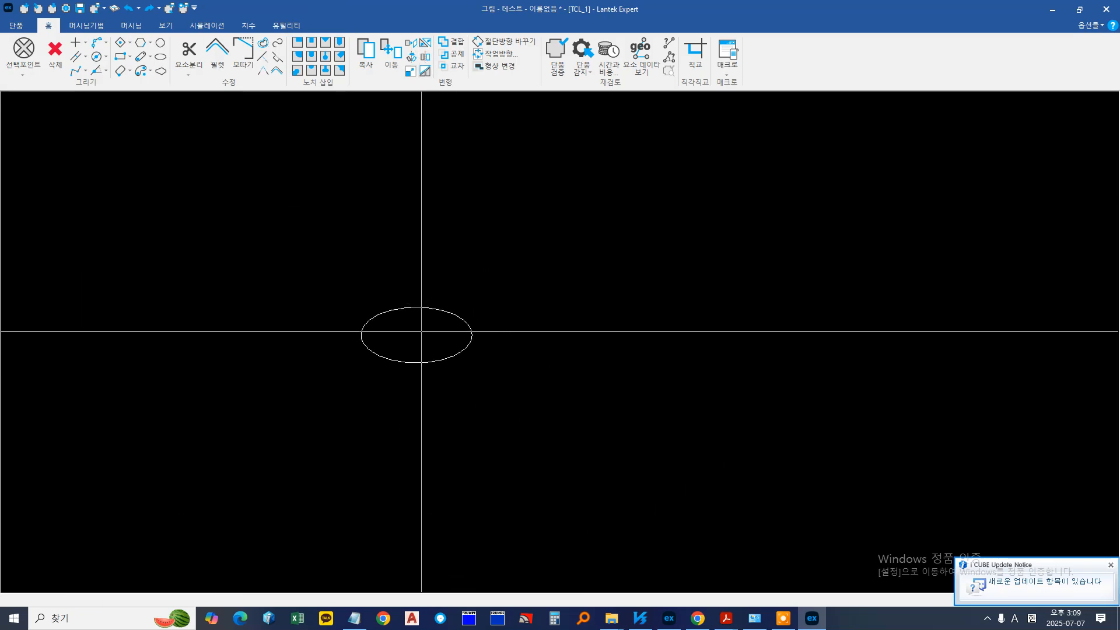
{"action": "scroll", "coordinate": [420, 328], "scroll_direction": "up", "scroll_amount": 1}
{"action": "scroll", "coordinate": [420, 328], "scroll_direction": "down", "scroll_amount": 3}
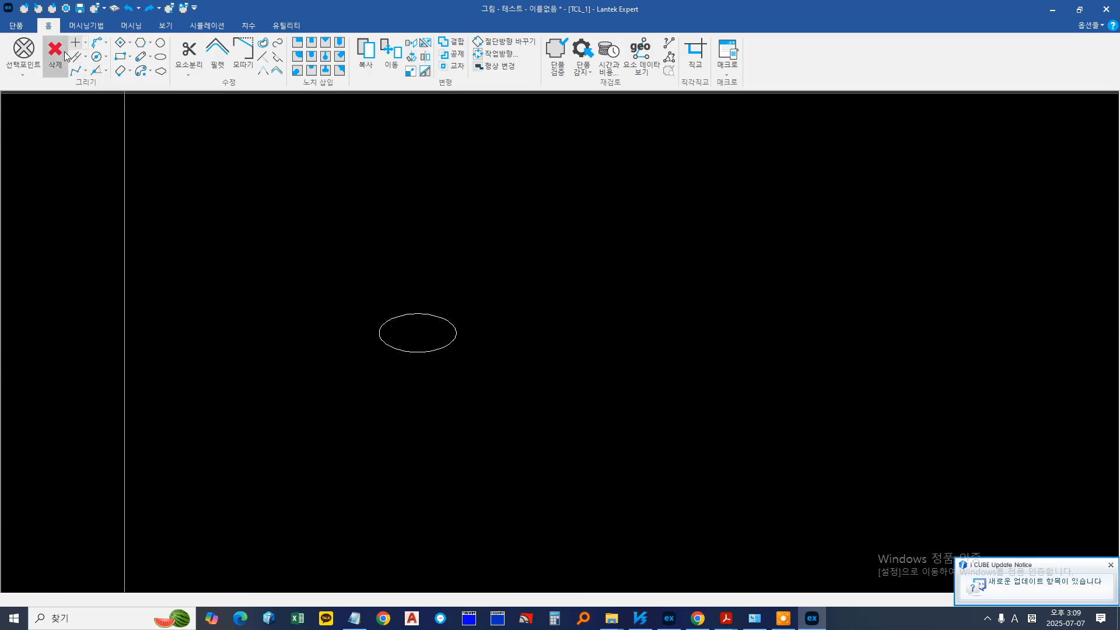
{"action": "left_click", "coordinate": [66, 56]}
{"action": "scroll", "coordinate": [383, 313], "scroll_direction": "up", "scroll_amount": 3}
{"action": "scroll", "coordinate": [416, 315], "scroll_direction": "up", "scroll_amount": 2}
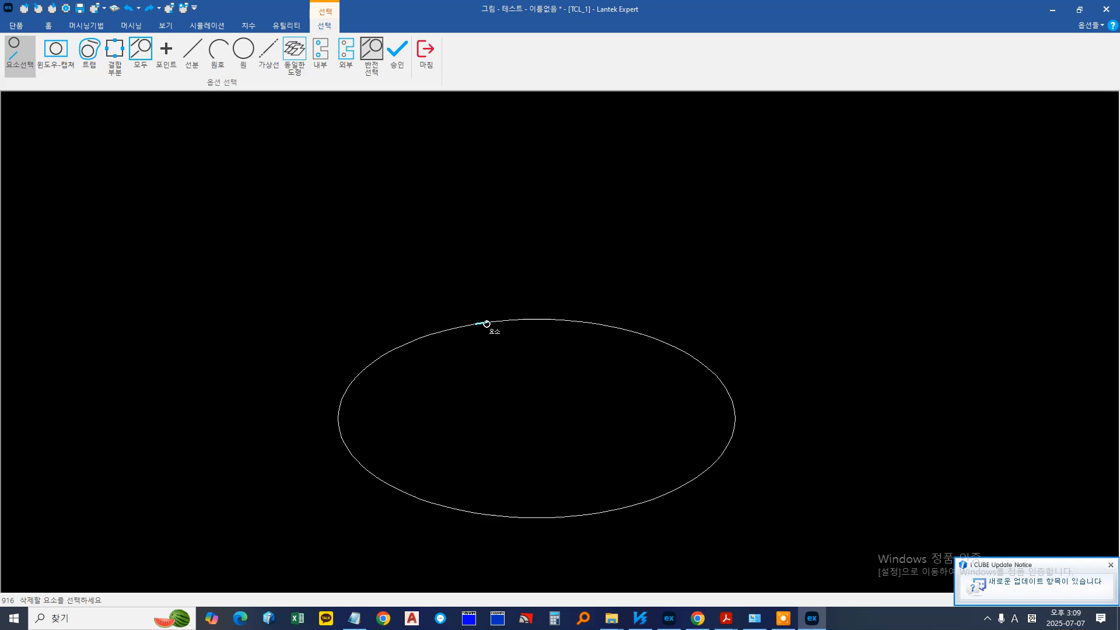
{"action": "left_click", "coordinate": [426, 59]}
{"action": "scroll", "coordinate": [440, 370], "scroll_direction": "down", "scroll_amount": 4}
{"action": "middle_click_drag", "start_coordinate": [440, 370], "coordinate": [390, 349]}
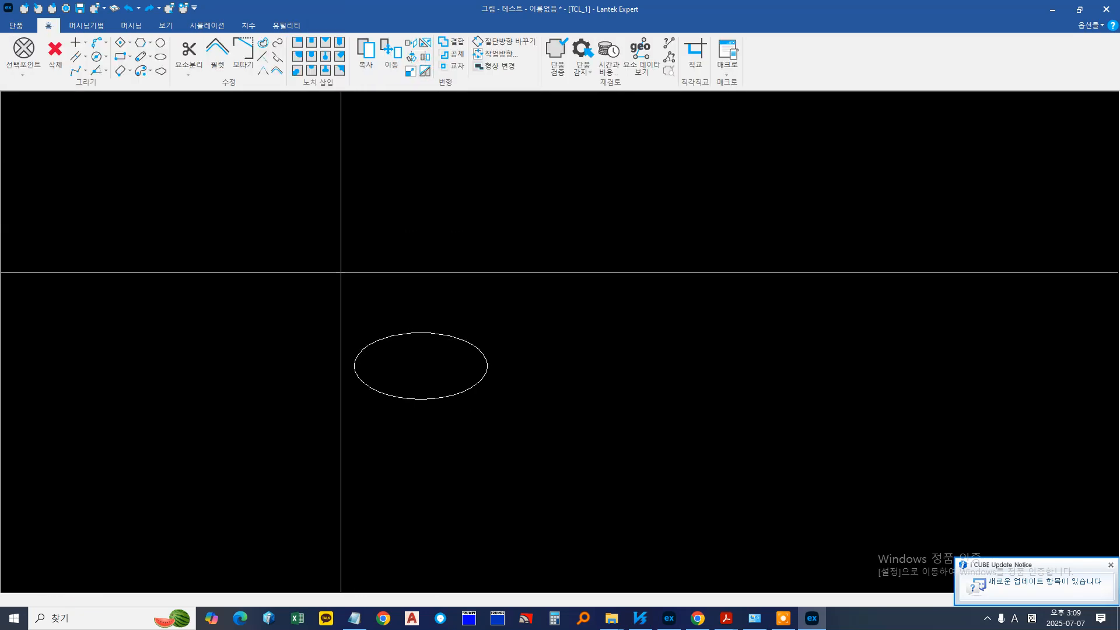
Close the ellipse drawing without saving its changes
{"action": "left_click", "coordinate": [1097, 10]}
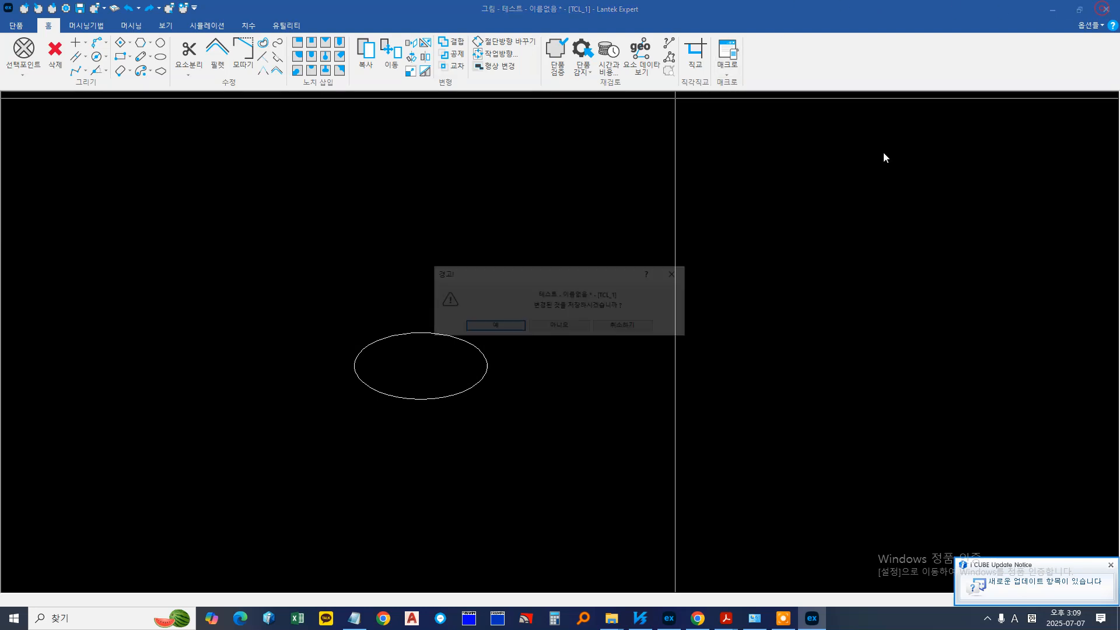
{"action": "left_click", "coordinate": [575, 320]}
Delete the 0.8 mm thick laser-training product at the end of the order's product list and confirm the deletion
{"action": "scroll", "coordinate": [216, 298], "scroll_direction": "down", "scroll_amount": 3}
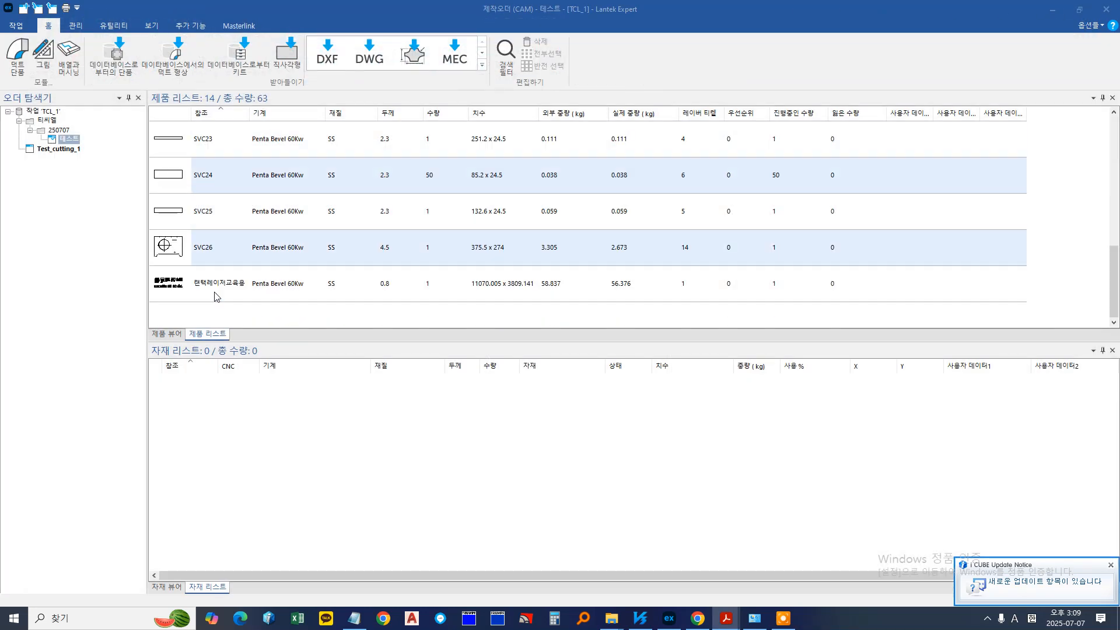
{"action": "left_click", "coordinate": [216, 298]}
{"action": "left_click", "coordinate": [239, 315]}
{"action": "left_click", "coordinate": [248, 295]}
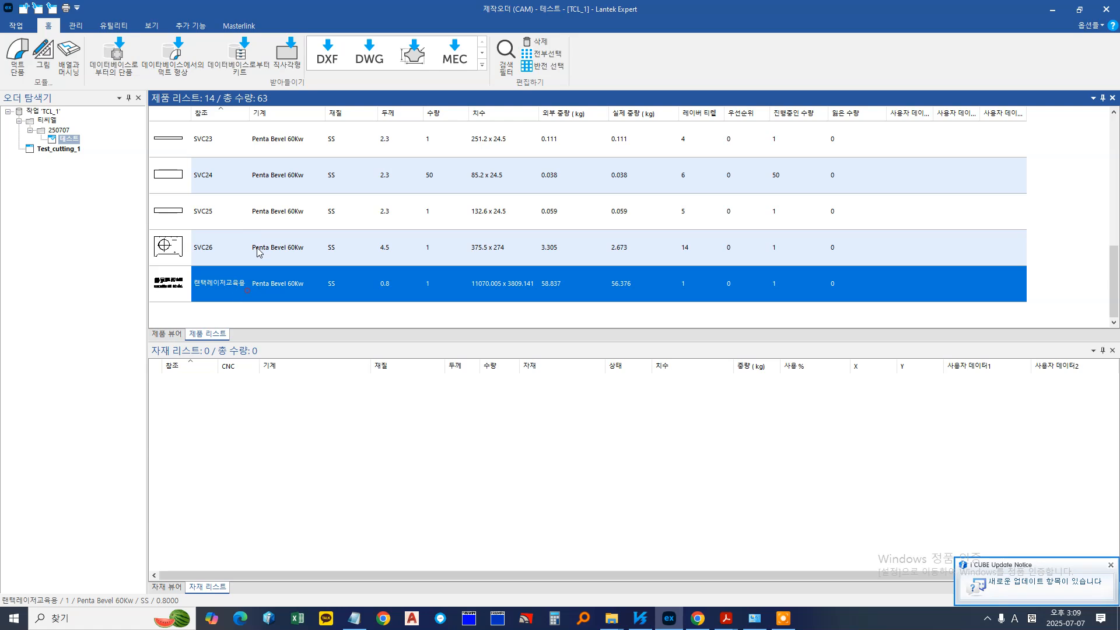
{"action": "right_click", "coordinate": [267, 287]}
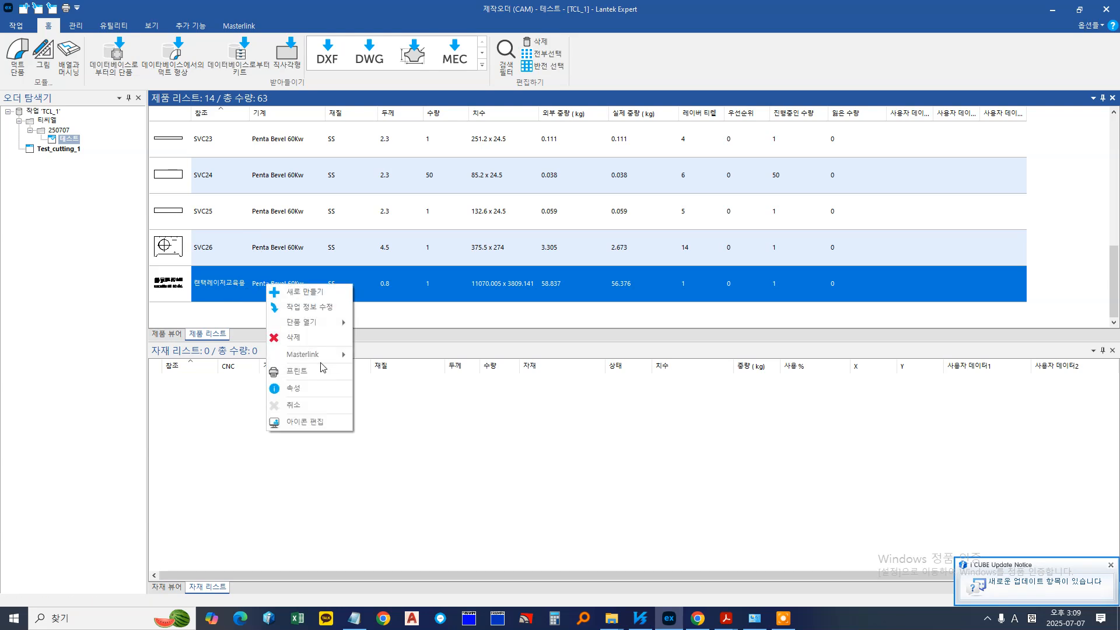
{"action": "left_click", "coordinate": [300, 332]}
{"action": "left_click", "coordinate": [514, 325]}
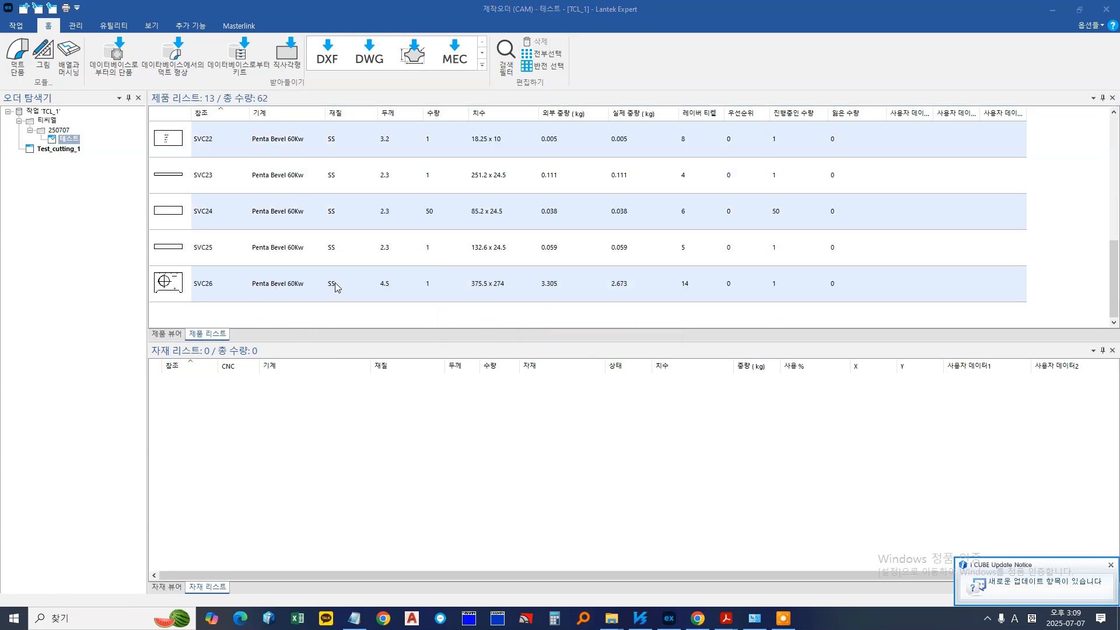
Open the nesting and machining module for the 테스트 order
{"action": "left_click", "coordinate": [238, 308]}
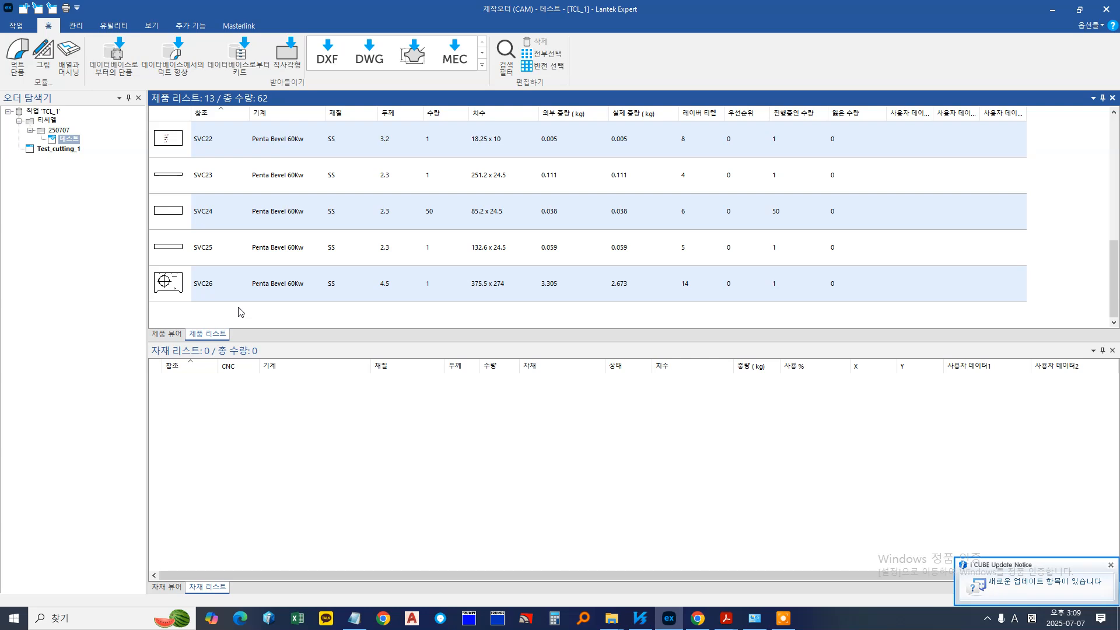
{"action": "left_click", "coordinate": [298, 432]}
{"action": "left_click", "coordinate": [69, 55]}
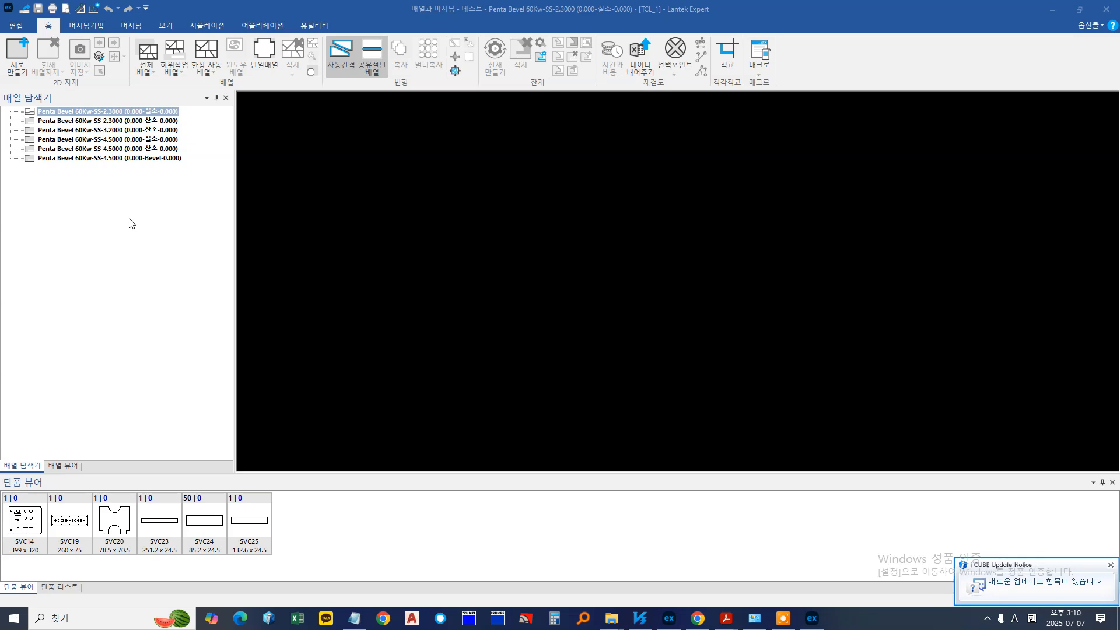
Look through the nesting jobs for SS 2.3, 3.2 and 4.5 mm with nitrogen, oxygen and Bevel to see which parts each contains
{"action": "left_click", "coordinate": [126, 120]}
{"action": "left_click", "coordinate": [125, 112]}
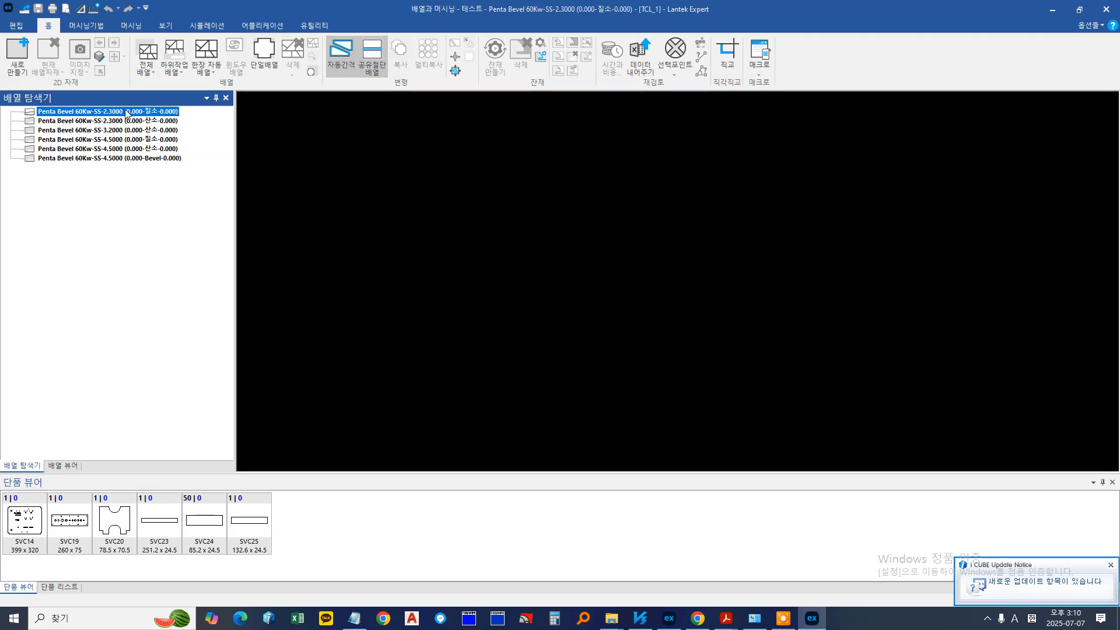
{"action": "left_click", "coordinate": [123, 120]}
{"action": "left_click", "coordinate": [123, 130]}
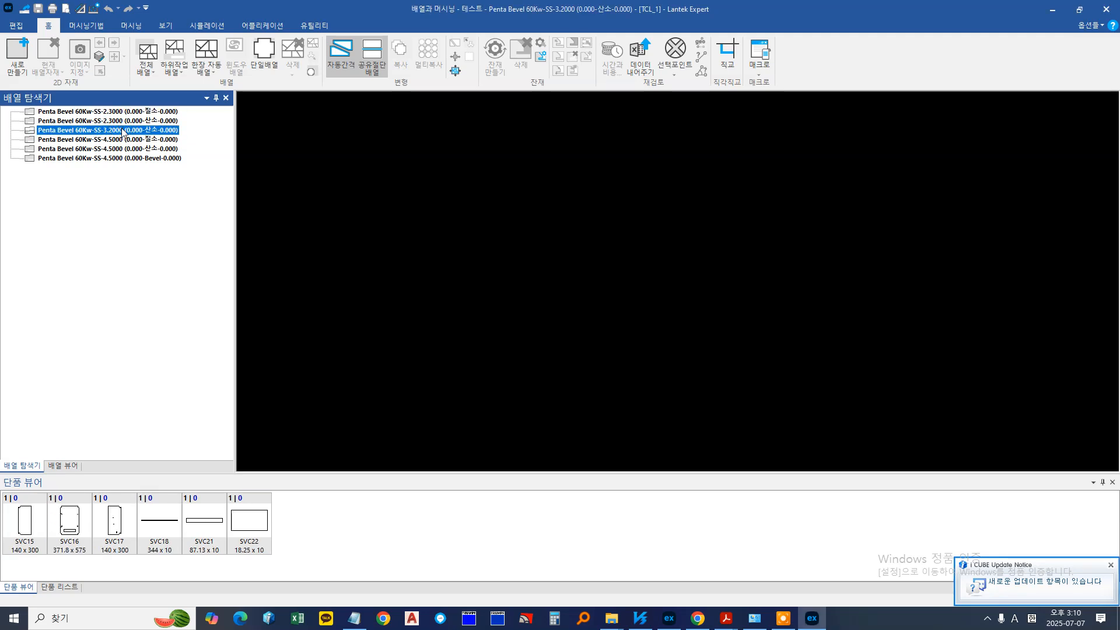
{"action": "left_click", "coordinate": [119, 139]}
{"action": "left_click", "coordinate": [116, 149]}
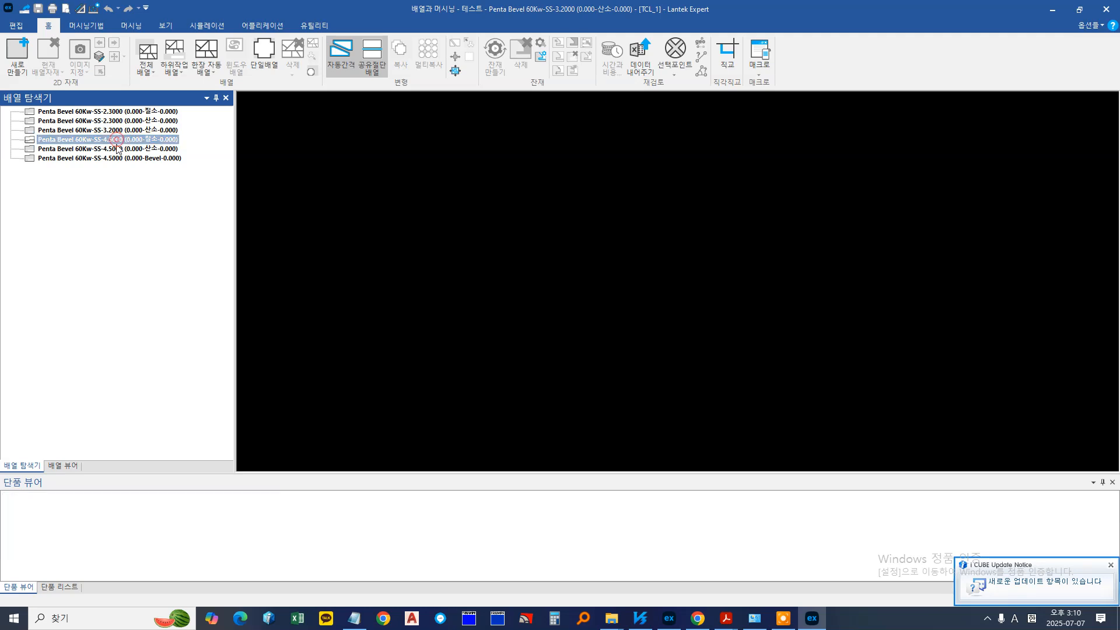
{"action": "left_click", "coordinate": [112, 158]}
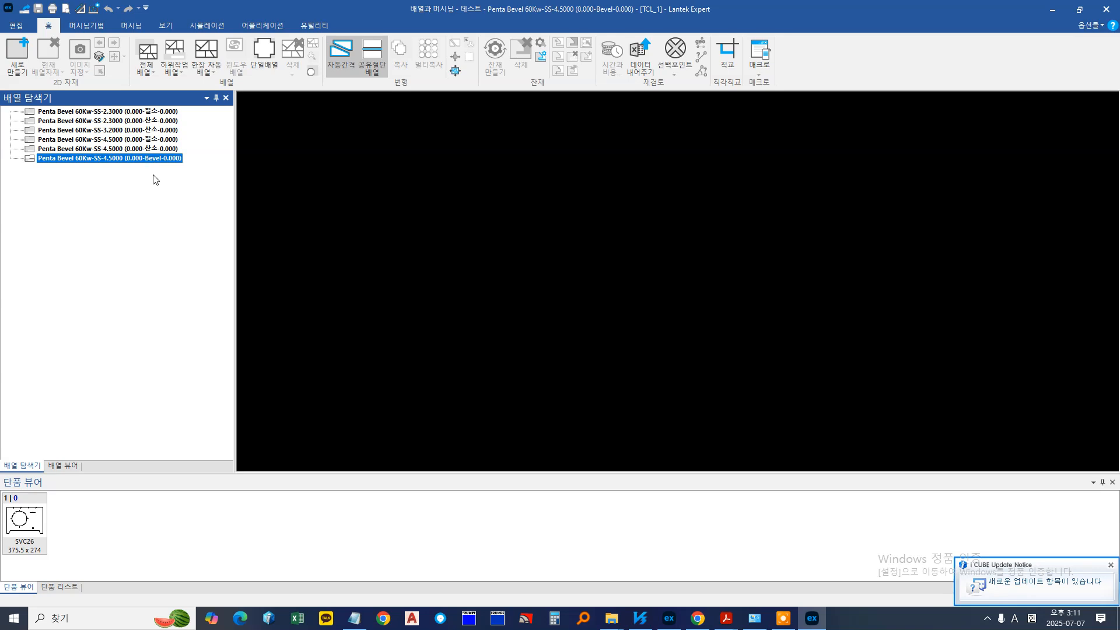
Switch to the order window and open the material-thickness input data in the Penta Bevel 60Kw machine's system settings
{"action": "left_click", "coordinate": [670, 622]}
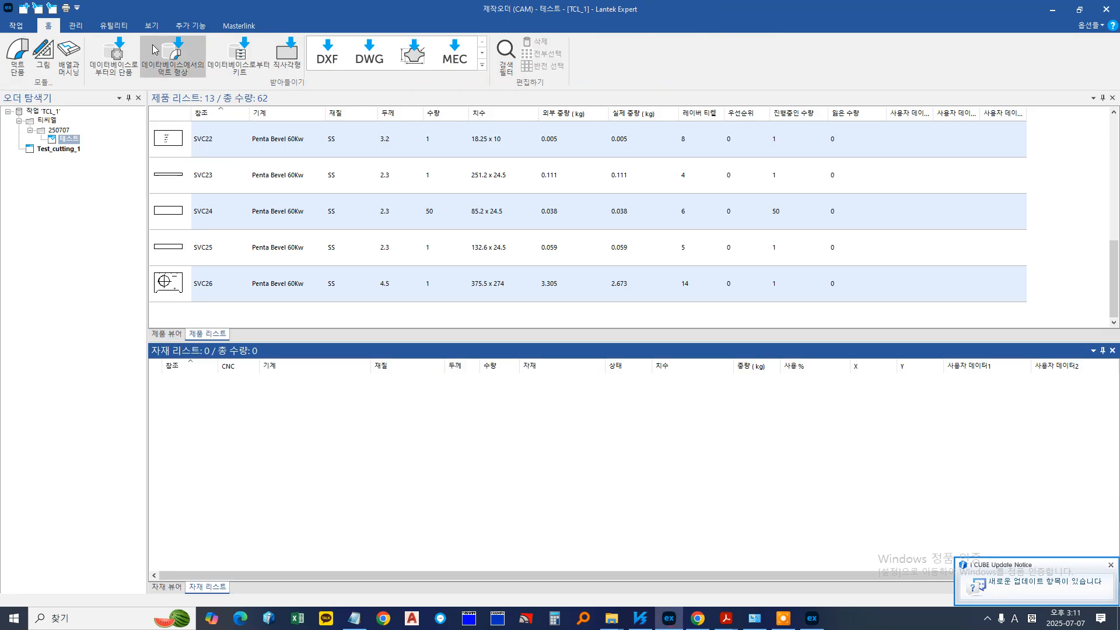
{"action": "left_click", "coordinate": [76, 25]}
{"action": "left_click", "coordinate": [17, 55]}
{"action": "left_click", "coordinate": [619, 355]}
{"action": "left_click", "coordinate": [321, 163]}
{"action": "left_click", "coordinate": [330, 232]}
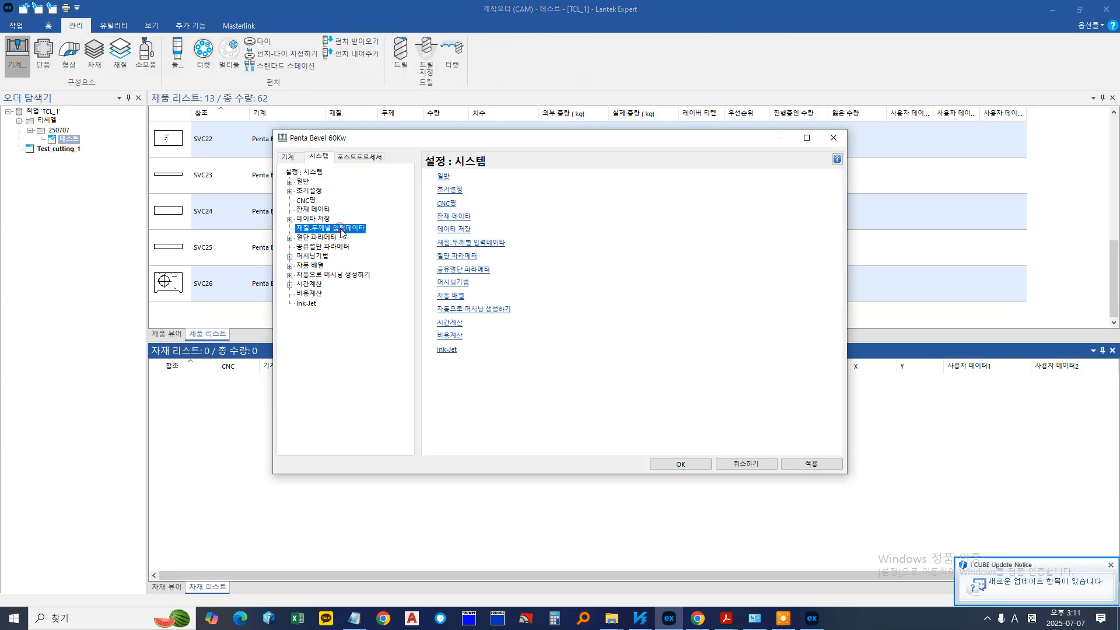
Examine the gas assigned to the SUS and SS thickness ranges in the material-thickness table, and close the machine settings without saving
{"action": "left_click_drag", "start_coordinate": [443, 137], "coordinate": [332, 130]}
{"action": "left_click_drag", "start_coordinate": [432, 170], "coordinate": [358, 170]}
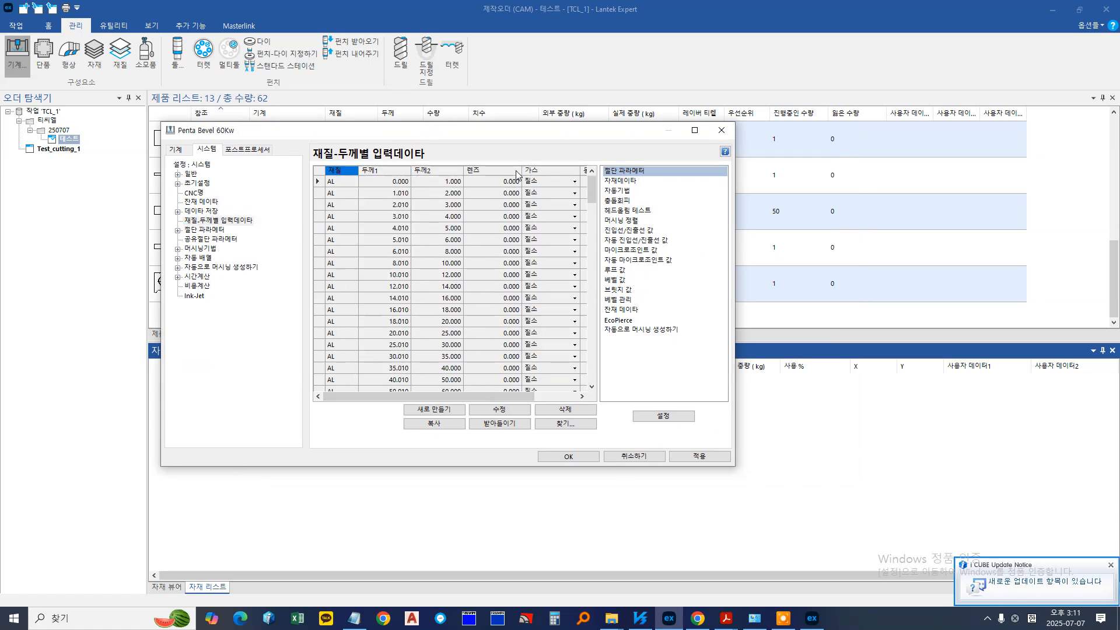
{"action": "left_click_drag", "start_coordinate": [522, 170], "coordinate": [467, 170]}
{"action": "scroll", "coordinate": [513, 283], "scroll_direction": "down", "scroll_amount": 7}
{"action": "scroll", "coordinate": [512, 284], "scroll_direction": "down", "scroll_amount": 20}
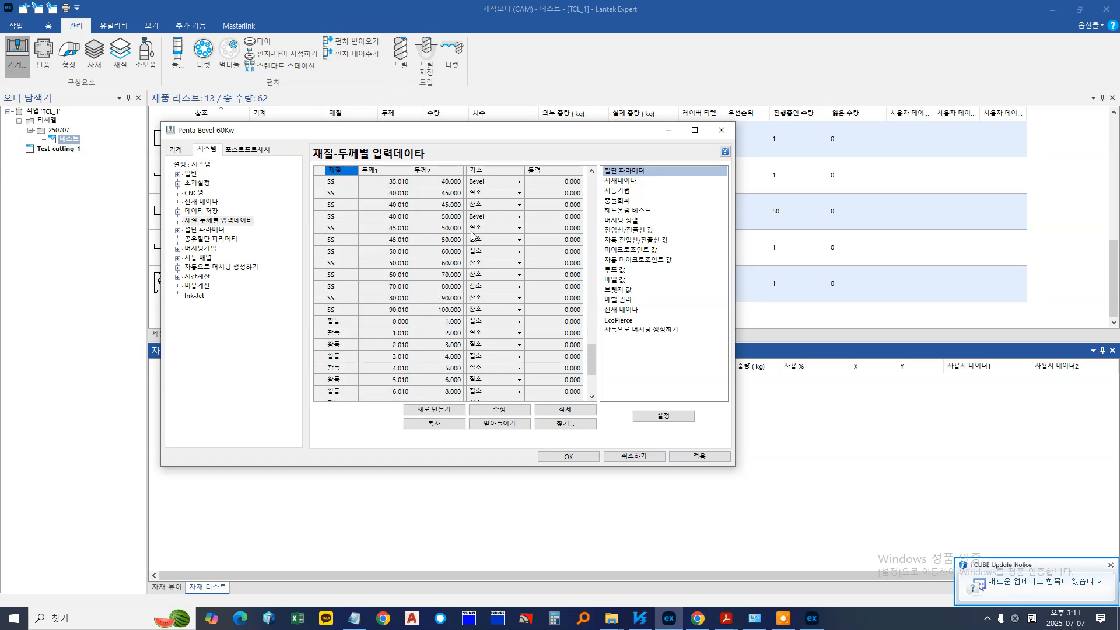
{"action": "left_click", "coordinate": [453, 216]}
{"action": "scroll", "coordinate": [464, 319], "scroll_direction": "up", "scroll_amount": 7}
{"action": "scroll", "coordinate": [464, 318], "scroll_direction": "up", "scroll_amount": 10}
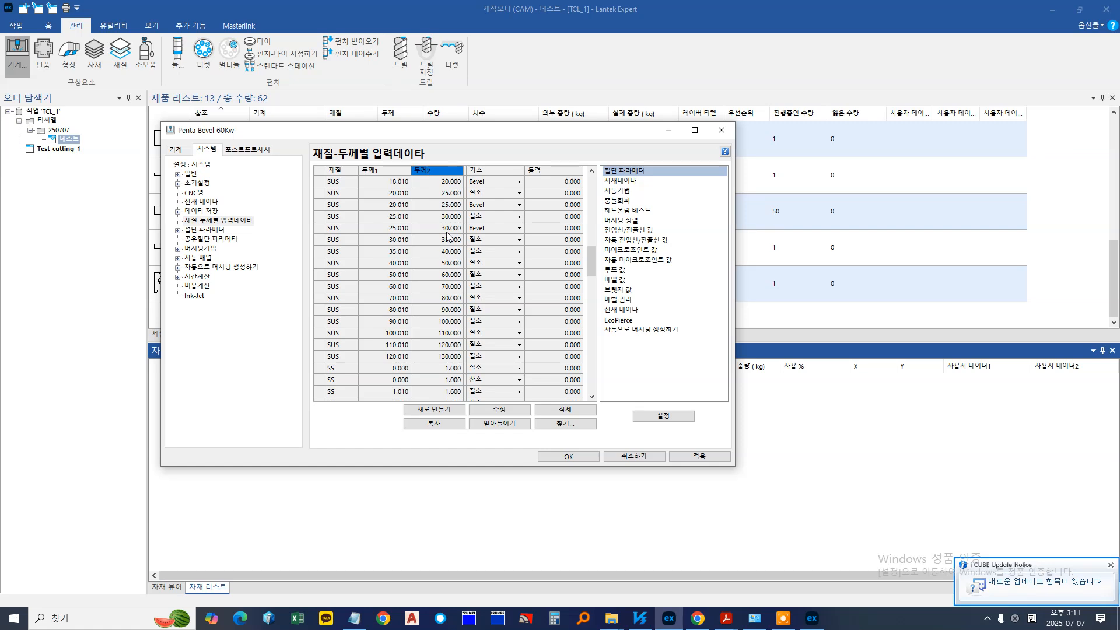
{"action": "scroll", "coordinate": [445, 312], "scroll_direction": "down", "scroll_amount": 4}
{"action": "scroll", "coordinate": [446, 308], "scroll_direction": "down", "scroll_amount": 15}
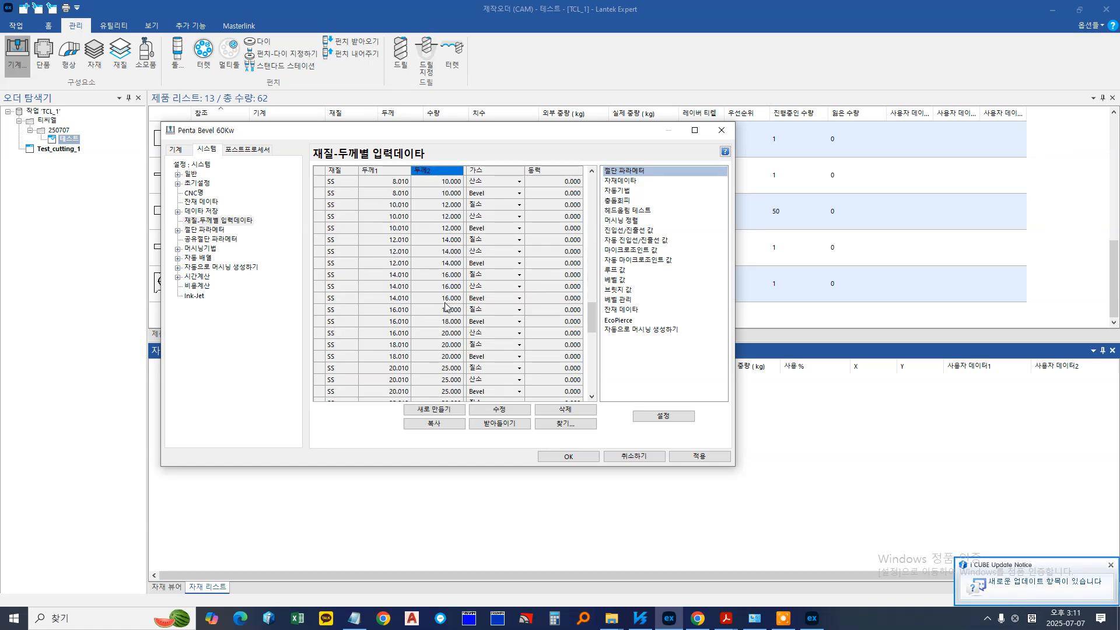
{"action": "left_click", "coordinate": [628, 456]}
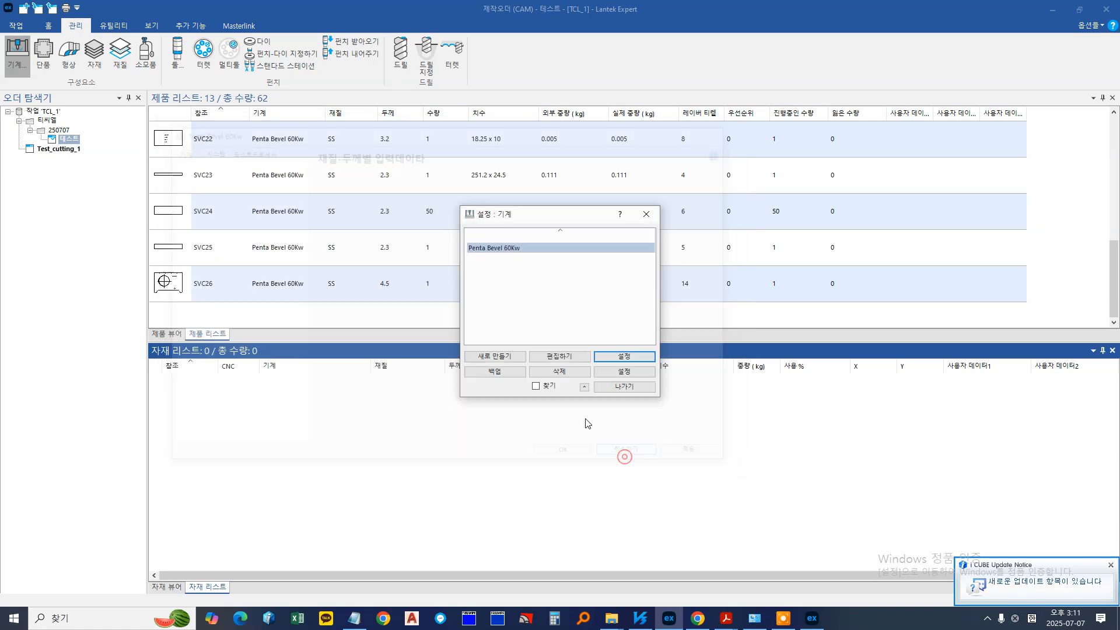
{"action": "left_click", "coordinate": [620, 384]}
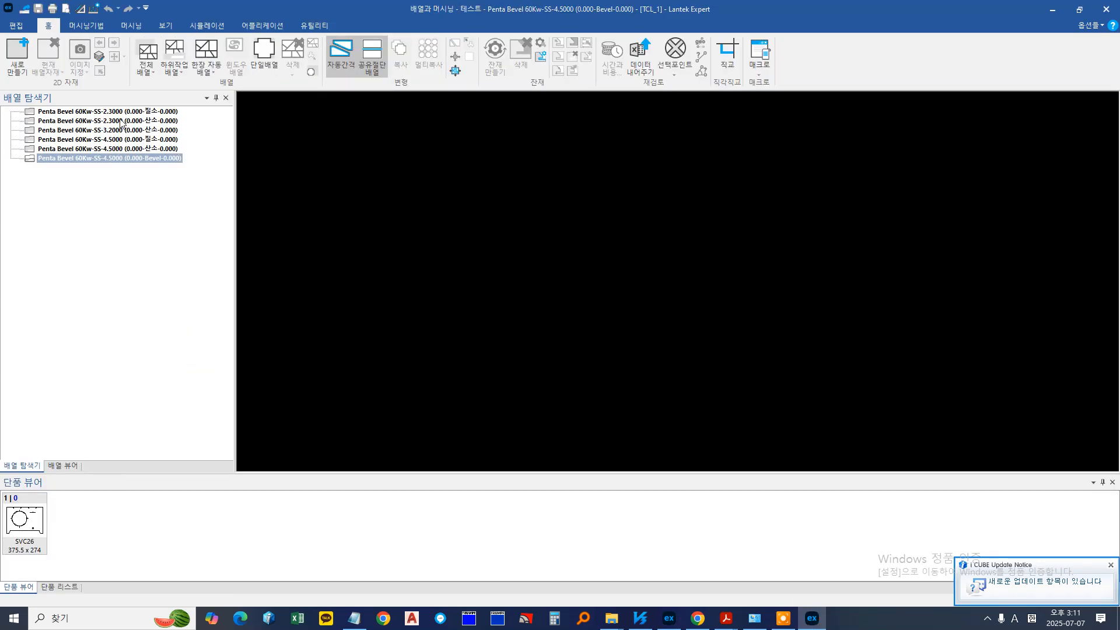
Compare the parts in the SS 2.3 mm nitrogen, 3.2 mm oxygen and 4.5 mm nitrogen nesting jobs
{"action": "left_click", "coordinate": [121, 112]}
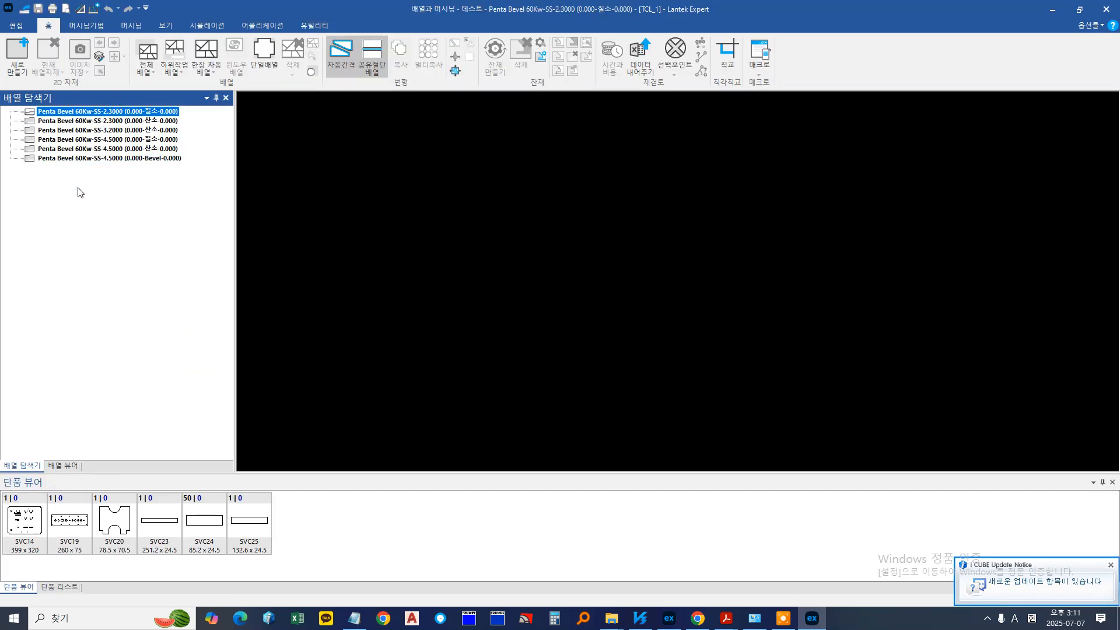
{"action": "left_click", "coordinate": [119, 129]}
{"action": "left_click", "coordinate": [120, 133]}
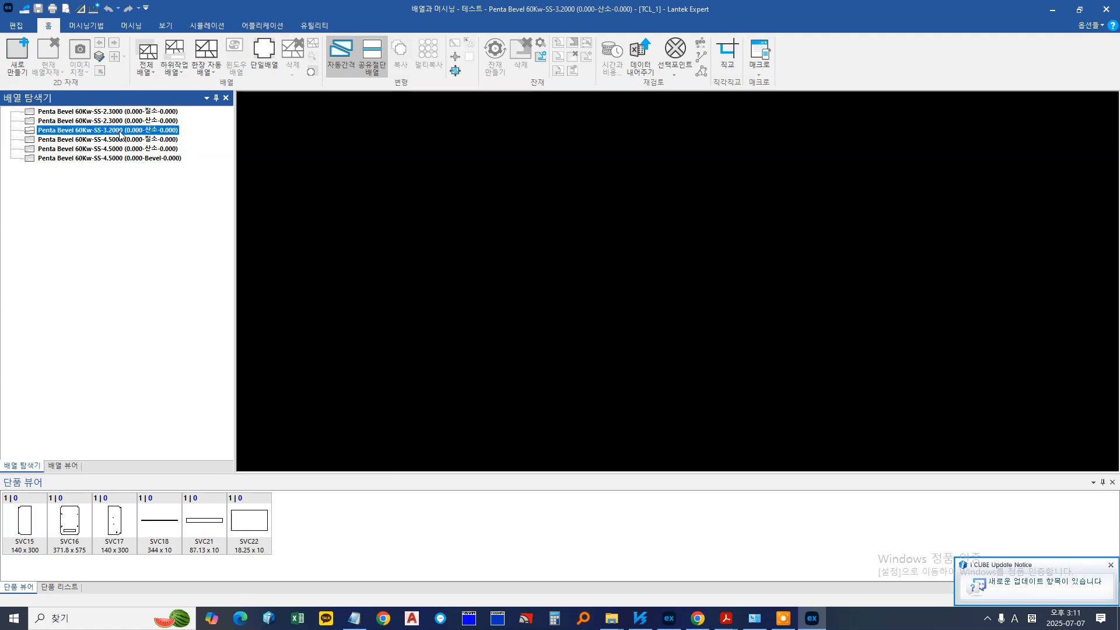
{"action": "left_click", "coordinate": [122, 140]}
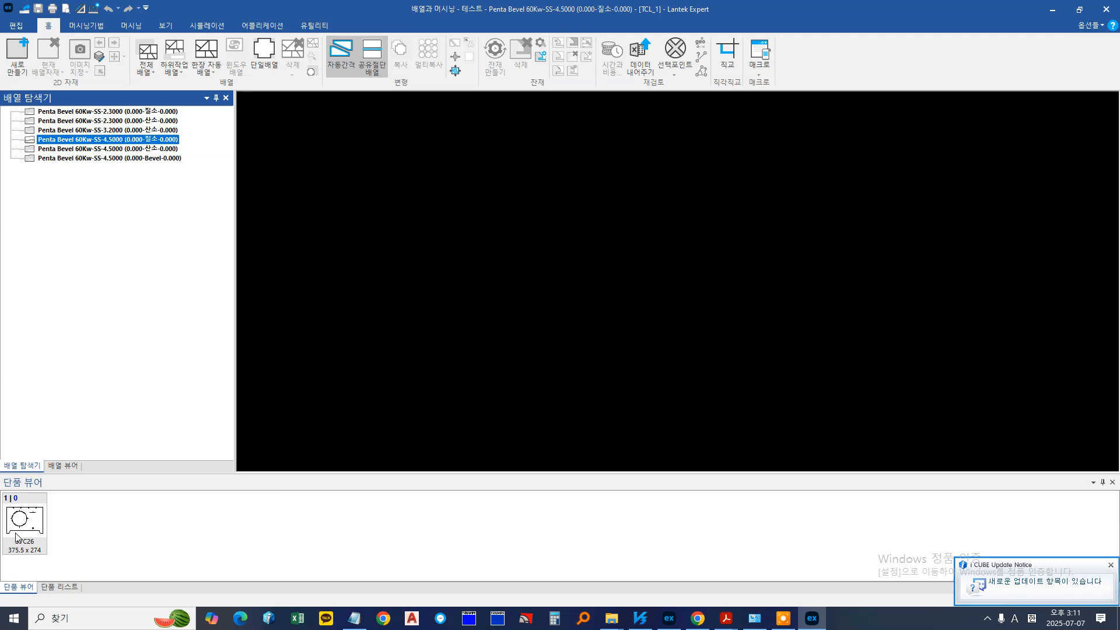
Sort the parts of the SS 2.3 mm nitrogen job by size in the part viewer
{"action": "left_click", "coordinate": [118, 112]}
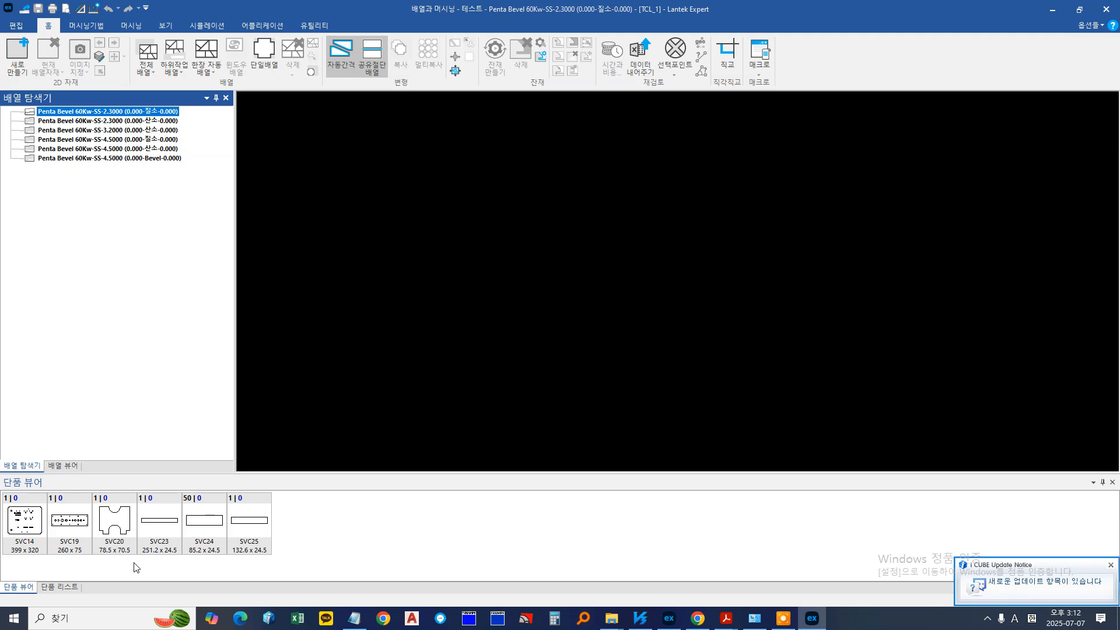
{"action": "right_click", "coordinate": [328, 523]}
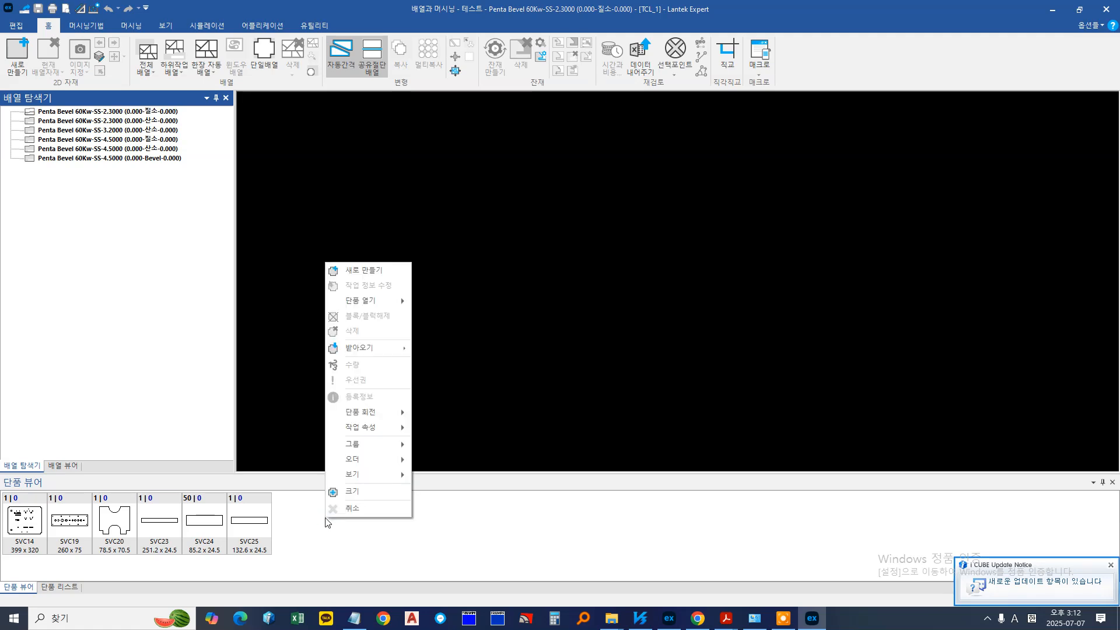
{"action": "mouse_move", "coordinate": [376, 462]}
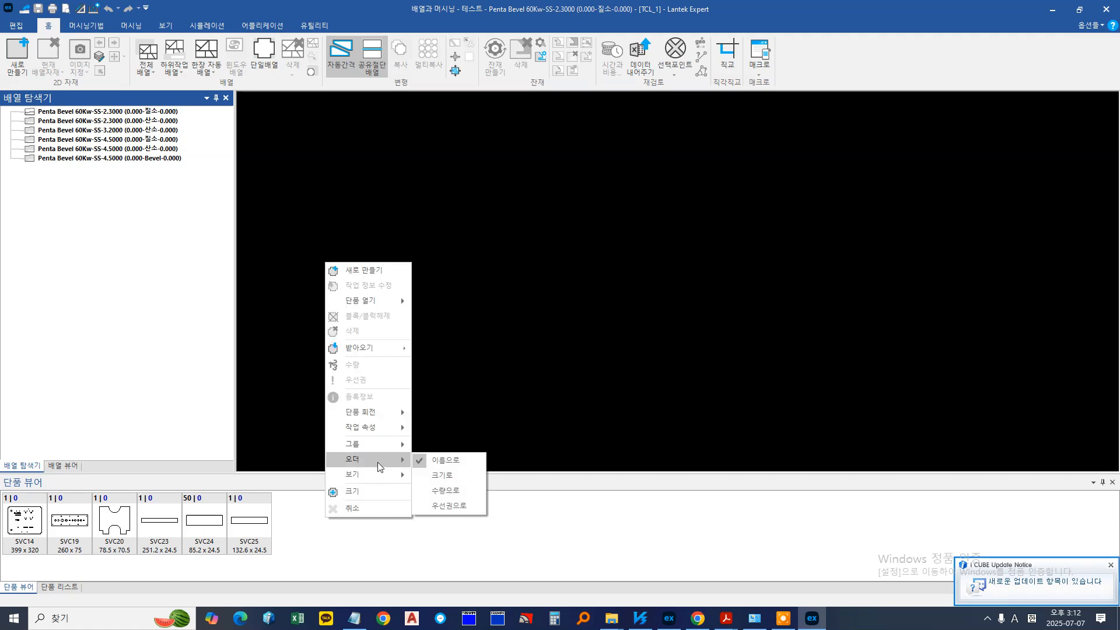
{"action": "right_click", "coordinate": [349, 552]}
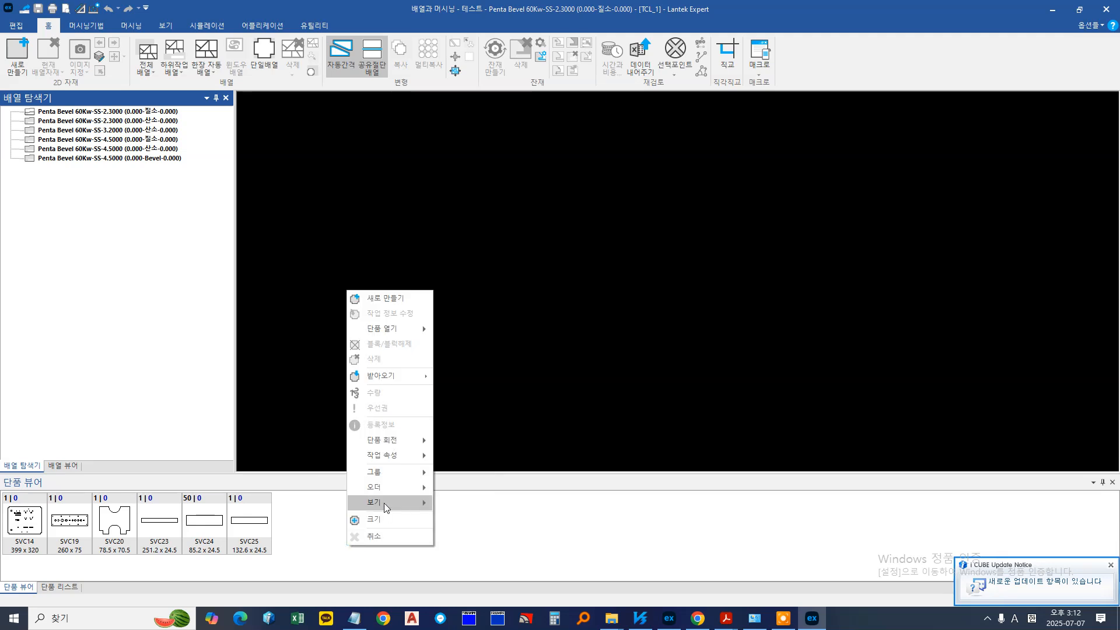
{"action": "mouse_move", "coordinate": [394, 489]}
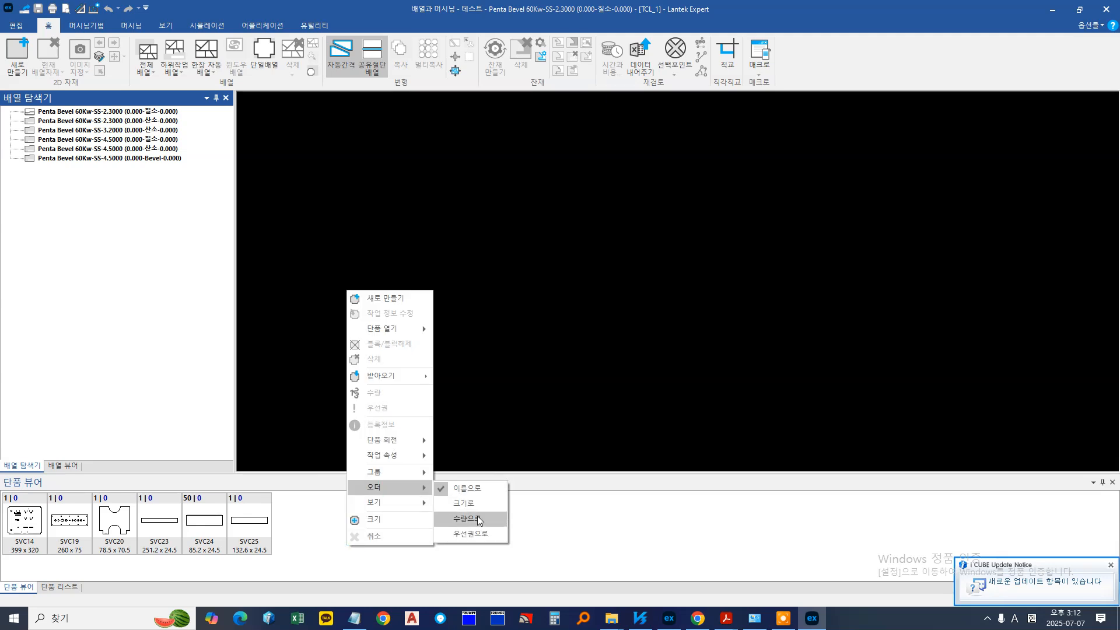
{"action": "mouse_move", "coordinate": [477, 534]}
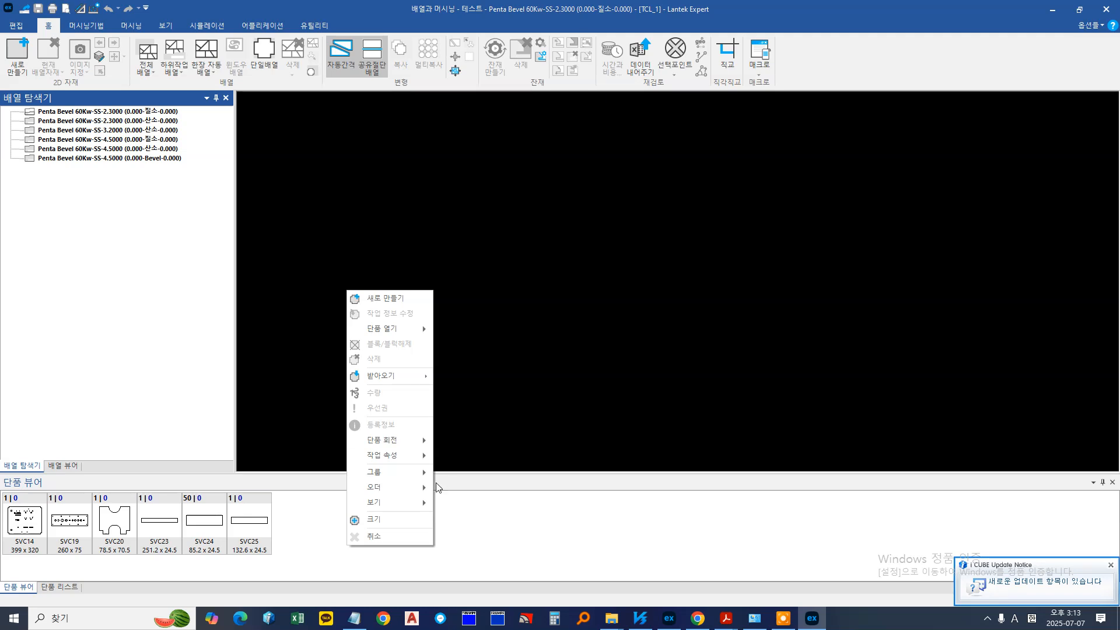
{"action": "left_click", "coordinate": [411, 483]}
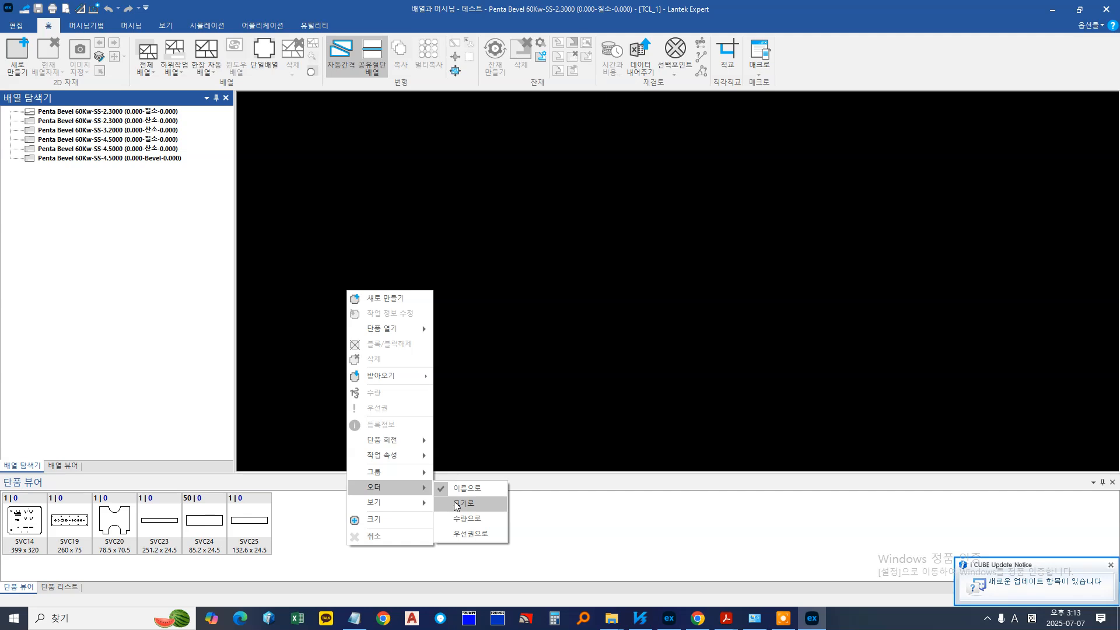
{"action": "left_click", "coordinate": [457, 504]}
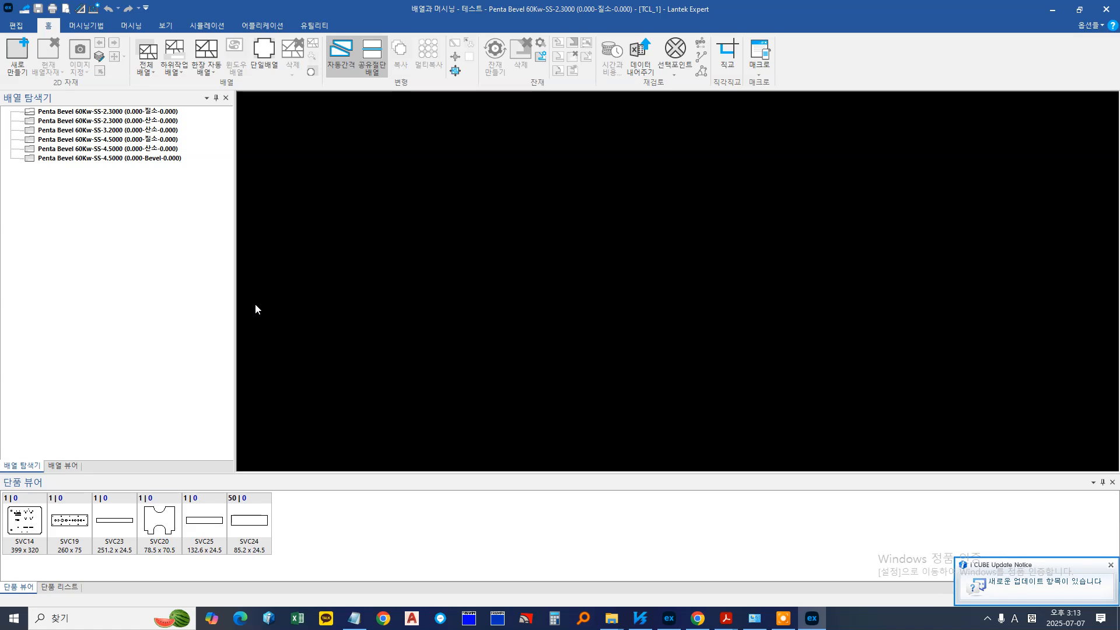
Turn off common-cut nesting (공유절단 배열)
{"action": "left_click", "coordinate": [96, 11]}
{"action": "left_click", "coordinate": [644, 454]}
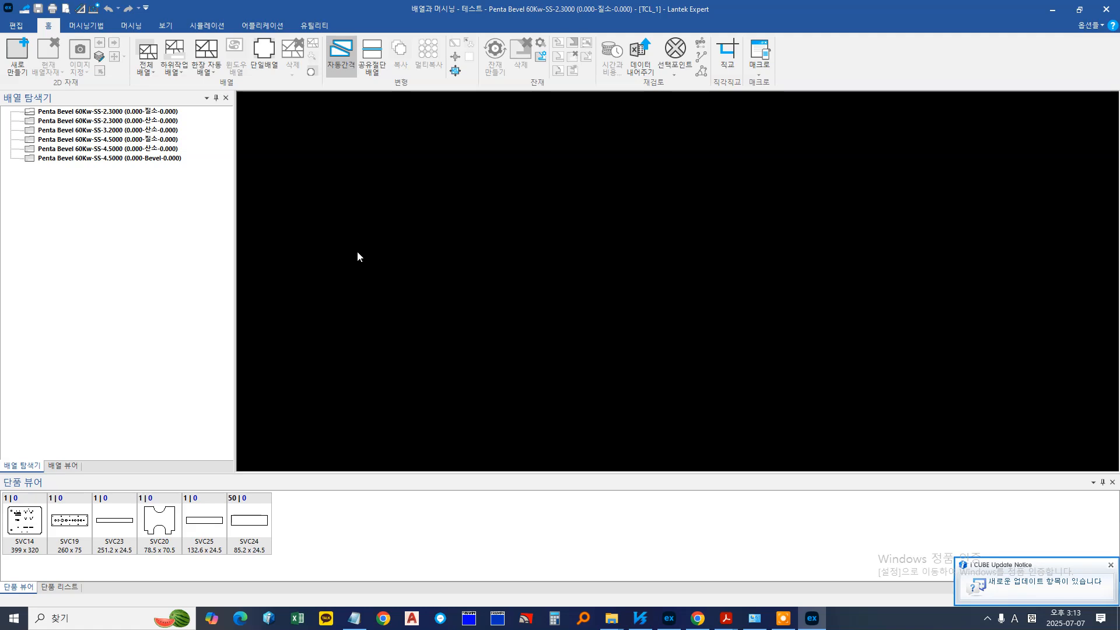
Set the quantity of part SVC24 to 5 in the SS 2.3 mm nitrogen job
{"action": "left_click_drag", "start_coordinate": [290, 544], "coordinate": [67, 521]}
{"action": "left_click", "coordinate": [294, 511]}
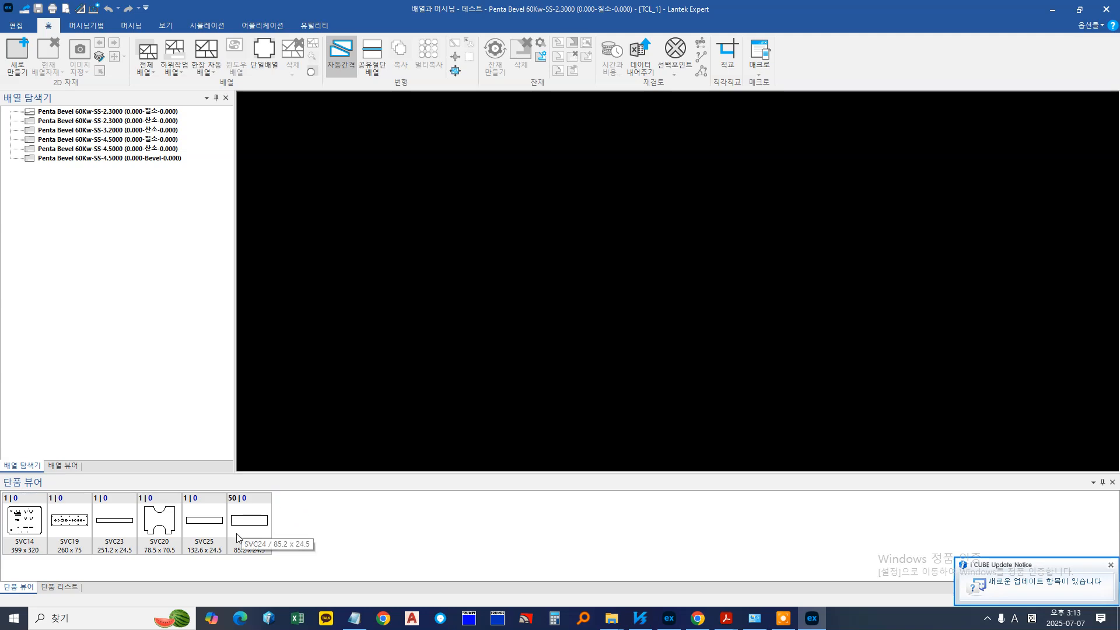
{"action": "right_click", "coordinate": [245, 534]}
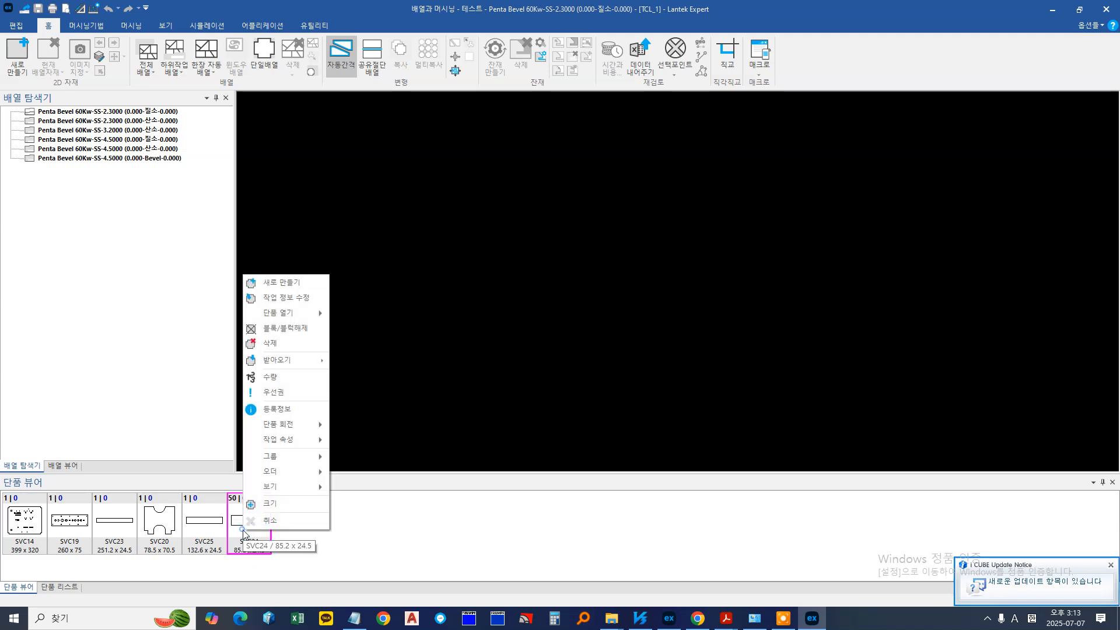
{"action": "left_click", "coordinate": [279, 388]}
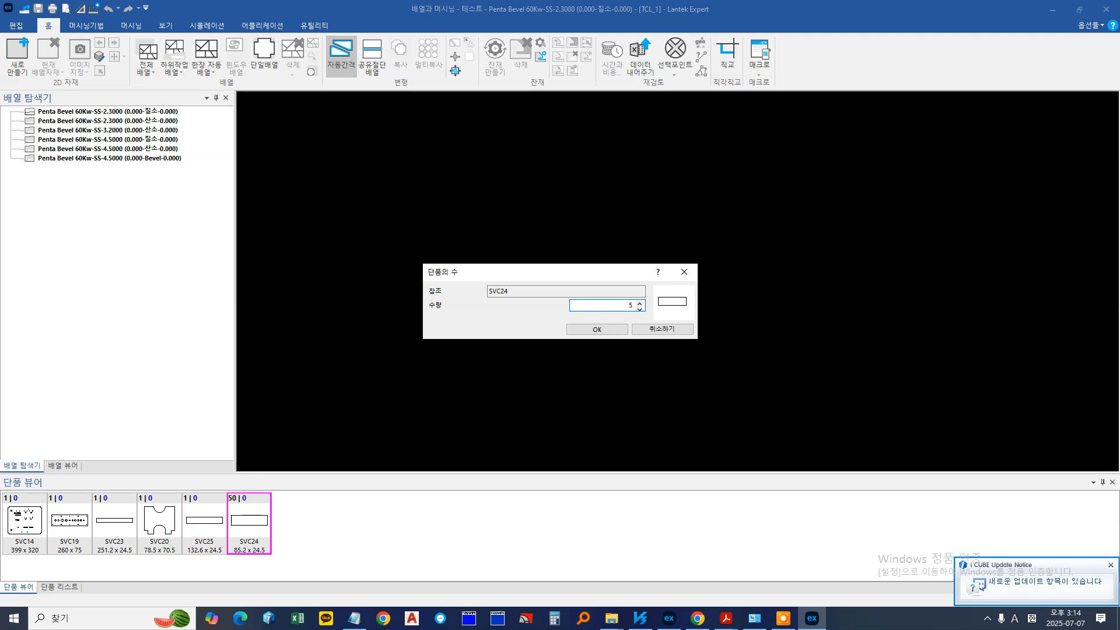
{"action": "left_click", "coordinate": [596, 329]}
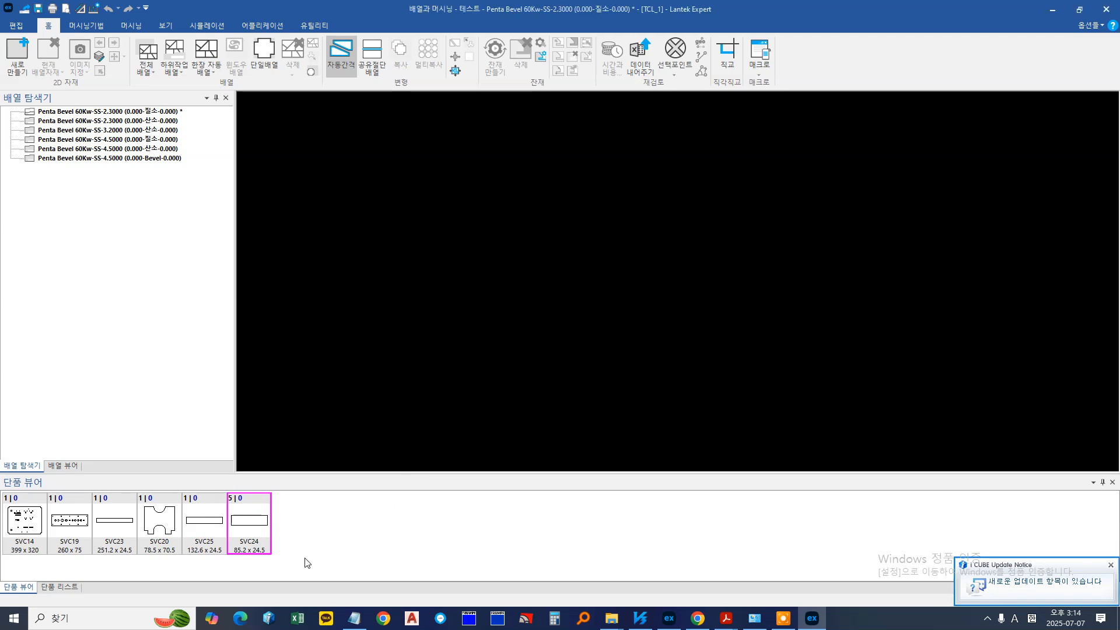
Set the quantity of all six parts in the SS 2.3 mm nitrogen job to 5 at once
{"action": "left_click_drag", "start_coordinate": [294, 570], "coordinate": [9, 528]}
{"action": "right_click", "coordinate": [230, 540]}
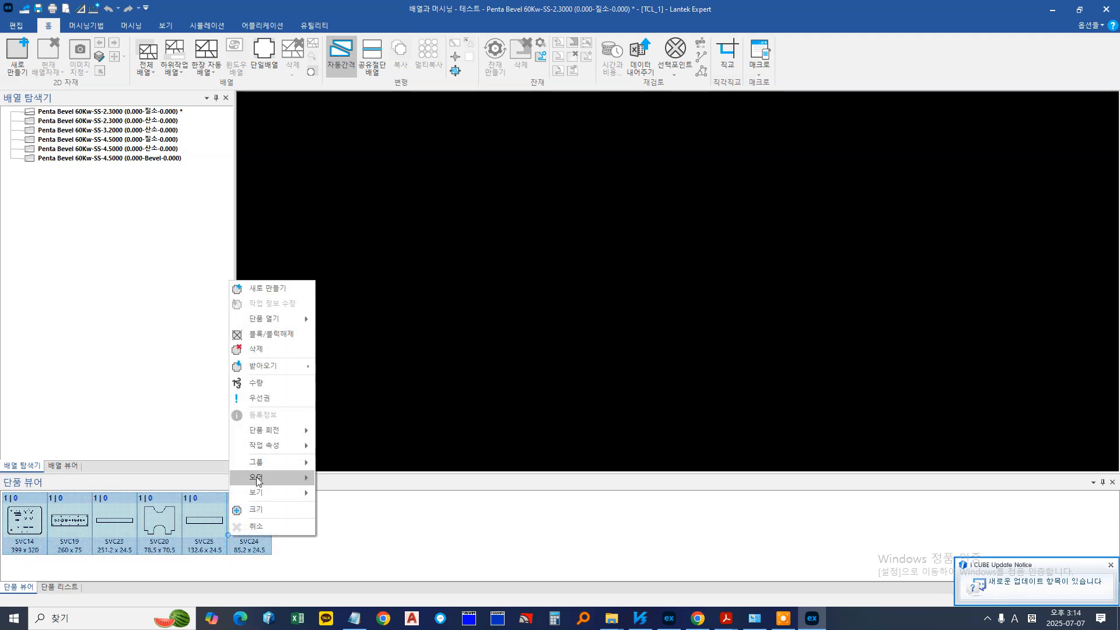
{"action": "left_click", "coordinate": [276, 383]}
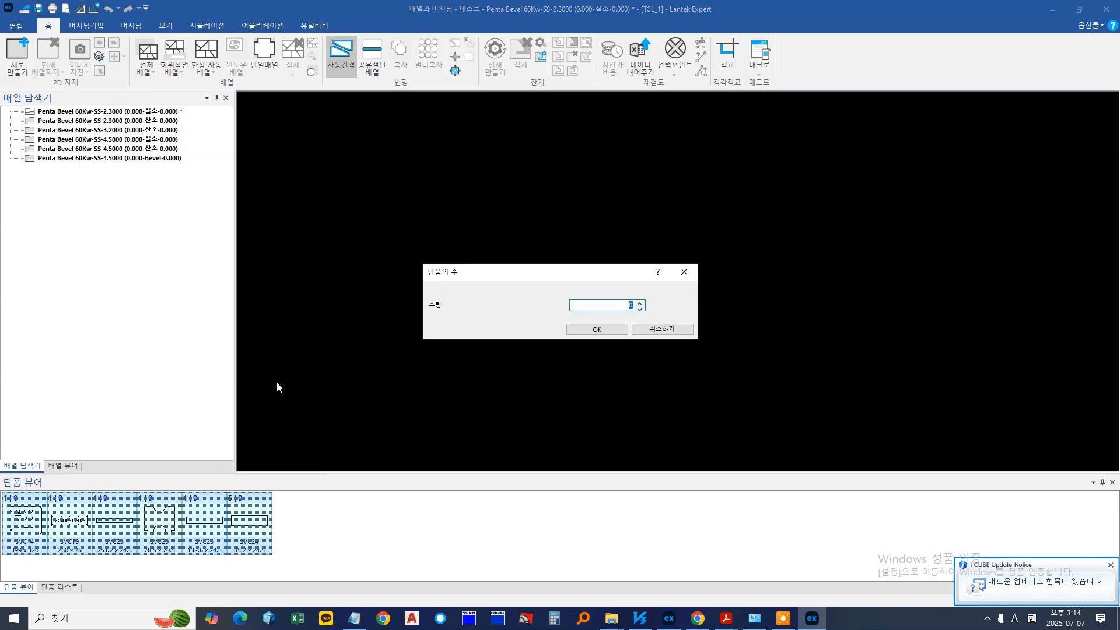
{"action": "left_click", "coordinate": [577, 329]}
{"action": "left_click", "coordinate": [345, 539]}
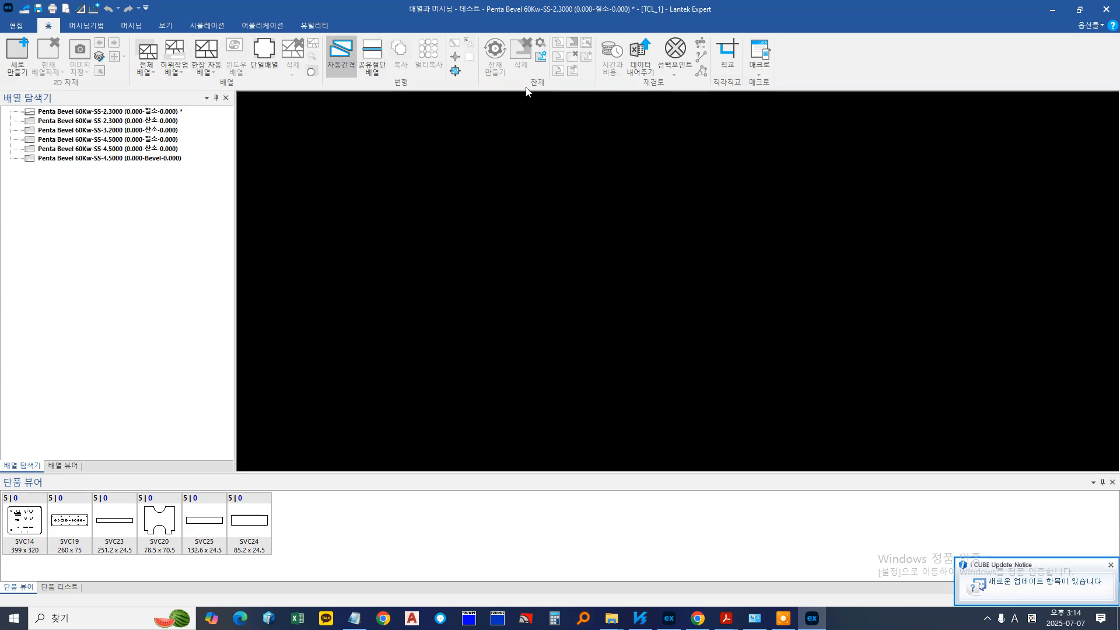
{"action": "left_click", "coordinate": [86, 26]}
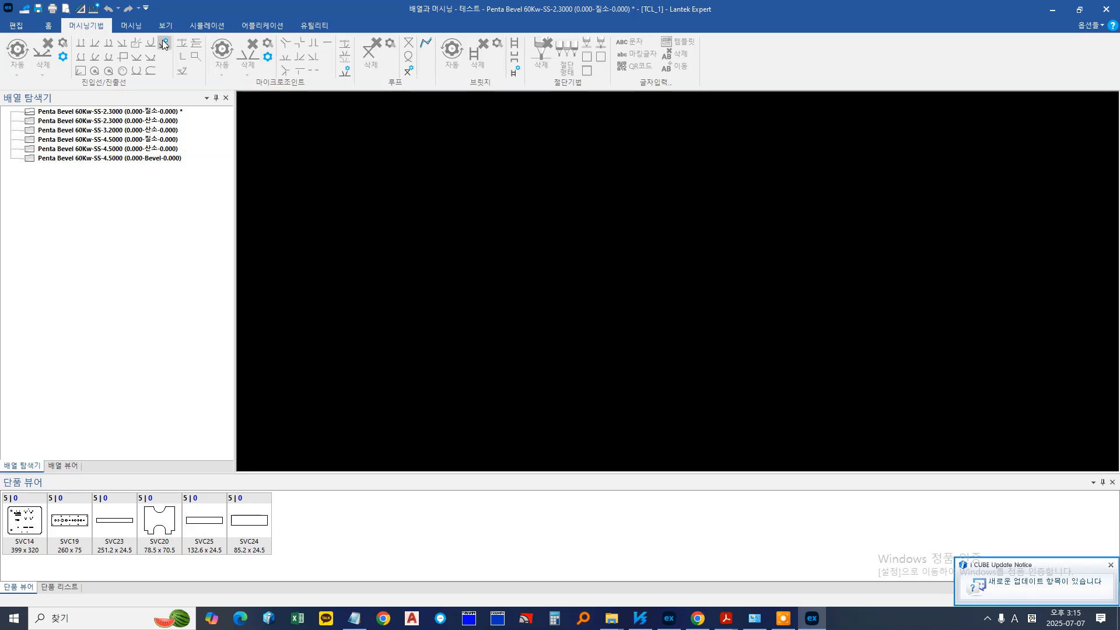
{"action": "left_click", "coordinate": [131, 25]}
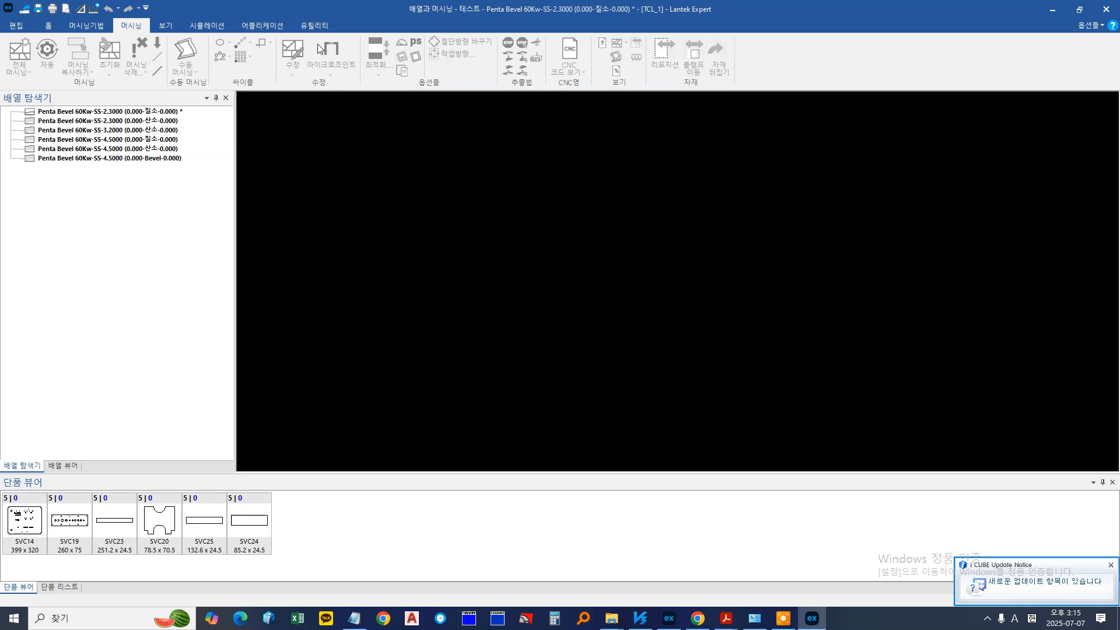
{"action": "left_click", "coordinate": [50, 26]}
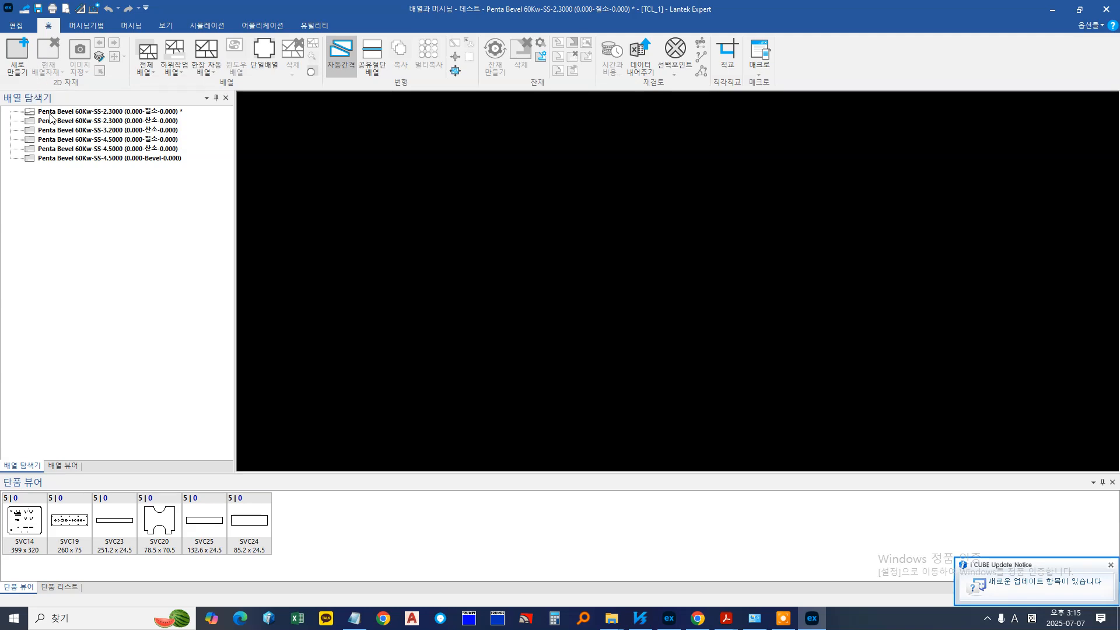
Start a new stock sheet for the SS 2.3 mm nitrogen job, 2438 mm long and 1219 mm wide
{"action": "left_click", "coordinate": [96, 114]}
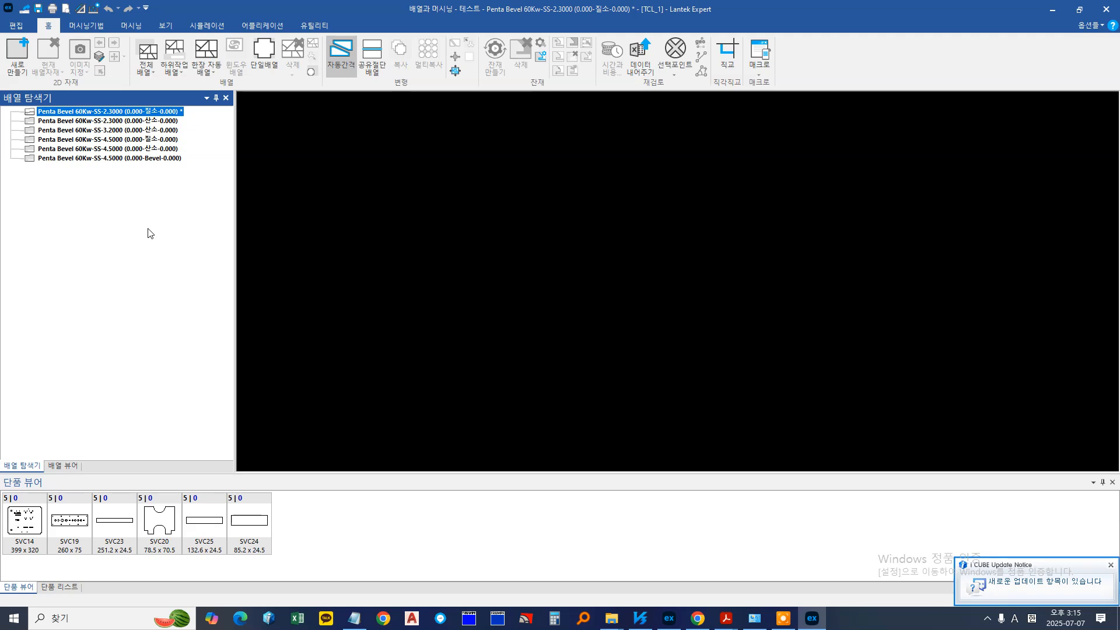
{"action": "left_click", "coordinate": [78, 83]}
{"action": "left_click", "coordinate": [65, 22]}
{"action": "left_click", "coordinate": [39, 22]}
{"action": "left_click", "coordinate": [17, 55]}
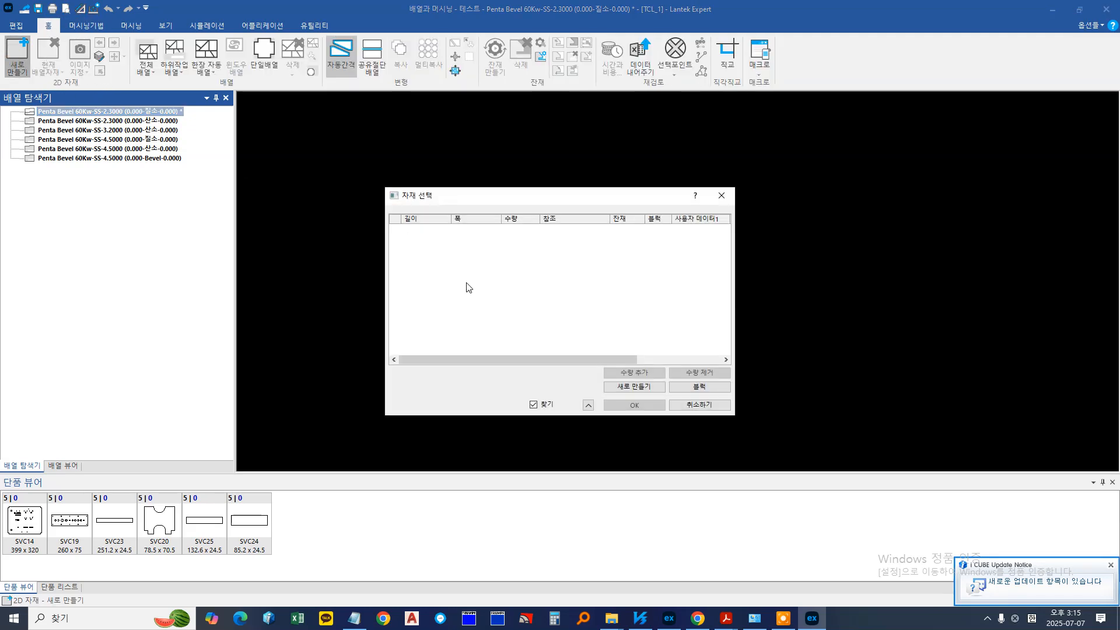
{"action": "left_click", "coordinate": [626, 387]}
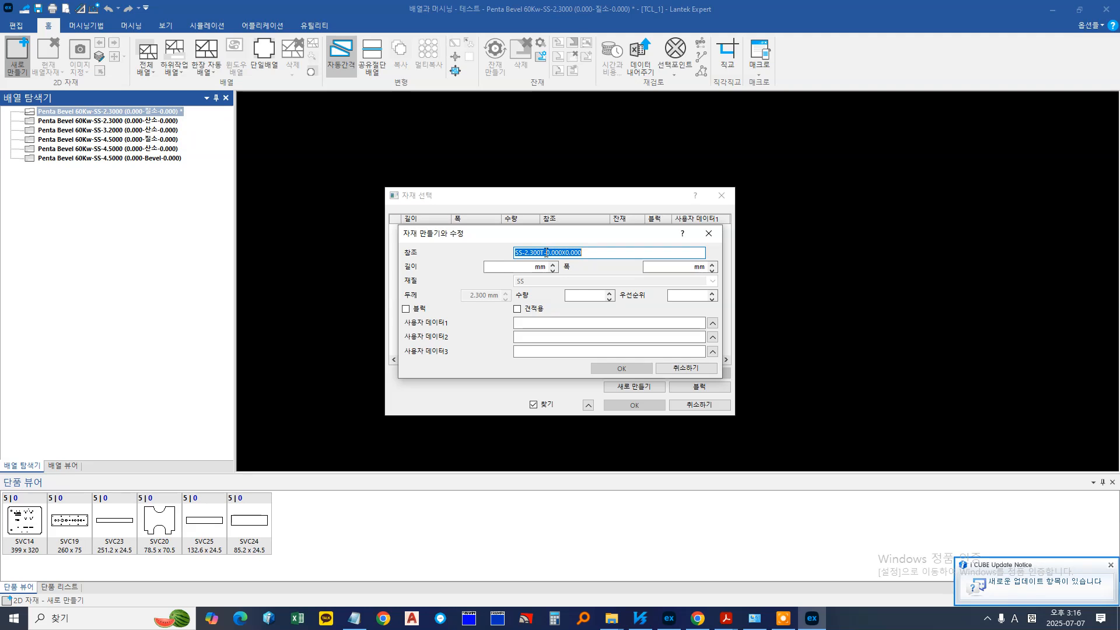
{"action": "left_click", "coordinate": [523, 267]}
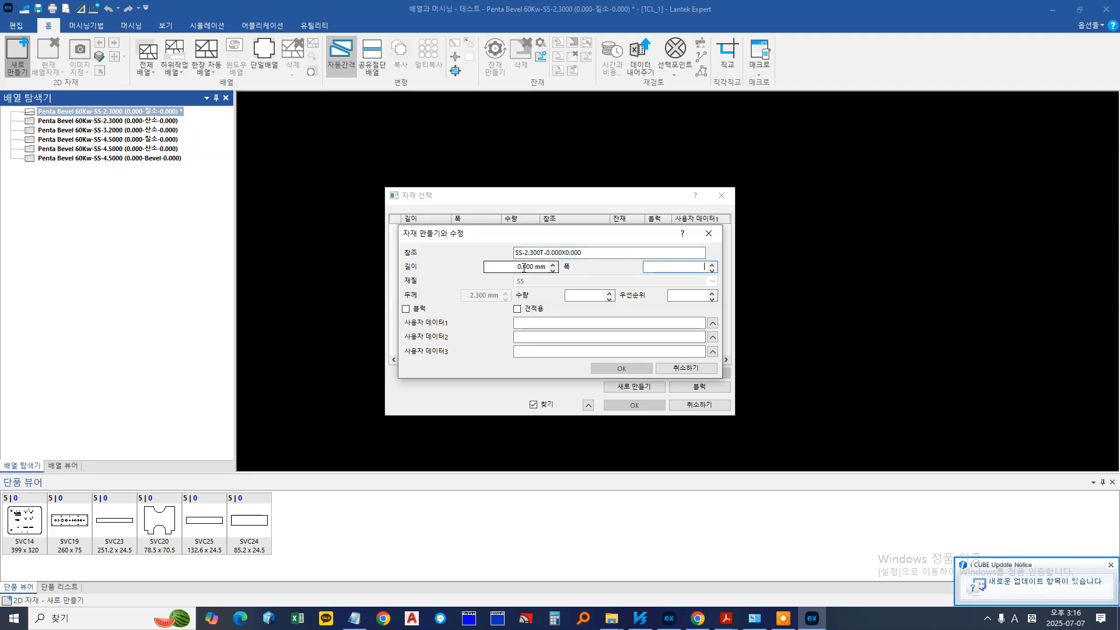
{"action": "double_click", "coordinate": [532, 268]}
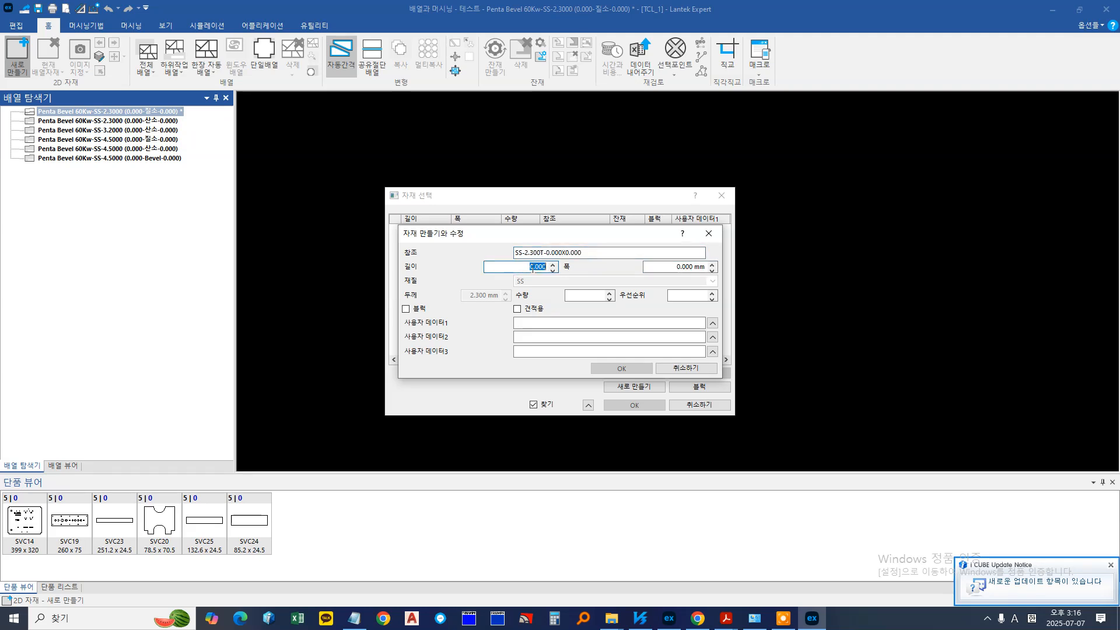
{"action": "type", "text": "2438"}
{"action": "key", "text": "Tab"}
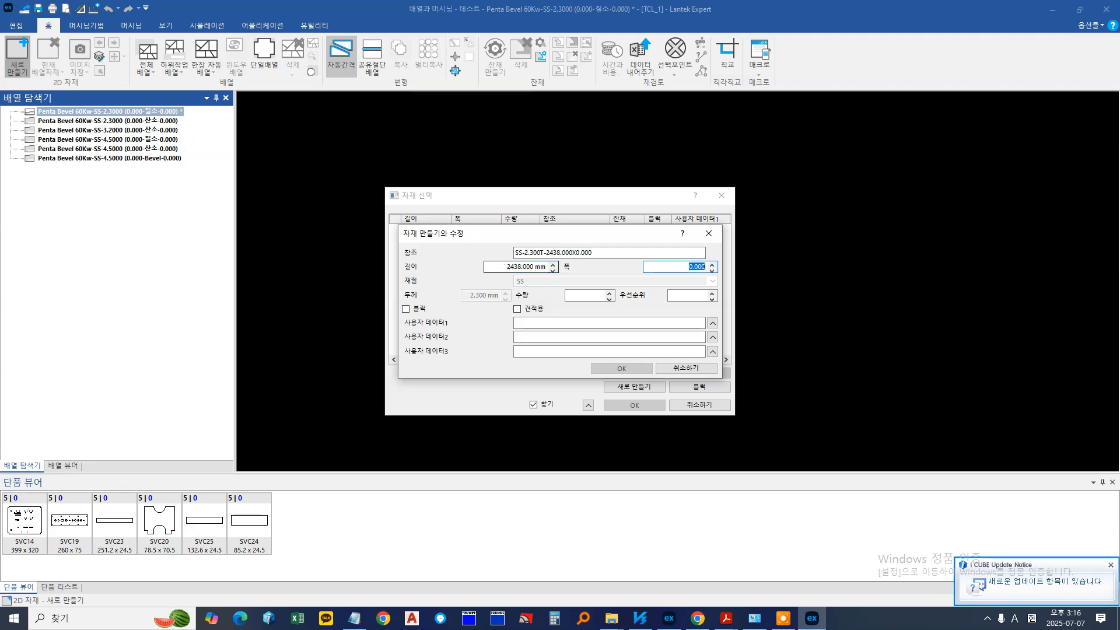
{"action": "type", "text": "1219"}
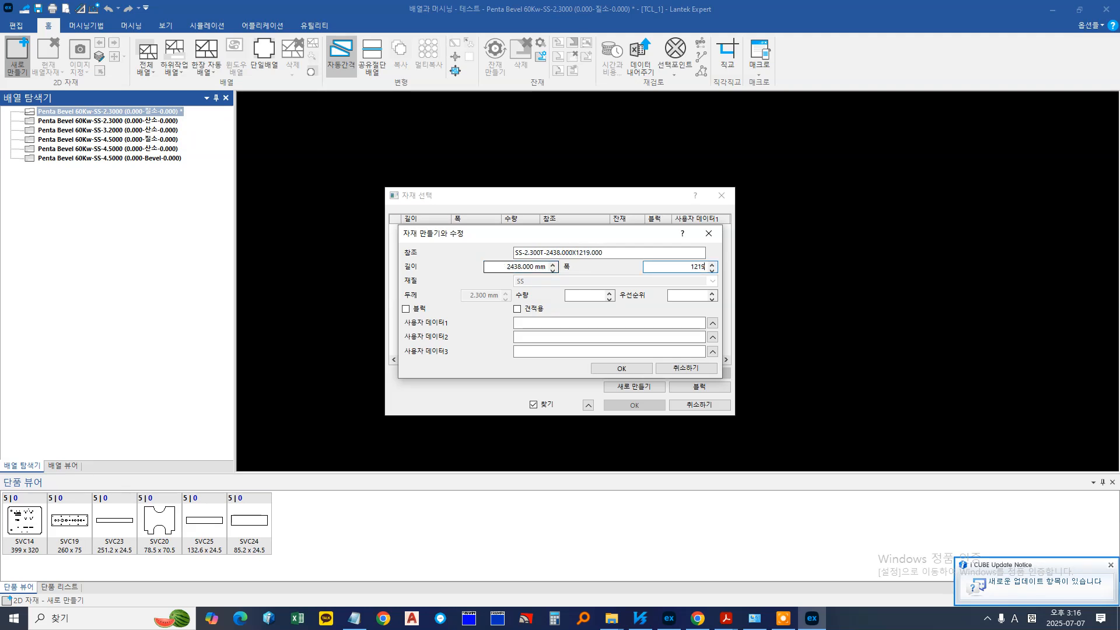
{"action": "key", "text": "Tab"}
Give the 2438 × 1219 mm sheet a quantity of 9999 and priority 0, and save it
{"action": "left_click", "coordinate": [671, 296]}
{"action": "type", "text": "9"}
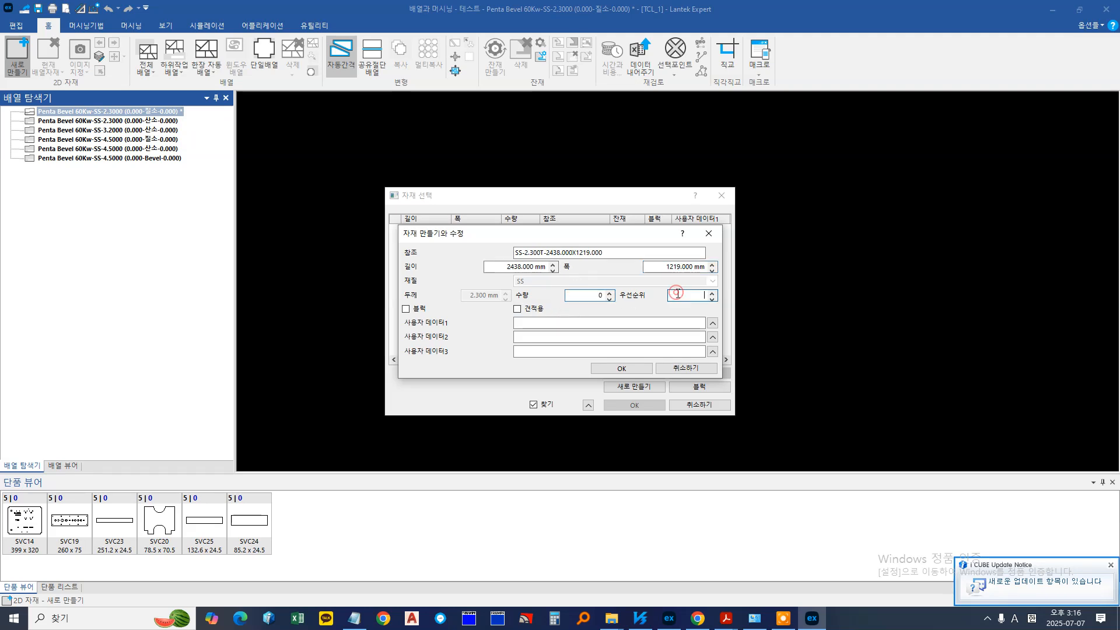
{"action": "type", "text": "9"}
{"action": "key", "text": "shift+Tab"}
{"action": "type", "text": "99"}
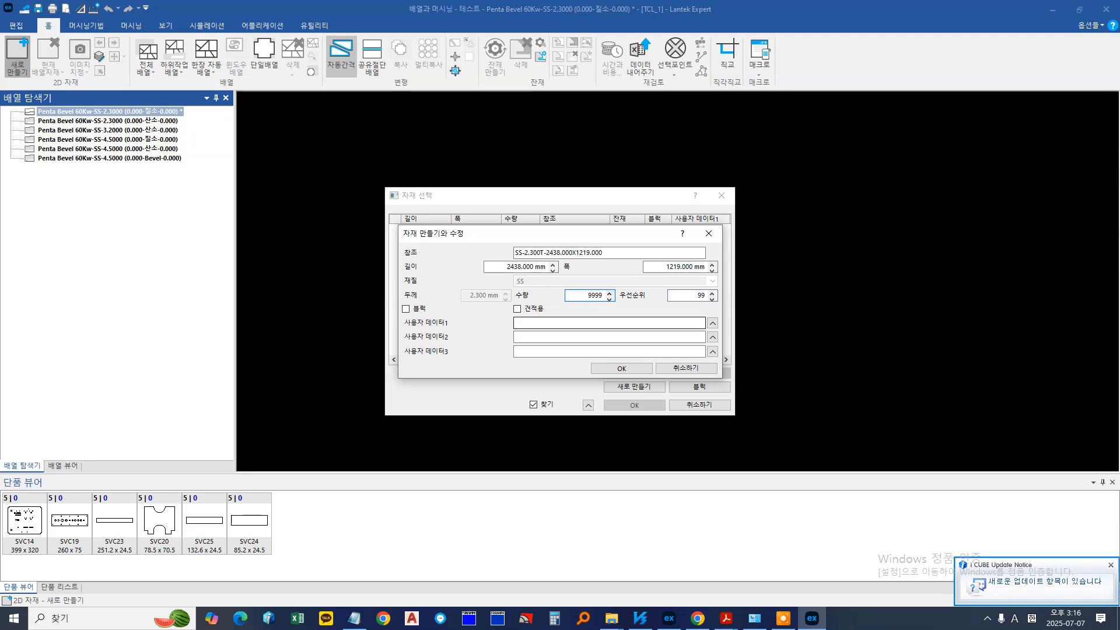
{"action": "left_click", "coordinate": [697, 295]}
{"action": "type", "text": "0"}
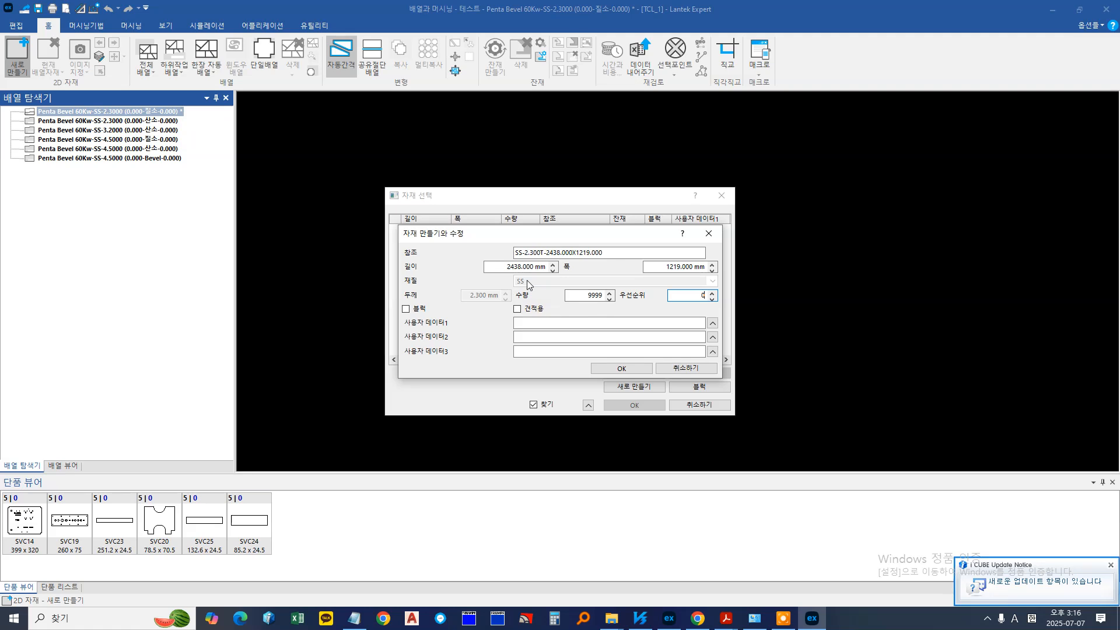
{"action": "left_click", "coordinate": [582, 325]}
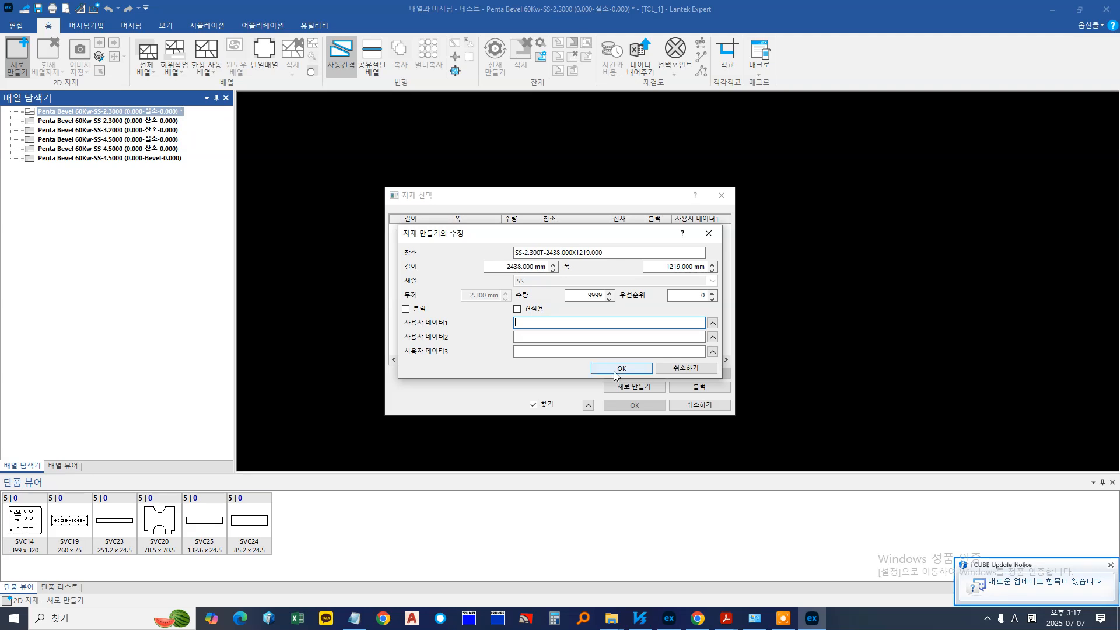
{"action": "left_click", "coordinate": [620, 369]}
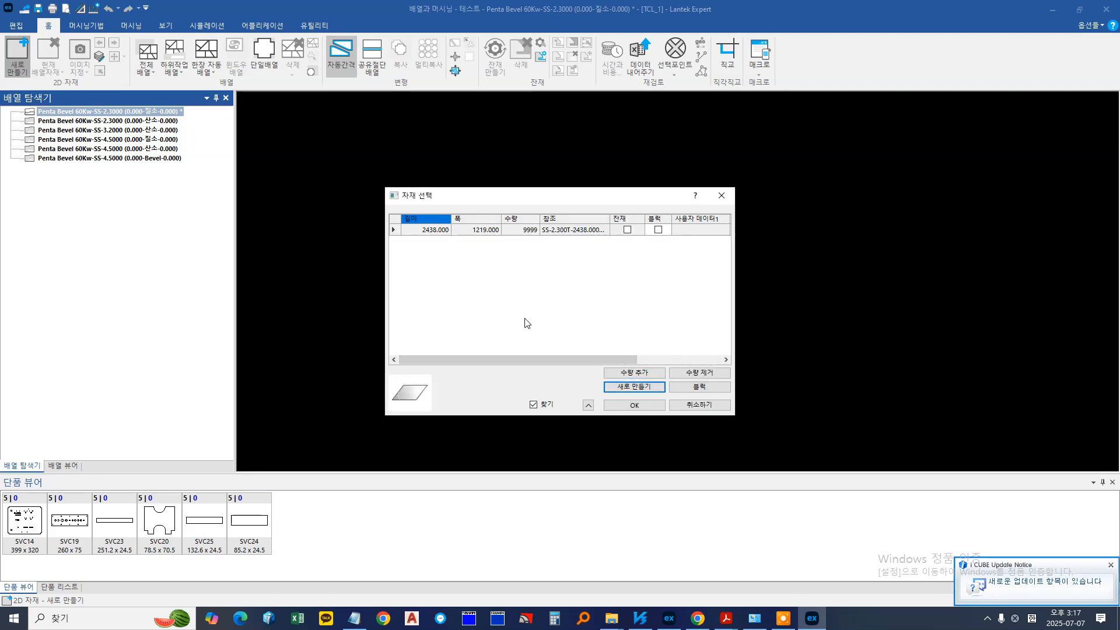
Create a second SS 2.3 mm stock sheet measuring 3048 × 1524 mm with a quantity of 9999
{"action": "left_click", "coordinate": [634, 387]}
{"action": "left_click", "coordinate": [534, 265]}
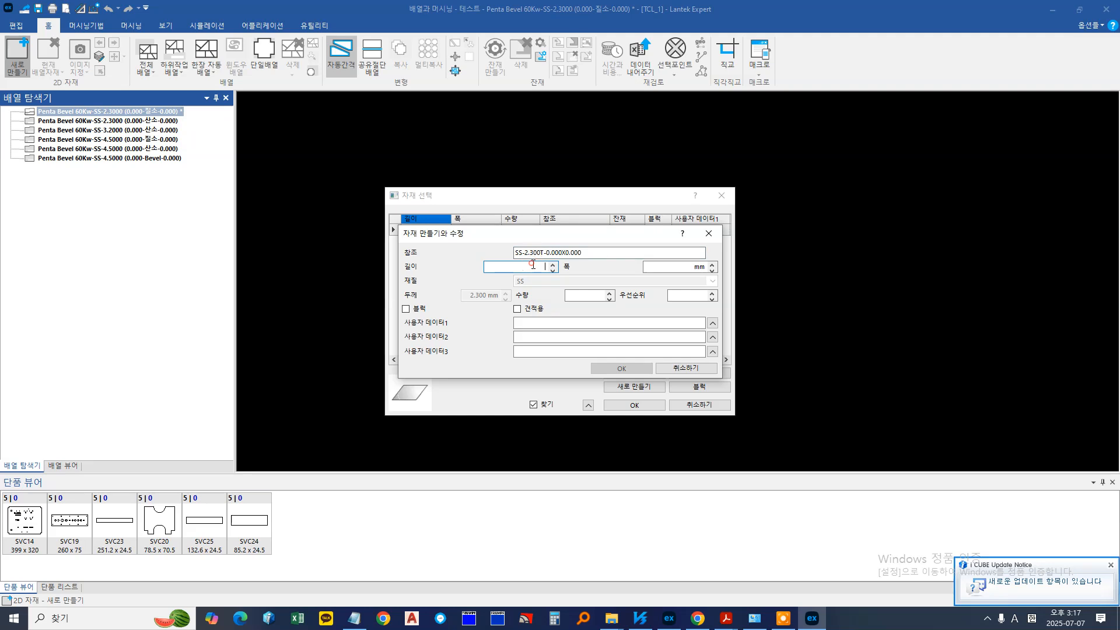
{"action": "type", "text": "3048"}
{"action": "key", "text": "Tab"}
{"action": "type", "text": "15"}
{"action": "key", "text": "Tab"}
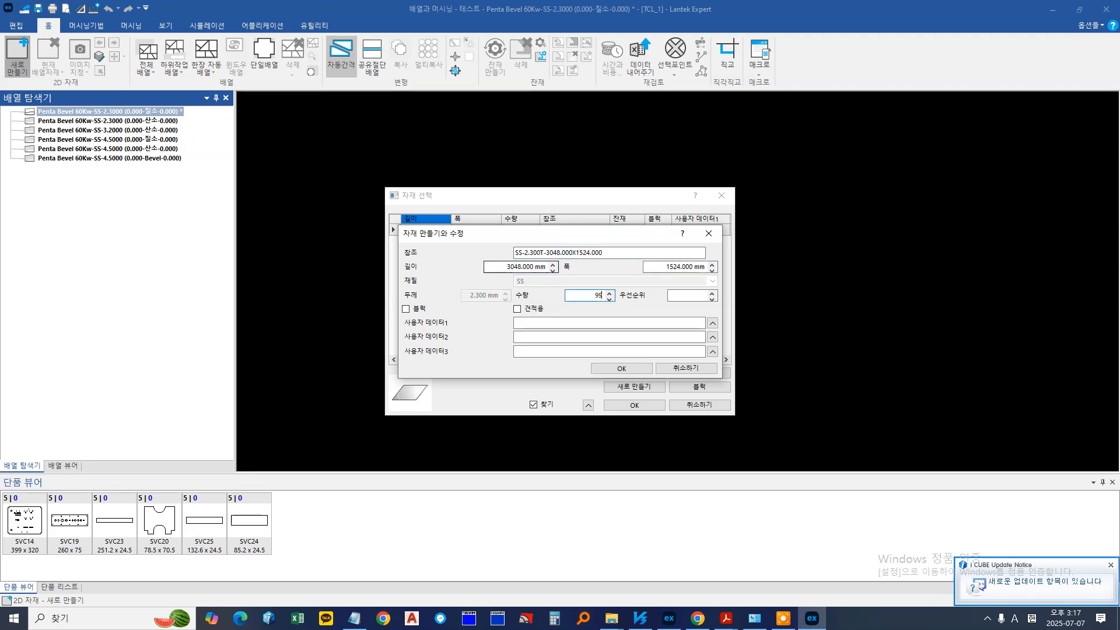
{"action": "left_click", "coordinate": [607, 369]}
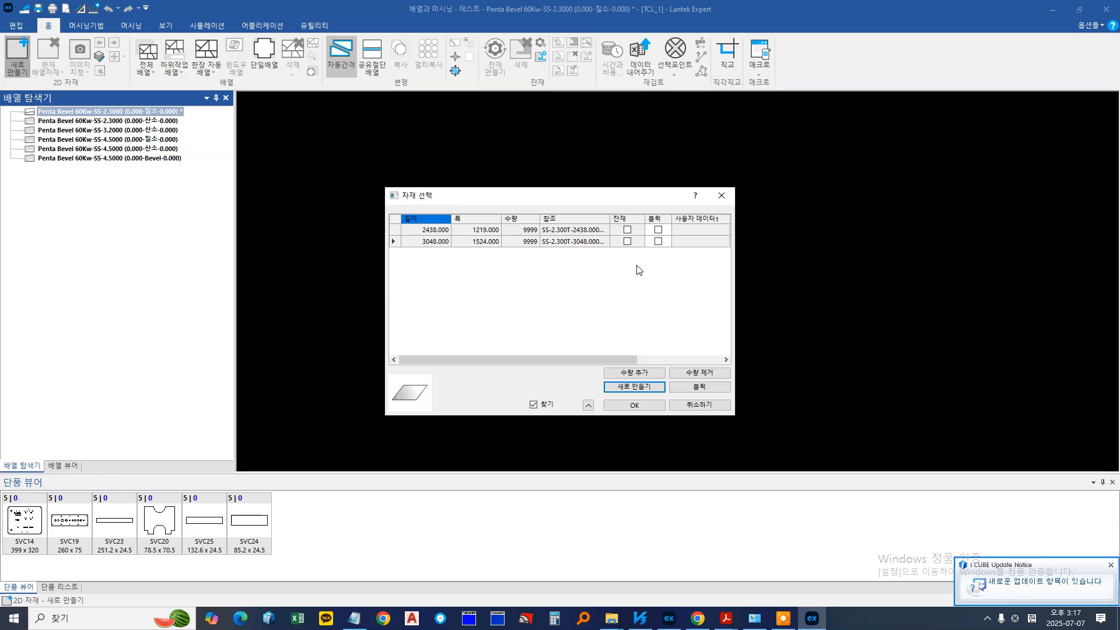
Block the 2438 × 1219 mm sheet, turn off the sheet list filter (찾기), and unblock the sheet
{"action": "left_click", "coordinate": [658, 229]}
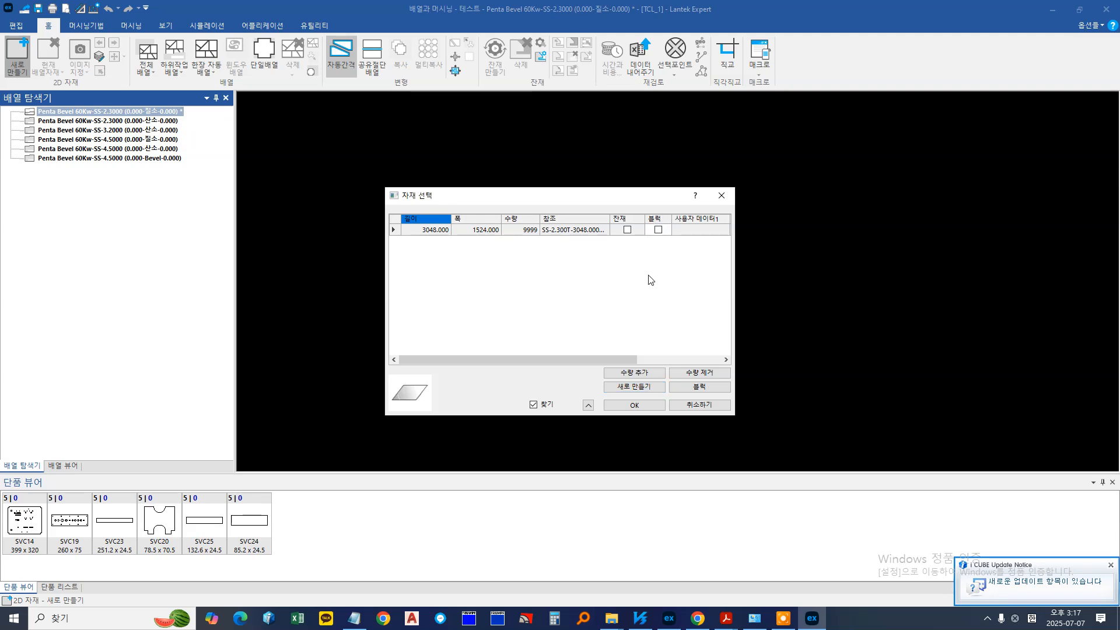
{"action": "left_click", "coordinate": [533, 404]}
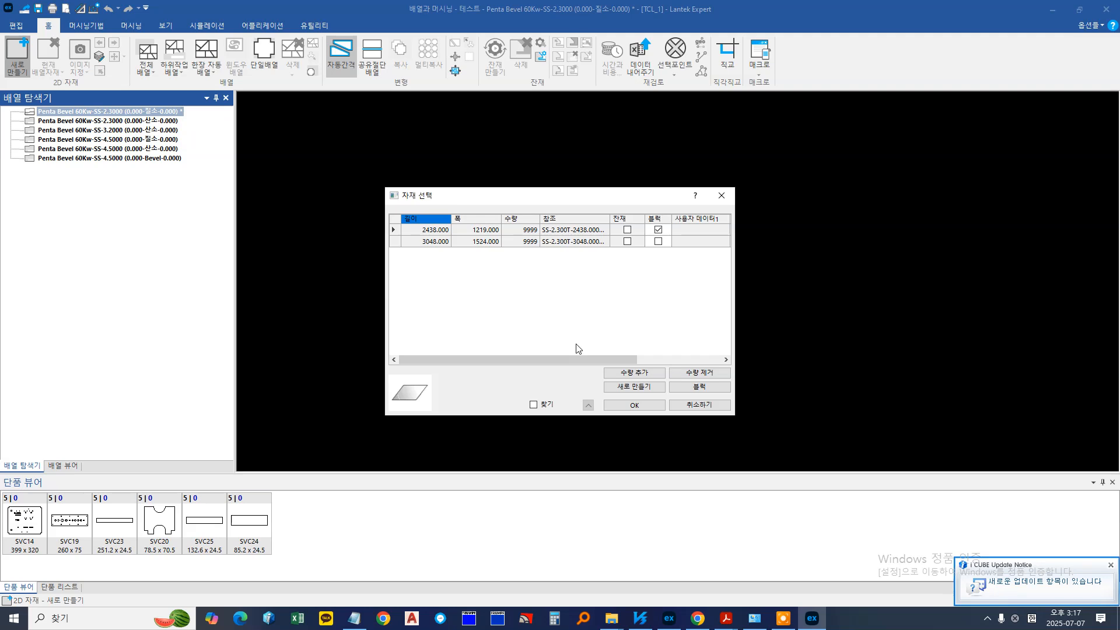
{"action": "left_click", "coordinate": [658, 229]}
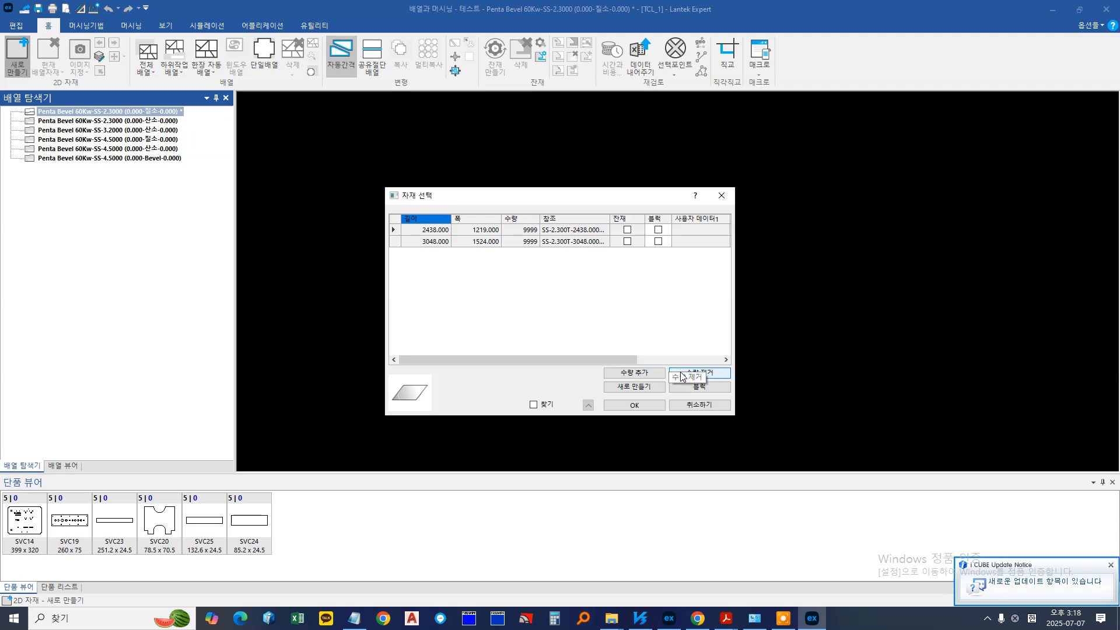
Add 1 to the 2438 × 1219 mm sheet's quantity, remove 1 again, and leave the sheet selection without choosing a sheet
{"action": "left_click", "coordinate": [639, 372]}
{"action": "type", "text": "1"}
{"action": "left_click", "coordinate": [590, 319]}
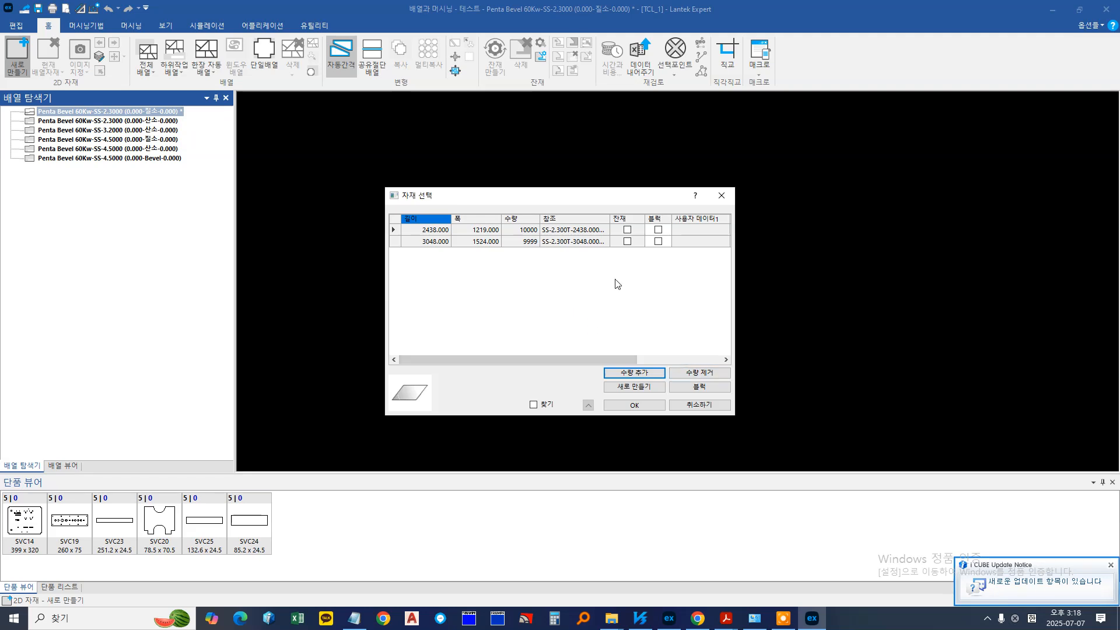
{"action": "left_click", "coordinate": [687, 372]}
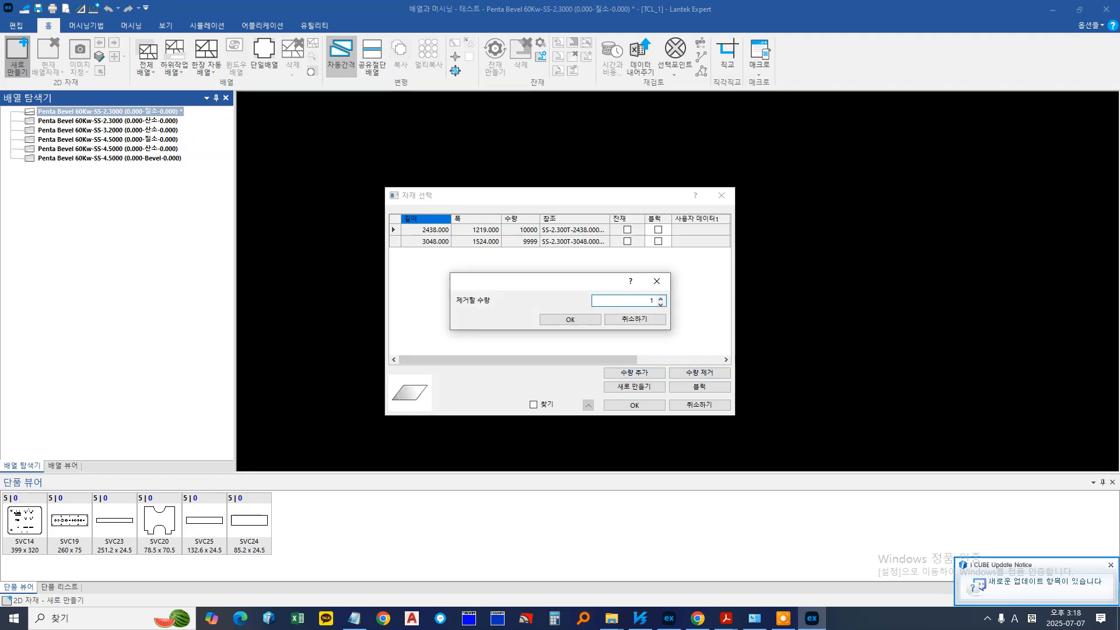
{"action": "left_click", "coordinate": [586, 320]}
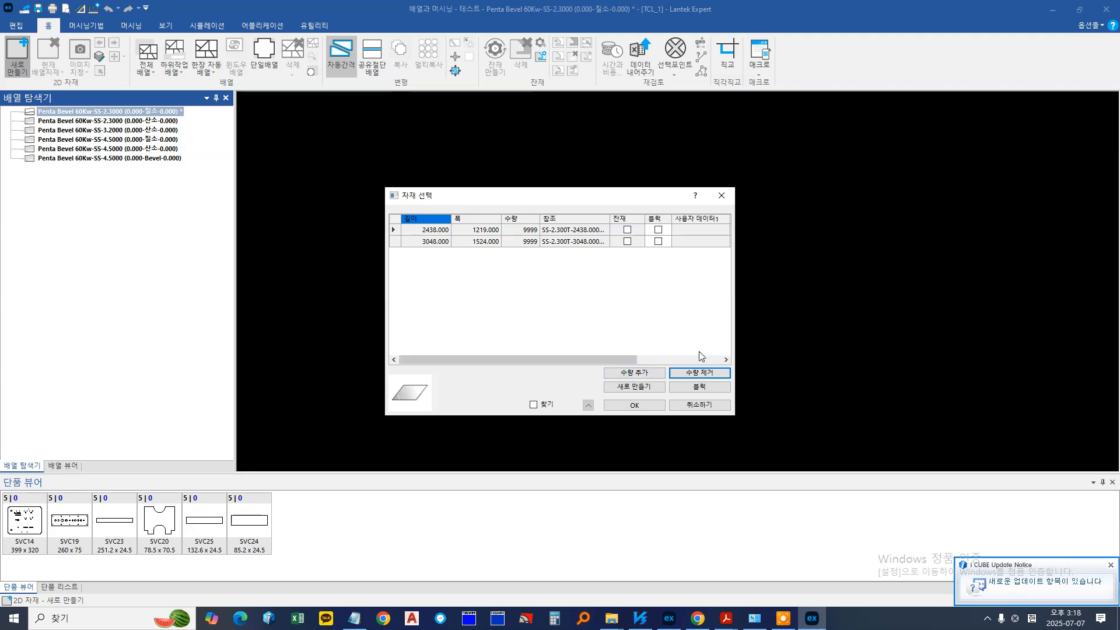
{"action": "left_click", "coordinate": [698, 402]}
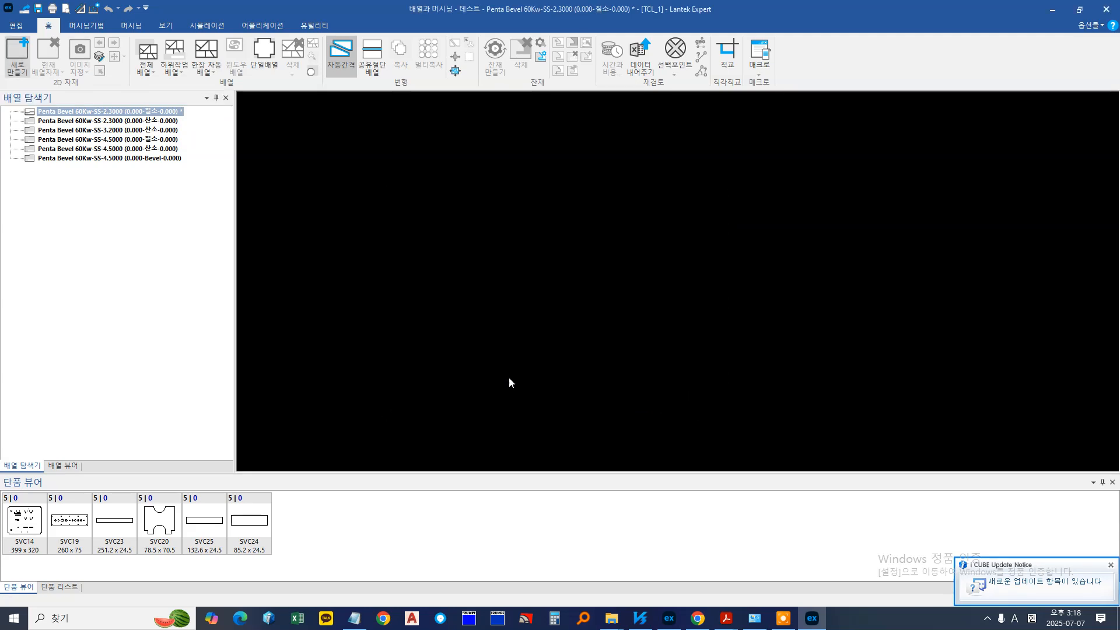
Insert the existing 2438 × 1219 mm sheet into the SS 2.3 mm oxygen job
{"action": "left_click", "coordinate": [163, 122]}
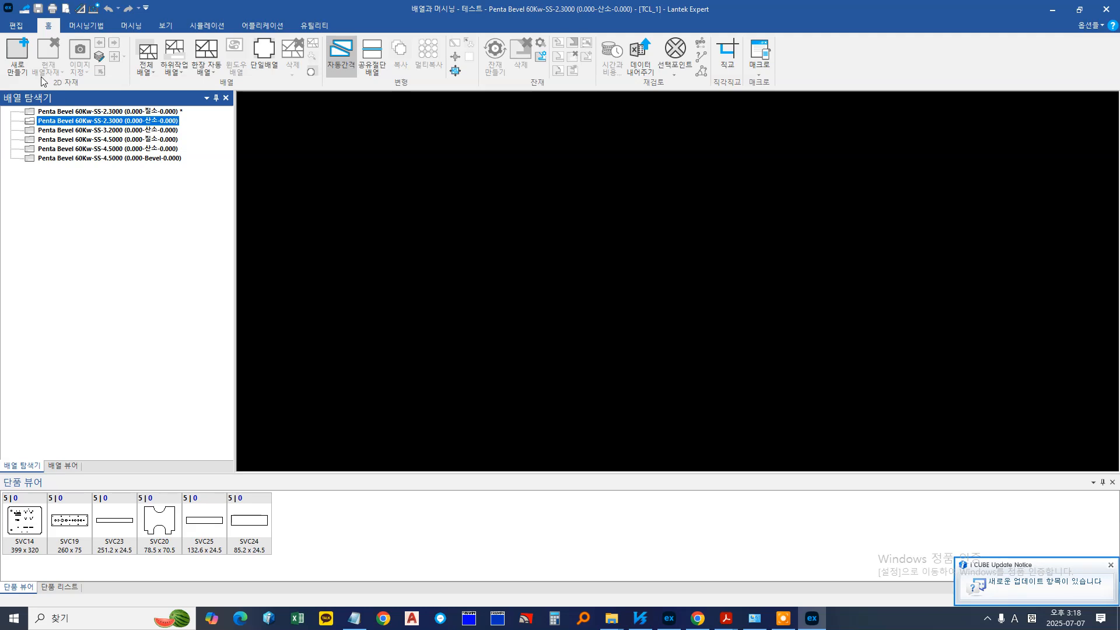
{"action": "left_click", "coordinate": [17, 61]}
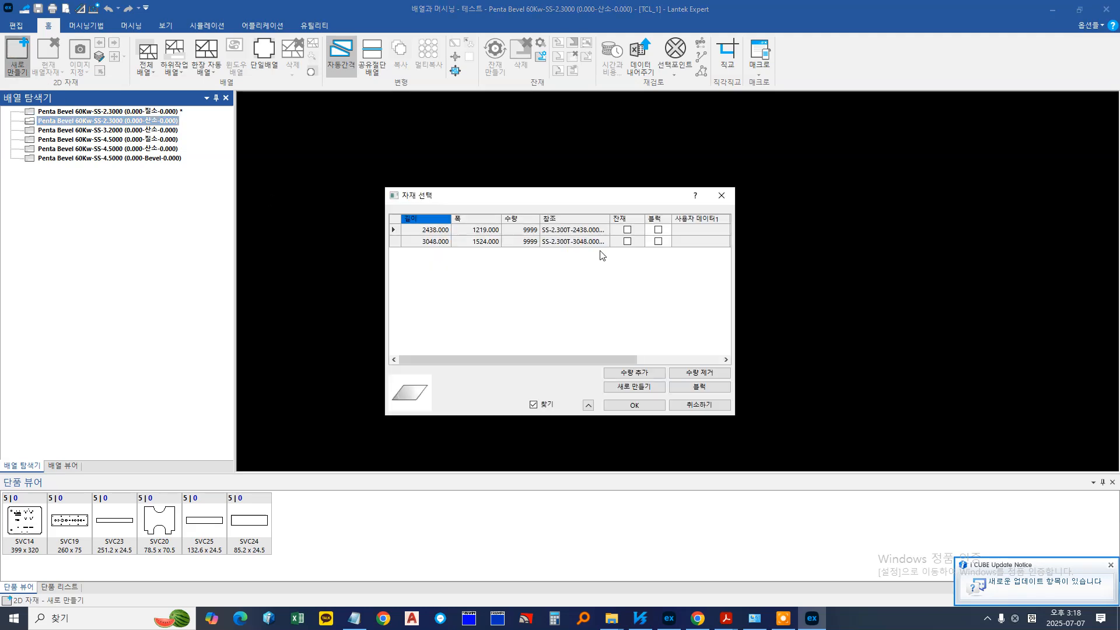
{"action": "left_click", "coordinate": [634, 405]}
Start a new stock sheet definition for the SS 3.2 mm oxygen job
{"action": "left_click", "coordinate": [17, 61]}
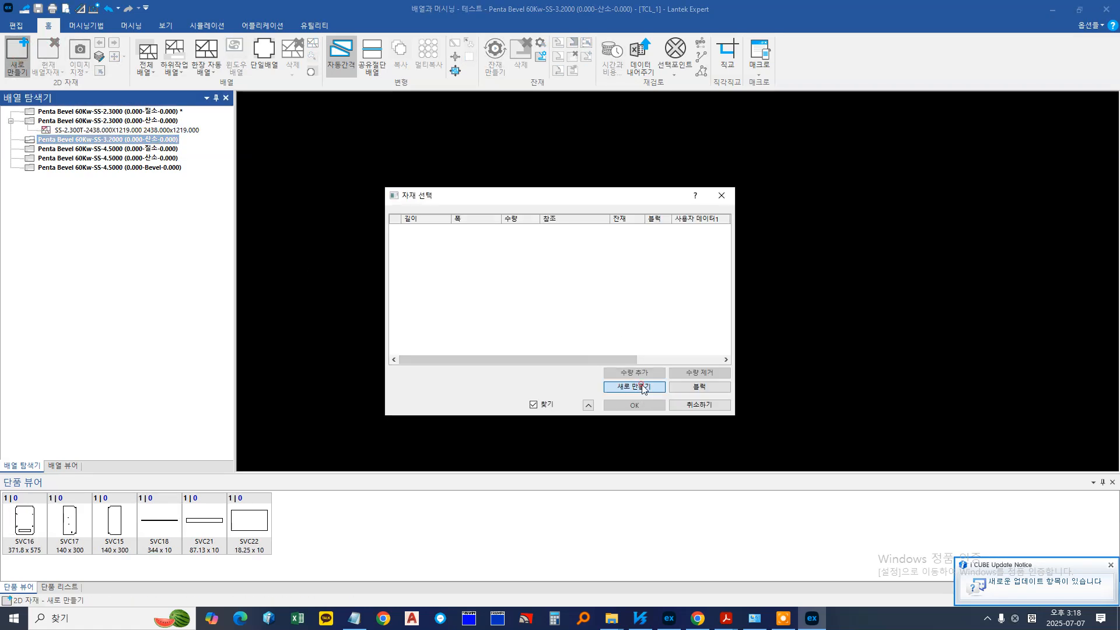
{"action": "left_click", "coordinate": [634, 386]}
{"action": "left_click", "coordinate": [537, 267]}
{"action": "type", "text": "243"}
{"action": "key", "text": "BackSpace"}
{"action": "key", "text": "BackSpace"}
{"action": "key", "text": "BackSpace"}
{"action": "type", "text": "1524"}
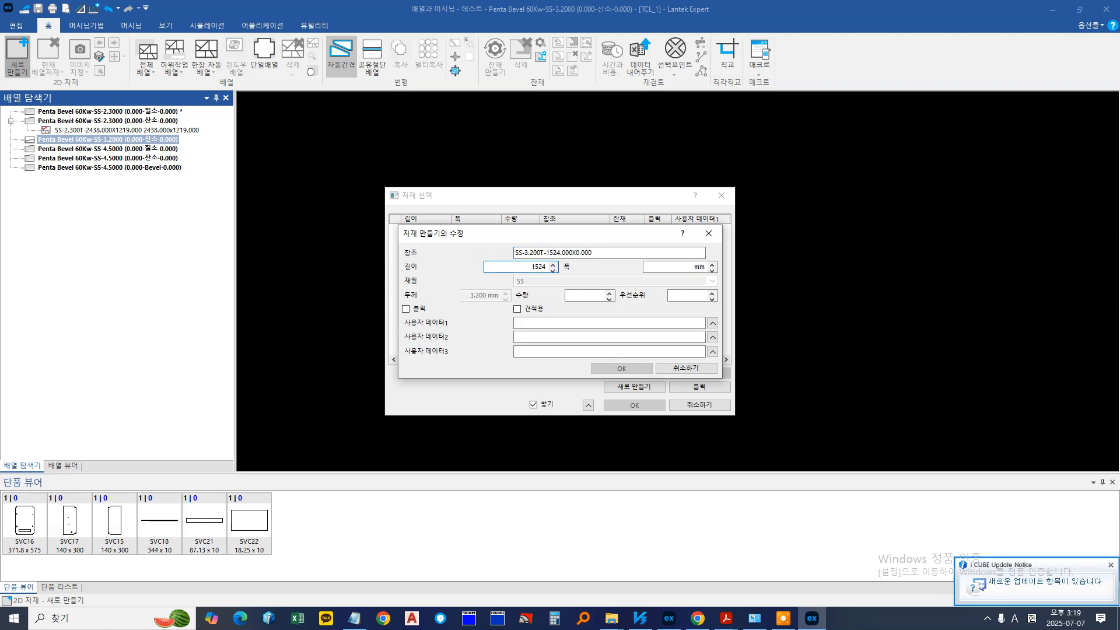
{"action": "key", "text": "Tab"}
{"action": "type", "text": "3048"}
{"action": "key", "text": "Tab"}
Define the SS 3.2 mm sheet as 3048 mm long and 1524 mm wide with quantity 9999, and insert it into the oxygen job
{"action": "key", "text": "shift+Tab"}
{"action": "key", "text": "shift+Tab"}
{"action": "type", "text": "3048"}
{"action": "key", "text": "Tab"}
{"action": "type", "text": "1524"}
{"action": "key", "text": "Tab"}
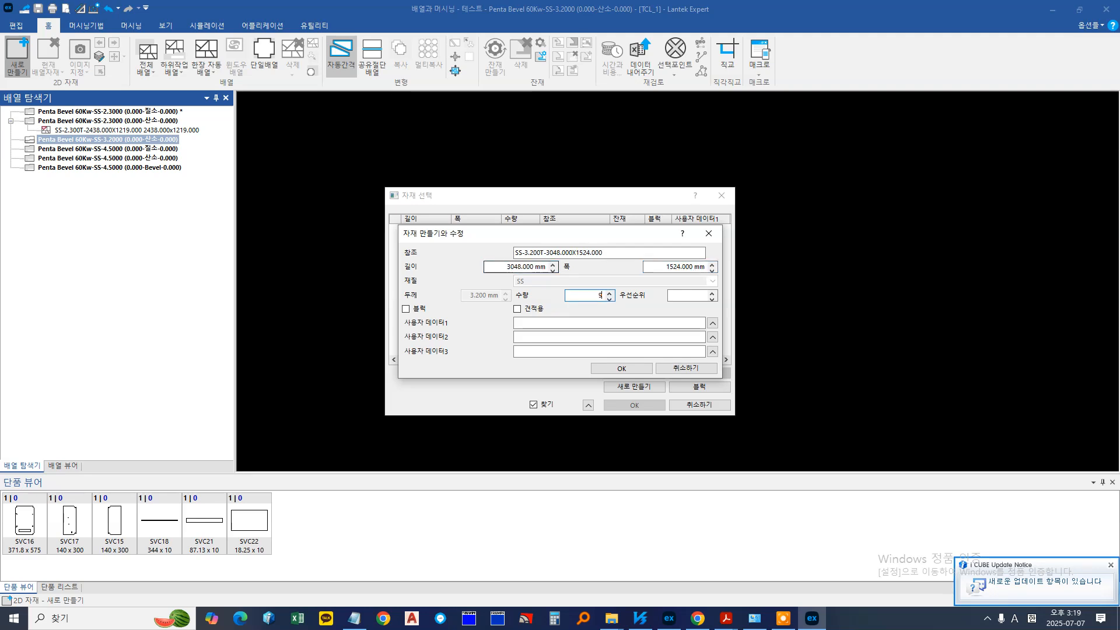
{"action": "type", "text": "9999"}
{"action": "left_click", "coordinate": [622, 368]}
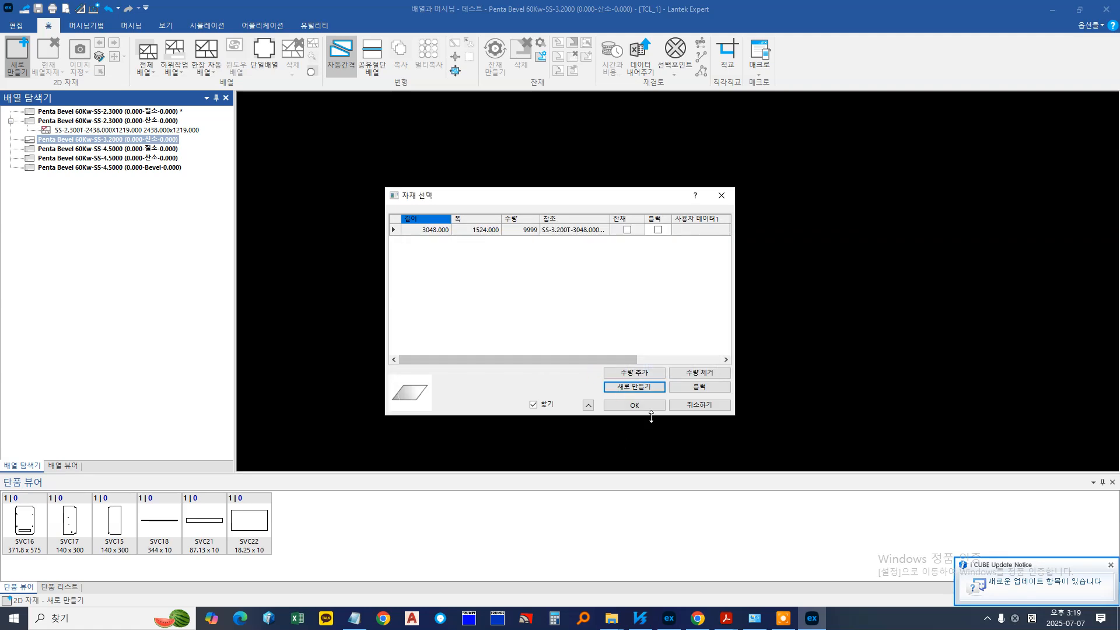
{"action": "left_click", "coordinate": [634, 405]}
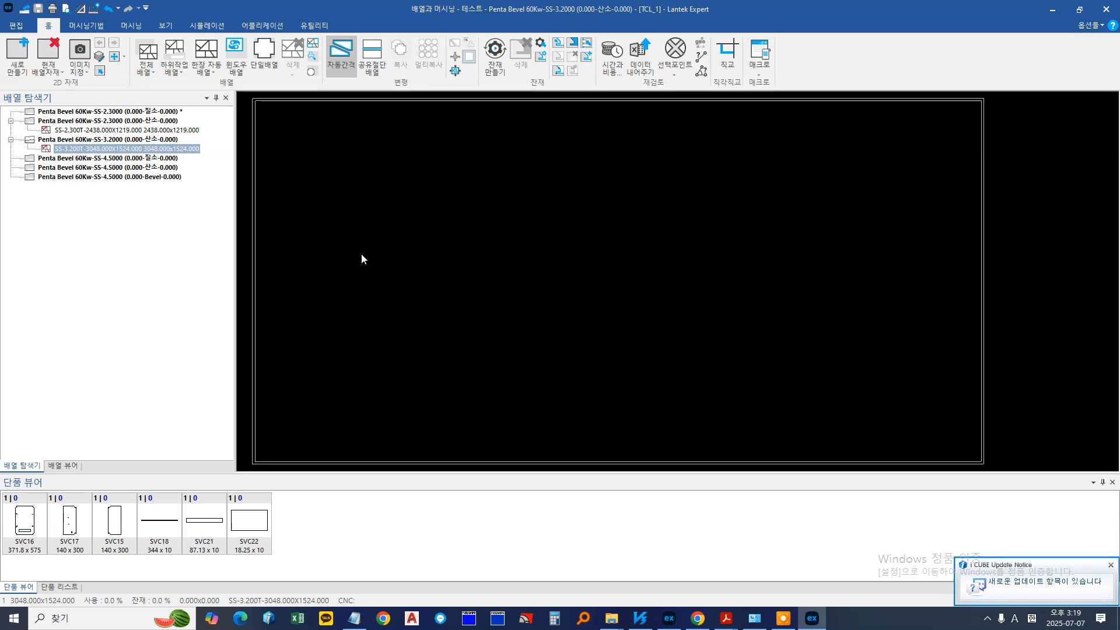
Delete the inserted stock sheets from the SS 3.2 mm oxygen job and the SS 2.3 mm oxygen job
{"action": "right_click", "coordinate": [97, 151]}
{"action": "left_click", "coordinate": [117, 157]}
{"action": "key", "text": "Return"}
{"action": "right_click", "coordinate": [145, 130]}
{"action": "left_click", "coordinate": [161, 137]}
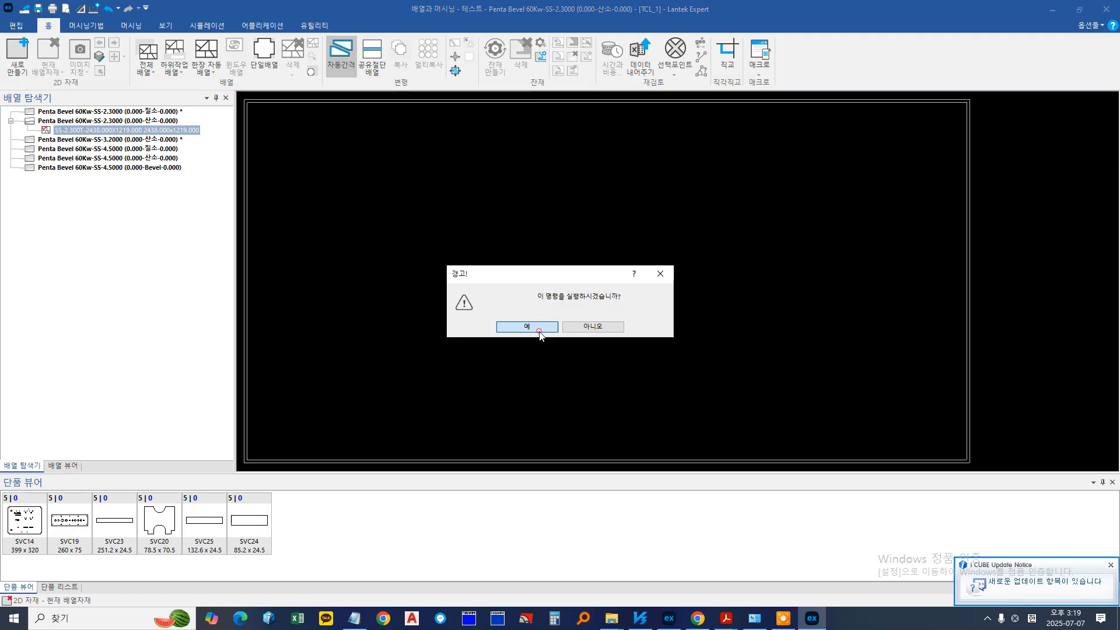
{"action": "left_click", "coordinate": [537, 327]}
Define a 2438 × 1219 mm stock sheet with a quantity for the SS 4.5 mm nitrogen job, without inserting it
{"action": "left_click", "coordinate": [123, 149]}
{"action": "left_click", "coordinate": [123, 140]}
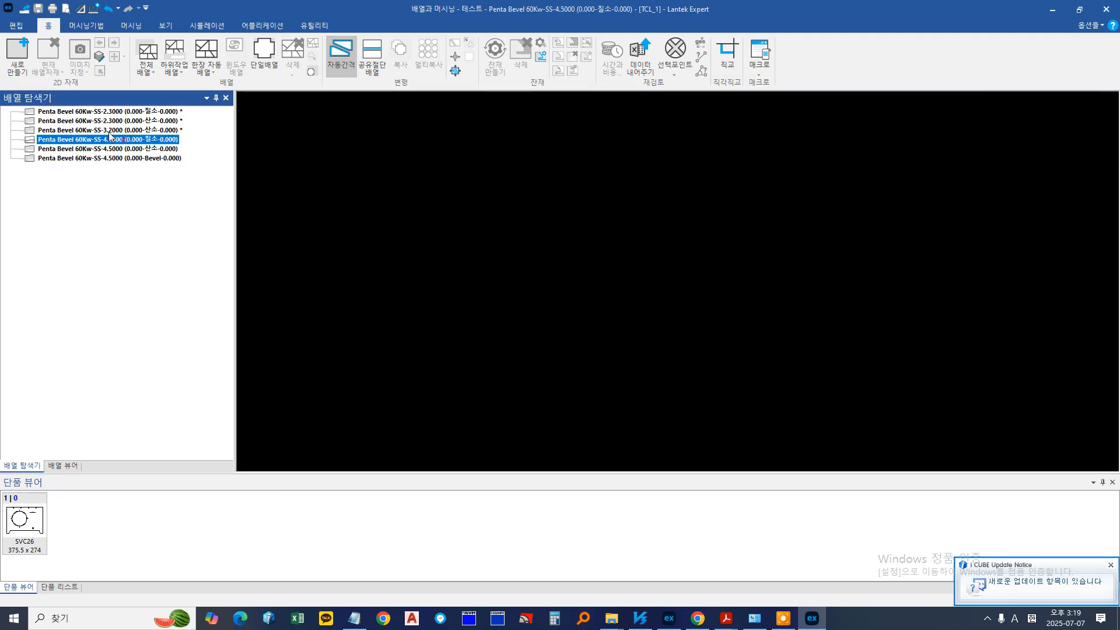
{"action": "left_click", "coordinate": [17, 69]}
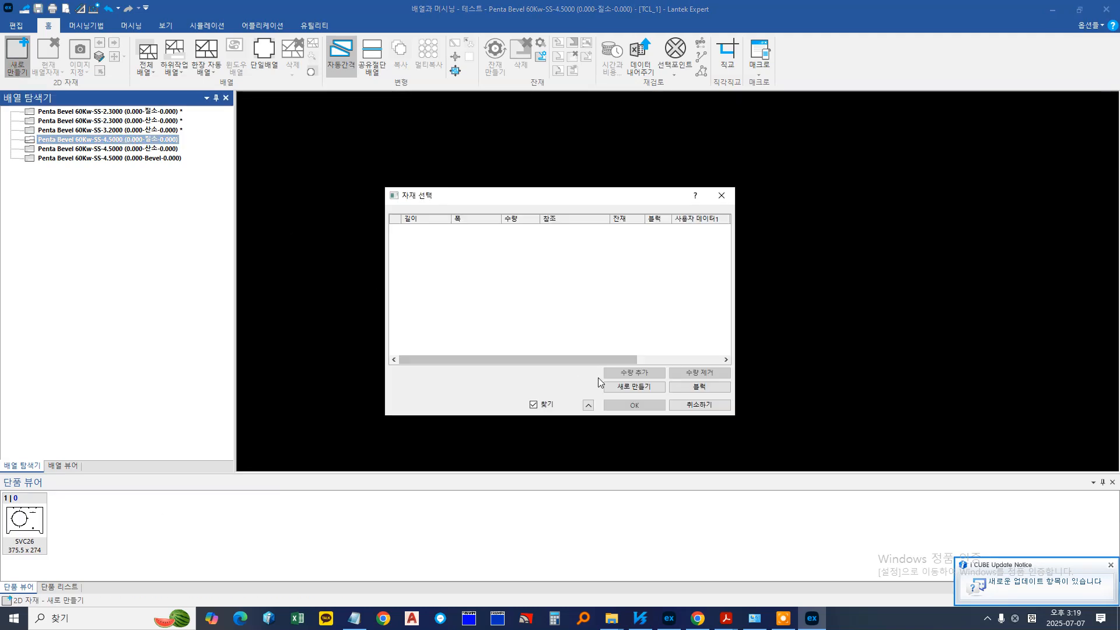
{"action": "left_click", "coordinate": [622, 388]}
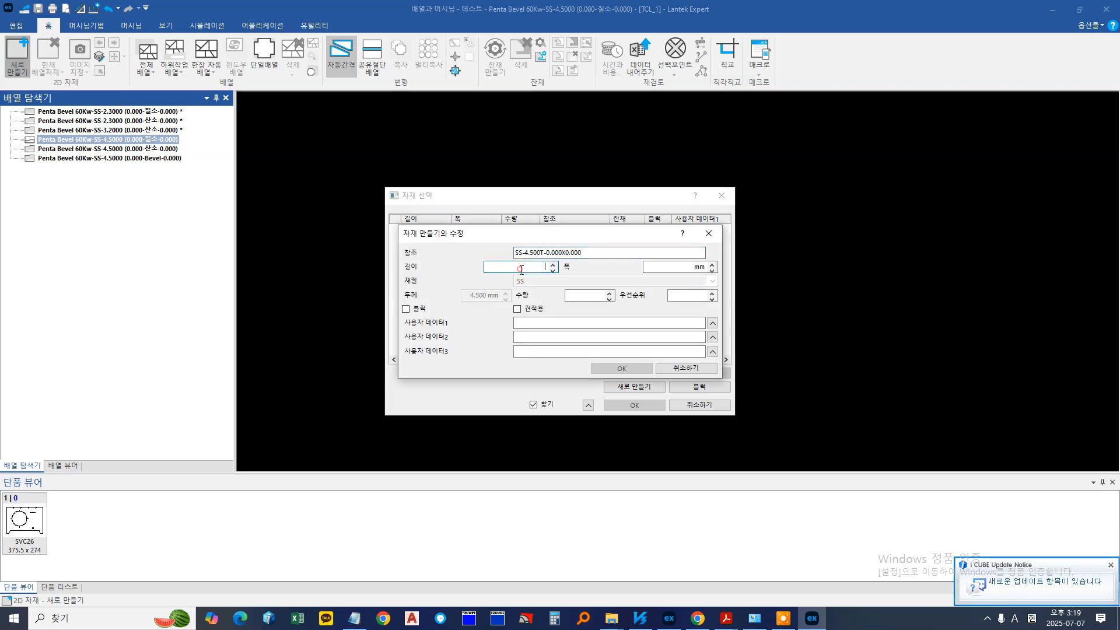
{"action": "type", "text": "2438"}
{"action": "key", "text": "Tab"}
{"action": "type", "text": "1219"}
{"action": "key", "text": "Tab"}
{"action": "type", "text": "9"}
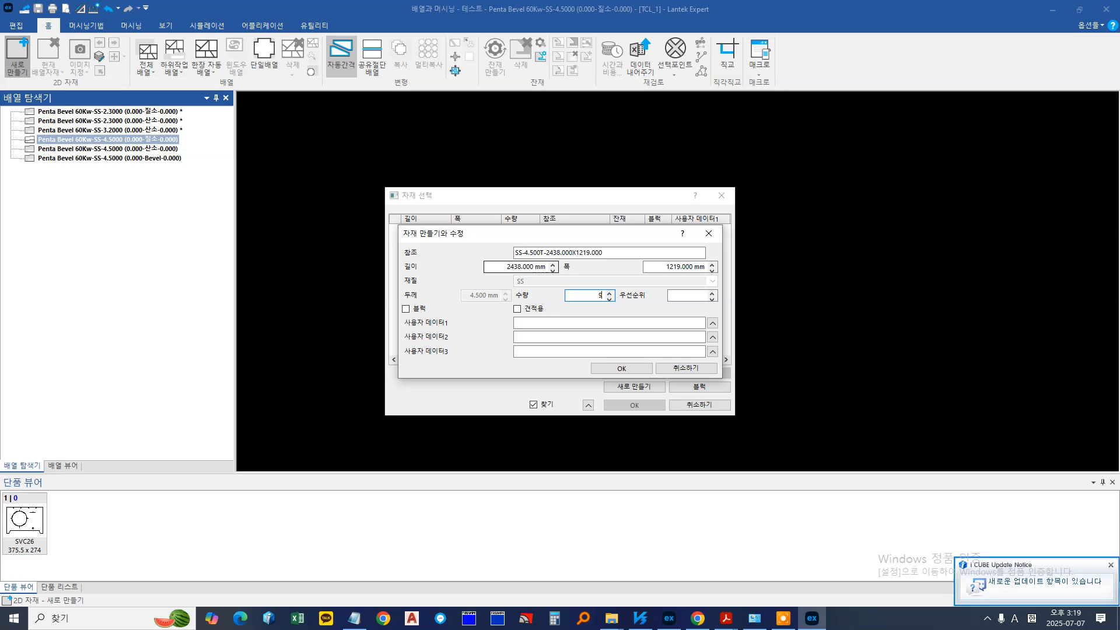
{"action": "left_click", "coordinate": [603, 370]}
{"action": "left_click", "coordinate": [696, 407]}
Insert the existing 2438 × 1219 mm sheet into the SS 2.3 mm nitrogen job
{"action": "left_click", "coordinate": [124, 161]}
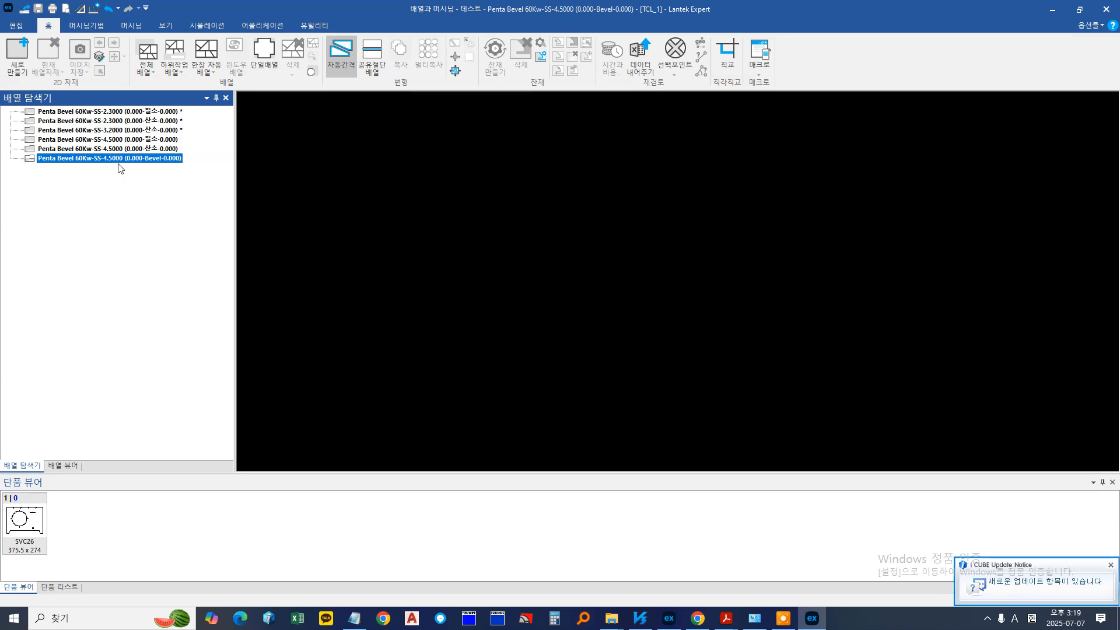
{"action": "left_click", "coordinate": [123, 112]}
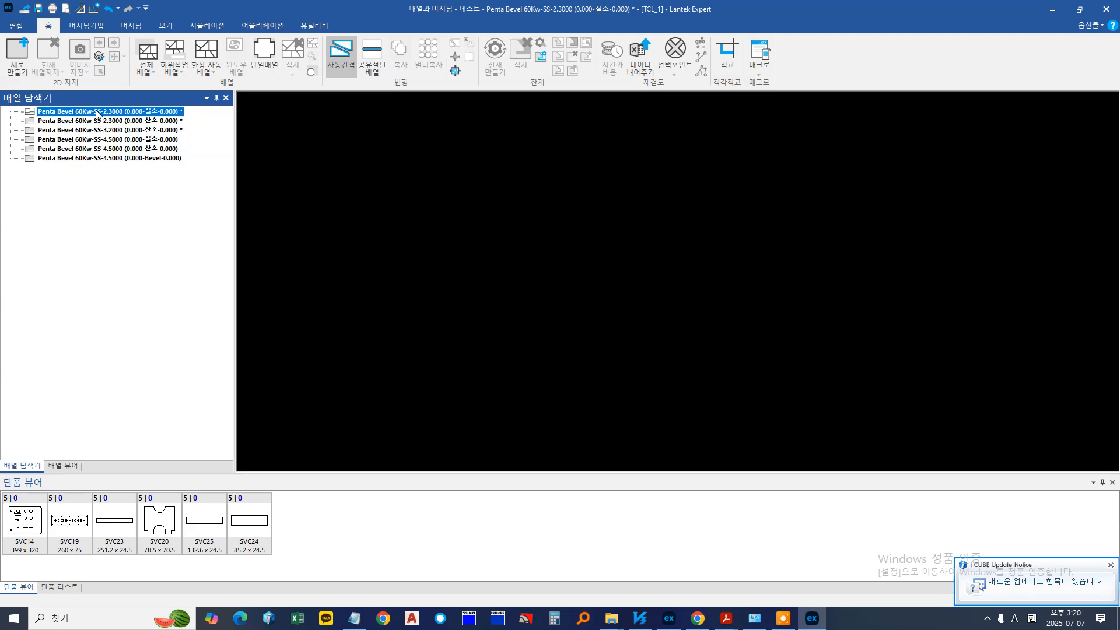
{"action": "left_click", "coordinate": [21, 68]}
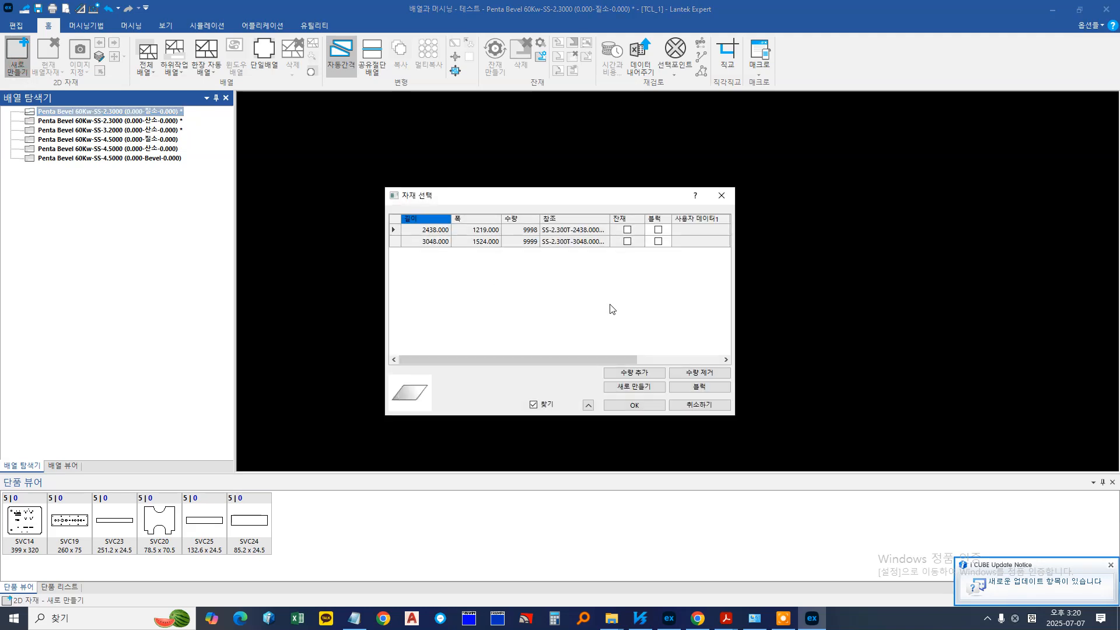
{"action": "left_click", "coordinate": [552, 229]}
{"action": "double_click", "coordinate": [553, 230]}
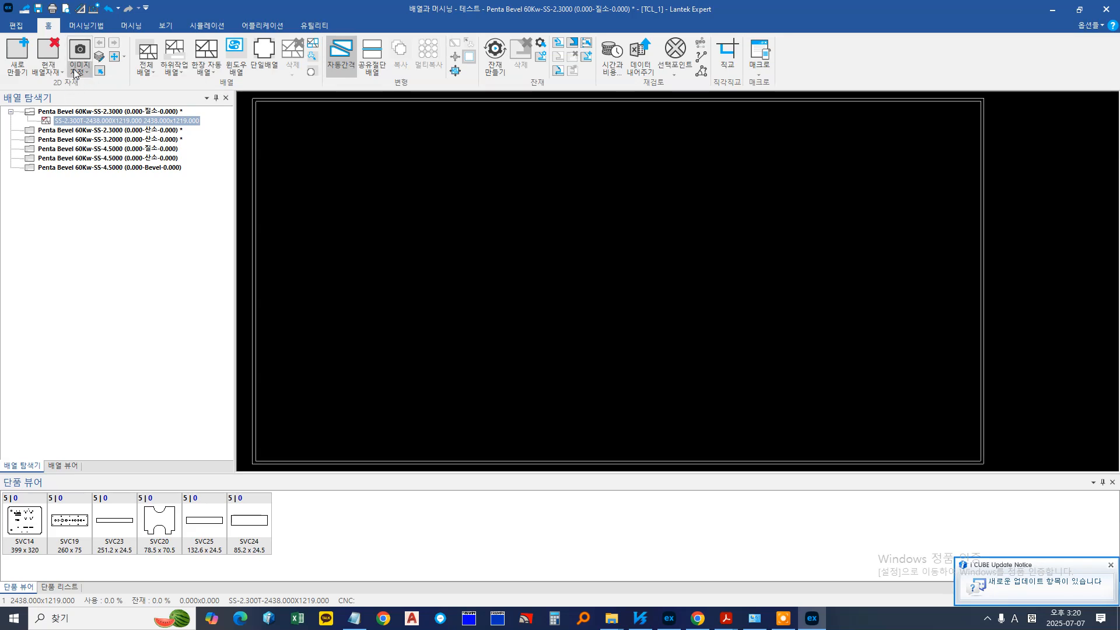
Set all four edge margins of the inserted SS 2.3 mm sheet to 7 mm
{"action": "left_click", "coordinate": [115, 57]}
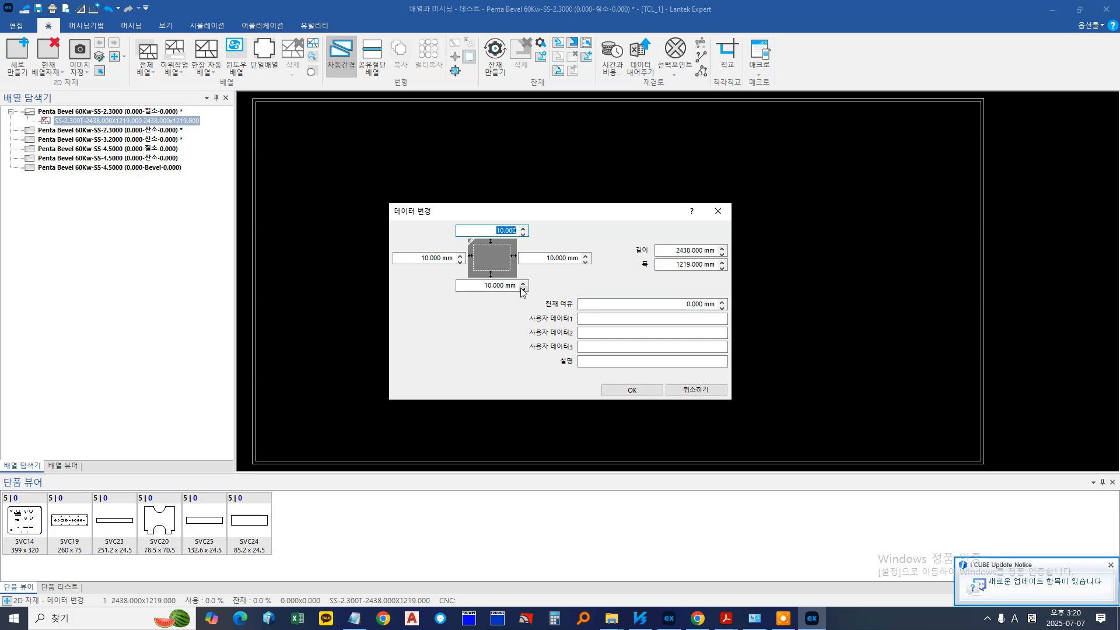
{"action": "type", "text": "7"}
{"action": "key", "text": "Tab"}
{"action": "type", "text": "7"}
{"action": "key", "text": "Tab"}
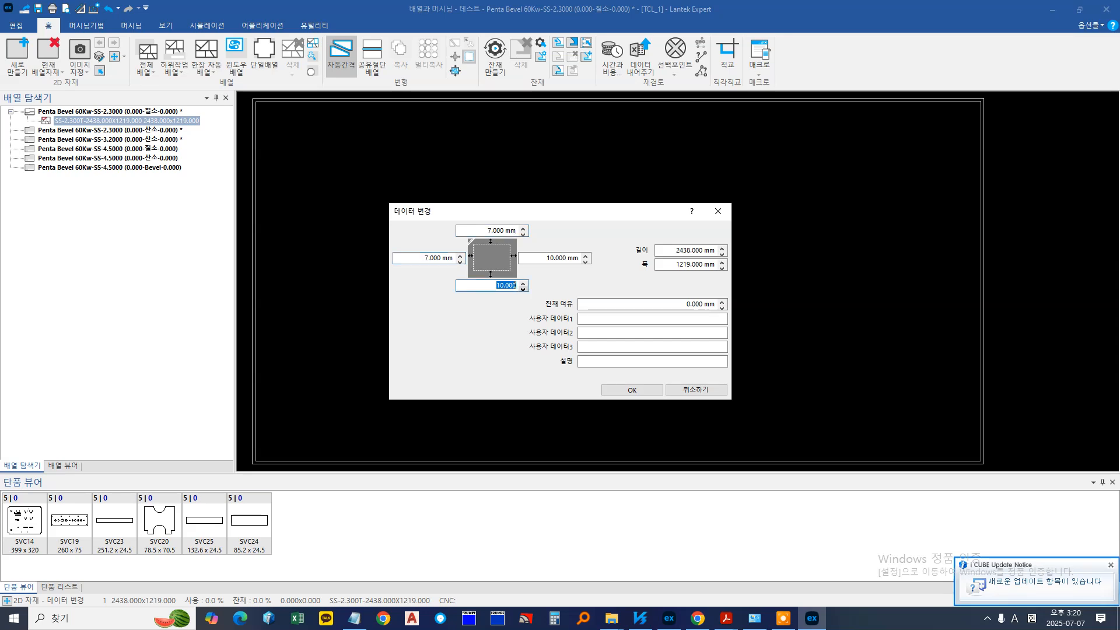
{"action": "type", "text": "7"}
{"action": "key", "text": "Tab"}
{"action": "type", "text": "7"}
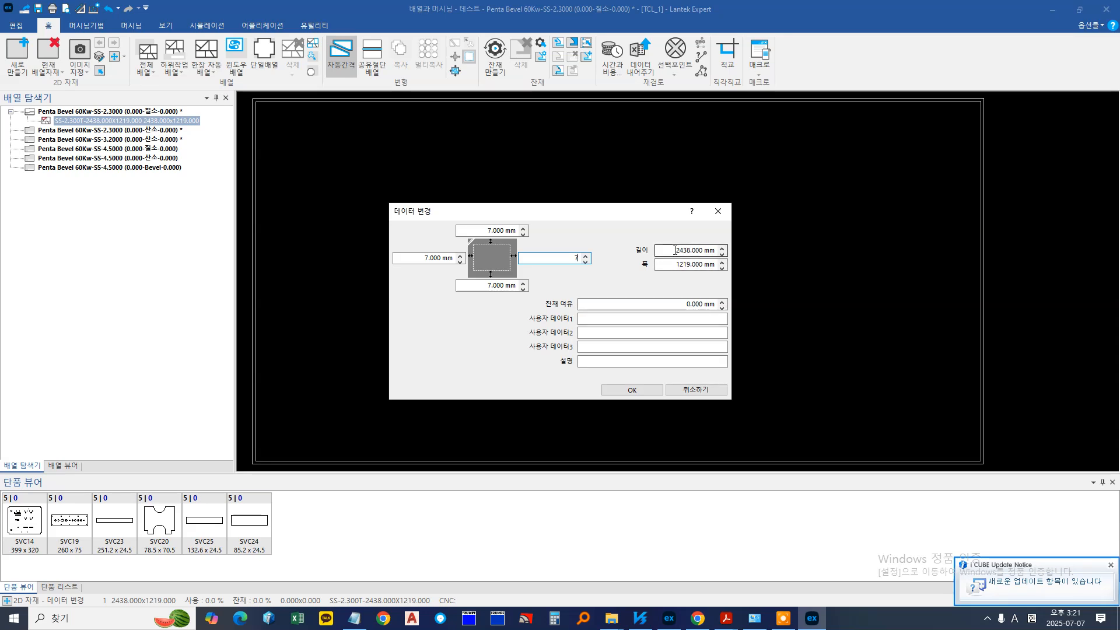
Set the inserted sheet's length to 2500-100 mm and check its data
{"action": "left_click_drag", "start_coordinate": [675, 250], "coordinate": [737, 251]}
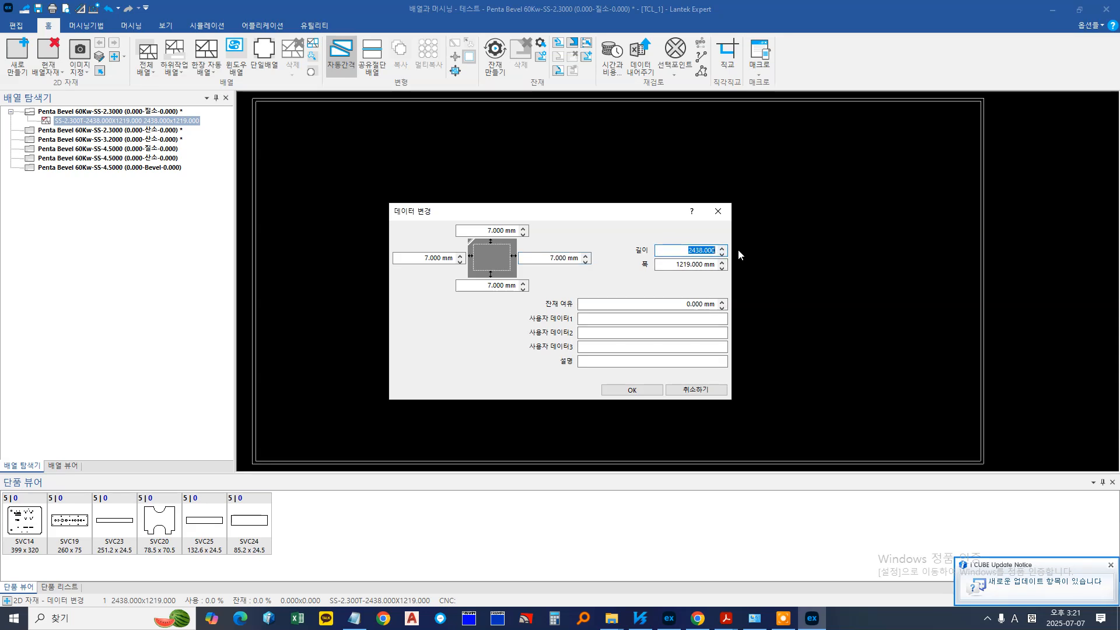
{"action": "type", "text": "2500-100"}
{"action": "key", "text": "Return"}
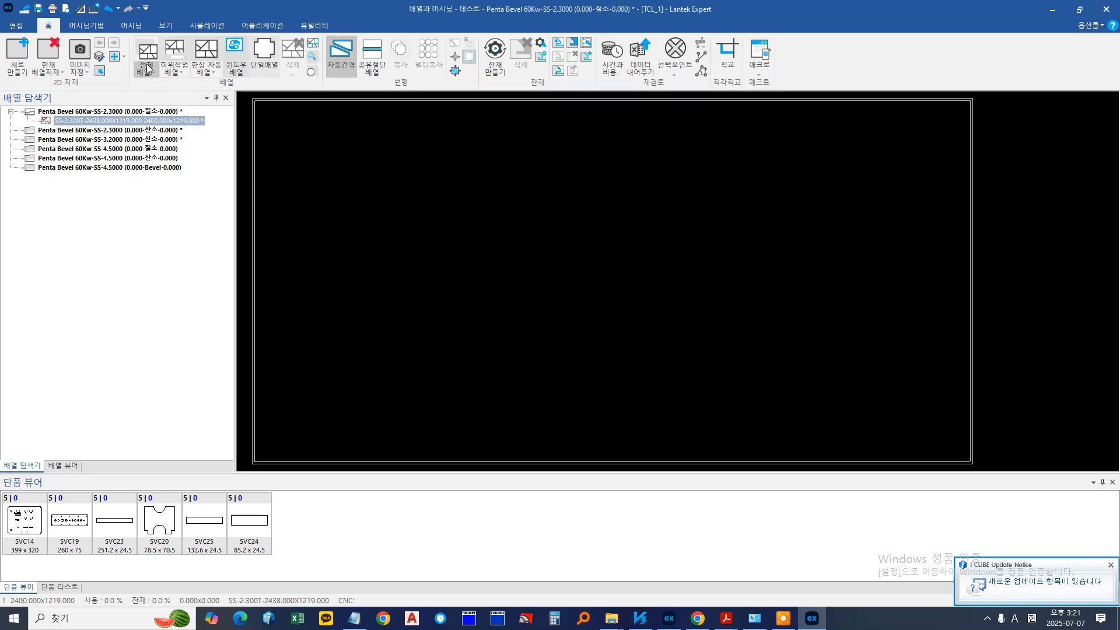
{"action": "left_click", "coordinate": [114, 57]}
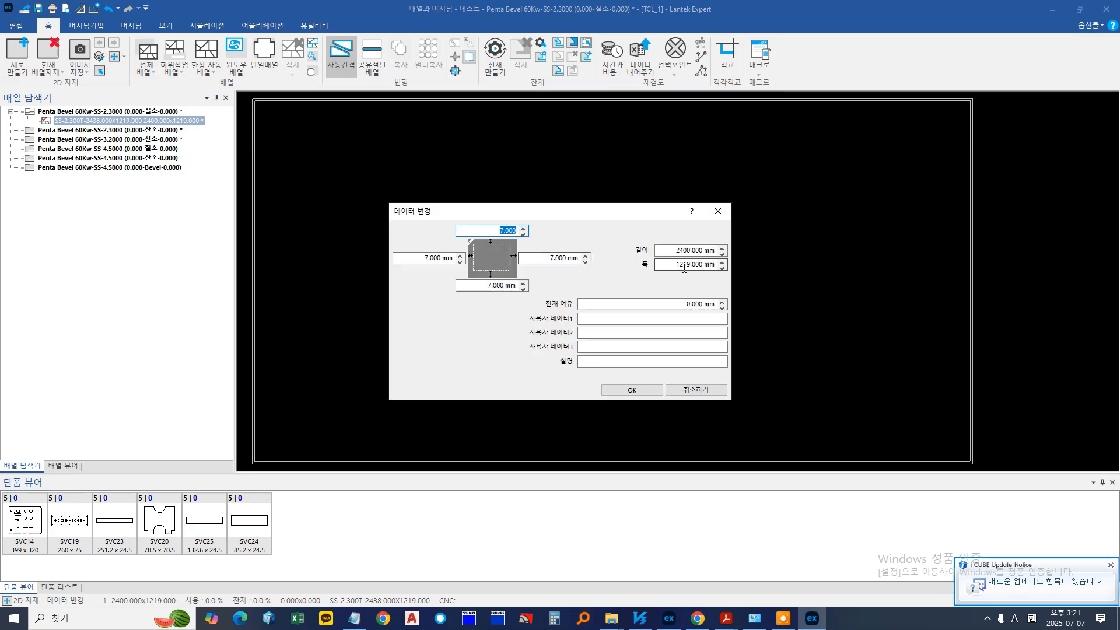
{"action": "left_click", "coordinate": [641, 390]}
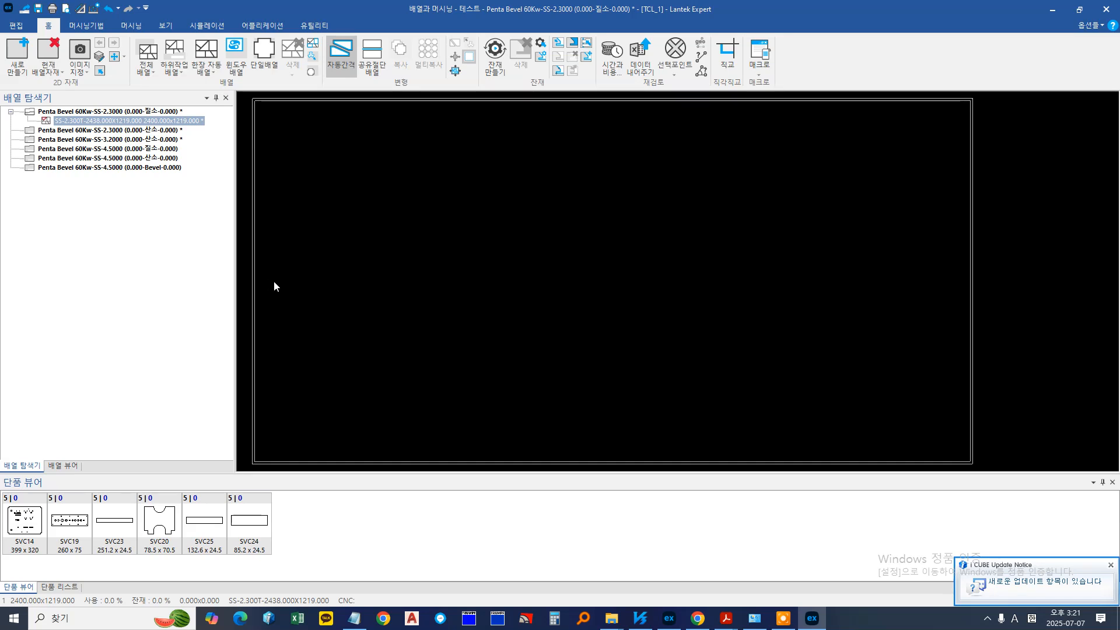
Delete the modified sheet from the SS 2.3 mm nitrogen job
{"action": "right_click", "coordinate": [139, 124]}
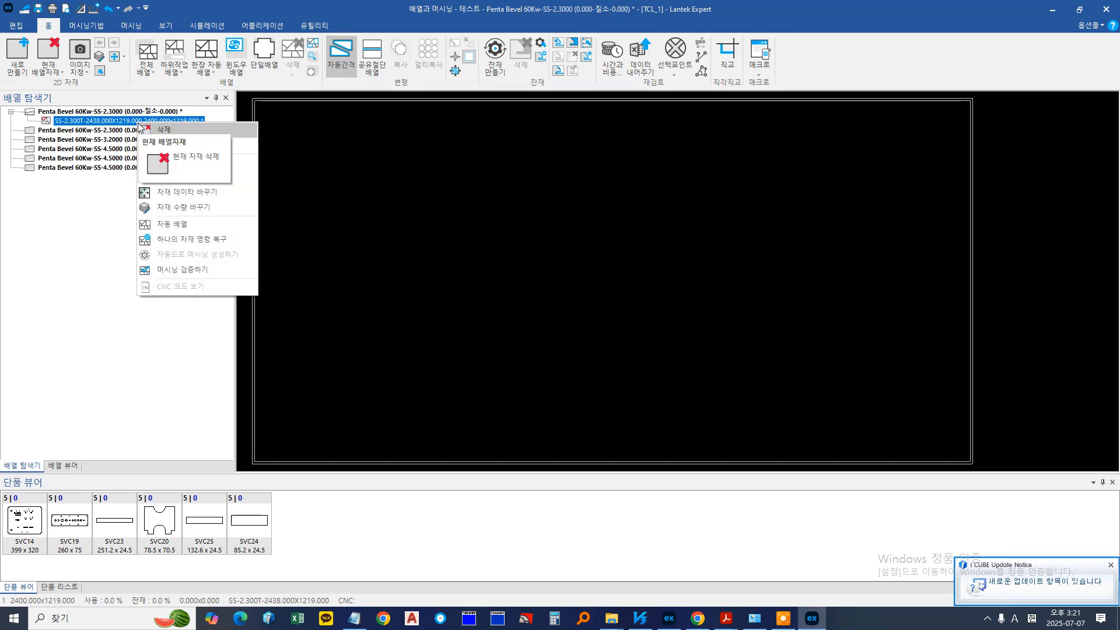
{"action": "left_click", "coordinate": [165, 132]}
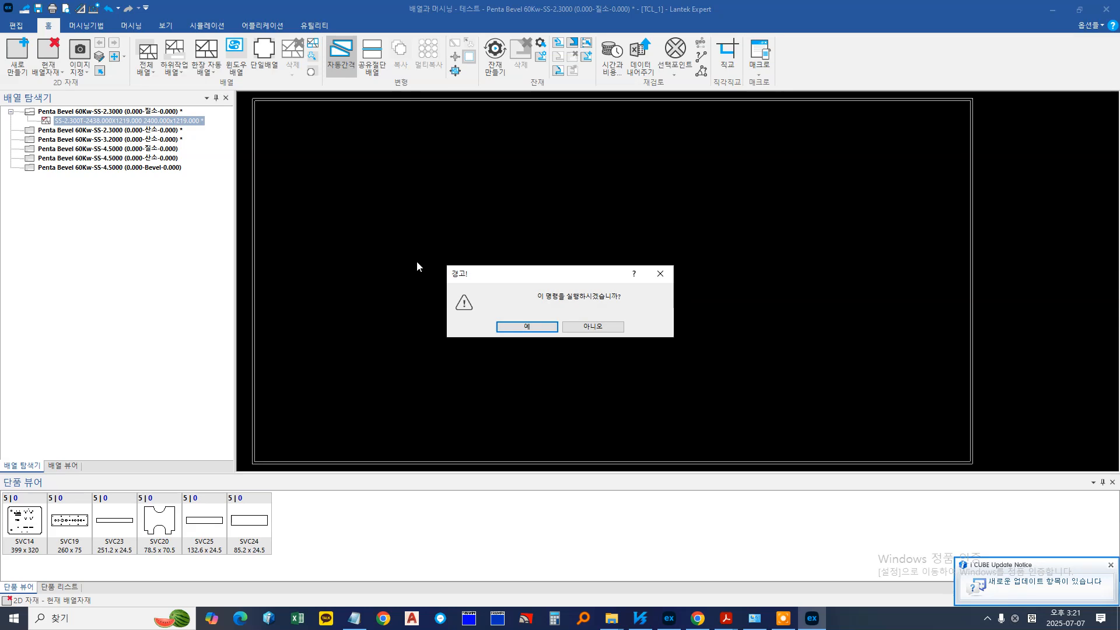
{"action": "left_click", "coordinate": [527, 327]}
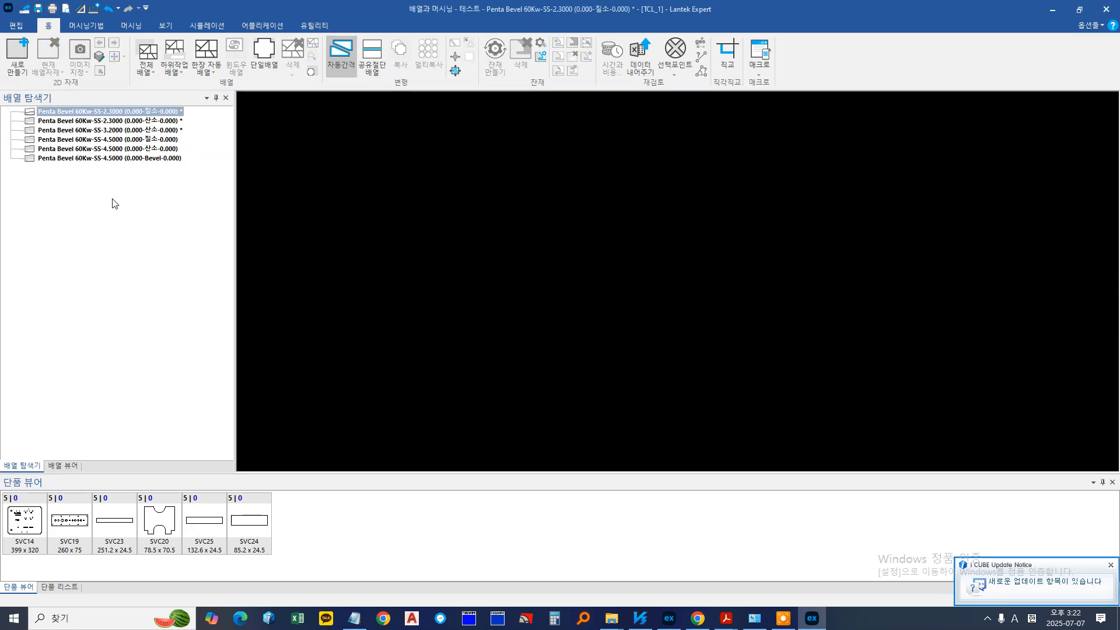
Insert the existing 2438 × 1219 mm sheet into the SS 2.3 mm nitrogen job three times
{"action": "left_click", "coordinate": [112, 199]}
{"action": "left_click", "coordinate": [25, 74]}
{"action": "left_click", "coordinate": [638, 408]}
{"action": "left_click", "coordinate": [25, 72]}
{"action": "left_click", "coordinate": [638, 410]}
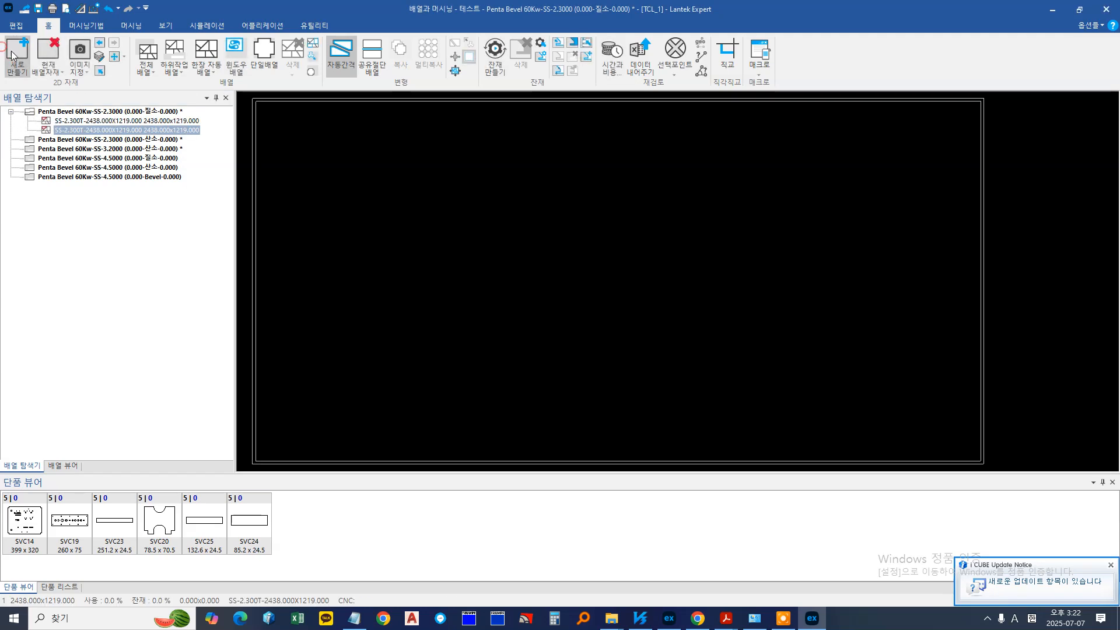
{"action": "left_click", "coordinate": [13, 57]}
{"action": "left_click", "coordinate": [638, 408]}
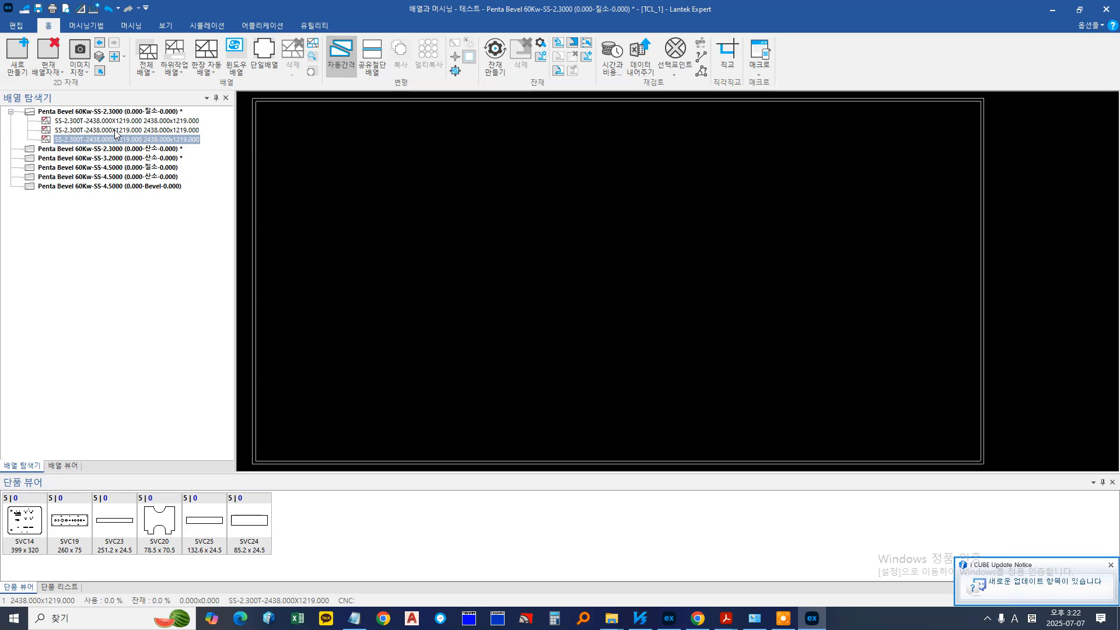
Delete all stock sheets of the SS 2.3 mm nitrogen job at once
{"action": "left_click", "coordinate": [103, 112]}
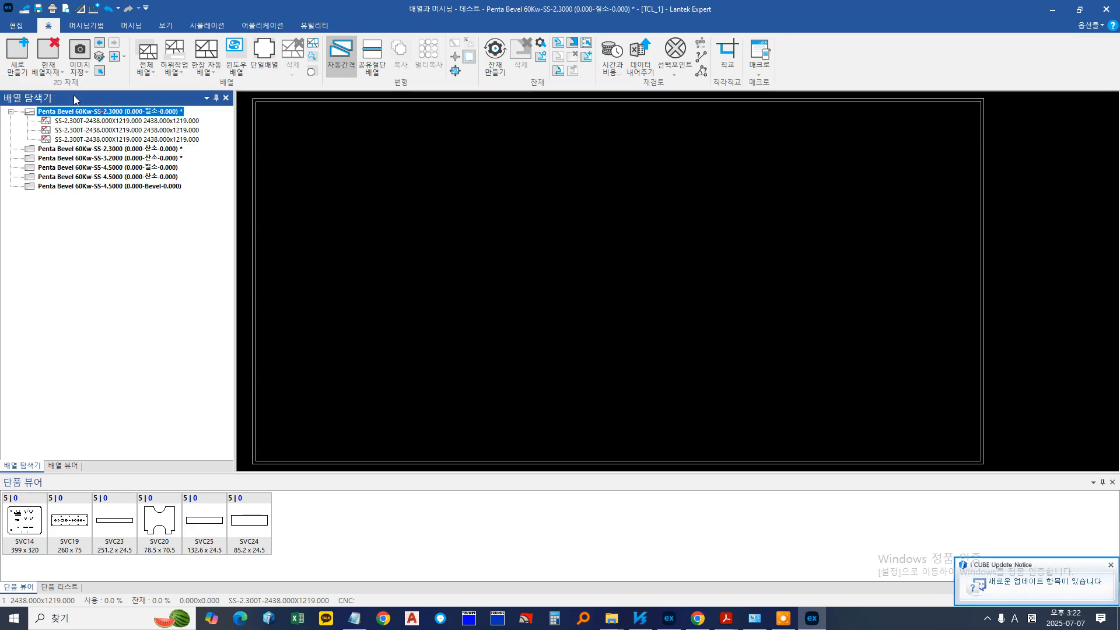
{"action": "left_click", "coordinate": [55, 76]}
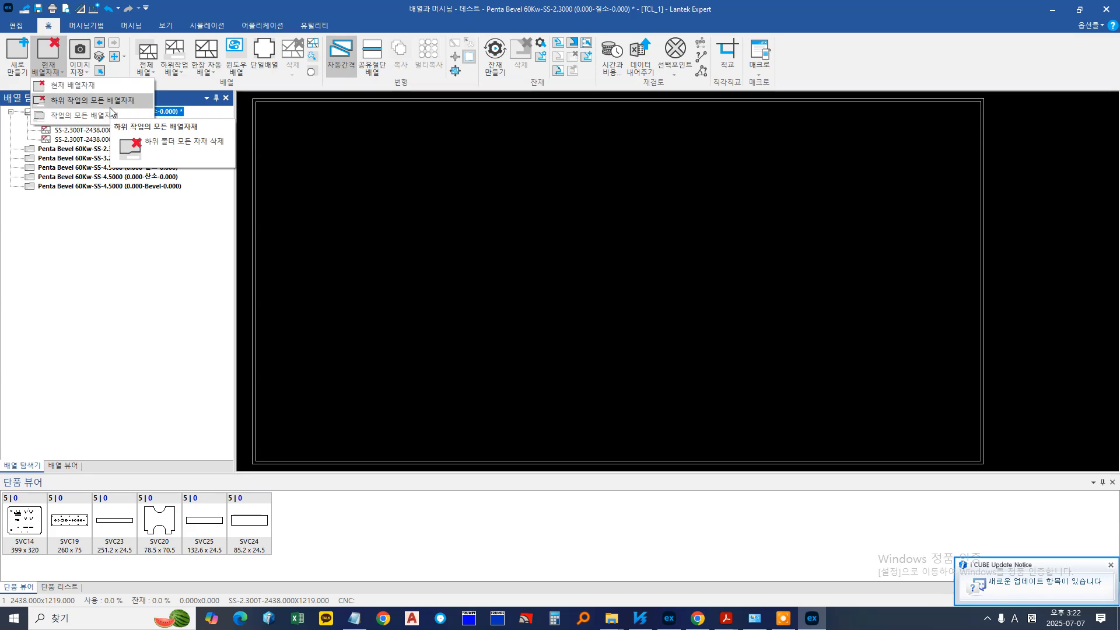
{"action": "left_click", "coordinate": [301, 4]}
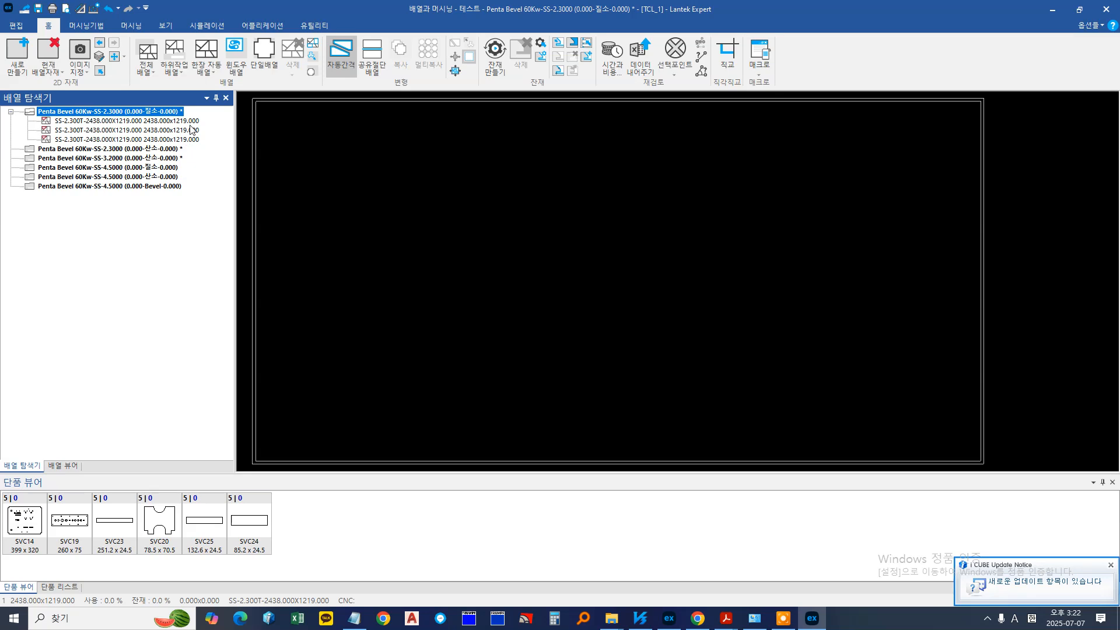
{"action": "left_click", "coordinate": [49, 66]}
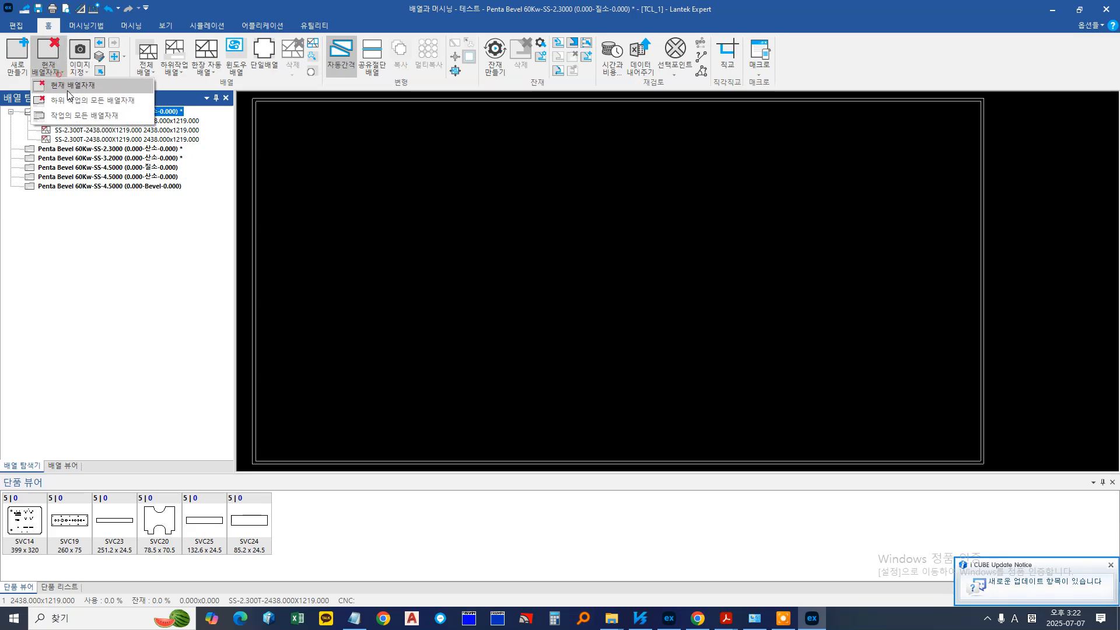
{"action": "left_click", "coordinate": [190, 3]}
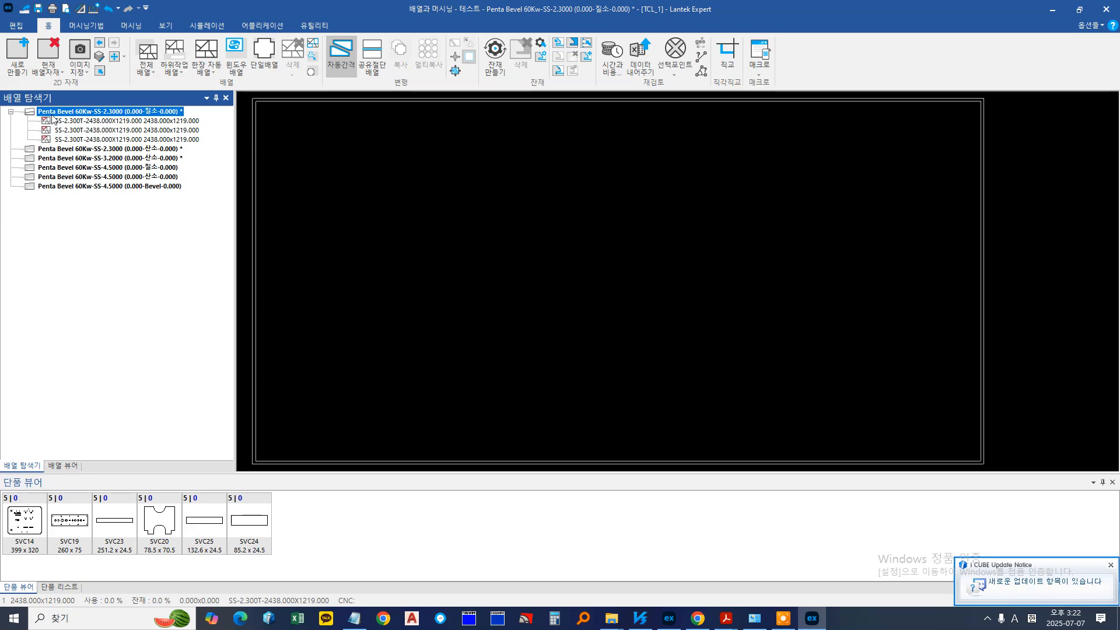
{"action": "left_click", "coordinate": [50, 69]}
{"action": "left_click", "coordinate": [58, 105]}
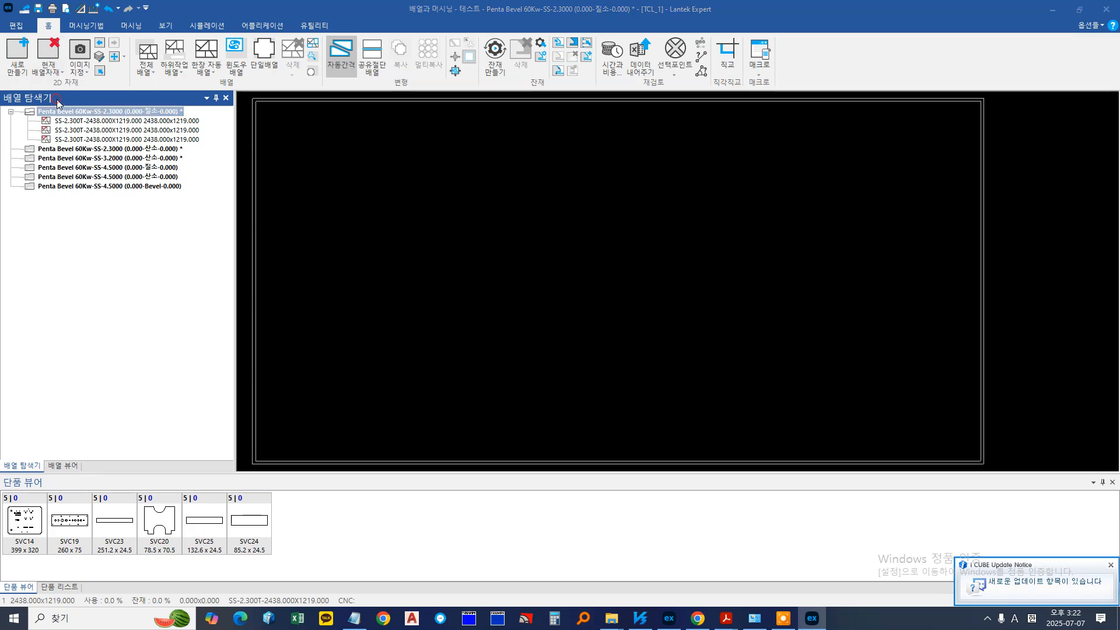
{"action": "left_click", "coordinate": [529, 325]}
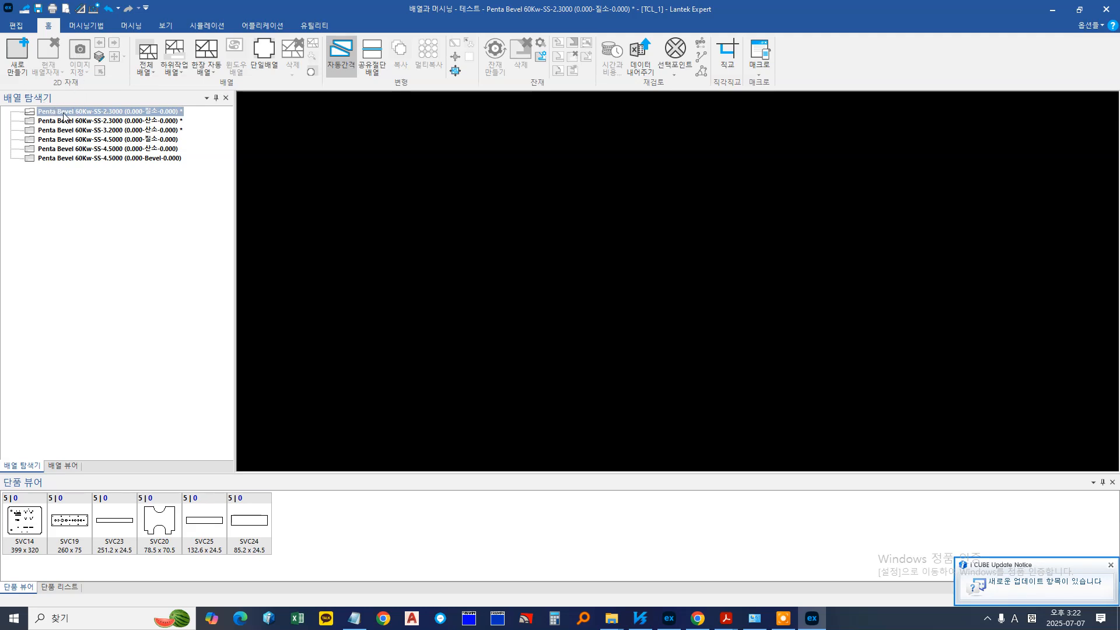
Insert the 3048 × 1524 mm sheet into the SS 2.3 mm nitrogen job and set its sheet quantity to 5
{"action": "left_click", "coordinate": [17, 53]}
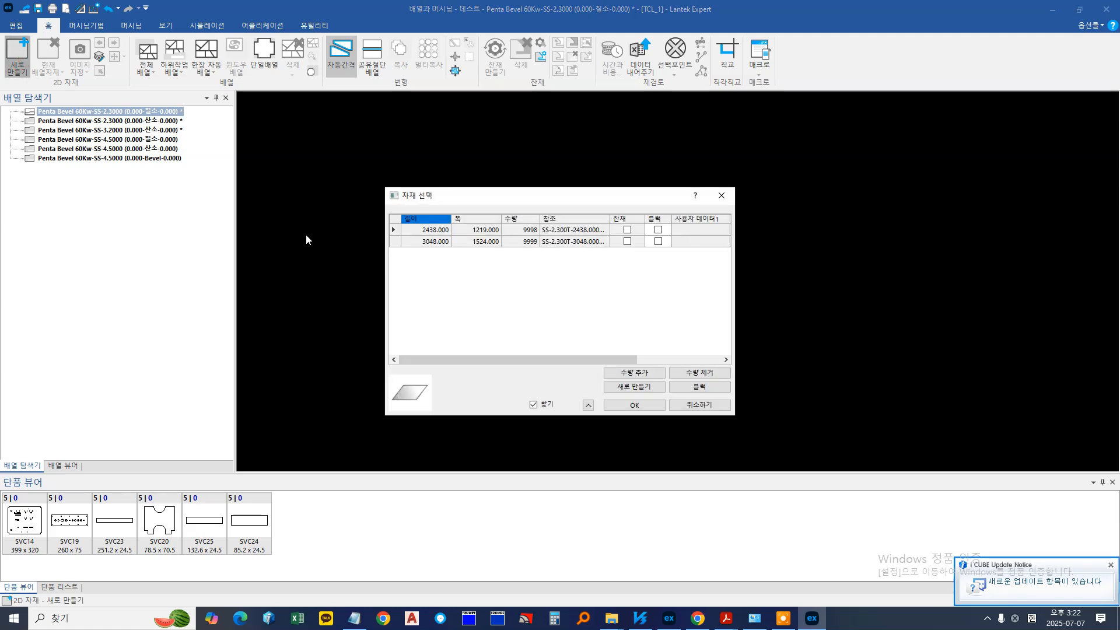
{"action": "double_click", "coordinate": [475, 241]}
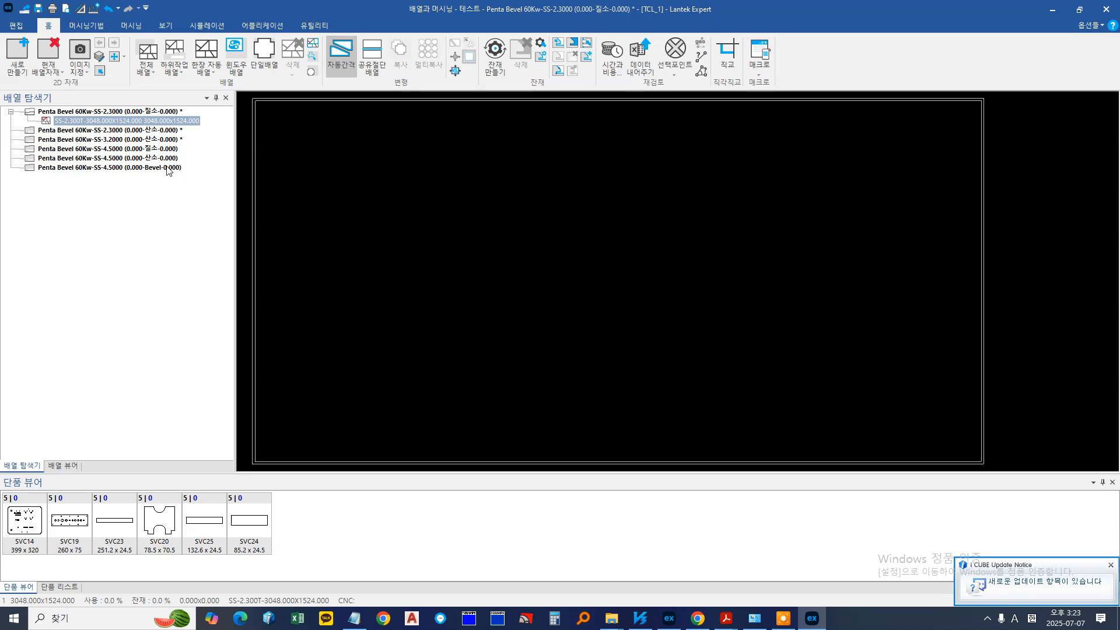
{"action": "right_click", "coordinate": [134, 123]}
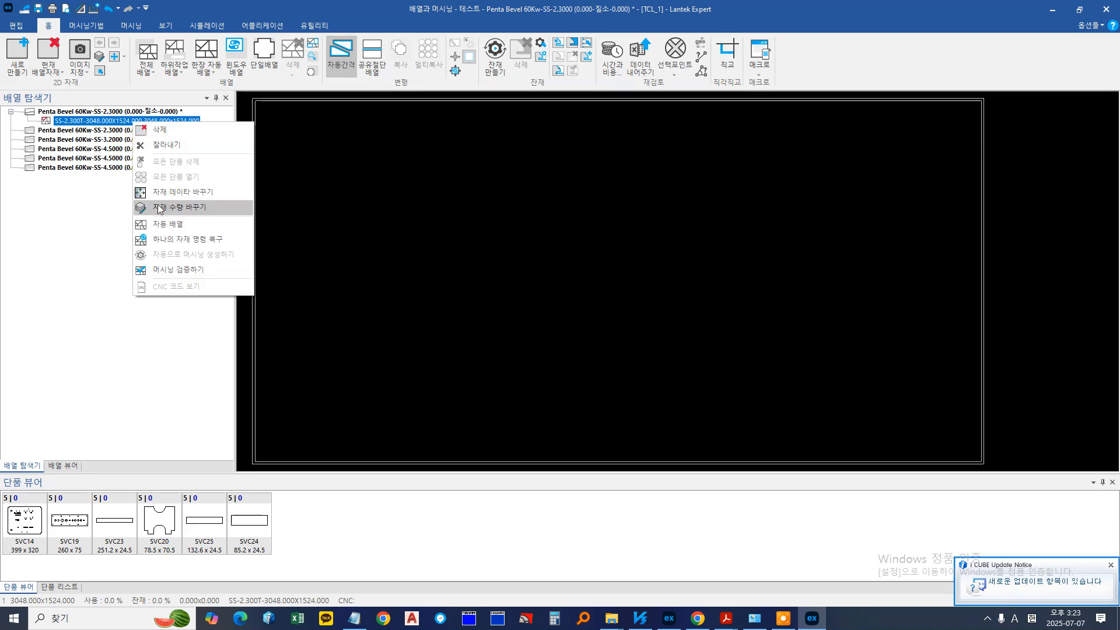
{"action": "left_click", "coordinate": [159, 208]}
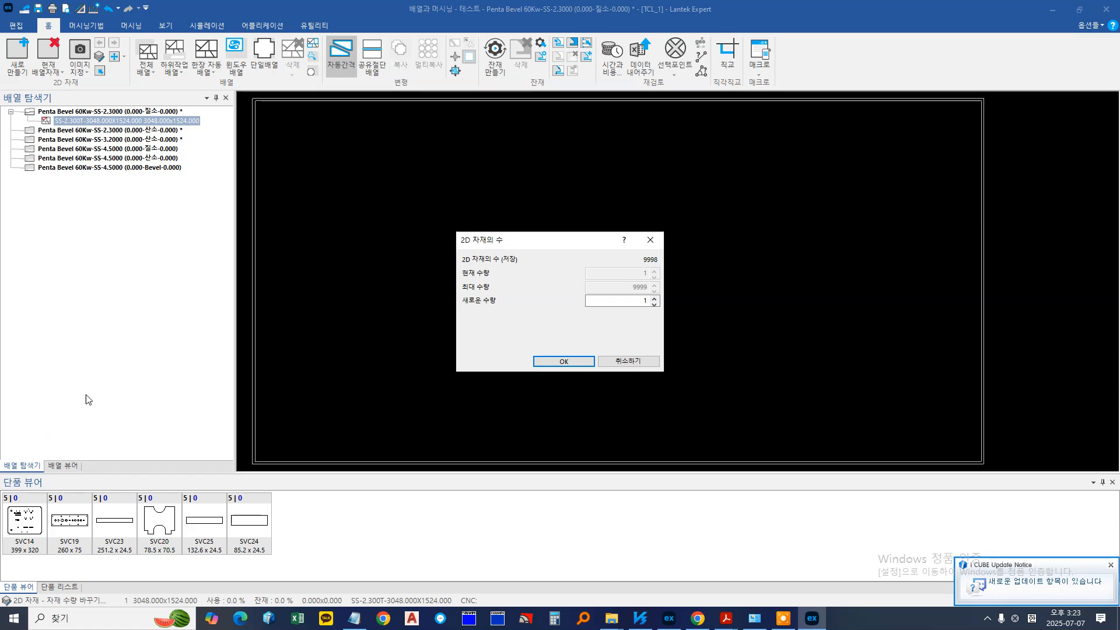
{"action": "left_click", "coordinate": [655, 298]}
{"action": "left_click", "coordinate": [654, 298]}
{"action": "left_click", "coordinate": [655, 298]}
{"action": "left_click", "coordinate": [655, 298]}
{"action": "left_click", "coordinate": [569, 361]}
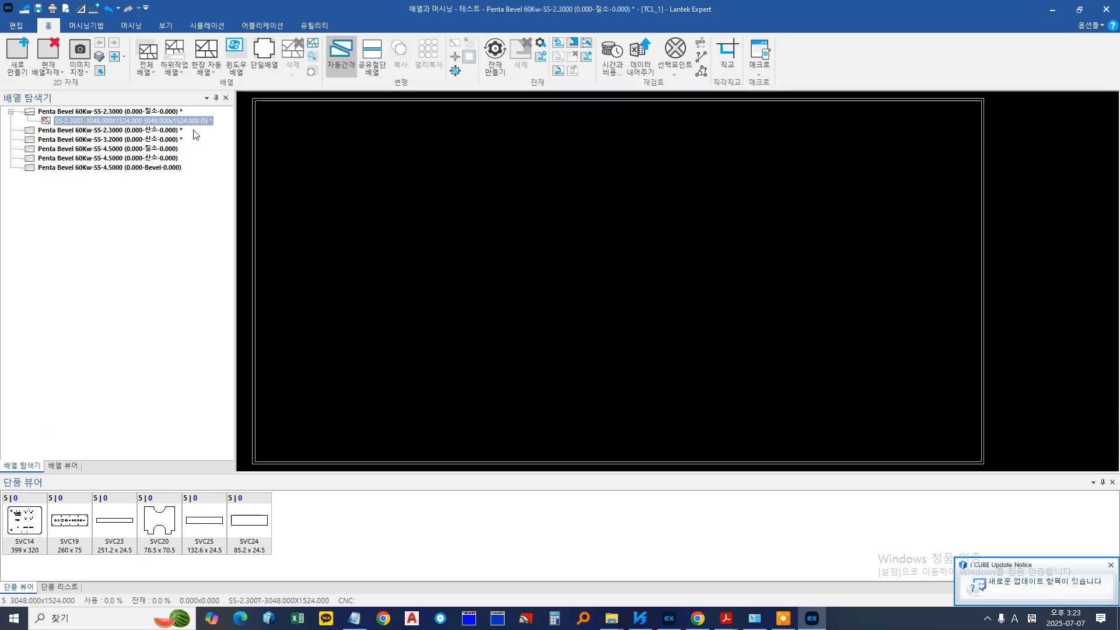
Place part SVC14 in the lower-left corner of the 3048 × 1524 mm sheet
{"action": "left_click", "coordinate": [12, 521]}
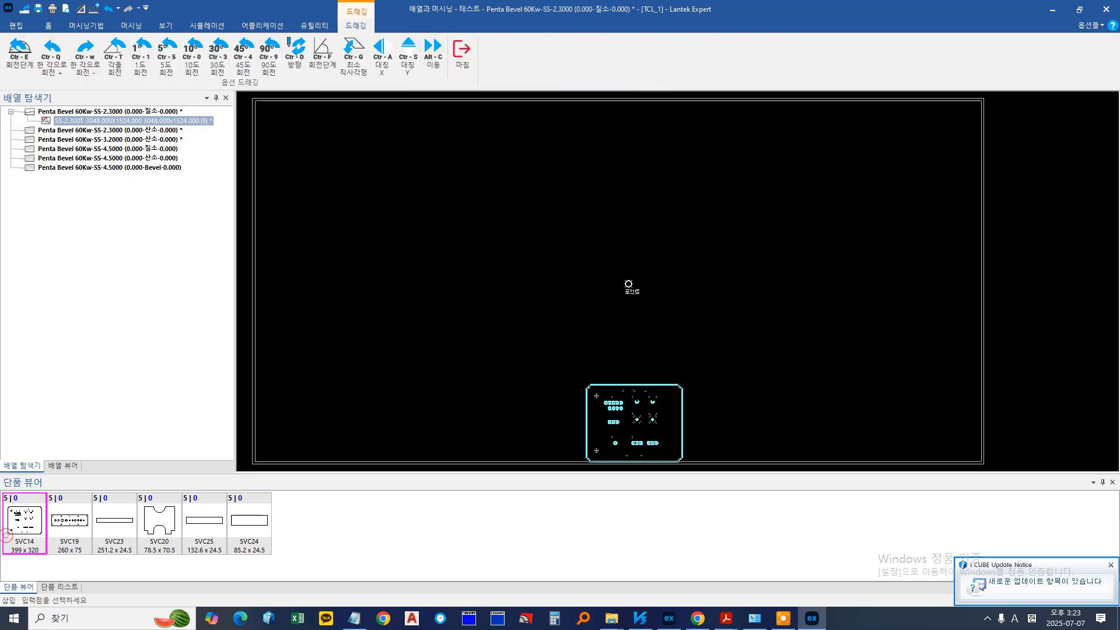
{"action": "left_click", "coordinate": [290, 384]}
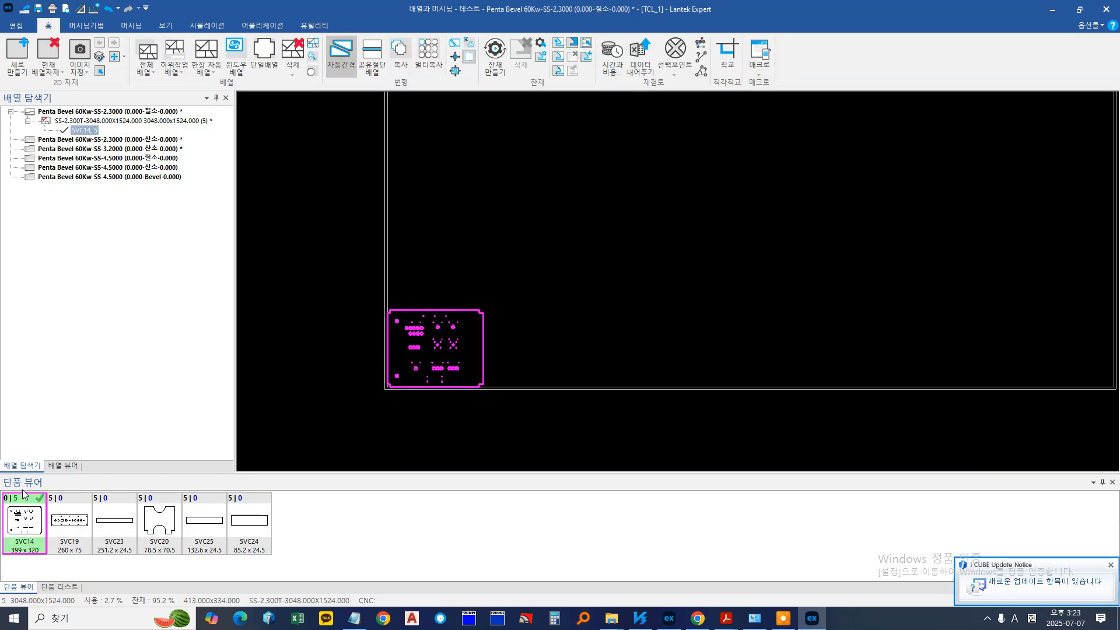
Undo the placement of part SVC14 and the quantity change of the 3048 × 1524 mm sheet in the SS 2.3 mm nitrogen job
{"action": "left_click", "coordinate": [103, 14]}
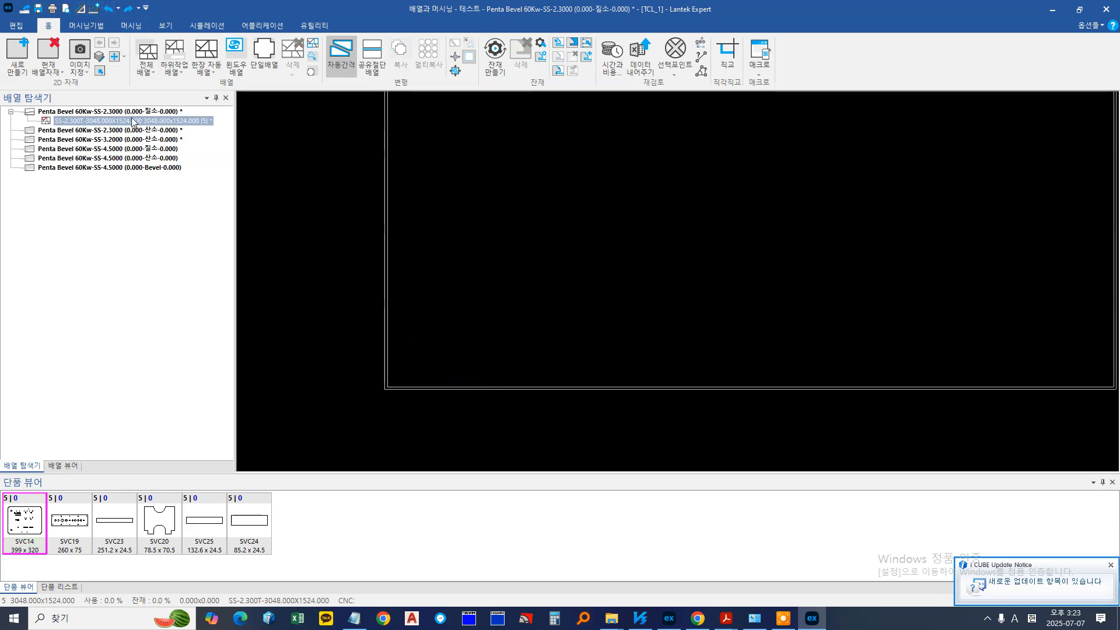
{"action": "left_click", "coordinate": [109, 10]}
{"action": "left_click", "coordinate": [157, 120]}
Compare the sheets and part lists of the SS 2.3 mm nitrogen, SS 2.3 mm oxygen and SS 3.2 mm oxygen jobs
{"action": "key", "text": "Down"}
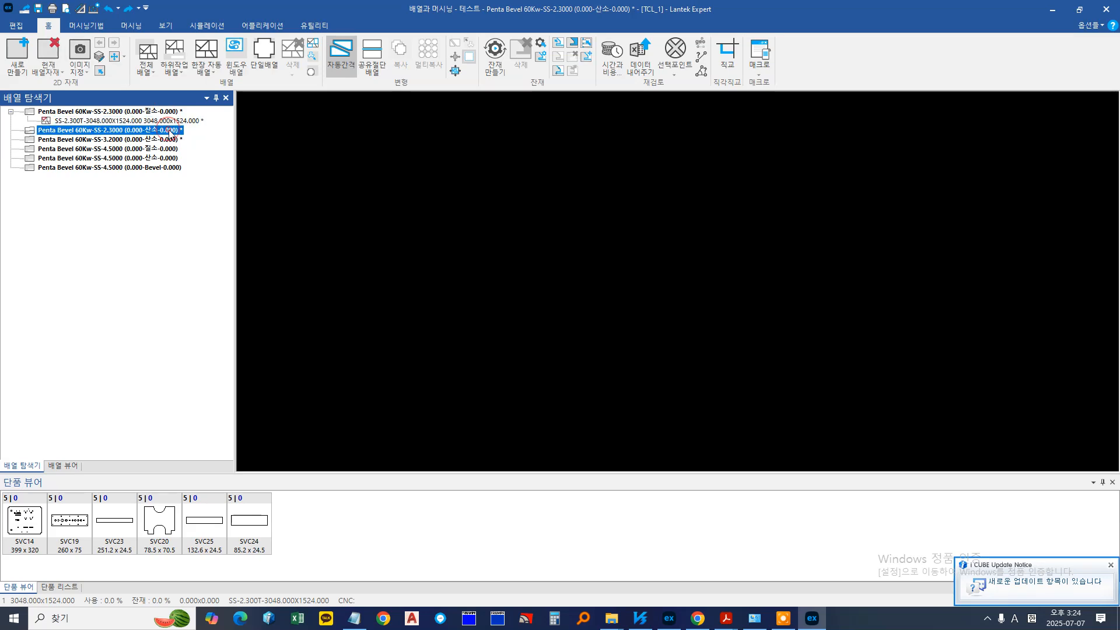
{"action": "left_click", "coordinate": [169, 112]}
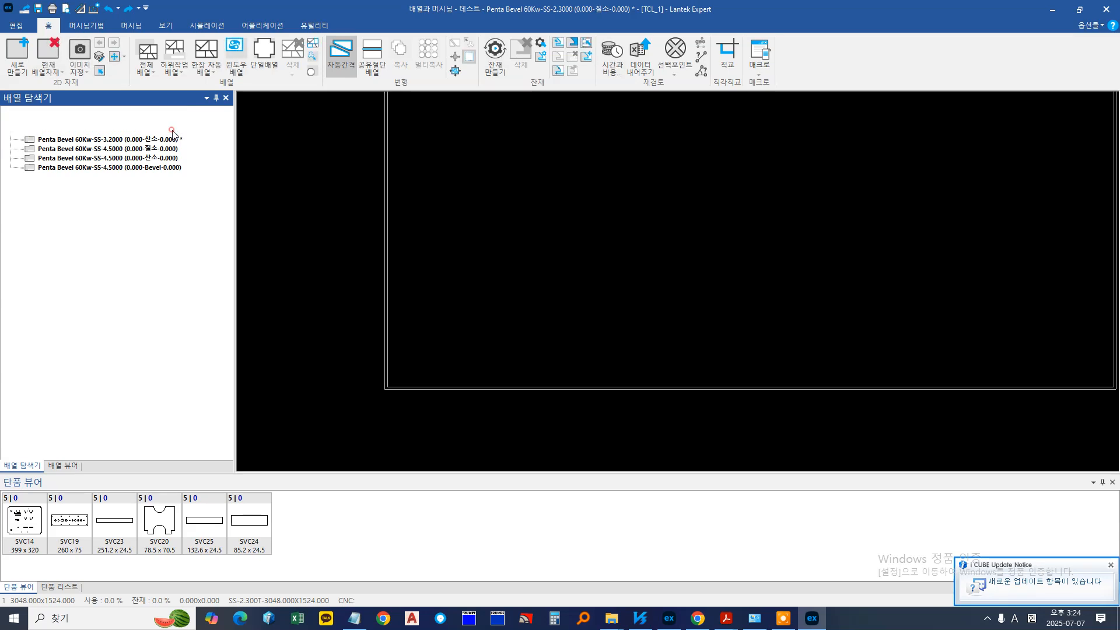
{"action": "key", "text": "Down"}
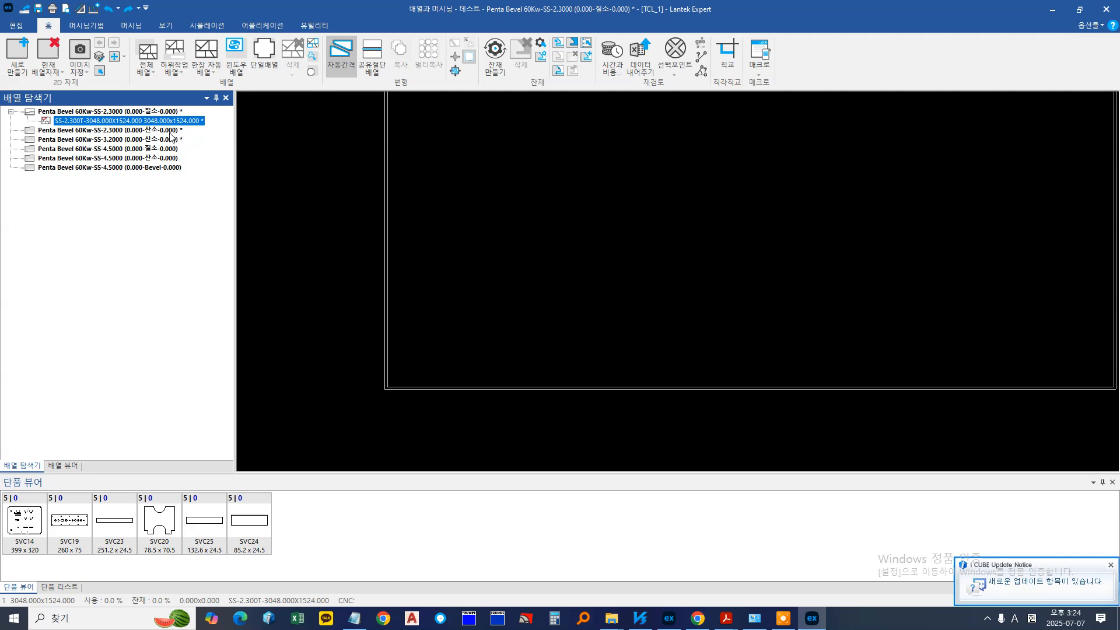
{"action": "key", "text": "Down"}
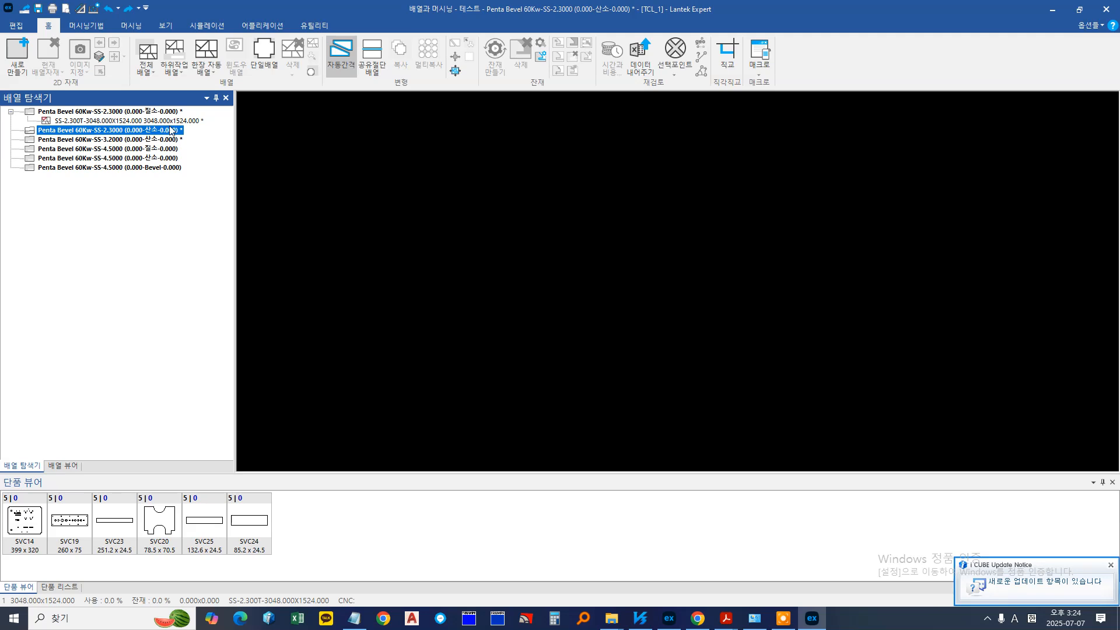
{"action": "left_click", "coordinate": [171, 121]}
{"action": "left_click", "coordinate": [168, 128]}
{"action": "left_click", "coordinate": [169, 120]}
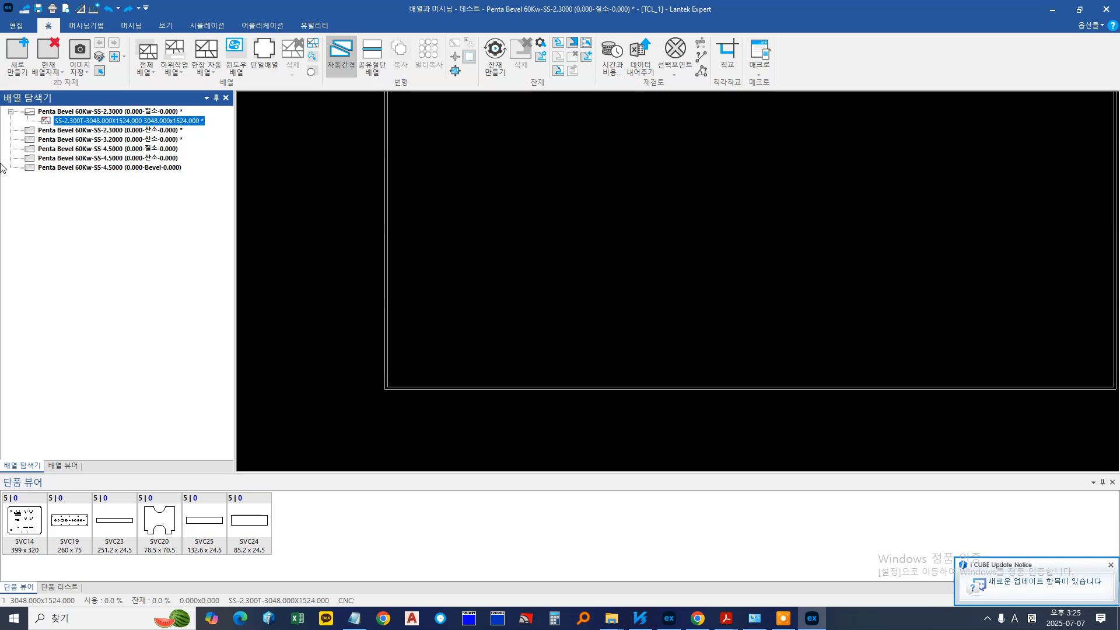
{"action": "left_click", "coordinate": [158, 139]}
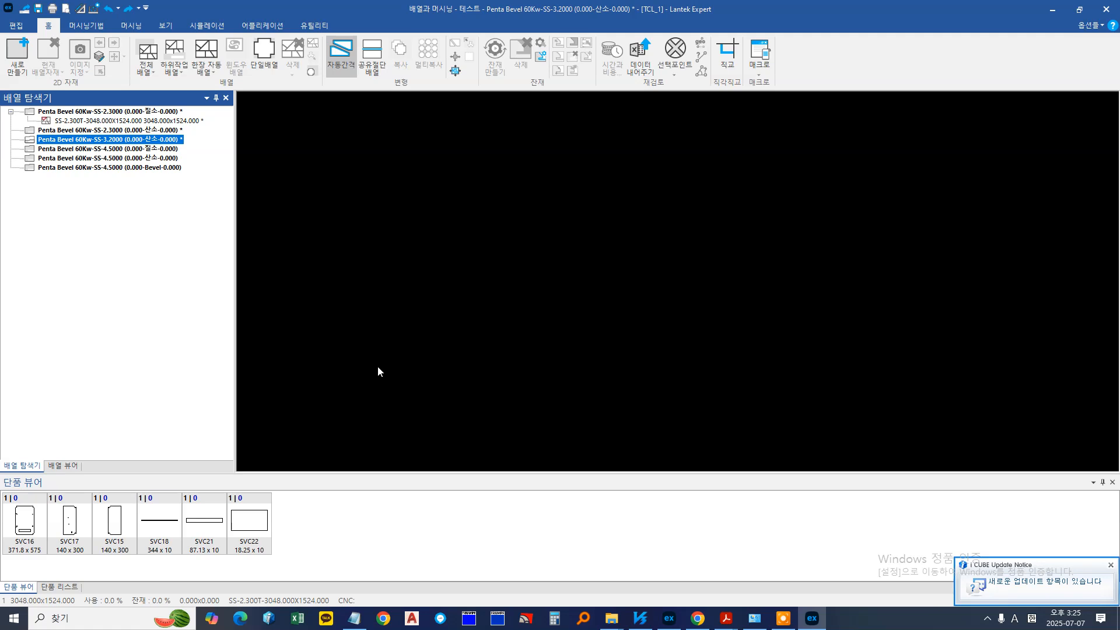
Switch to the order management window and open the 재질-두께별 입력데이터 system settings of the Penta Bevel 60Kw machine
{"action": "left_click", "coordinate": [669, 618]}
{"action": "left_click", "coordinate": [15, 54]}
{"action": "left_click", "coordinate": [625, 356]}
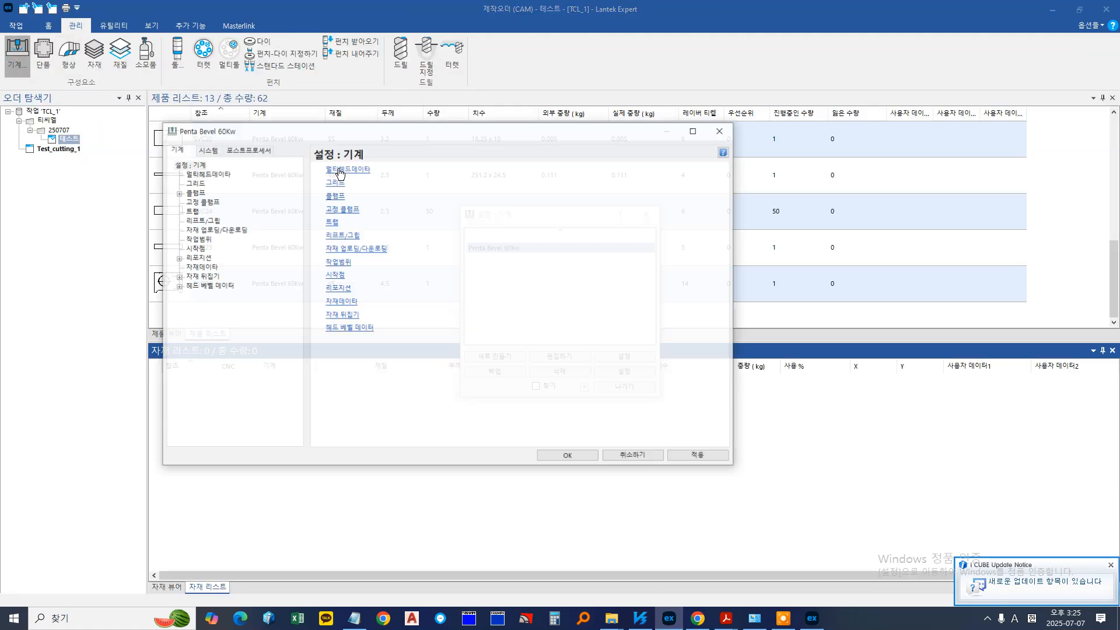
{"action": "left_click", "coordinate": [207, 150]}
{"action": "left_click", "coordinate": [203, 212]}
{"action": "left_click", "coordinate": [231, 222]}
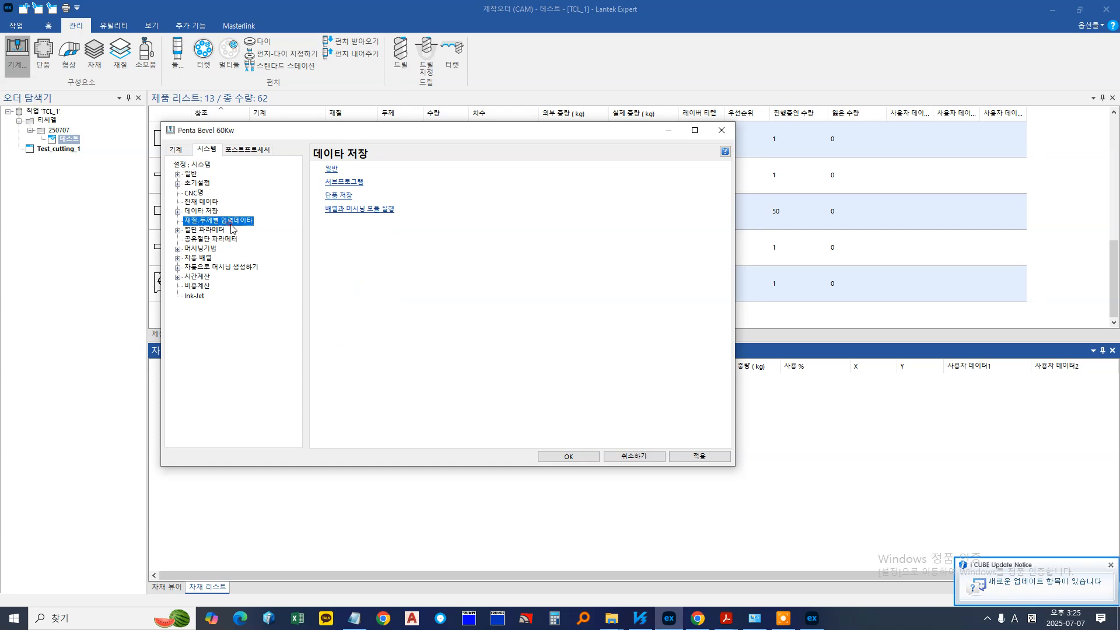
Examine the SS thickness ranges in the material-thickness table, dismiss the machine settings without saving, and return to the nesting window
{"action": "scroll", "coordinate": [464, 324], "scroll_direction": "down", "scroll_amount": 10}
{"action": "scroll", "coordinate": [466, 321], "scroll_direction": "up", "scroll_amount": 3}
{"action": "left_click", "coordinate": [515, 263]}
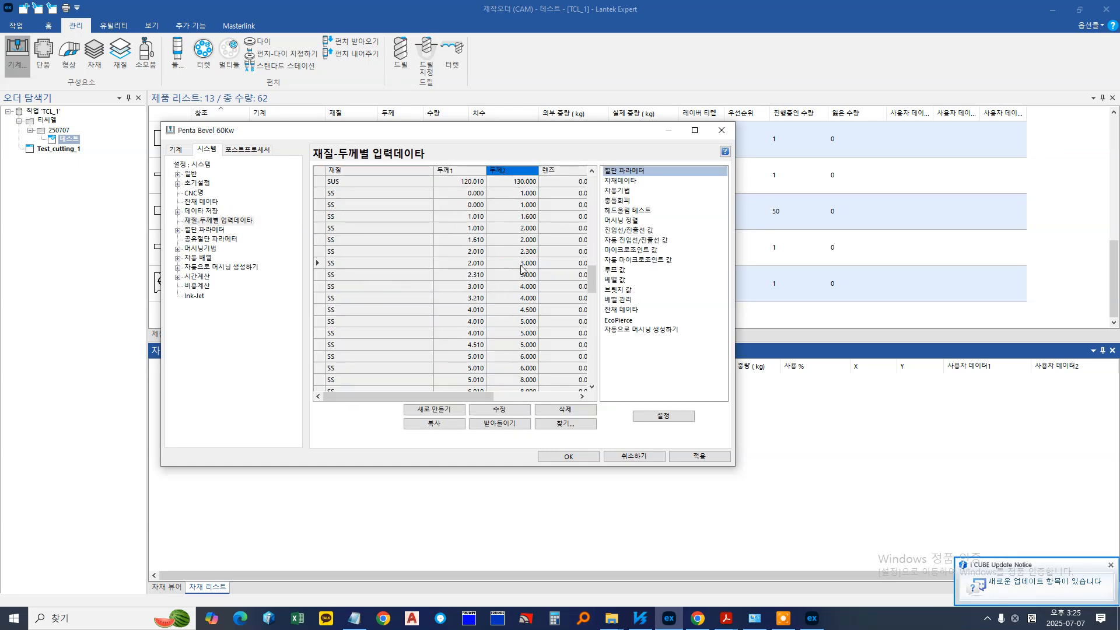
{"action": "left_click", "coordinate": [531, 277]}
{"action": "mouse_move", "coordinate": [464, 397]}
{"action": "left_mouse_down"}
{"action": "mouse_move", "coordinate": [524, 400]}
{"action": "mouse_move", "coordinate": [464, 400]}
{"action": "mouse_move", "coordinate": [481, 394]}
{"action": "left_mouse_up"}
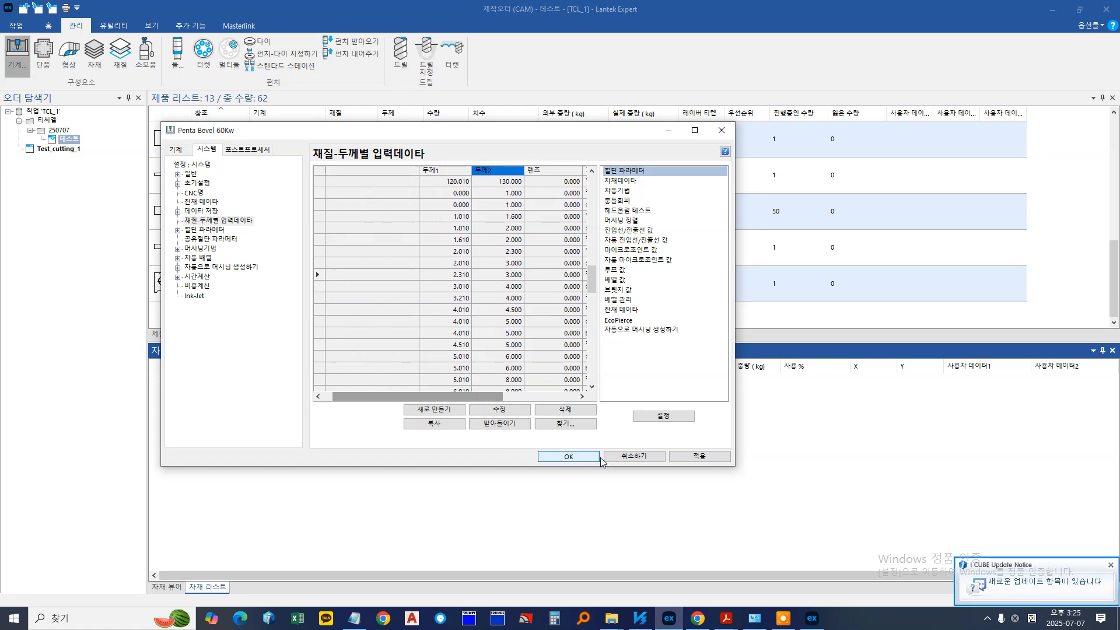
{"action": "left_click", "coordinate": [619, 457]}
{"action": "left_click", "coordinate": [633, 390]}
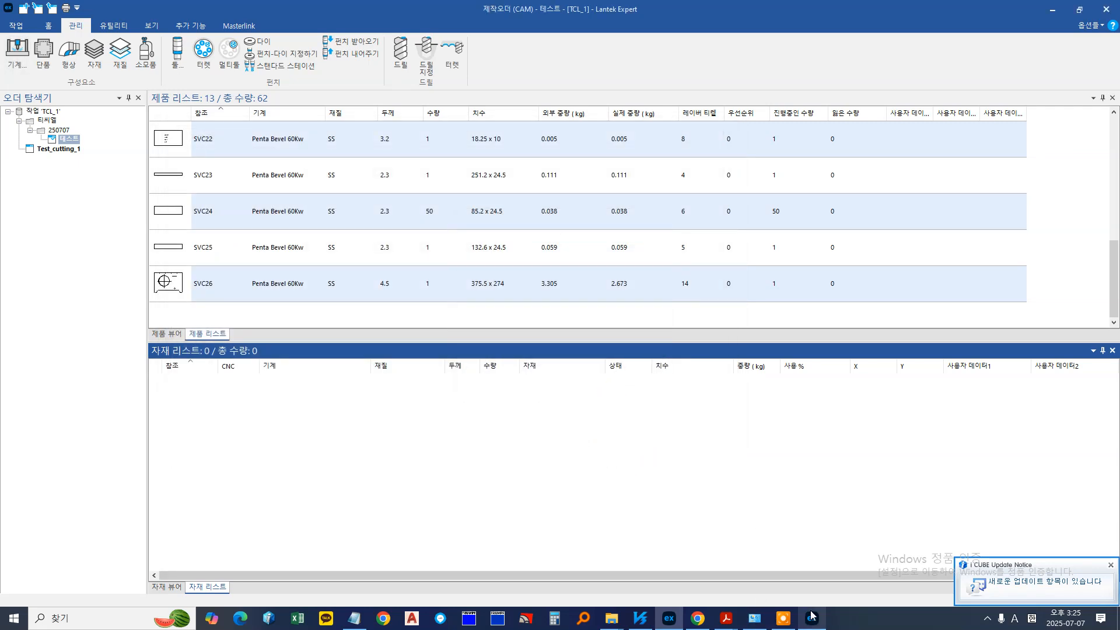
{"action": "left_click", "coordinate": [812, 617]}
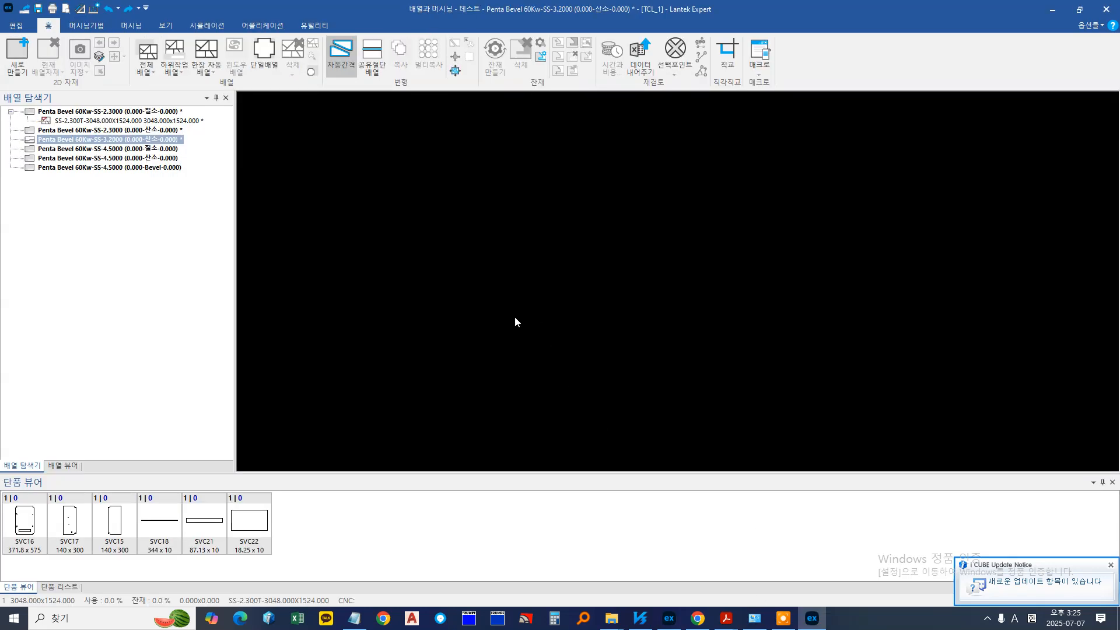
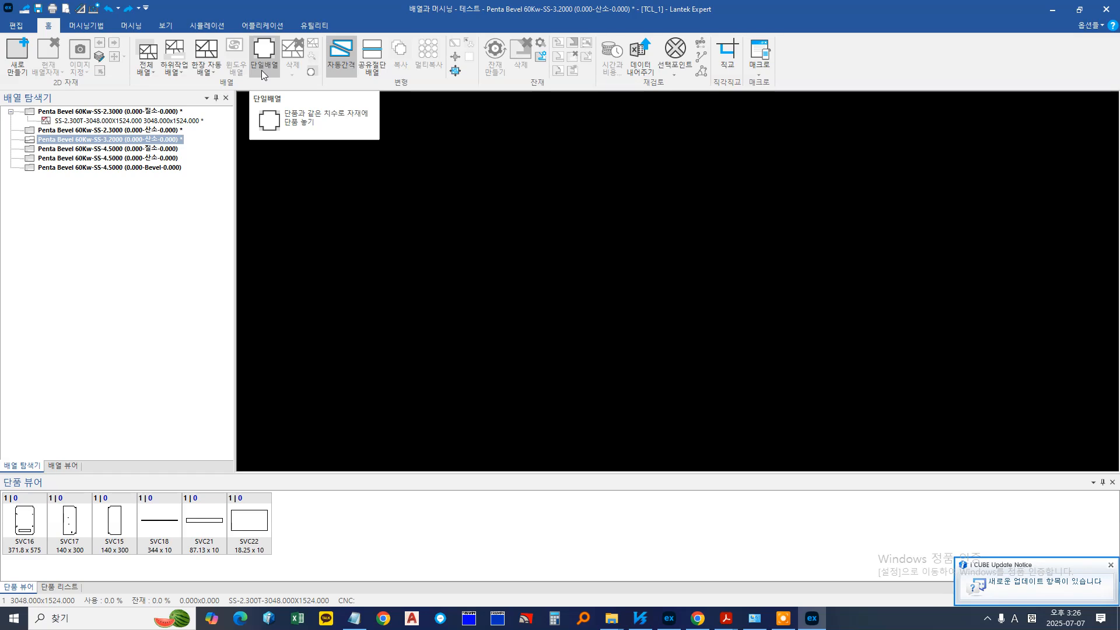
Automatically nest the parts of all jobs in the order and dismiss the update notice
{"action": "left_click", "coordinate": [152, 73]}
{"action": "left_click", "coordinate": [159, 86]}
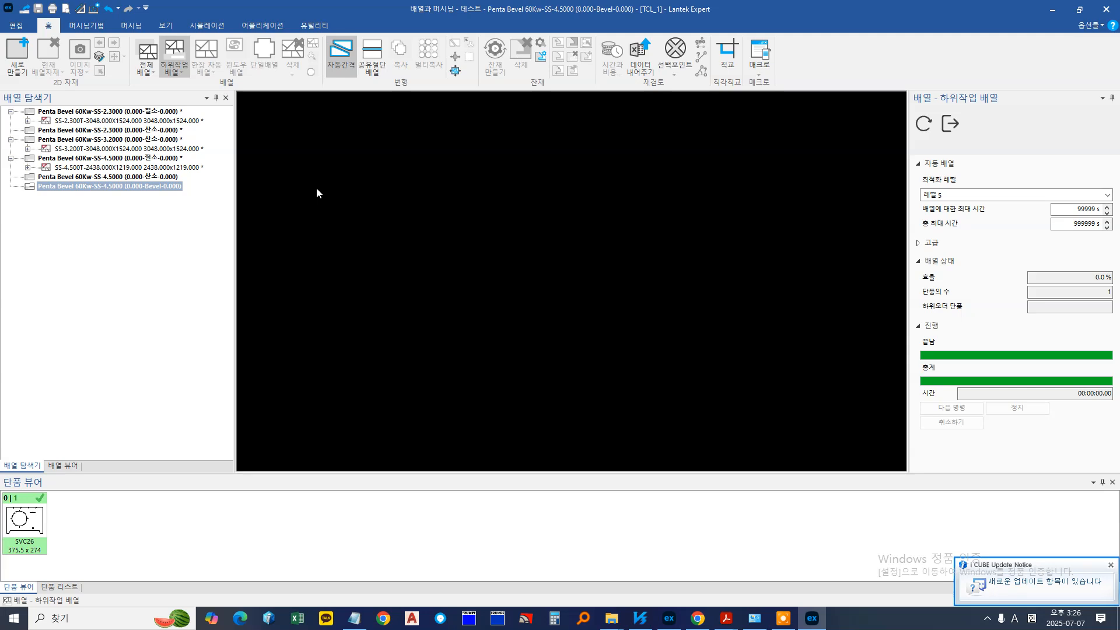
{"action": "left_click", "coordinate": [1111, 565]}
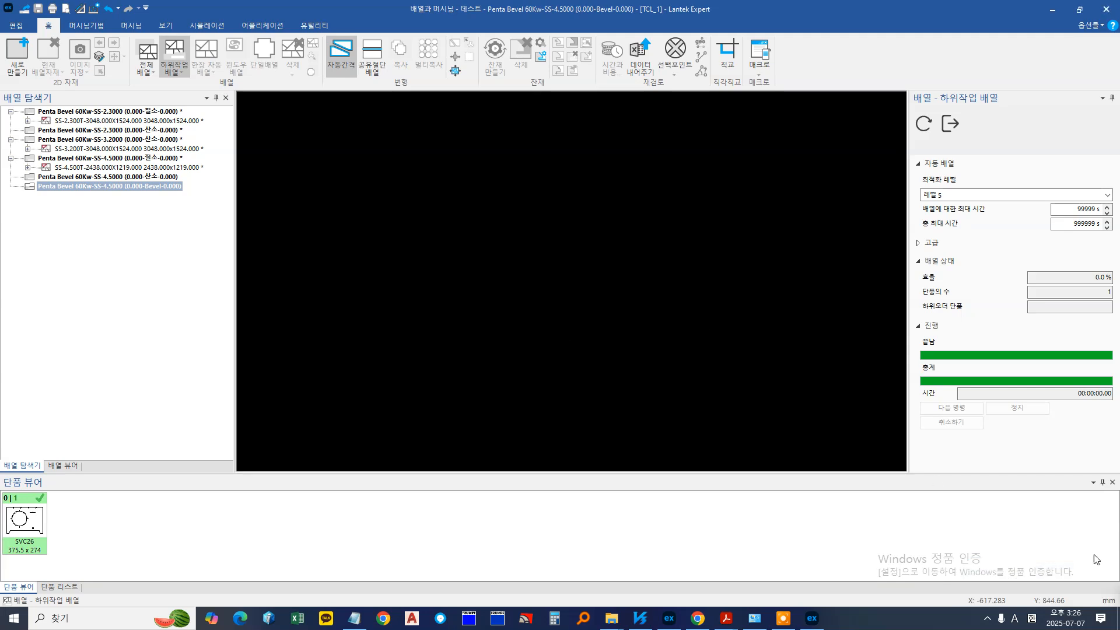
Examine the nested layouts of the SS 2.3 mm, 3.2 mm and 4.5 mm sheets, including the spacing between parts on the 2.3 mm sheet
{"action": "left_click", "coordinate": [154, 121]}
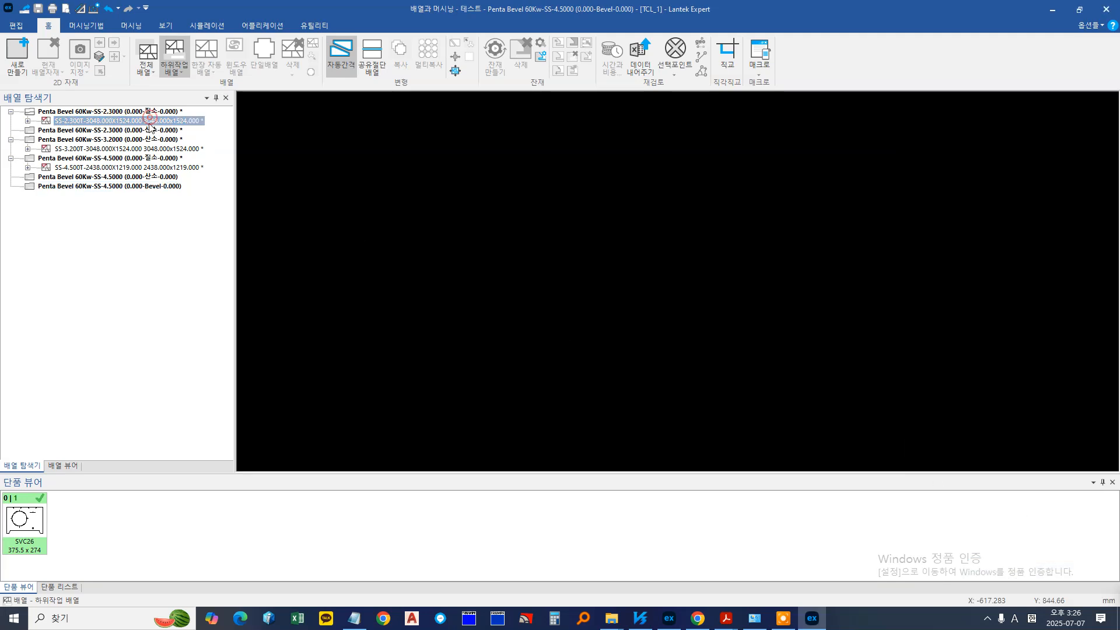
{"action": "left_click", "coordinate": [135, 148]}
{"action": "left_click", "coordinate": [140, 168]}
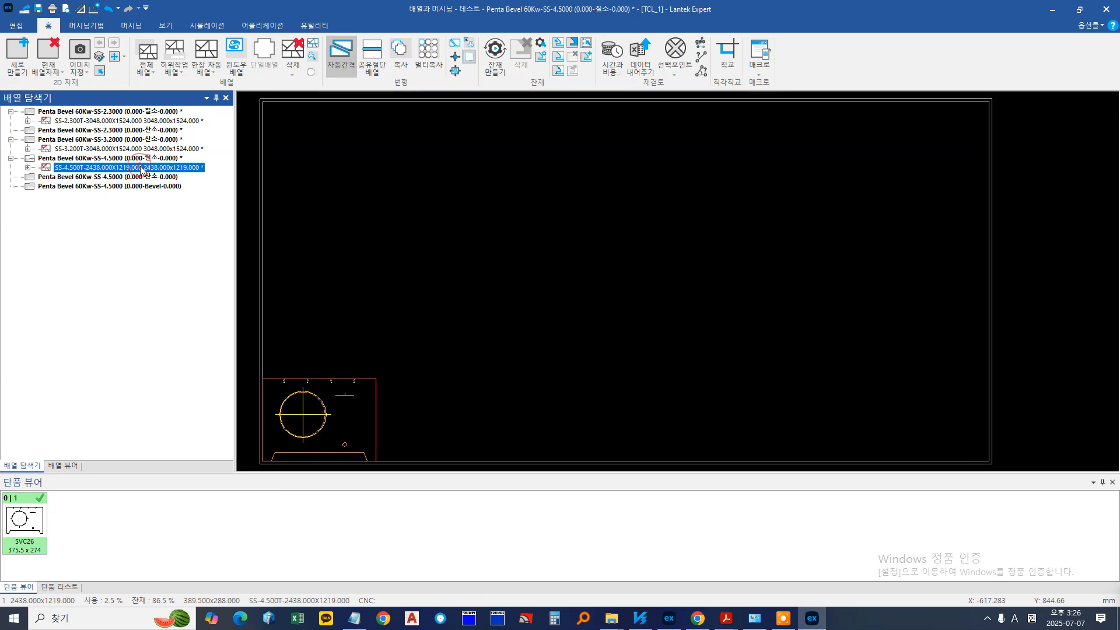
{"action": "left_click", "coordinate": [156, 122]}
{"action": "left_click", "coordinate": [149, 149]}
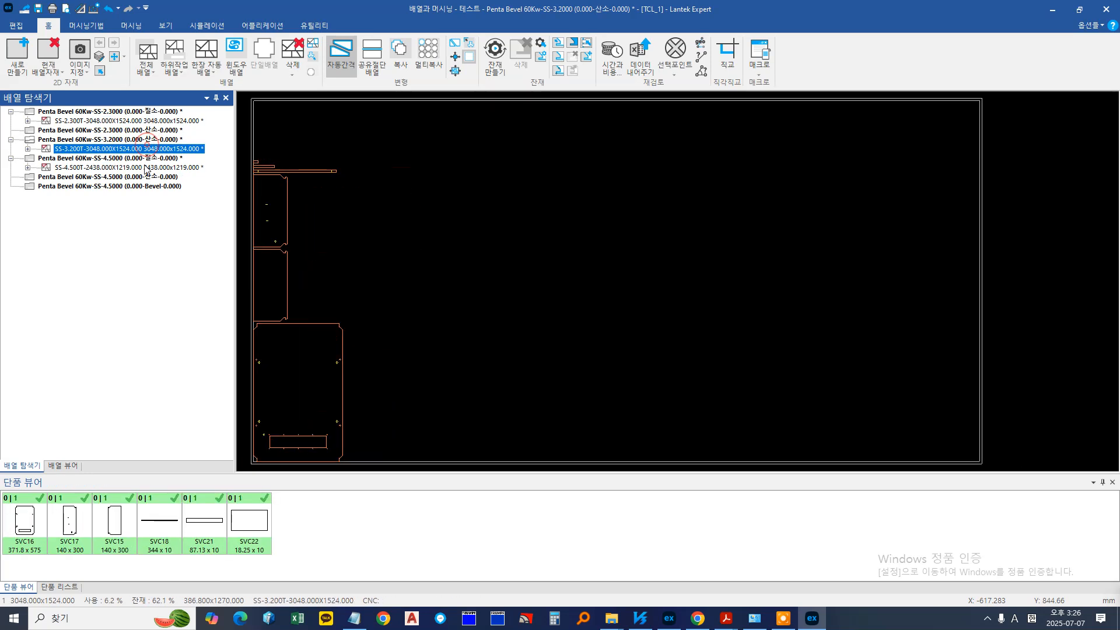
{"action": "left_click", "coordinate": [146, 168]}
{"action": "left_click", "coordinate": [158, 122]}
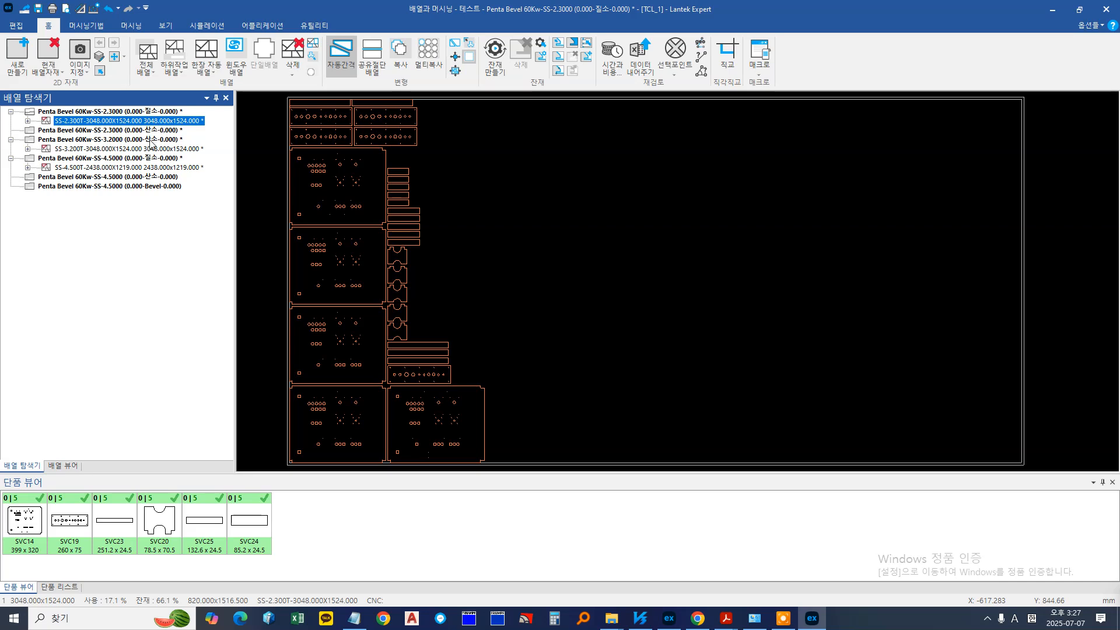
{"action": "left_click", "coordinate": [153, 149]}
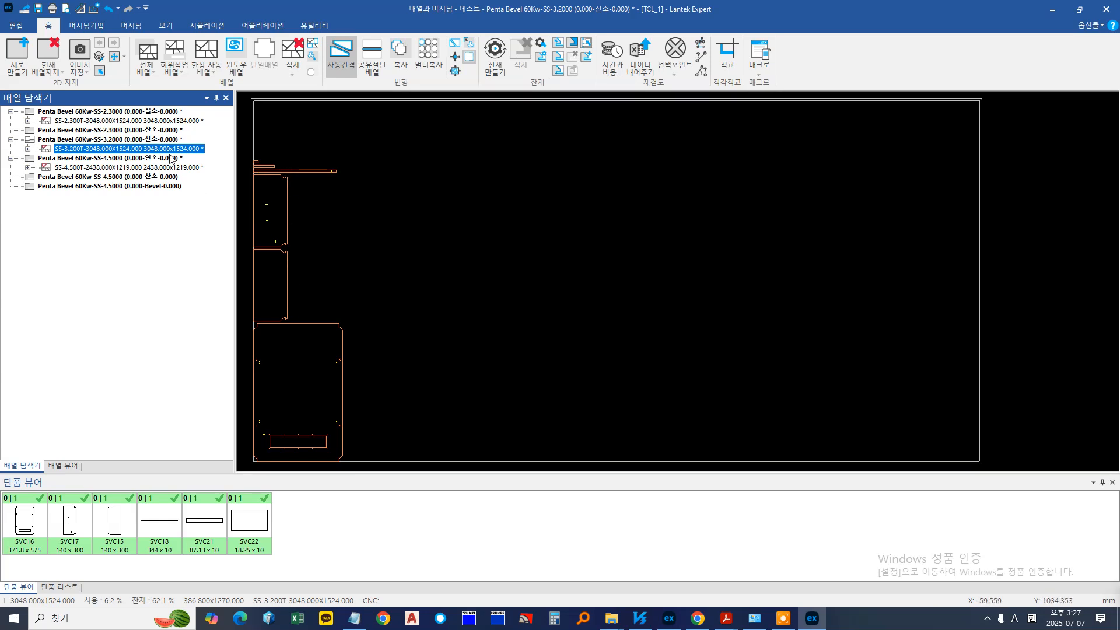
{"action": "left_click", "coordinate": [170, 121]}
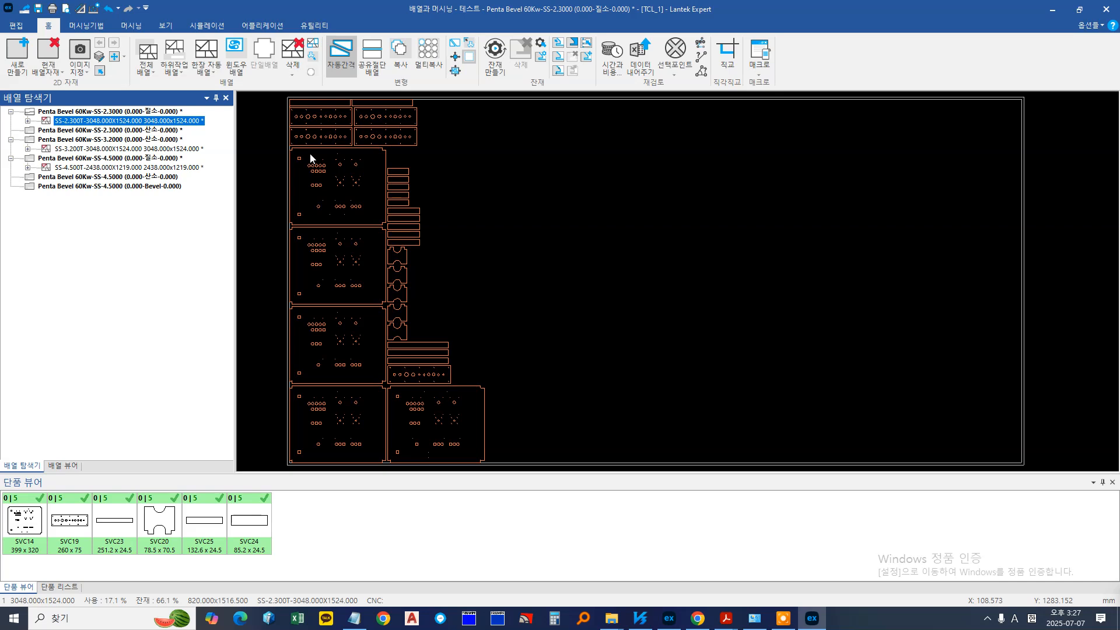
{"action": "scroll", "coordinate": [349, 170], "scroll_direction": "up", "scroll_amount": 5}
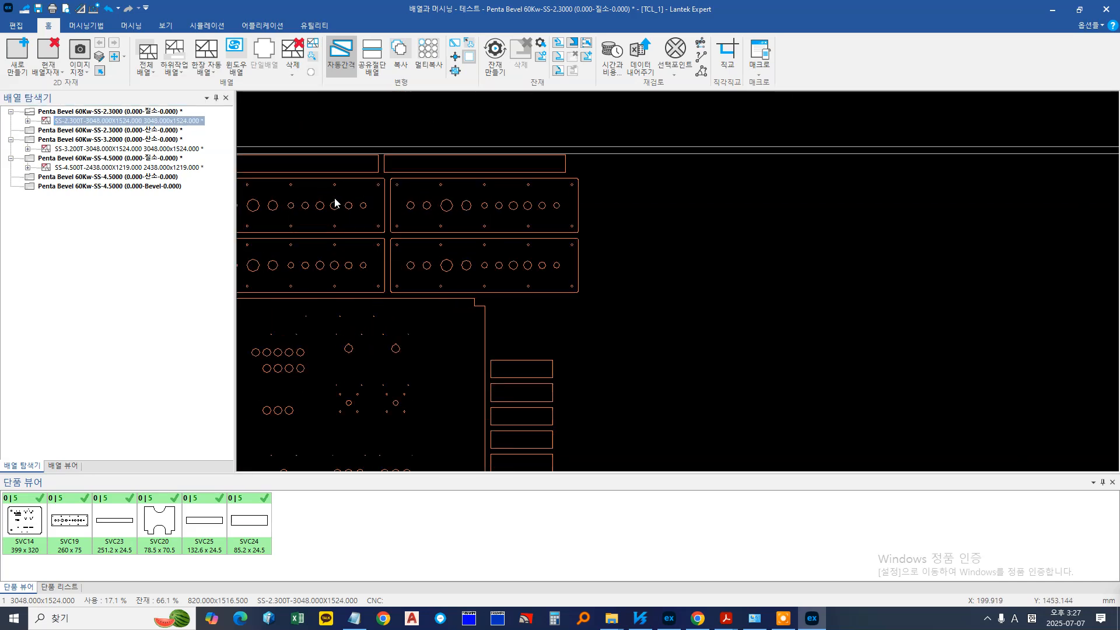
{"action": "scroll", "coordinate": [499, 219], "scroll_direction": "down", "scroll_amount": 1}
{"action": "scroll", "coordinate": [442, 236], "scroll_direction": "up", "scroll_amount": 2}
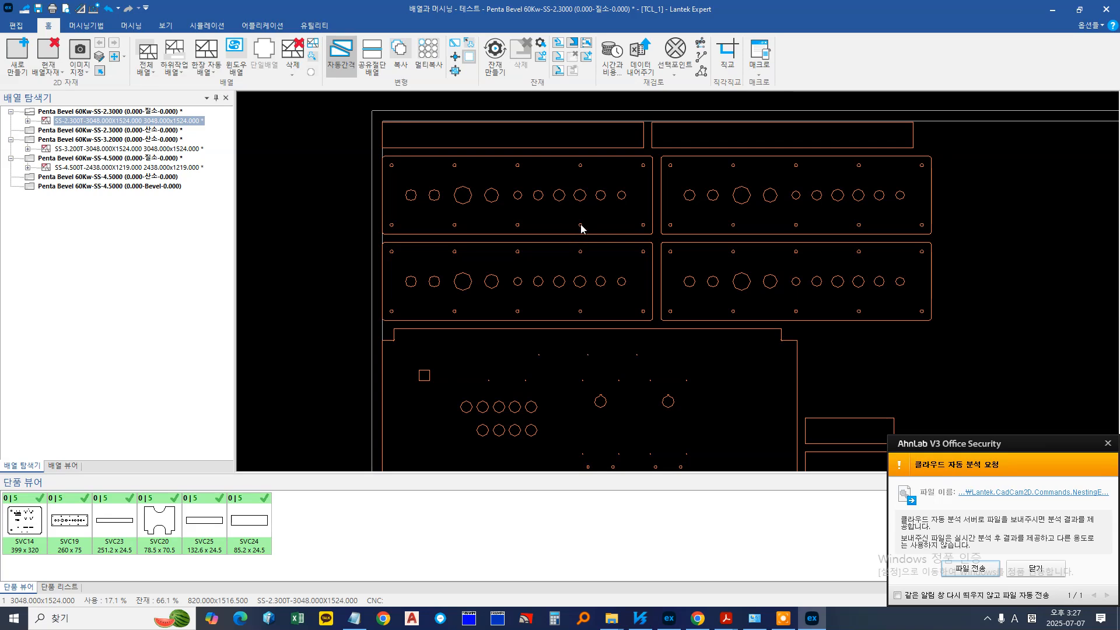
{"action": "scroll", "coordinate": [580, 234], "scroll_direction": "down", "scroll_amount": 4}
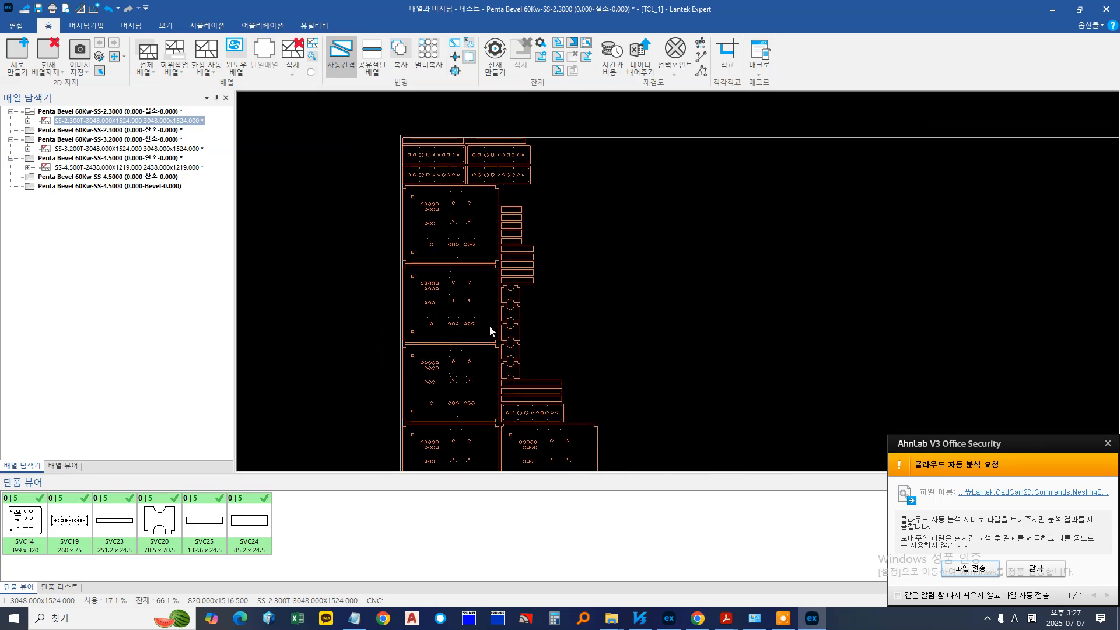
Undo the automatic nesting and rerun it for all jobs with common-cut nesting (공유절단 배열) enabled
{"action": "left_click", "coordinate": [115, 10]}
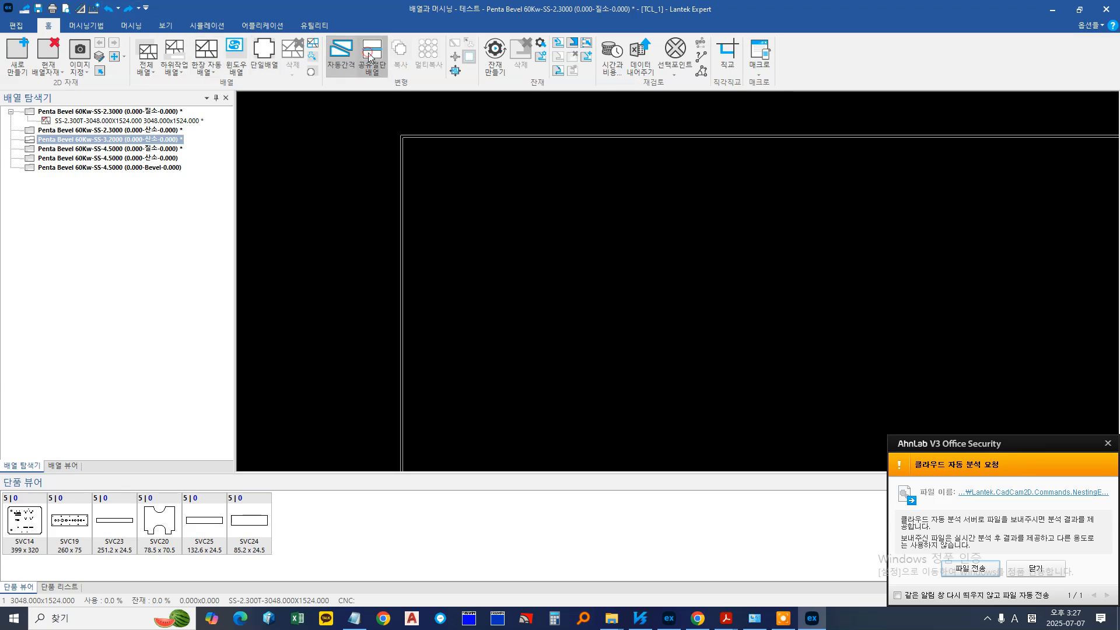
{"action": "left_click", "coordinate": [149, 50]}
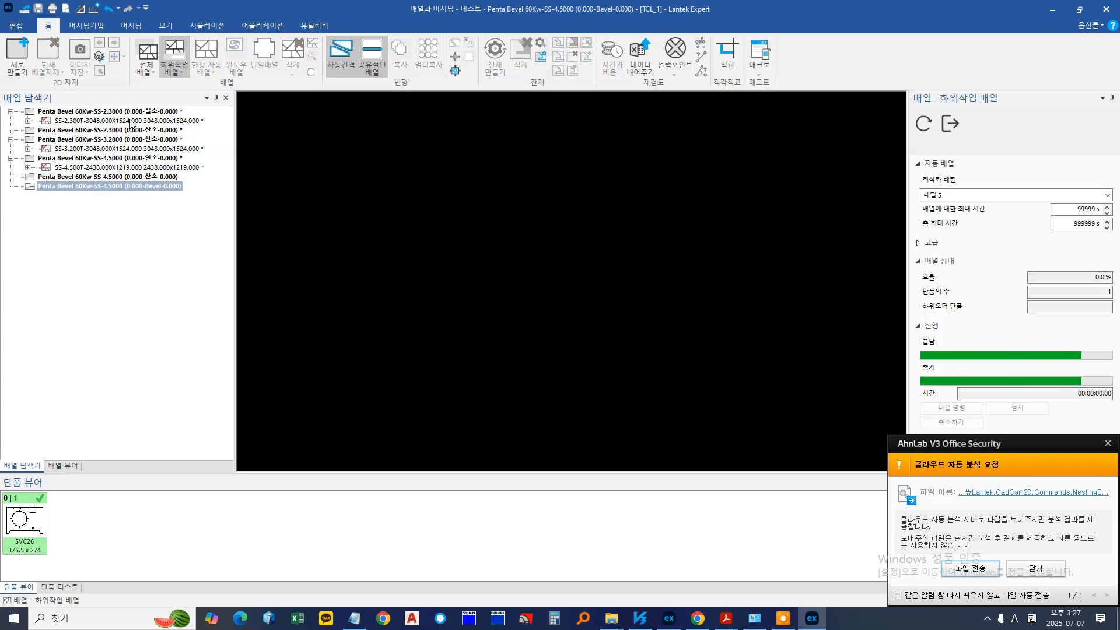
Examine the shared cutting edges between adjacent parts in the new layout of the SS 2.3 mm nitrogen sheet
{"action": "left_click", "coordinate": [132, 121]}
{"action": "scroll", "coordinate": [345, 229], "scroll_direction": "up", "scroll_amount": 6}
{"action": "scroll", "coordinate": [391, 221], "scroll_direction": "down", "scroll_amount": 5}
{"action": "scroll", "coordinate": [401, 317], "scroll_direction": "up", "scroll_amount": 3}
{"action": "scroll", "coordinate": [427, 342], "scroll_direction": "down", "scroll_amount": 6}
{"action": "scroll", "coordinate": [420, 370], "scroll_direction": "up", "scroll_amount": 6}
{"action": "scroll", "coordinate": [428, 367], "scroll_direction": "up", "scroll_amount": 4}
{"action": "scroll", "coordinate": [418, 353], "scroll_direction": "down", "scroll_amount": 1}
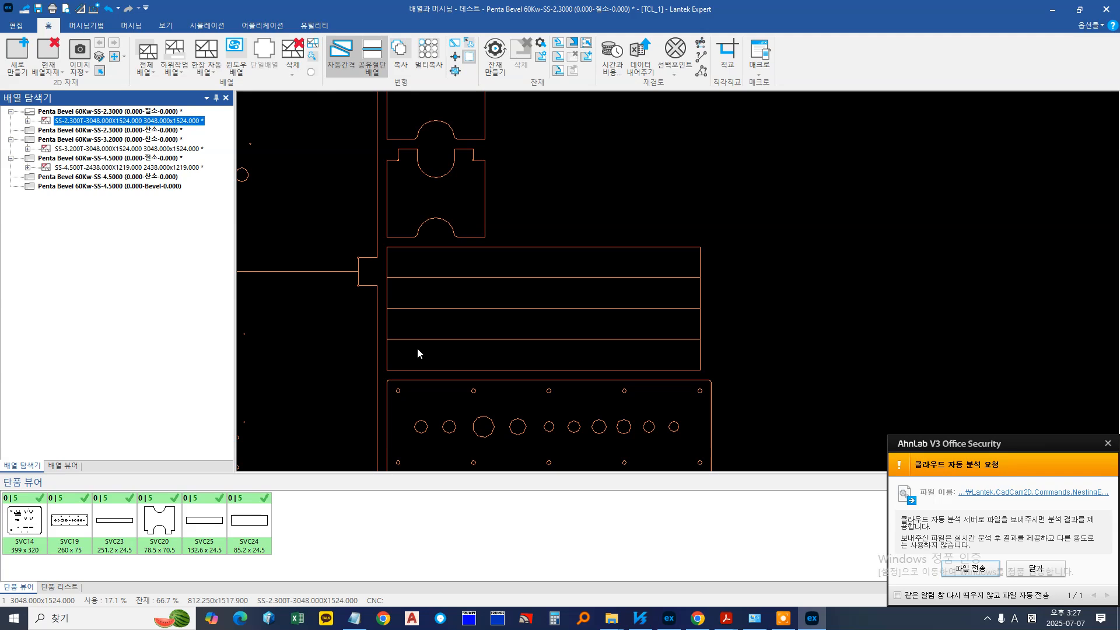
{"action": "scroll", "coordinate": [617, 283], "scroll_direction": "up", "scroll_amount": 6}
{"action": "scroll", "coordinate": [646, 317], "scroll_direction": "down", "scroll_amount": 5}
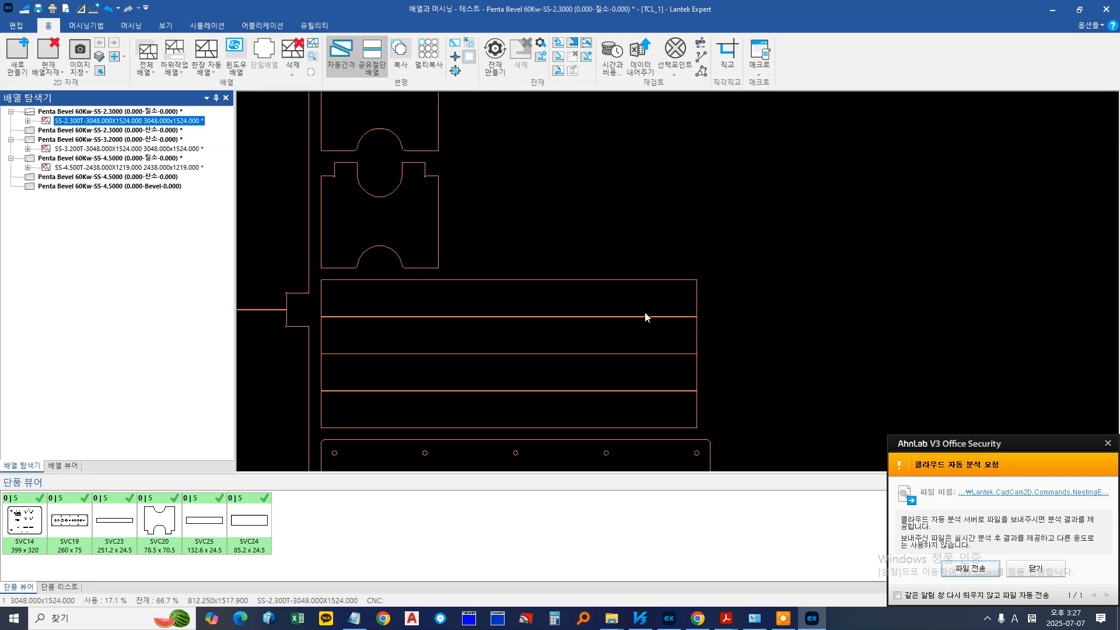
{"action": "scroll", "coordinate": [530, 282], "scroll_direction": "up", "scroll_amount": 3}
{"action": "scroll", "coordinate": [535, 332], "scroll_direction": "down", "scroll_amount": 4}
{"action": "scroll", "coordinate": [525, 331], "scroll_direction": "up", "scroll_amount": 3}
{"action": "scroll", "coordinate": [525, 330], "scroll_direction": "up", "scroll_amount": 1}
{"action": "middle_click_drag", "start_coordinate": [495, 230], "coordinate": [505, 343]}
{"action": "scroll", "coordinate": [503, 344], "scroll_direction": "down", "scroll_amount": 1}
{"action": "scroll", "coordinate": [446, 236], "scroll_direction": "up", "scroll_amount": 2}
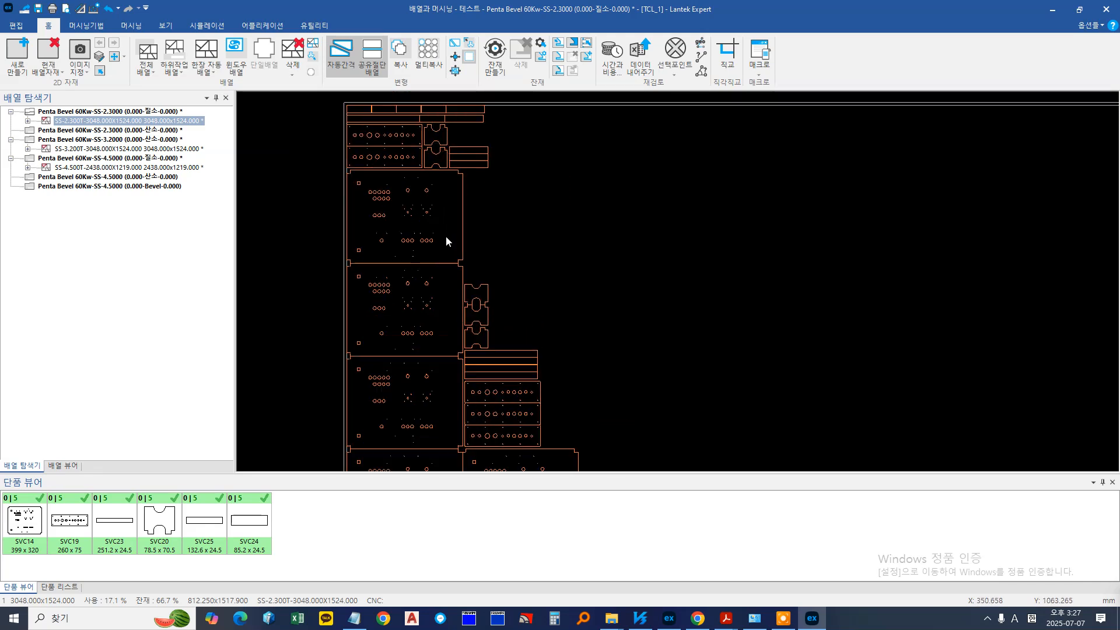
{"action": "middle_click_drag", "start_coordinate": [504, 291], "coordinate": [487, 307]}
Examine the part edges and gaps in the common-cut layout of the SS 3.2 mm sheet
{"action": "left_click", "coordinate": [168, 151]}
{"action": "scroll", "coordinate": [438, 275], "scroll_direction": "down", "scroll_amount": 2}
{"action": "scroll", "coordinate": [420, 192], "scroll_direction": "up", "scroll_amount": 5}
{"action": "scroll", "coordinate": [426, 198], "scroll_direction": "up", "scroll_amount": 8}
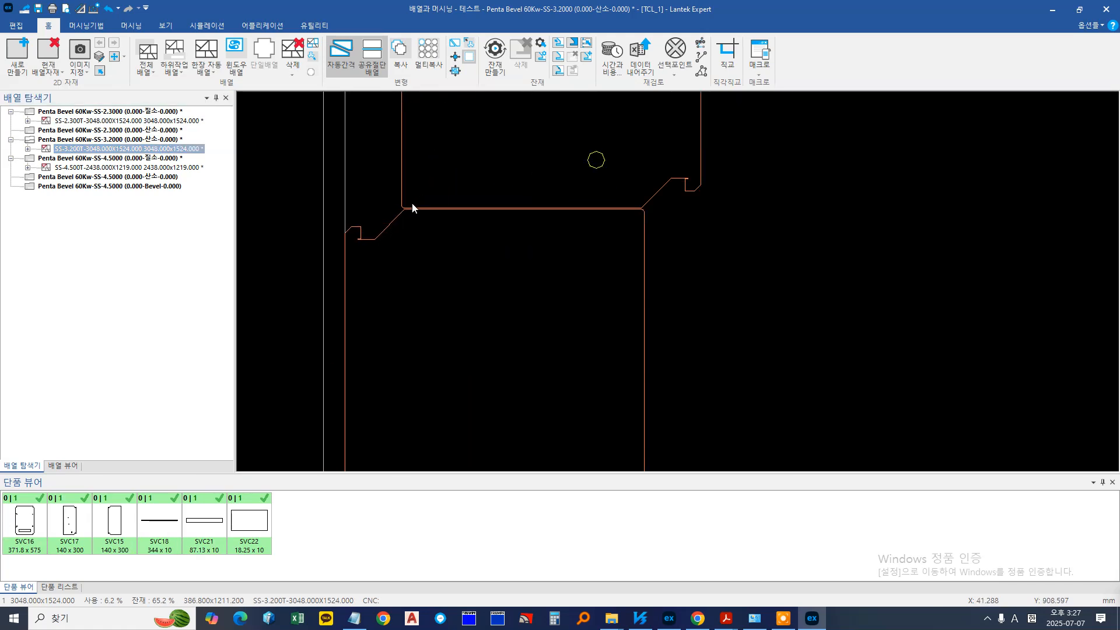
{"action": "scroll", "coordinate": [539, 261], "scroll_direction": "down", "scroll_amount": 3}
{"action": "scroll", "coordinate": [683, 238], "scroll_direction": "up", "scroll_amount": 5}
{"action": "scroll", "coordinate": [671, 251], "scroll_direction": "down", "scroll_amount": 3}
{"action": "scroll", "coordinate": [581, 314], "scroll_direction": "up", "scroll_amount": 5}
{"action": "scroll", "coordinate": [895, 280], "scroll_direction": "up", "scroll_amount": 2}
{"action": "scroll", "coordinate": [601, 243], "scroll_direction": "up", "scroll_amount": 5}
{"action": "scroll", "coordinate": [557, 230], "scroll_direction": "up", "scroll_amount": 2}
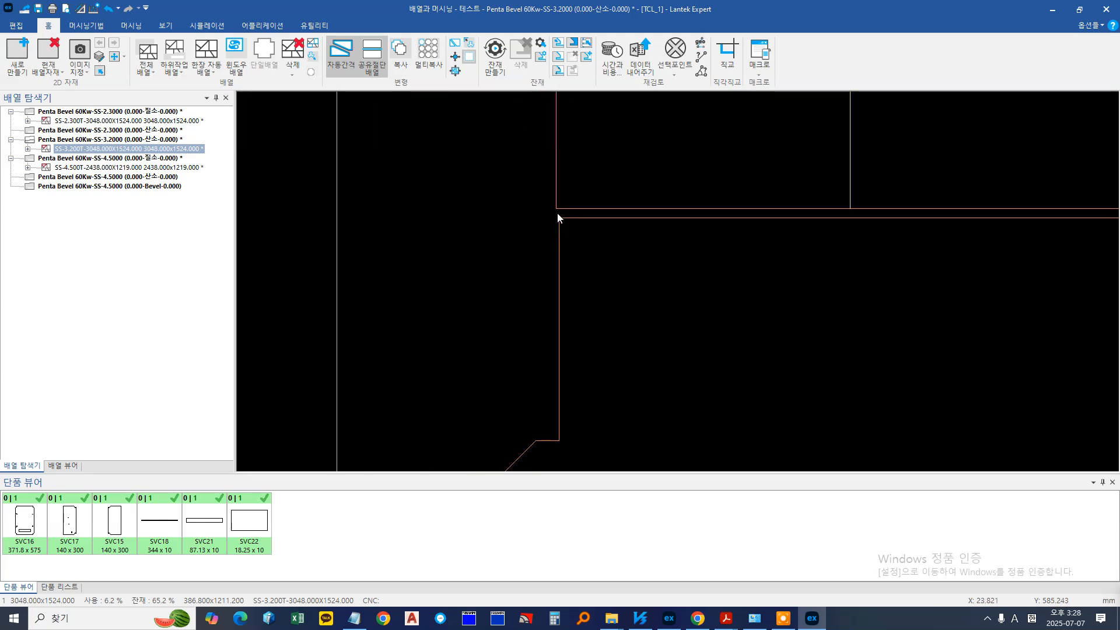
{"action": "scroll", "coordinate": [556, 222], "scroll_direction": "down", "scroll_amount": 3}
{"action": "scroll", "coordinate": [709, 227], "scroll_direction": "down", "scroll_amount": 2}
{"action": "scroll", "coordinate": [795, 226], "scroll_direction": "up", "scroll_amount": 2}
{"action": "scroll", "coordinate": [816, 214], "scroll_direction": "up", "scroll_amount": 3}
{"action": "scroll", "coordinate": [695, 231], "scroll_direction": "down", "scroll_amount": 4}
{"action": "scroll", "coordinate": [551, 212], "scroll_direction": "up", "scroll_amount": 3}
{"action": "scroll", "coordinate": [551, 211], "scroll_direction": "down", "scroll_amount": 2}
{"action": "scroll", "coordinate": [641, 225], "scroll_direction": "up", "scroll_amount": 3}
{"action": "scroll", "coordinate": [645, 226], "scroll_direction": "down", "scroll_amount": 2}
{"action": "scroll", "coordinate": [327, 229], "scroll_direction": "up", "scroll_amount": 5}
{"action": "scroll", "coordinate": [322, 218], "scroll_direction": "up", "scroll_amount": 4}
{"action": "middle_click_drag", "start_coordinate": [322, 218], "coordinate": [520, 223]}
{"action": "scroll", "coordinate": [476, 231], "scroll_direction": "up", "scroll_amount": 3}
{"action": "scroll", "coordinate": [511, 232], "scroll_direction": "down", "scroll_amount": 5}
{"action": "scroll", "coordinate": [513, 242], "scroll_direction": "down", "scroll_amount": 4}
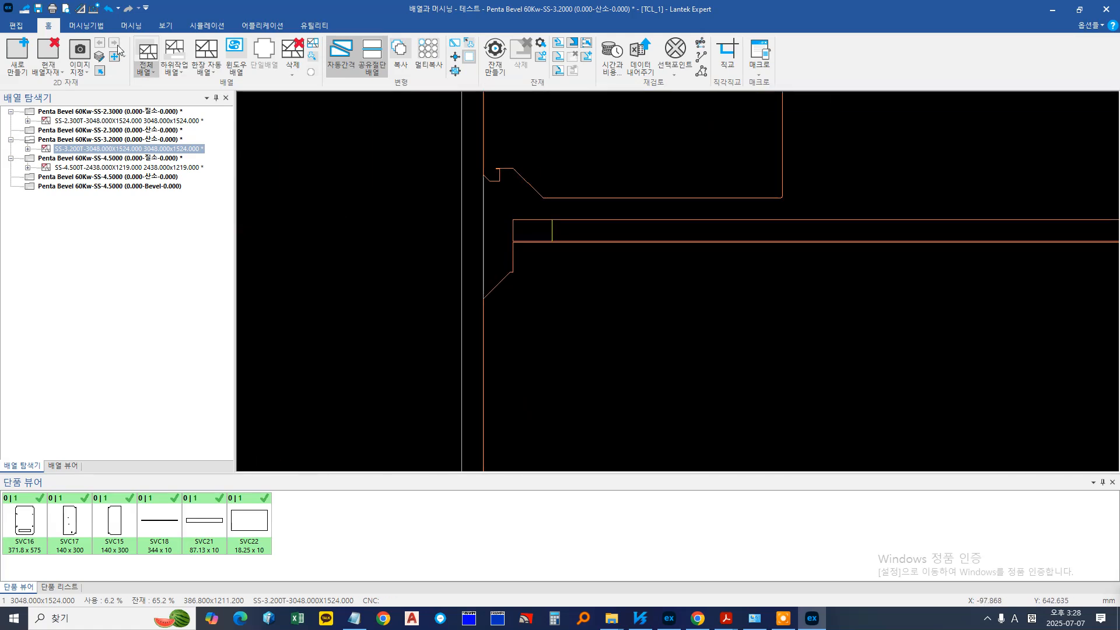
Review the common-cut parameters (공유절단 파라메터) in the system settings without changing them
{"action": "left_click", "coordinate": [88, 8]}
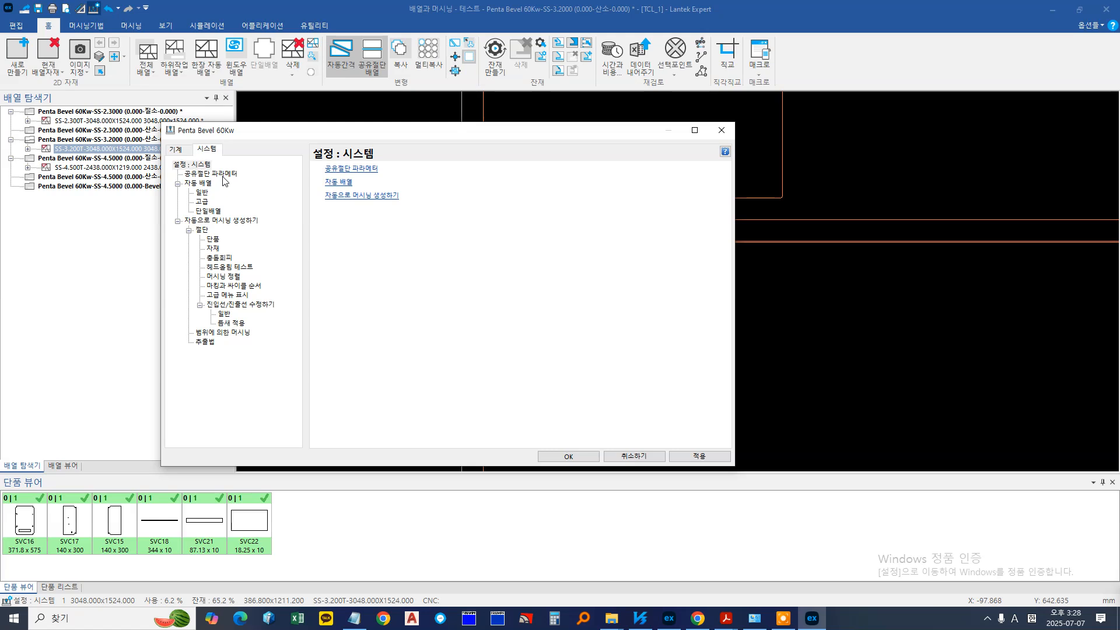
{"action": "left_click", "coordinate": [216, 174]}
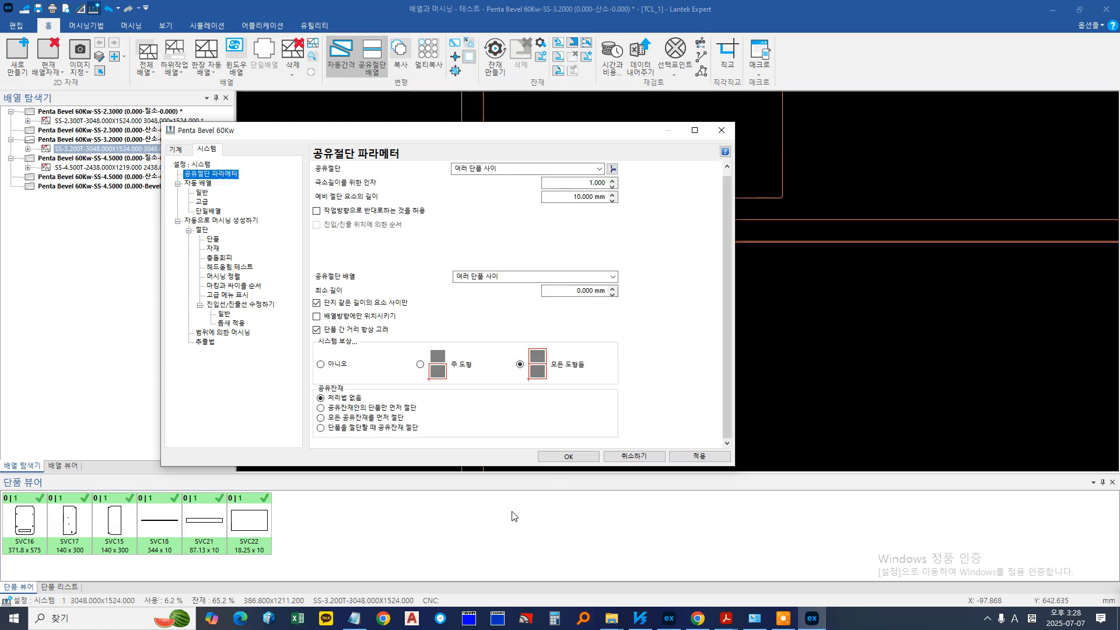
{"action": "left_click", "coordinate": [635, 456]}
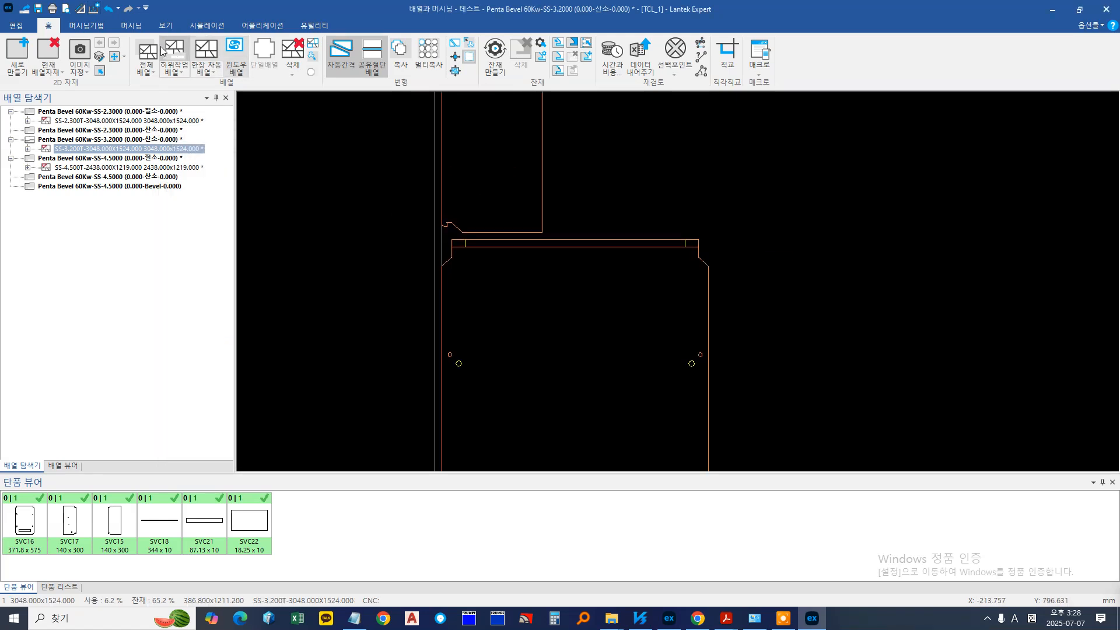
{"action": "left_click", "coordinate": [132, 26]}
{"action": "left_click", "coordinate": [186, 59]}
{"action": "mouse_move", "coordinate": [270, 404]}
{"action": "left_click", "coordinate": [385, 401]}
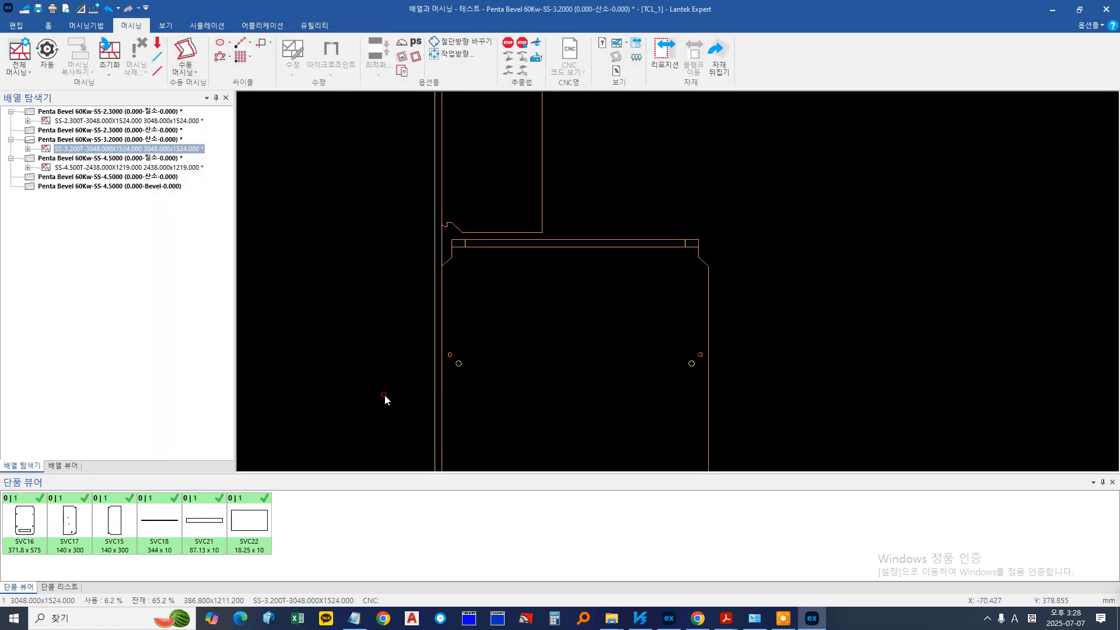
{"action": "left_click", "coordinate": [278, 60]}
{"action": "left_click", "coordinate": [185, 60]}
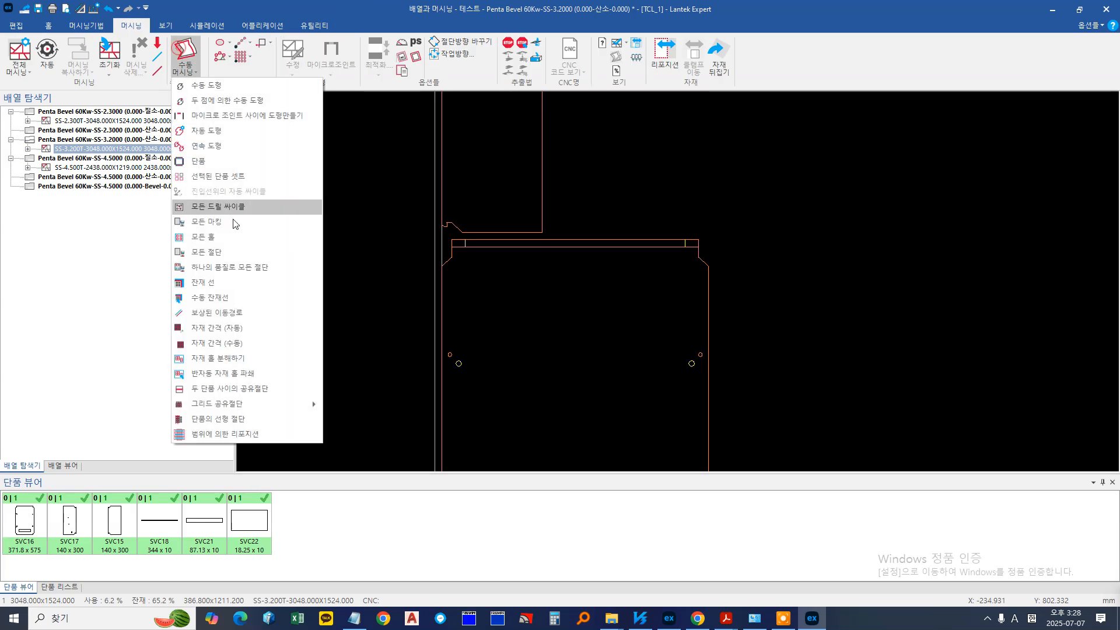
{"action": "left_click", "coordinate": [257, 419]}
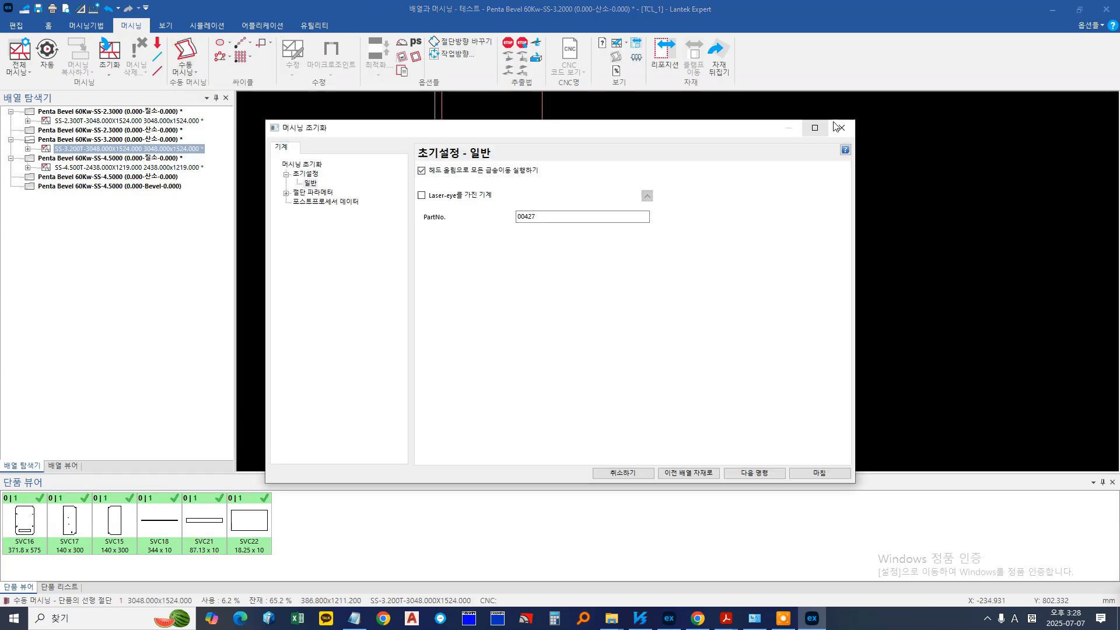
{"action": "left_click", "coordinate": [838, 127]}
Initialize machining for the SS 3.2 mm sheet and try linear grid common cutting (선형 그리드 공유절단)
{"action": "left_click", "coordinate": [186, 60]}
{"action": "mouse_move", "coordinate": [263, 404]}
{"action": "left_click", "coordinate": [355, 402]}
{"action": "left_click", "coordinate": [792, 471]}
Examine the part edges and gaps on the SS 3.2 mm sheet for common cutting, and leave the manual machining command
{"action": "scroll", "coordinate": [401, 260], "scroll_direction": "up", "scroll_amount": 2}
{"action": "scroll", "coordinate": [445, 302], "scroll_direction": "up", "scroll_amount": 2}
{"action": "scroll", "coordinate": [475, 313], "scroll_direction": "down", "scroll_amount": 2}
{"action": "scroll", "coordinate": [583, 295], "scroll_direction": "up", "scroll_amount": 4}
{"action": "scroll", "coordinate": [537, 309], "scroll_direction": "up", "scroll_amount": 6}
{"action": "scroll", "coordinate": [524, 306], "scroll_direction": "down", "scroll_amount": 4}
{"action": "middle_click_drag", "start_coordinate": [488, 310], "coordinate": [693, 295]}
{"action": "scroll", "coordinate": [391, 325], "scroll_direction": "down", "scroll_amount": 4}
{"action": "middle_click_drag", "start_coordinate": [390, 325], "coordinate": [639, 304]}
{"action": "scroll", "coordinate": [428, 303], "scroll_direction": "up", "scroll_amount": 4}
{"action": "scroll", "coordinate": [375, 300], "scroll_direction": "up", "scroll_amount": 3}
{"action": "scroll", "coordinate": [380, 303], "scroll_direction": "up", "scroll_amount": 1}
{"action": "scroll", "coordinate": [388, 310], "scroll_direction": "down", "scroll_amount": 4}
{"action": "middle_click_drag", "start_coordinate": [556, 320], "coordinate": [414, 303]}
{"action": "scroll", "coordinate": [414, 302], "scroll_direction": "down", "scroll_amount": 3}
{"action": "left_click", "coordinate": [948, 124]}
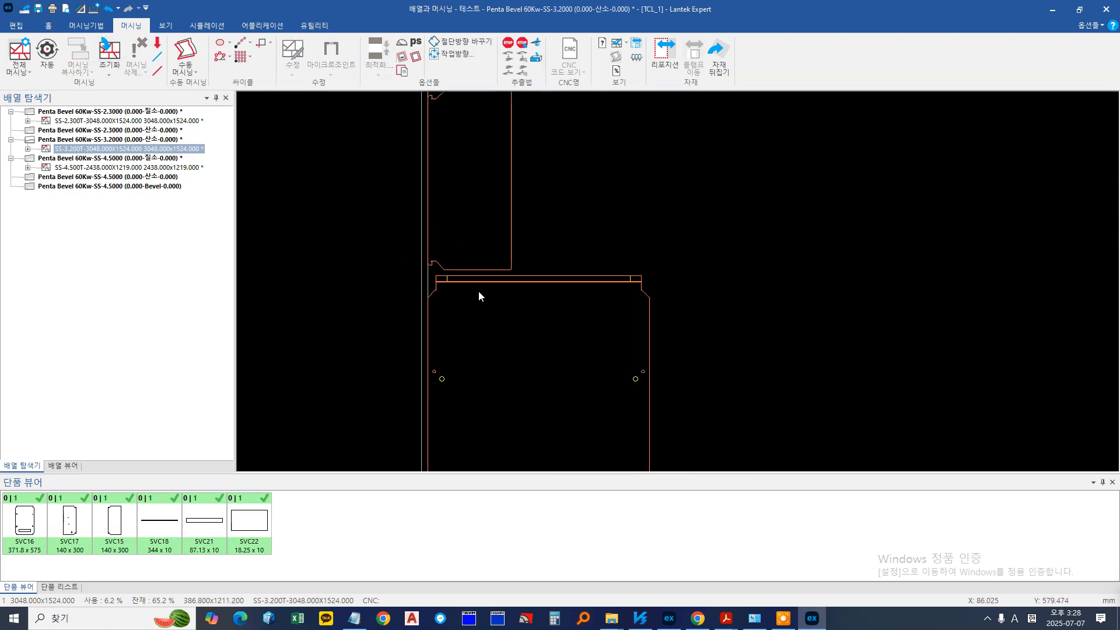
{"action": "scroll", "coordinate": [486, 300], "scroll_direction": "down", "scroll_amount": 1}
Review the general (일반) and advanced (고급) automatic nesting settings and accept them
{"action": "left_click", "coordinate": [48, 26]}
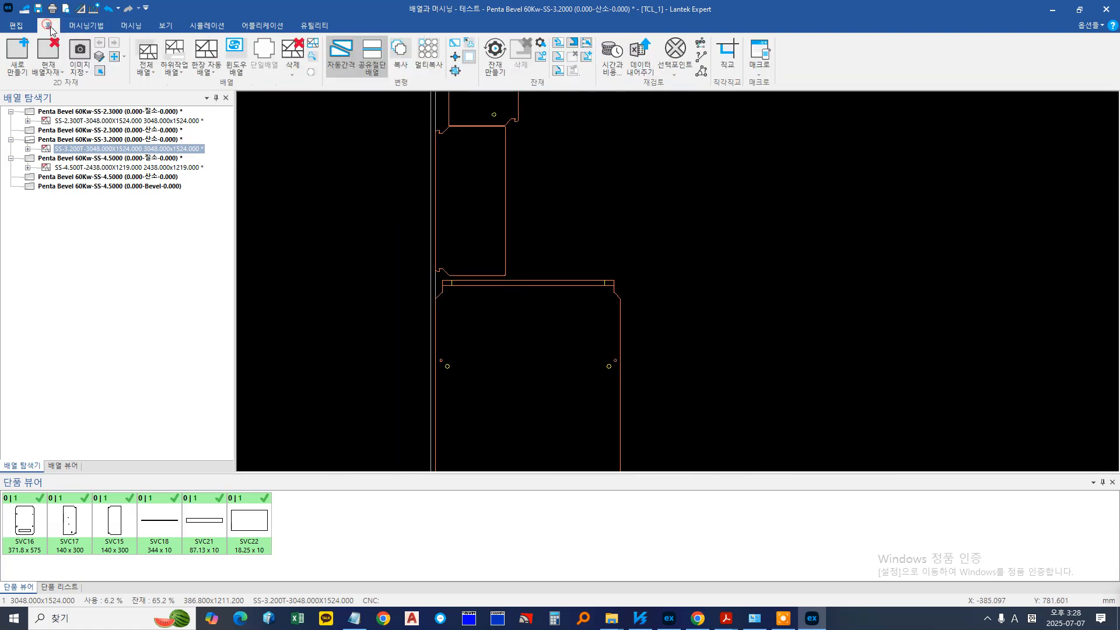
{"action": "left_click", "coordinate": [96, 9]}
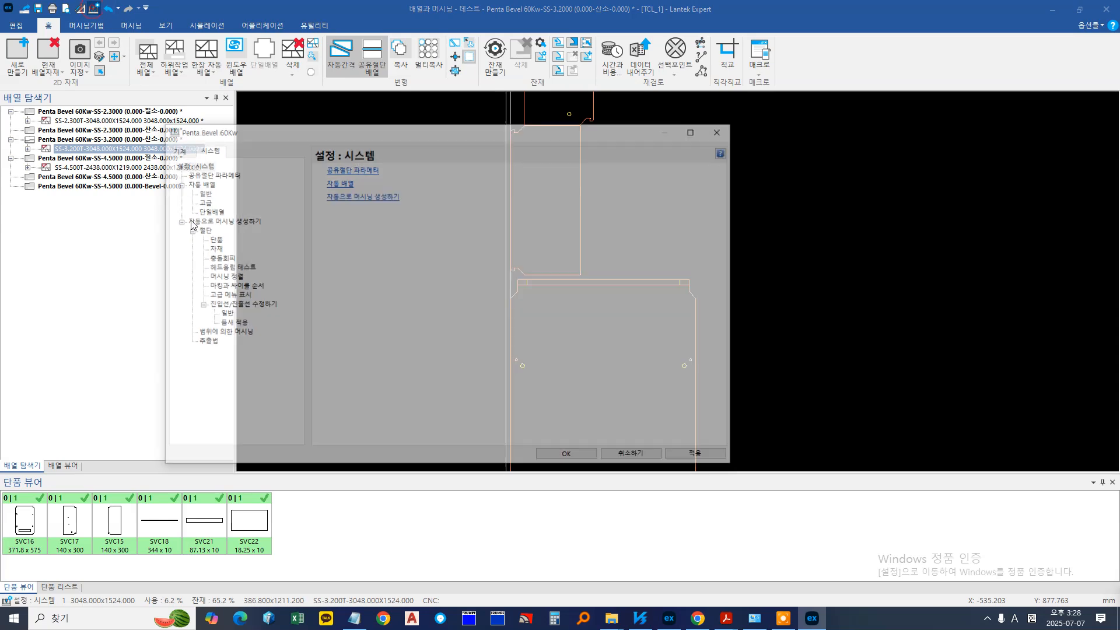
{"action": "left_click", "coordinate": [203, 192]}
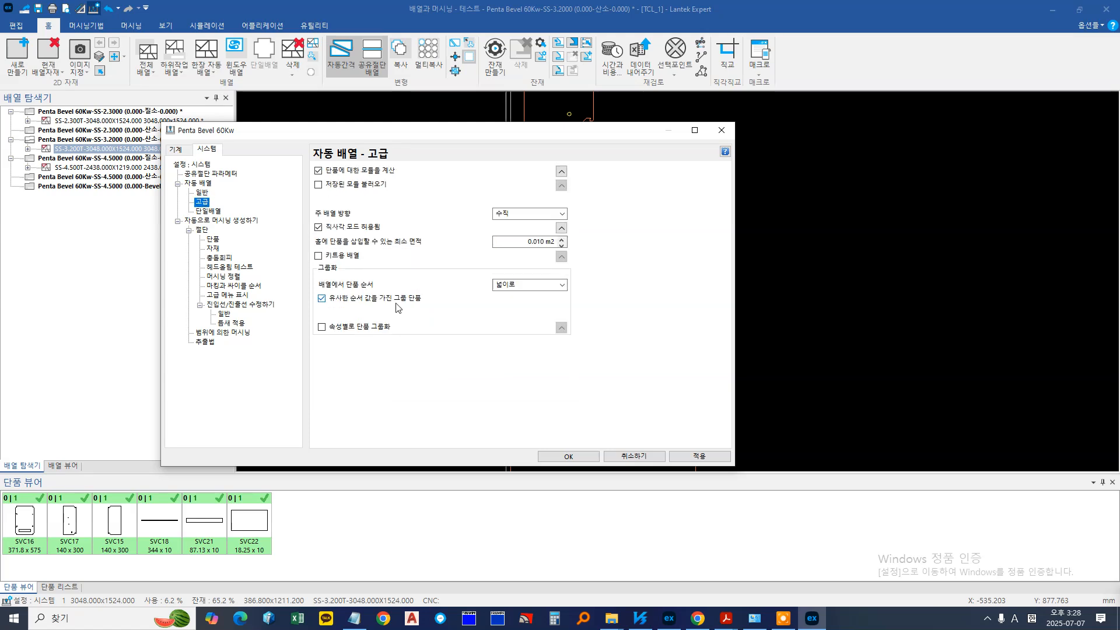
{"action": "left_click", "coordinate": [202, 193]}
{"action": "left_click", "coordinate": [569, 456]}
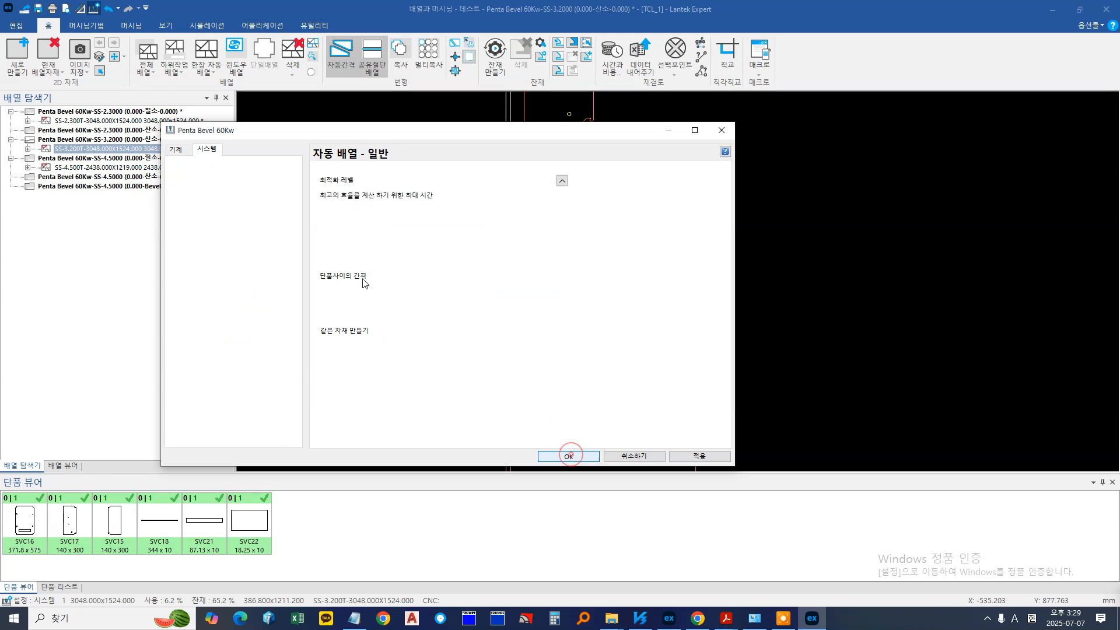
Remove the current nesting of the SS 3.2 mm oxygen job and rerun its sub-job nesting (하위작업 배열)
{"action": "left_click", "coordinate": [132, 26]}
{"action": "left_click", "coordinate": [114, 47]}
{"action": "right_click", "coordinate": [81, 152]}
{"action": "left_click", "coordinate": [153, 186]}
{"action": "left_click", "coordinate": [506, 325]}
{"action": "left_click", "coordinate": [48, 26]}
{"action": "left_click", "coordinate": [174, 51]}
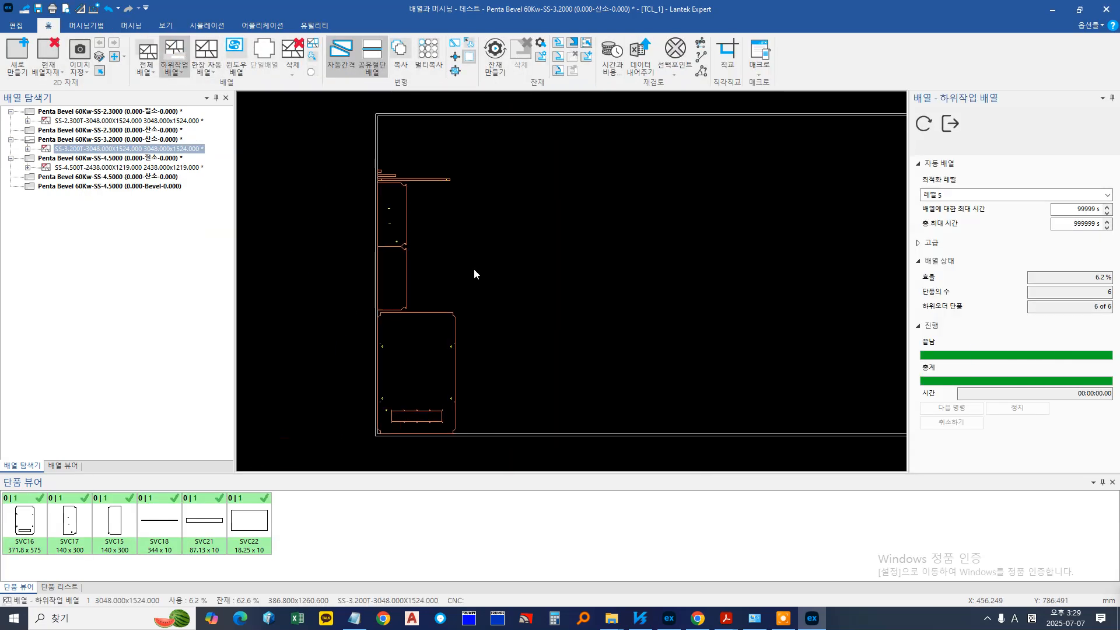
Examine the edges and spacing of the renested parts on the SS 3.2 mm sheet and exit sub-job nesting
{"action": "scroll", "coordinate": [426, 283], "scroll_direction": "up", "scroll_amount": 3}
{"action": "scroll", "coordinate": [395, 233], "scroll_direction": "down", "scroll_amount": 2}
{"action": "scroll", "coordinate": [393, 210], "scroll_direction": "down", "scroll_amount": 2}
{"action": "scroll", "coordinate": [376, 211], "scroll_direction": "up", "scroll_amount": 3}
{"action": "scroll", "coordinate": [385, 223], "scroll_direction": "down", "scroll_amount": 3}
{"action": "scroll", "coordinate": [366, 239], "scroll_direction": "up", "scroll_amount": 3}
{"action": "scroll", "coordinate": [365, 236], "scroll_direction": "up", "scroll_amount": 4}
{"action": "scroll", "coordinate": [374, 239], "scroll_direction": "down", "scroll_amount": 5}
{"action": "scroll", "coordinate": [392, 243], "scroll_direction": "up", "scroll_amount": 2}
{"action": "scroll", "coordinate": [414, 248], "scroll_direction": "down", "scroll_amount": 2}
{"action": "left_click", "coordinate": [951, 123]}
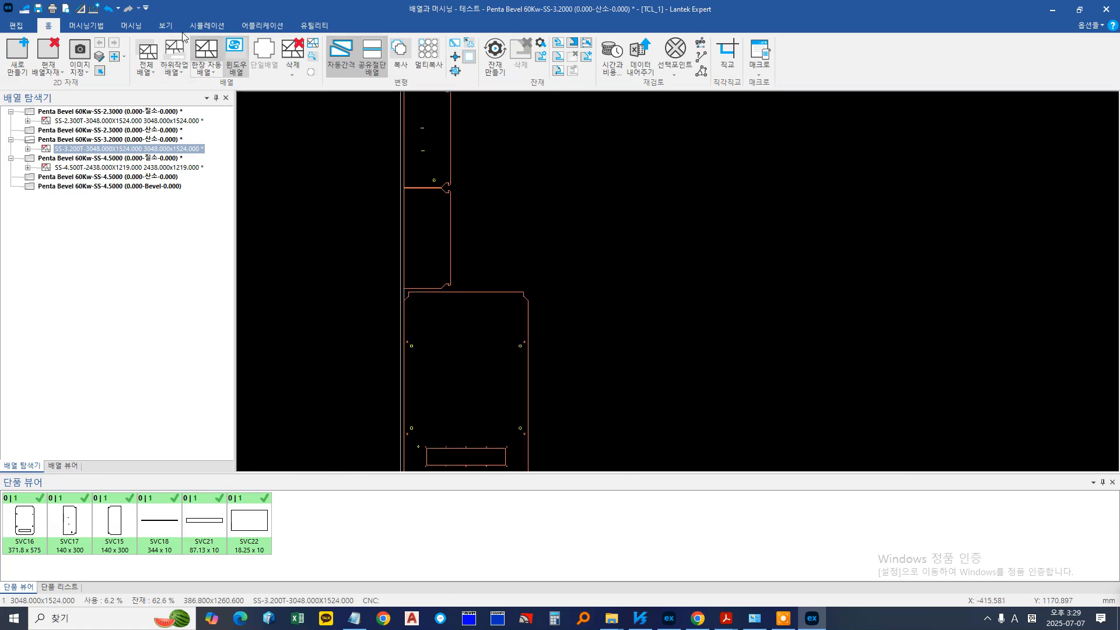
Try linear grid common cutting on the renested SS 3.2 mm sheet, inspect the adjoining part edges and leave the command
{"action": "left_click", "coordinate": [131, 26]}
{"action": "left_click", "coordinate": [185, 65]}
{"action": "left_click", "coordinate": [281, 401]}
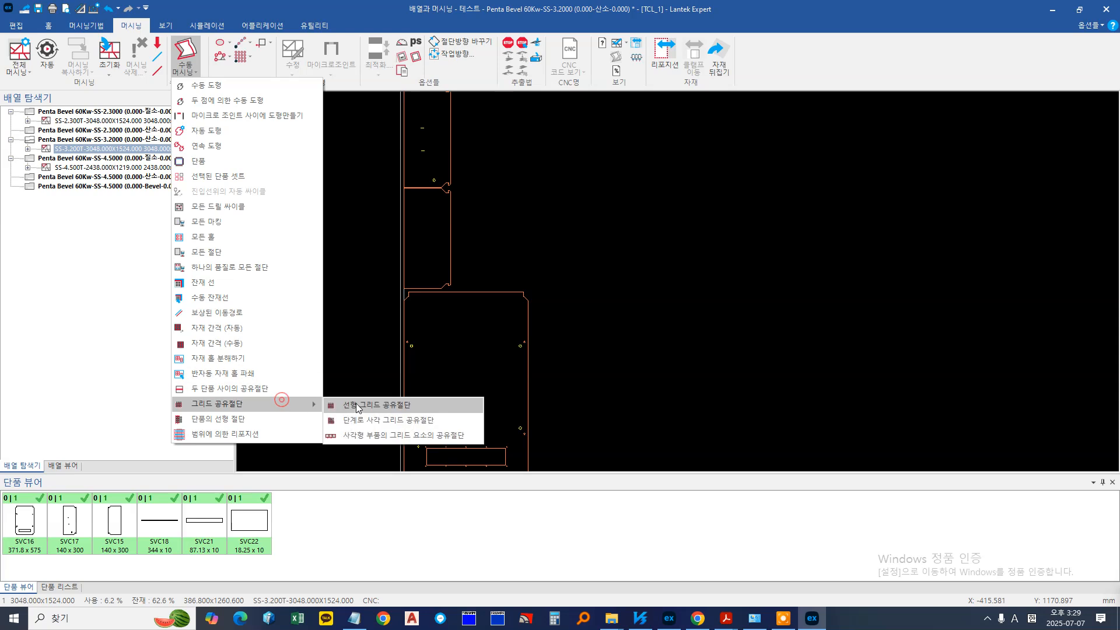
{"action": "left_click", "coordinate": [357, 406]}
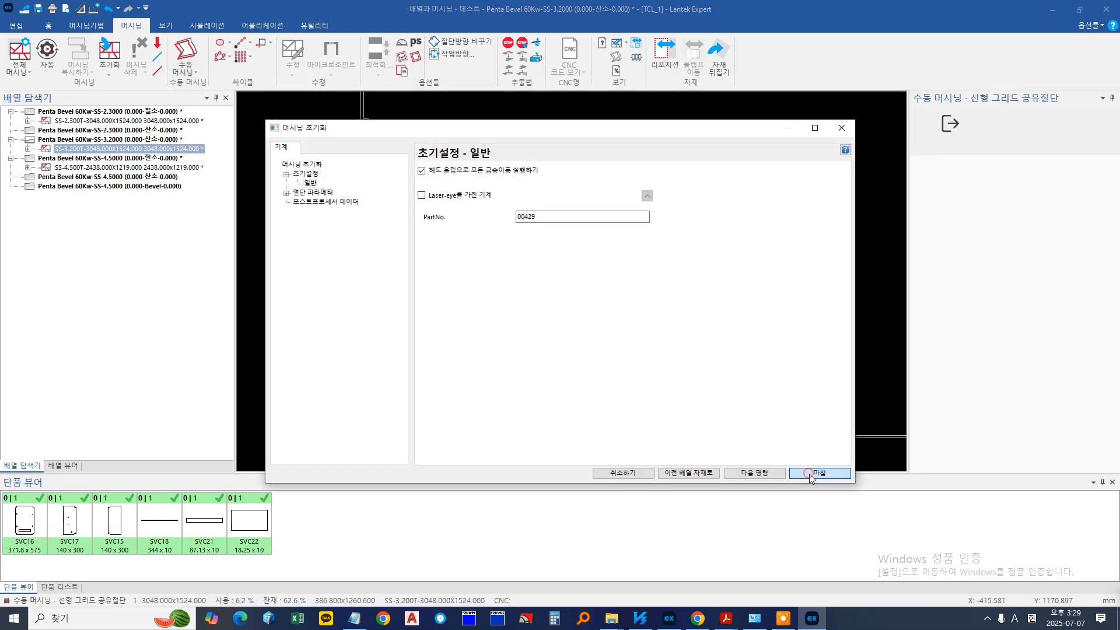
{"action": "left_click", "coordinate": [810, 474]}
{"action": "scroll", "coordinate": [350, 226], "scroll_direction": "up", "scroll_amount": 2}
{"action": "scroll", "coordinate": [350, 225], "scroll_direction": "up", "scroll_amount": 7}
{"action": "scroll", "coordinate": [352, 225], "scroll_direction": "down", "scroll_amount": 6}
{"action": "middle_click_drag", "start_coordinate": [352, 225], "coordinate": [463, 241]}
{"action": "left_click", "coordinate": [109, 54]}
{"action": "scroll", "coordinate": [372, 240], "scroll_direction": "down", "scroll_amount": 5}
{"action": "scroll", "coordinate": [369, 242], "scroll_direction": "down", "scroll_amount": 1}
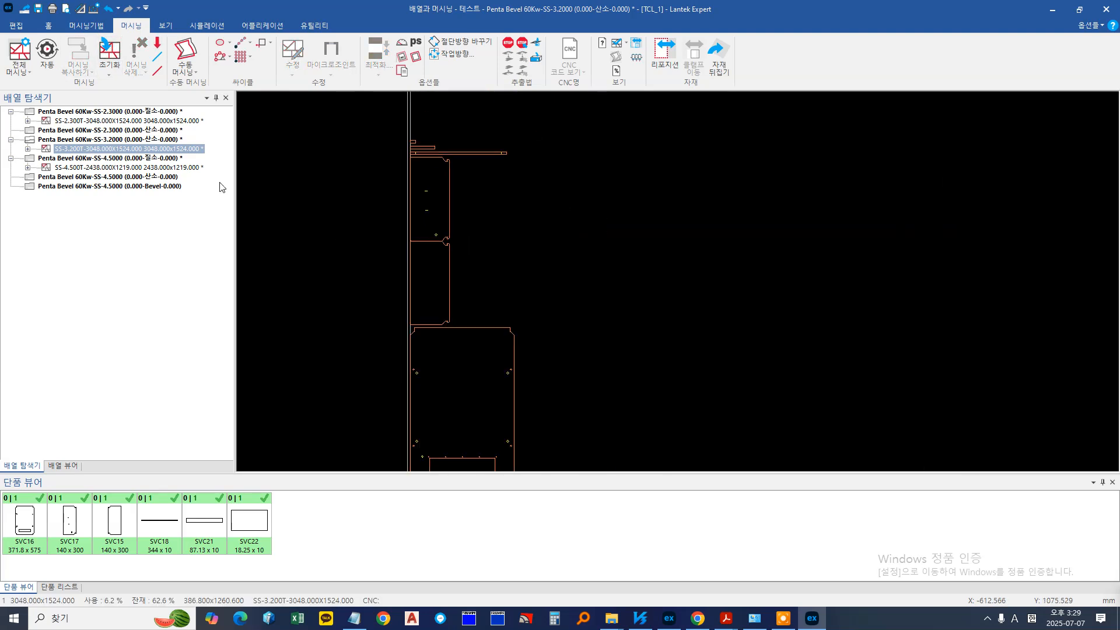
Examine the SVC26 part on the SS 4.5 mm nitrogen sheet, including its large circle, marking lines and small holes
{"action": "left_click", "coordinate": [194, 168]}
{"action": "scroll", "coordinate": [502, 250], "scroll_direction": "up", "scroll_amount": 6}
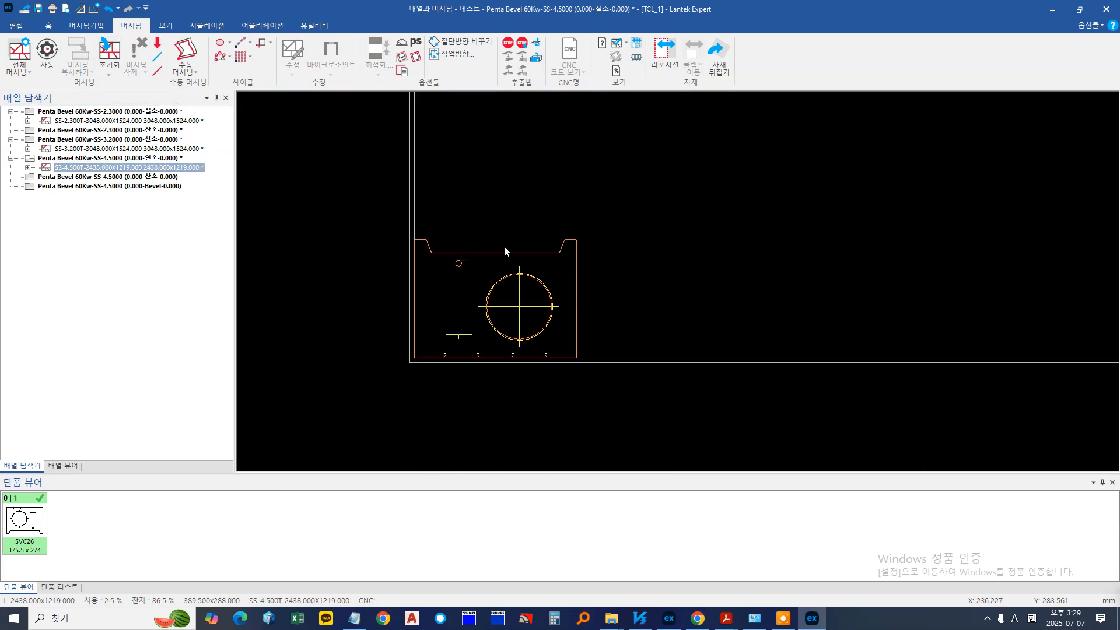
{"action": "scroll", "coordinate": [412, 376], "scroll_direction": "down", "scroll_amount": 2}
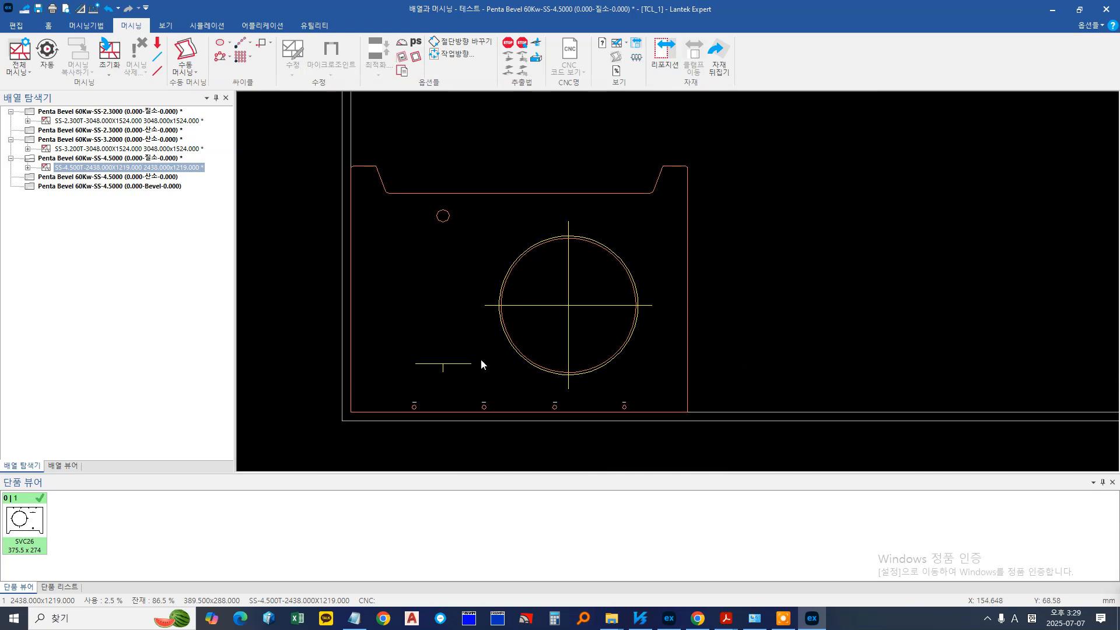
{"action": "scroll", "coordinate": [508, 303], "scroll_direction": "up", "scroll_amount": 4}
{"action": "scroll", "coordinate": [508, 303], "scroll_direction": "down", "scroll_amount": 3}
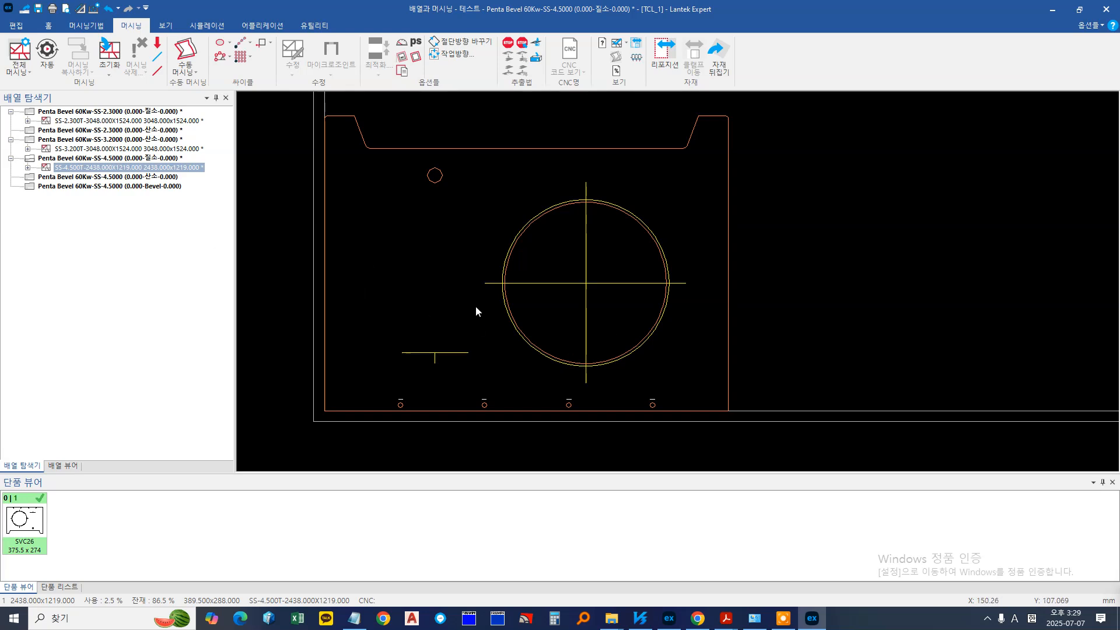
{"action": "scroll", "coordinate": [453, 309], "scroll_direction": "up", "scroll_amount": 3}
{"action": "scroll", "coordinate": [410, 344], "scroll_direction": "up", "scroll_amount": 2}
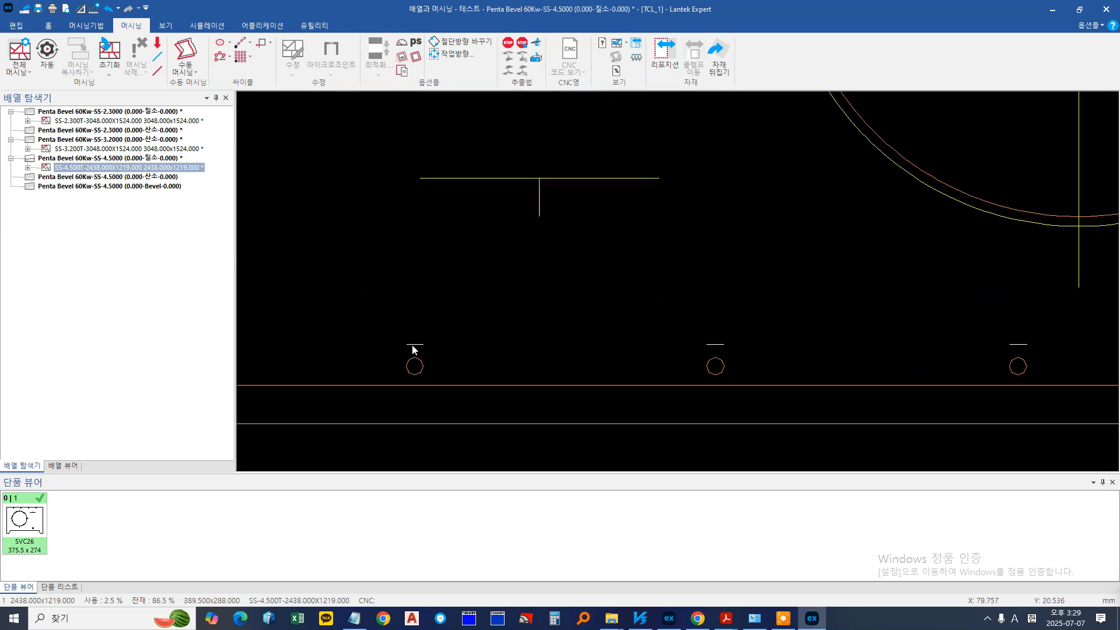
{"action": "scroll", "coordinate": [717, 366], "scroll_direction": "down", "scroll_amount": 6}
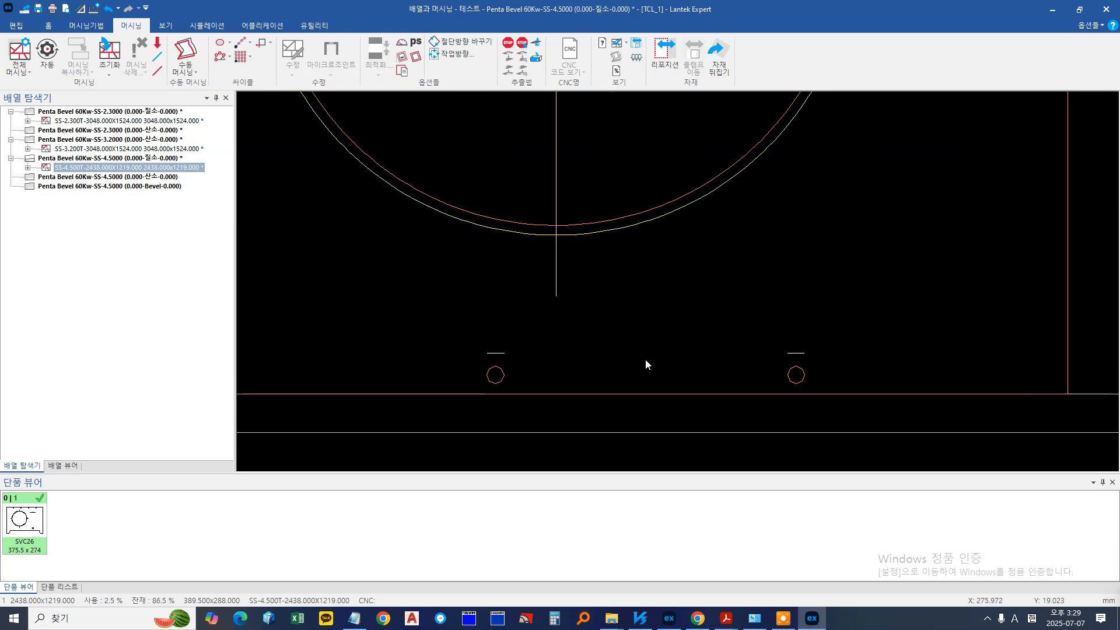
{"action": "middle_click_drag", "start_coordinate": [507, 257], "coordinate": [463, 290]}
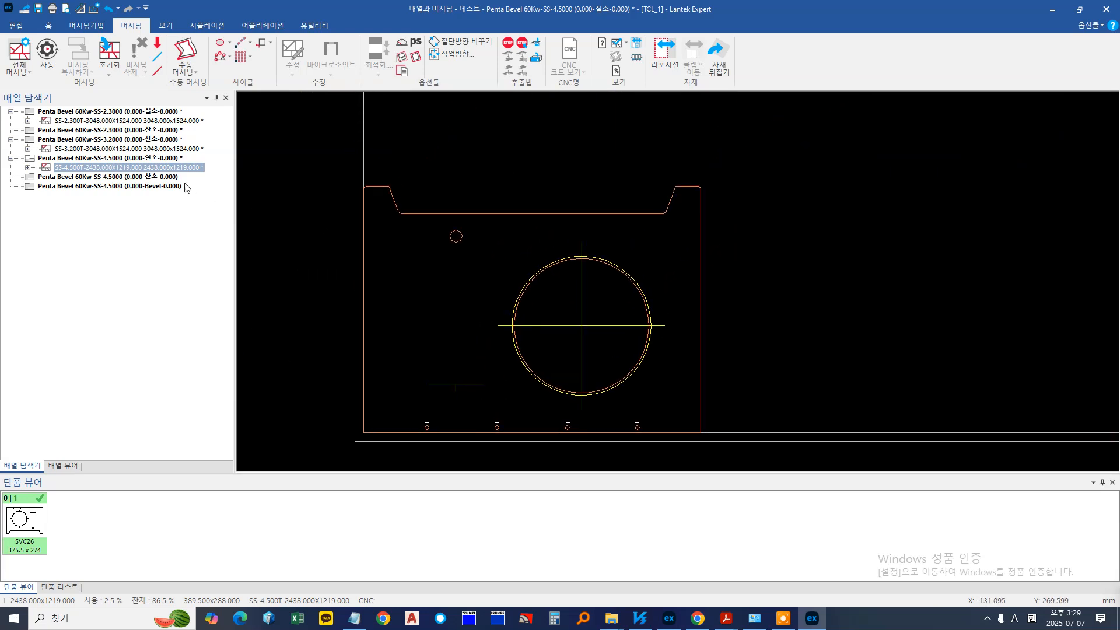
Examine the nested parts and their shared edges on the SS 2.3 mm nitrogen sheet
{"action": "left_click", "coordinate": [173, 121]}
{"action": "scroll", "coordinate": [502, 298], "scroll_direction": "down", "scroll_amount": 4}
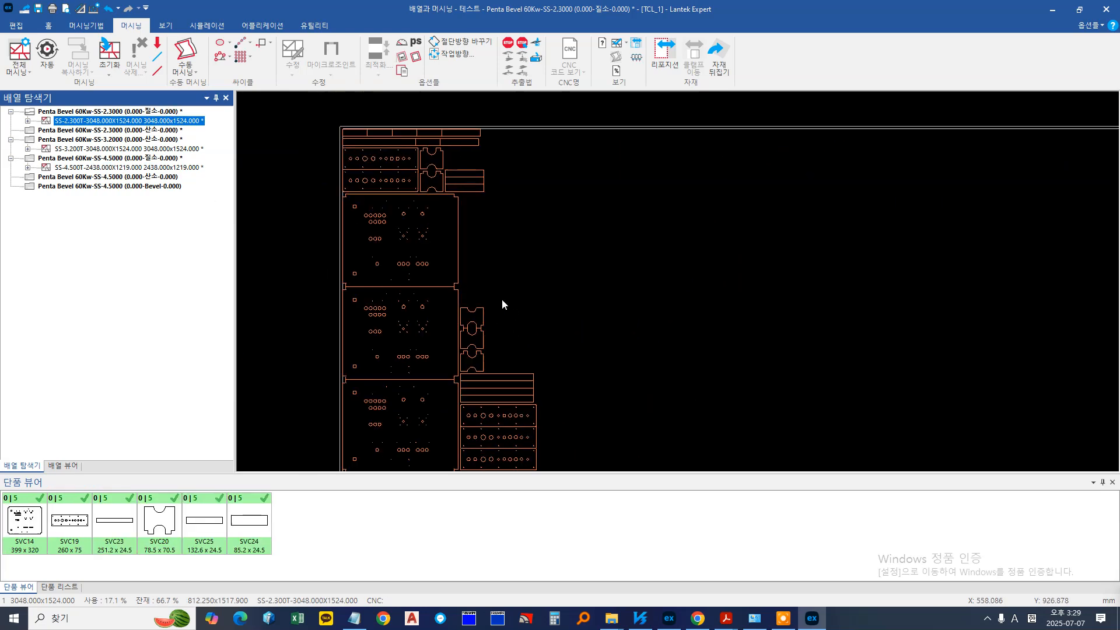
{"action": "scroll", "coordinate": [474, 253], "scroll_direction": "up", "scroll_amount": 4}
{"action": "scroll", "coordinate": [511, 236], "scroll_direction": "up", "scroll_amount": 5}
{"action": "scroll", "coordinate": [512, 236], "scroll_direction": "down", "scroll_amount": 2}
{"action": "mouse_move", "coordinate": [521, 277]}
{"action": "middle_mouse_down"}
{"action": "mouse_move", "coordinate": [457, 288]}
{"action": "mouse_move", "coordinate": [511, 254]}
{"action": "middle_mouse_up"}
{"action": "scroll", "coordinate": [496, 262], "scroll_direction": "up", "scroll_amount": 4}
{"action": "scroll", "coordinate": [450, 265], "scroll_direction": "down", "scroll_amount": 6}
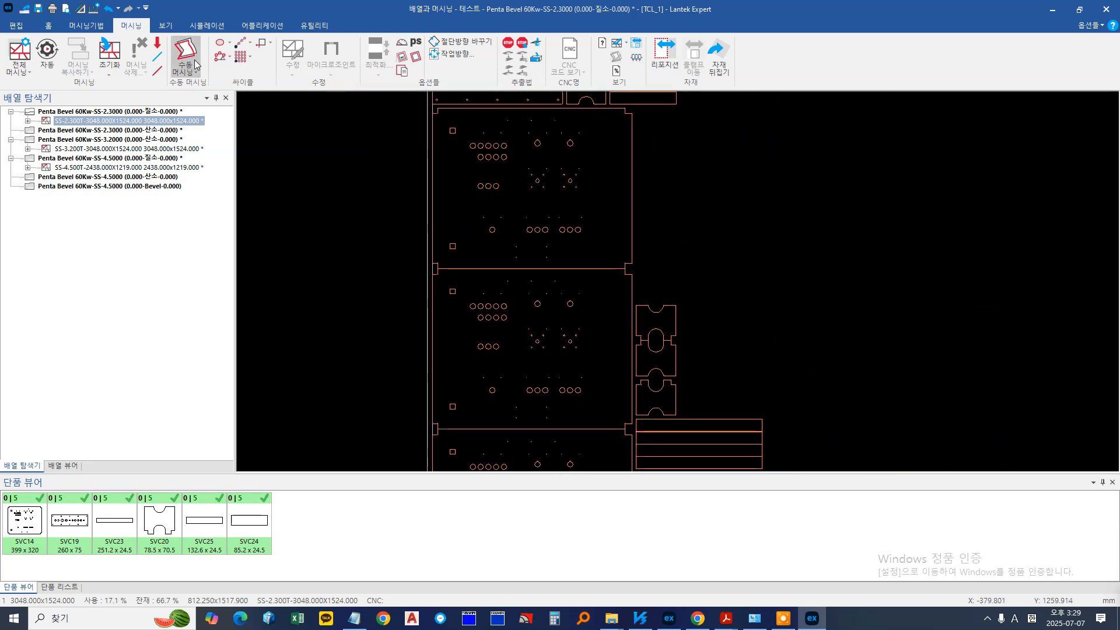
Delete the nested sheets of the whole job and confirm the deletion
{"action": "left_click", "coordinate": [89, 25]}
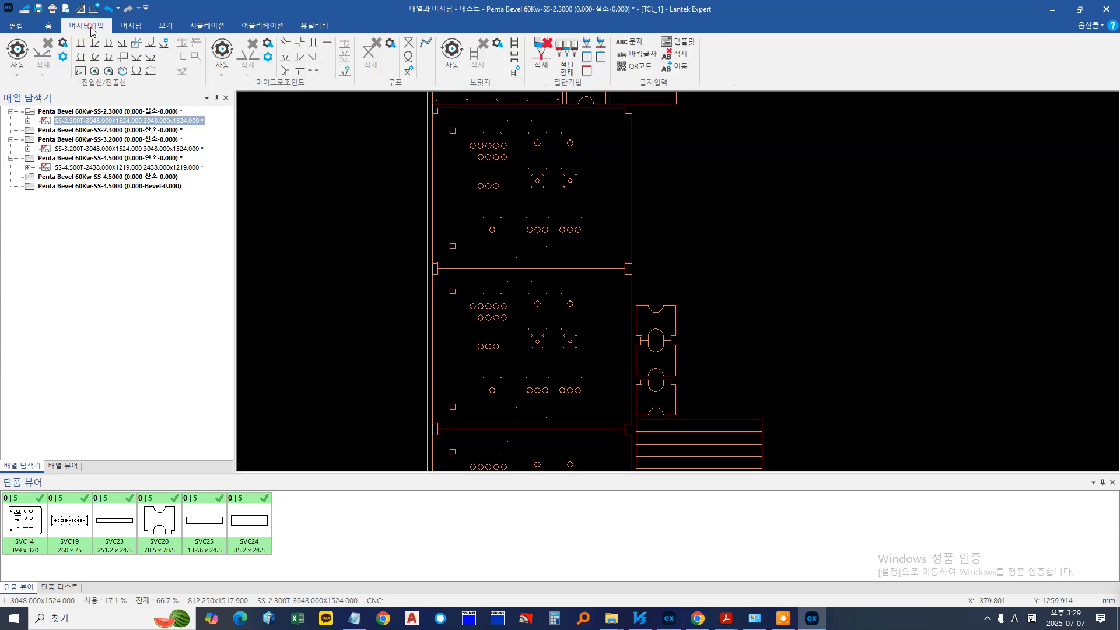
{"action": "left_click", "coordinate": [49, 27]}
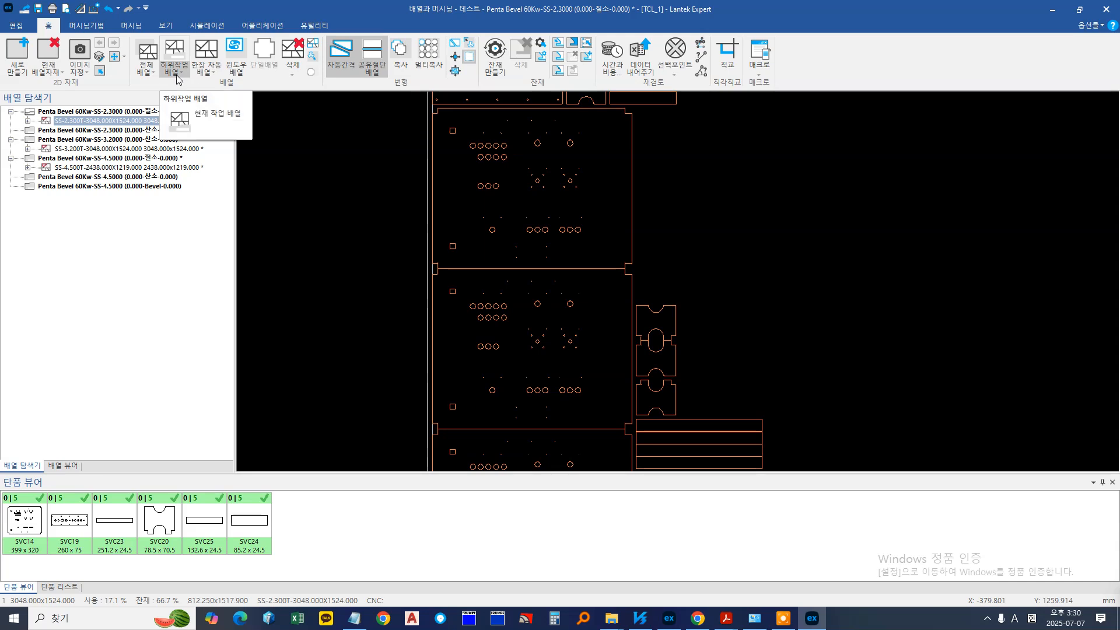
{"action": "left_click", "coordinate": [48, 61]}
{"action": "left_click", "coordinate": [64, 120]}
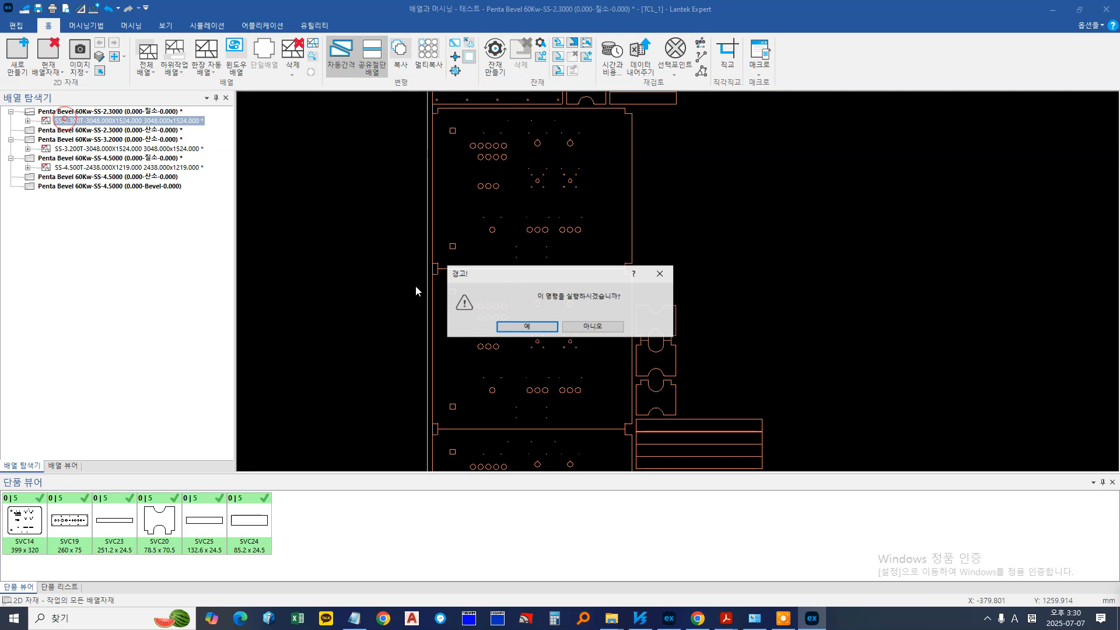
{"action": "left_click", "coordinate": [527, 326]}
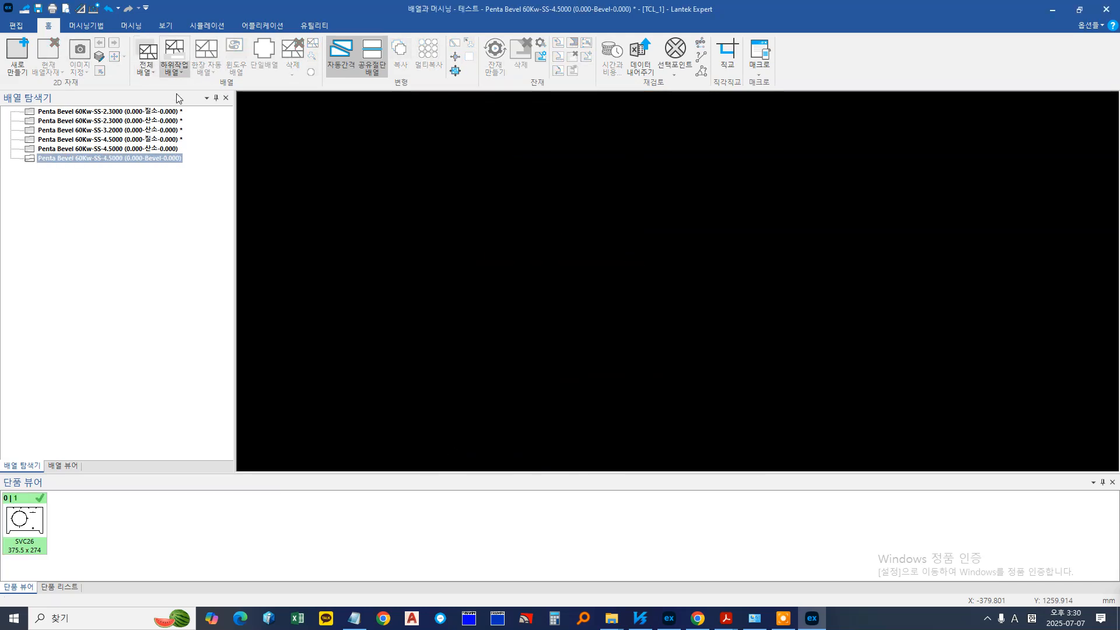
Run the automatic sub-job nesting on the Penta Bevel 60Kw-SS-2.3000 nitrogen (질소) sub-job, and leave the command
{"action": "left_click", "coordinate": [156, 111]}
{"action": "left_click", "coordinate": [175, 52]}
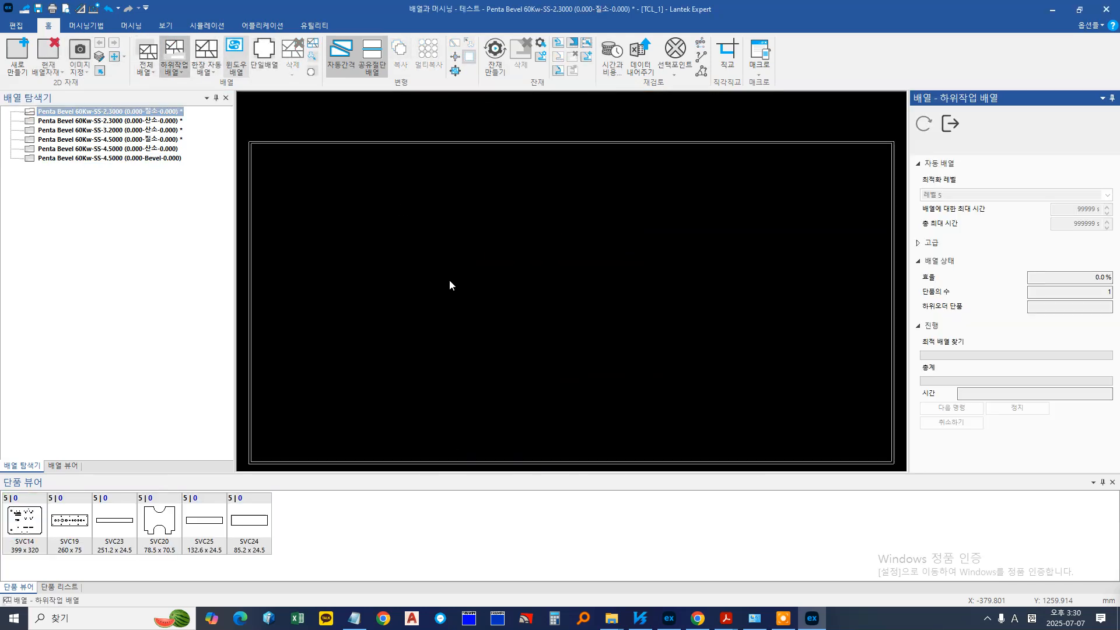
{"action": "scroll", "coordinate": [342, 288], "scroll_direction": "down", "scroll_amount": 1}
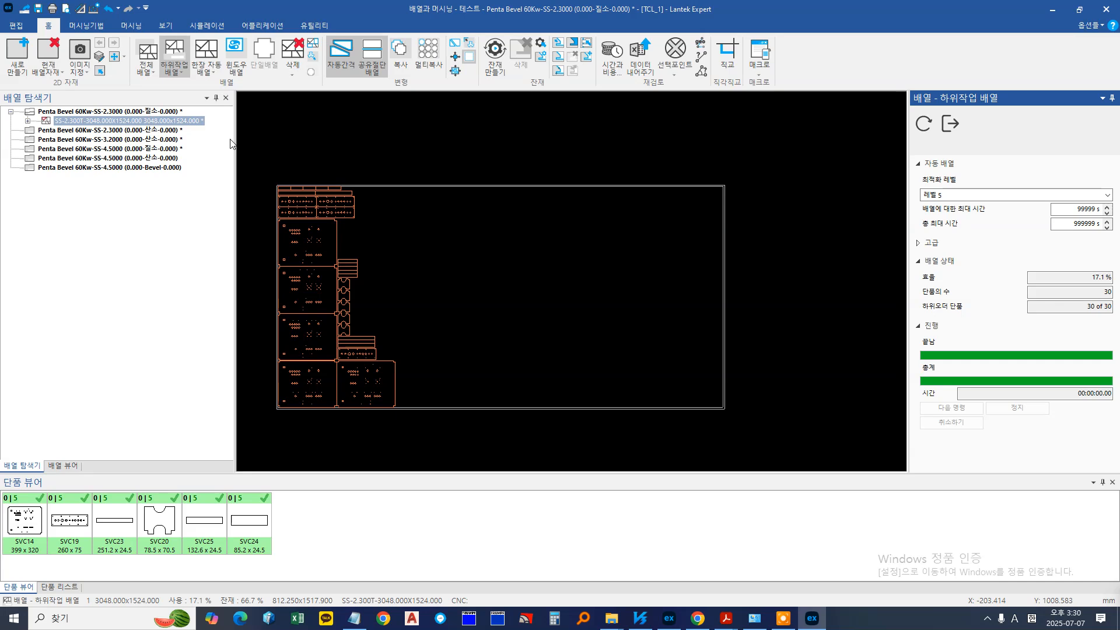
{"action": "scroll", "coordinate": [388, 279], "scroll_direction": "down", "scroll_amount": 2}
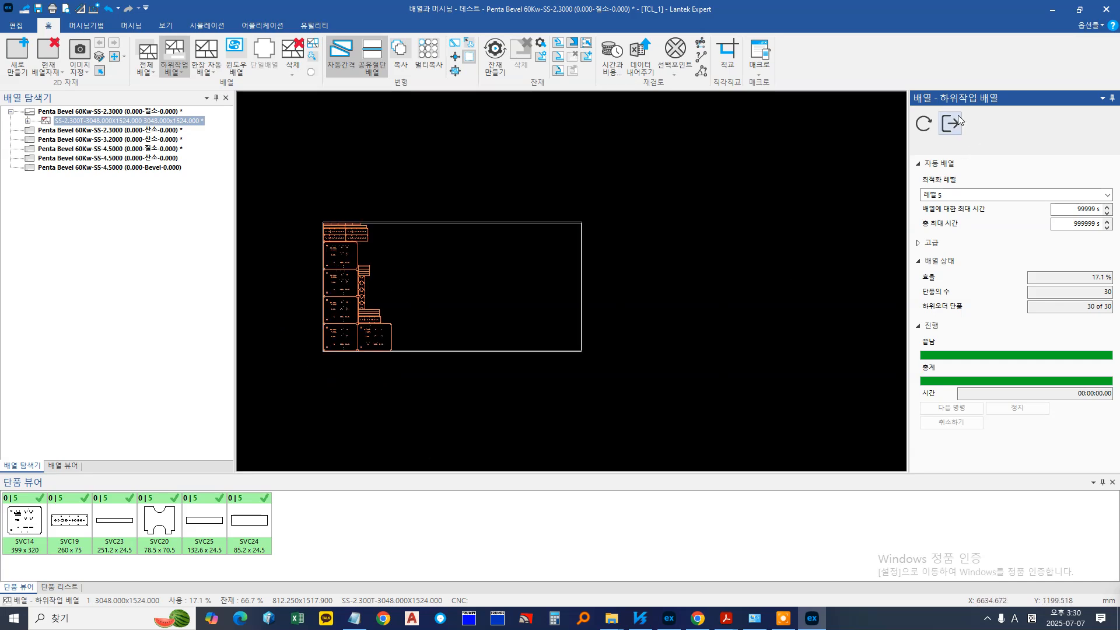
{"action": "left_click", "coordinate": [956, 115]}
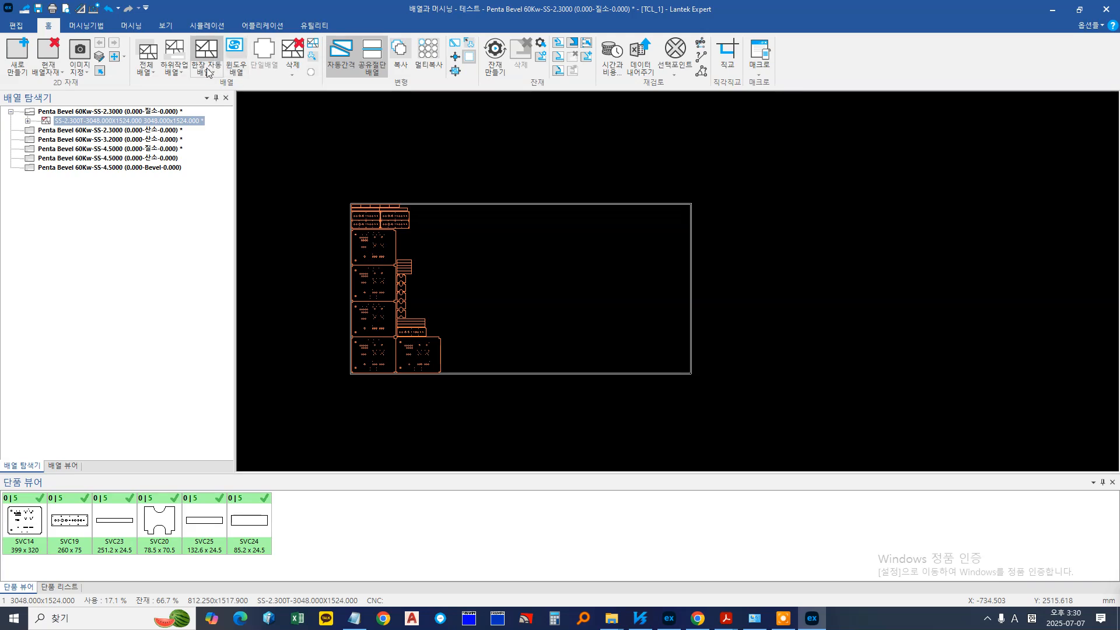
Auto-nest the SS-3.2000 oxygen (산소) sub-job on a single 3048 x 1524 sheet, and undo that nesting
{"action": "left_click", "coordinate": [160, 140]}
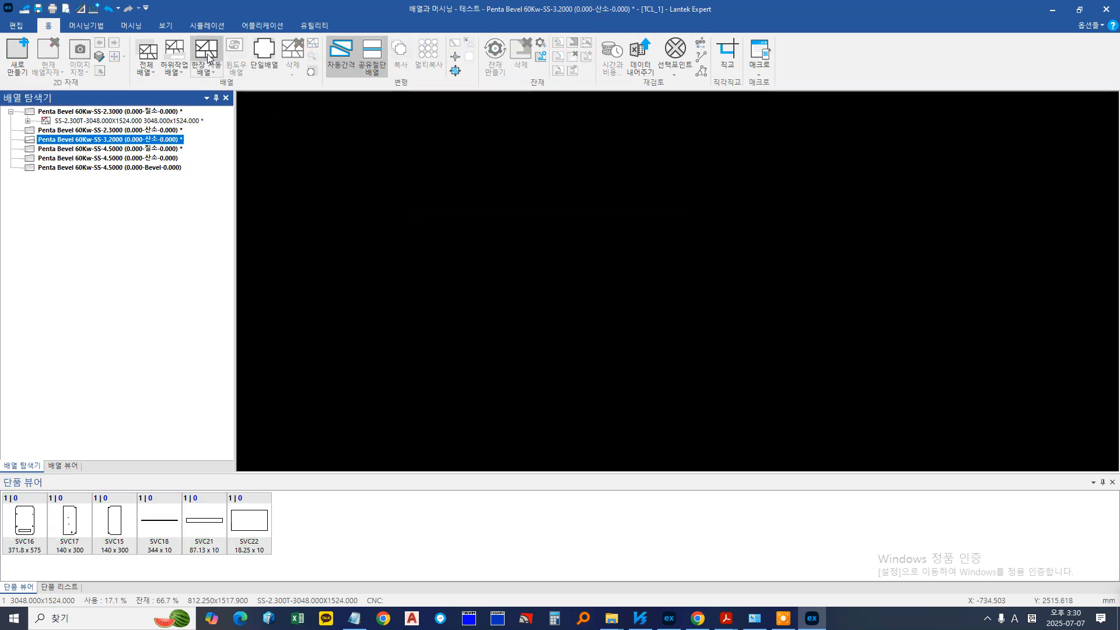
{"action": "left_click", "coordinate": [205, 53]}
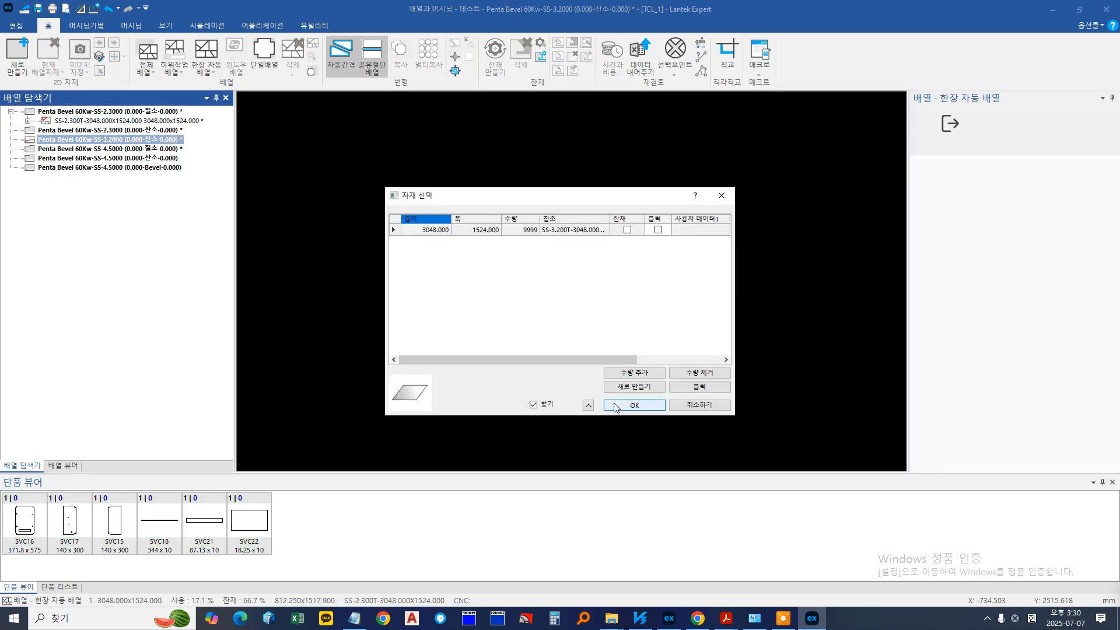
{"action": "left_click", "coordinate": [616, 405]}
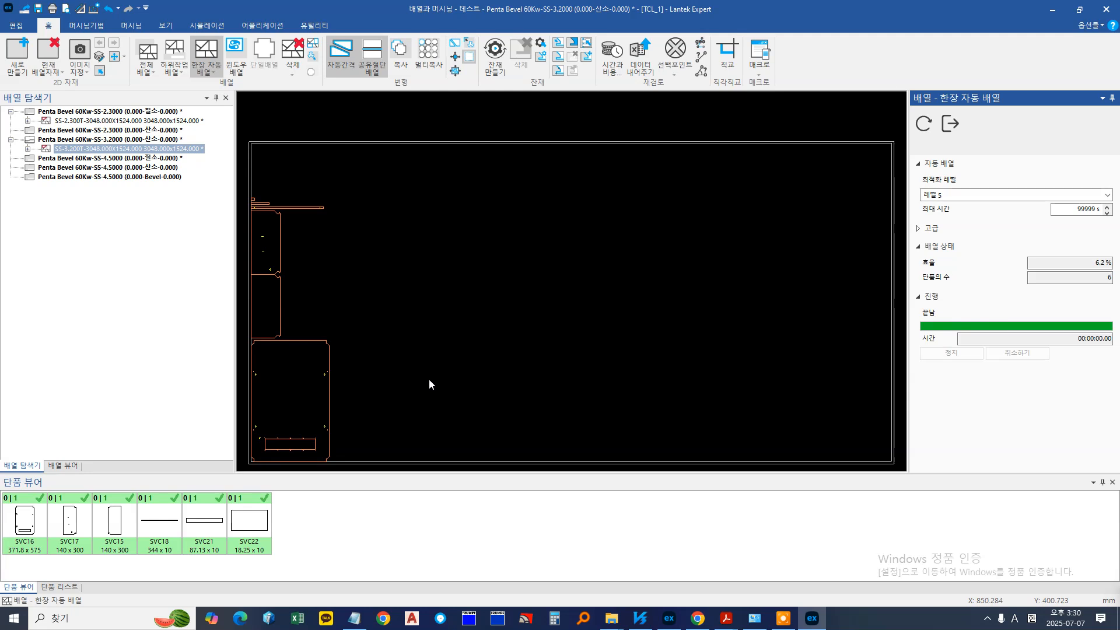
{"action": "scroll", "coordinate": [429, 379], "scroll_direction": "down", "scroll_amount": 2}
{"action": "middle_click_drag", "start_coordinate": [429, 360], "coordinate": [423, 352]}
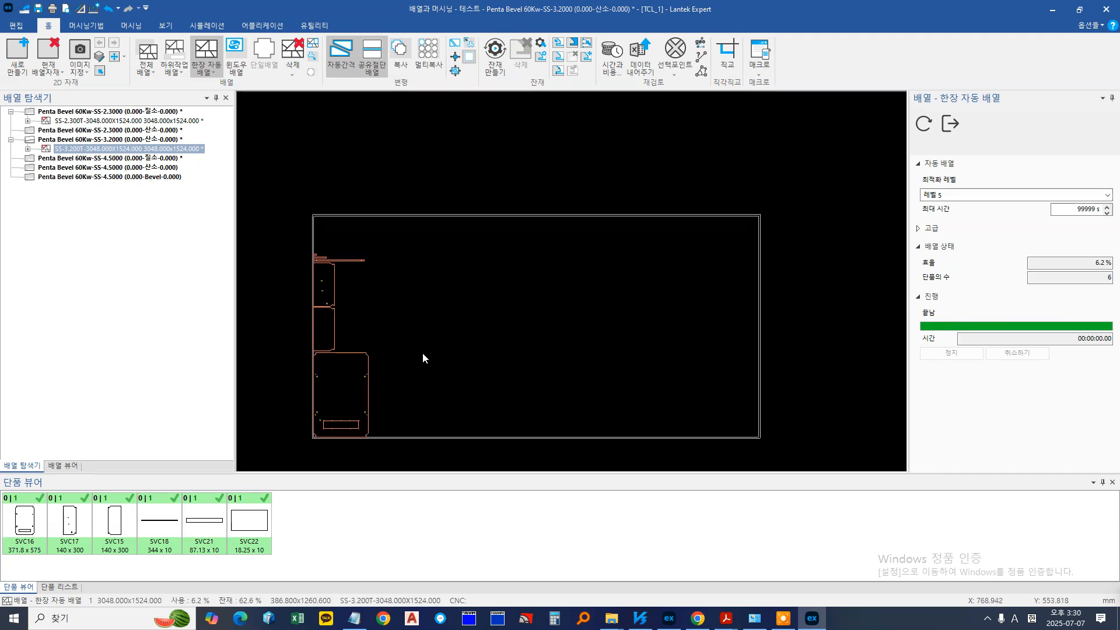
{"action": "left_click", "coordinate": [109, 8]}
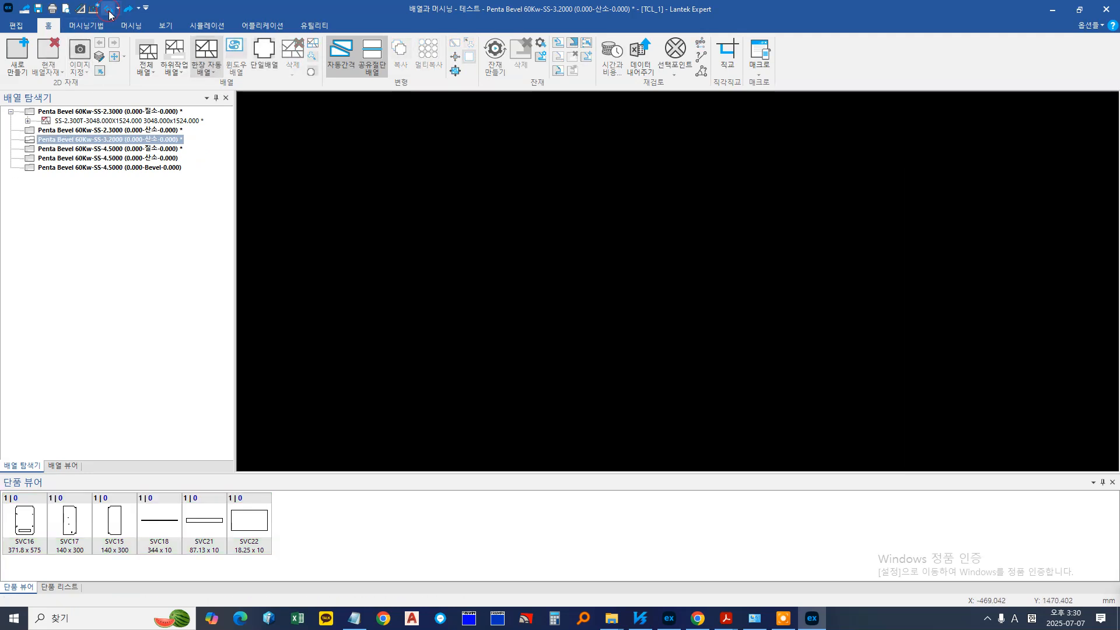
Clear all nested parts from the SS-2.300T 3048 x 1524 sheet of the SS-2.3000 nitrogen sub-job
{"action": "left_click", "coordinate": [146, 121]}
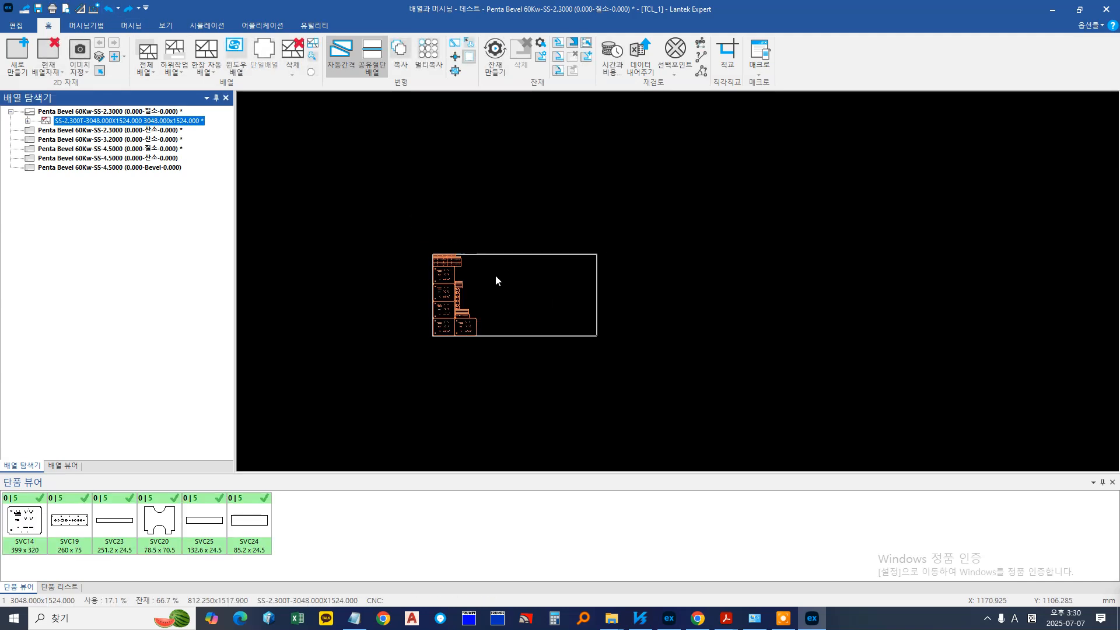
{"action": "left_click", "coordinate": [505, 409]}
{"action": "scroll", "coordinate": [457, 320], "scroll_direction": "up", "scroll_amount": 5}
{"action": "scroll", "coordinate": [357, 221], "scroll_direction": "down", "scroll_amount": 1}
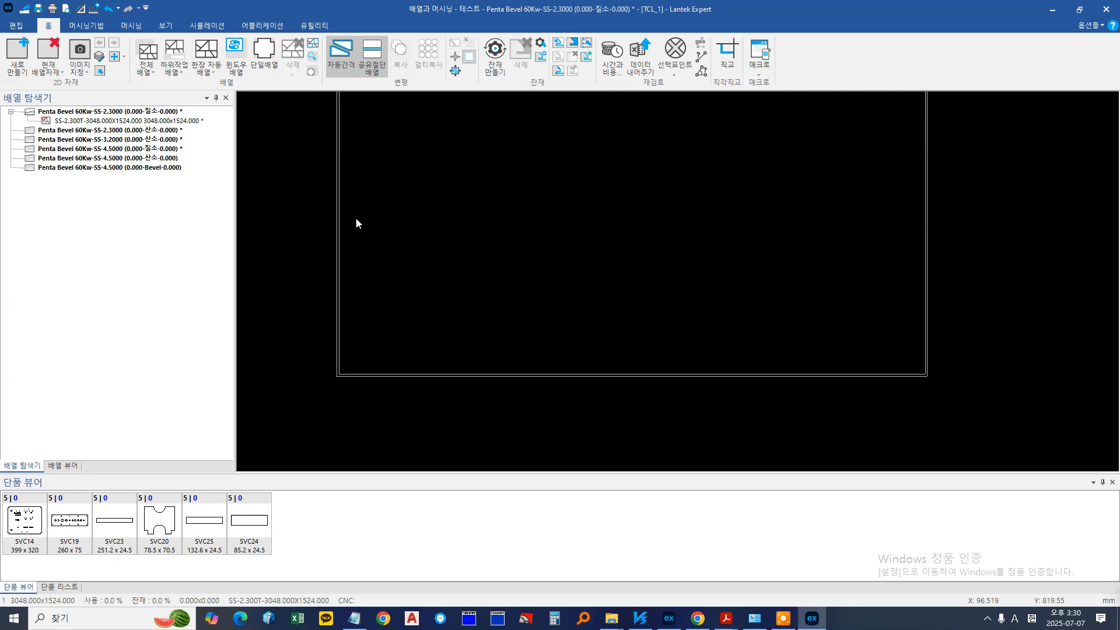
{"action": "middle_click_drag", "start_coordinate": [351, 329], "coordinate": [371, 352]}
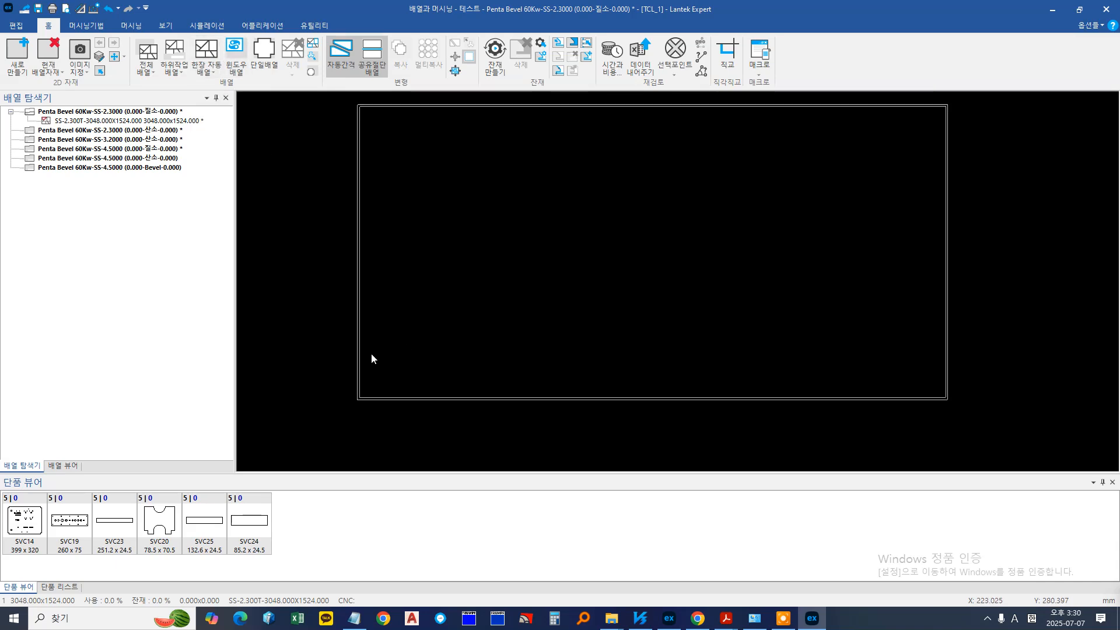
Manually place all five SVC14 parts from the sheet's lower-left corner, three in the first column and two in the second
{"action": "left_click", "coordinate": [22, 529]}
{"action": "left_click", "coordinate": [310, 319]}
{"action": "left_click", "coordinate": [308, 295]}
{"action": "left_click", "coordinate": [317, 266]}
{"action": "left_click", "coordinate": [410, 333]}
{"action": "left_click", "coordinate": [415, 310]}
{"action": "middle_click_drag", "start_coordinate": [409, 187], "coordinate": [394, 210]}
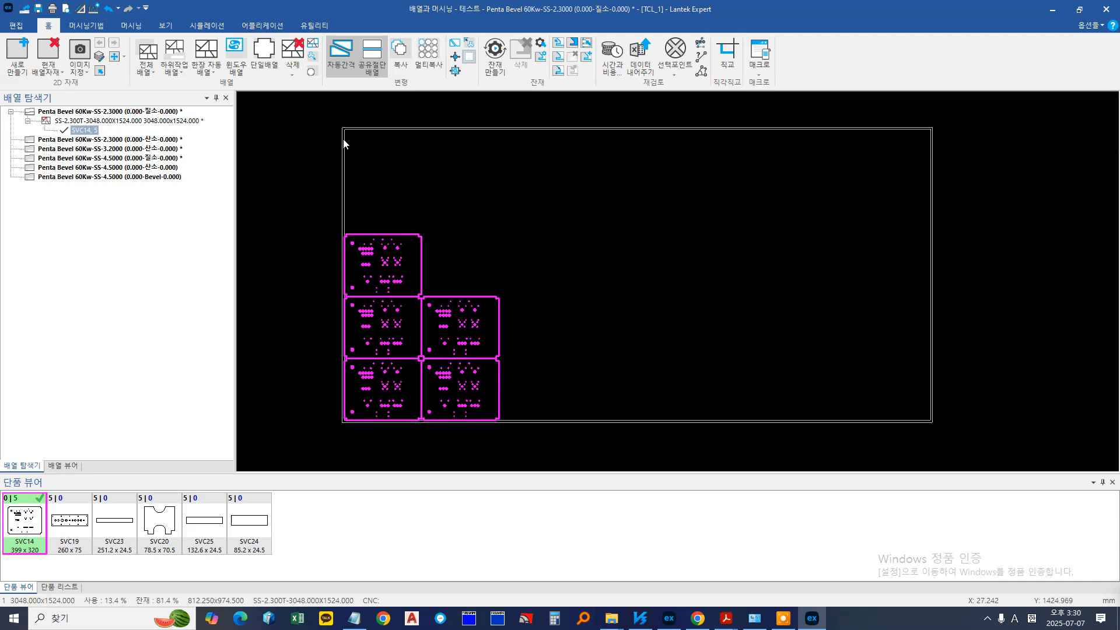
Fill the sheet with the remaining parts around the placed SVC14 plates using single-sheet automatic nesting, and leave the command
{"action": "left_click", "coordinate": [206, 53]}
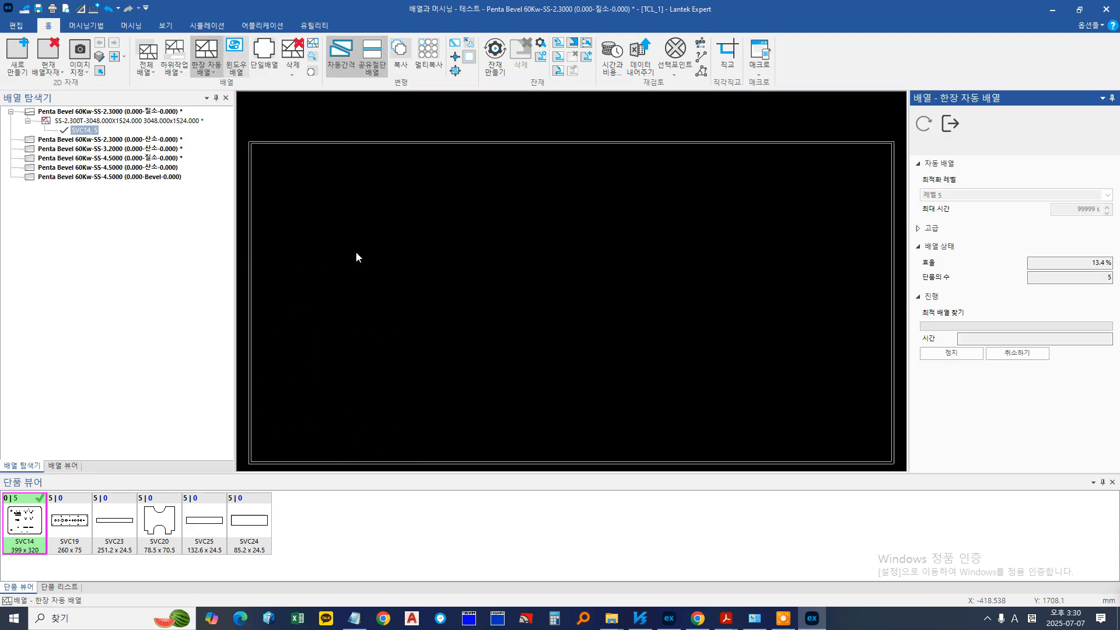
{"action": "middle_click_drag", "start_coordinate": [363, 281], "coordinate": [502, 240]}
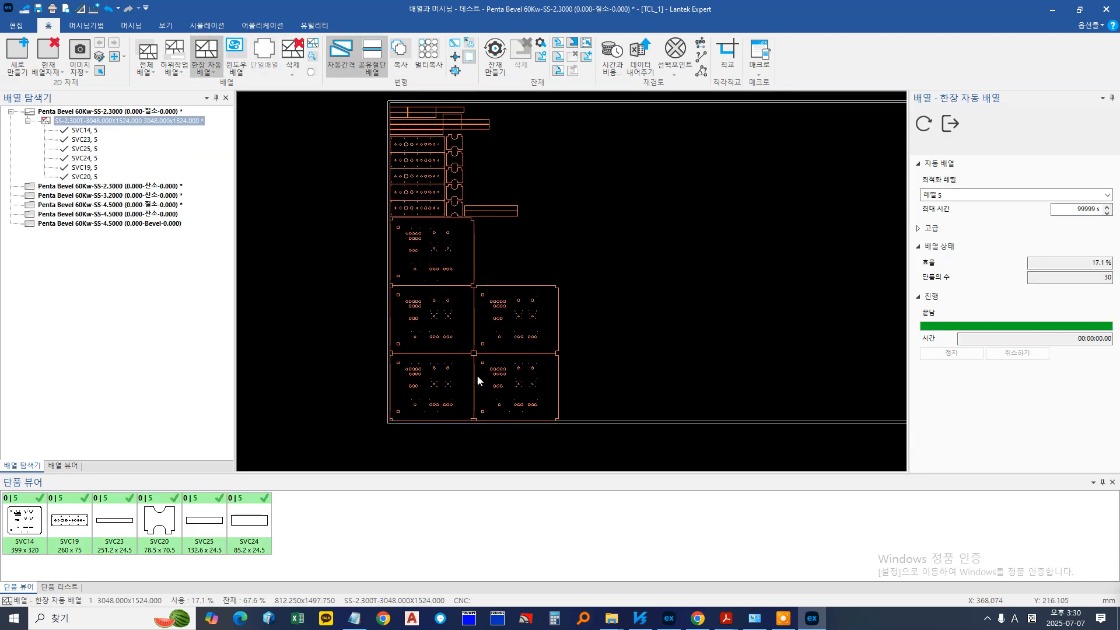
{"action": "middle_click_drag", "start_coordinate": [415, 261], "coordinate": [380, 300]}
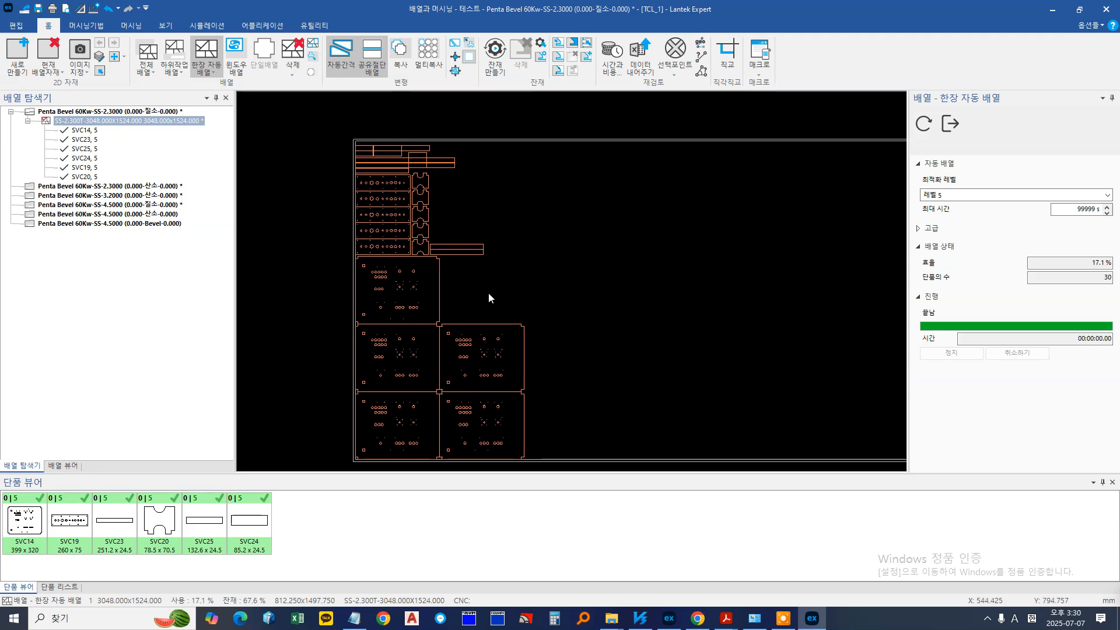
{"action": "left_click", "coordinate": [950, 123]}
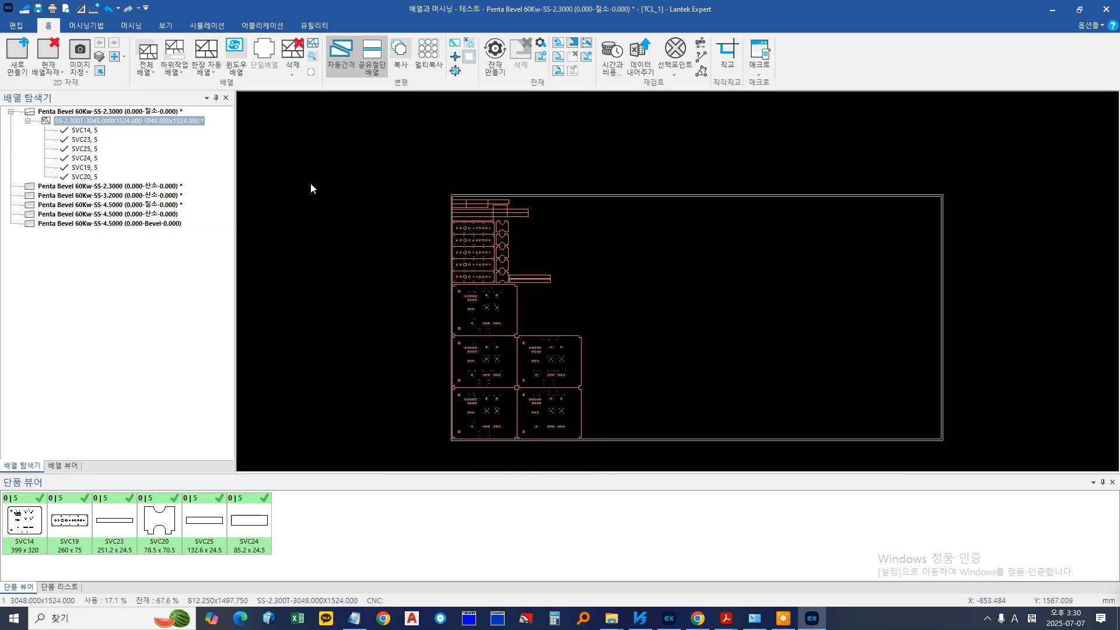
Delete all nested parts from the SS-2.300T sheet and turn off shared-cut nesting (공유절단 배열)
{"action": "left_click_drag", "start_coordinate": [392, 149], "coordinate": [591, 404]}
{"action": "right_click", "coordinate": [519, 307]}
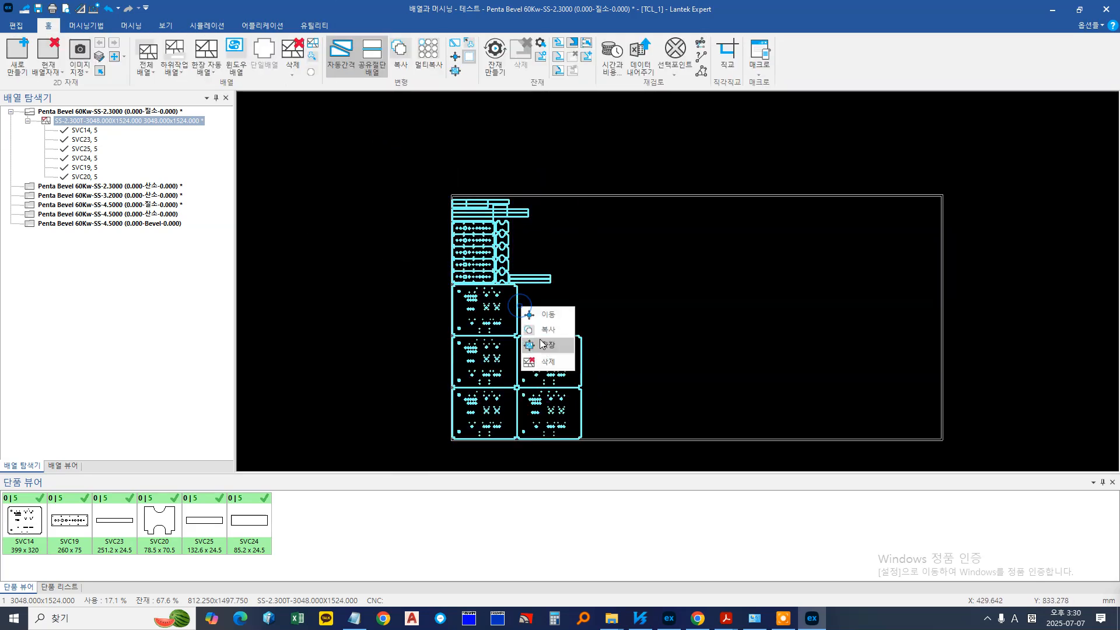
{"action": "left_click", "coordinate": [432, 278]}
{"action": "left_click", "coordinate": [302, 57]}
{"action": "left_click_drag", "start_coordinate": [317, 182], "coordinate": [483, 430]}
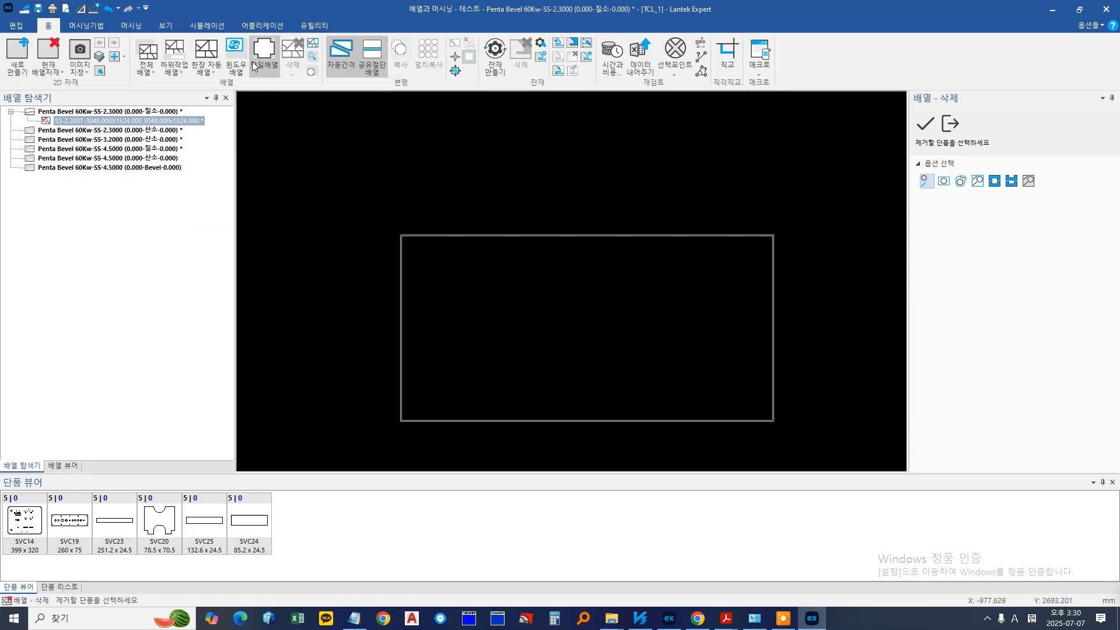
{"action": "left_click", "coordinate": [362, 58]}
{"action": "scroll", "coordinate": [583, 213], "scroll_direction": "down", "scroll_amount": 2}
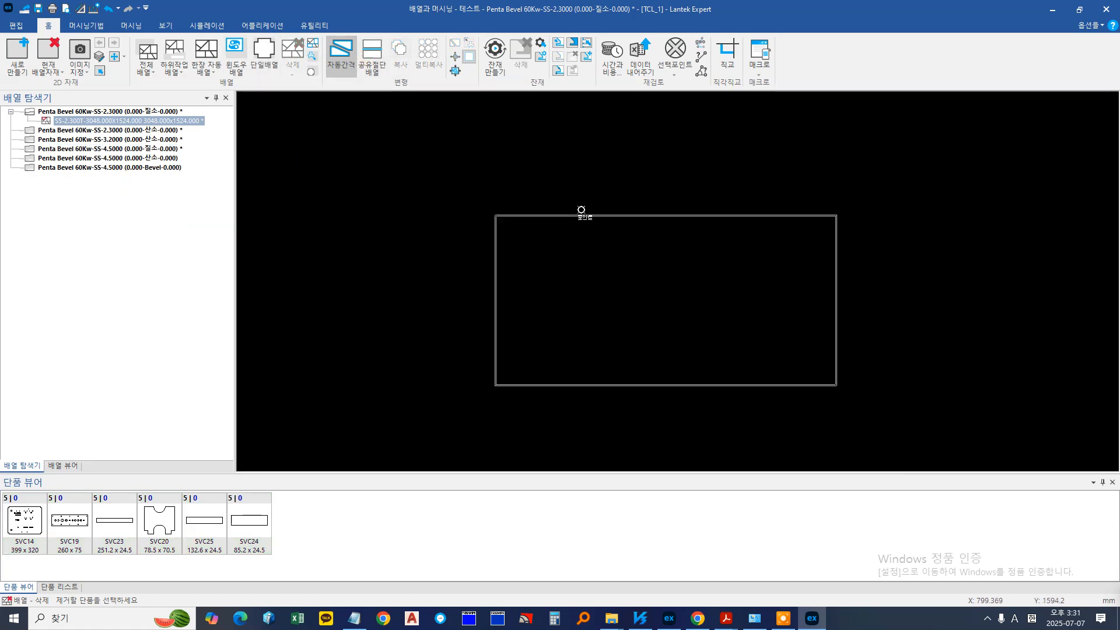
Configure window nesting for all parts (모두) with rectangular and true-shape nesting, using the selected point (선택점) as first point
{"action": "left_click", "coordinate": [238, 59]}
{"action": "scroll", "coordinate": [404, 298], "scroll_direction": "up", "scroll_amount": 2}
{"action": "middle_click_drag", "start_coordinate": [403, 298], "coordinate": [378, 298]}
{"action": "left_click", "coordinate": [238, 66]}
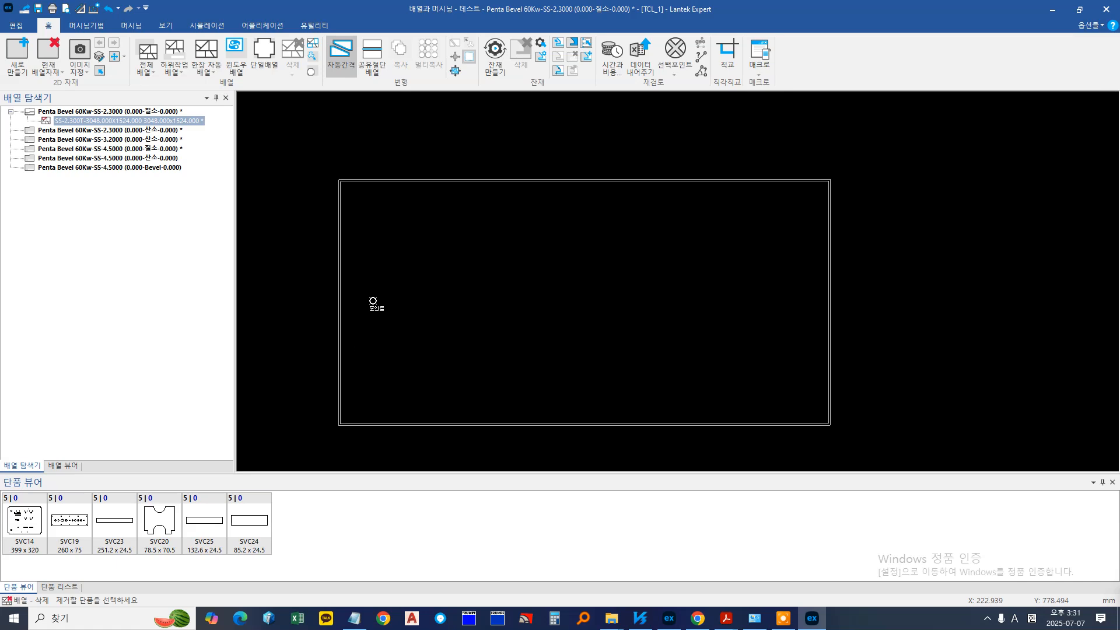
{"action": "left_click", "coordinate": [237, 62]}
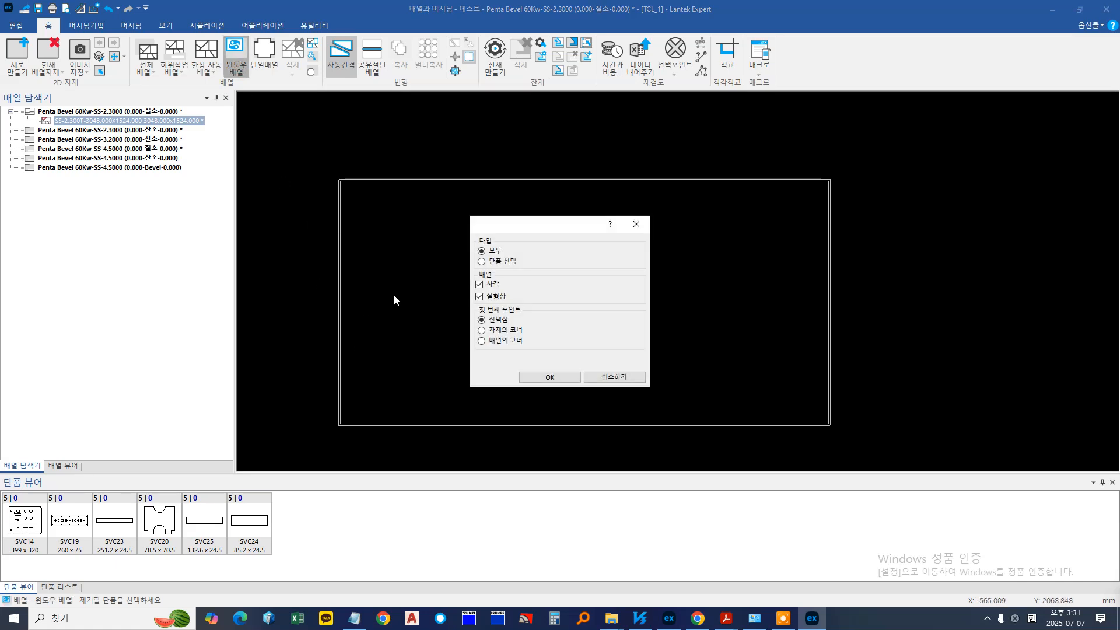
{"action": "left_click", "coordinate": [492, 263]}
{"action": "left_click", "coordinate": [496, 330]}
{"action": "left_click", "coordinate": [498, 320]}
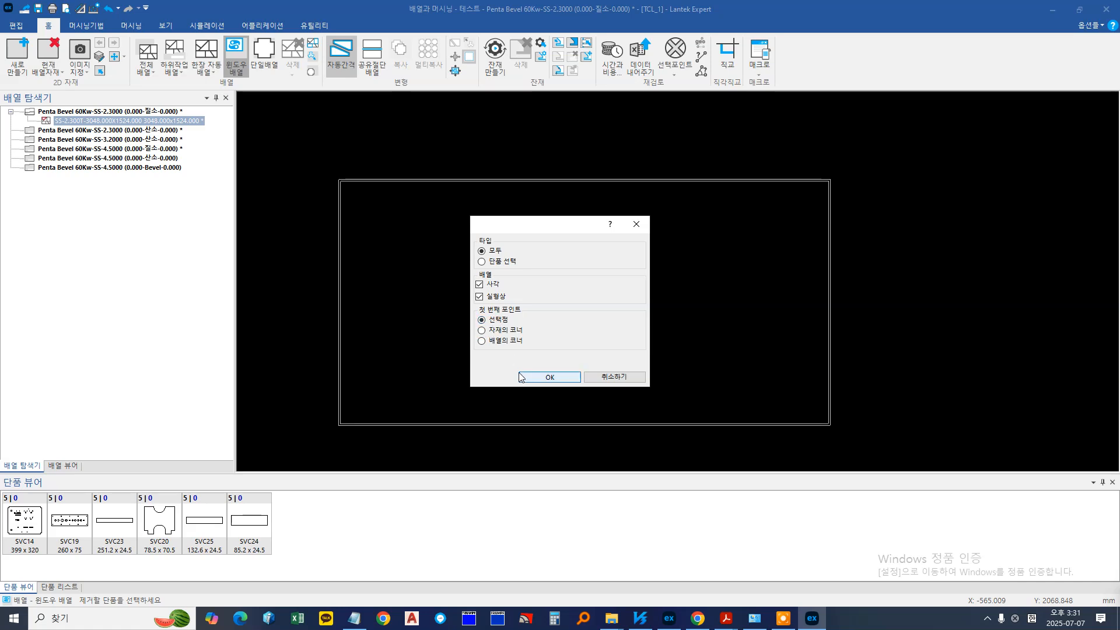
{"action": "left_click", "coordinate": [540, 377]}
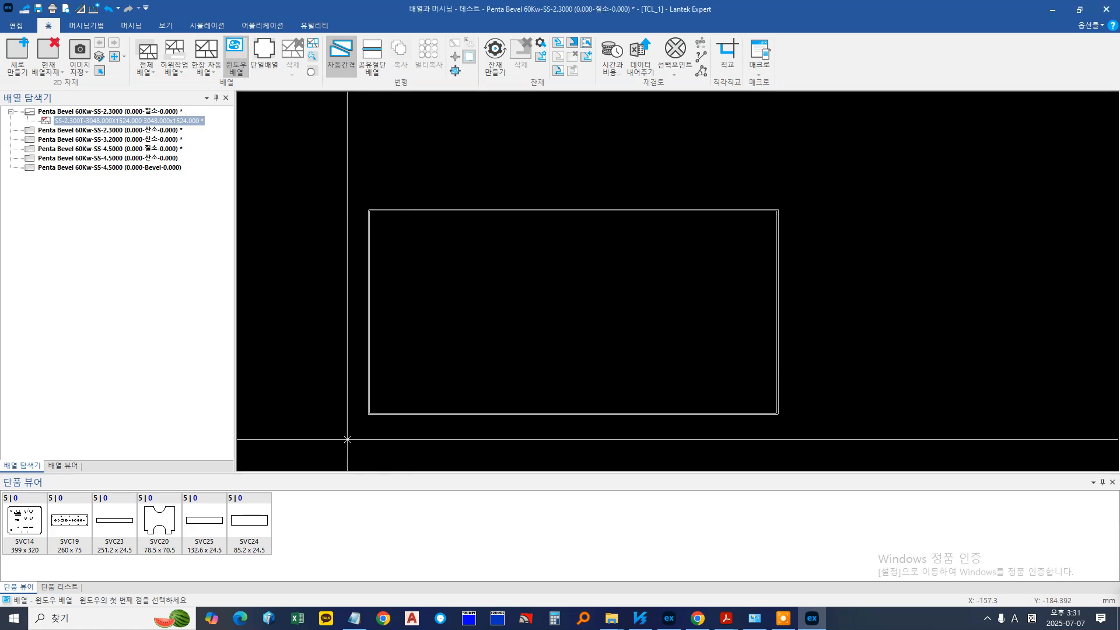
Preview window nesting from just outside the sheet's lower-left corner, try another start near the upper-left corner, and cancel both
{"action": "left_click", "coordinate": [350, 438]}
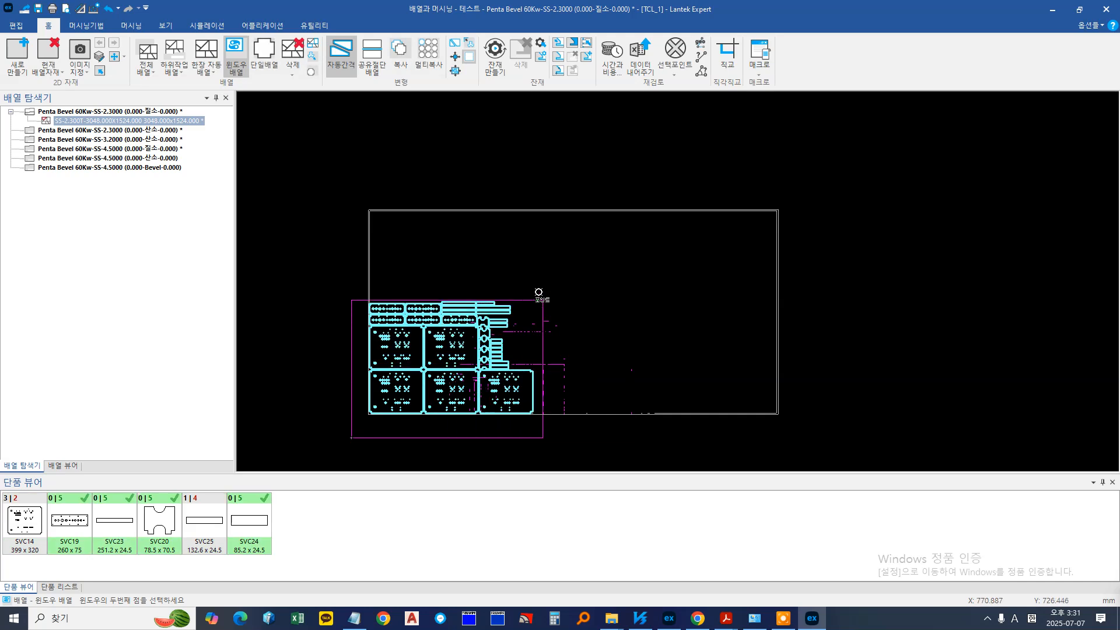
{"action": "key", "text": "Escape"}
{"action": "middle_click_drag", "start_coordinate": [350, 249], "coordinate": [319, 290]}
{"action": "left_click", "coordinate": [329, 232]}
{"action": "key", "text": "Escape"}
{"action": "middle_click_drag", "start_coordinate": [288, 360], "coordinate": [322, 242]}
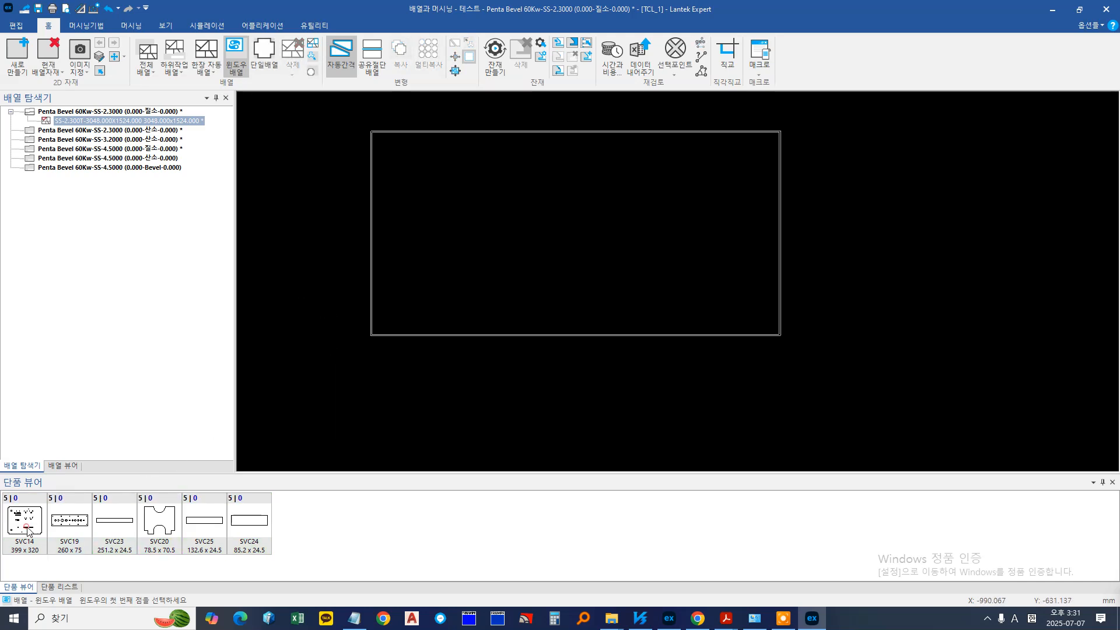
Place five SVC14 parts along the sheet's left edge, three in the first column and two in the second, undoing misplaced ones
{"action": "double_click", "coordinate": [27, 529]}
{"action": "left_click", "coordinate": [383, 310]}
{"action": "left_click", "coordinate": [387, 259]}
{"action": "left_click", "coordinate": [427, 293]}
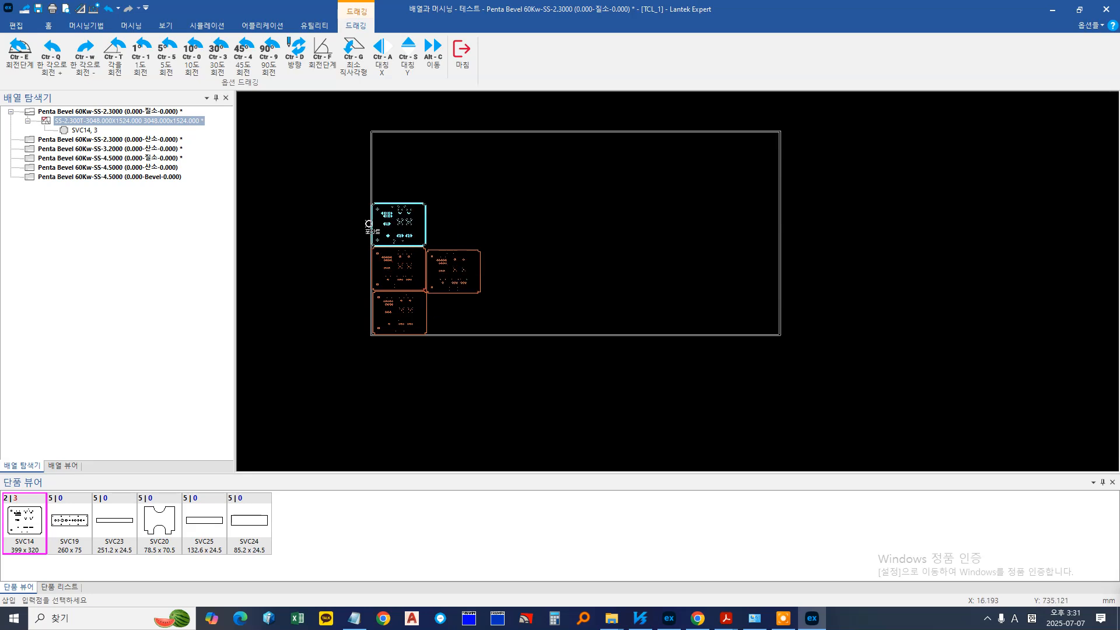
{"action": "left_click", "coordinate": [109, 8]}
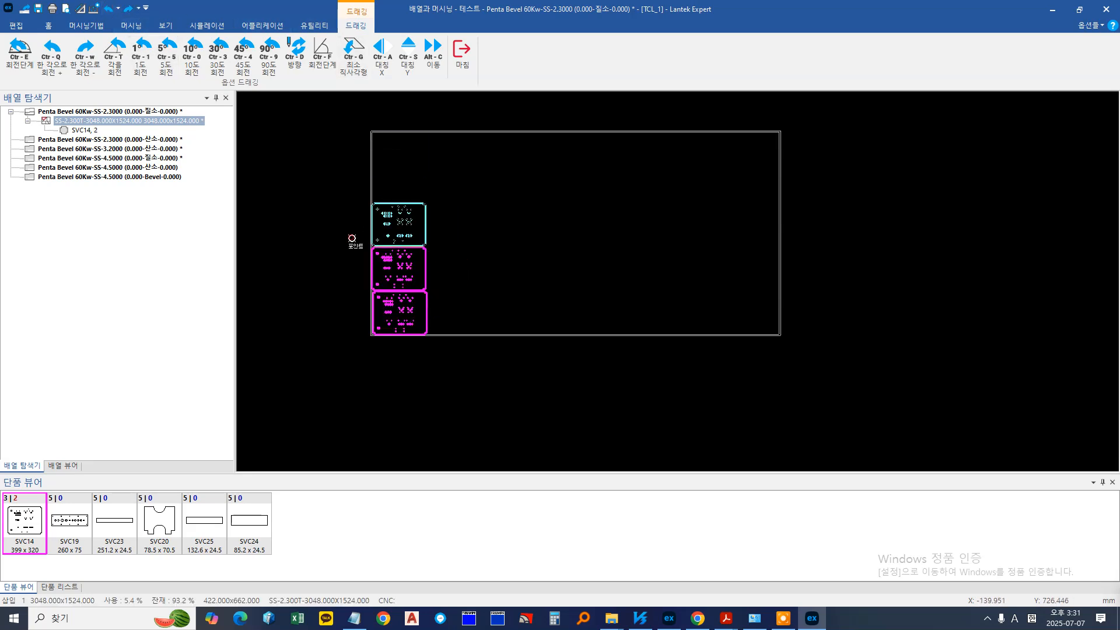
{"action": "left_click", "coordinate": [352, 238]}
{"action": "left_click", "coordinate": [418, 255]}
{"action": "left_click", "coordinate": [111, 9]}
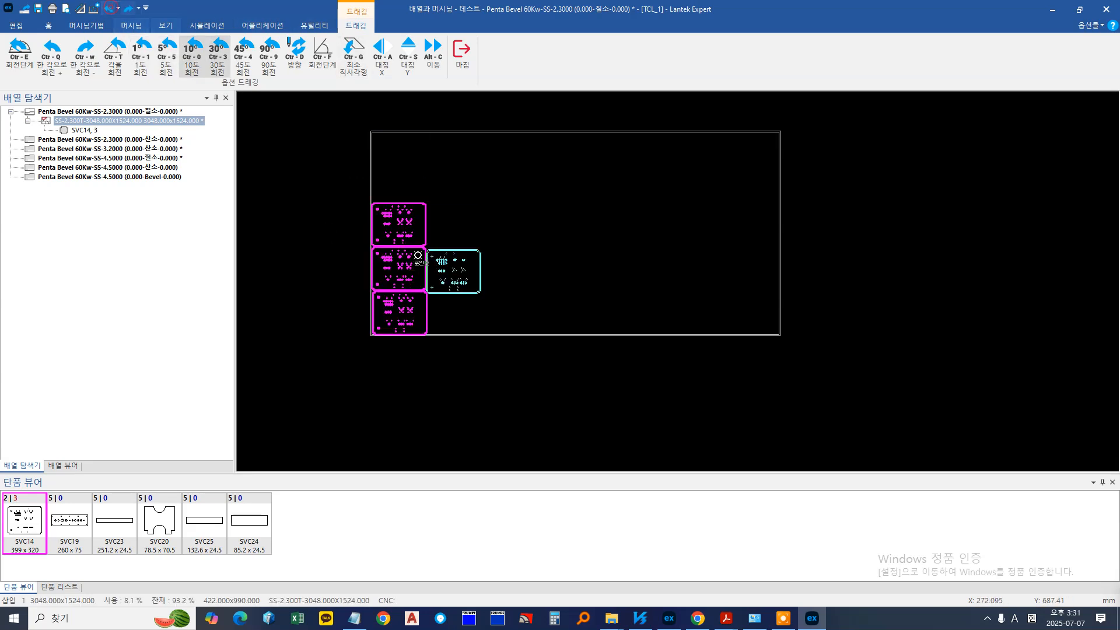
{"action": "left_click", "coordinate": [415, 336]}
{"action": "left_click", "coordinate": [404, 261]}
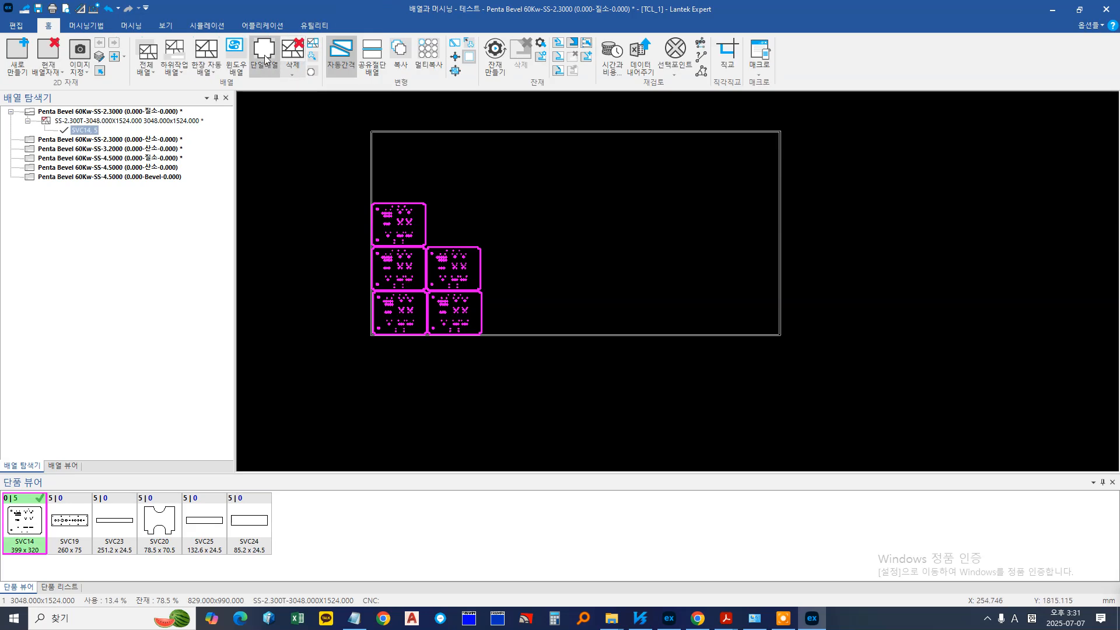
Window-nest SVC19, SVC20 and SVC24 parts into the free area right of the uppermost SVC14 part on the sheet
{"action": "left_click", "coordinate": [236, 56]}
{"action": "left_click", "coordinate": [531, 377]}
{"action": "left_click", "coordinate": [343, 351]}
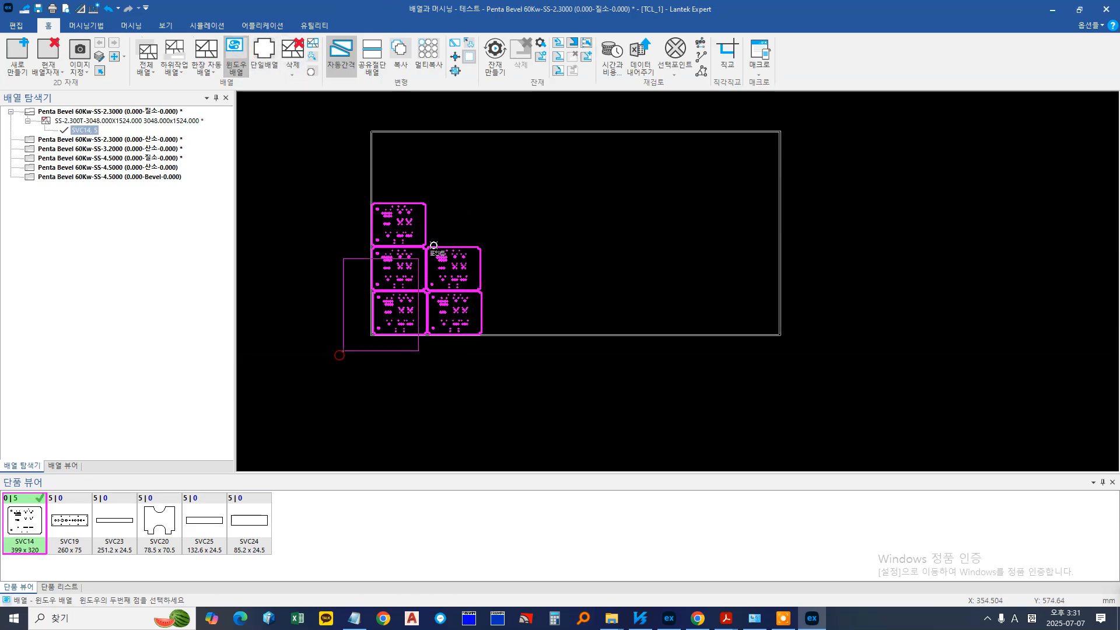
{"action": "left_click", "coordinate": [405, 358]}
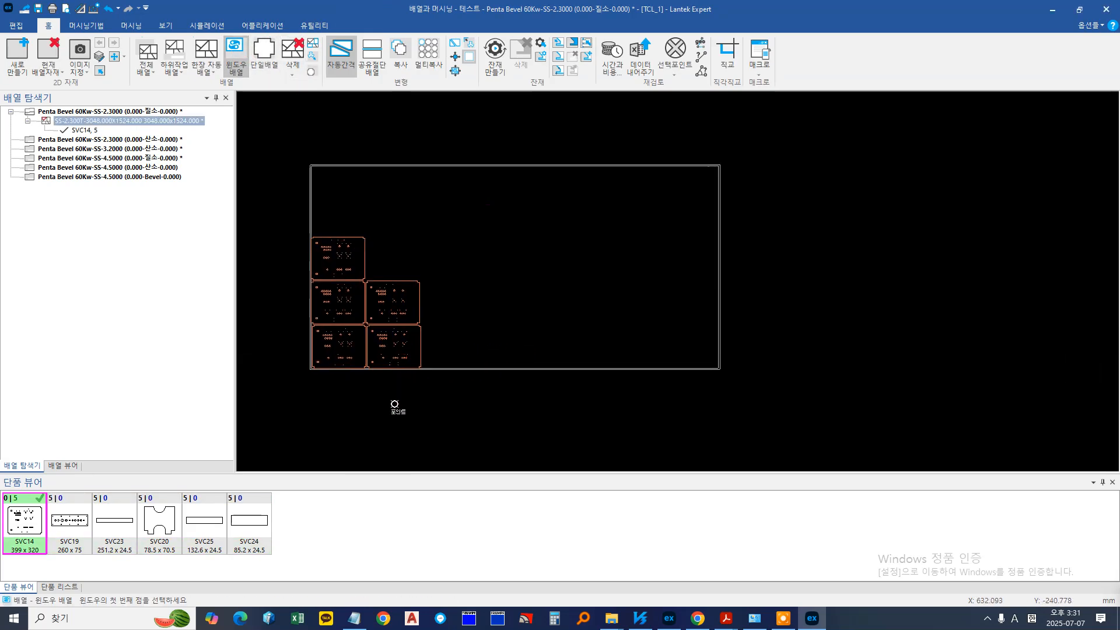
{"action": "left_click", "coordinate": [383, 350]}
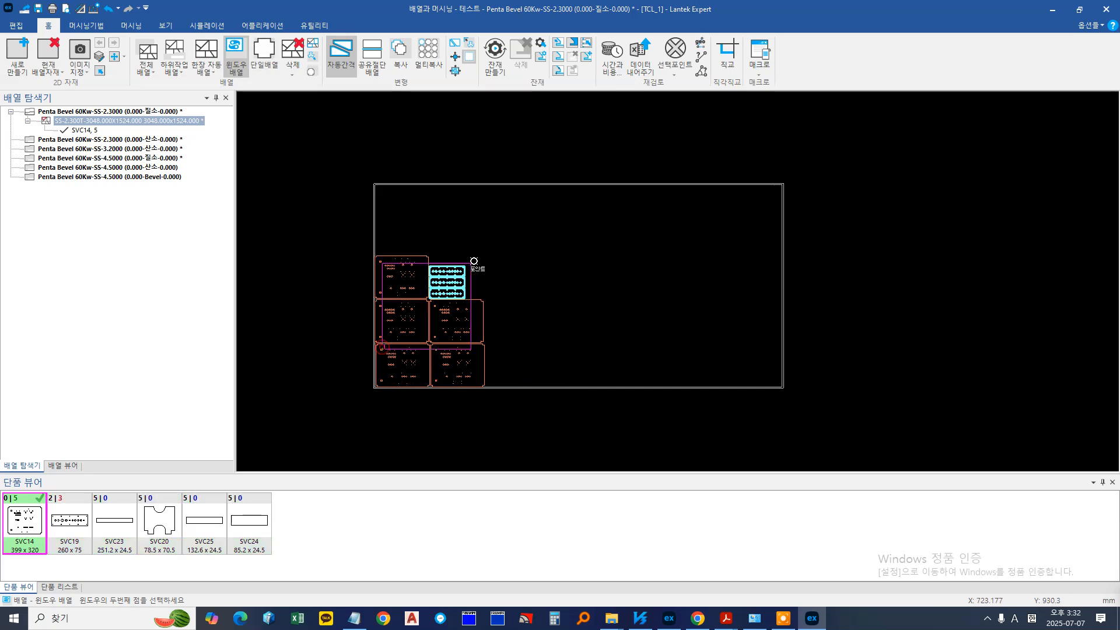
{"action": "left_click", "coordinate": [483, 254]}
{"action": "left_click", "coordinate": [374, 314]}
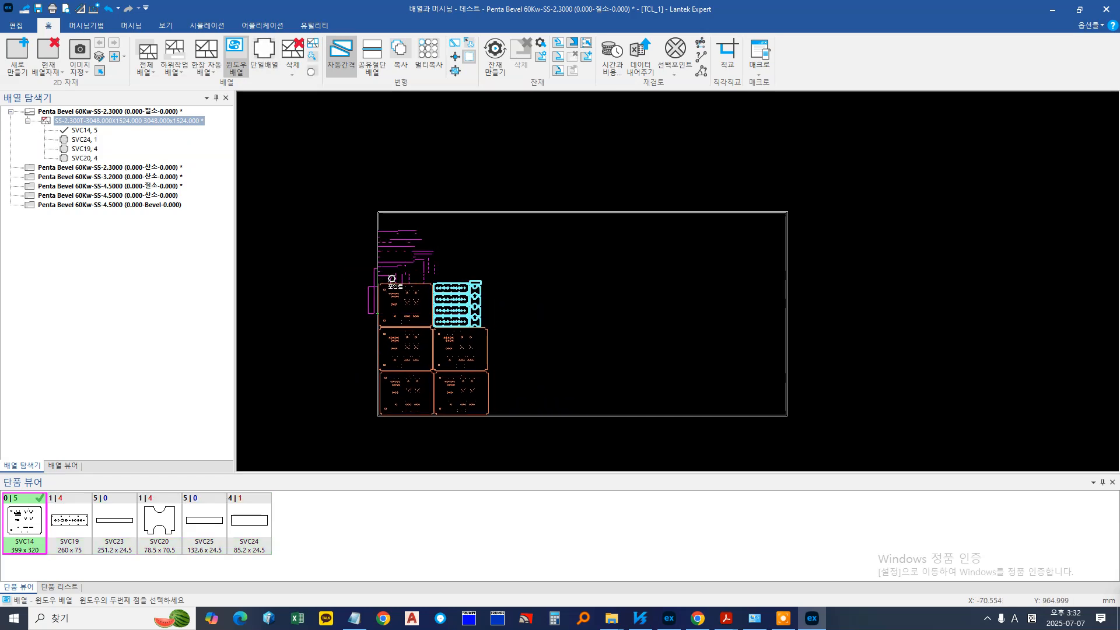
{"action": "left_click", "coordinate": [341, 289]}
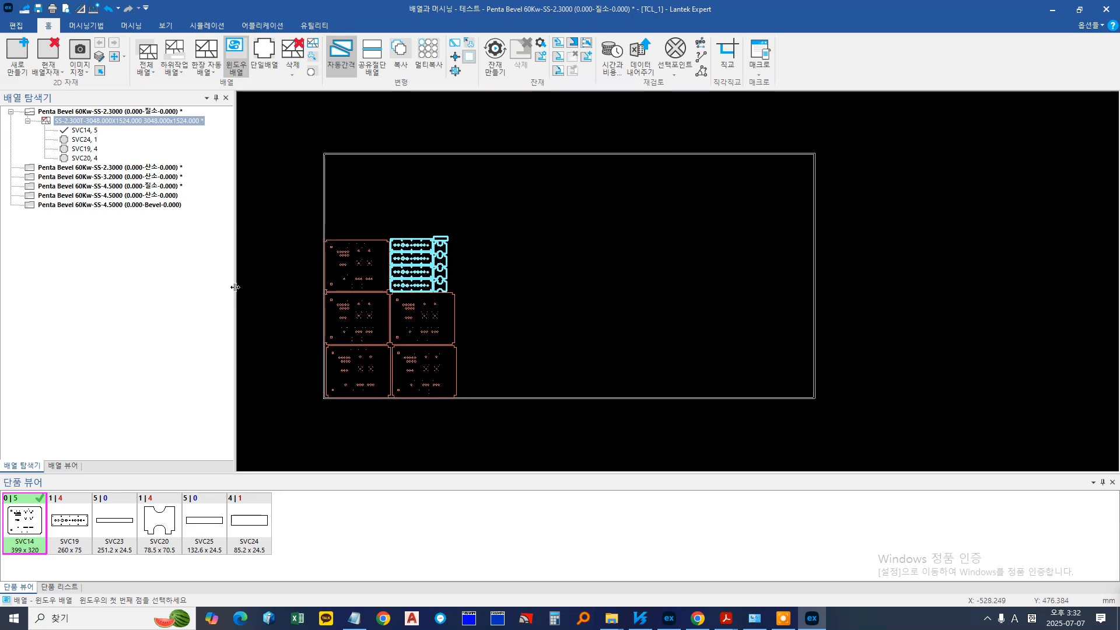
Open the nesting parameters, pick another option there and close the dialog
{"action": "middle_click_drag", "start_coordinate": [257, 281], "coordinate": [299, 272]}
{"action": "left_click", "coordinate": [93, 9]}
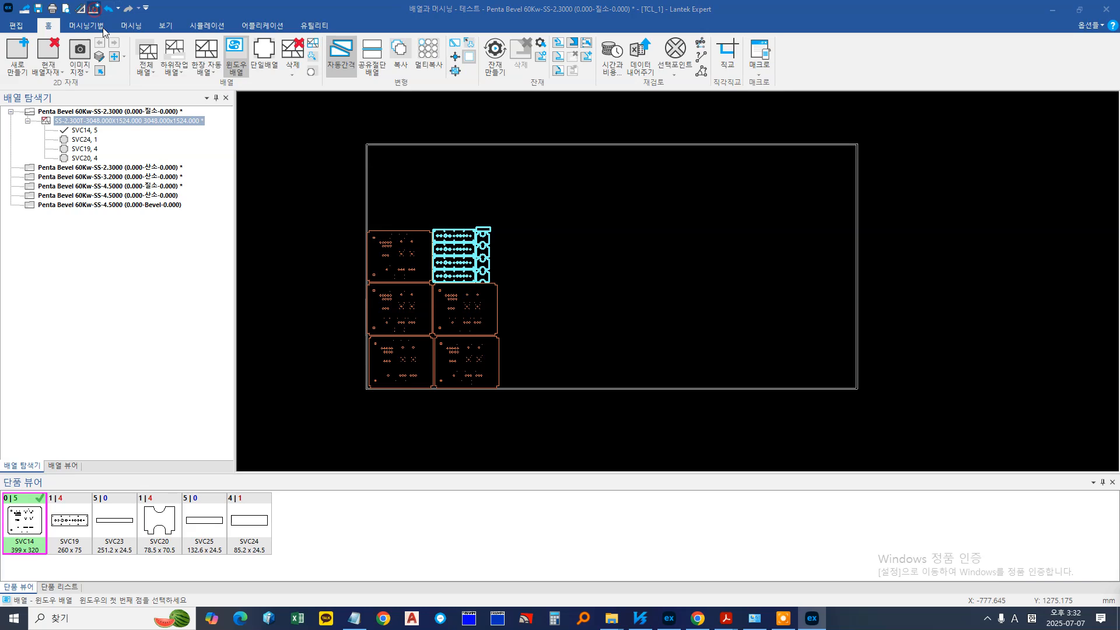
{"action": "left_click", "coordinate": [201, 192]}
{"action": "left_click", "coordinate": [563, 235]}
{"action": "left_click", "coordinate": [563, 235]}
{"action": "left_click", "coordinate": [525, 260]}
{"action": "left_click", "coordinate": [677, 455]}
{"action": "left_click", "coordinate": [570, 455]}
Select all nested parts on the 3048 x 1524 sheet and delete them
{"action": "middle_click_drag", "start_coordinate": [450, 274], "coordinate": [435, 303]}
{"action": "left_click_drag", "start_coordinate": [327, 217], "coordinate": [516, 391]}
{"action": "right_click", "coordinate": [436, 284]}
{"action": "left_click", "coordinate": [465, 342]}
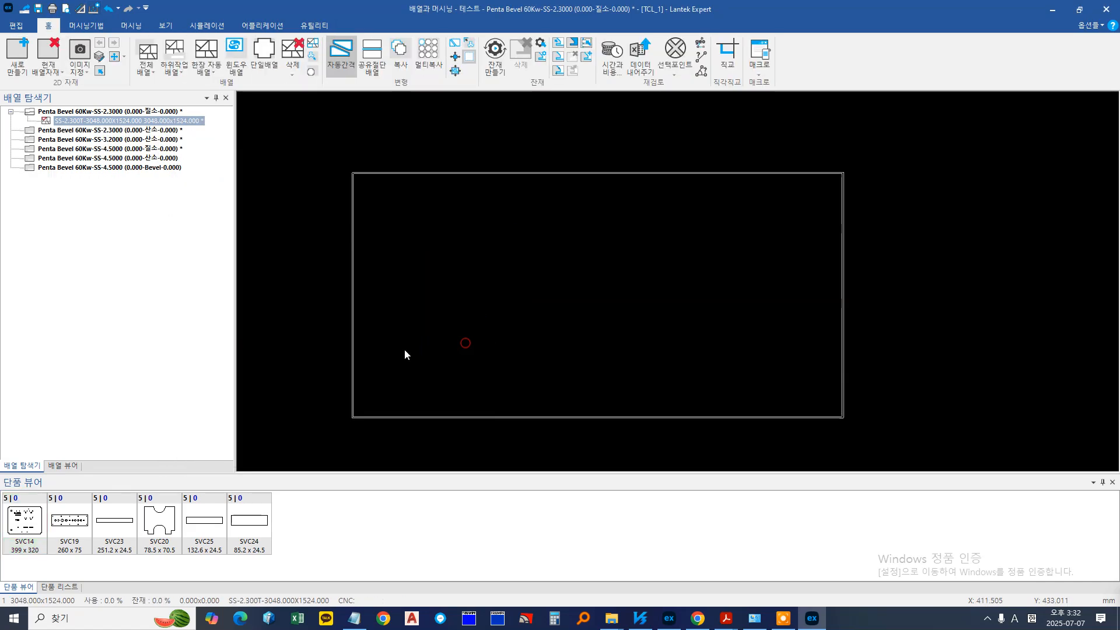
Window-nest all six part types along the empty sheet's left end, using the selected point (선택점) as first point
{"action": "middle_click_drag", "start_coordinate": [324, 337], "coordinate": [363, 309]}
{"action": "left_click", "coordinate": [236, 58]}
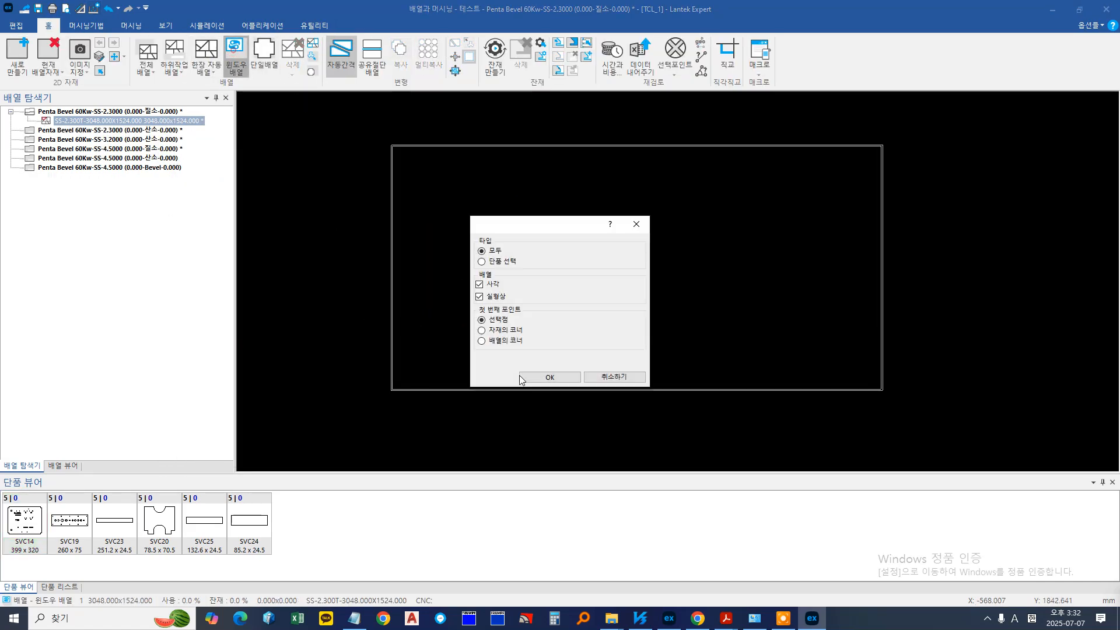
{"action": "left_click", "coordinate": [540, 379]}
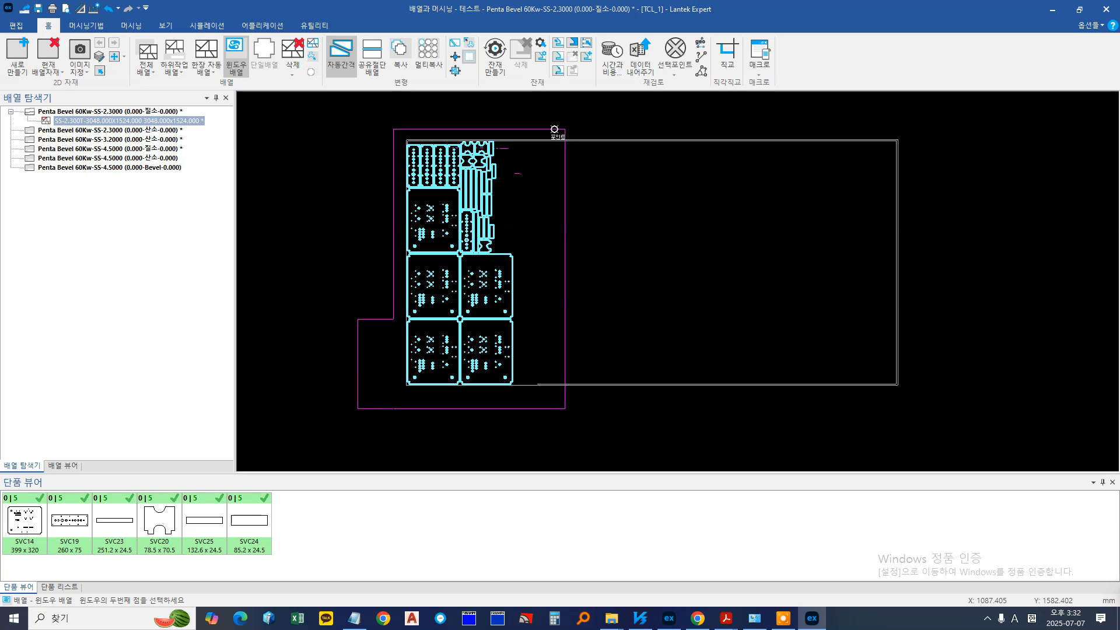
{"action": "left_click", "coordinate": [539, 129]}
Try a nesting window around the four upright SVC19 parts in the sheet's upper-left corner and leave window nesting
{"action": "scroll", "coordinate": [414, 173], "scroll_direction": "up", "scroll_amount": 3}
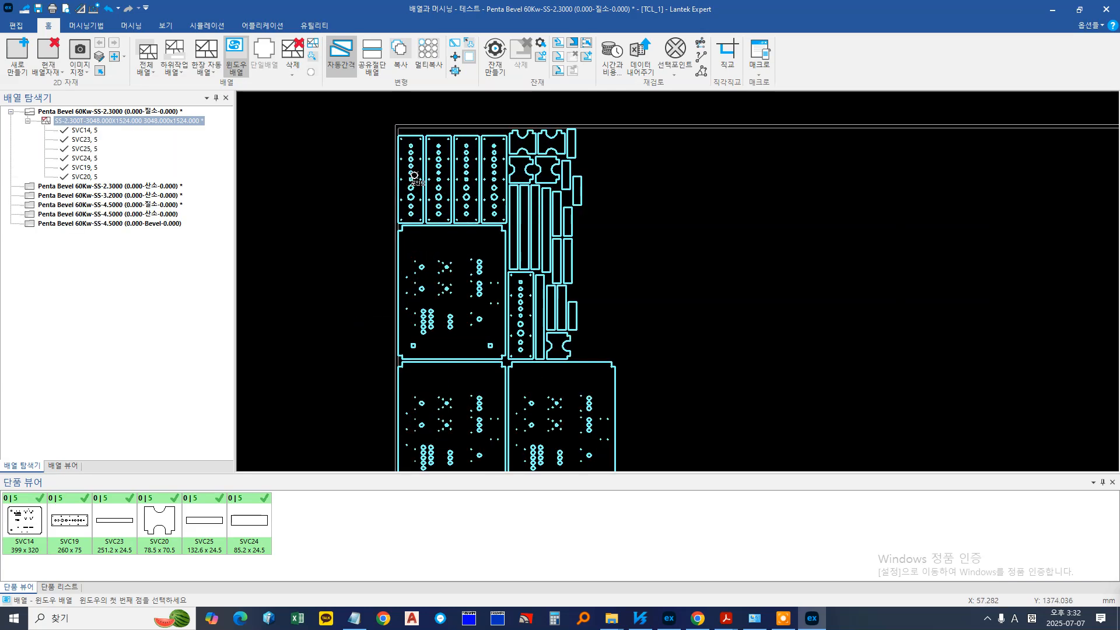
{"action": "scroll", "coordinate": [413, 174], "scroll_direction": "down", "scroll_amount": 1}
{"action": "scroll", "coordinate": [411, 167], "scroll_direction": "down", "scroll_amount": 1}
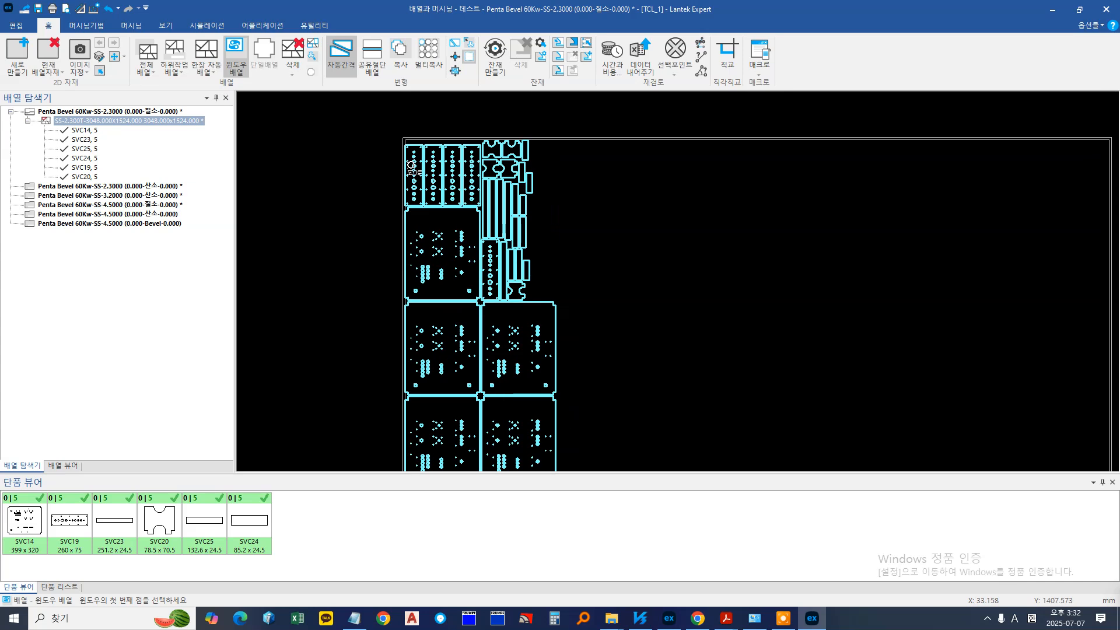
{"action": "scroll", "coordinate": [412, 169], "scroll_direction": "down", "scroll_amount": 1}
{"action": "scroll", "coordinate": [406, 149], "scroll_direction": "up", "scroll_amount": 3}
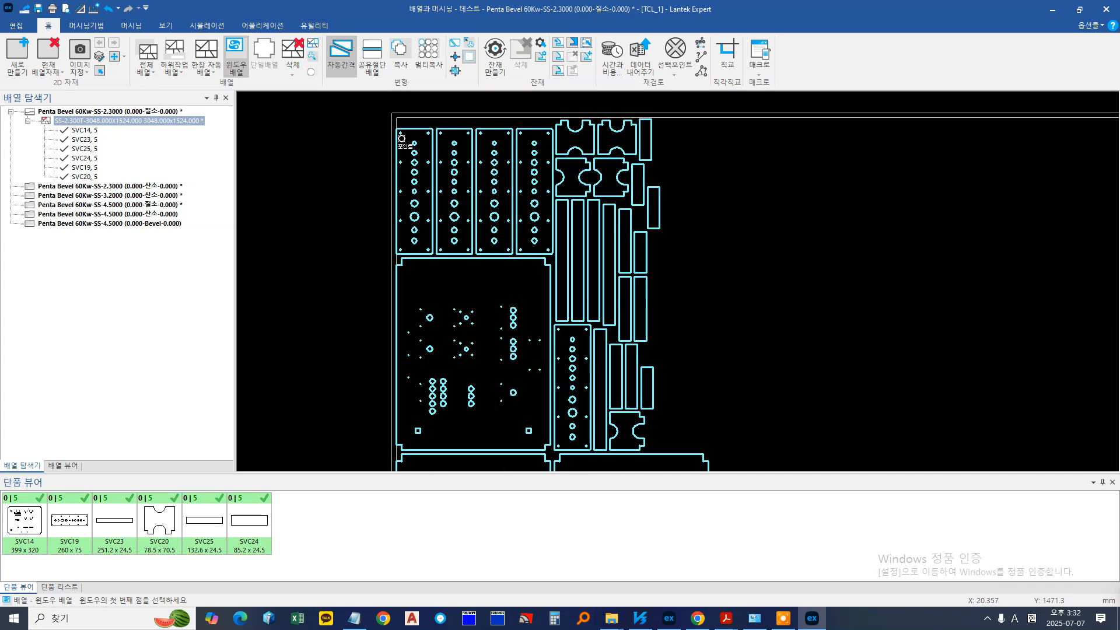
{"action": "left_click", "coordinate": [373, 118]}
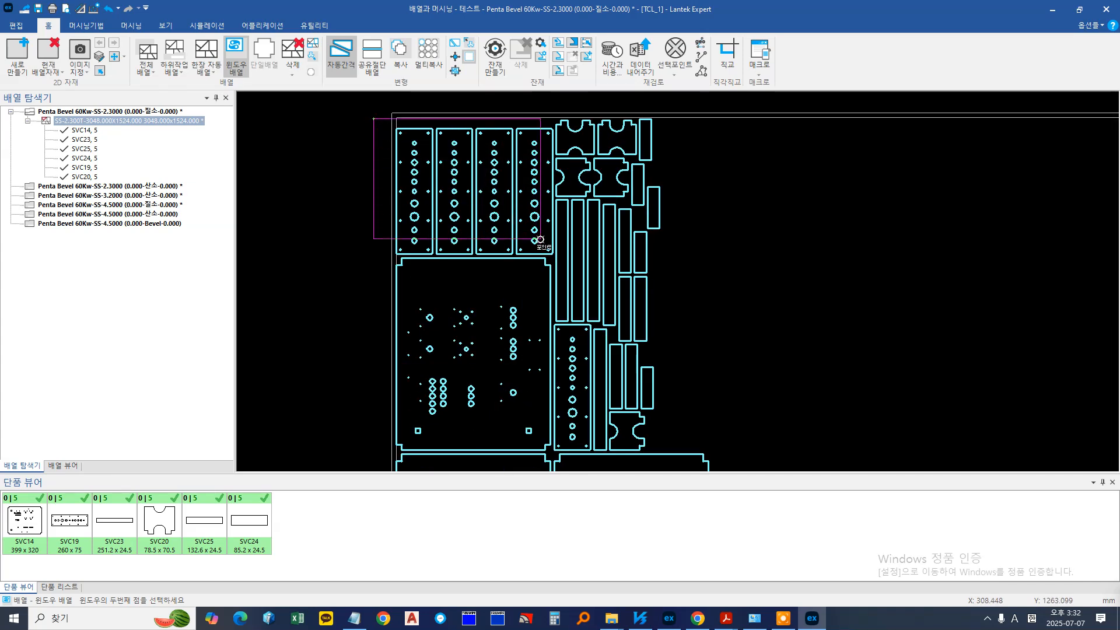
{"action": "left_click", "coordinate": [557, 257]}
{"action": "scroll", "coordinate": [525, 242], "scroll_direction": "down", "scroll_amount": 2}
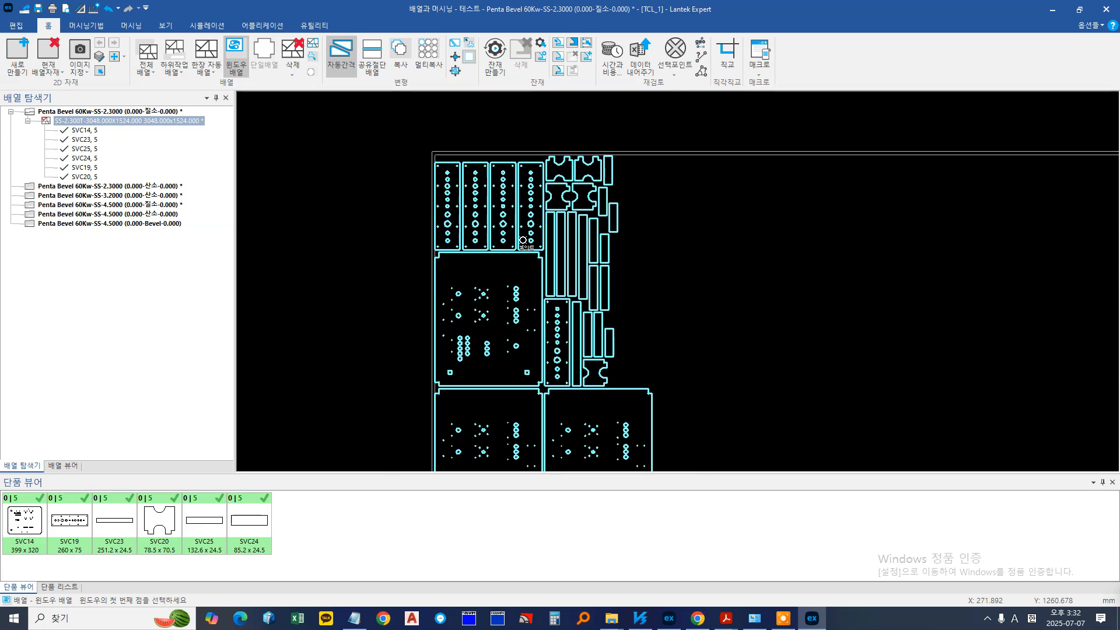
{"action": "key", "text": "Escape"}
{"action": "scroll", "coordinate": [507, 246], "scroll_direction": "down", "scroll_amount": 3}
{"action": "middle_click_drag", "start_coordinate": [518, 306], "coordinate": [432, 257]}
{"action": "scroll", "coordinate": [447, 242], "scroll_direction": "up", "scroll_amount": 2}
{"action": "scroll", "coordinate": [449, 249], "scroll_direction": "up", "scroll_amount": 2}
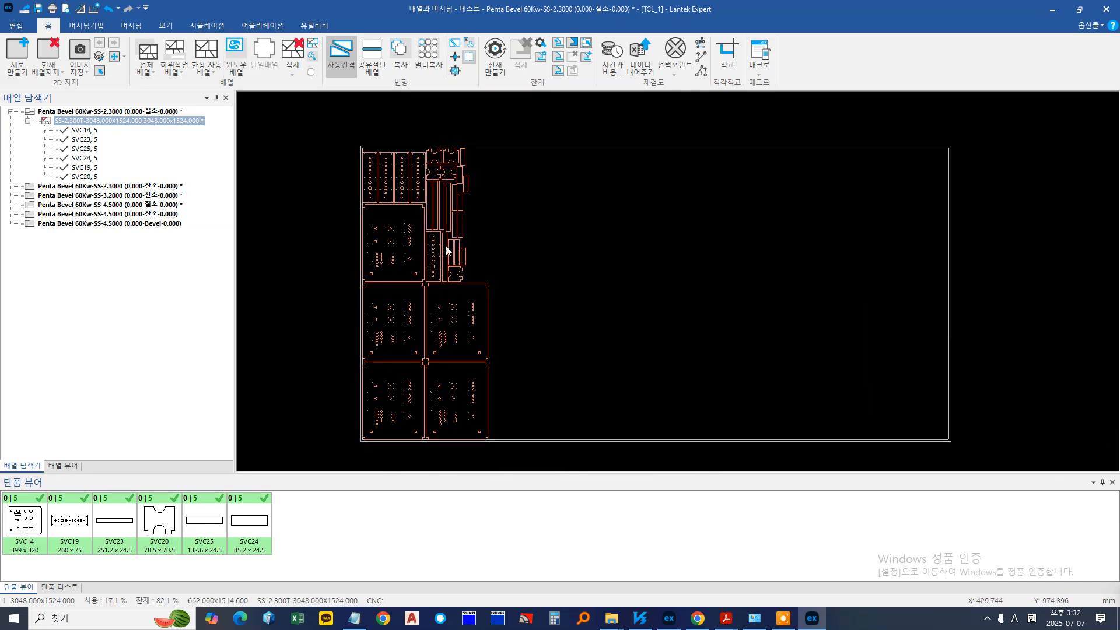
{"action": "scroll", "coordinate": [441, 284], "scroll_direction": "down", "scroll_amount": 3}
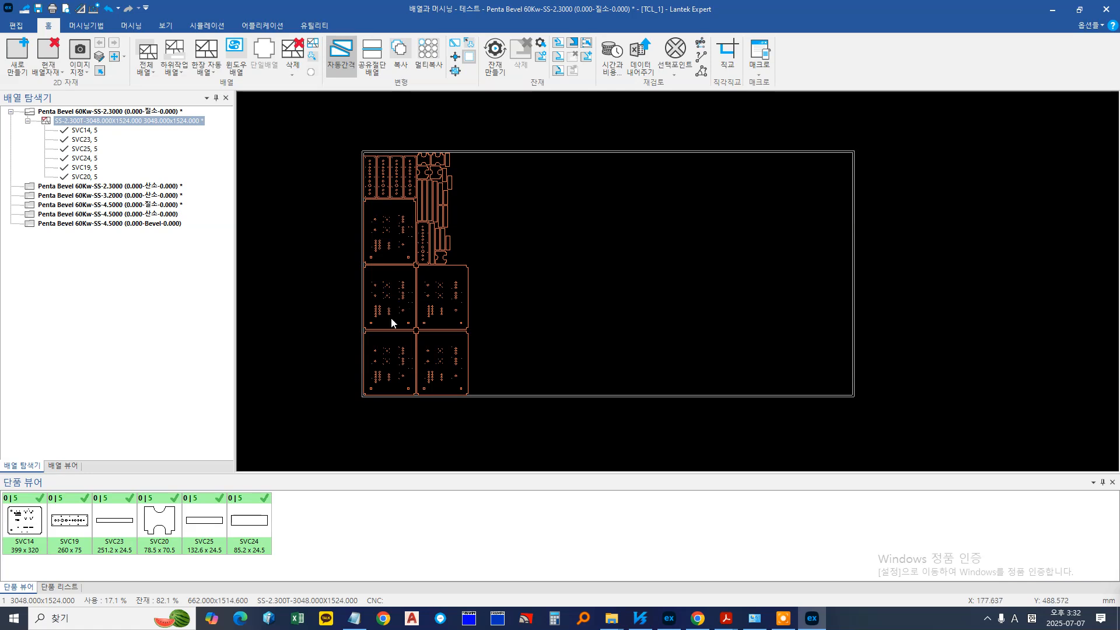
{"action": "scroll", "coordinate": [431, 265], "scroll_direction": "up", "scroll_amount": 1}
{"action": "middle_click_drag", "start_coordinate": [432, 267], "coordinate": [401, 269]}
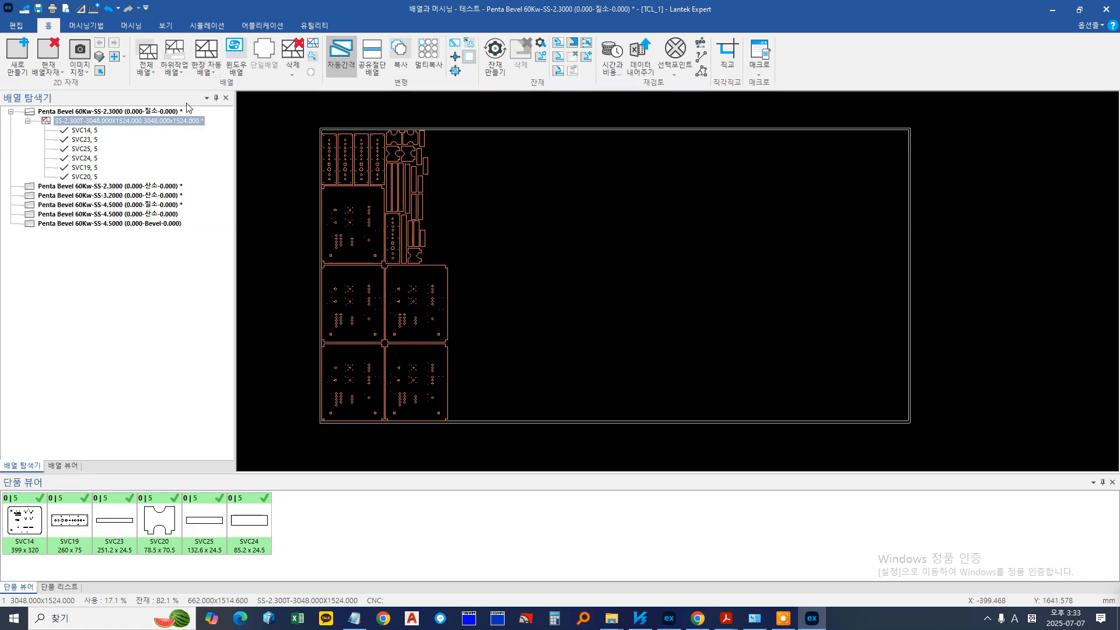
Delete the SS-2.300T-3048 x 1524 sheet together with its nested parts
{"action": "left_click", "coordinate": [187, 128]}
{"action": "right_click", "coordinate": [197, 122]}
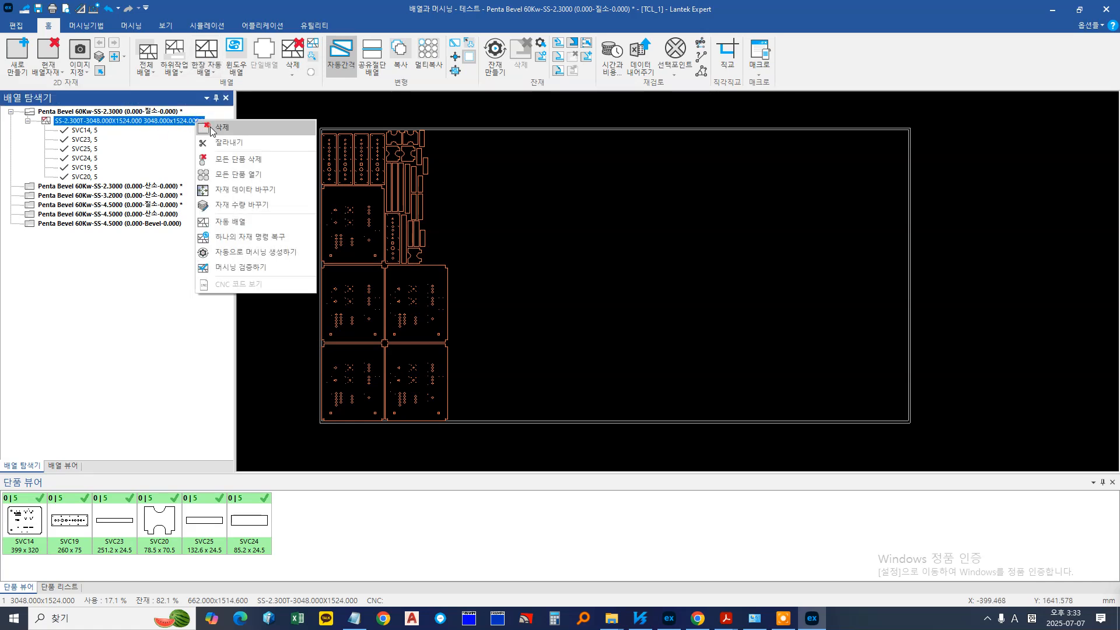
{"action": "left_click", "coordinate": [209, 126]}
{"action": "left_click", "coordinate": [527, 327]}
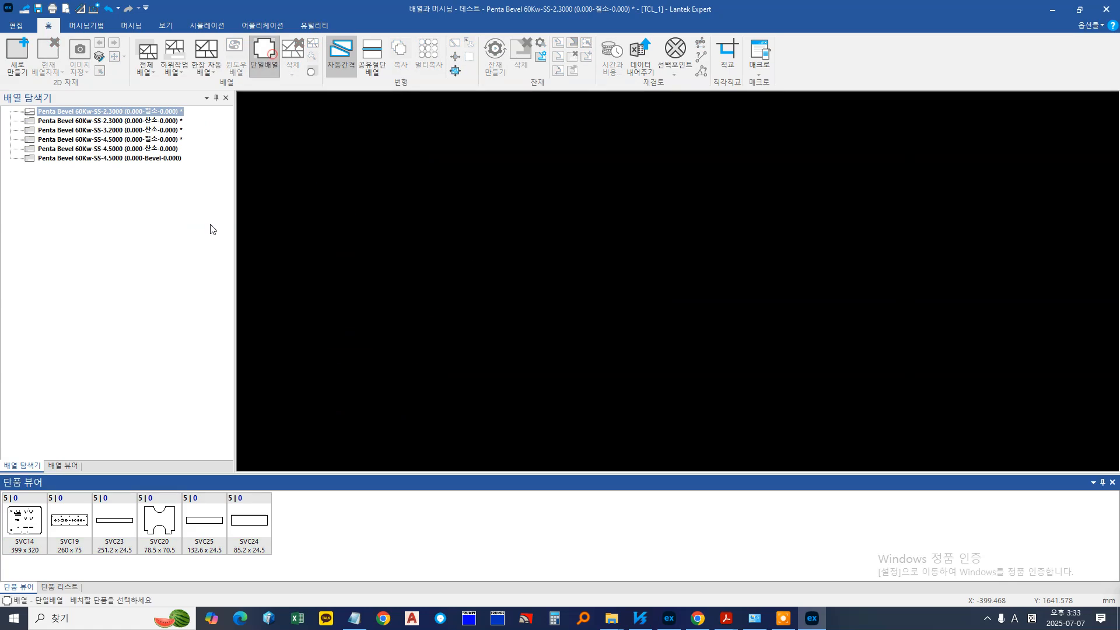
Create a part-sized sheet for SVC14 with single nesting (단일배열), setting all sheet margins to 0 mm
{"action": "left_click", "coordinate": [25, 531]}
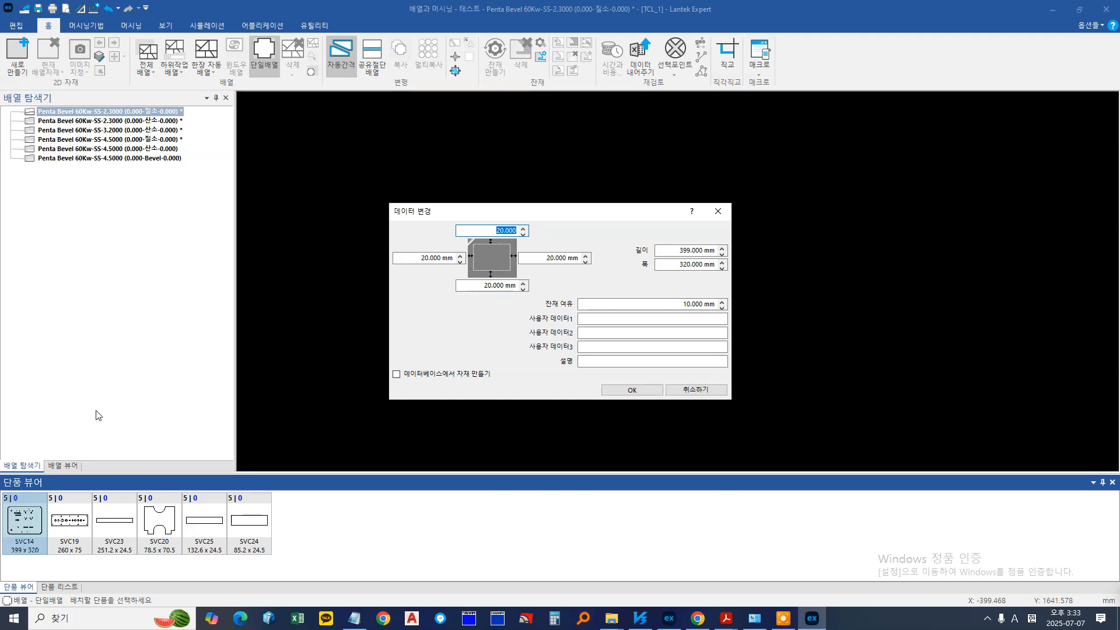
{"action": "key", "text": "Tab"}
{"action": "type", "text": "0"}
{"action": "key", "text": "Tab"}
{"action": "type", "text": "0"}
{"action": "key", "text": "Tab"}
{"action": "type", "text": "0"}
{"action": "key", "text": "Return"}
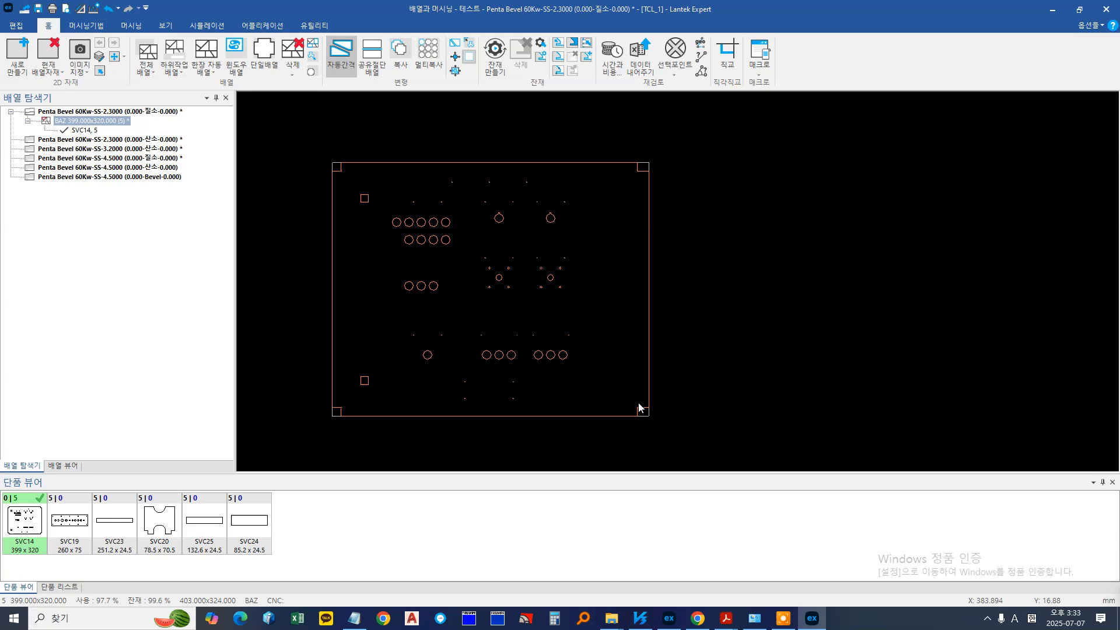
Examine the SVC14 part's holes, square cutouts and corner notches on its own sheet
{"action": "scroll", "coordinate": [464, 352], "scroll_direction": "up", "scroll_amount": 3}
{"action": "scroll", "coordinate": [400, 366], "scroll_direction": "down", "scroll_amount": 3}
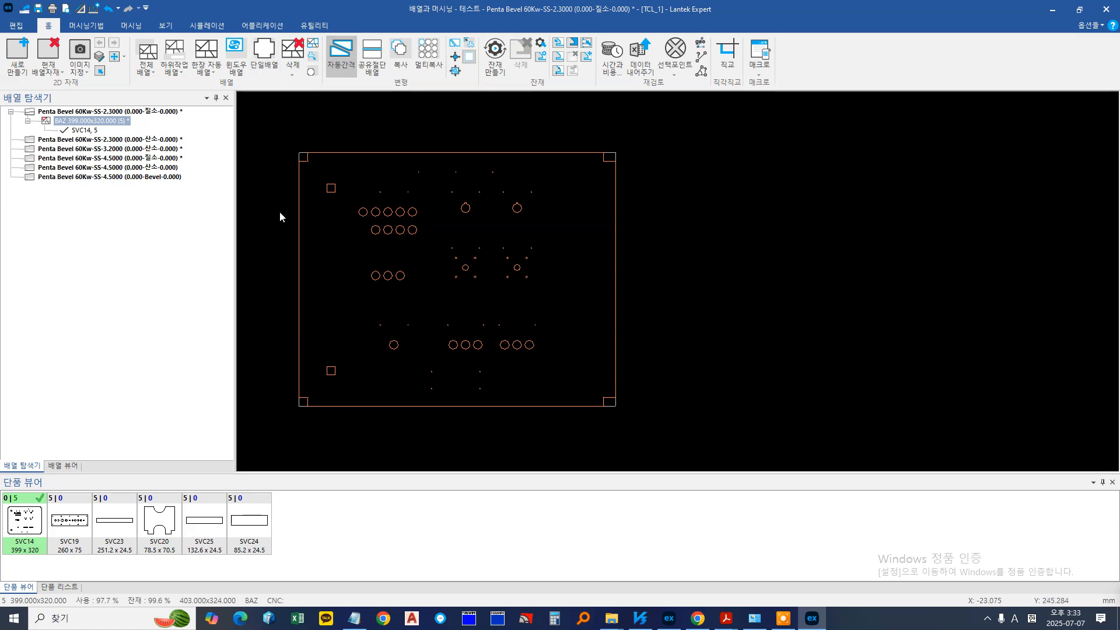
{"action": "scroll", "coordinate": [382, 344], "scroll_direction": "up", "scroll_amount": 5}
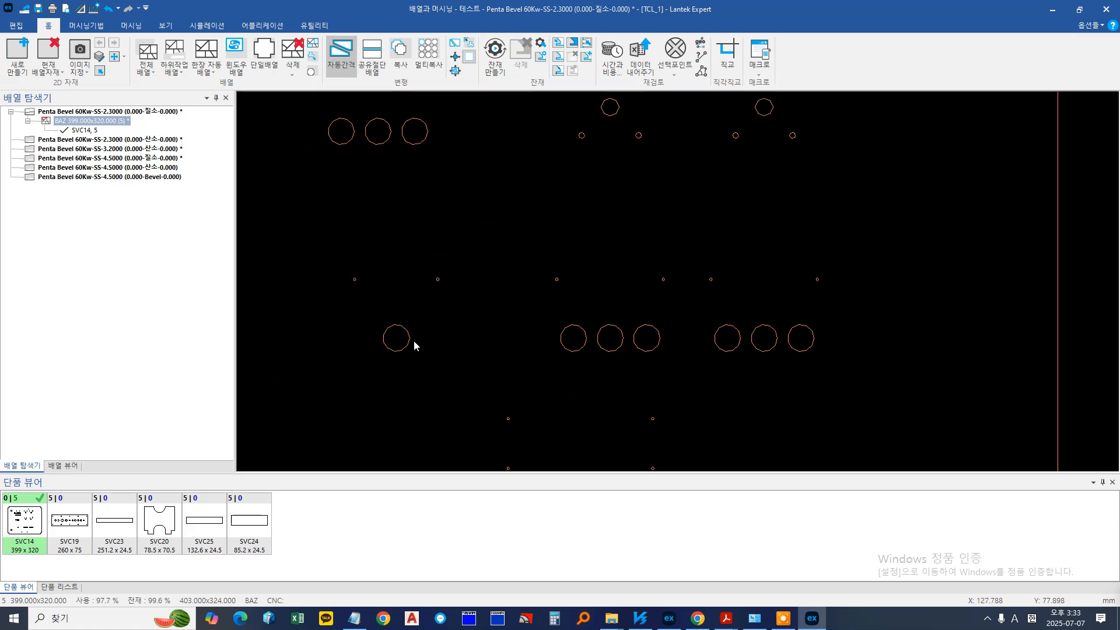
{"action": "scroll", "coordinate": [372, 353], "scroll_direction": "down", "scroll_amount": 5}
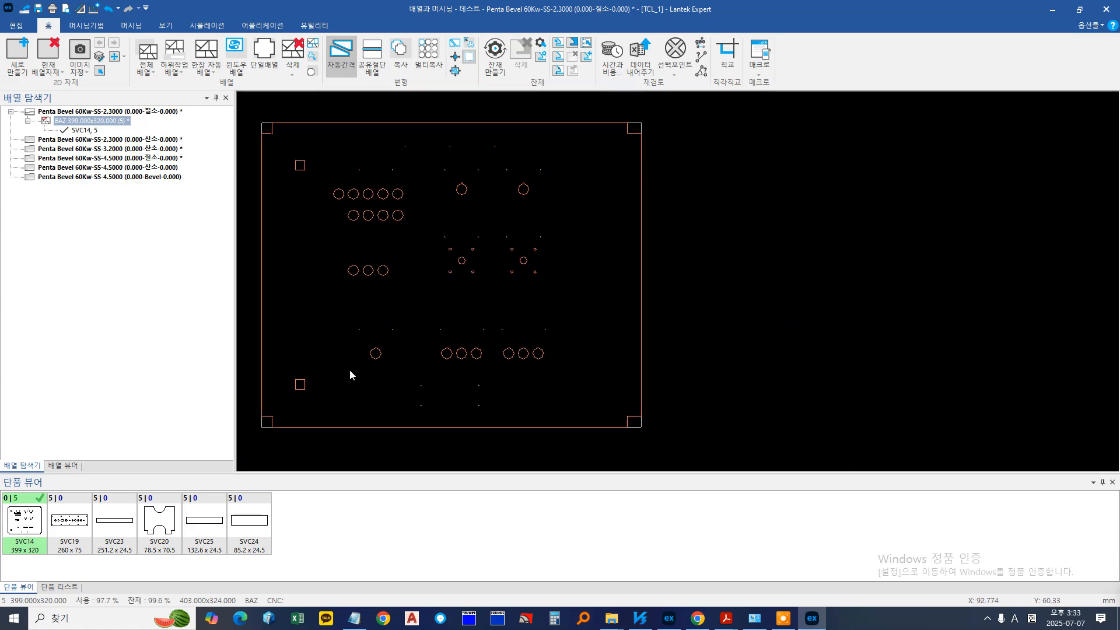
{"action": "scroll", "coordinate": [369, 371], "scroll_direction": "down", "scroll_amount": 1}
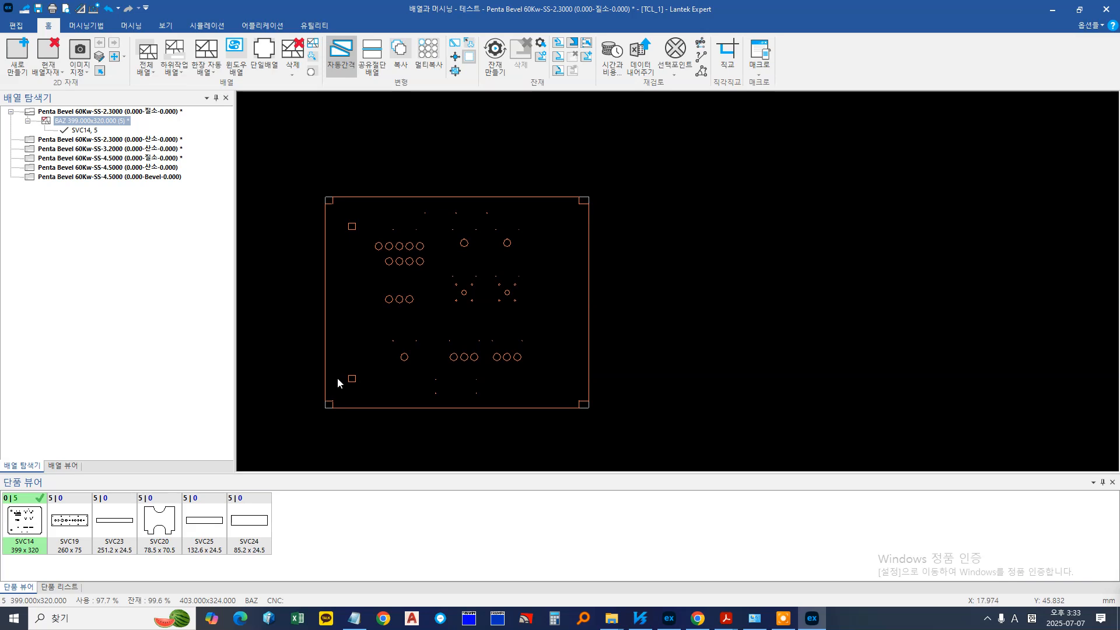
{"action": "mouse_move", "coordinate": [362, 386]}
{"action": "middle_mouse_down"}
{"action": "mouse_move", "coordinate": [351, 390]}
{"action": "mouse_move", "coordinate": [394, 396]}
{"action": "middle_mouse_up"}
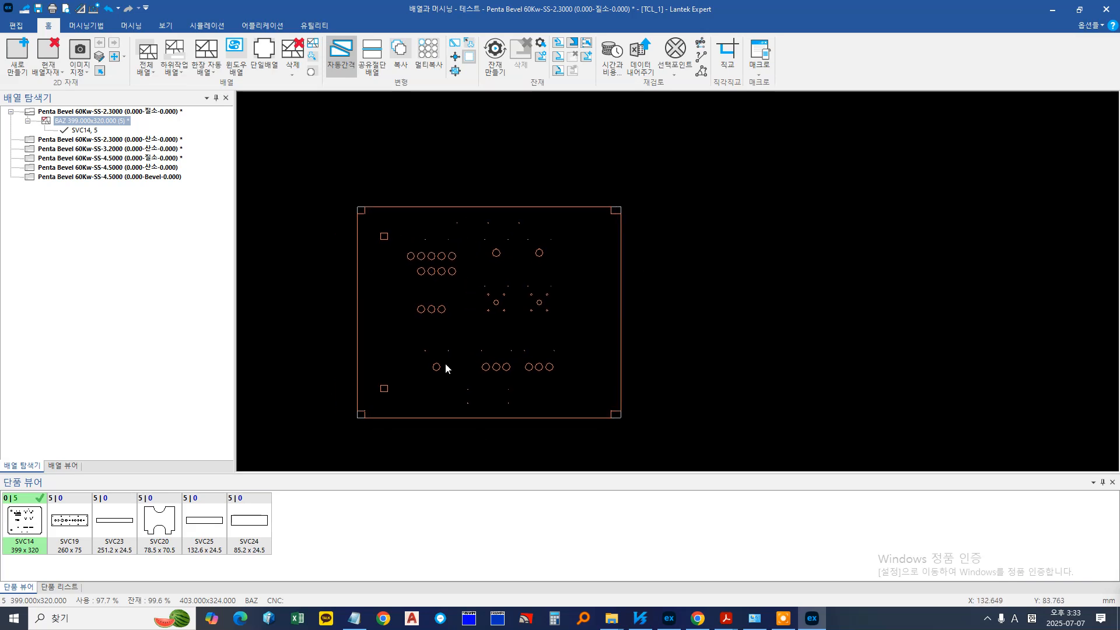
{"action": "scroll", "coordinate": [446, 368], "scroll_direction": "up", "scroll_amount": 4}
{"action": "scroll", "coordinate": [423, 391], "scroll_direction": "up", "scroll_amount": 2}
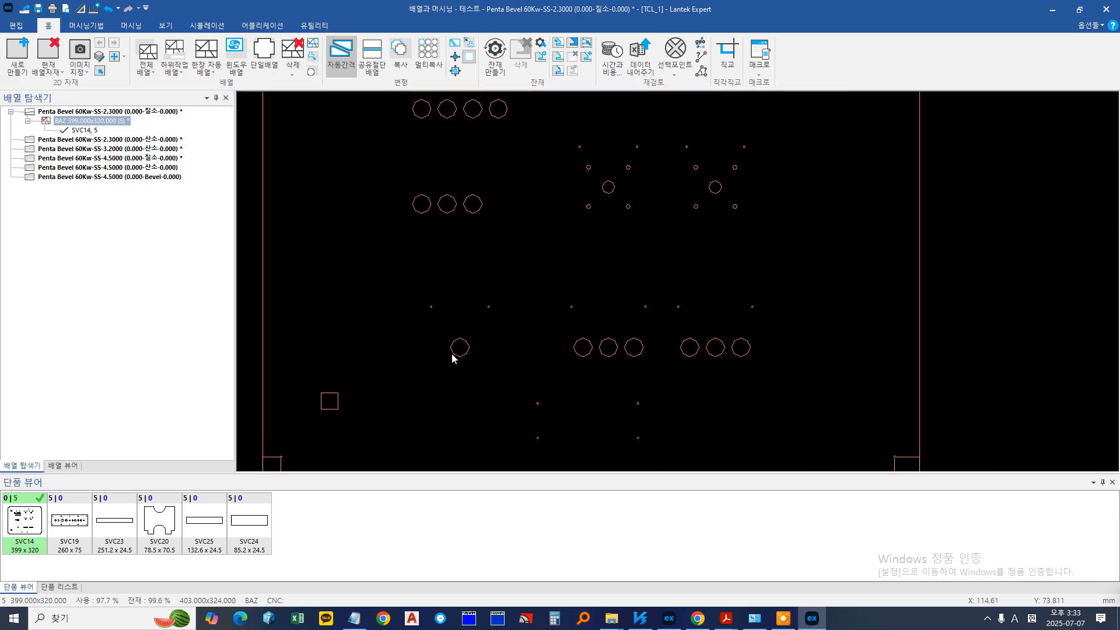
{"action": "scroll", "coordinate": [453, 358], "scroll_direction": "down", "scroll_amount": 5}
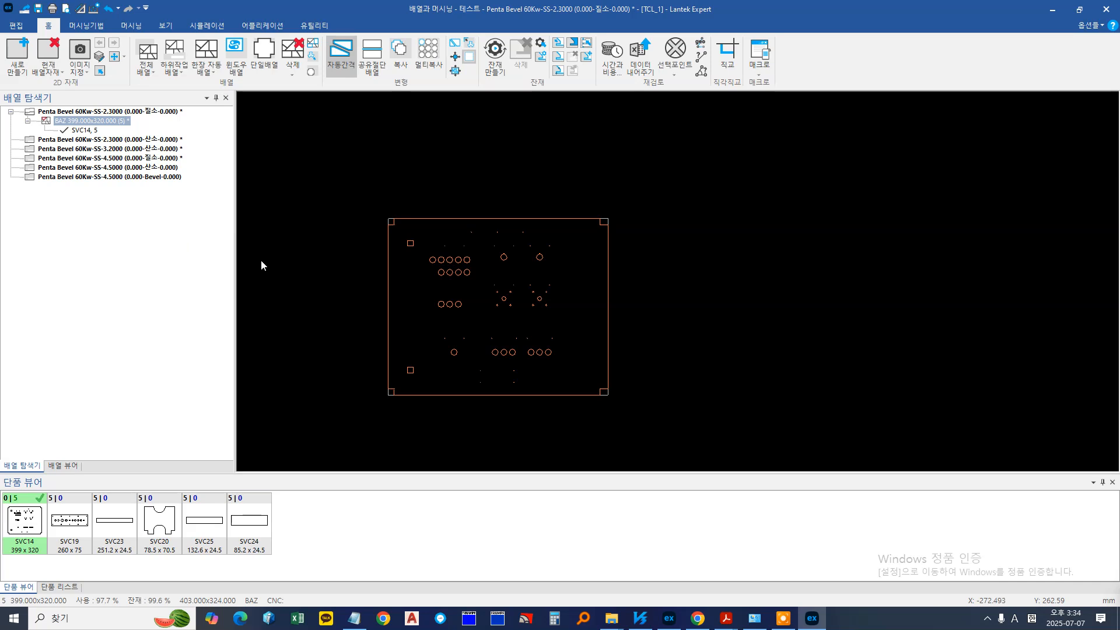
Add a new SS-2.300T sheet of 2438 x 1219 mm to the nitrogen (질소) 2.3000 job
{"action": "middle_click_drag", "start_coordinate": [327, 258], "coordinate": [296, 261]}
{"action": "left_click", "coordinate": [37, 75]}
{"action": "left_click", "coordinate": [630, 403]}
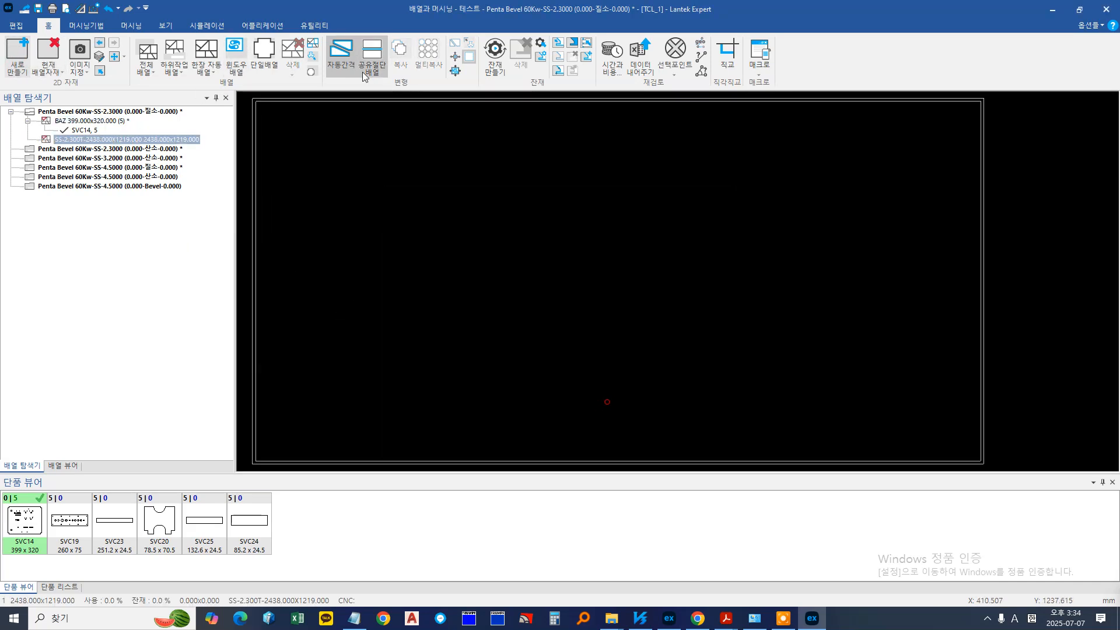
Try window nesting from just outside the lower-left corner of the new sheet
{"action": "left_click", "coordinate": [235, 59]}
{"action": "left_click", "coordinate": [538, 375]}
{"action": "scroll", "coordinate": [443, 376], "scroll_direction": "down", "scroll_amount": 3}
{"action": "left_click", "coordinate": [312, 441]}
{"action": "left_click", "coordinate": [297, 395]}
Run single-sheet automatic nesting (한장 자동 배열) on the new sheet, undo it, and cancel the window nesting settings
{"action": "left_click", "coordinate": [207, 63]}
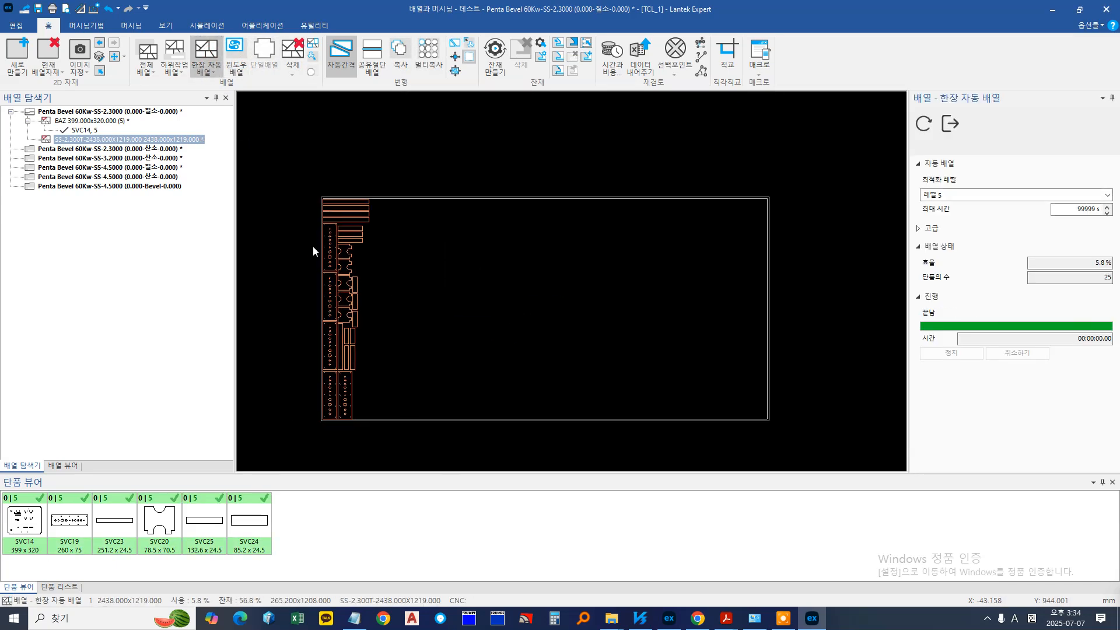
{"action": "left_click", "coordinate": [109, 8]}
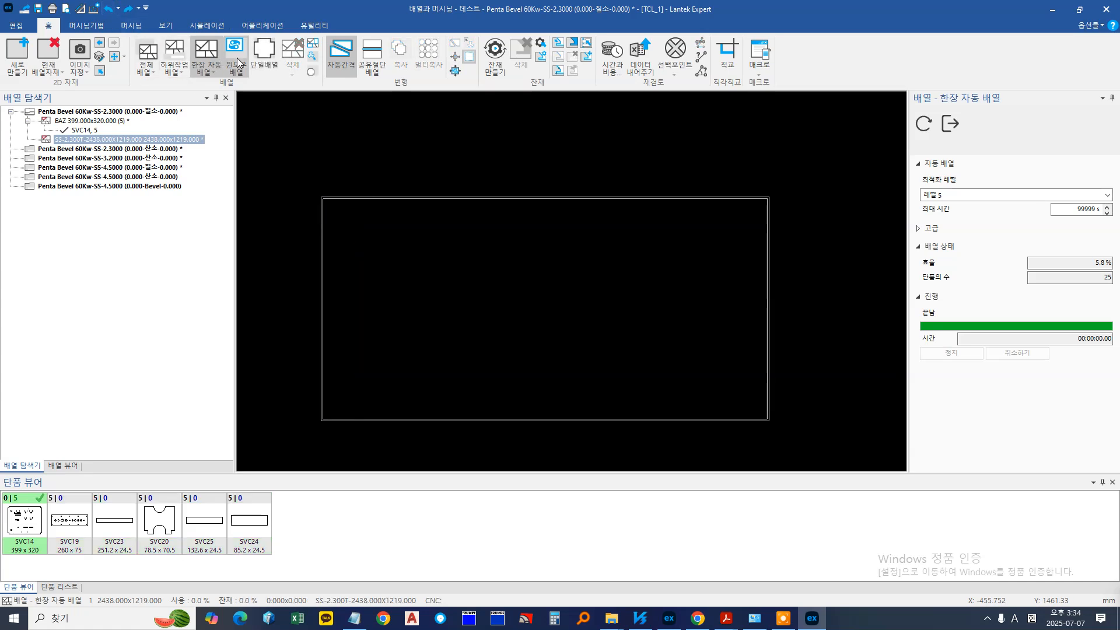
{"action": "left_click", "coordinate": [237, 58]}
{"action": "left_click", "coordinate": [608, 375]}
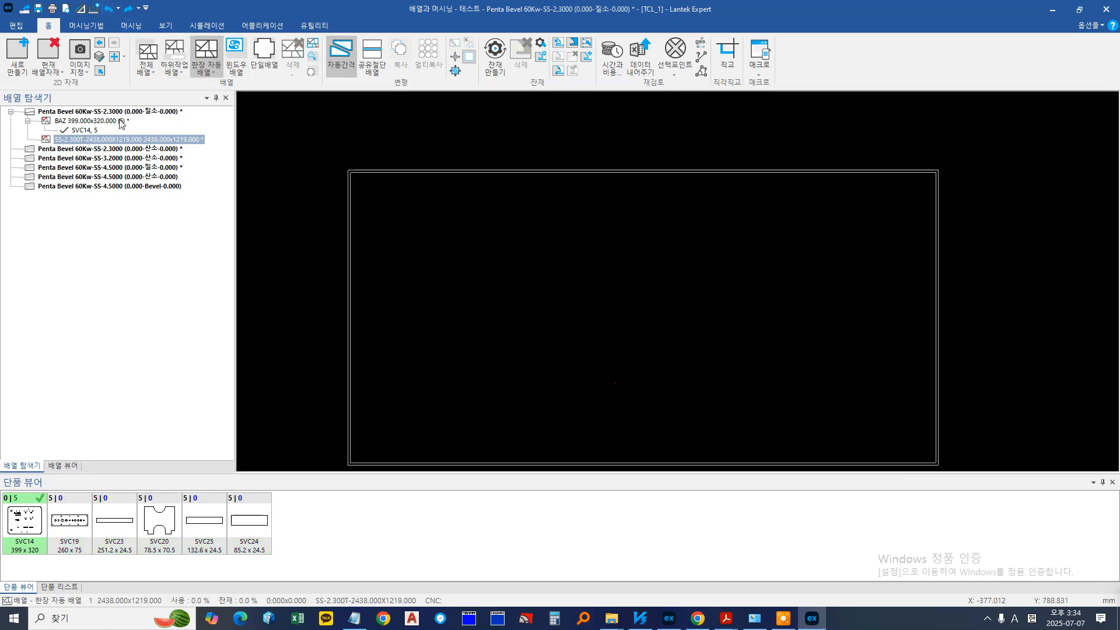
Delete the BAZ 399 x 320 sheet with its SVC14 part
{"action": "right_click", "coordinate": [119, 120]}
{"action": "left_click", "coordinate": [124, 127]}
{"action": "left_click", "coordinate": [503, 322]}
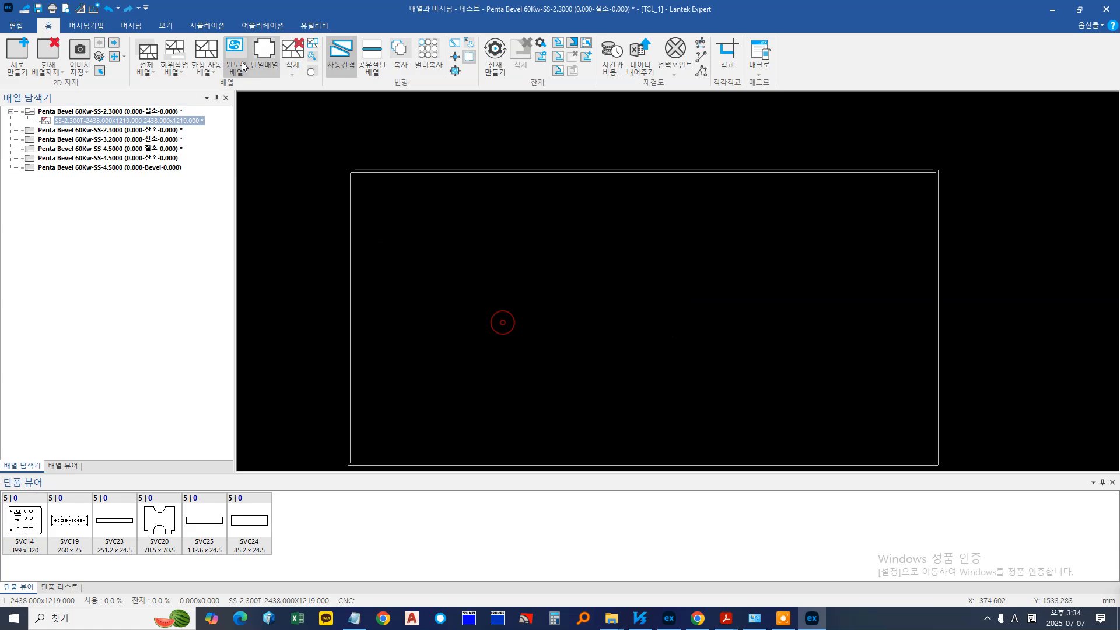
Place five SVC14 parts at the 2438 x 1219 sheet's left end, three in the first column and two in the second
{"action": "left_click", "coordinate": [17, 523]}
{"action": "scroll", "coordinate": [593, 280], "scroll_direction": "down", "scroll_amount": 2}
{"action": "left_click", "coordinate": [481, 348]}
{"action": "left_click", "coordinate": [489, 319]}
{"action": "left_click", "coordinate": [527, 336]}
{"action": "left_click", "coordinate": [472, 278]}
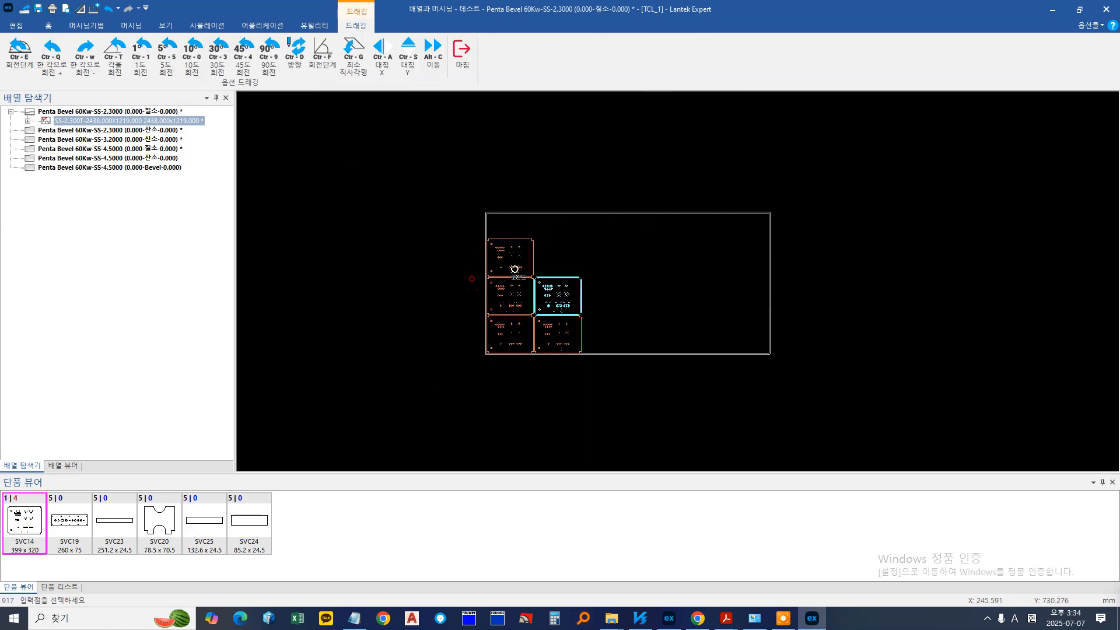
{"action": "left_click", "coordinate": [515, 269]}
Accept the window nesting (윈도우 배열) settings and try picking a window start point outside the sheet's left edge
{"action": "left_click", "coordinate": [238, 57]}
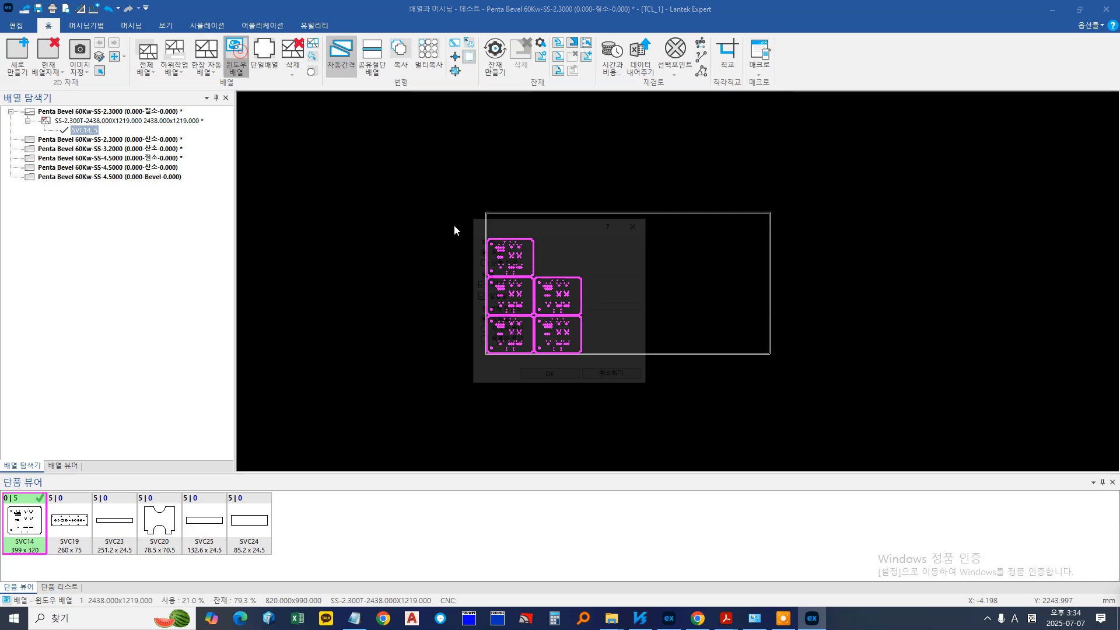
{"action": "left_click", "coordinate": [536, 375]}
{"action": "left_click", "coordinate": [462, 199]}
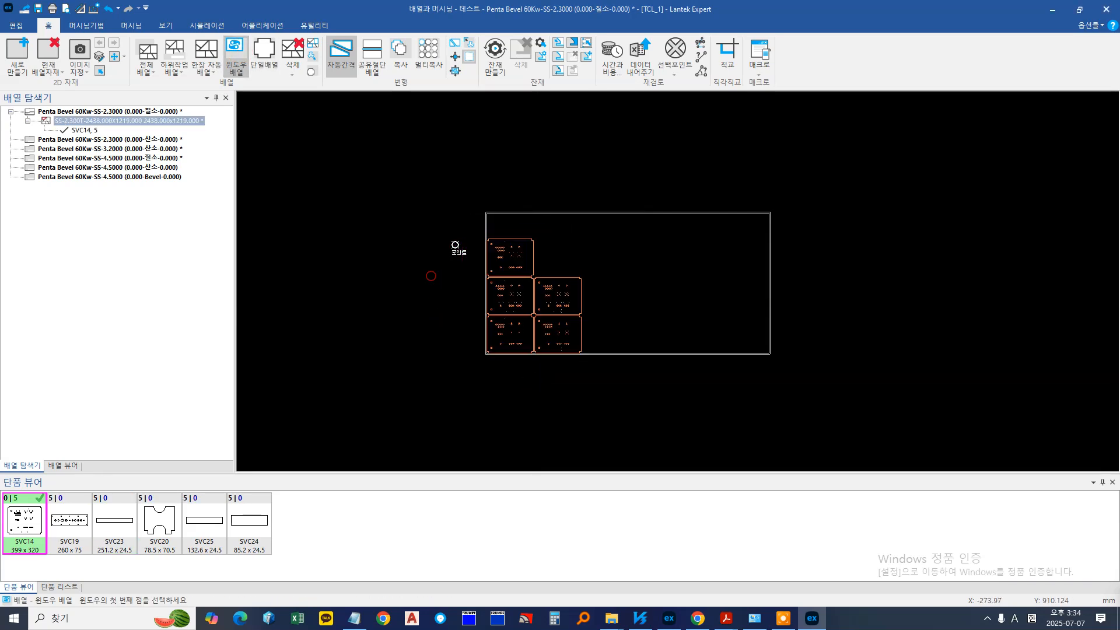
{"action": "left_click", "coordinate": [453, 258]}
{"action": "middle_click_drag", "start_coordinate": [451, 313], "coordinate": [403, 337]}
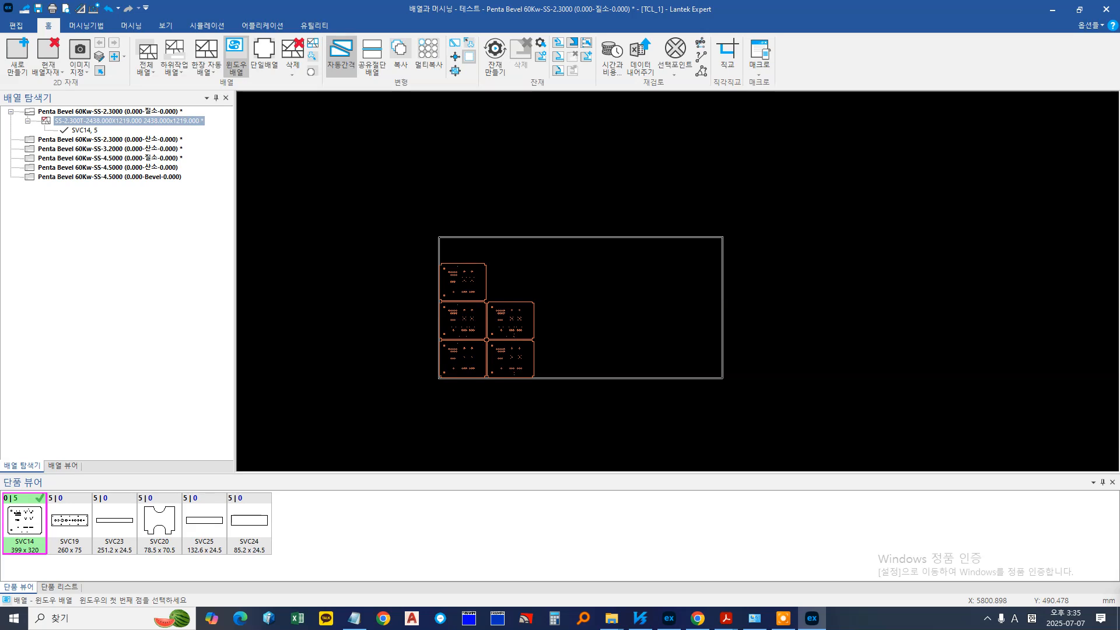
Move the SVC14 sheet to the SS-2.3000 산소 sub-job, saving the modified nests and choosing 초기화 for the existing machining
{"action": "right_click", "coordinate": [155, 122]}
{"action": "right_click", "coordinate": [125, 140]}
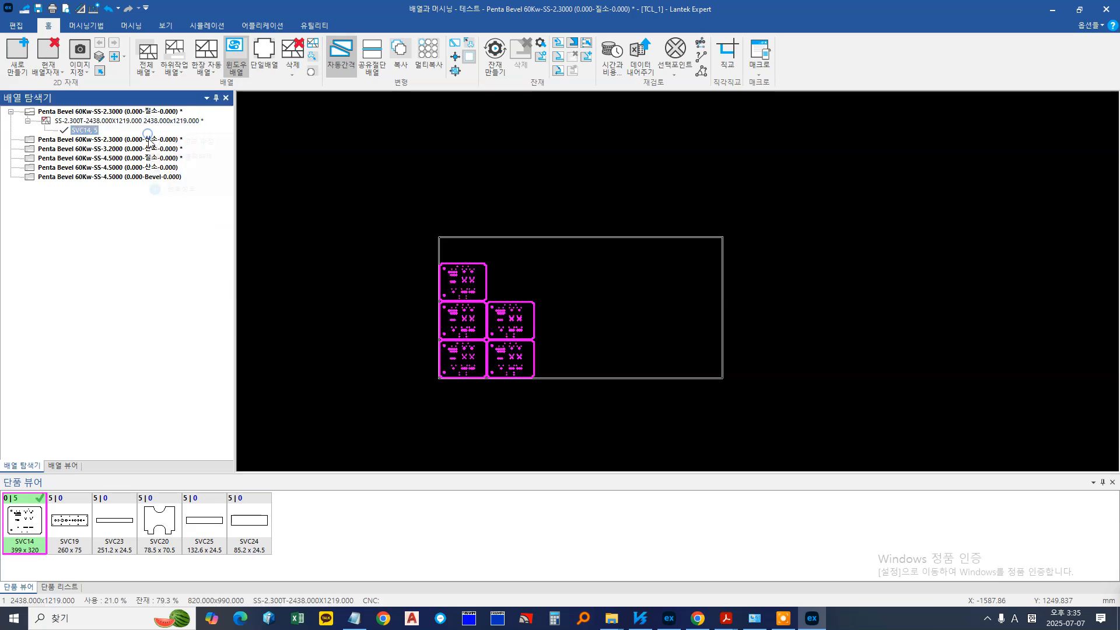
{"action": "left_click", "coordinate": [170, 194]}
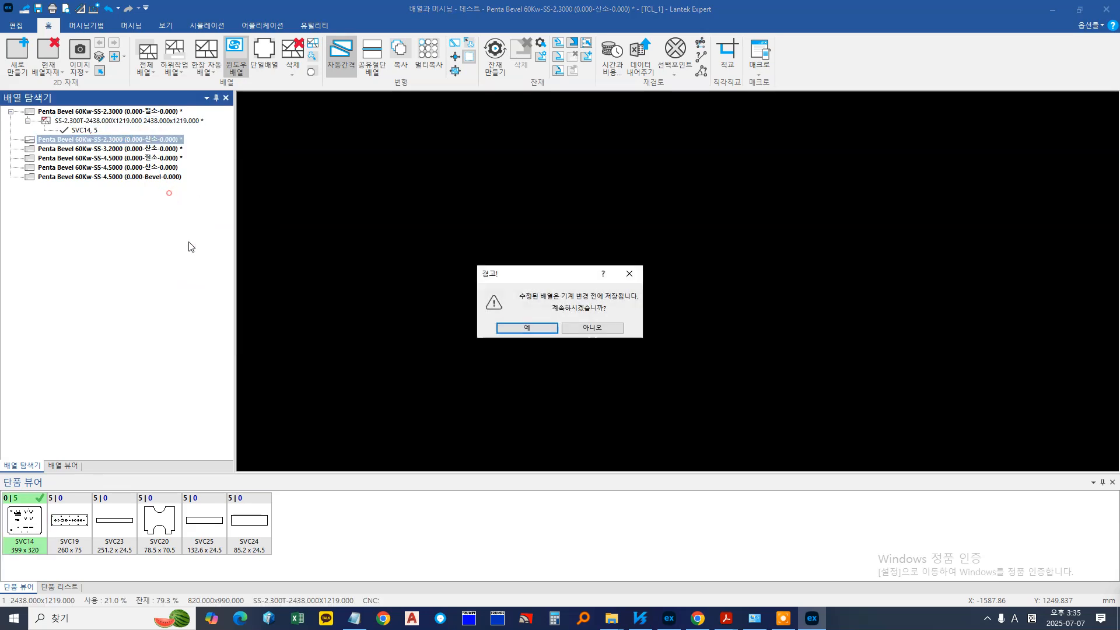
{"action": "left_click", "coordinate": [526, 327]}
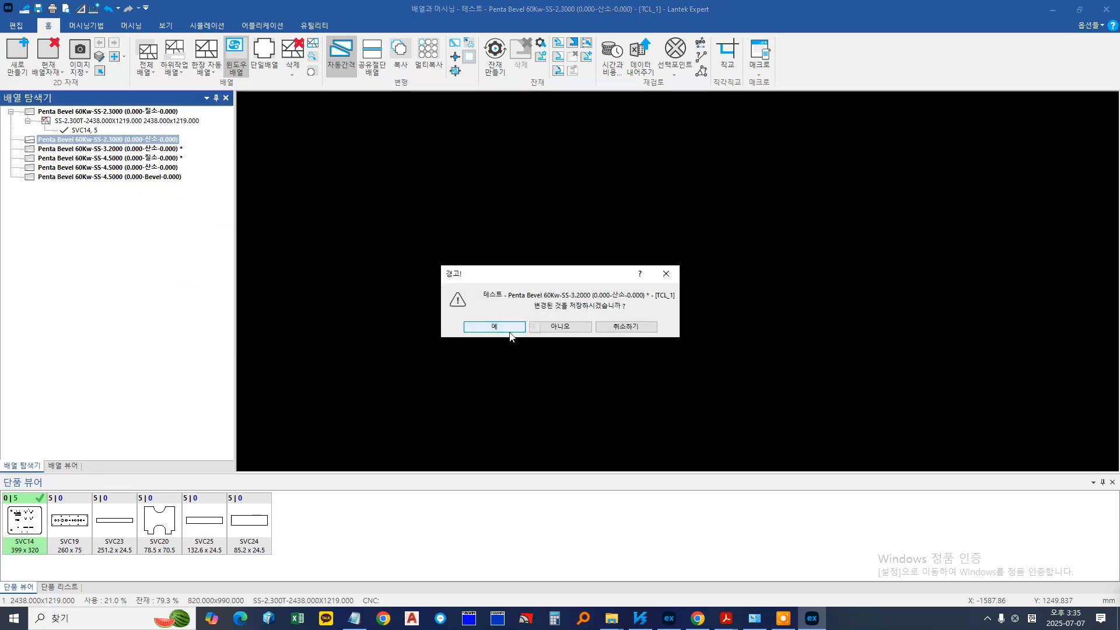
{"action": "left_click", "coordinate": [509, 331]}
{"action": "left_click", "coordinate": [488, 325]}
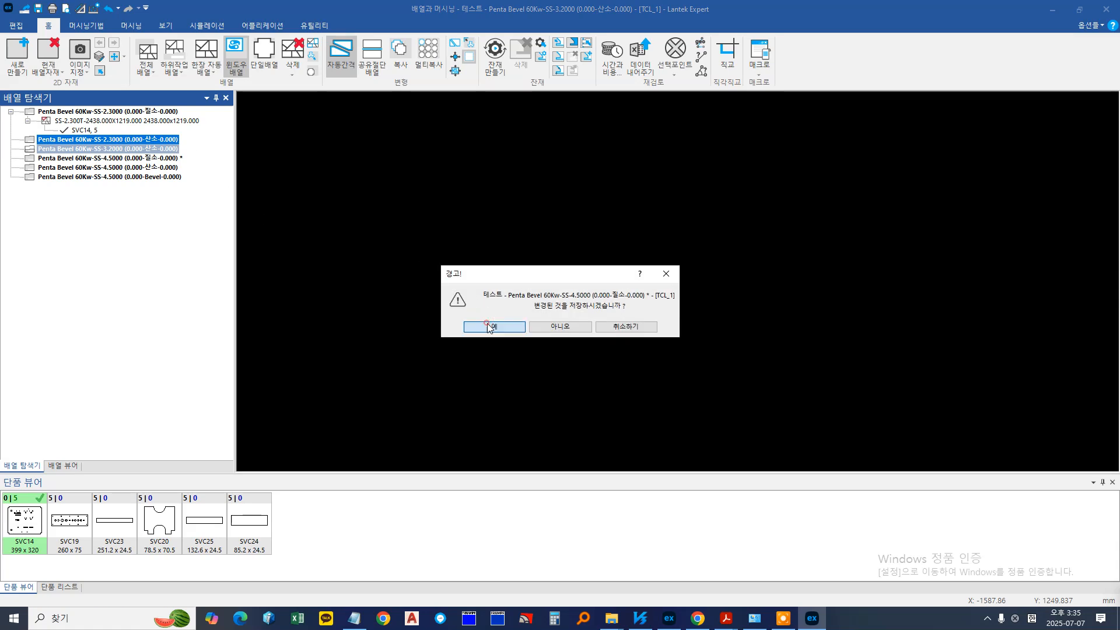
{"action": "left_click", "coordinate": [488, 291]}
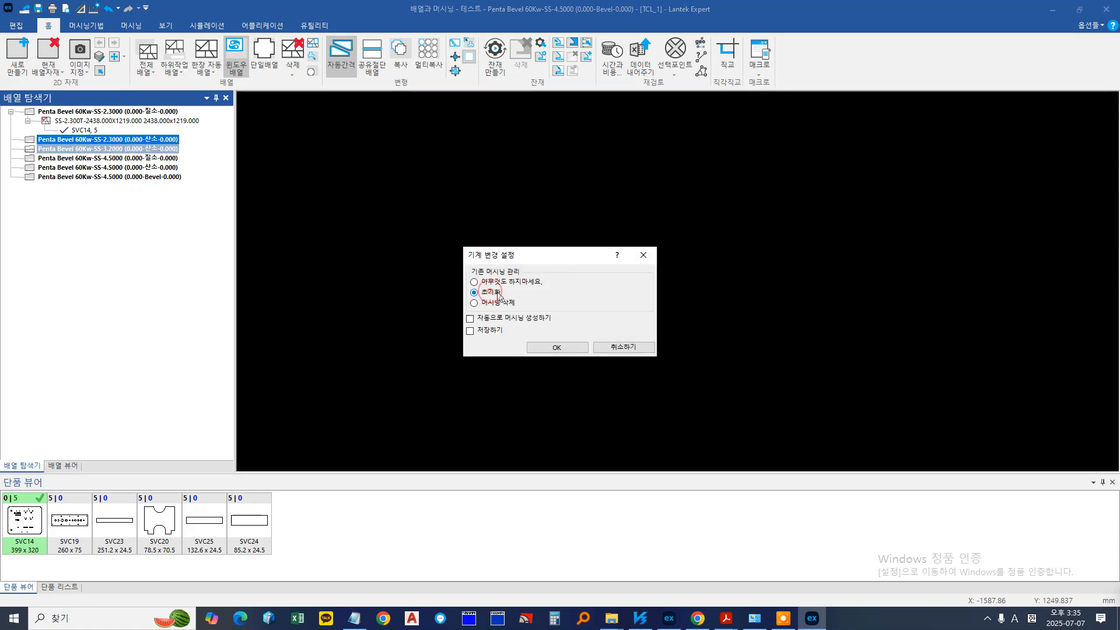
{"action": "left_click", "coordinate": [542, 346]}
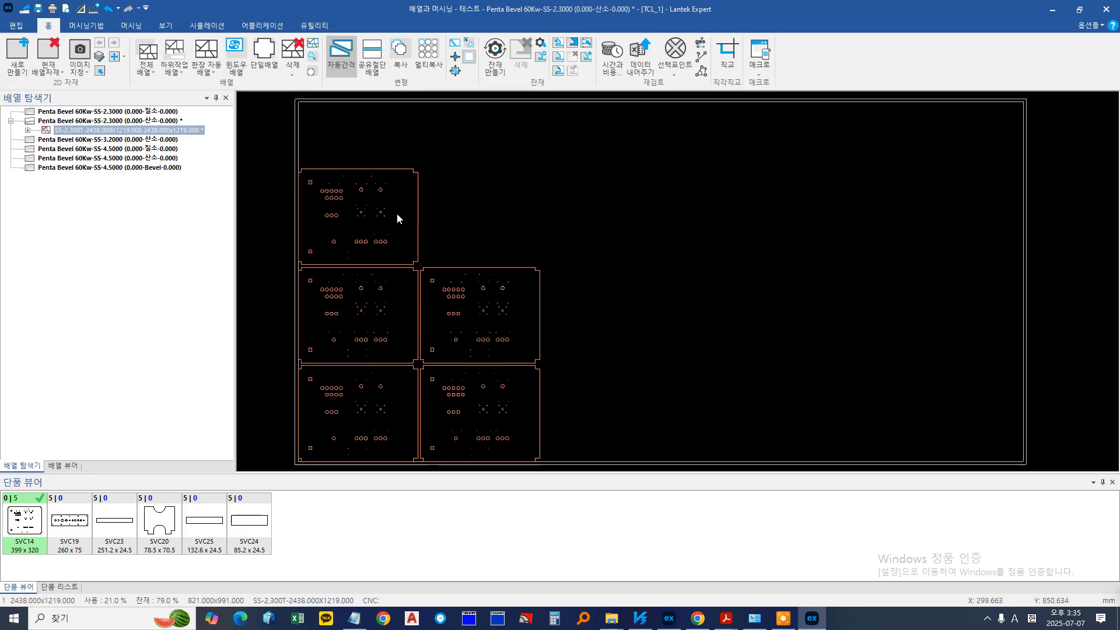
Try common-cut nesting (공유절단 배열) on the uppermost SVC14 part and undo it
{"action": "scroll", "coordinate": [382, 309], "scroll_direction": "down", "scroll_amount": 2}
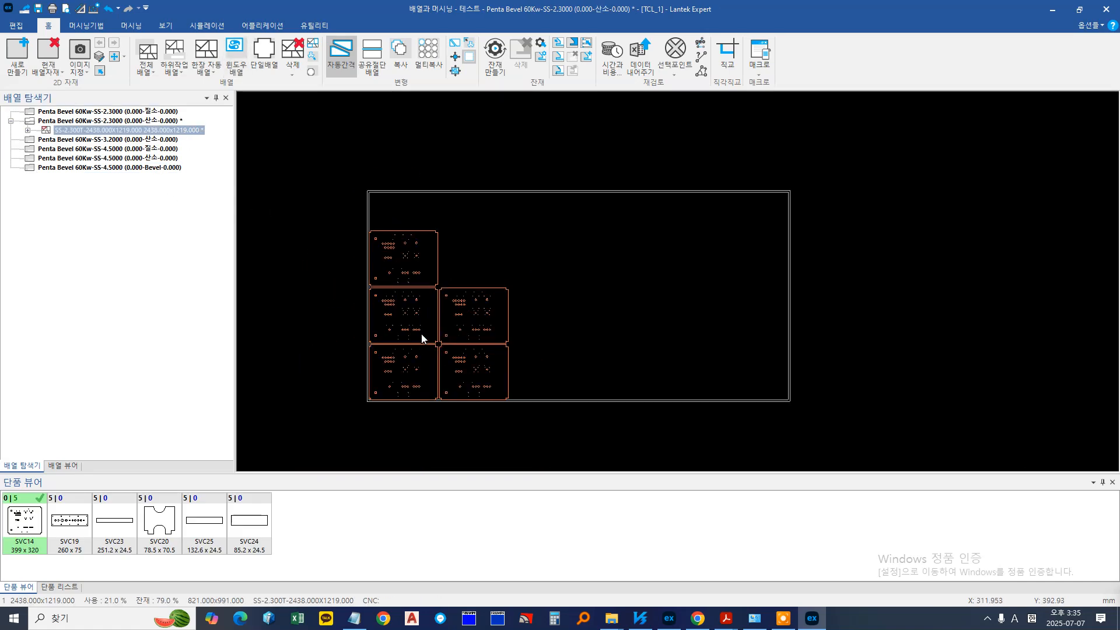
{"action": "middle_click_drag", "start_coordinate": [407, 325], "coordinate": [402, 328]}
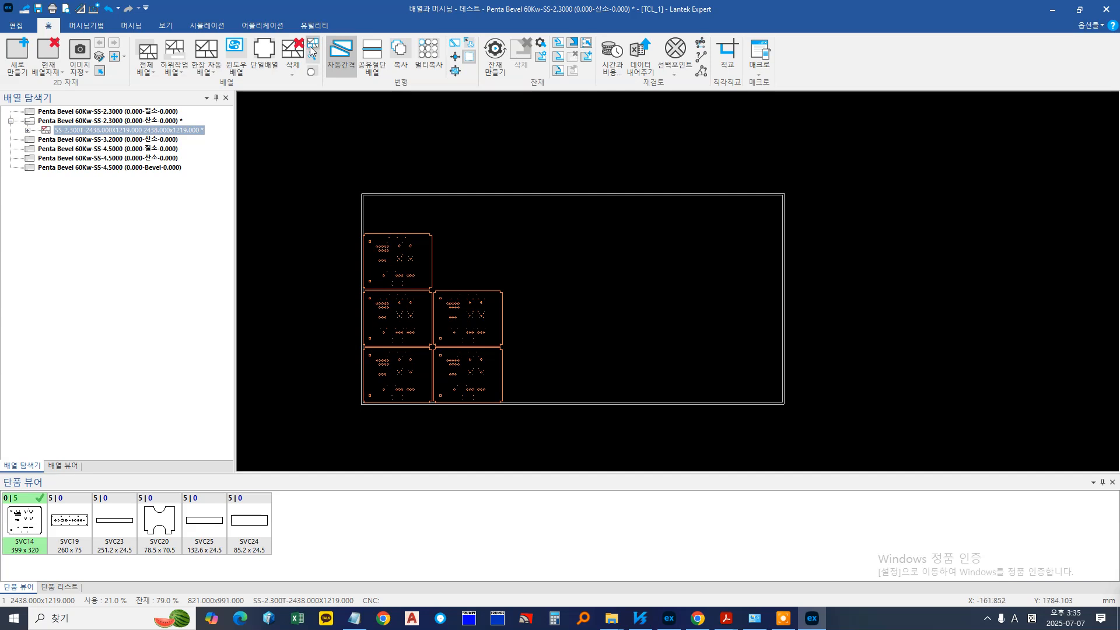
{"action": "left_click", "coordinate": [377, 54]}
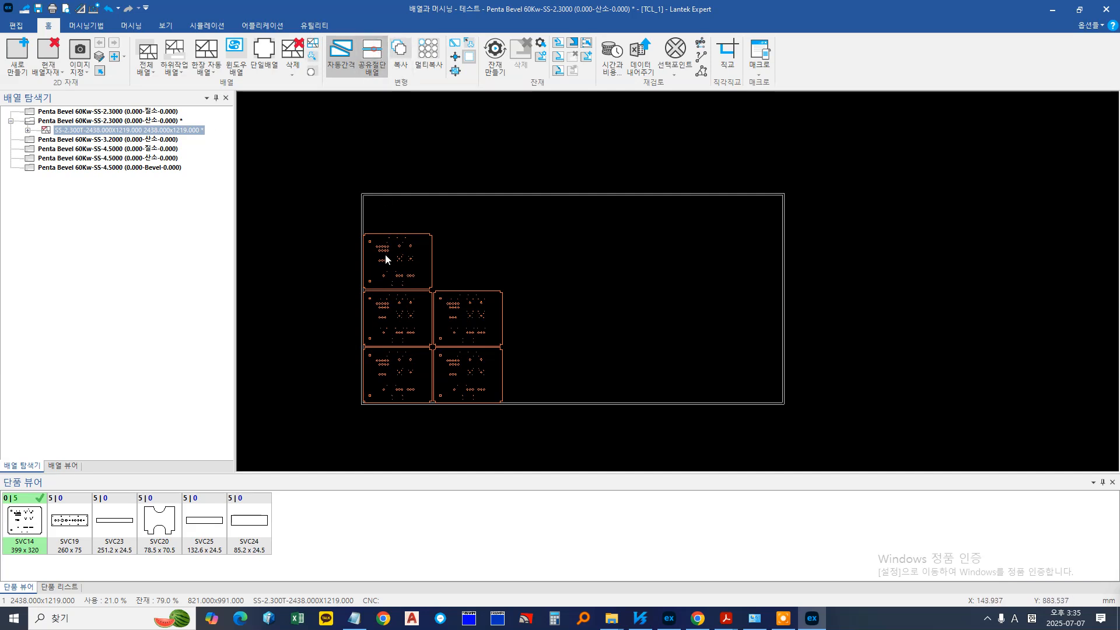
{"action": "left_click", "coordinate": [385, 255]}
{"action": "left_click", "coordinate": [108, 9]}
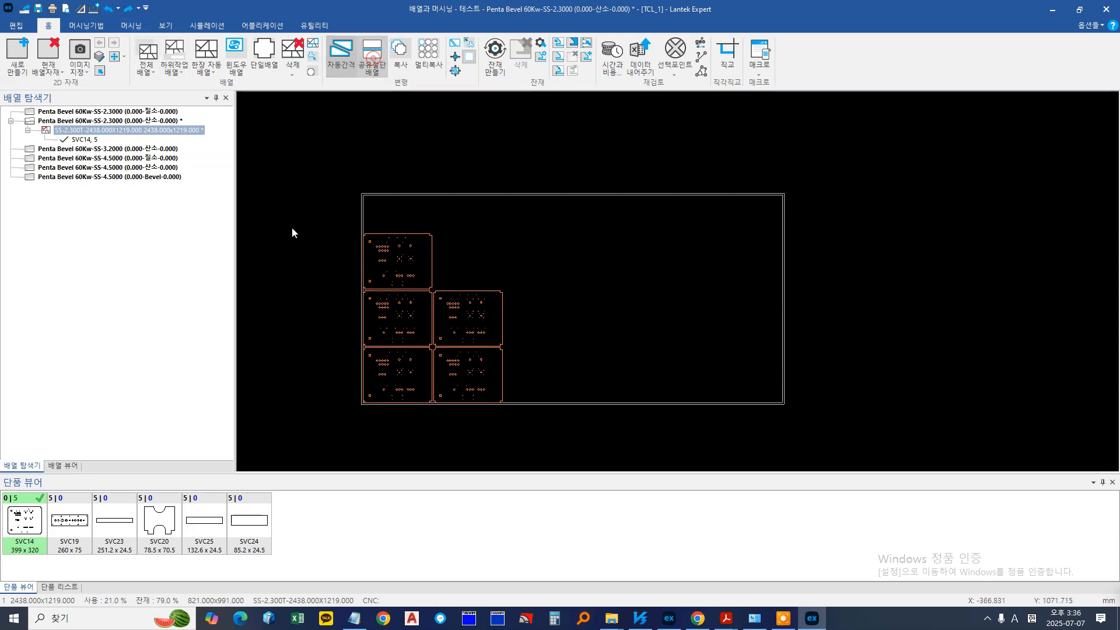
Open the machine edit dialog (기계 수정) of the SS-2.3000 산소 sub-job, saving the nest first, and cancel it without changes
{"action": "left_click", "coordinate": [161, 121]}
{"action": "right_click", "coordinate": [160, 125]}
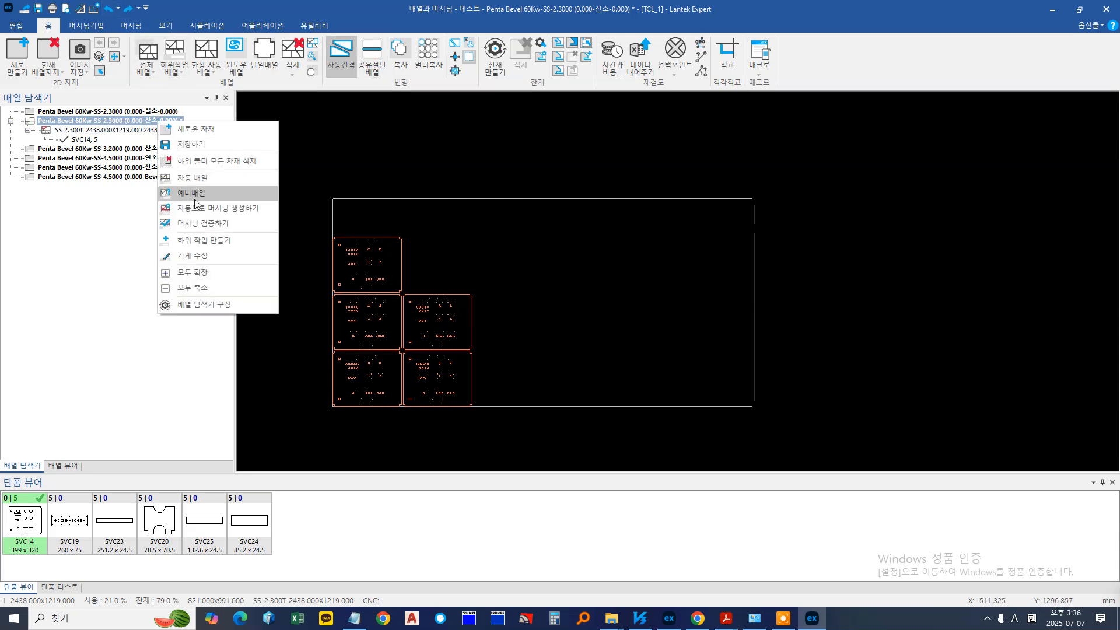
{"action": "left_click", "coordinate": [196, 254]}
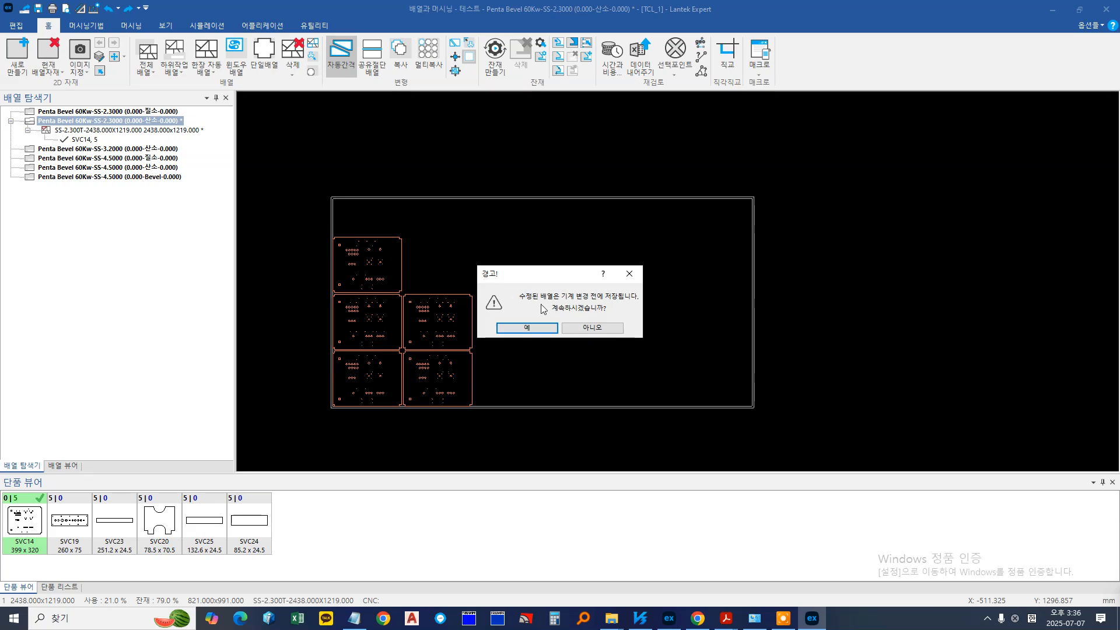
{"action": "left_click", "coordinate": [541, 326]}
{"action": "left_click", "coordinate": [607, 305]}
{"action": "left_click", "coordinate": [519, 318]}
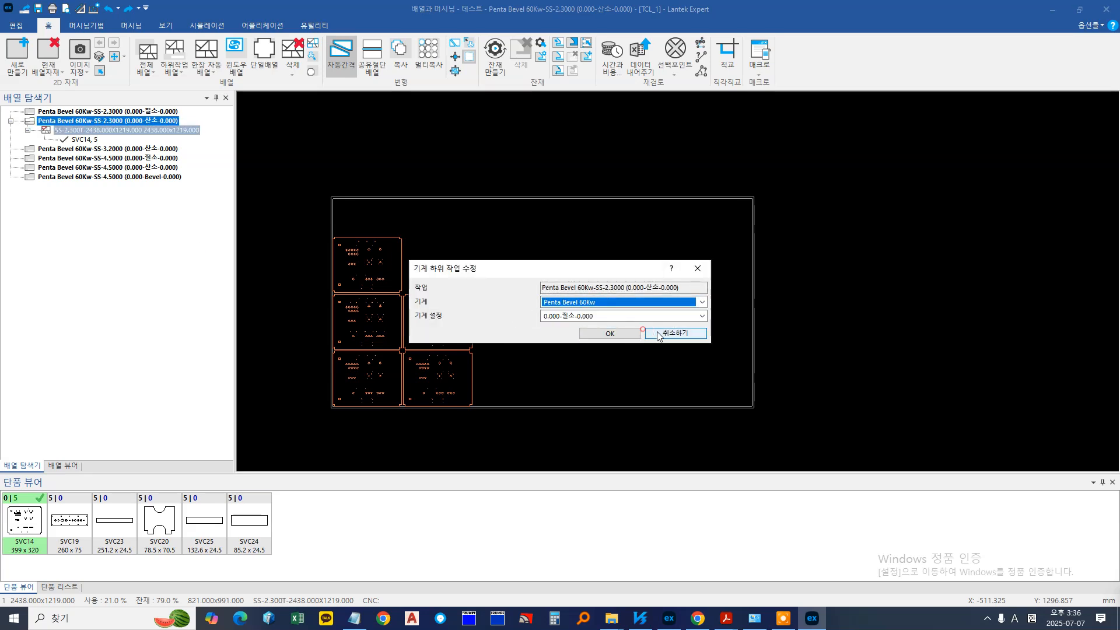
{"action": "left_click", "coordinate": [655, 333]}
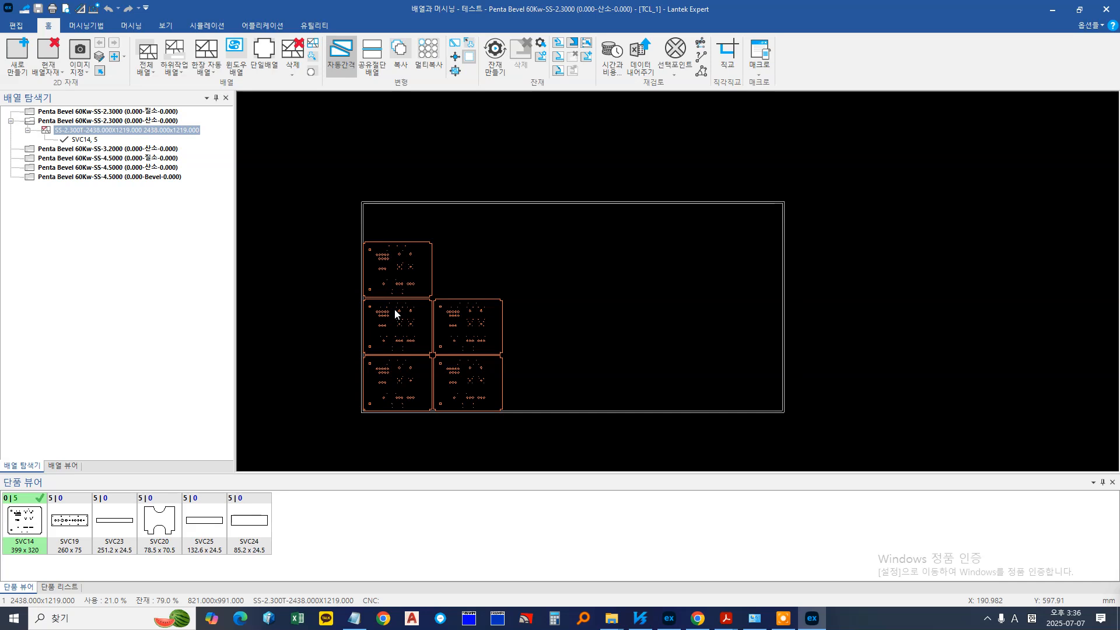
Delete the SVC14 sheet from the SS-2.3000 산소 sub-job and create a new empty 2438 x 1219 sheet
{"action": "middle_click_drag", "start_coordinate": [406, 318], "coordinate": [392, 325]}
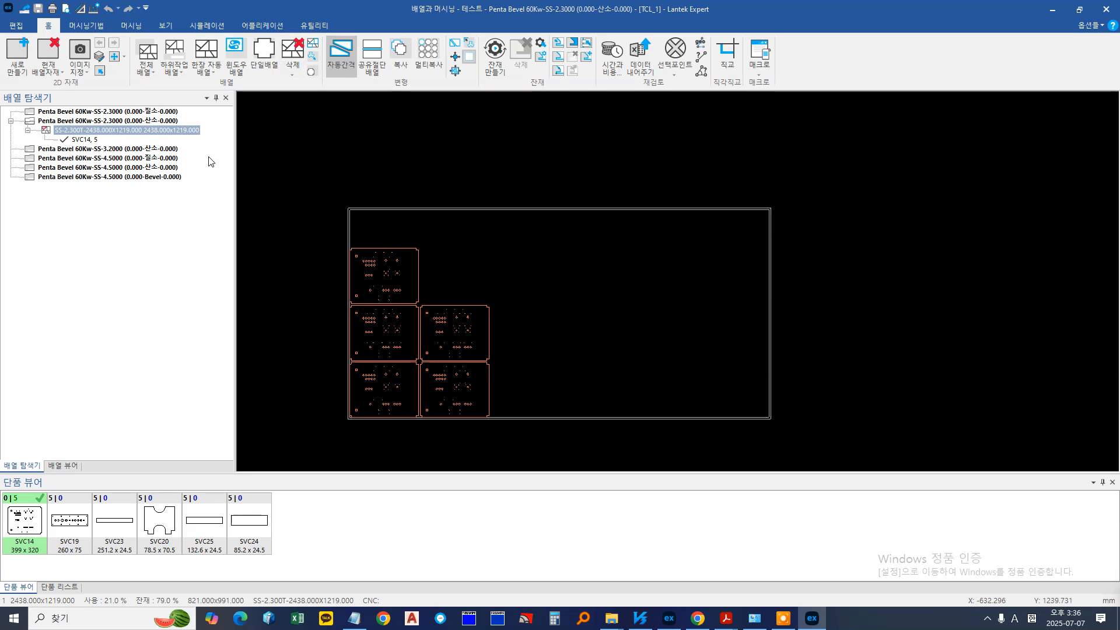
{"action": "right_click", "coordinate": [175, 130]}
{"action": "left_click", "coordinate": [199, 138]}
{"action": "left_click", "coordinate": [514, 328]}
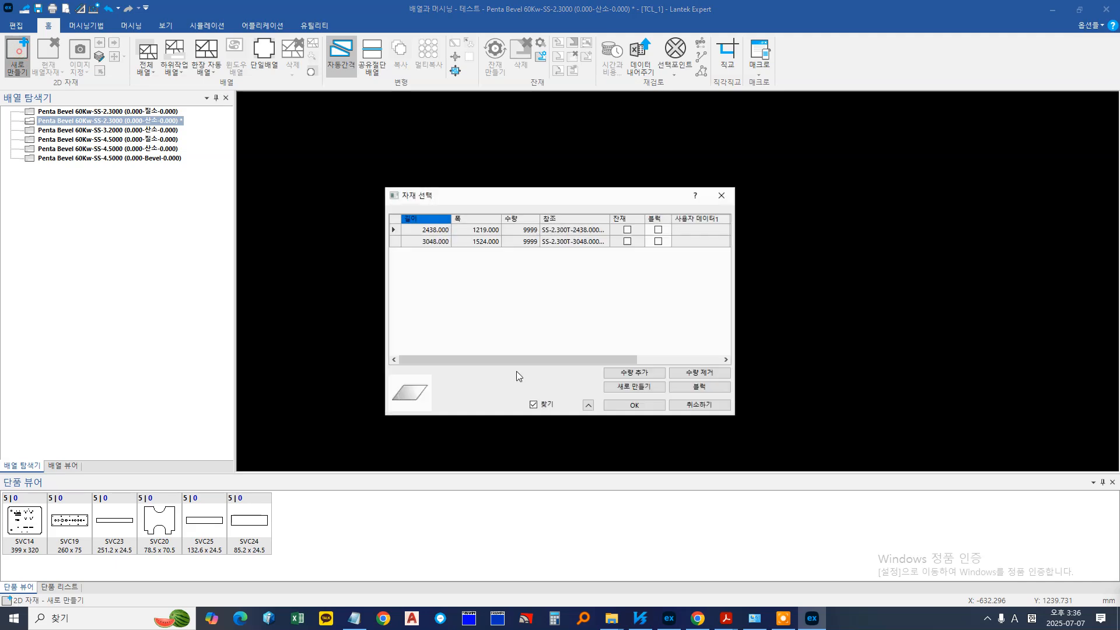
{"action": "left_click", "coordinate": [634, 404]}
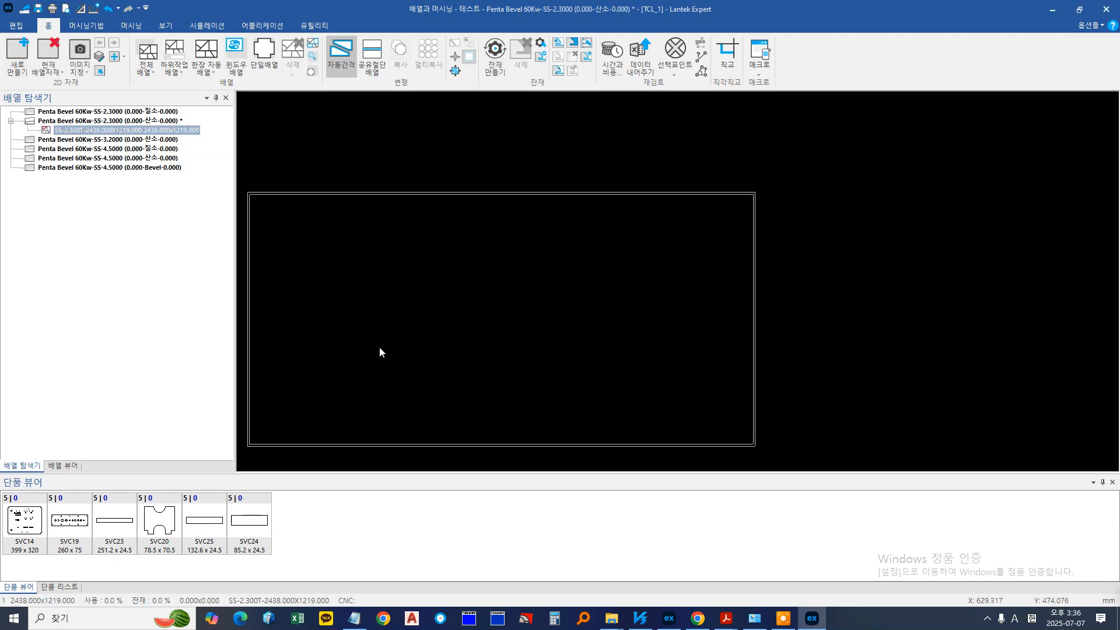
{"action": "middle_click_drag", "start_coordinate": [448, 334], "coordinate": [467, 319]}
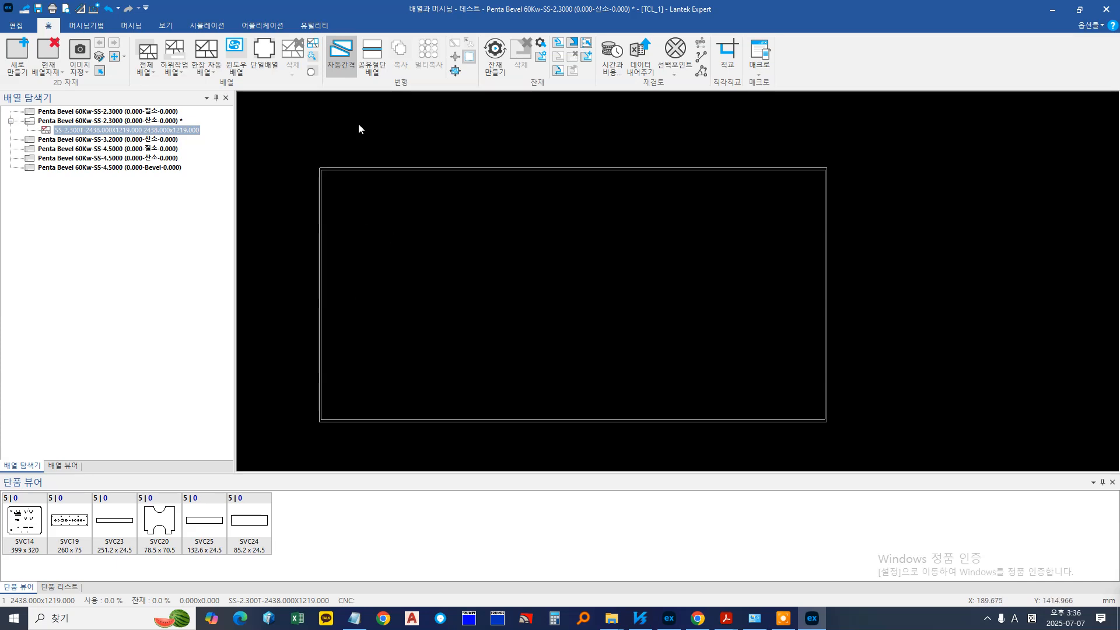
Place five SVC14 parts at the new sheet's left end, three in the first column and two in the second
{"action": "left_click", "coordinate": [30, 540]}
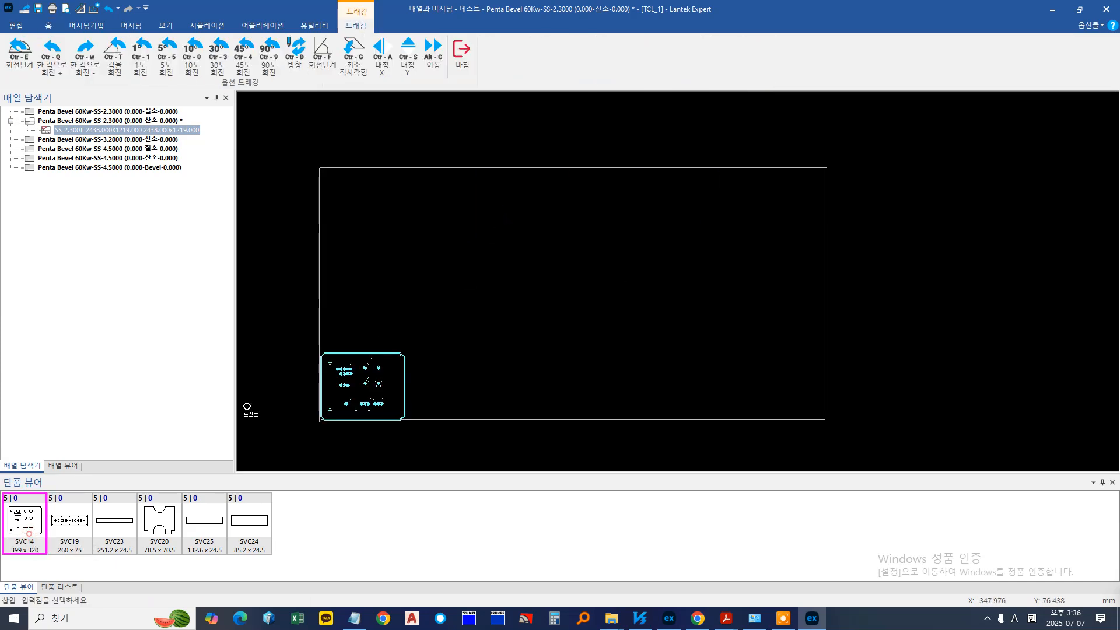
{"action": "left_click", "coordinate": [339, 384]}
{"action": "left_click", "coordinate": [330, 353]}
{"action": "left_click", "coordinate": [325, 302]}
{"action": "left_click", "coordinate": [408, 357]}
{"action": "left_click", "coordinate": [409, 295]}
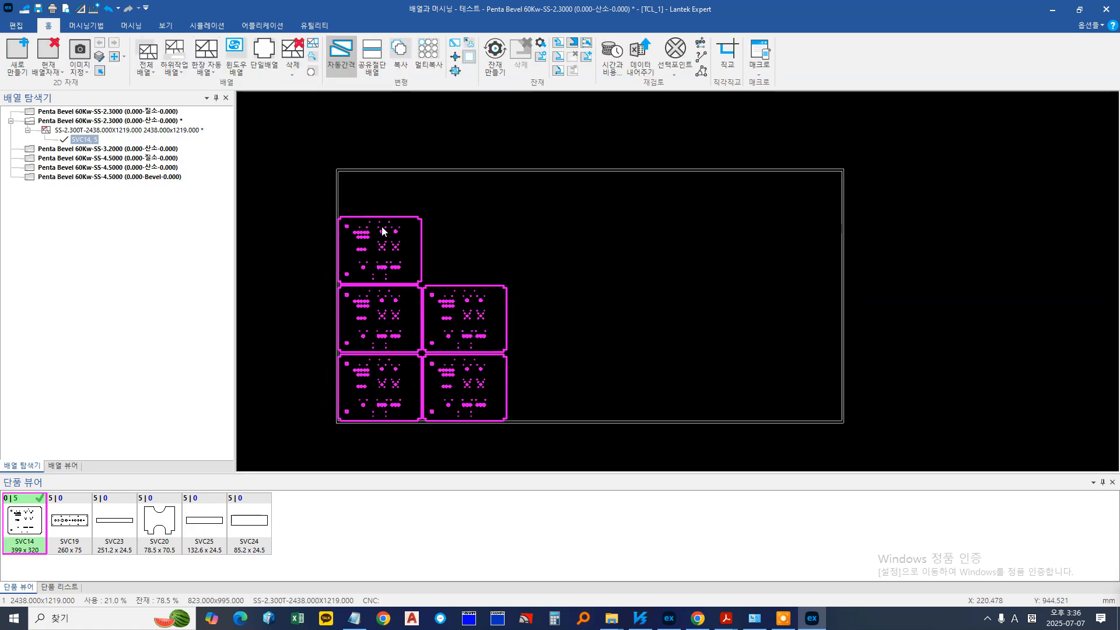
Stack two SVC19 parts above the second SVC14 column and undo a stray third one
{"action": "left_click", "coordinate": [57, 521]}
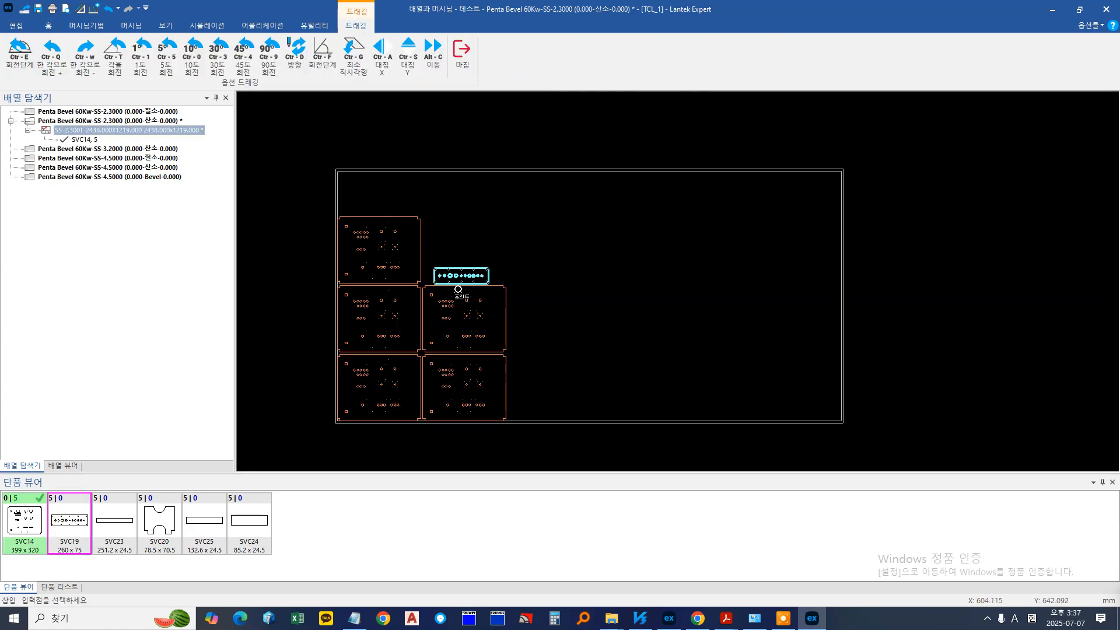
{"action": "left_click", "coordinate": [421, 274]}
{"action": "left_click", "coordinate": [423, 257]}
{"action": "left_click", "coordinate": [395, 207]}
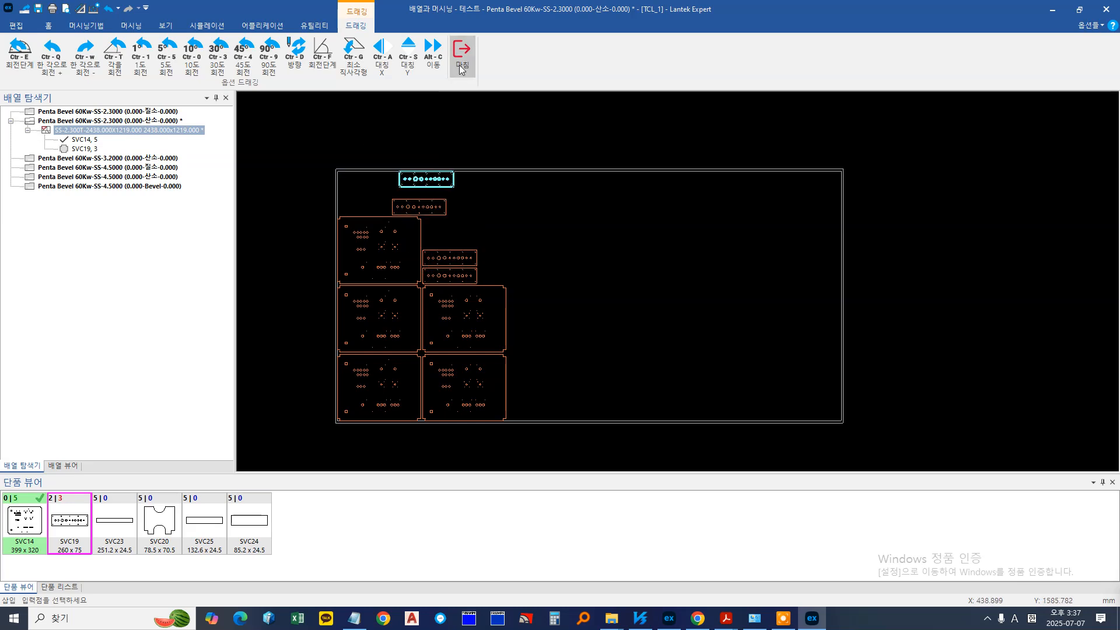
{"action": "left_click", "coordinate": [461, 61]}
{"action": "left_click", "coordinate": [107, 9]}
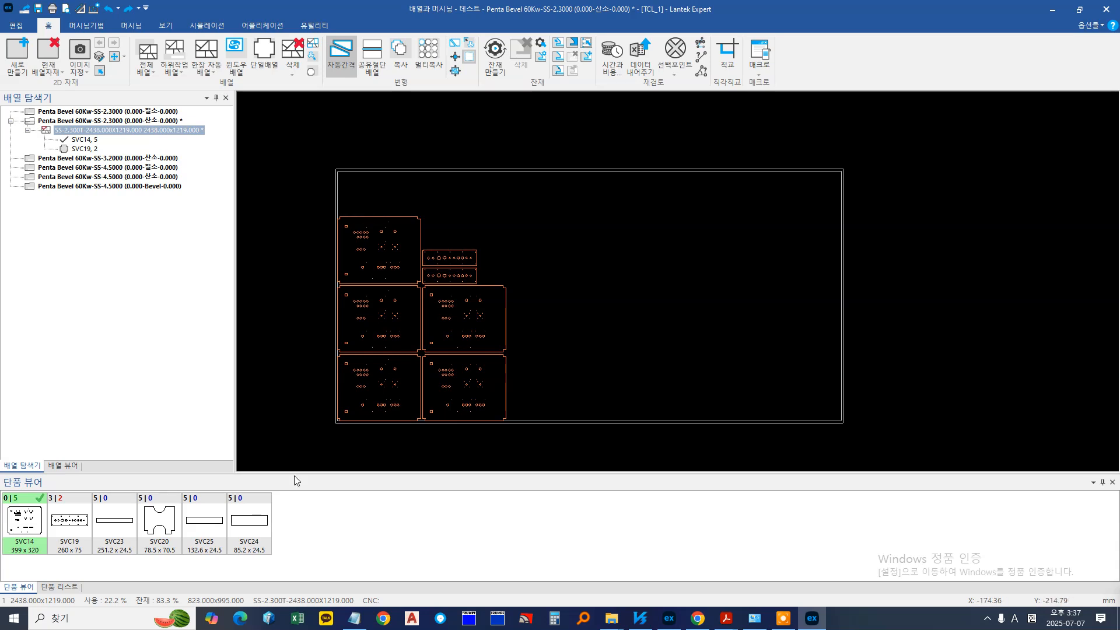
Place the remaining three SVC19 parts, two more on the second column's stack and one above the first column
{"action": "left_click", "coordinate": [84, 521]}
{"action": "left_click", "coordinate": [434, 240]}
{"action": "left_click", "coordinate": [433, 223]}
{"action": "left_click", "coordinate": [352, 207]}
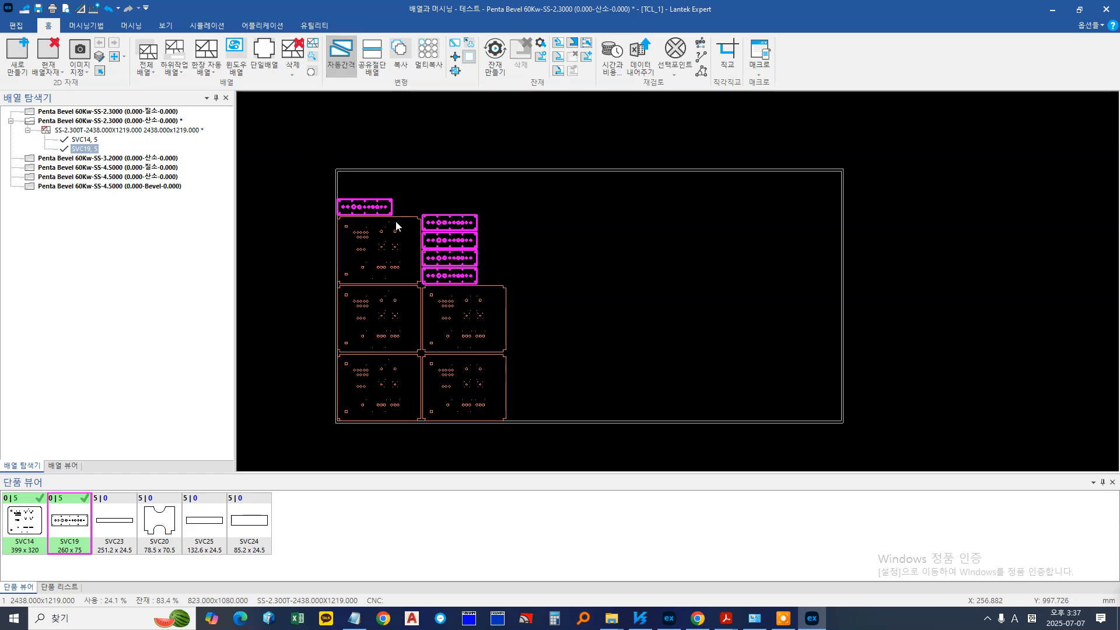
Delete all SVC14 and SVC19 parts from the sheet and turn off automatic spacing (자동간격)
{"action": "scroll", "coordinate": [421, 287], "scroll_direction": "up", "scroll_amount": 1}
{"action": "scroll", "coordinate": [439, 290], "scroll_direction": "up", "scroll_amount": 6}
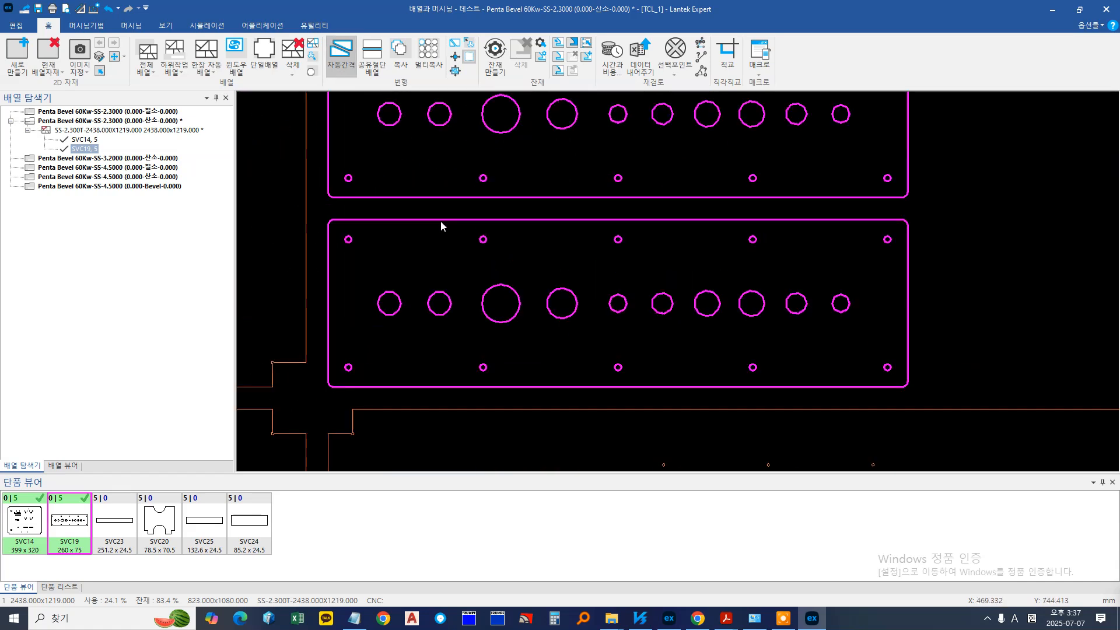
{"action": "scroll", "coordinate": [446, 187], "scroll_direction": "down", "scroll_amount": 8}
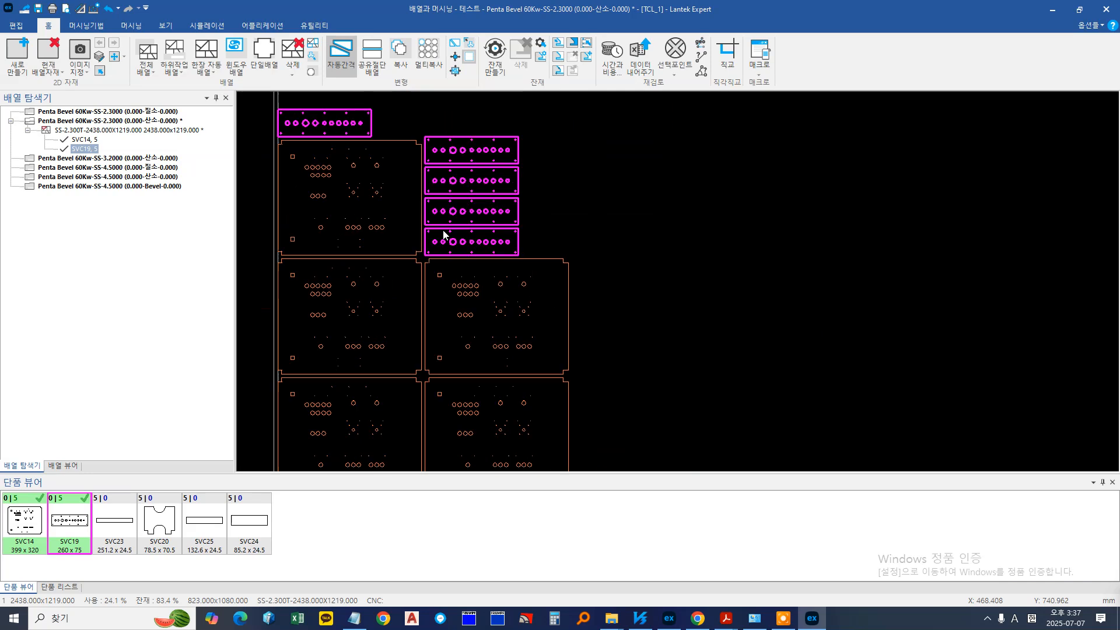
{"action": "left_click", "coordinate": [414, 253]}
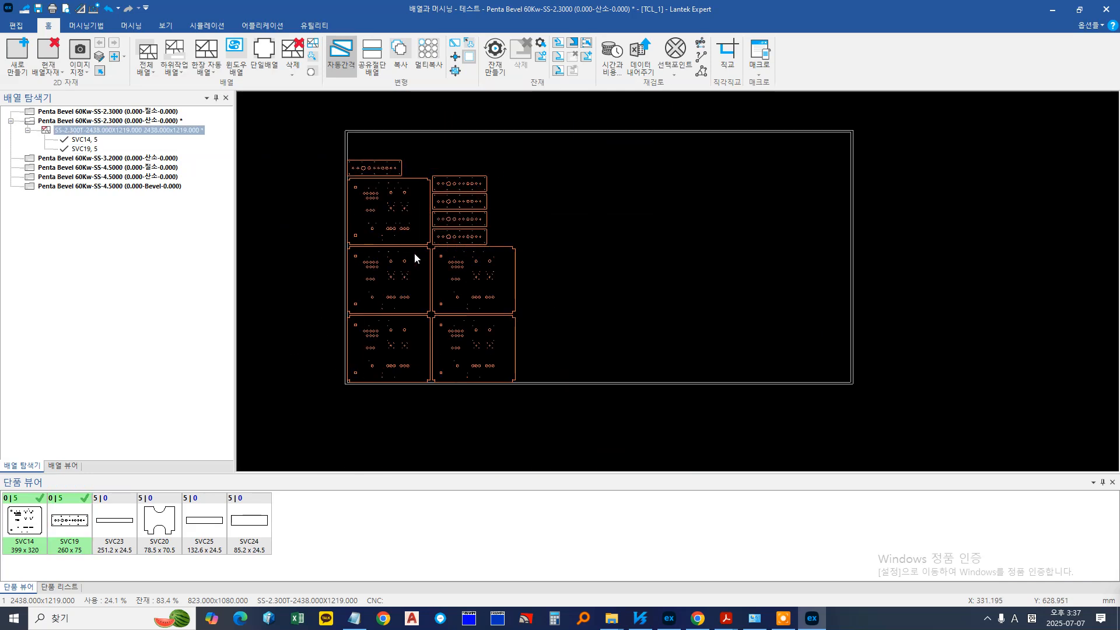
{"action": "left_click_drag", "start_coordinate": [316, 127], "coordinate": [509, 394]}
{"action": "right_click", "coordinate": [509, 394]}
{"action": "left_click", "coordinate": [508, 430]}
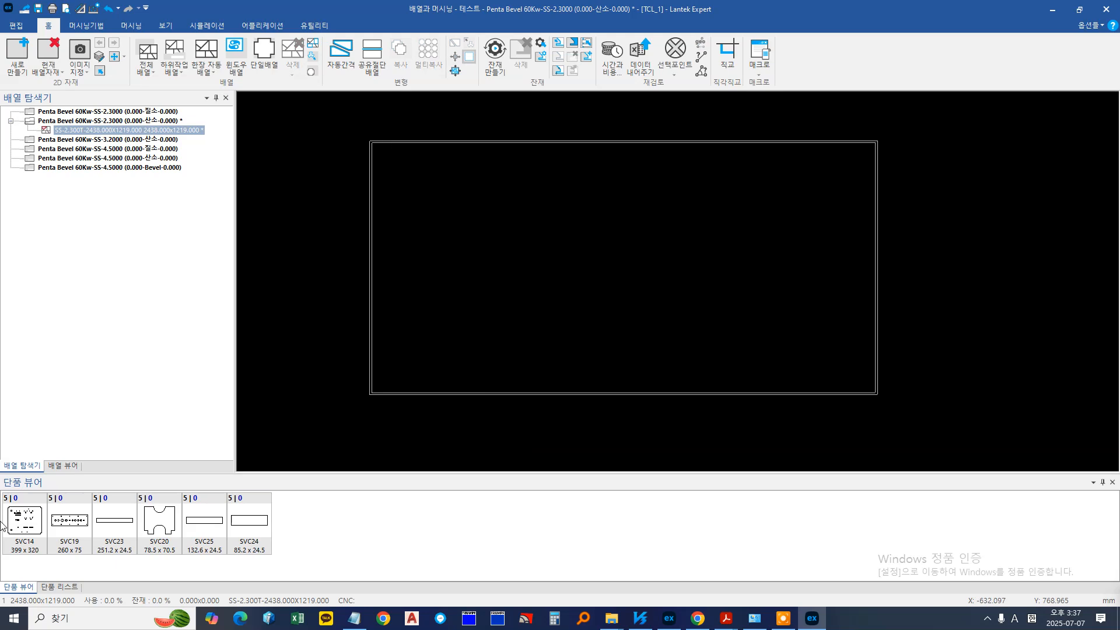
Place four SVC14 parts without automatic spacing so they overlap around the sheet's lower-left corner, some partly outside the sheet
{"action": "left_click", "coordinate": [5, 524]}
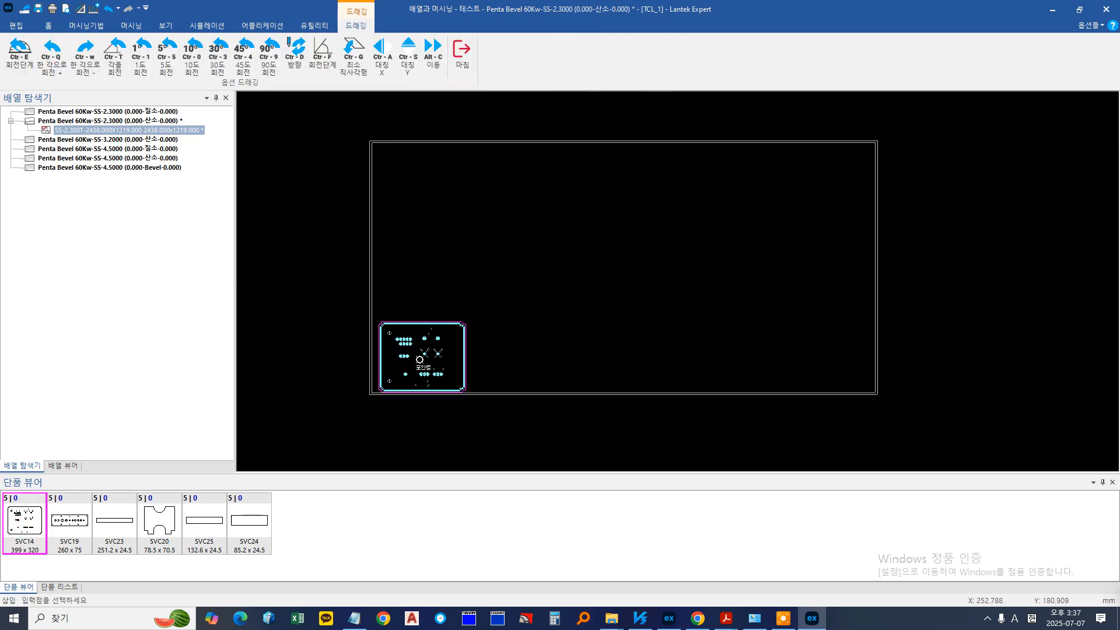
{"action": "left_click", "coordinate": [382, 387]}
{"action": "left_click", "coordinate": [381, 339]}
{"action": "left_click", "coordinate": [419, 372]}
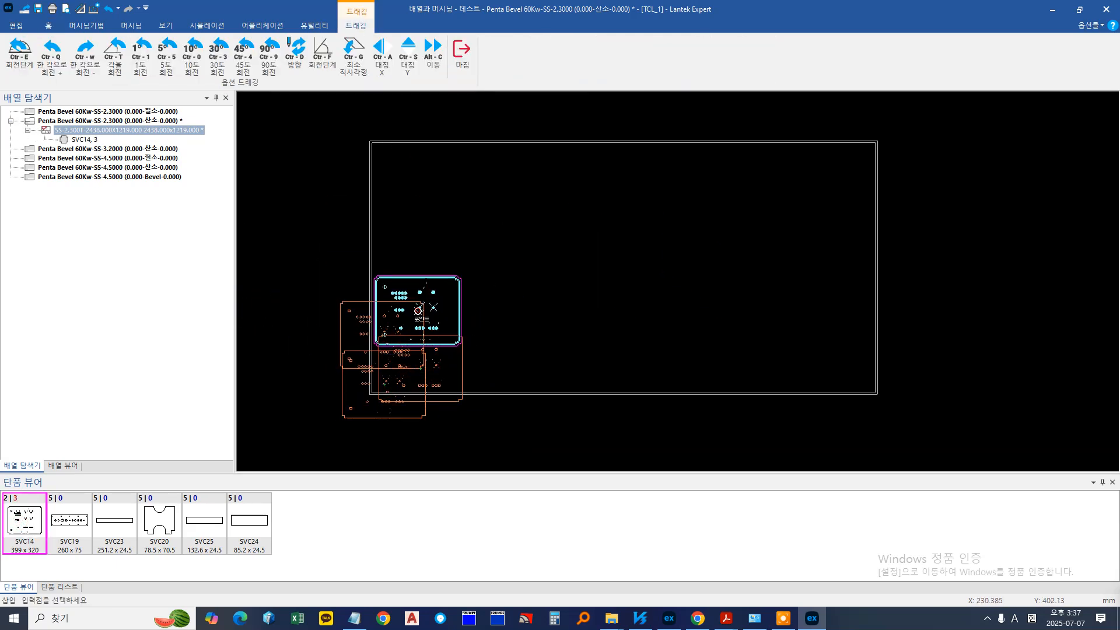
{"action": "left_click", "coordinate": [422, 304]}
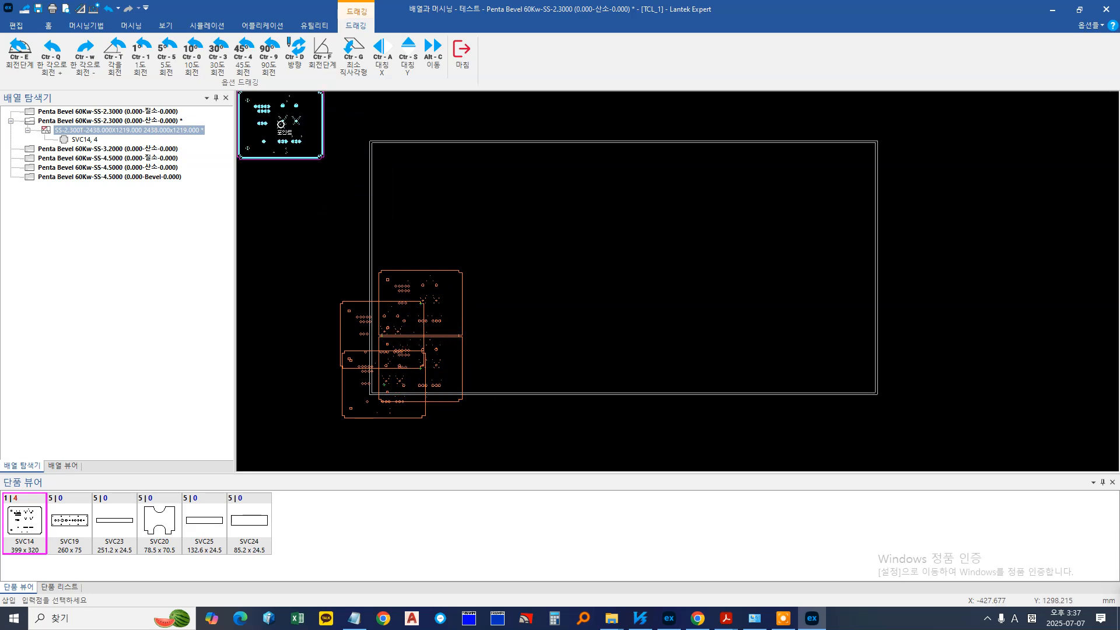
{"action": "scroll", "coordinate": [434, 232], "scroll_direction": "up", "scroll_amount": 2}
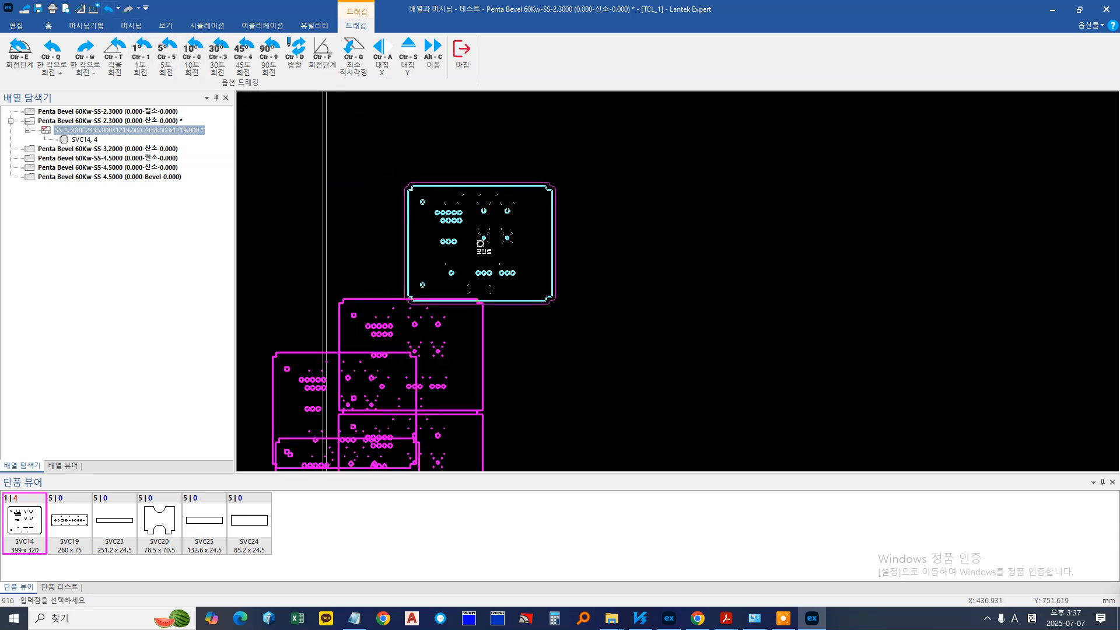
{"action": "scroll", "coordinate": [480, 243], "scroll_direction": "up", "scroll_amount": 3}
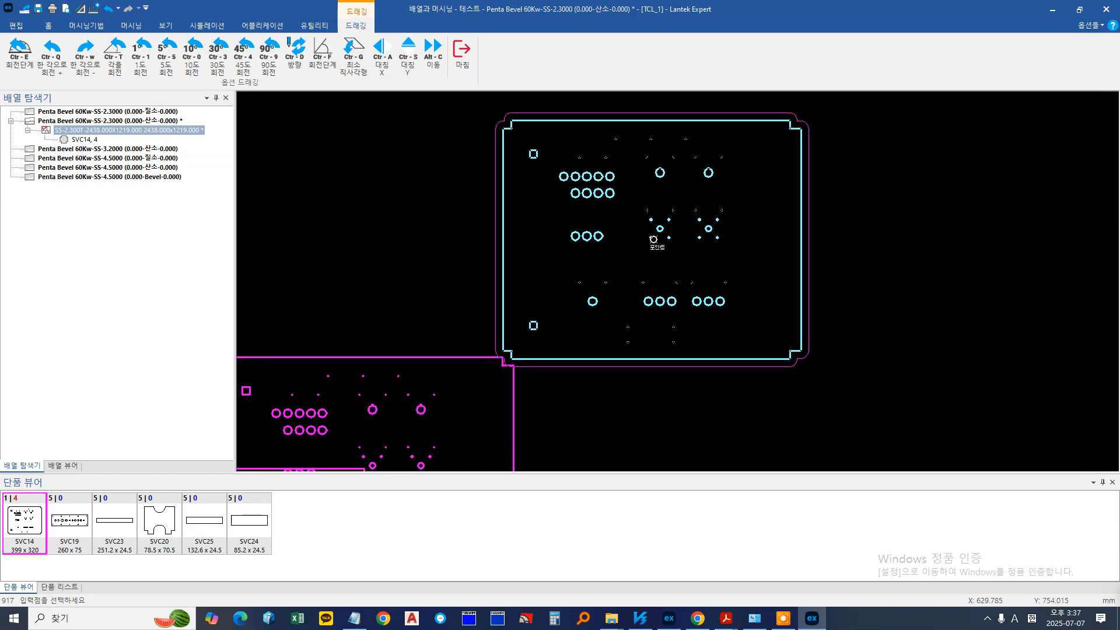
{"action": "left_click", "coordinate": [463, 54]}
{"action": "scroll", "coordinate": [366, 230], "scroll_direction": "down", "scroll_amount": 5}
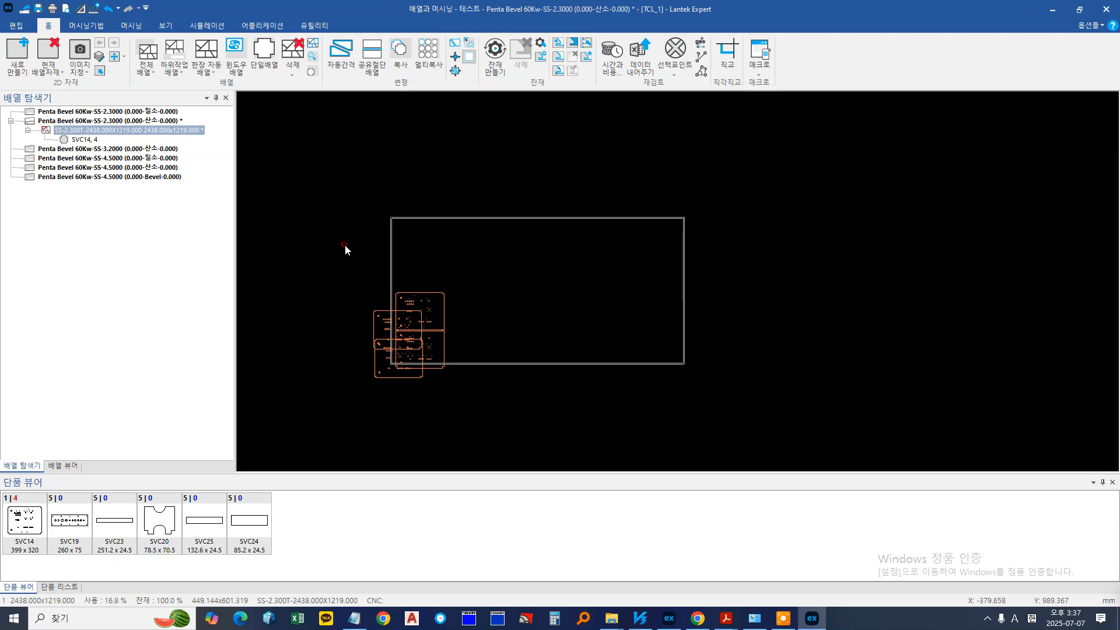
{"action": "left_click_drag", "start_coordinate": [345, 243], "coordinate": [480, 412]}
{"action": "right_click", "coordinate": [385, 274]}
{"action": "left_click", "coordinate": [407, 319]}
{"action": "middle_click_drag", "start_coordinate": [578, 218], "coordinate": [623, 220]}
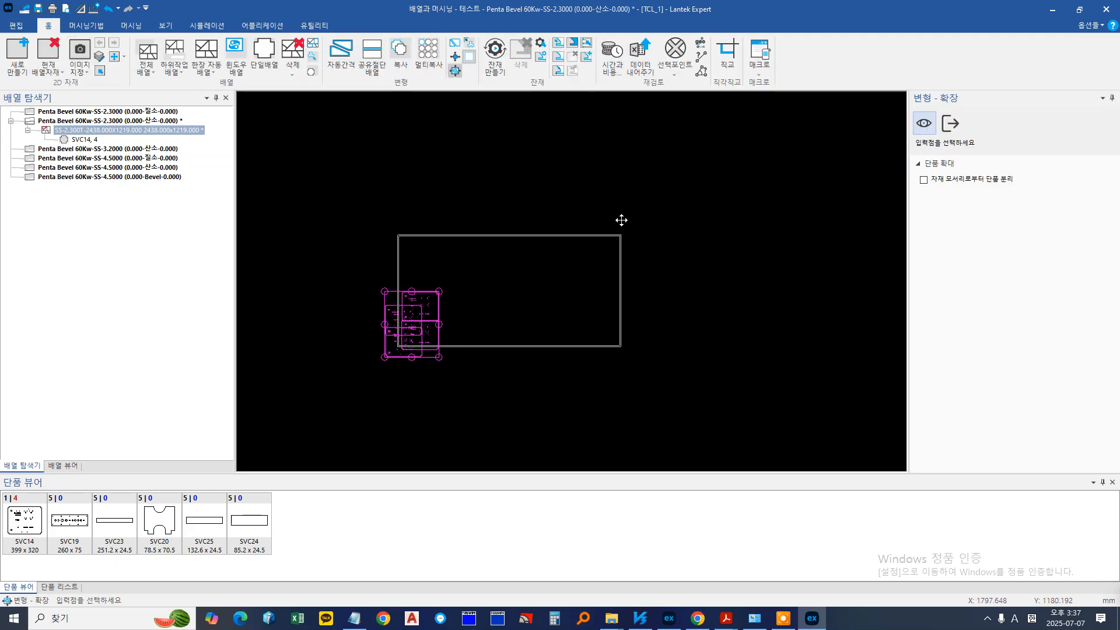
{"action": "left_click", "coordinate": [951, 123]}
Delete the four overlapping SVC14 parts from the sheet
{"action": "left_click_drag", "start_coordinate": [450, 195], "coordinate": [516, 370]}
{"action": "right_click", "coordinate": [471, 291]}
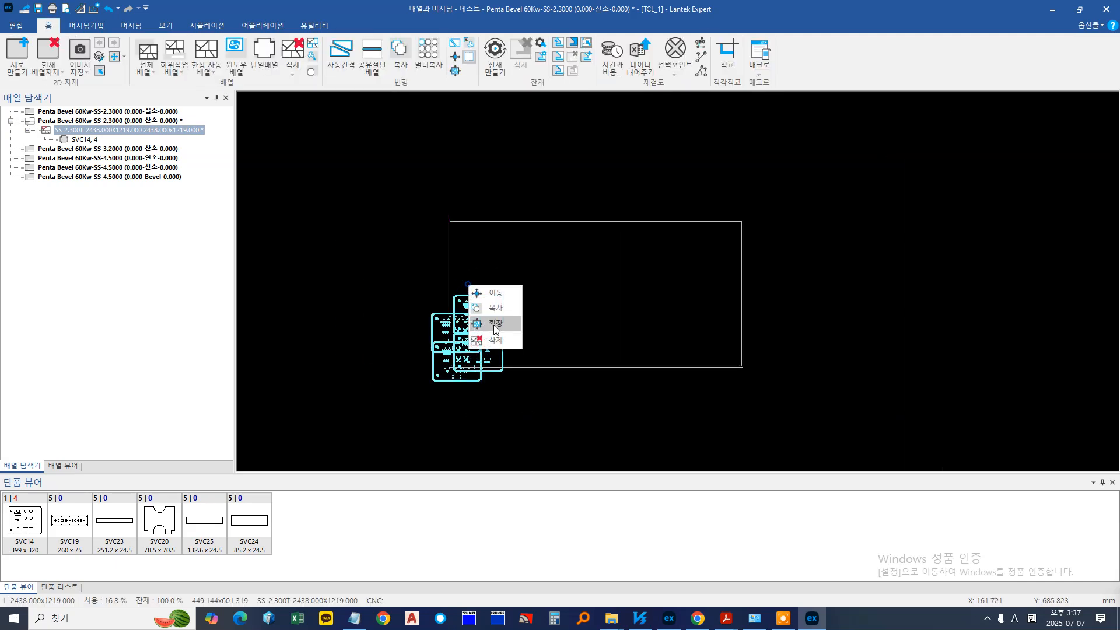
{"action": "left_click", "coordinate": [493, 339]}
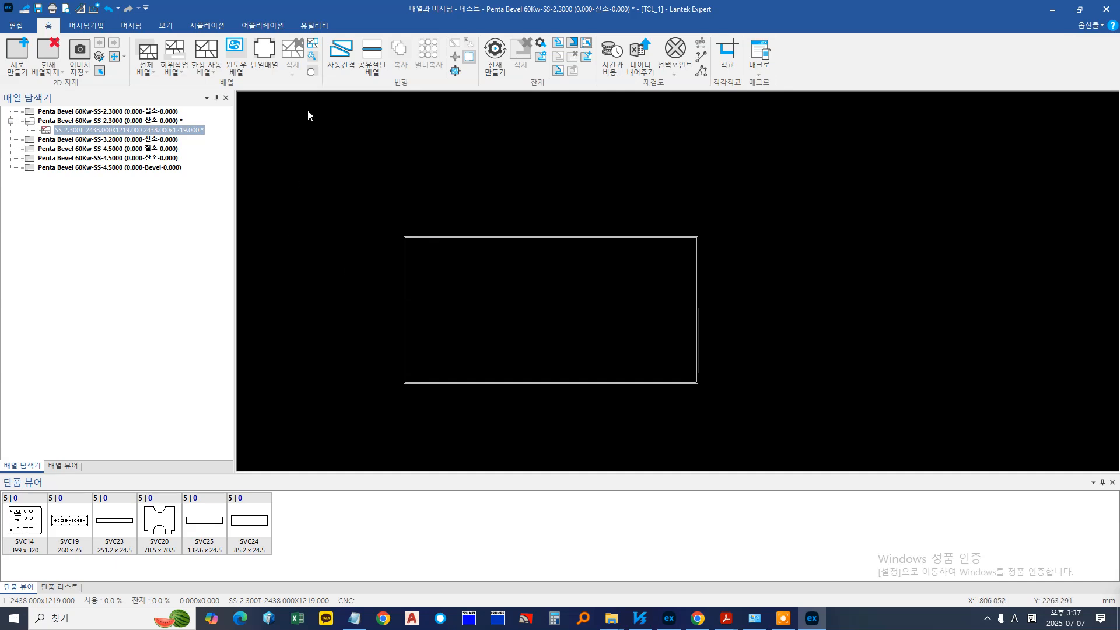
Turn on automatic spacing (자동간격) and stack two SVC14 parts in the sheet's lower-left corner
{"action": "left_click", "coordinate": [340, 56]}
{"action": "middle_click_drag", "start_coordinate": [401, 217], "coordinate": [351, 239]}
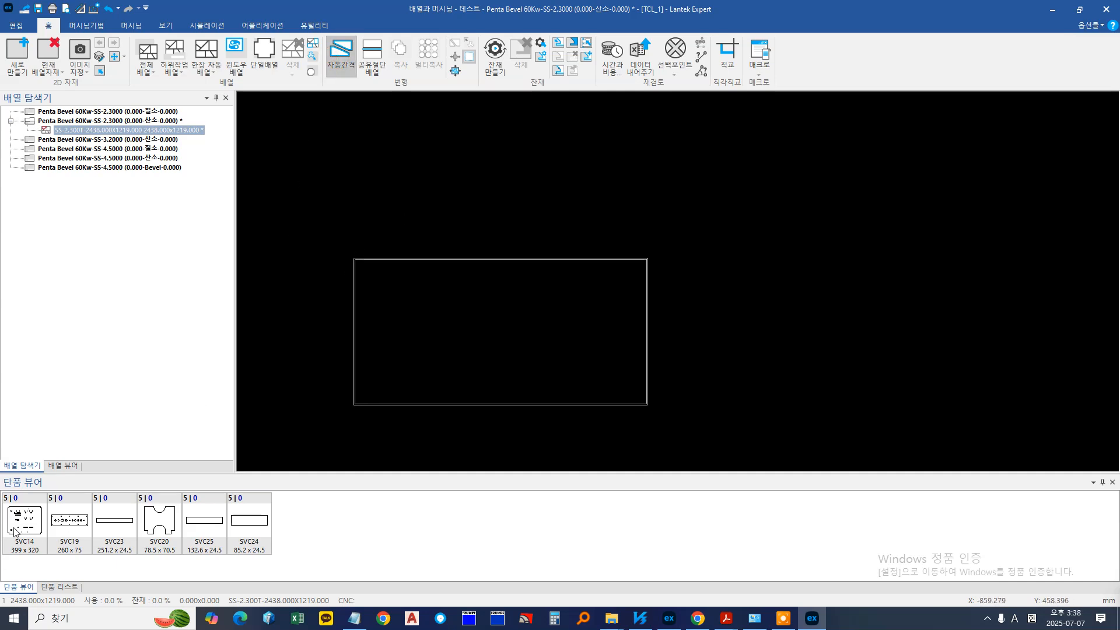
{"action": "left_click", "coordinate": [14, 528]}
{"action": "left_click", "coordinate": [353, 355]}
{"action": "left_click", "coordinate": [331, 345]}
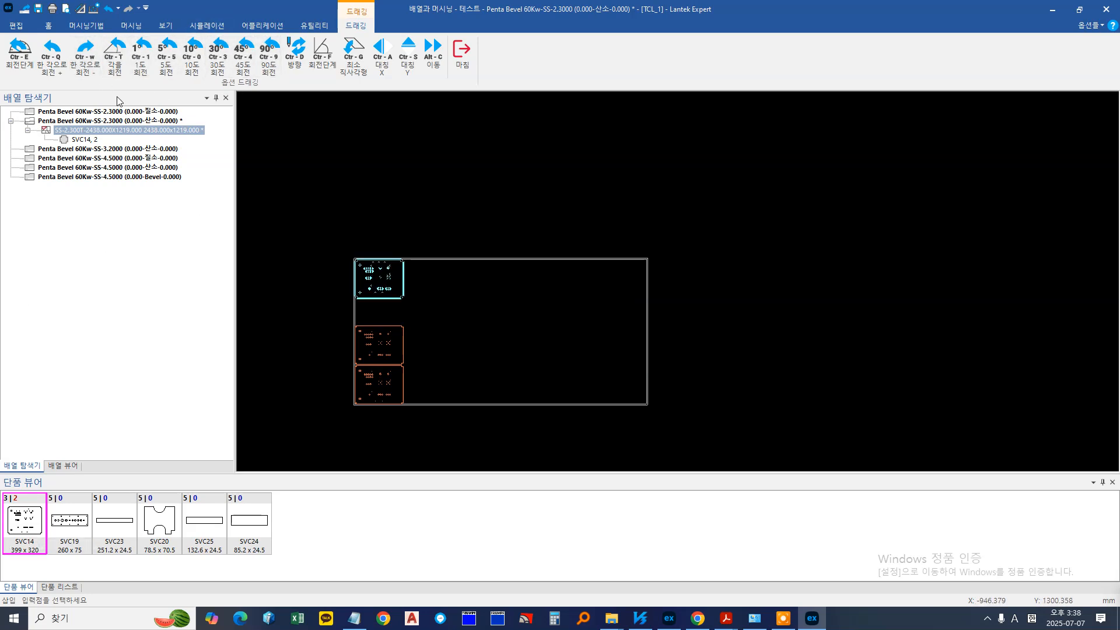
Rotate the third SVC14 part in 90° increments before placing it
{"action": "left_click", "coordinate": [269, 63]}
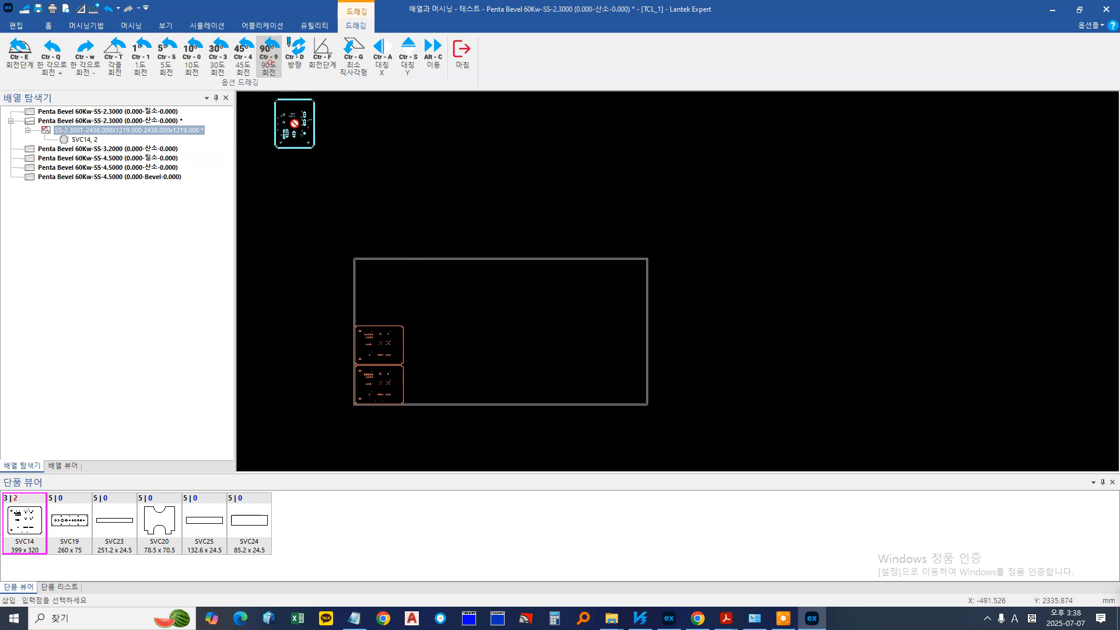
{"action": "left_click", "coordinate": [270, 61]}
{"action": "left_click", "coordinate": [269, 62]}
{"action": "left_click", "coordinate": [270, 61]}
{"action": "left_click", "coordinate": [270, 61]}
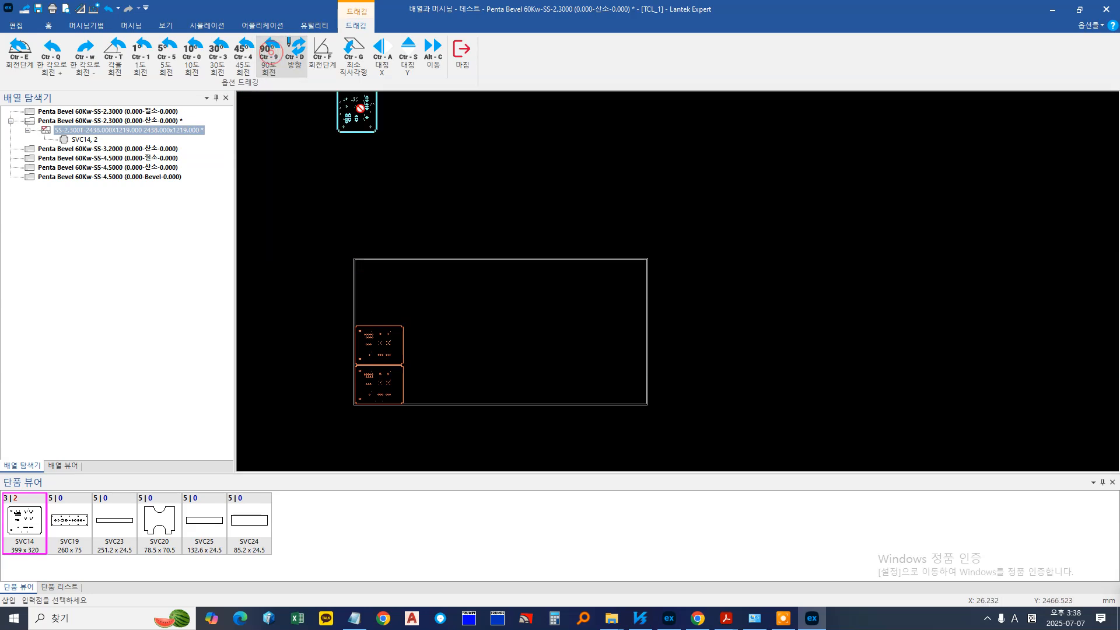
Try mirroring the unplaced SVC14 part repeatedly in X and Y, and end the placement without inserting it
{"action": "left_click", "coordinate": [385, 71]}
{"action": "left_click", "coordinate": [384, 71]}
{"action": "left_click", "coordinate": [384, 72]}
{"action": "left_click", "coordinate": [399, 65]}
{"action": "left_click", "coordinate": [399, 64]}
{"action": "left_click", "coordinate": [399, 65]}
{"action": "left_click", "coordinate": [382, 63]}
{"action": "left_click", "coordinate": [383, 63]}
{"action": "left_click", "coordinate": [402, 63]}
{"action": "left_click", "coordinate": [403, 63]}
{"action": "left_click", "coordinate": [403, 62]}
{"action": "left_click", "coordinate": [380, 62]}
{"action": "left_click", "coordinate": [404, 56]}
{"action": "left_click", "coordinate": [385, 57]}
{"action": "left_click", "coordinate": [385, 57]}
{"action": "left_click", "coordinate": [463, 58]}
Check the part spacing in the general automatic nesting settings (자동 배열 - 일반) and close the settings
{"action": "middle_click_drag", "start_coordinate": [330, 310], "coordinate": [366, 271]}
{"action": "scroll", "coordinate": [377, 295], "scroll_direction": "up", "scroll_amount": 2}
{"action": "scroll", "coordinate": [376, 294], "scroll_direction": "up", "scroll_amount": 1}
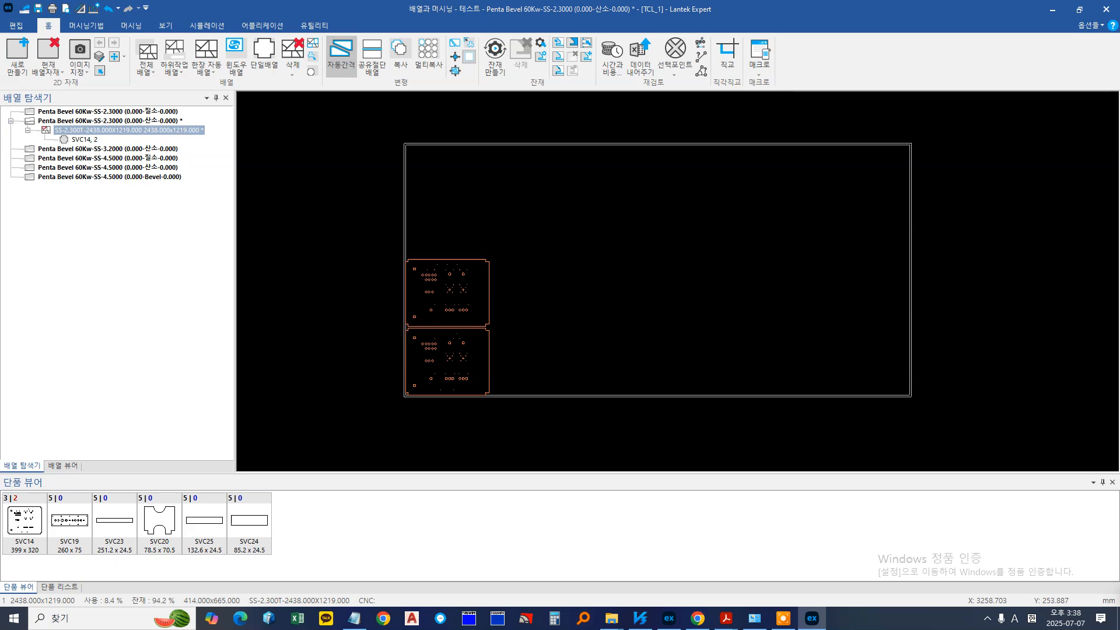
{"action": "key", "text": "alt+Tab"}
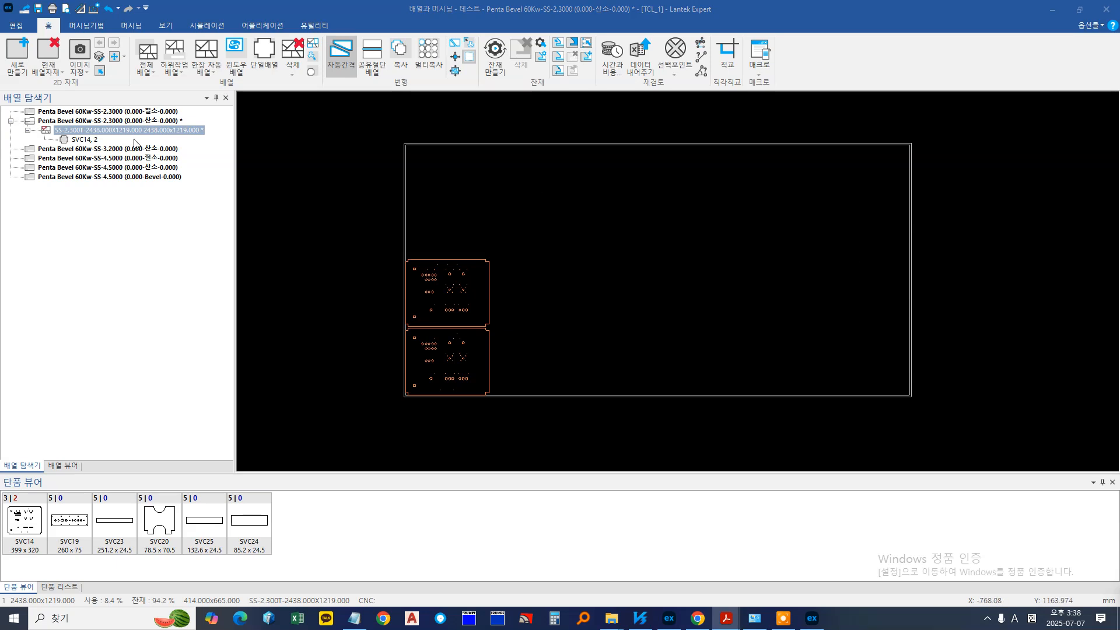
{"action": "left_click", "coordinate": [93, 9]}
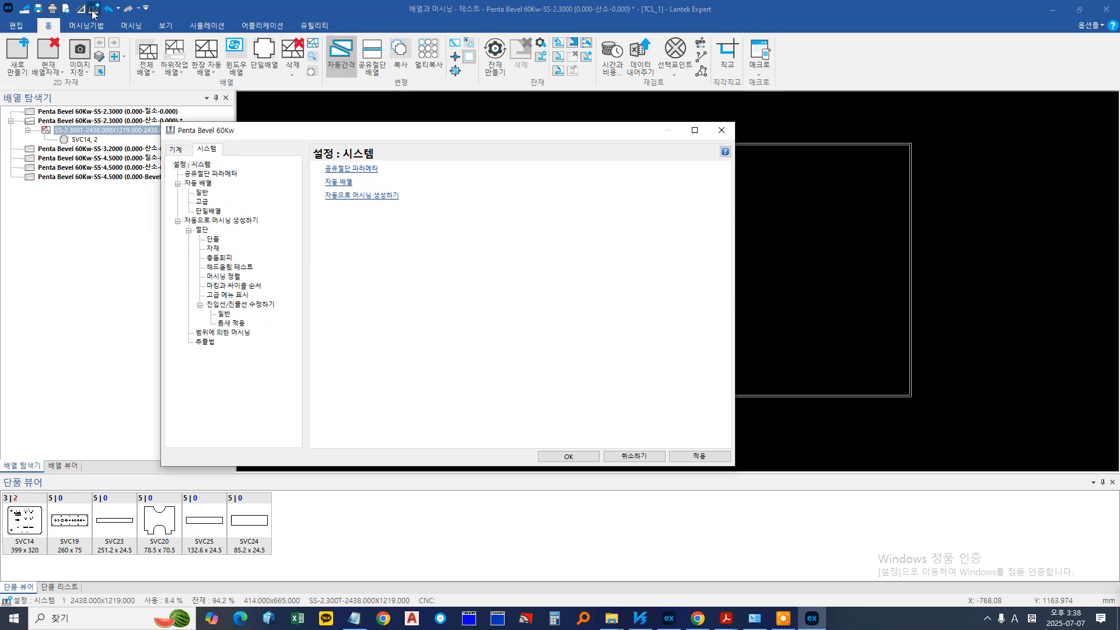
{"action": "left_click", "coordinate": [202, 196]}
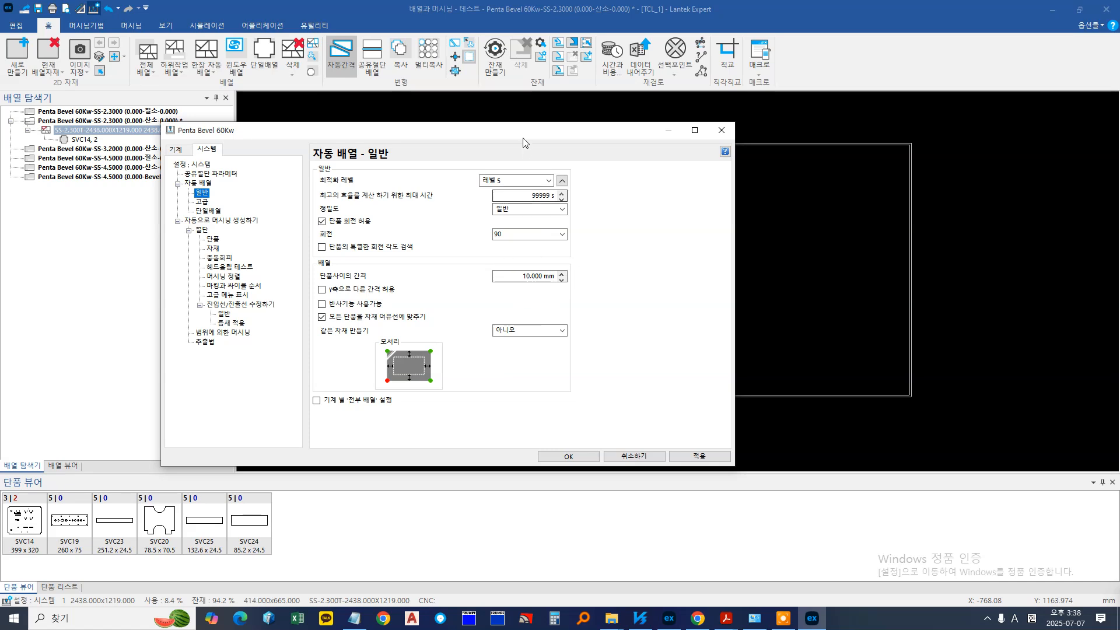
{"action": "left_click_drag", "start_coordinate": [521, 132], "coordinate": [548, 100]}
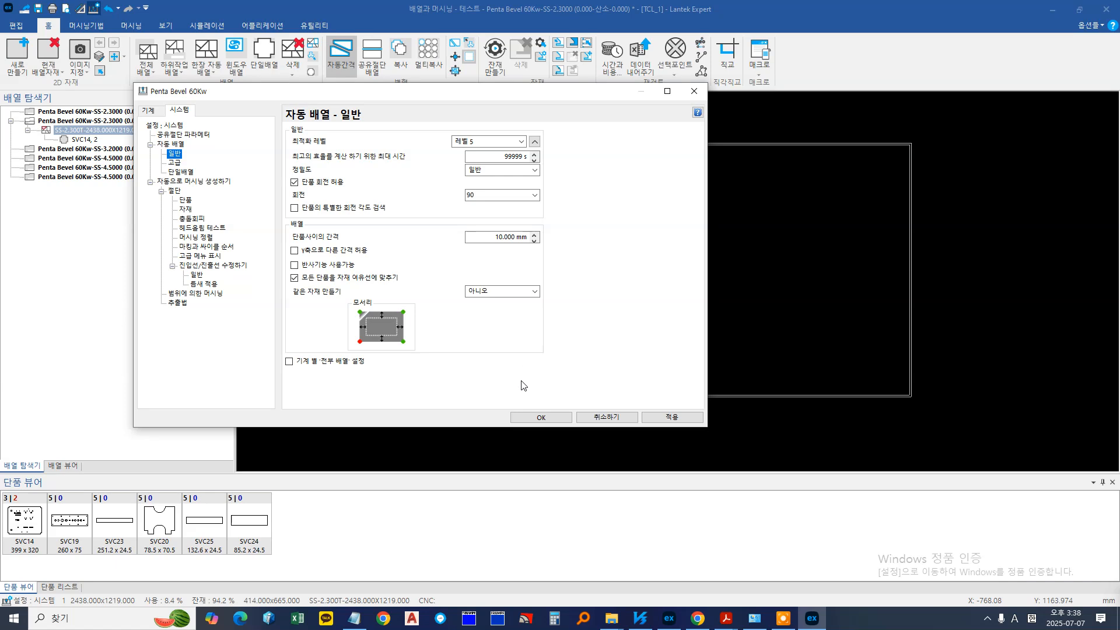
{"action": "left_click", "coordinate": [534, 416]}
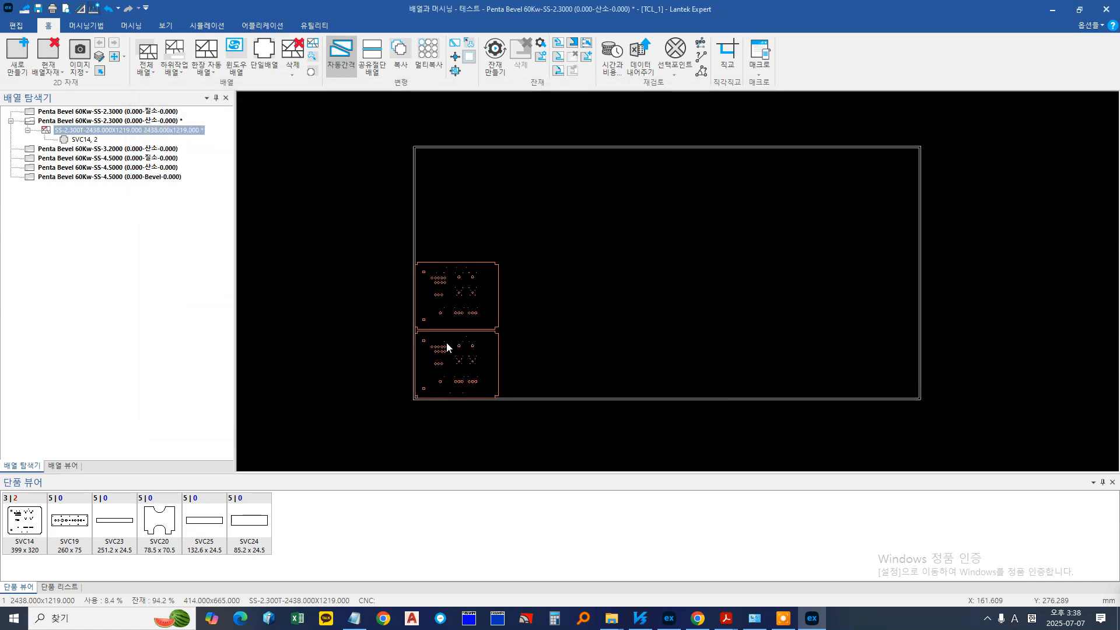
Turn on common-cut nesting (공유절단 배열) and bring the upper SVC14 part to common-cut distance from the lower one
{"action": "scroll", "coordinate": [446, 343], "scroll_direction": "up", "scroll_amount": 1}
{"action": "scroll", "coordinate": [434, 343], "scroll_direction": "up", "scroll_amount": 1}
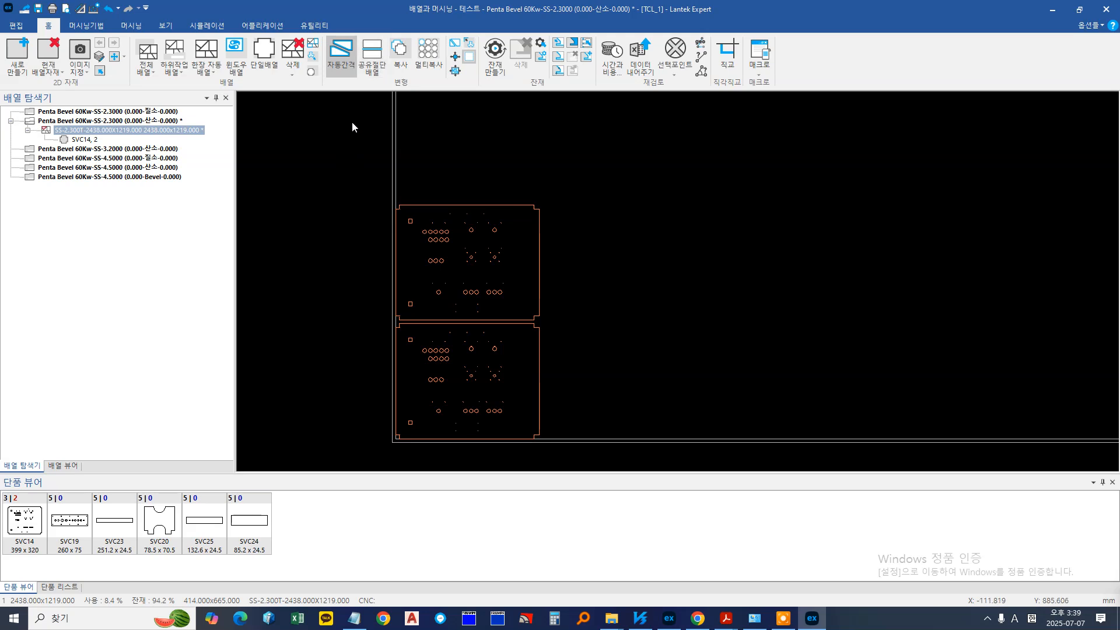
{"action": "scroll", "coordinate": [435, 333], "scroll_direction": "up", "scroll_amount": 5}
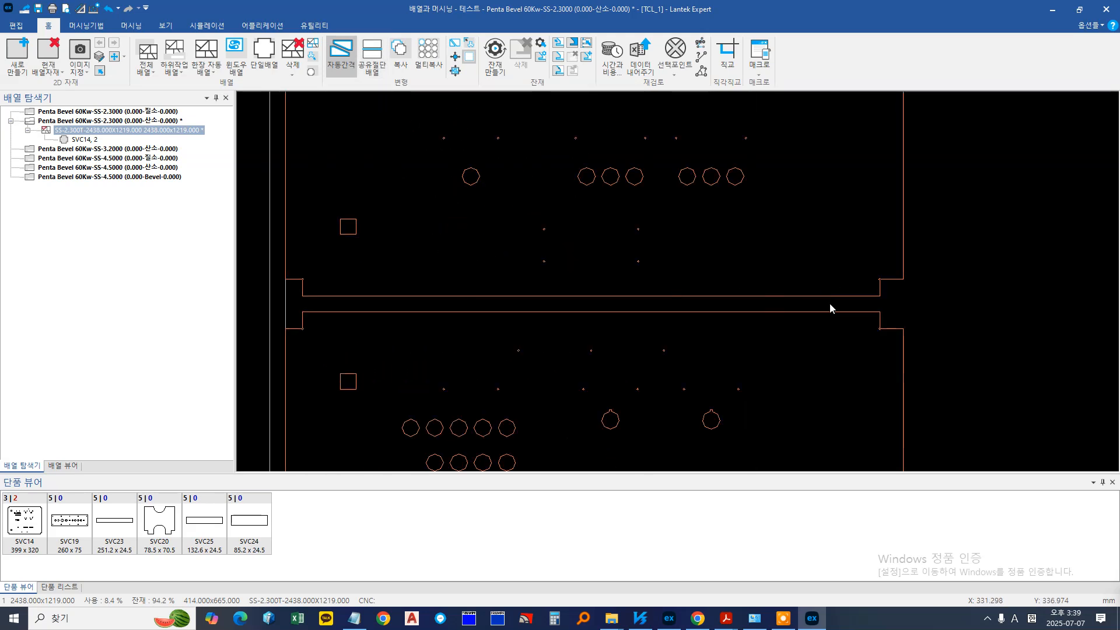
{"action": "left_click", "coordinate": [378, 60]}
{"action": "left_click", "coordinate": [409, 195]}
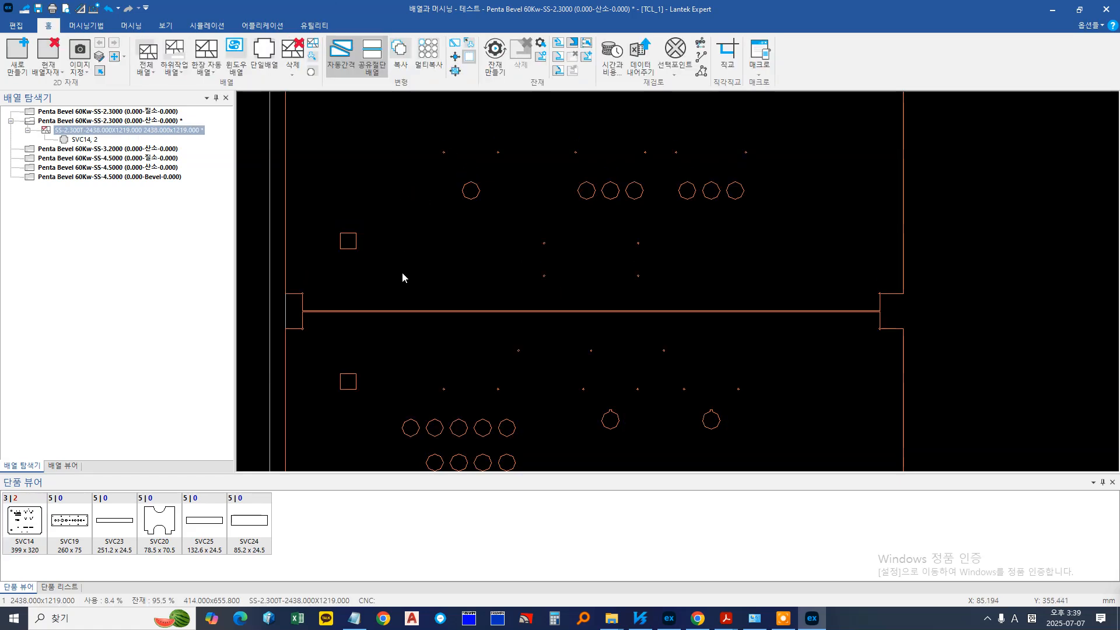
{"action": "middle_click_drag", "start_coordinate": [631, 291], "coordinate": [519, 271]}
{"action": "scroll", "coordinate": [409, 310], "scroll_direction": "down", "scroll_amount": 4}
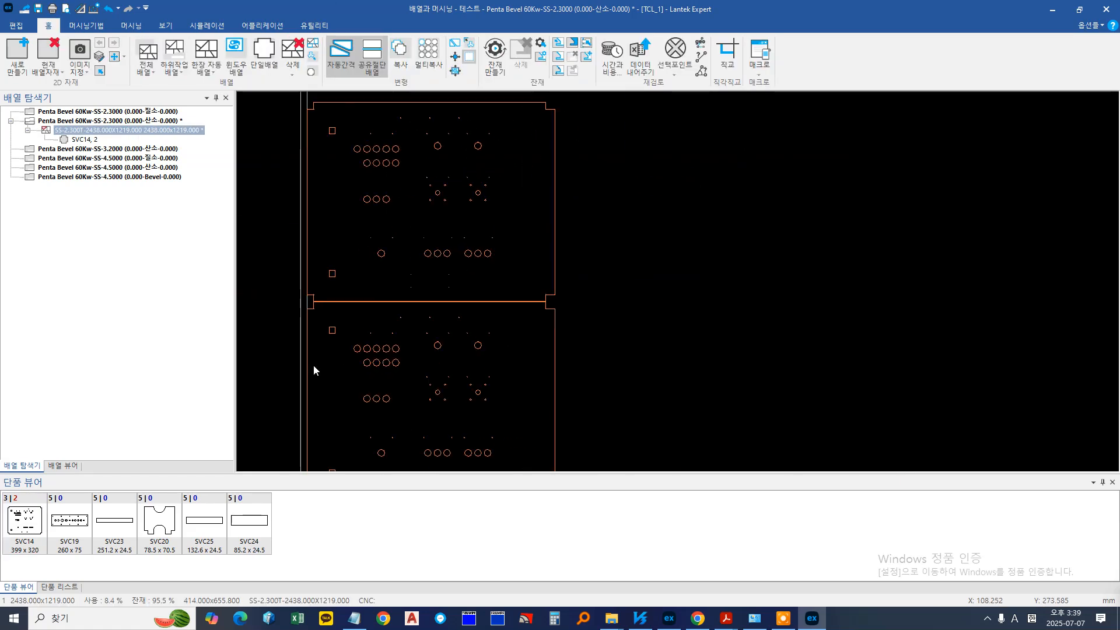
Place two more SVC14 parts as a separate common-cut column beside the first, along the sheet's bottom edge
{"action": "left_click", "coordinate": [26, 533]}
{"action": "scroll", "coordinate": [671, 315], "scroll_direction": "down", "scroll_amount": 4}
{"action": "left_click", "coordinate": [705, 353]}
{"action": "left_click", "coordinate": [705, 270]}
{"action": "scroll", "coordinate": [609, 168], "scroll_direction": "up", "scroll_amount": 3}
{"action": "left_click", "coordinate": [461, 56]}
{"action": "scroll", "coordinate": [473, 274], "scroll_direction": "up", "scroll_amount": 5}
{"action": "scroll", "coordinate": [484, 266], "scroll_direction": "up", "scroll_amount": 5}
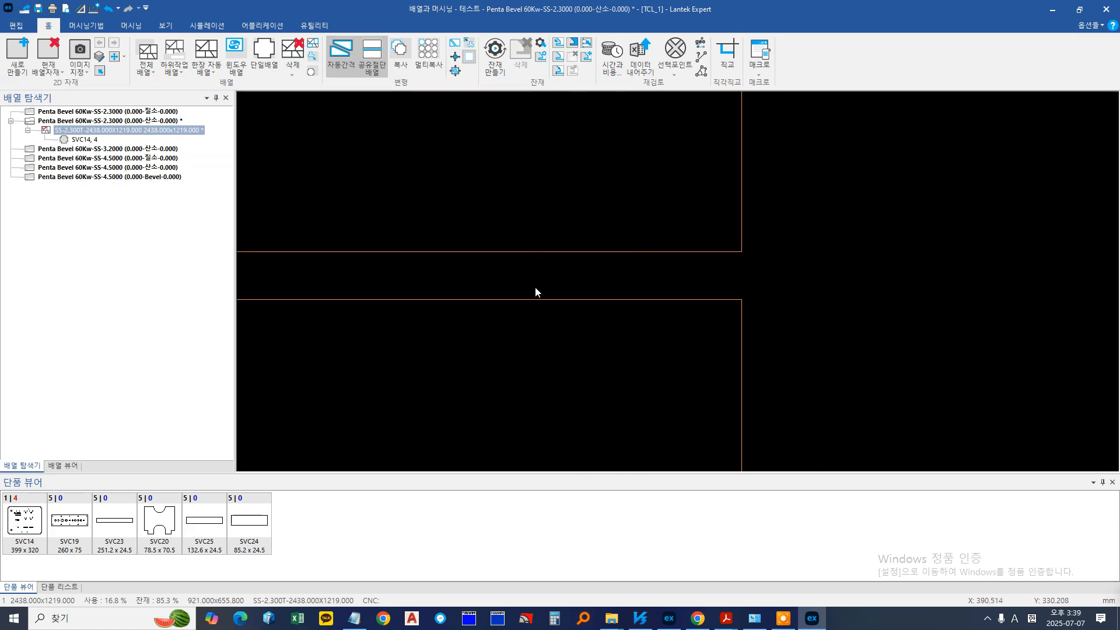
Turn off common-cut nesting and move the second column's upper SVC14 part to the sheet's bottom edge, right of that column
{"action": "scroll", "coordinate": [564, 298], "scroll_direction": "down", "scroll_amount": 4}
{"action": "scroll", "coordinate": [485, 262], "scroll_direction": "down", "scroll_amount": 4}
{"action": "middle_click_drag", "start_coordinate": [518, 315], "coordinate": [420, 332]}
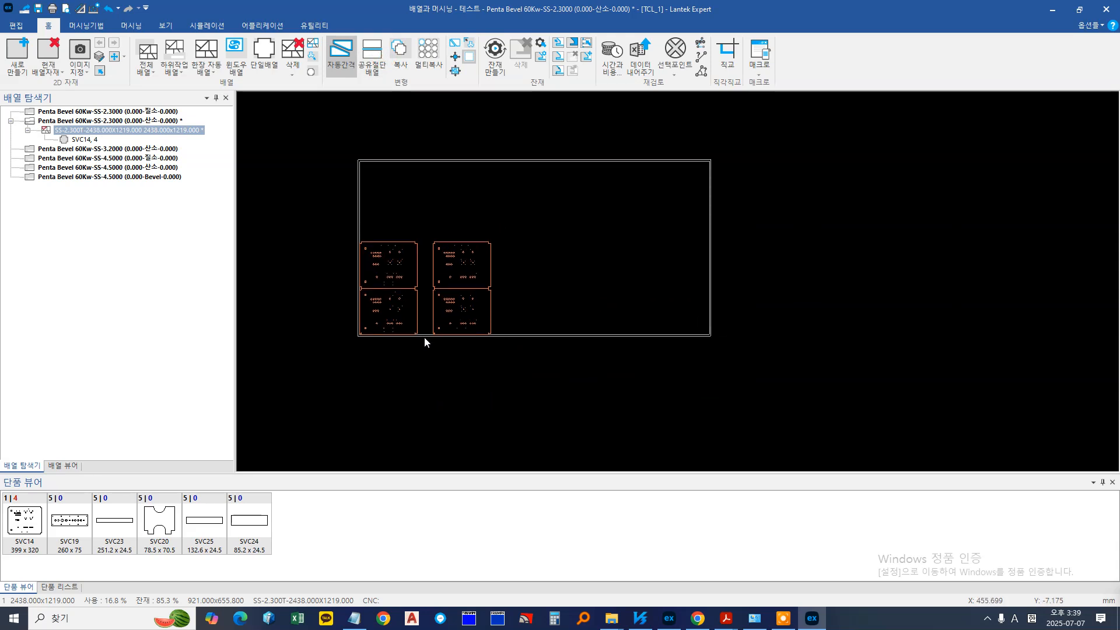
{"action": "scroll", "coordinate": [433, 251], "scroll_direction": "up", "scroll_amount": 2}
{"action": "scroll", "coordinate": [395, 313], "scroll_direction": "up", "scroll_amount": 1}
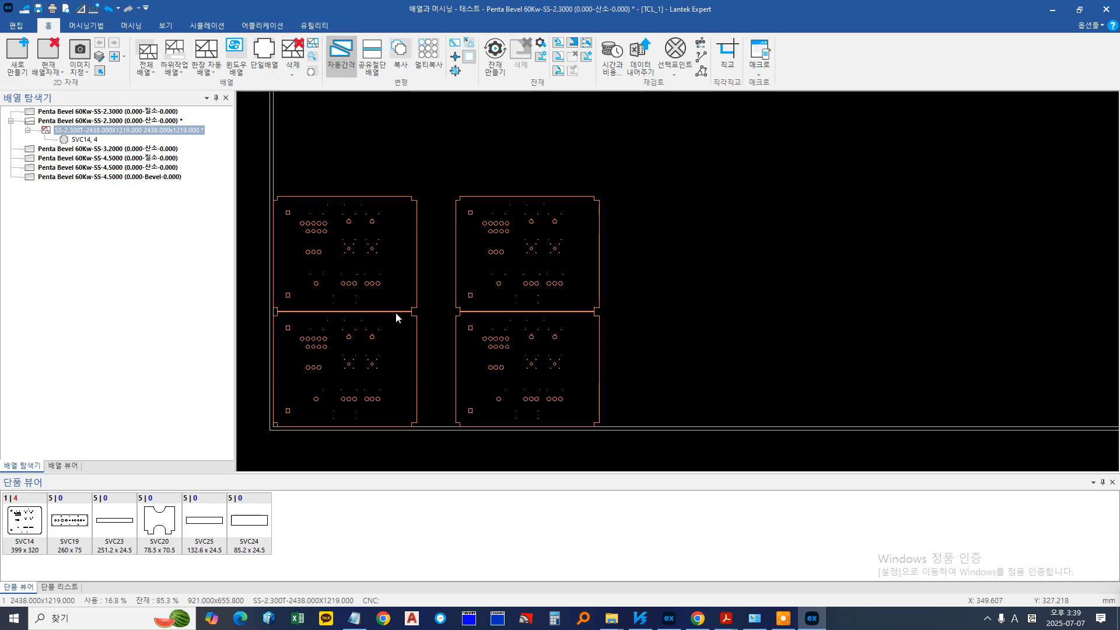
{"action": "left_click_drag", "start_coordinate": [552, 263], "coordinate": [764, 378]}
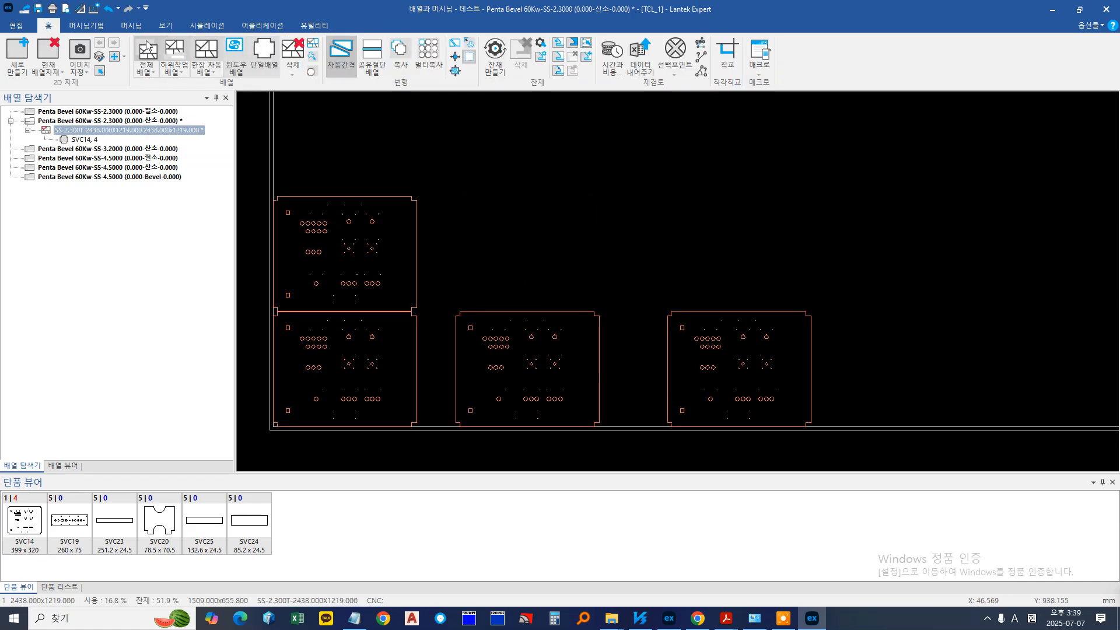
Generate automatic machining for the sheet with the current initial settings
{"action": "left_click", "coordinate": [131, 25]}
{"action": "left_click", "coordinate": [47, 54]}
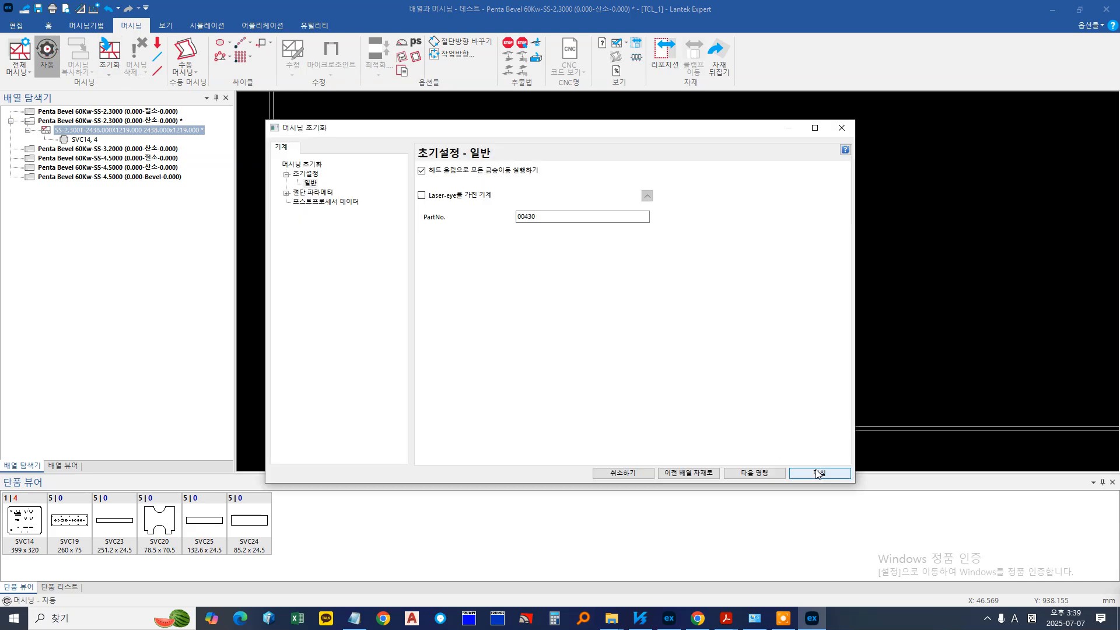
{"action": "left_click", "coordinate": [819, 473]}
Examine the offset between the cutting path and the part contour at the corners of the SVC14 parts
{"action": "scroll", "coordinate": [511, 197], "scroll_direction": "up", "scroll_amount": 2}
{"action": "scroll", "coordinate": [443, 184], "scroll_direction": "up", "scroll_amount": 2}
{"action": "scroll", "coordinate": [426, 169], "scroll_direction": "up", "scroll_amount": 2}
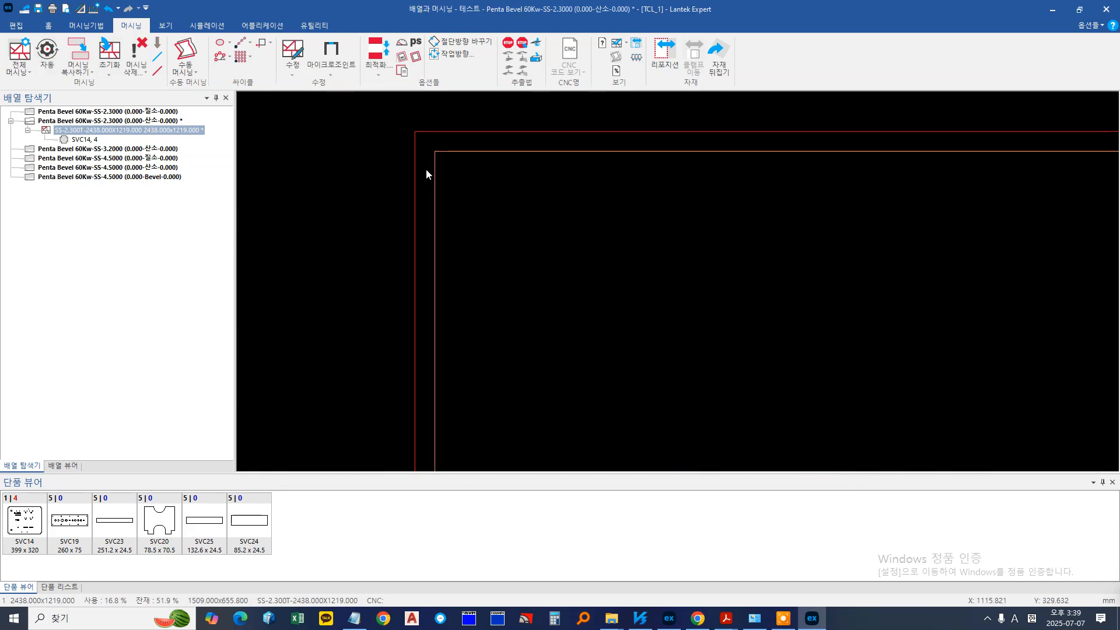
{"action": "scroll", "coordinate": [446, 150], "scroll_direction": "up", "scroll_amount": 2}
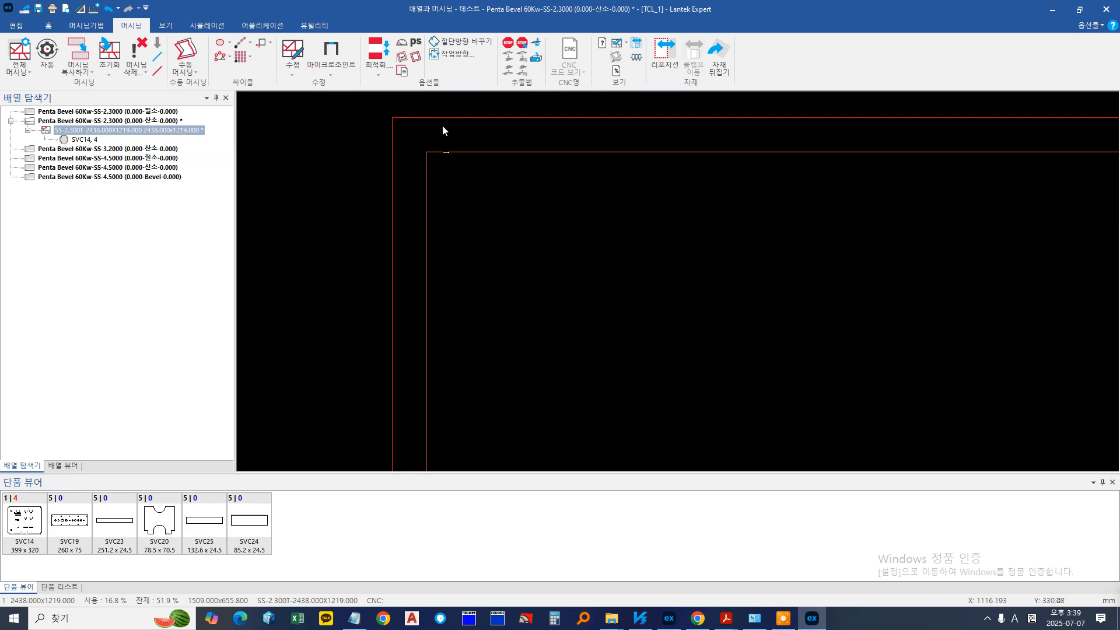
{"action": "scroll", "coordinate": [453, 203], "scroll_direction": "down", "scroll_amount": 4}
{"action": "scroll", "coordinate": [453, 204], "scroll_direction": "down", "scroll_amount": 8}
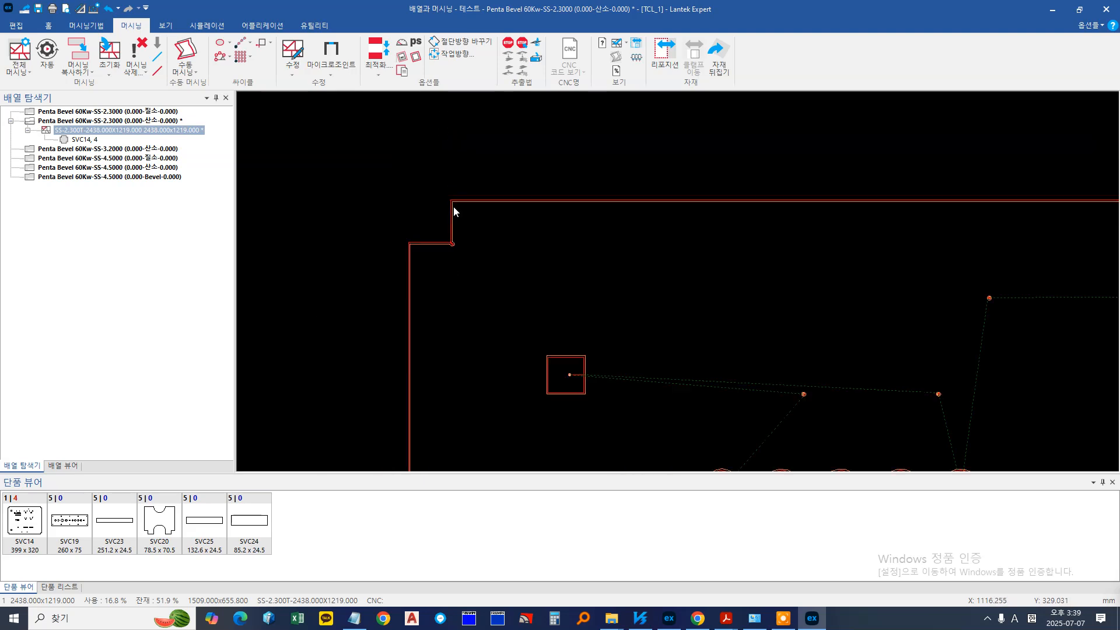
{"action": "scroll", "coordinate": [465, 242], "scroll_direction": "up", "scroll_amount": 8}
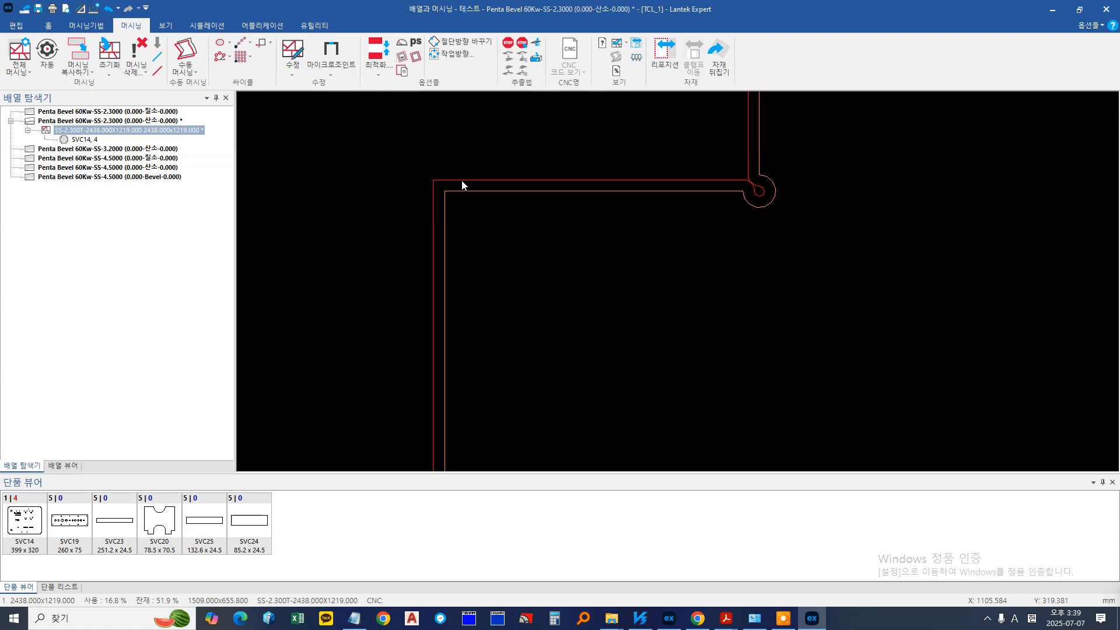
{"action": "scroll", "coordinate": [456, 189], "scroll_direction": "down", "scroll_amount": 5}
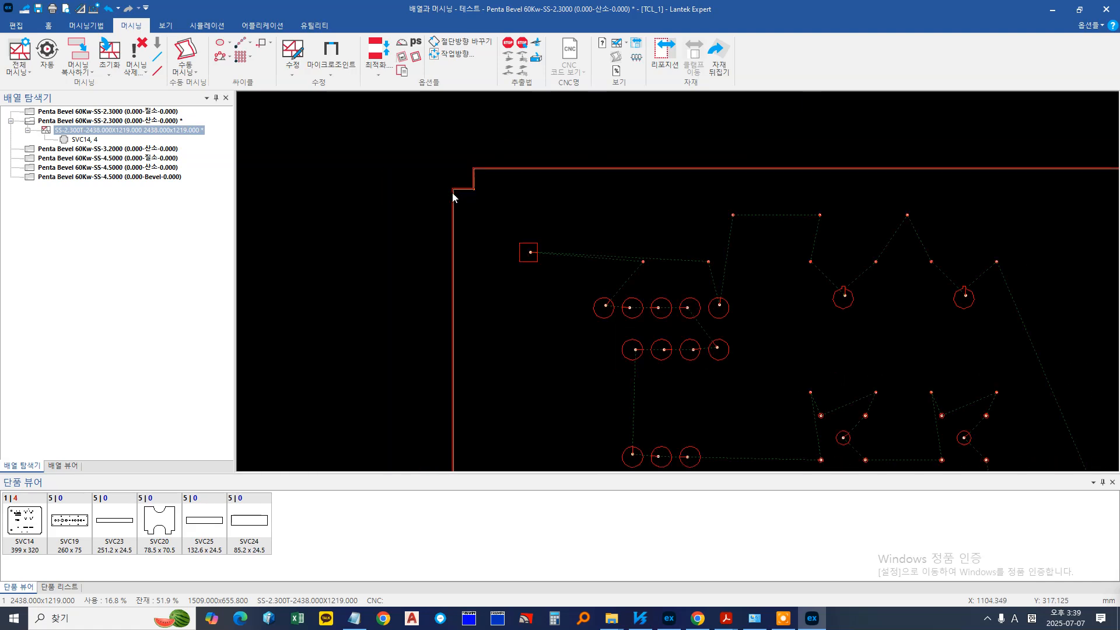
{"action": "scroll", "coordinate": [445, 220], "scroll_direction": "down", "scroll_amount": 10}
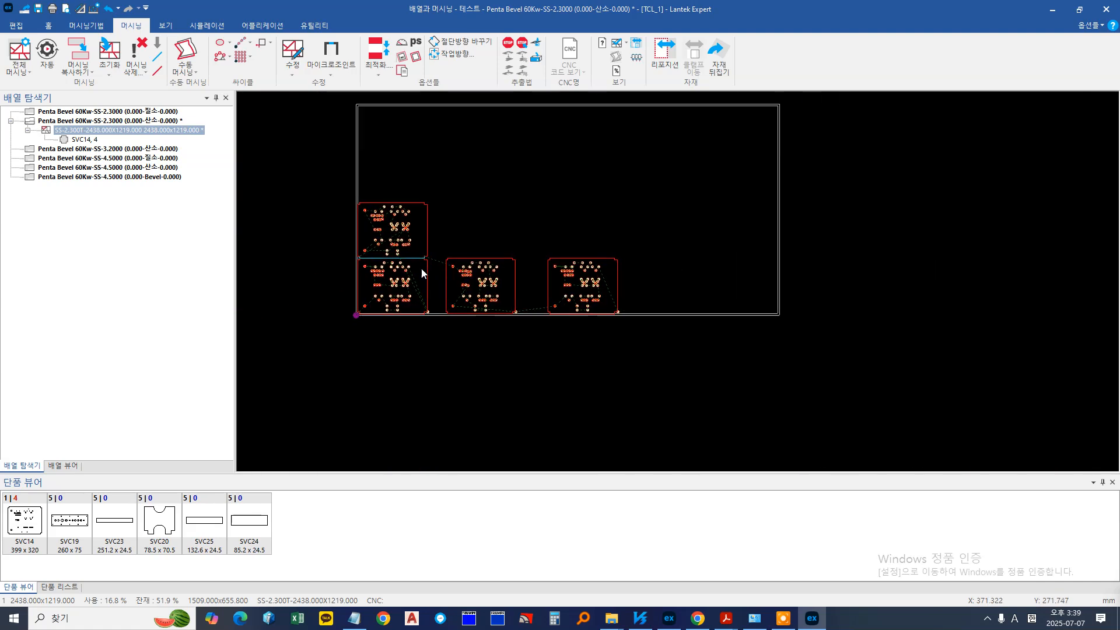
{"action": "scroll", "coordinate": [401, 259], "scroll_direction": "up", "scroll_amount": 7}
Reset the sheet's machining and delete every SVC14 part except the one in the lower-left corner
{"action": "left_click", "coordinate": [110, 51]}
{"action": "scroll", "coordinate": [417, 297], "scroll_direction": "down", "scroll_amount": 9}
{"action": "left_click_drag", "start_coordinate": [356, 224], "coordinate": [455, 292]}
{"action": "left_click_drag", "start_coordinate": [496, 255], "coordinate": [583, 345]}
{"action": "left_click_drag", "start_coordinate": [436, 251], "coordinate": [537, 338]}
{"action": "right_click", "coordinate": [538, 338]}
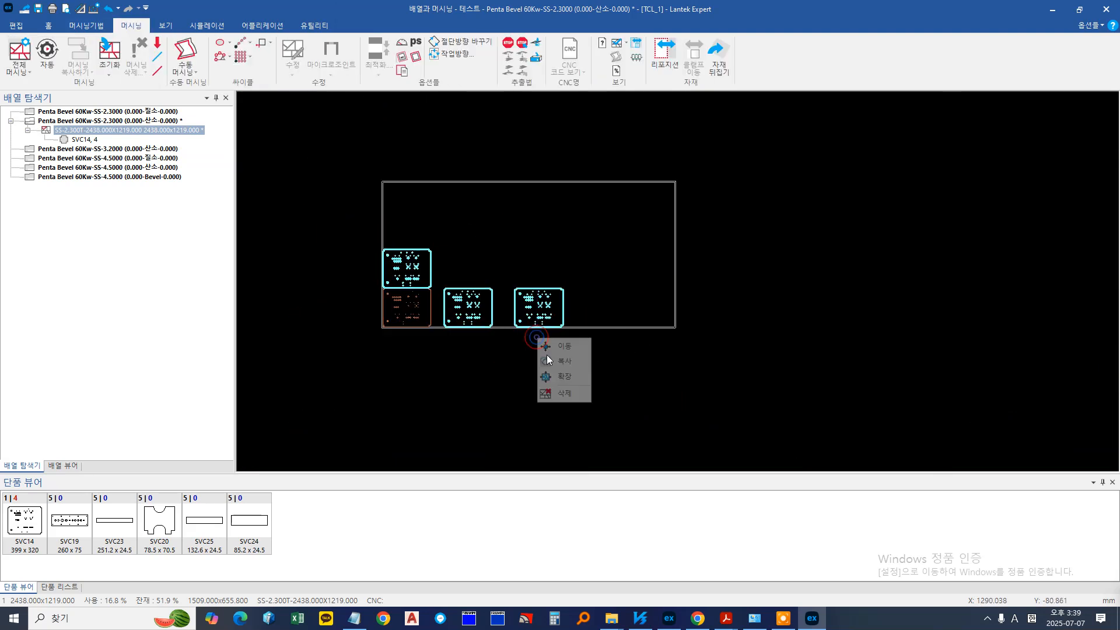
{"action": "left_click", "coordinate": [555, 391]}
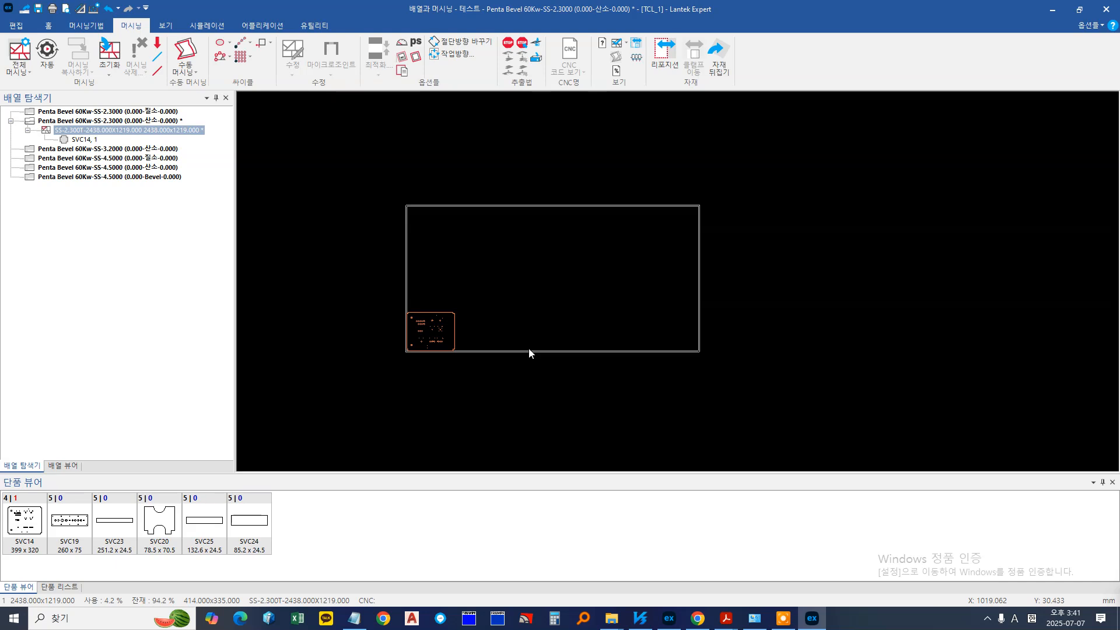
Turn common-cut nesting on and back off
{"action": "left_click", "coordinate": [48, 25]}
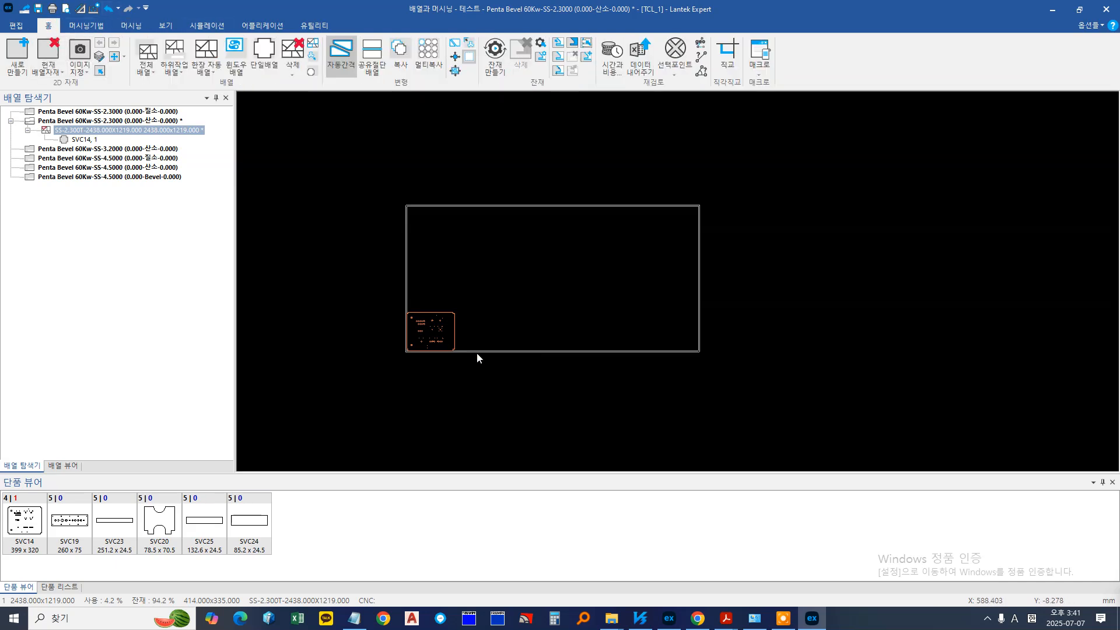
{"action": "scroll", "coordinate": [478, 353], "scroll_direction": "up", "scroll_amount": 5}
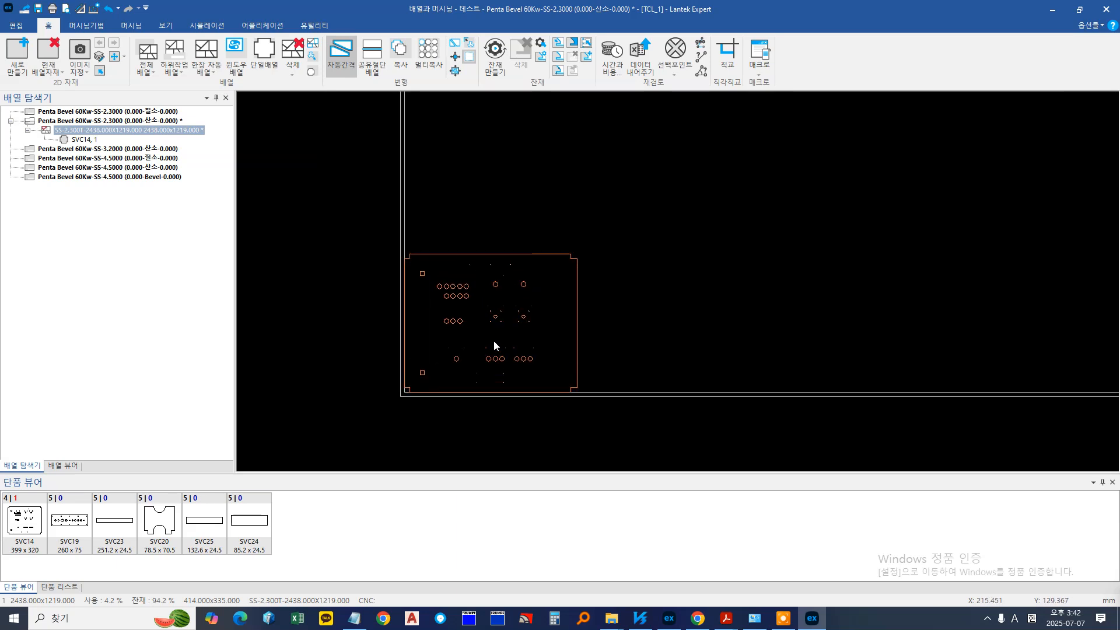
{"action": "scroll", "coordinate": [468, 315], "scroll_direction": "down", "scroll_amount": 3}
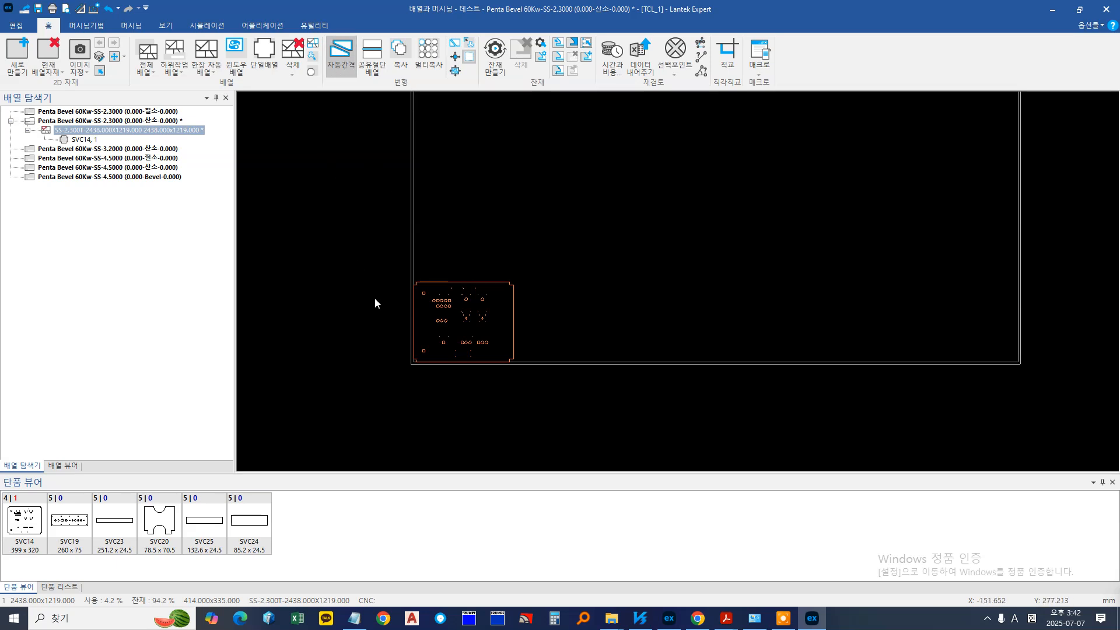
{"action": "middle_click_drag", "start_coordinate": [437, 330], "coordinate": [392, 341]}
{"action": "left_click", "coordinate": [374, 60]}
{"action": "middle_click_drag", "start_coordinate": [384, 284], "coordinate": [373, 289]}
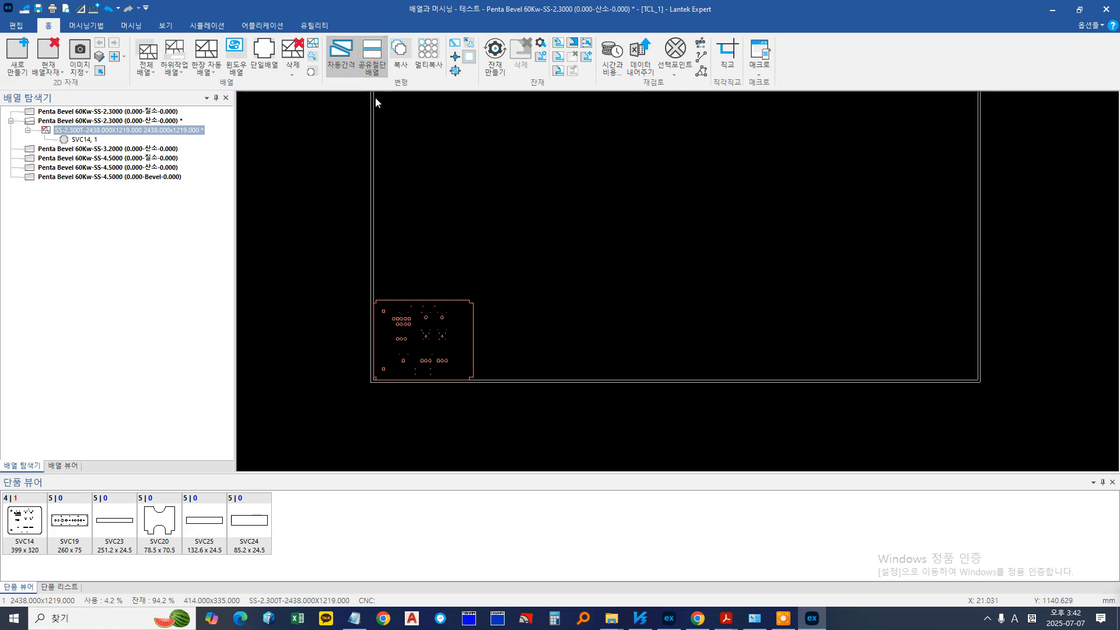
{"action": "left_click", "coordinate": [370, 70]}
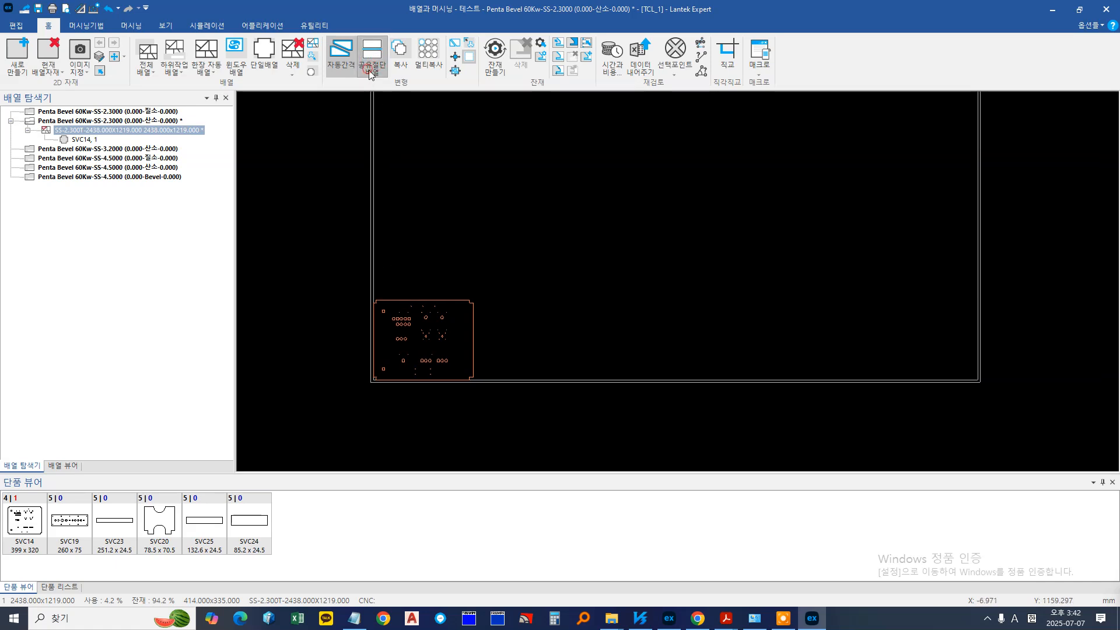
{"action": "middle_click_drag", "start_coordinate": [385, 346], "coordinate": [389, 350]}
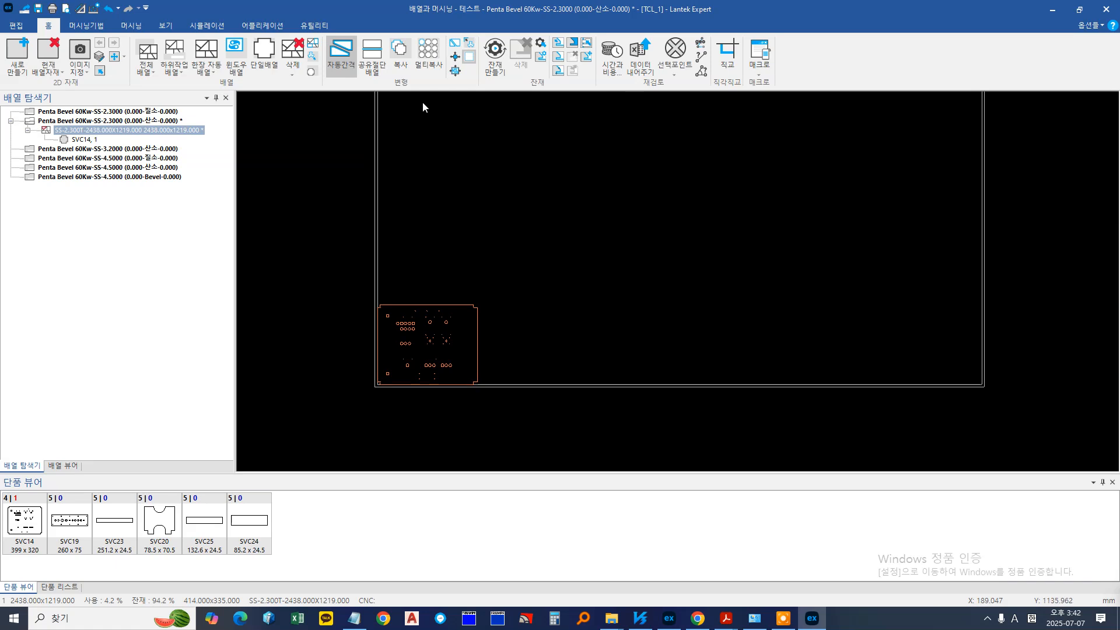
Copy the corner SVC14 part upward along the sheet's left edge with automatic spacing
{"action": "left_click", "coordinate": [400, 57]}
{"action": "left_click", "coordinate": [375, 205]}
{"action": "left_click", "coordinate": [457, 334]}
{"action": "right_click", "coordinate": [457, 335]}
{"action": "left_click", "coordinate": [380, 234]}
{"action": "left_click", "coordinate": [380, 233]}
{"action": "left_click", "coordinate": [462, 63]}
Copy SVC14 parts into a second column beside the first, along the sheet's bottom edge
{"action": "left_click", "coordinate": [401, 60]}
{"action": "left_click", "coordinate": [312, 250]}
{"action": "left_click", "coordinate": [427, 339]}
{"action": "right_click", "coordinate": [428, 340]}
{"action": "left_click", "coordinate": [516, 335]}
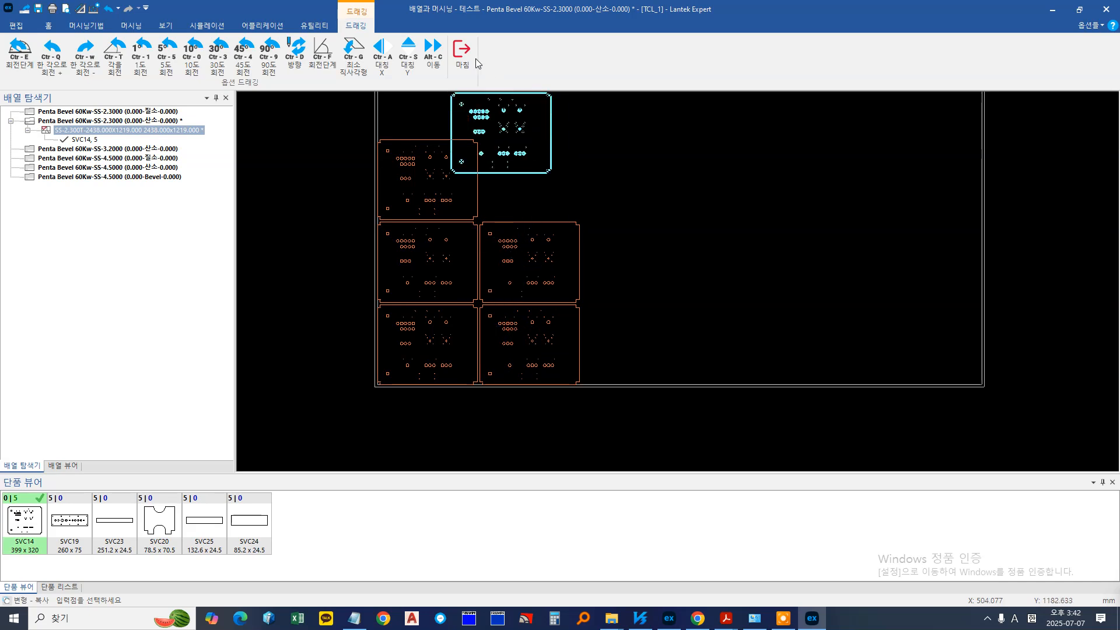
{"action": "left_click", "coordinate": [466, 57]}
Delete all five SVC14 parts from the sheet
{"action": "scroll", "coordinate": [433, 202], "scroll_direction": "down", "scroll_amount": 2}
{"action": "left_click", "coordinate": [354, 168]}
{"action": "left_click", "coordinate": [517, 321]}
{"action": "right_click", "coordinate": [423, 250]}
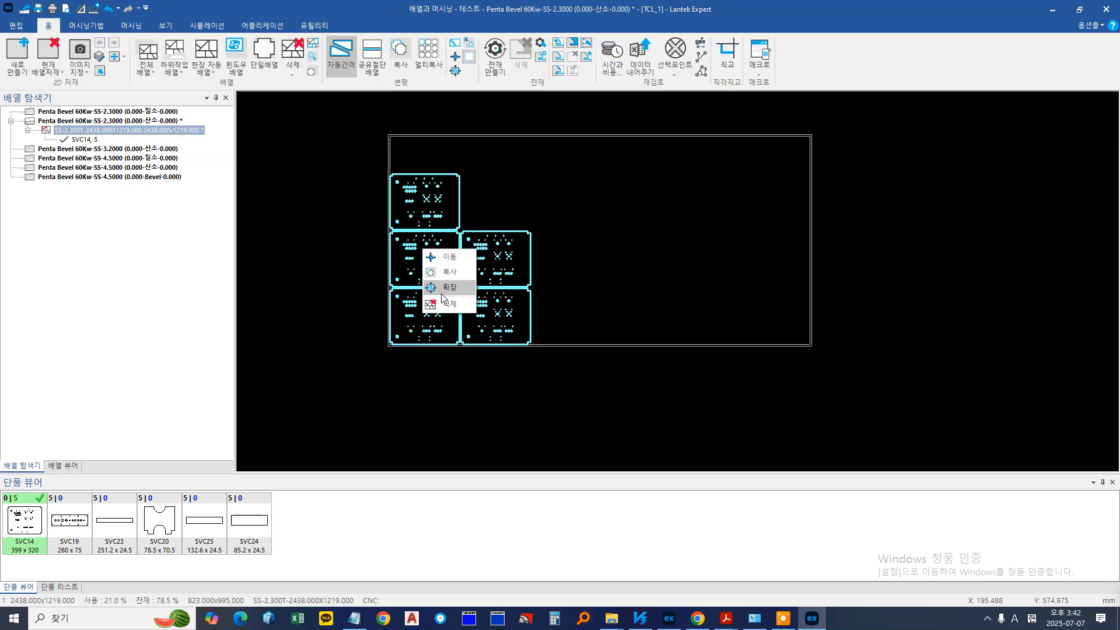
{"action": "left_click", "coordinate": [439, 301]}
Set the SVC14 part quantity to 100 and place one SVC14 in the sheet's lower-left corner
{"action": "right_click", "coordinate": [25, 534]}
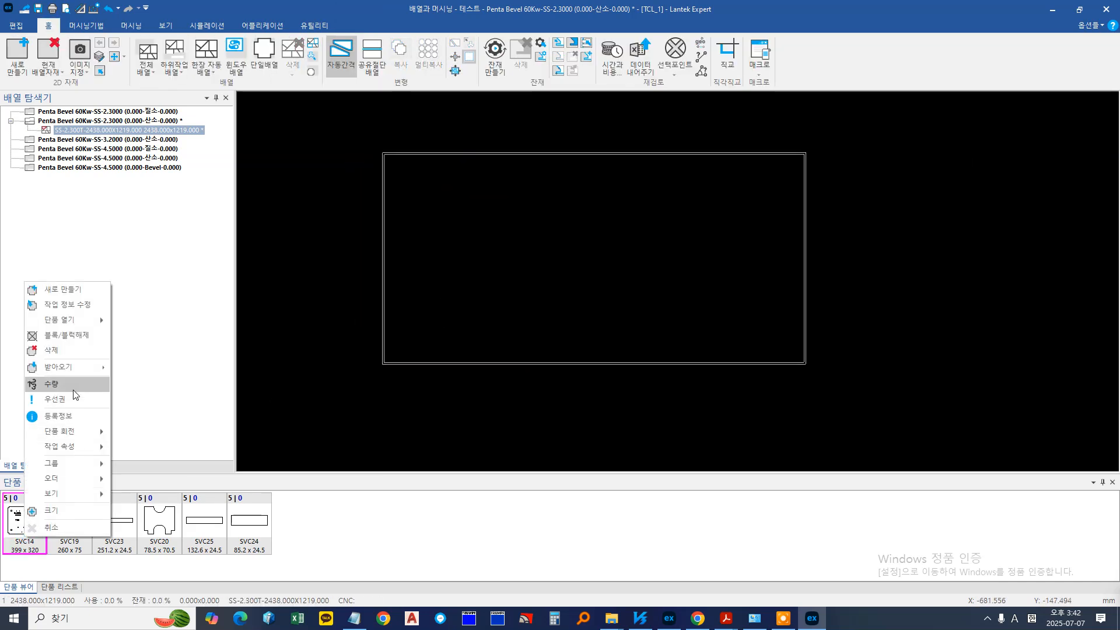
{"action": "left_click", "coordinate": [75, 395]}
{"action": "type", "text": "100"}
{"action": "key", "text": "Return"}
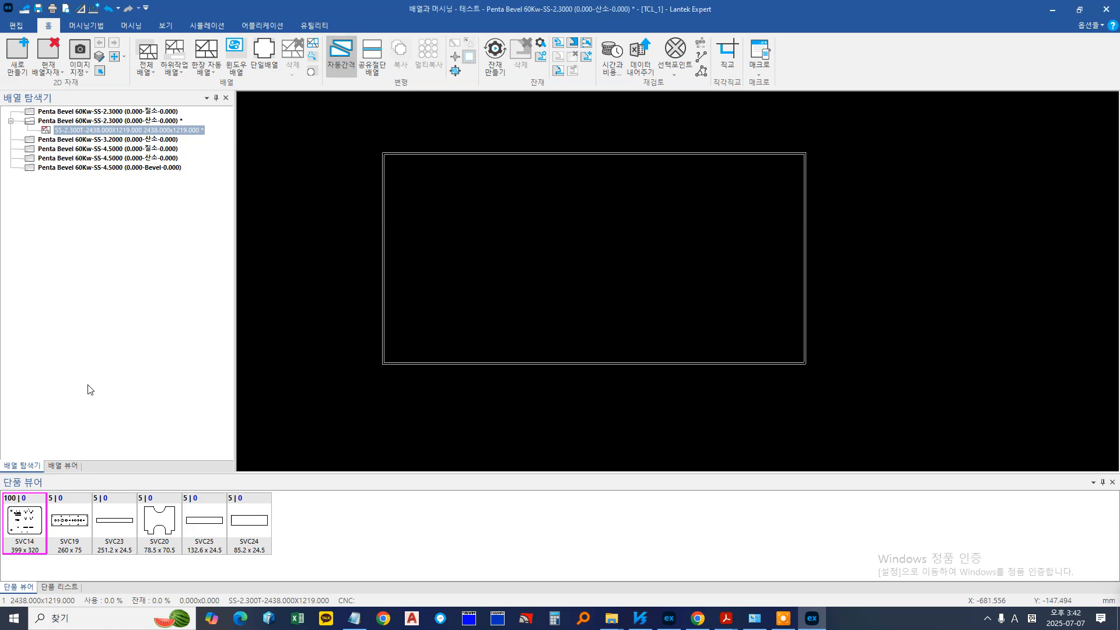
{"action": "double_click", "coordinate": [11, 535]}
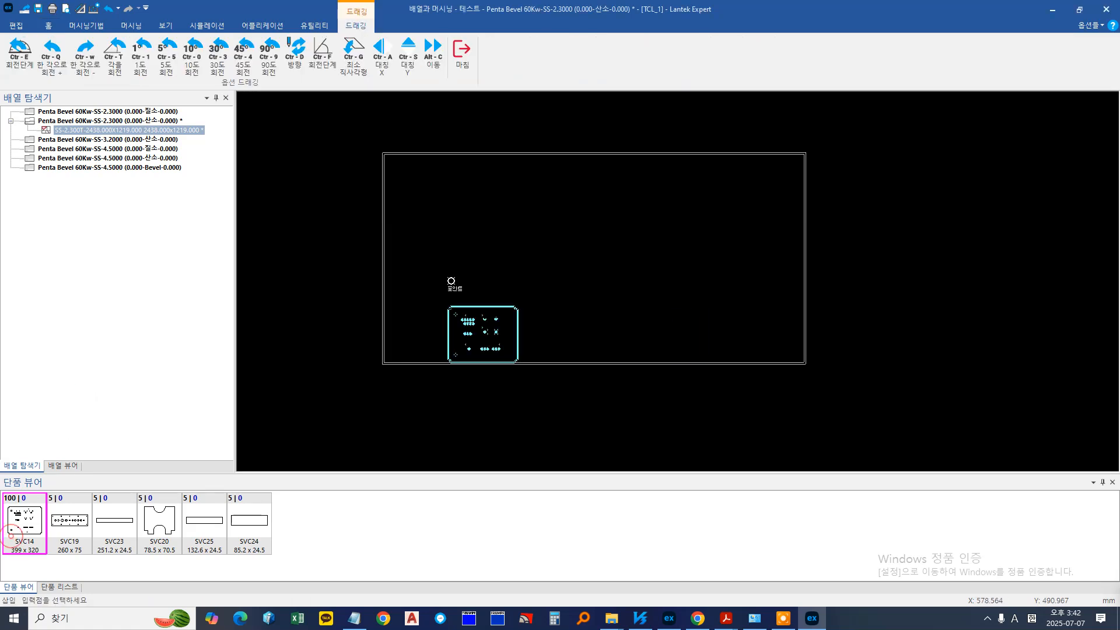
{"action": "left_click", "coordinate": [467, 61]}
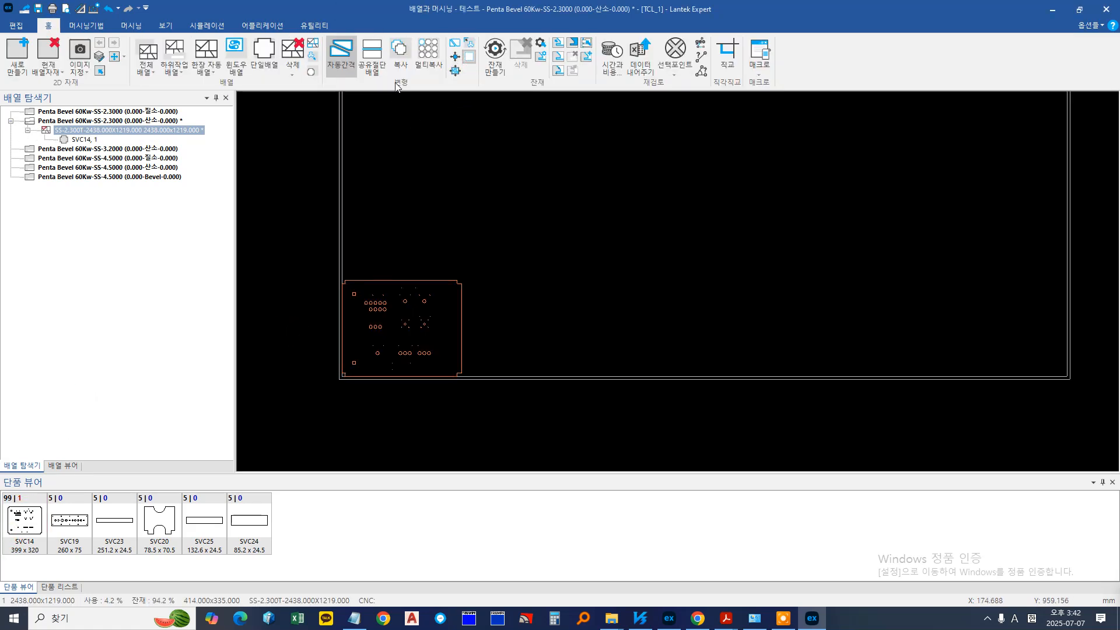
Try a grid multi-copy of the SVC14 part in the diagonal up-right direction with 10 mm offsets, then undo it
{"action": "scroll", "coordinate": [393, 290], "scroll_direction": "down", "scroll_amount": 3}
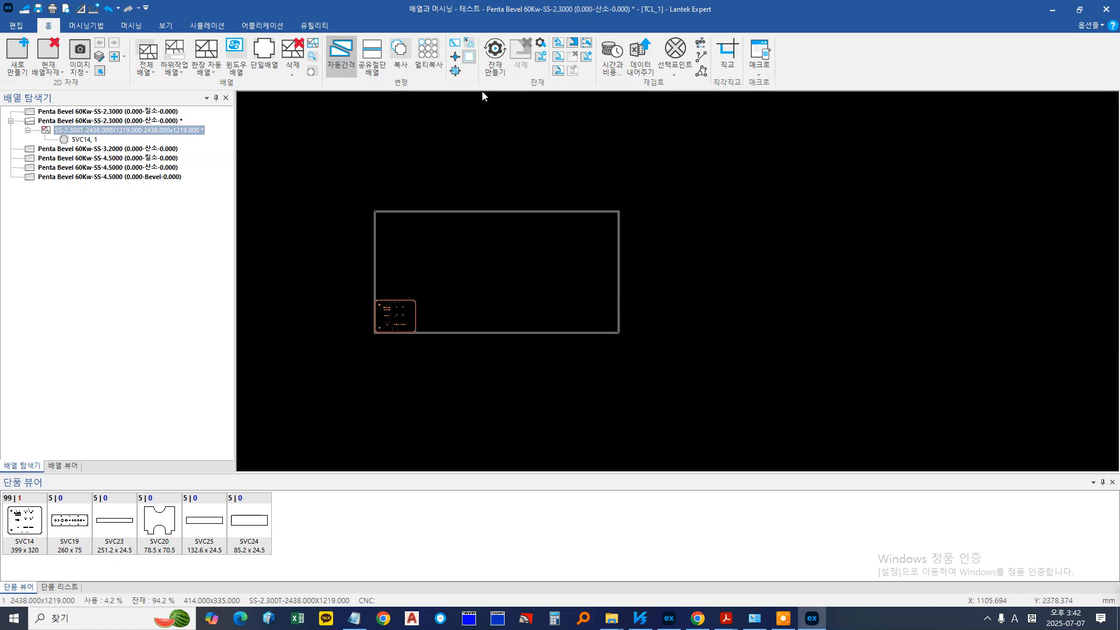
{"action": "left_click", "coordinate": [431, 59]}
{"action": "left_click_drag", "start_coordinate": [355, 263], "coordinate": [443, 360]}
{"action": "right_click", "coordinate": [442, 359]}
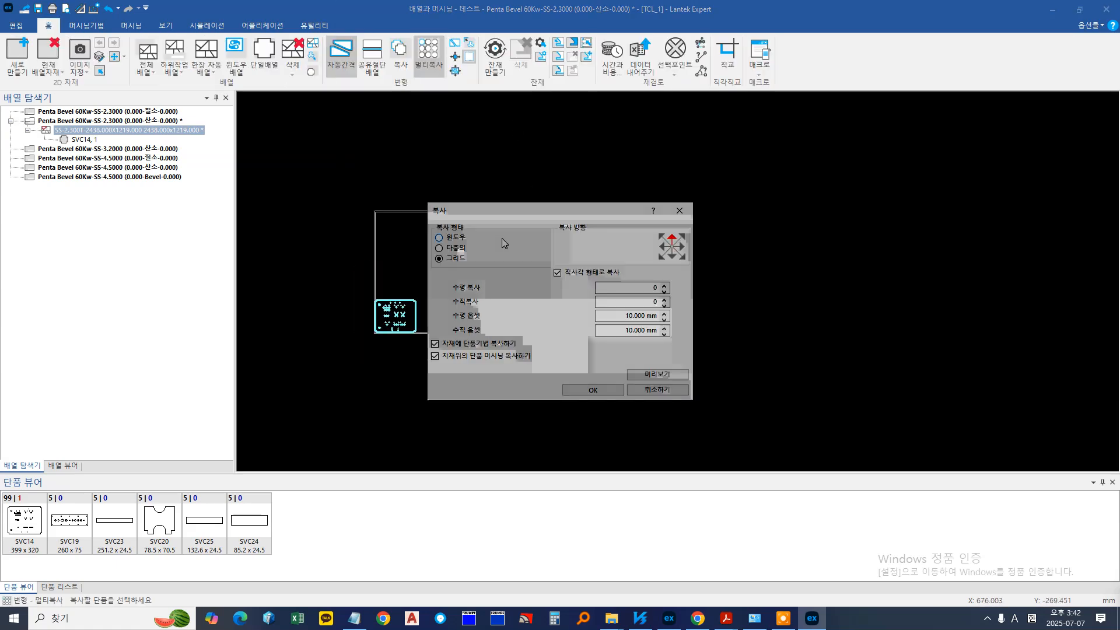
{"action": "left_click_drag", "start_coordinate": [513, 213], "coordinate": [609, 218]}
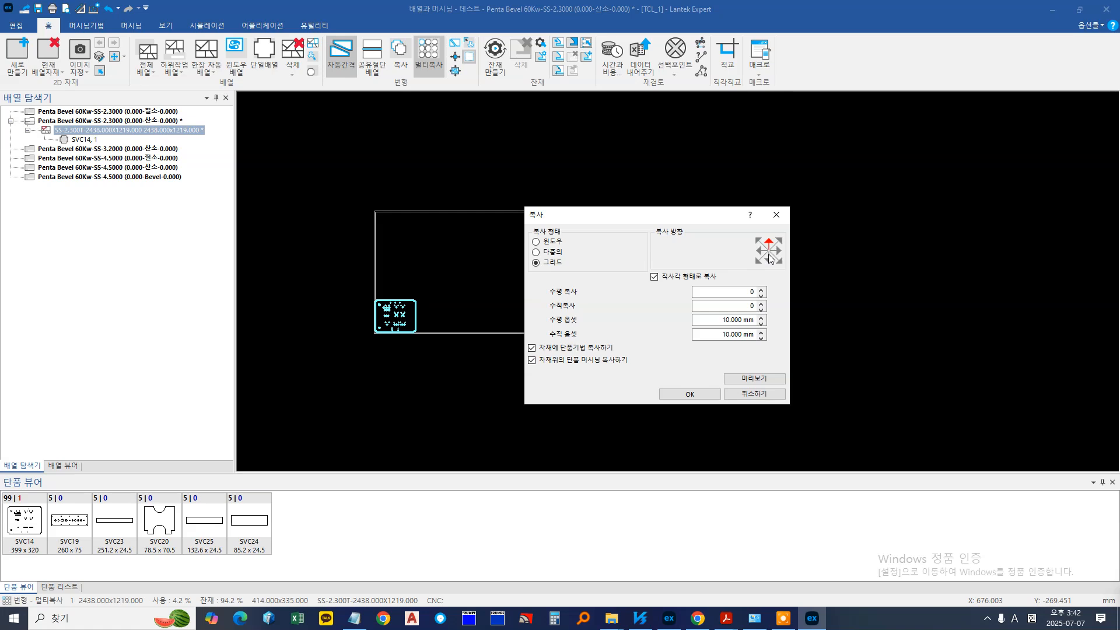
{"action": "left_click", "coordinate": [778, 250]}
{"action": "left_click", "coordinate": [778, 240]}
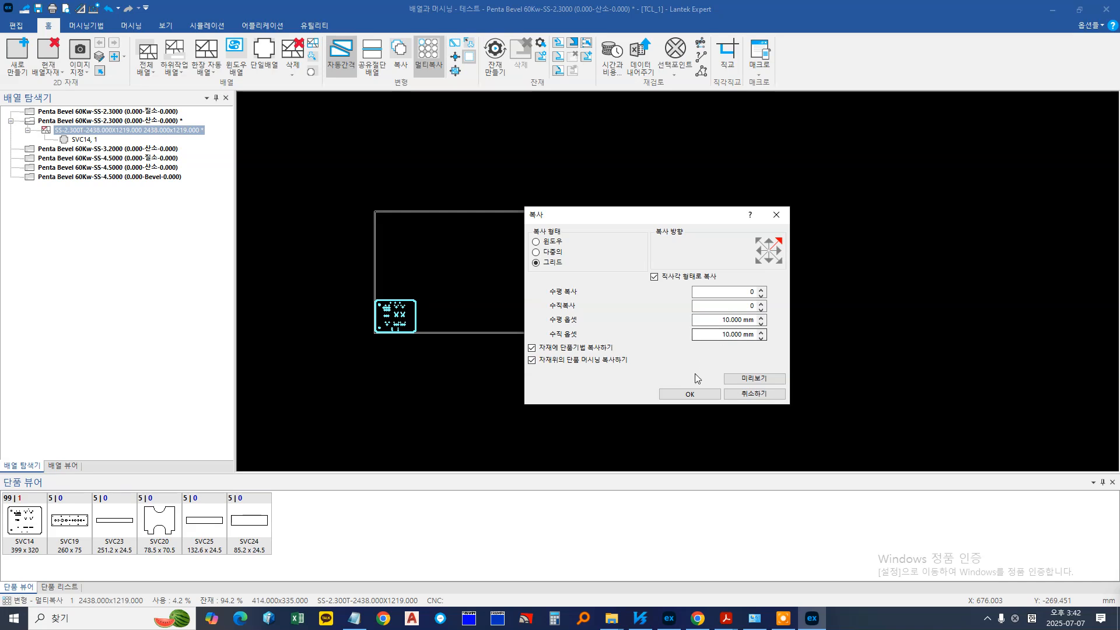
{"action": "left_click", "coordinate": [688, 395]}
{"action": "scroll", "coordinate": [495, 262], "scroll_direction": "up", "scroll_amount": 1}
{"action": "middle_click_drag", "start_coordinate": [496, 266], "coordinate": [608, 309]}
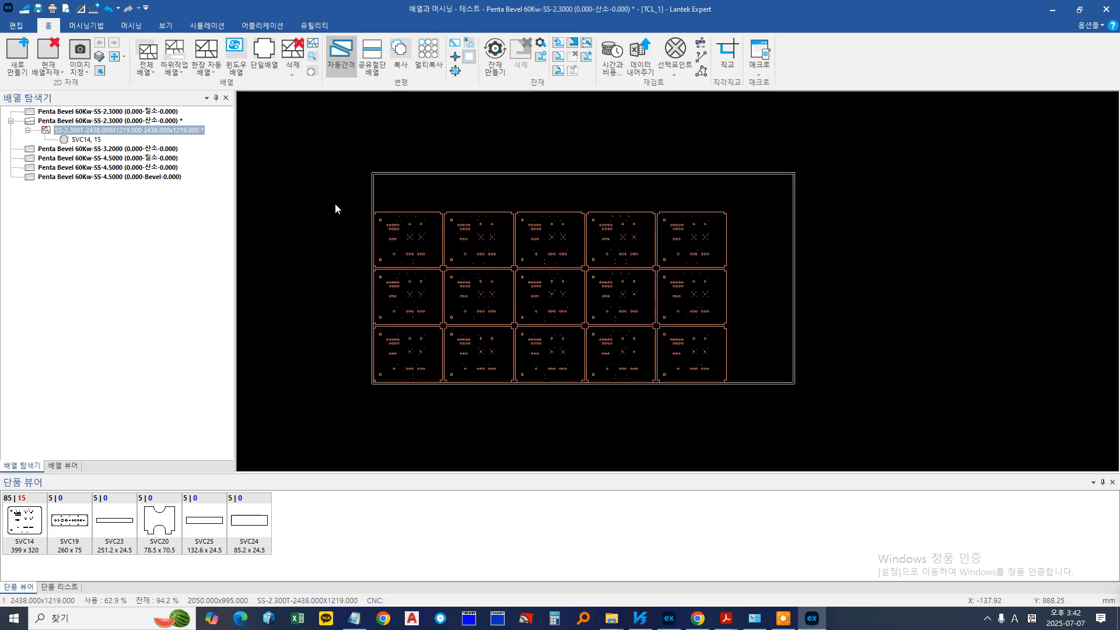
{"action": "left_click", "coordinate": [108, 8]}
Fill the sheet by multi-copying the SVC14 part as a rectangular grid toward the upper right, keeping both copy counts at 0
{"action": "left_click", "coordinate": [429, 58]}
{"action": "left_click", "coordinate": [381, 235]}
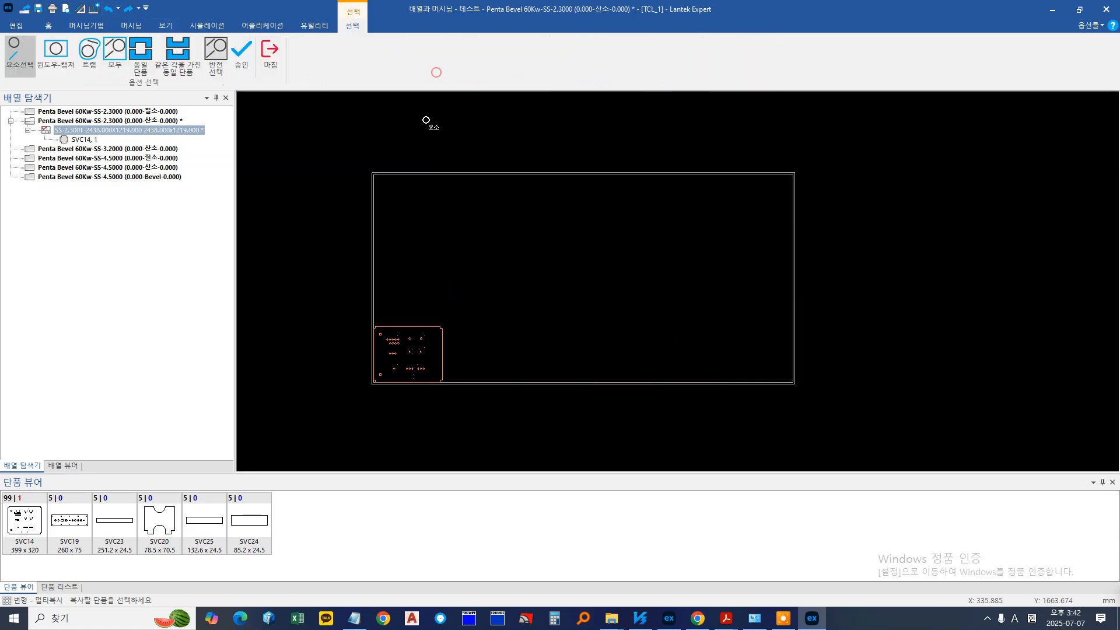
{"action": "left_click", "coordinate": [463, 343]}
{"action": "right_click", "coordinate": [480, 360]}
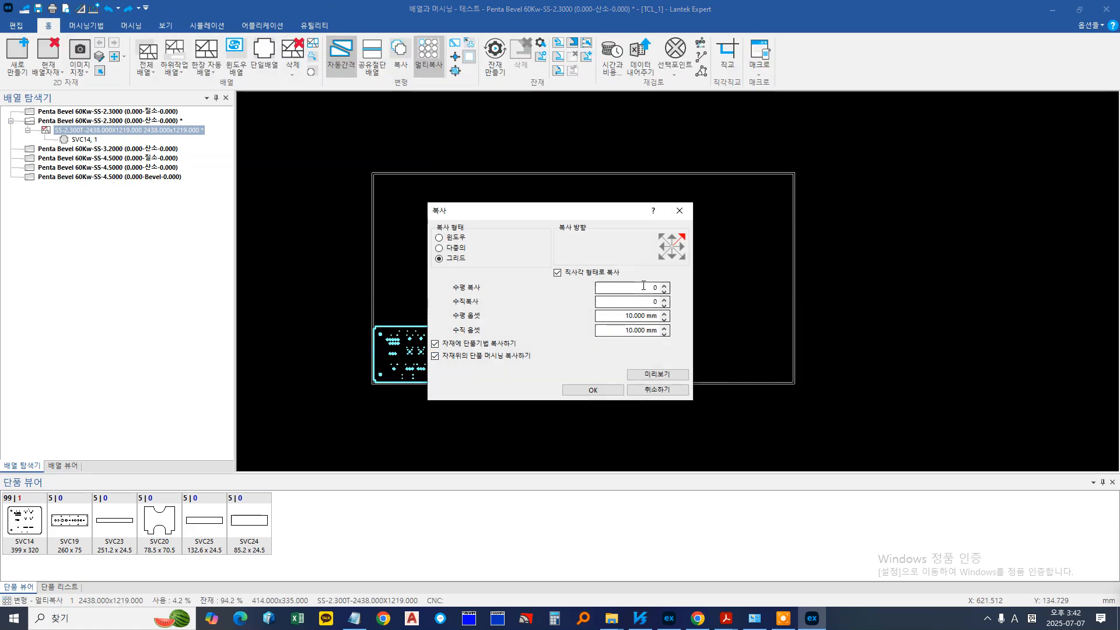
{"action": "key", "text": "Tab"}
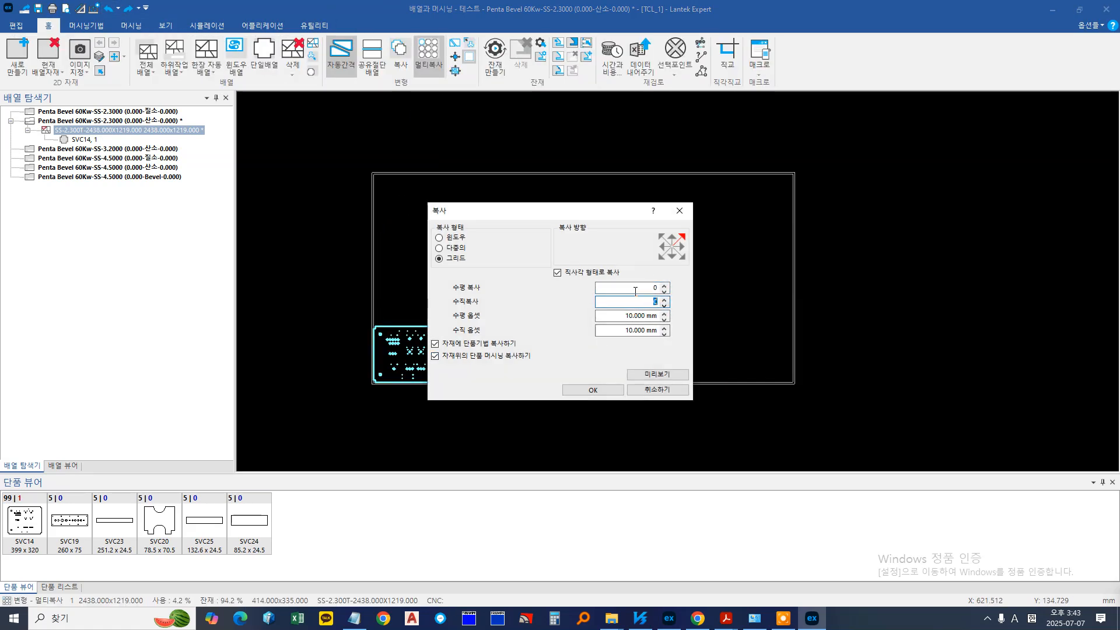
{"action": "left_click", "coordinate": [651, 288]}
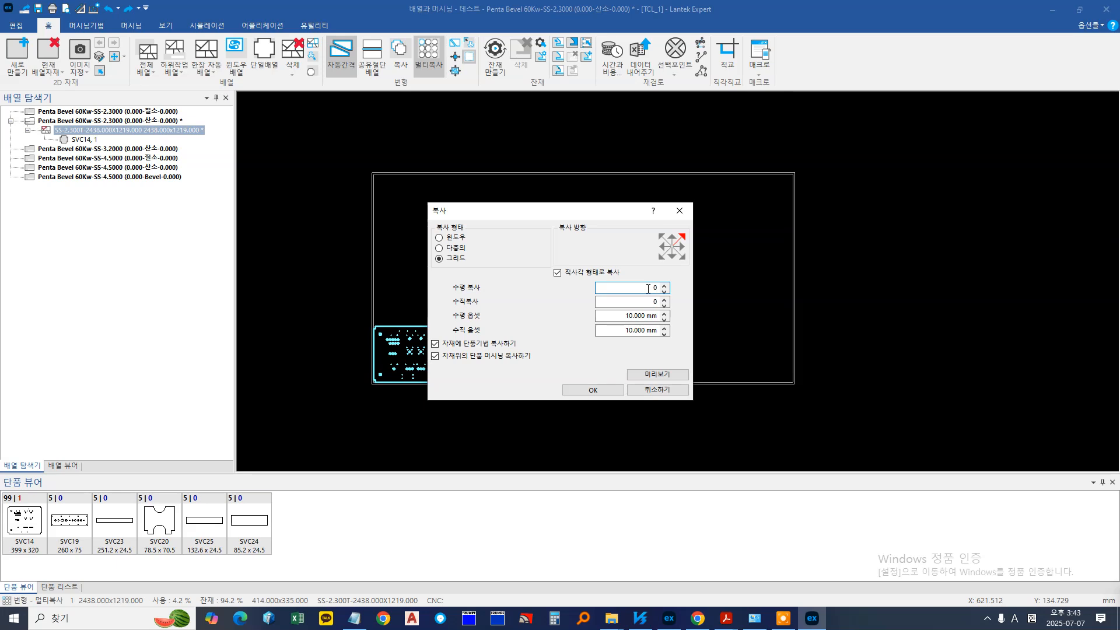
{"action": "left_click_drag", "start_coordinate": [547, 210], "coordinate": [551, 200]}
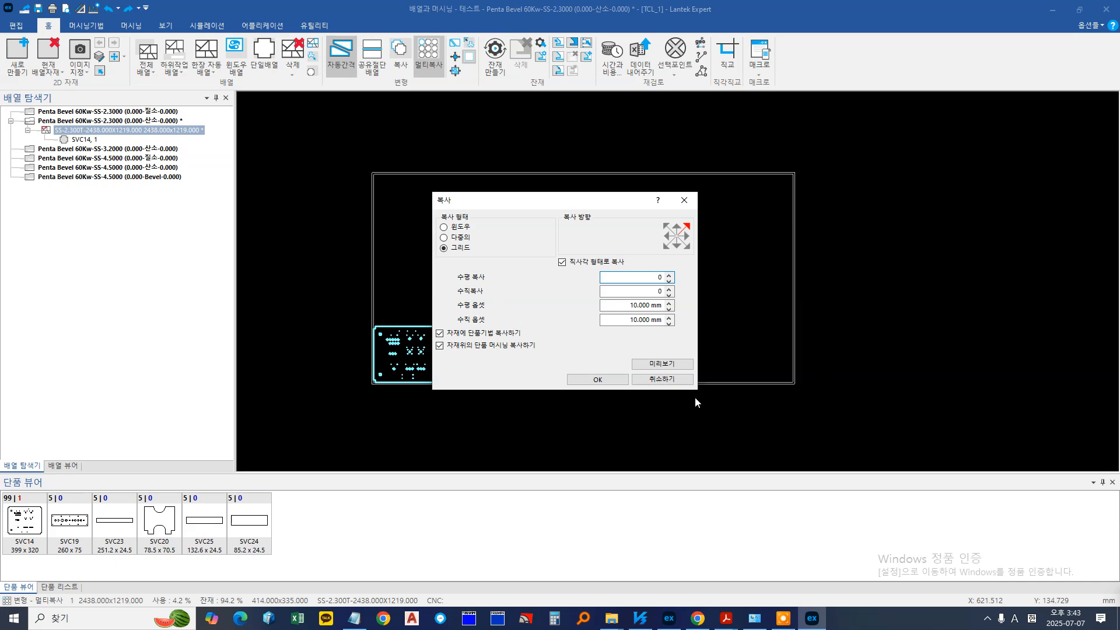
{"action": "left_click", "coordinate": [598, 380]}
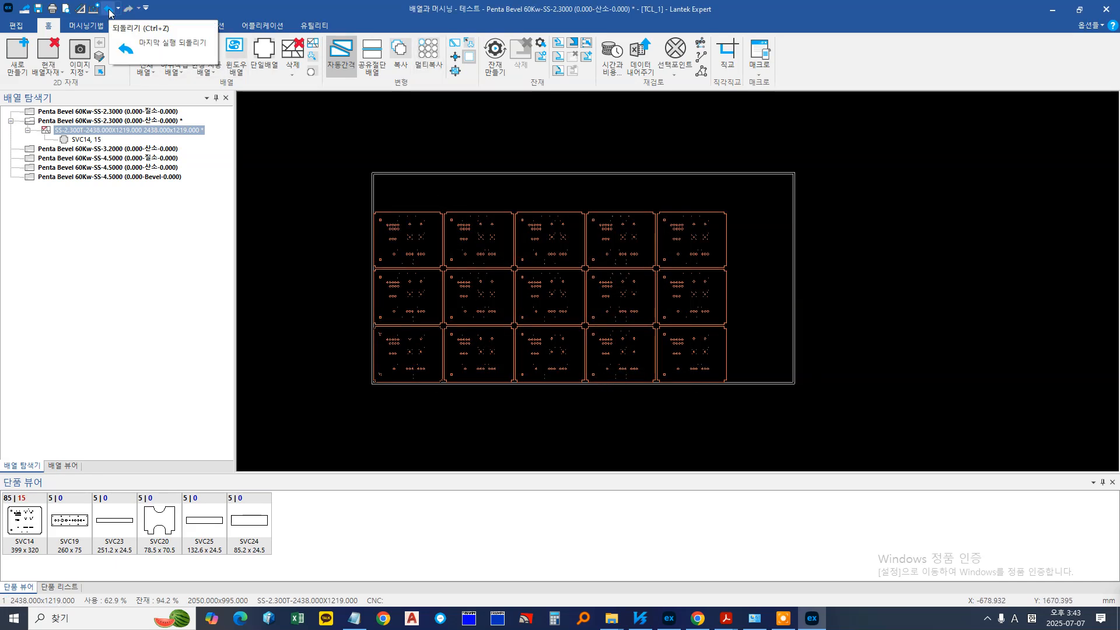
{"action": "middle_click_drag", "start_coordinate": [458, 274], "coordinate": [431, 279]}
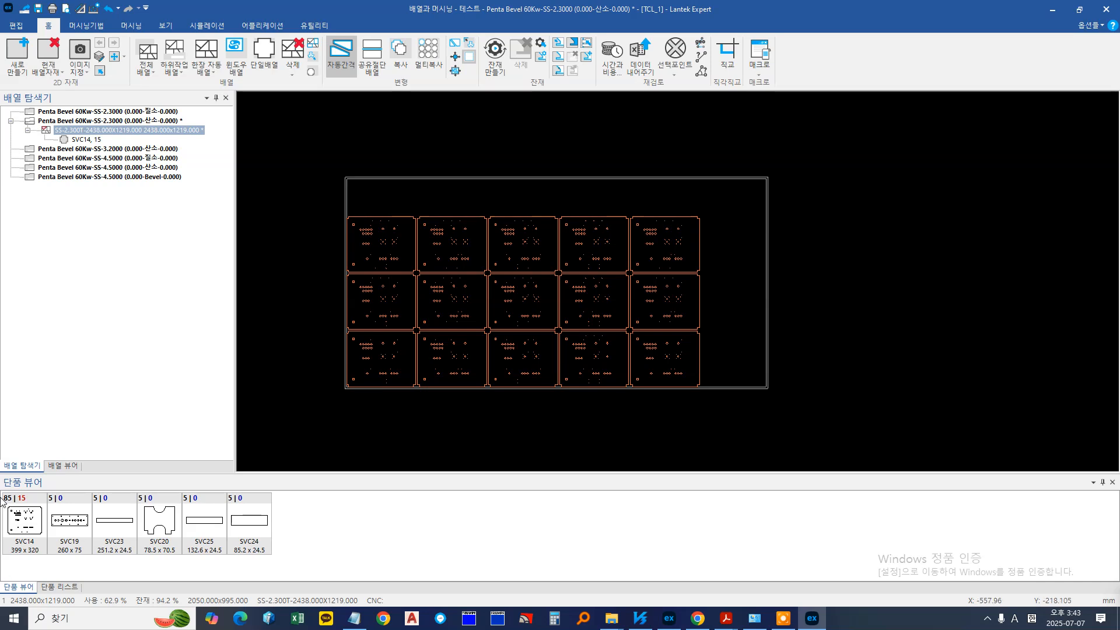
{"action": "mouse_move", "coordinate": [431, 416]}
{"action": "middle_mouse_down"}
{"action": "mouse_move", "coordinate": [411, 430]}
{"action": "mouse_move", "coordinate": [417, 404]}
{"action": "middle_mouse_up"}
{"action": "middle_click_drag", "start_coordinate": [441, 317], "coordinate": [435, 326]}
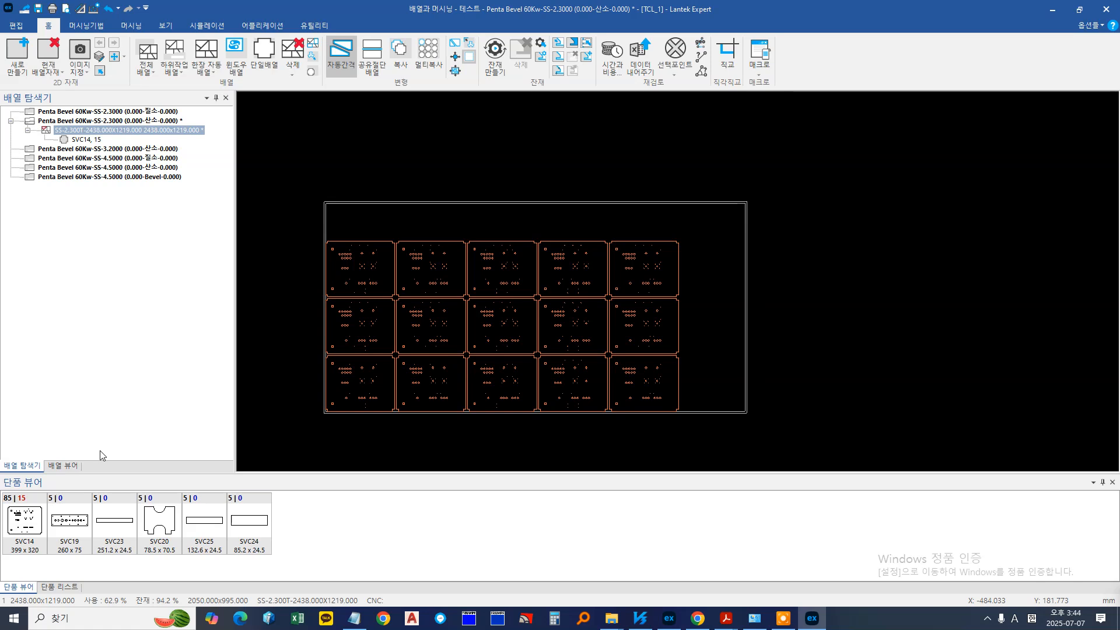
Change the quantity of the nested SS-2.300T-2438.000X1219.000 sheet to 3
{"action": "right_click", "coordinate": [155, 133]}
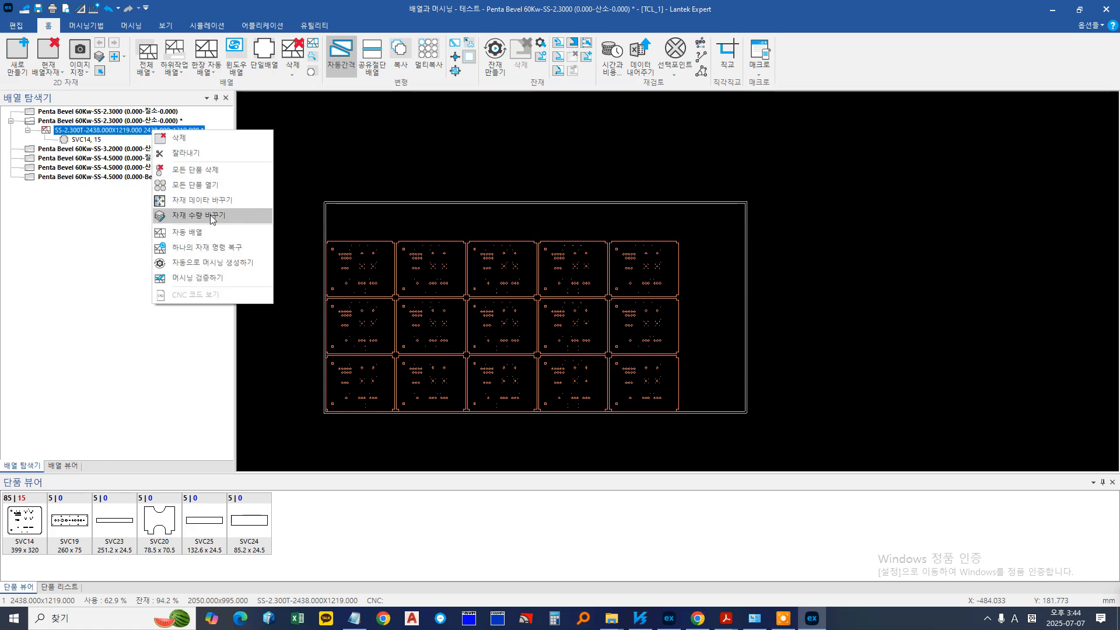
{"action": "left_click", "coordinate": [210, 216]}
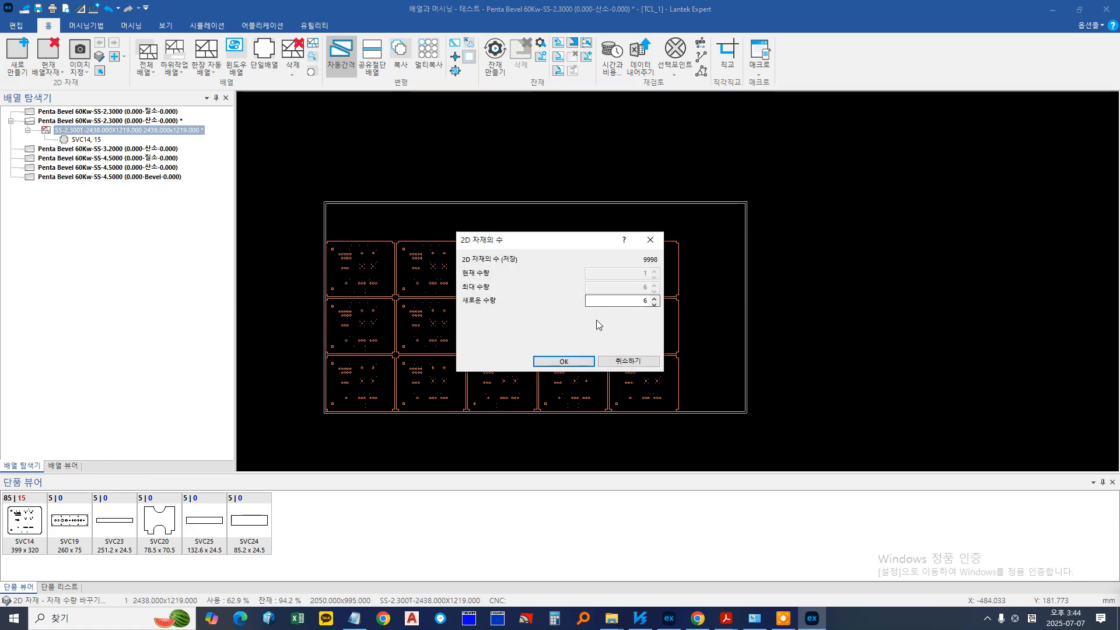
{"action": "left_click_drag", "start_coordinate": [561, 244], "coordinate": [592, 234]}
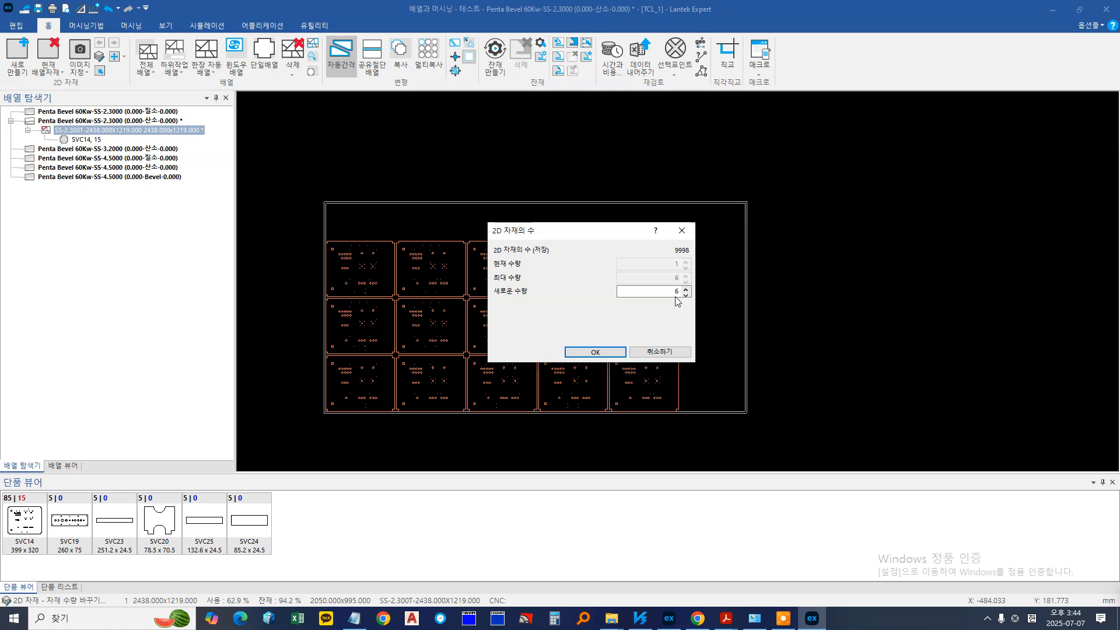
{"action": "left_click", "coordinate": [686, 295]}
{"action": "left_click", "coordinate": [687, 294]}
{"action": "left_click", "coordinate": [686, 295]}
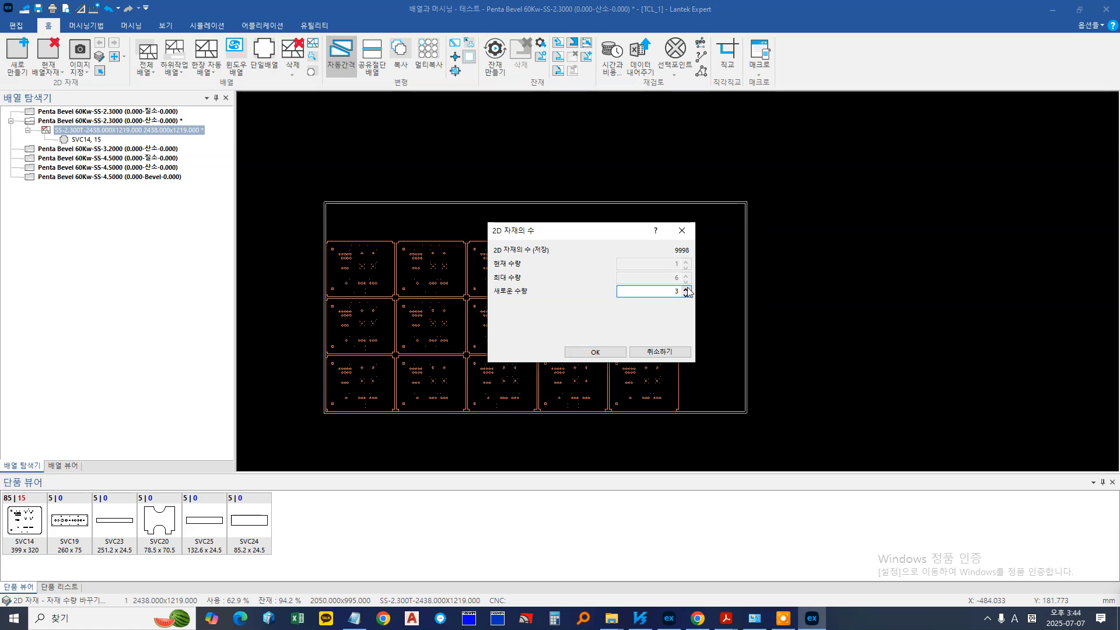
{"action": "left_click", "coordinate": [575, 352]}
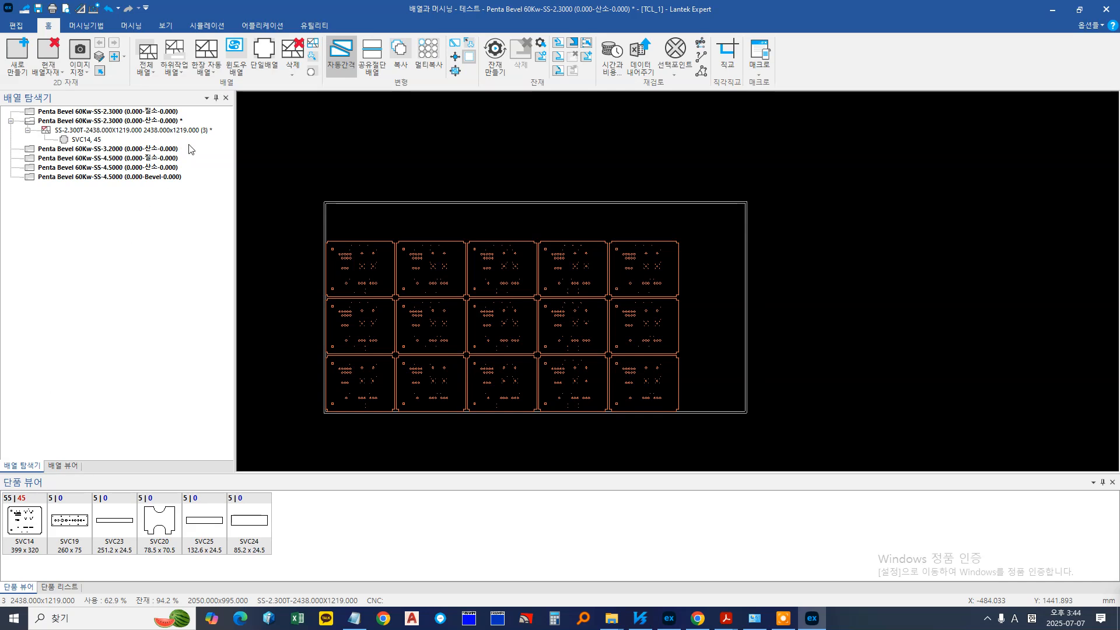
Open the print page for the nested sheet without choosing a printer, and return to the nesting layout
{"action": "left_click", "coordinate": [66, 9]}
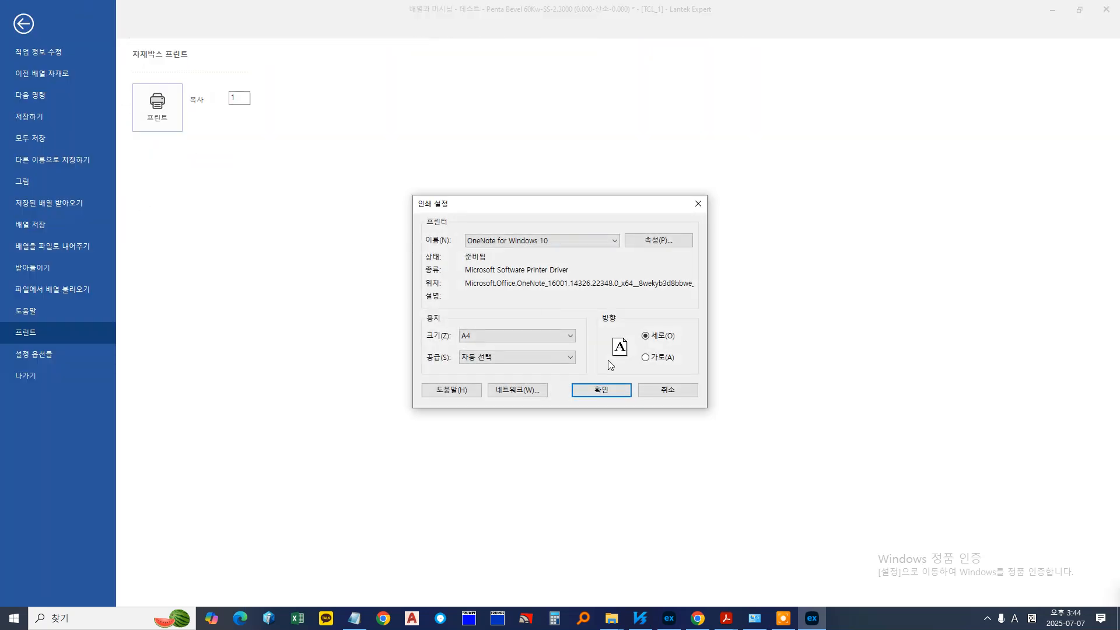
{"action": "left_click", "coordinate": [666, 392]}
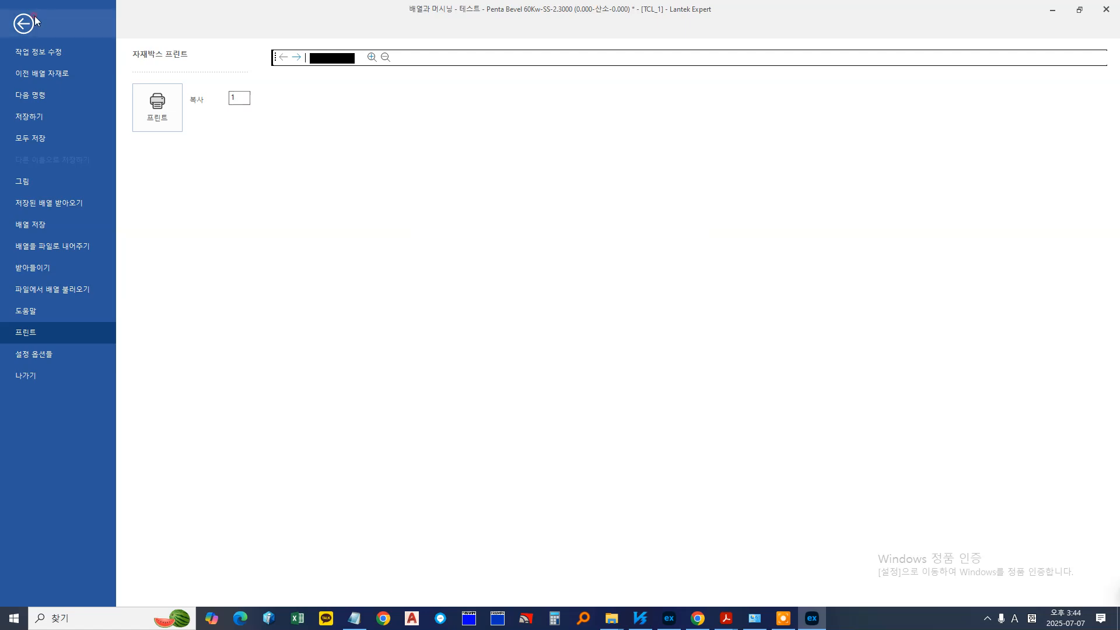
{"action": "left_click", "coordinate": [23, 24]}
{"action": "left_click", "coordinate": [66, 8]}
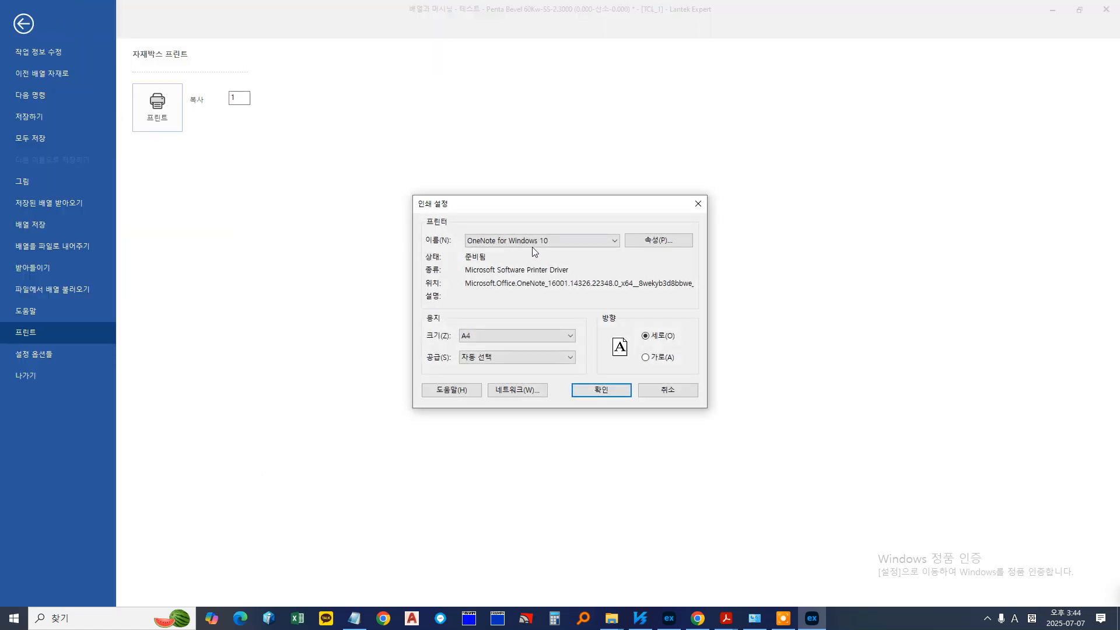
{"action": "left_click", "coordinate": [656, 387]}
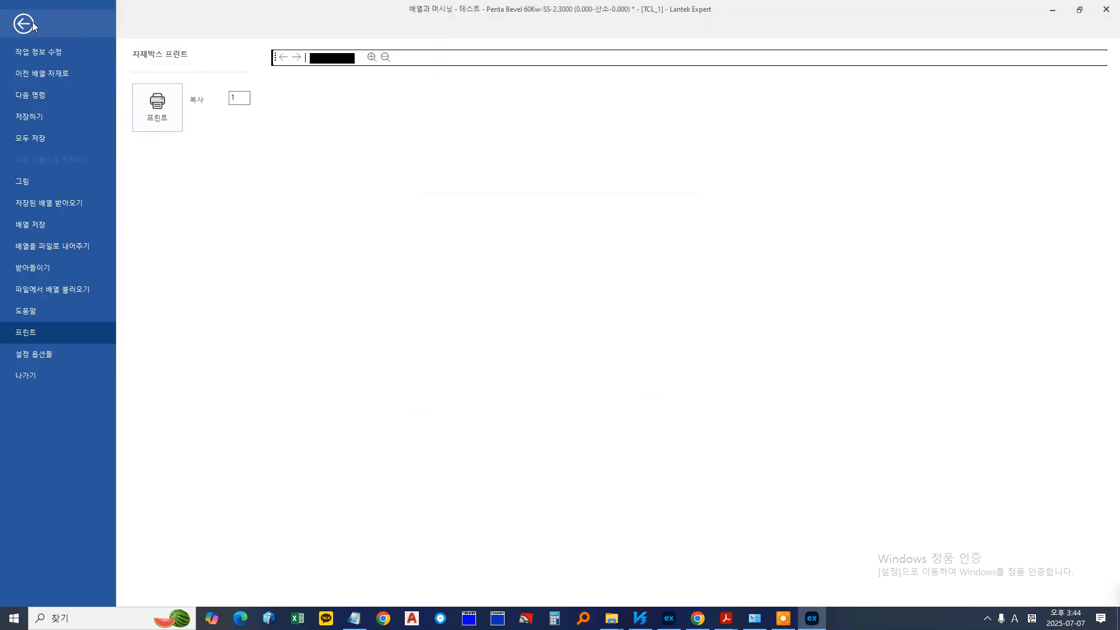
{"action": "left_click", "coordinate": [32, 23]}
Undo the last quantity change of the nested SS-2.300T-2438.000X1219.000 sheet
{"action": "middle_click_drag", "start_coordinate": [400, 288], "coordinate": [431, 282]}
{"action": "scroll", "coordinate": [431, 282], "scroll_direction": "up", "scroll_amount": 1}
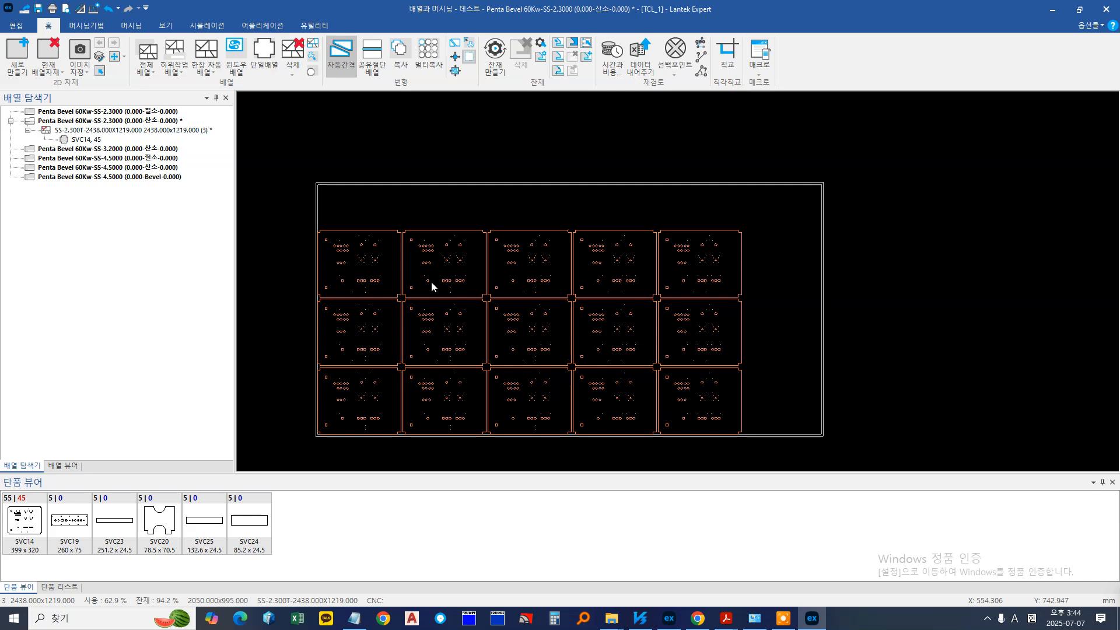
{"action": "left_click", "coordinate": [107, 11]}
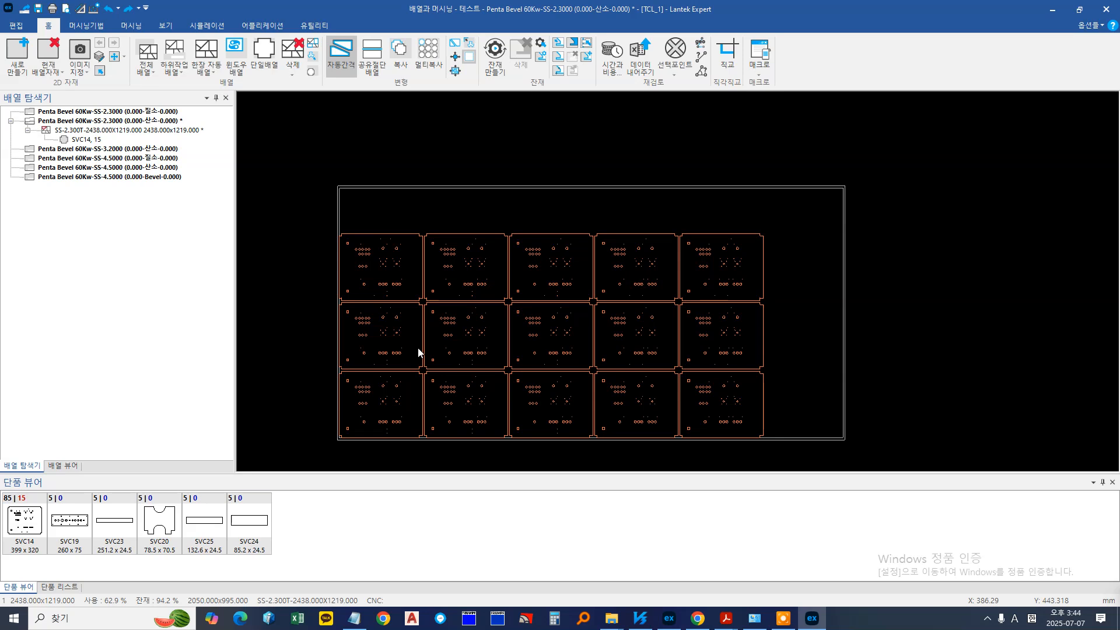
Place four SVC19 parts as a two-by-two block at the sheet's left edge, directly above the SVC14 grid
{"action": "left_click", "coordinate": [87, 505]}
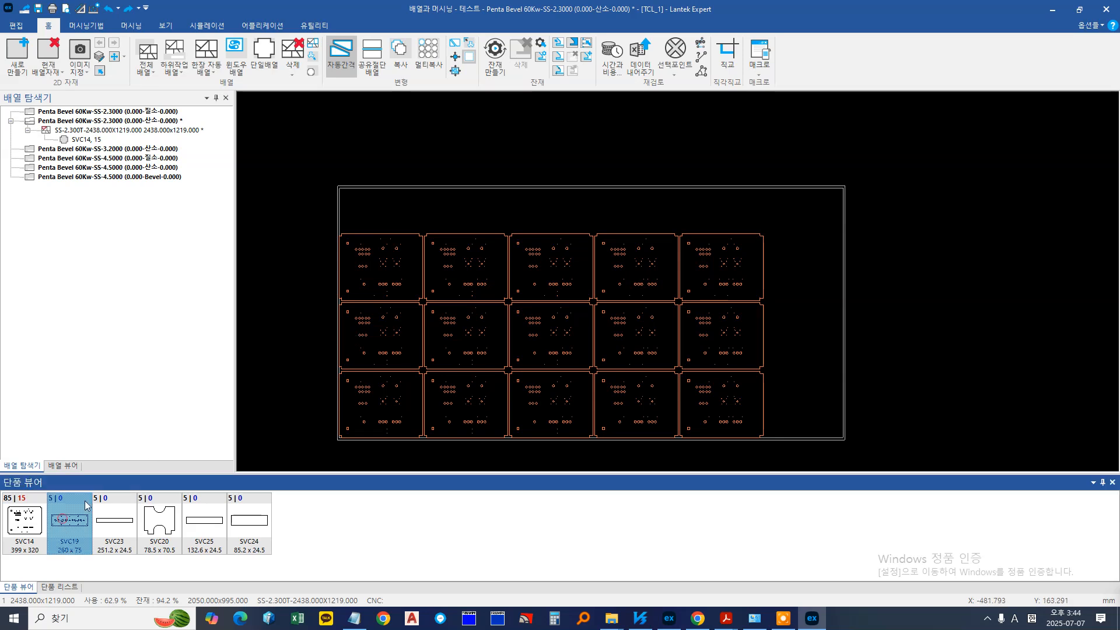
{"action": "right_click", "coordinate": [65, 528]}
{"action": "left_click", "coordinate": [52, 529]}
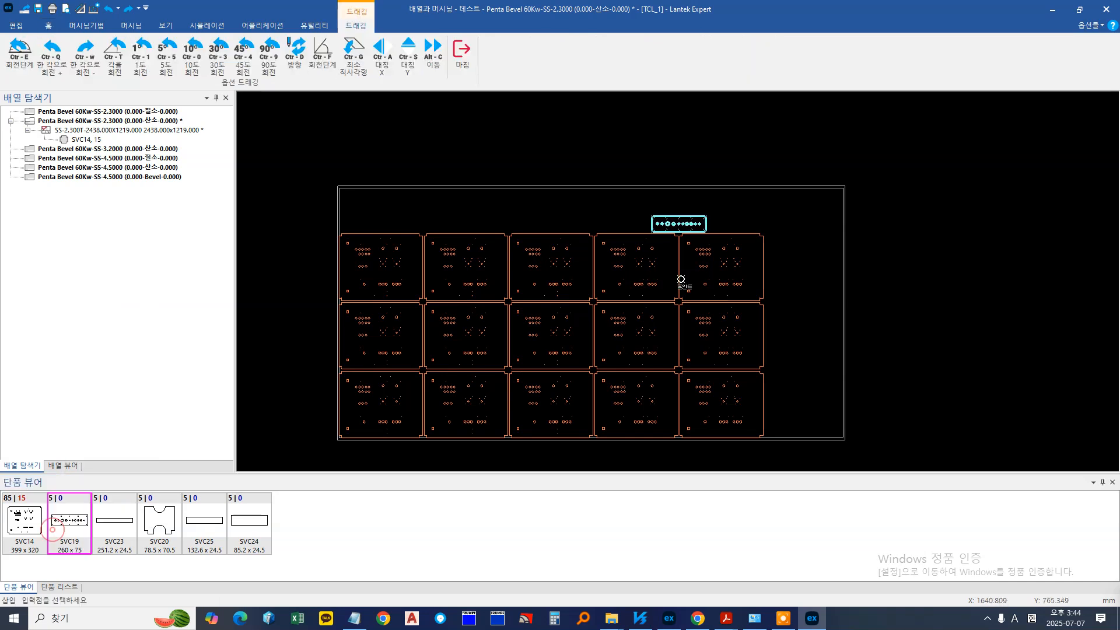
{"action": "left_click", "coordinate": [353, 287]}
{"action": "left_click", "coordinate": [353, 264]}
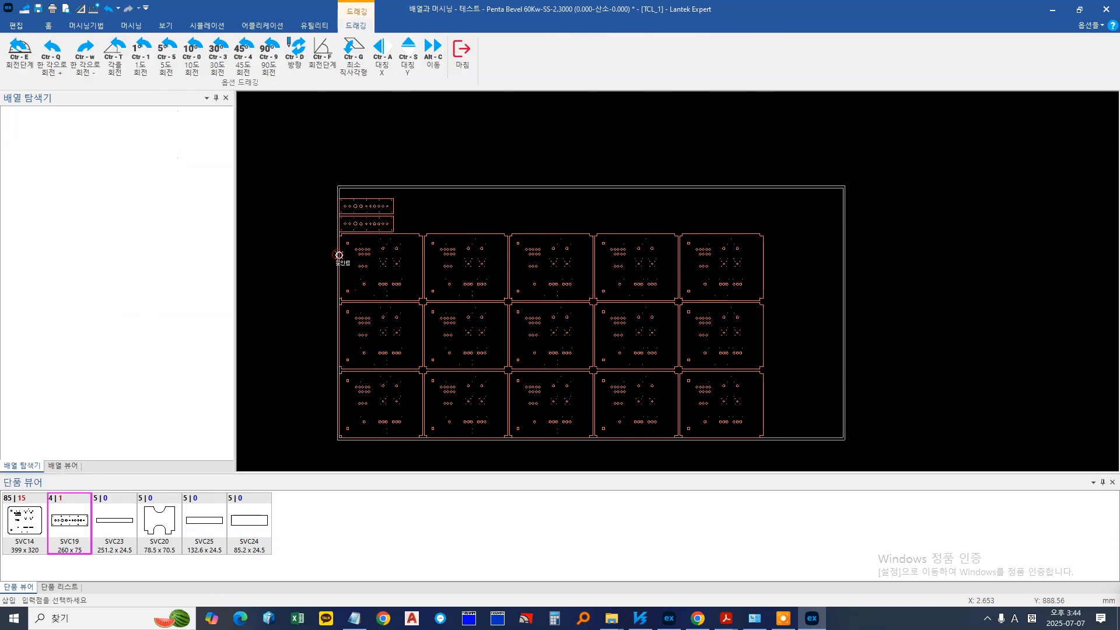
{"action": "left_click", "coordinate": [391, 251]}
{"action": "left_click", "coordinate": [432, 246]}
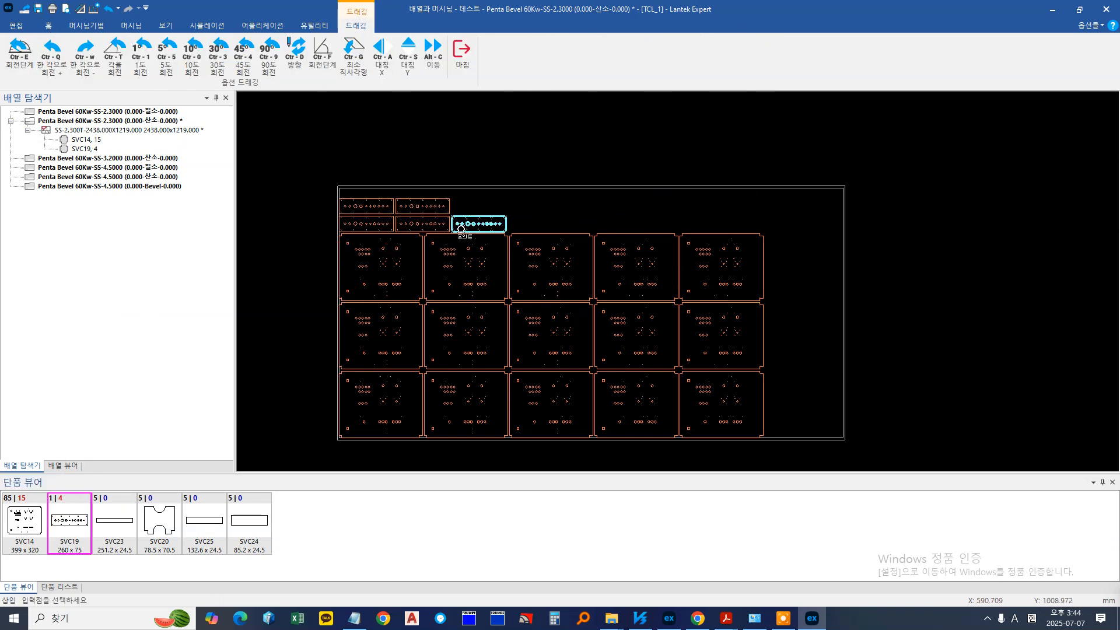
Rotate the fifth SVC19 part 90 degrees and place it against the lower right side of the SVC14 grid
{"action": "key", "text": "F1"}
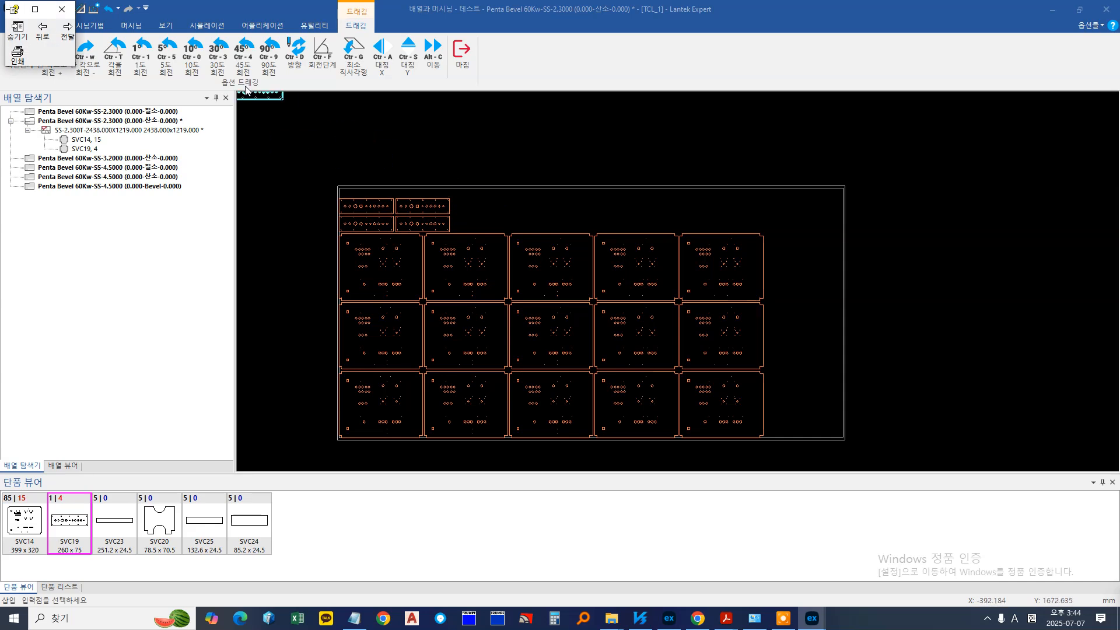
{"action": "left_click", "coordinate": [61, 8]}
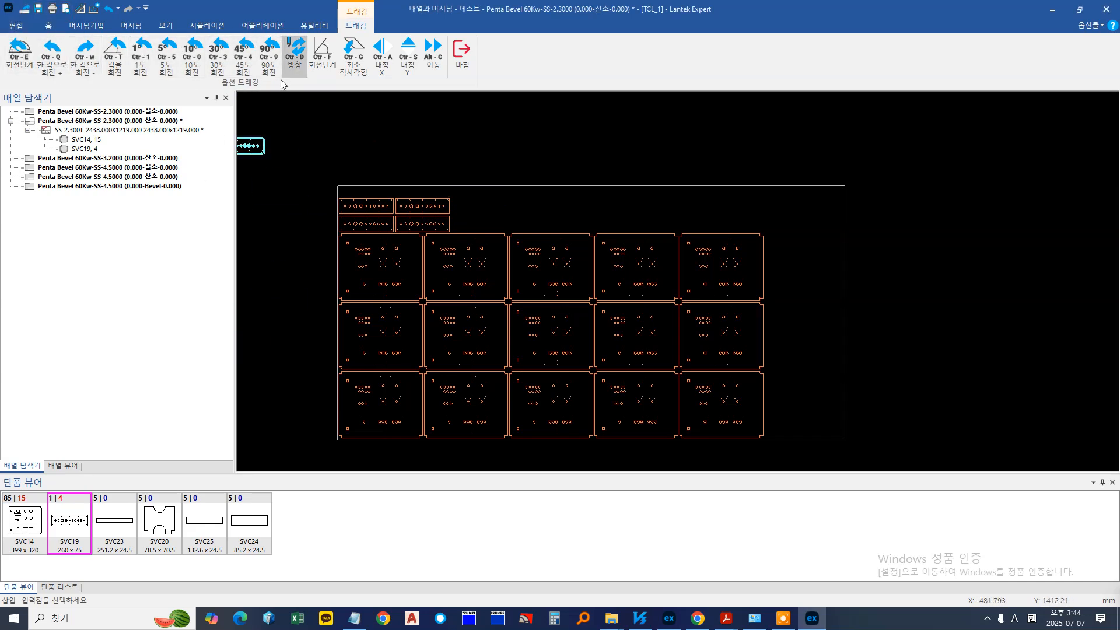
{"action": "left_click", "coordinate": [275, 58]}
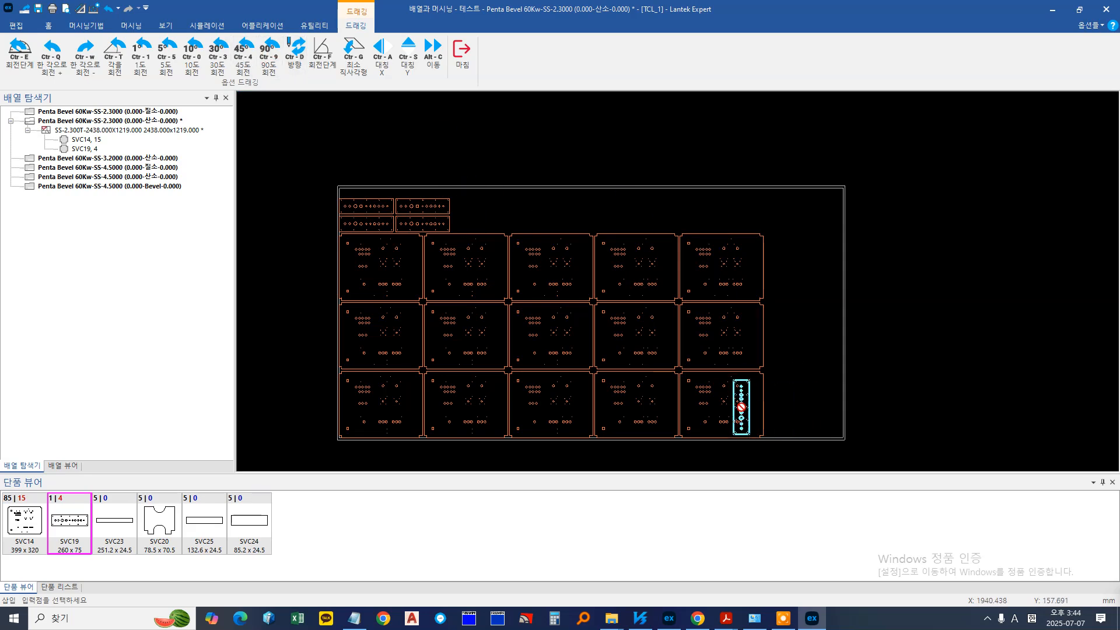
{"action": "left_click", "coordinate": [767, 392]}
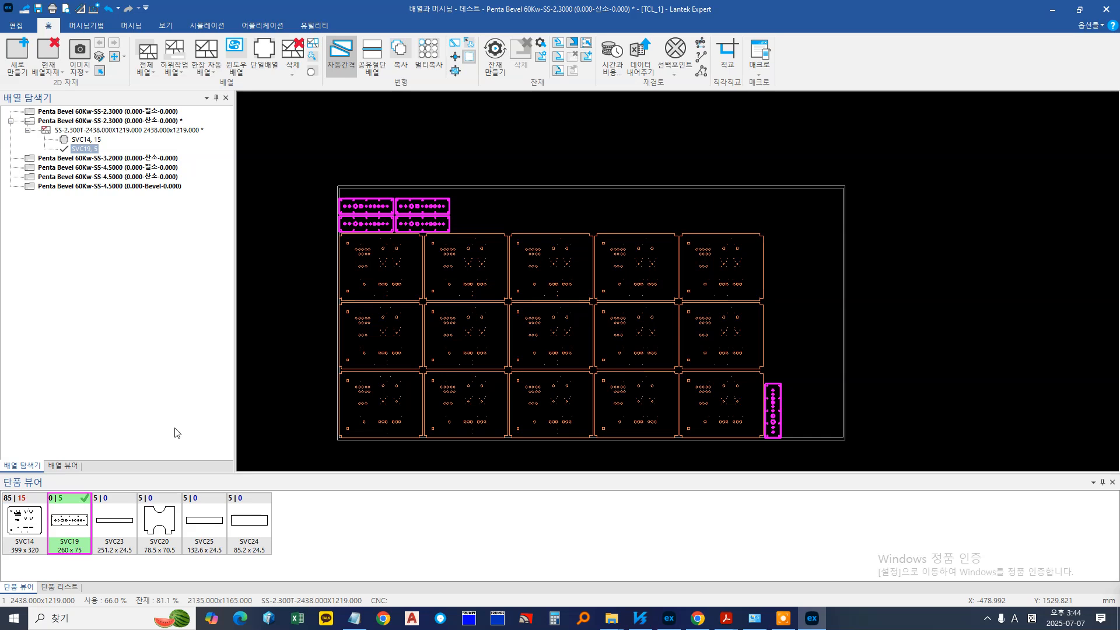
Place two SVC23 strips above the SVC19 block, two stacked to its right, and a fifth rotated 90 degrees above the vertical SVC19
{"action": "left_click", "coordinate": [131, 516]}
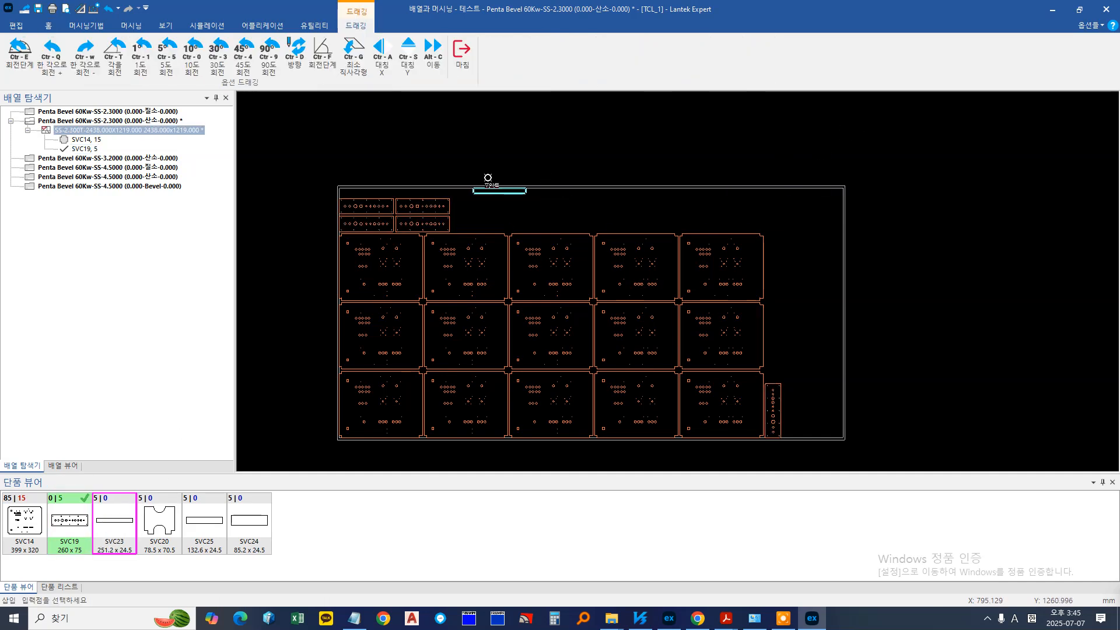
{"action": "left_click", "coordinate": [357, 227]}
{"action": "left_click", "coordinate": [425, 209]}
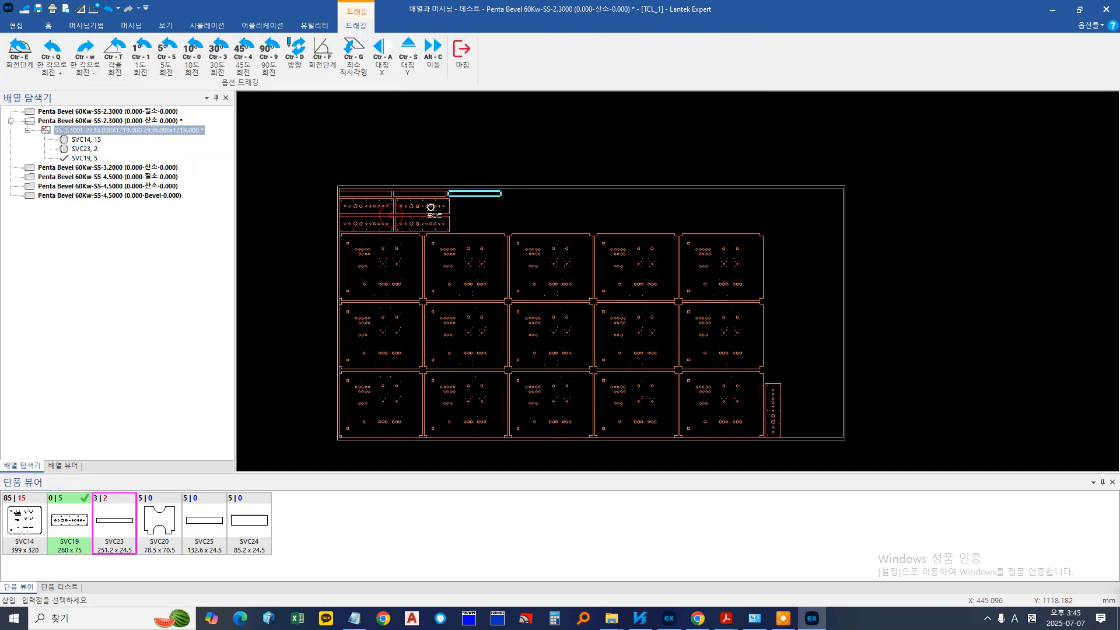
{"action": "left_click", "coordinate": [436, 240]}
{"action": "left_click", "coordinate": [434, 236]}
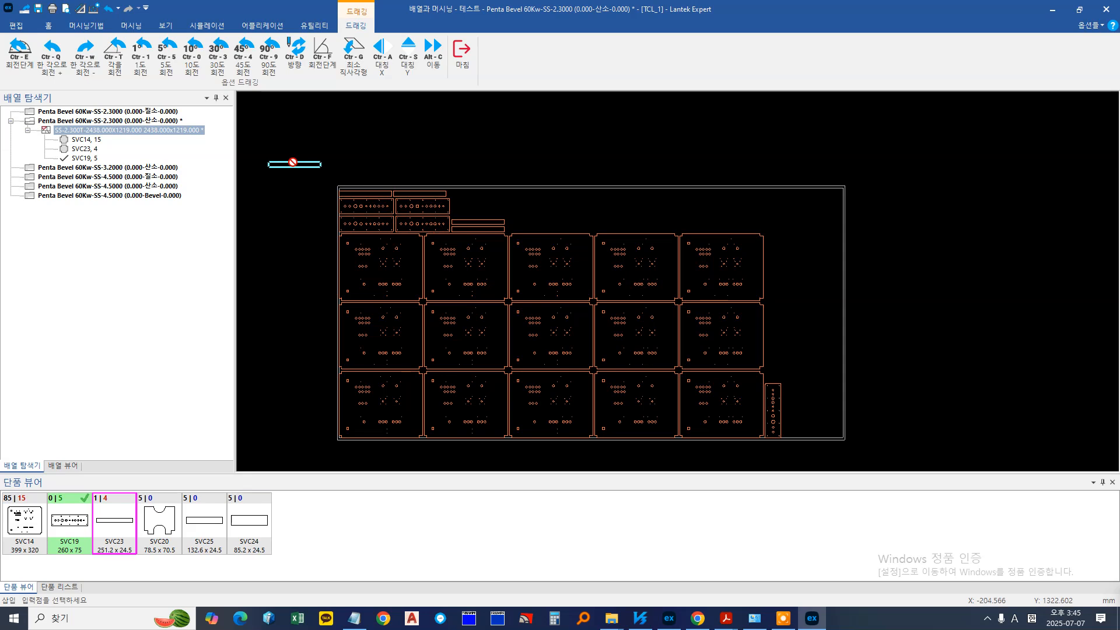
{"action": "left_click", "coordinate": [268, 50]}
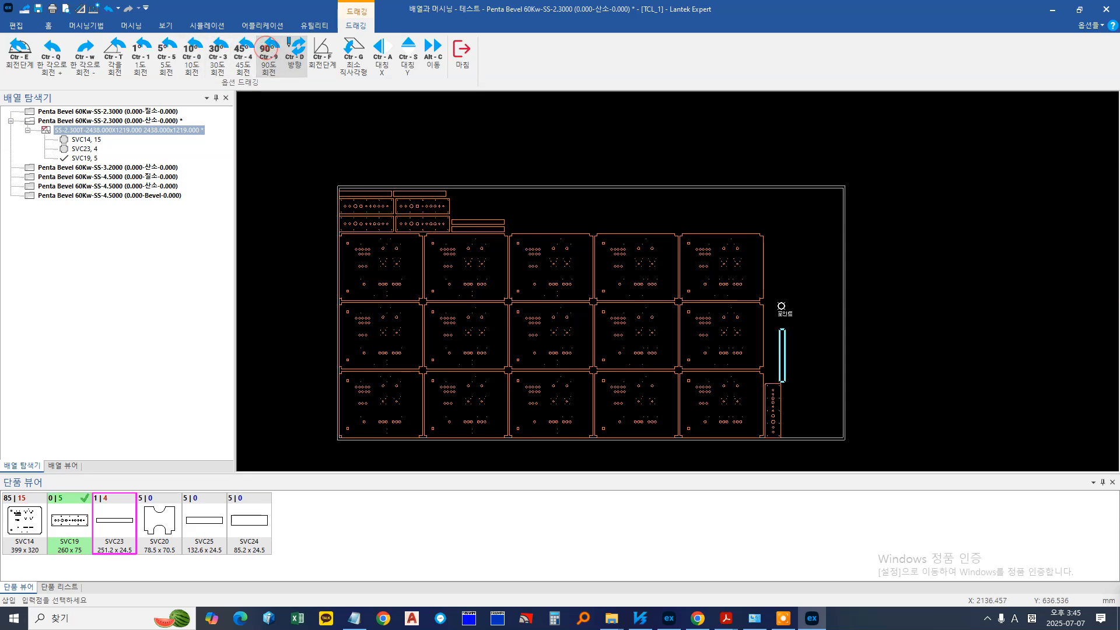
{"action": "left_click", "coordinate": [766, 356]}
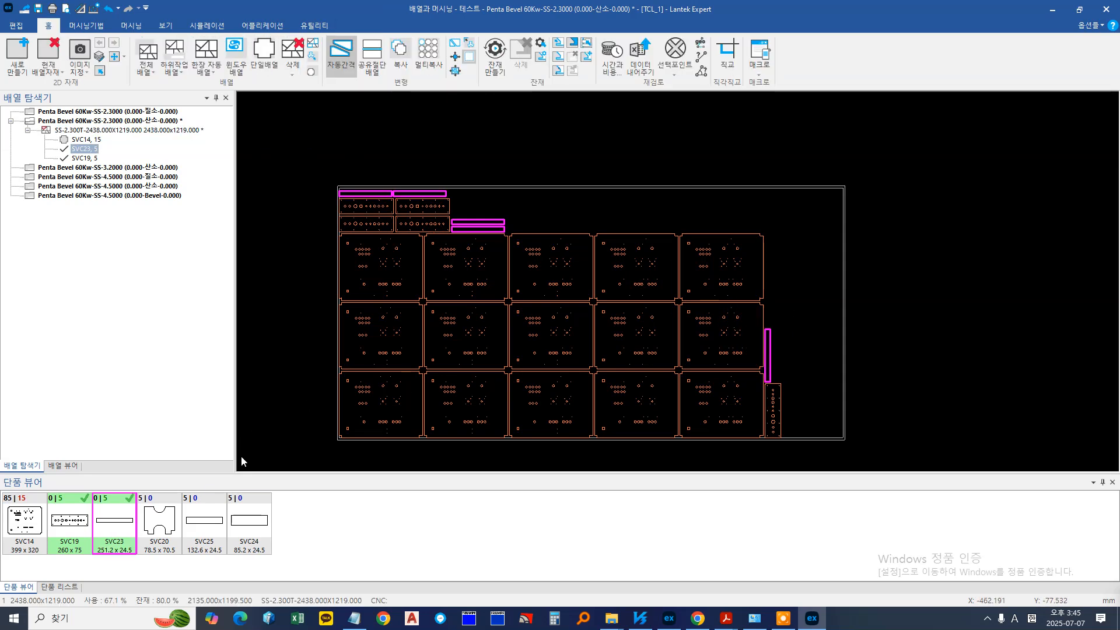
Place three SVC20 parts in a row above the two stacked SVC23 strips, rotating the second and third 90 degrees
{"action": "left_click", "coordinate": [157, 519]}
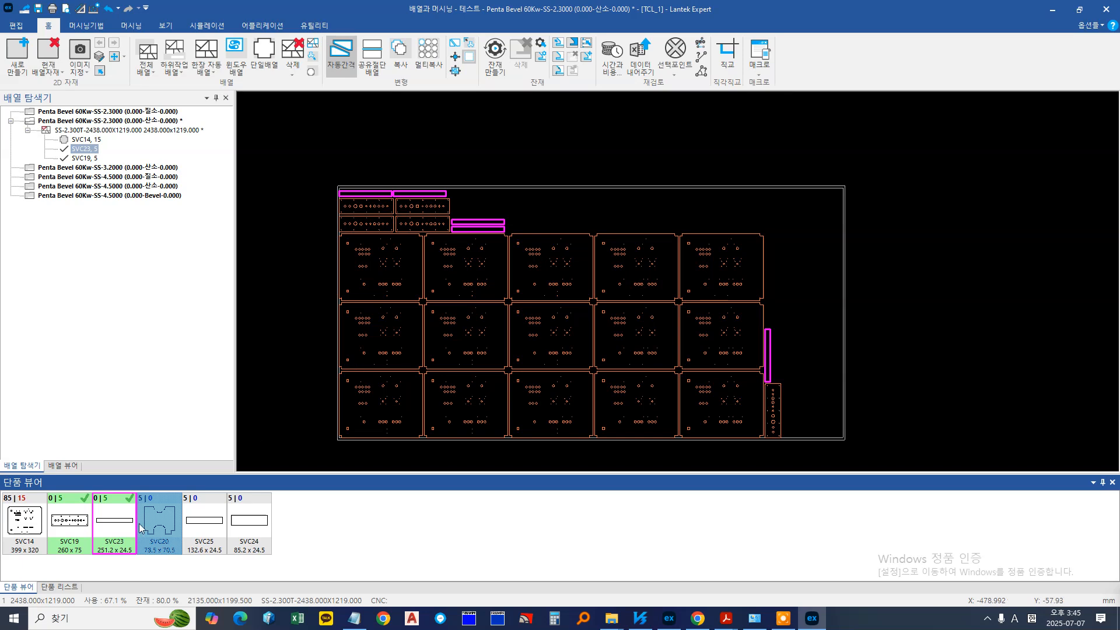
{"action": "double_click", "coordinate": [142, 523]}
{"action": "left_click", "coordinate": [460, 210]}
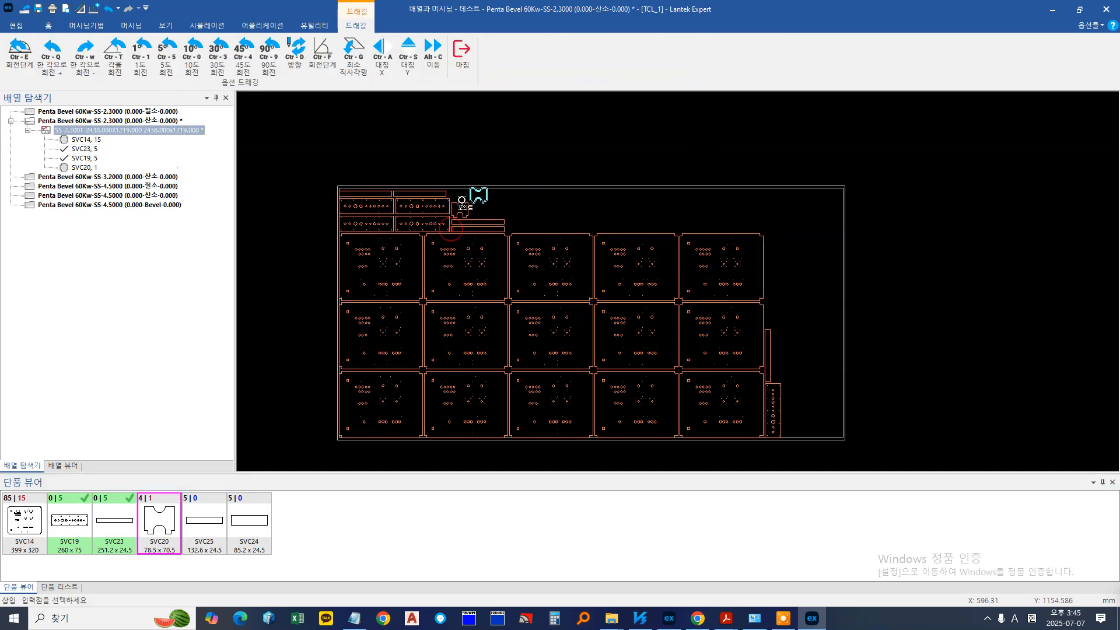
{"action": "scroll", "coordinate": [461, 210], "scroll_direction": "up", "scroll_amount": 3}
{"action": "key", "text": "ctrl+9"}
{"action": "left_click", "coordinate": [516, 257]}
{"action": "scroll", "coordinate": [514, 220], "scroll_direction": "down", "scroll_amount": 4}
{"action": "middle_click_drag", "start_coordinate": [536, 264], "coordinate": [530, 253]}
{"action": "key", "text": "Escape"}
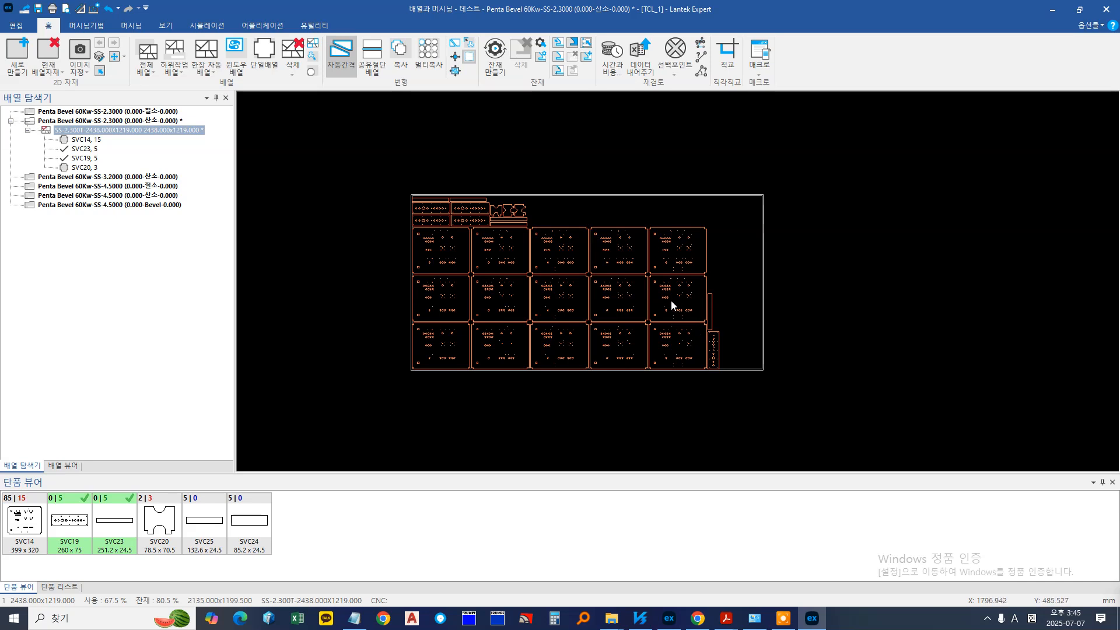
Delete the vertical SVC23 and vertical SVC19 parts beside the right side of the SVC14 grid
{"action": "key", "text": "Delete"}
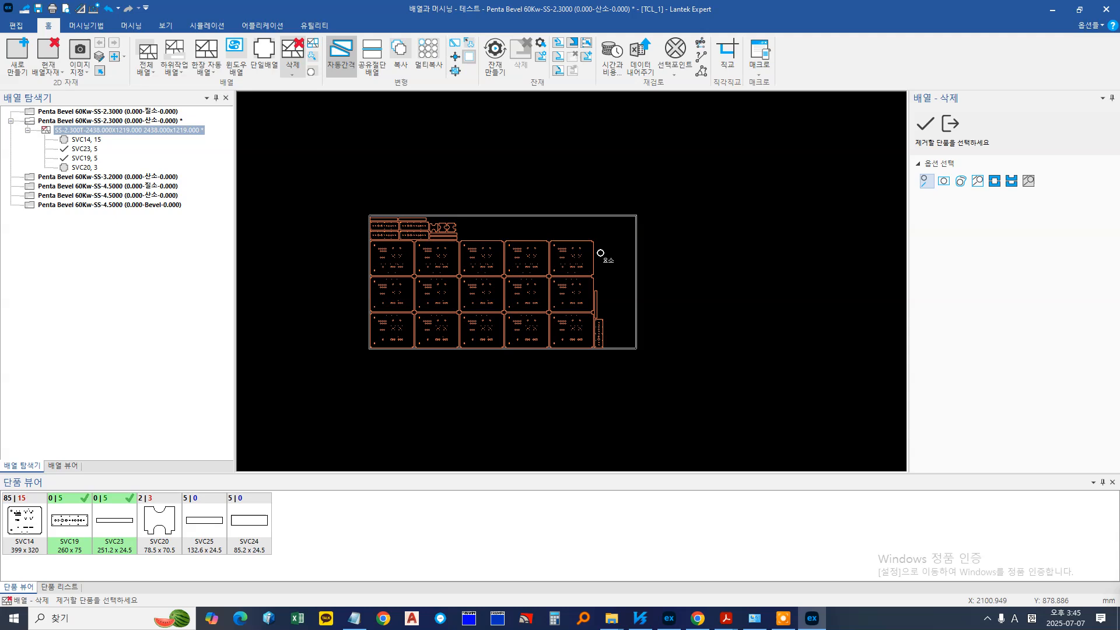
{"action": "scroll", "coordinate": [596, 300], "scroll_direction": "up", "scroll_amount": 4}
{"action": "left_click", "coordinate": [598, 299]}
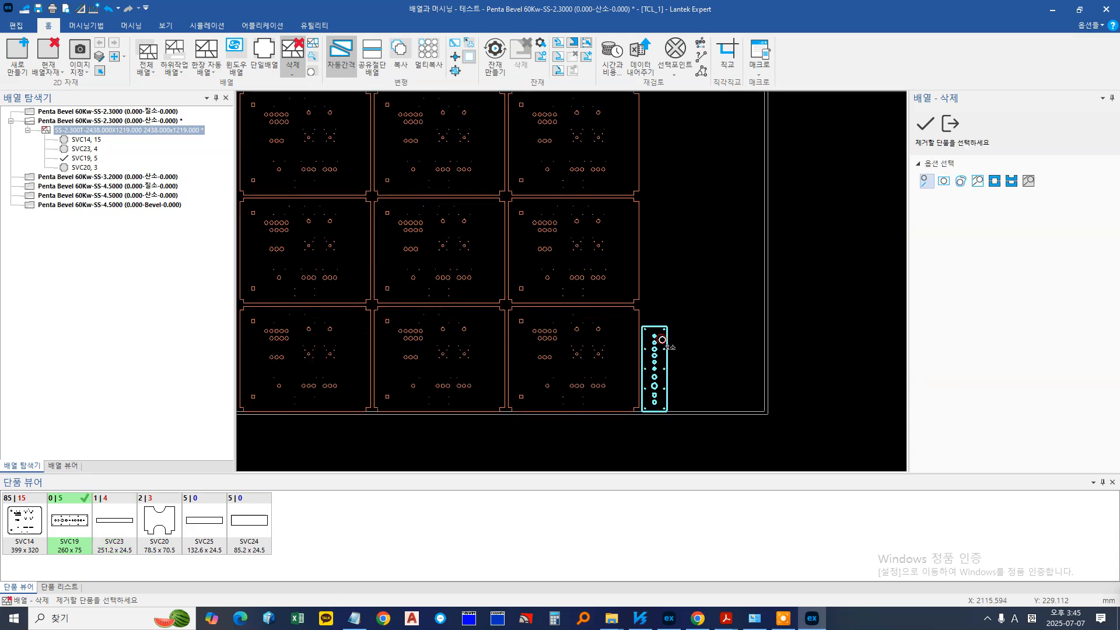
{"action": "left_click", "coordinate": [654, 341]}
{"action": "scroll", "coordinate": [665, 337], "scroll_direction": "down", "scroll_amount": 4}
{"action": "scroll", "coordinate": [559, 279], "scroll_direction": "up", "scroll_amount": 2}
{"action": "middle_click_drag", "start_coordinate": [581, 322], "coordinate": [398, 294]}
{"action": "key", "text": "Escape"}
Place the remaining SVC23 strip horizontally above the row of SVC20 parts
{"action": "left_click", "coordinate": [116, 524]}
{"action": "scroll", "coordinate": [350, 293], "scroll_direction": "up", "scroll_amount": 3}
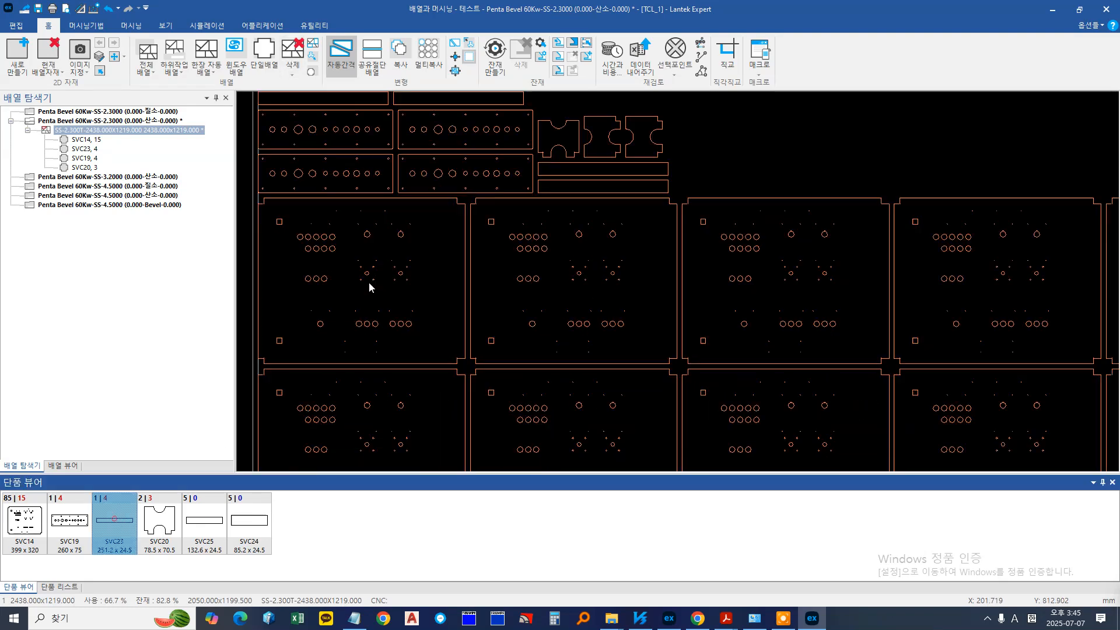
{"action": "double_click", "coordinate": [107, 521]}
{"action": "scroll", "coordinate": [794, 116], "scroll_direction": "down", "scroll_amount": 4}
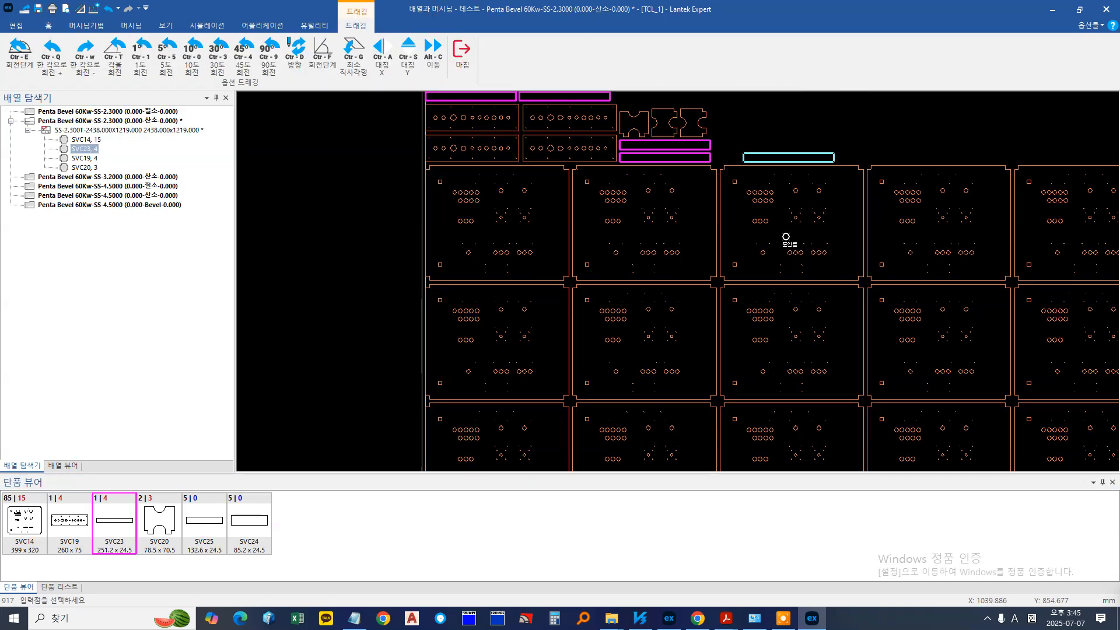
{"action": "left_click", "coordinate": [594, 251]}
{"action": "key", "text": "Escape"}
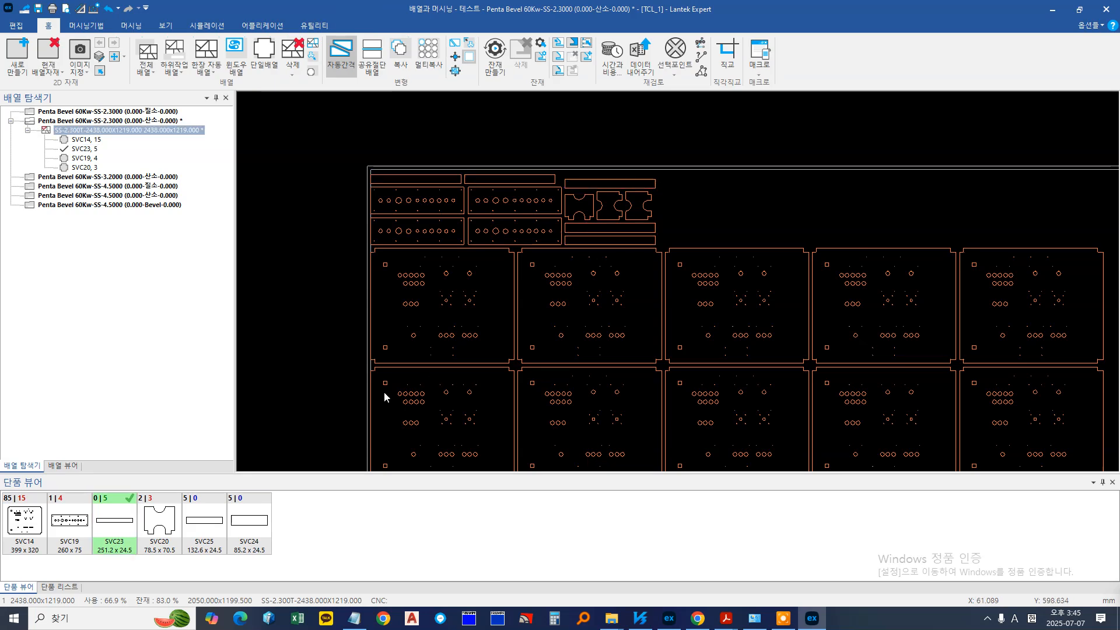
Place five SVC25 strips in a stack immediately right of the SVC23 and SVC20 parts, above the SVC14 grid
{"action": "left_click", "coordinate": [204, 523]}
{"action": "scroll", "coordinate": [666, 261], "scroll_direction": "up", "scroll_amount": 2}
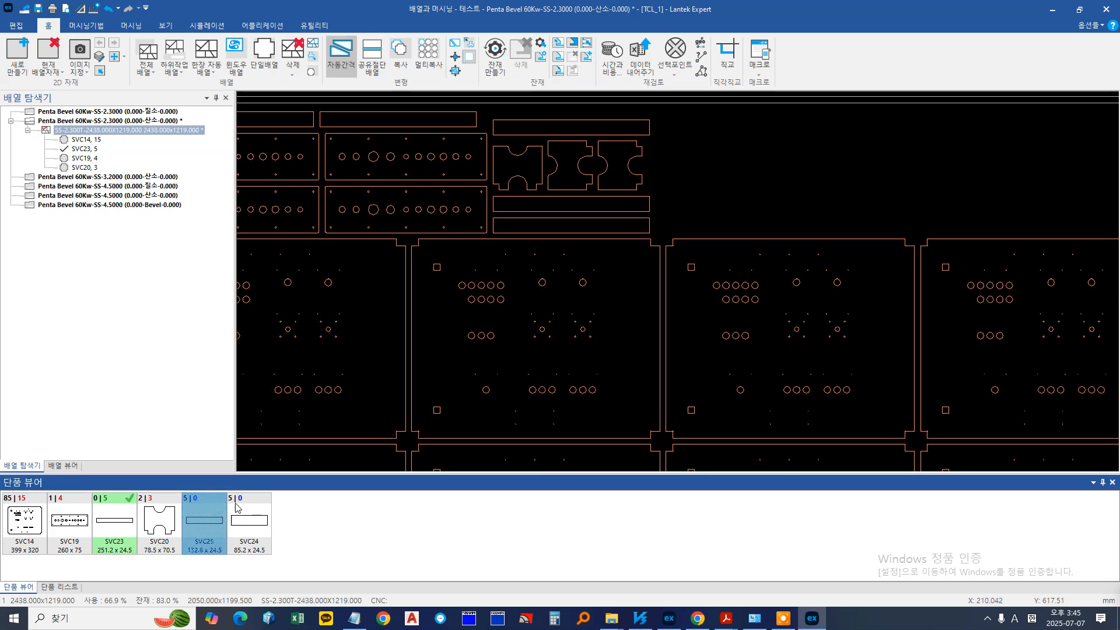
{"action": "double_click", "coordinate": [209, 521]}
{"action": "left_click", "coordinate": [653, 240]}
{"action": "left_click", "coordinate": [656, 232]}
{"action": "left_click", "coordinate": [662, 211]}
{"action": "left_click", "coordinate": [650, 206]}
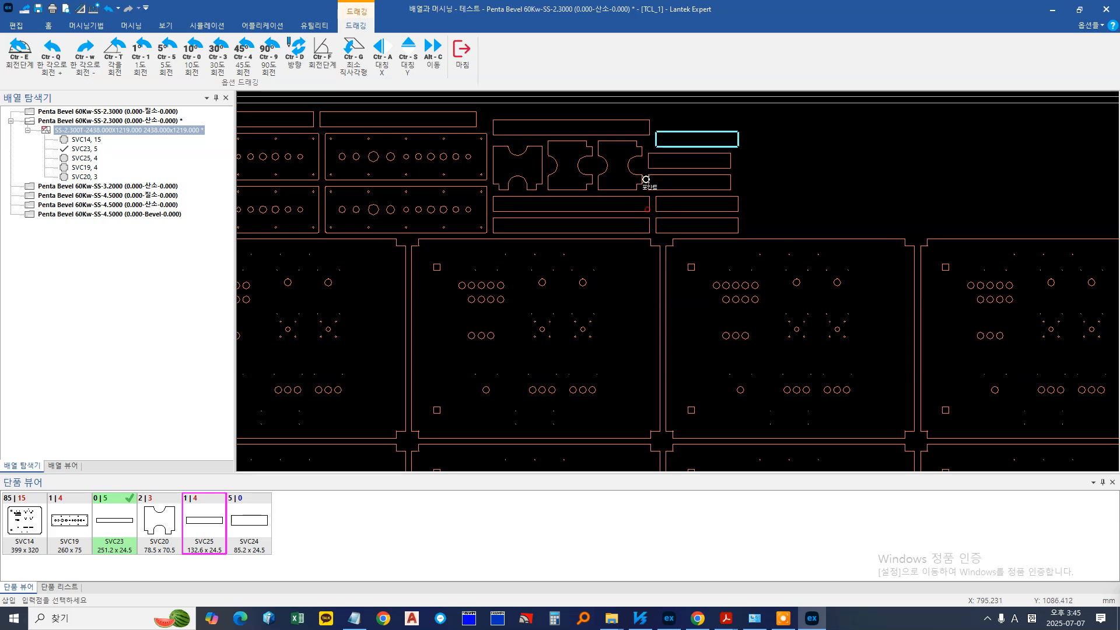
{"action": "left_click", "coordinate": [645, 180]}
Place the remaining SVC19 part horizontally to the right of the SVC25 stack, just above the SVC14 grid
{"action": "double_click", "coordinate": [69, 519]}
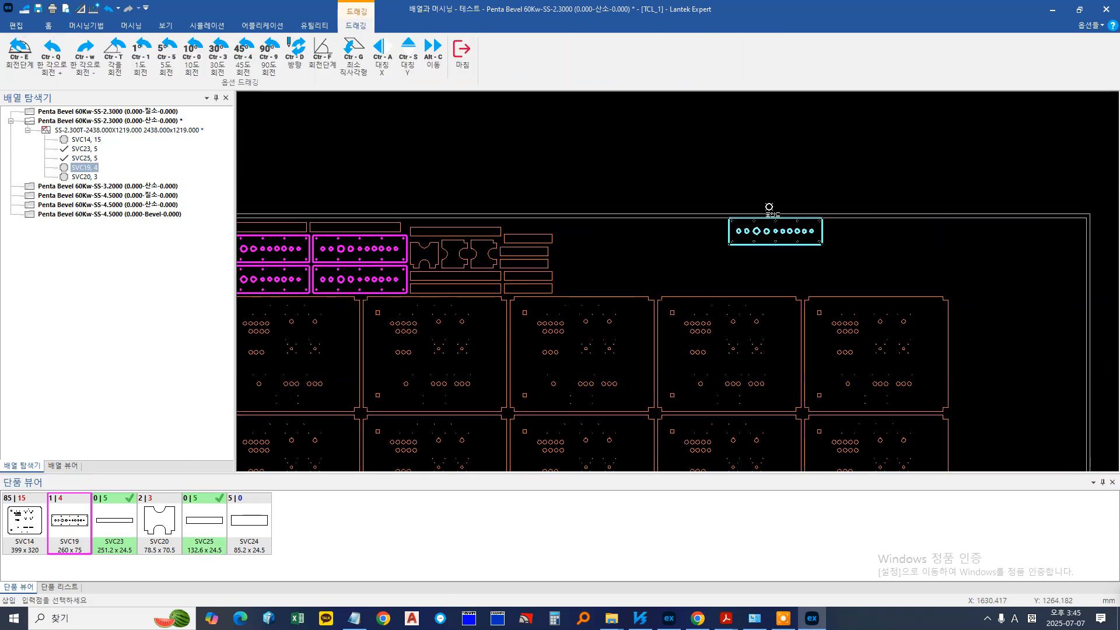
{"action": "left_click", "coordinate": [535, 330]}
{"action": "scroll", "coordinate": [584, 263], "scroll_direction": "up", "scroll_amount": 3}
{"action": "scroll", "coordinate": [487, 199], "scroll_direction": "up", "scroll_amount": 2}
{"action": "scroll", "coordinate": [488, 195], "scroll_direction": "up", "scroll_amount": 2}
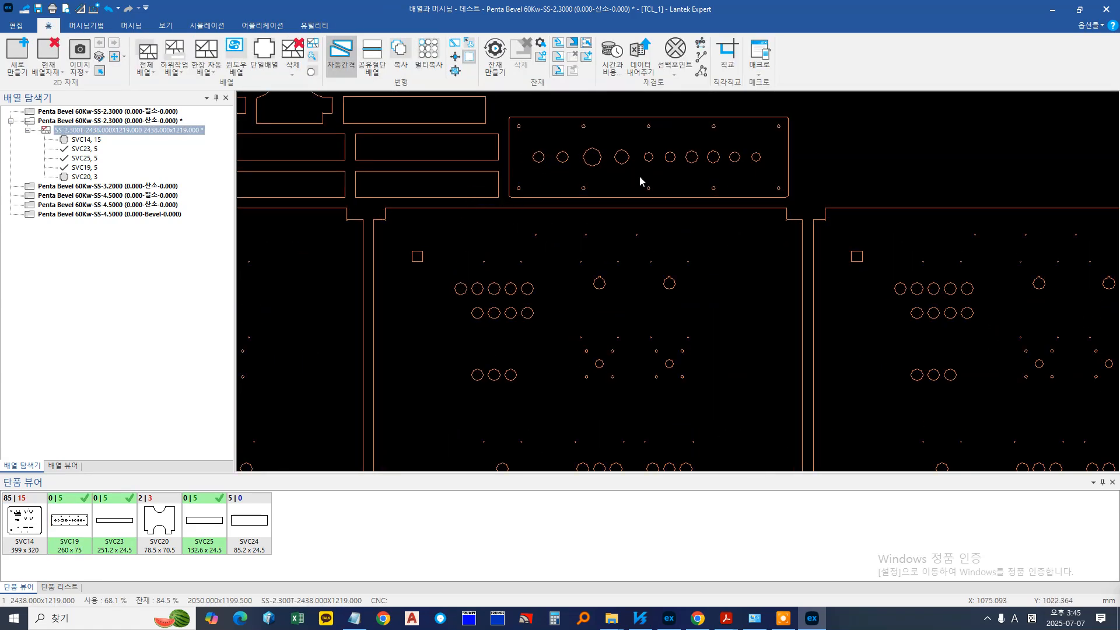
Machine the two lowest SVC25 strips beside the single SVC19 part with manual part machining, and close the command
{"action": "scroll", "coordinate": [602, 217], "scroll_direction": "down", "scroll_amount": 3}
{"action": "scroll", "coordinate": [356, 228], "scroll_direction": "down", "scroll_amount": 2}
{"action": "scroll", "coordinate": [536, 256], "scroll_direction": "up", "scroll_amount": 2}
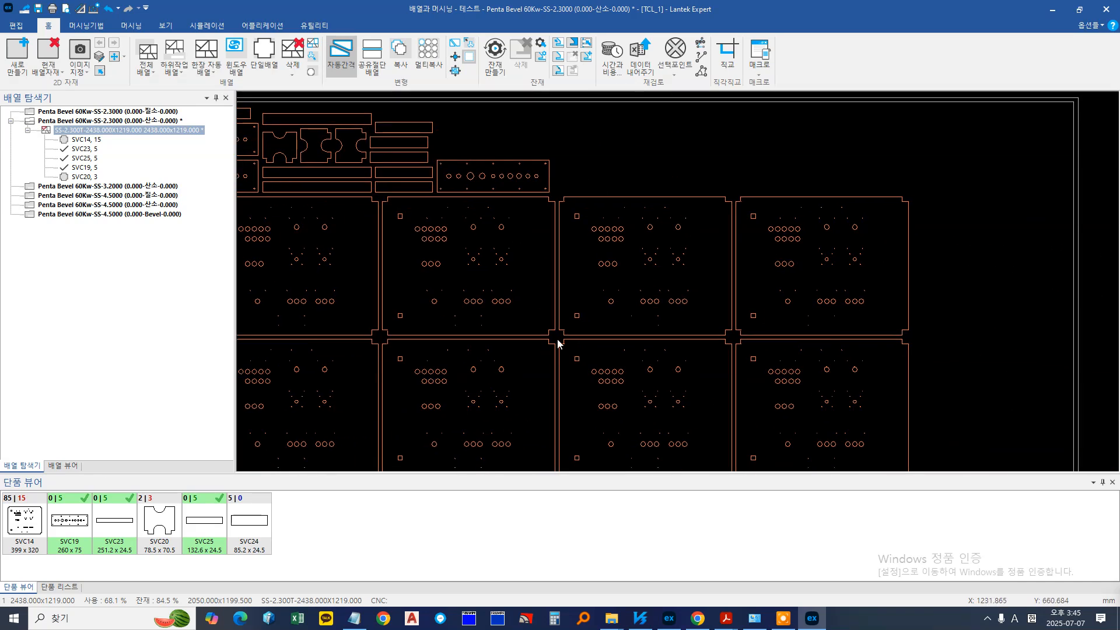
{"action": "scroll", "coordinate": [425, 187], "scroll_direction": "up", "scroll_amount": 3}
{"action": "middle_click_drag", "start_coordinate": [412, 190], "coordinate": [556, 240]}
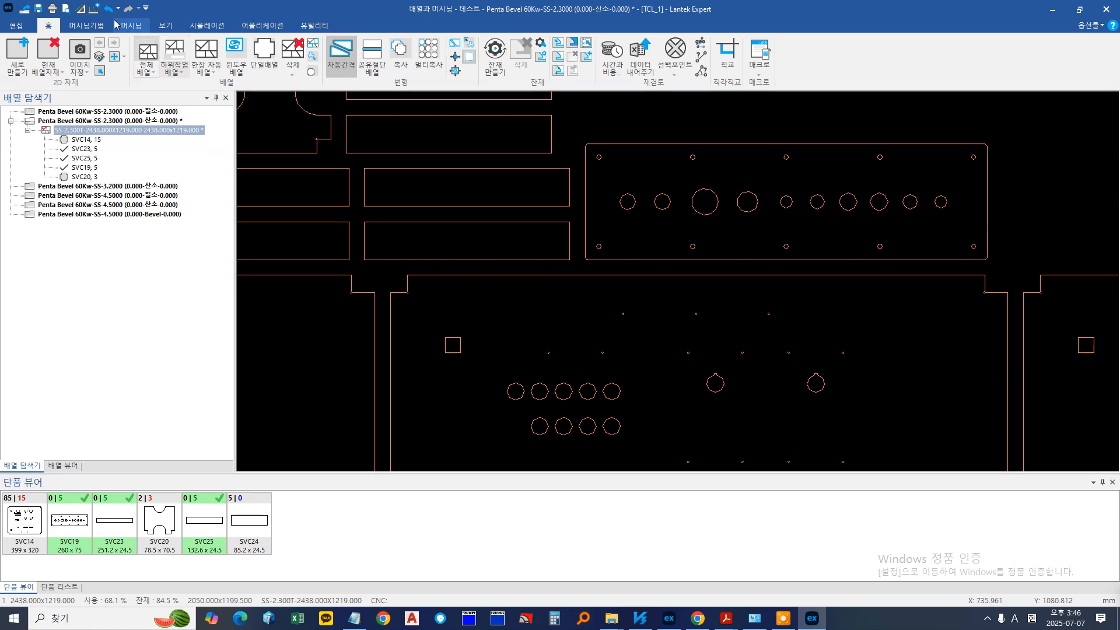
{"action": "left_click", "coordinate": [132, 26]}
{"action": "left_click", "coordinate": [186, 67]}
{"action": "left_click", "coordinate": [200, 161]}
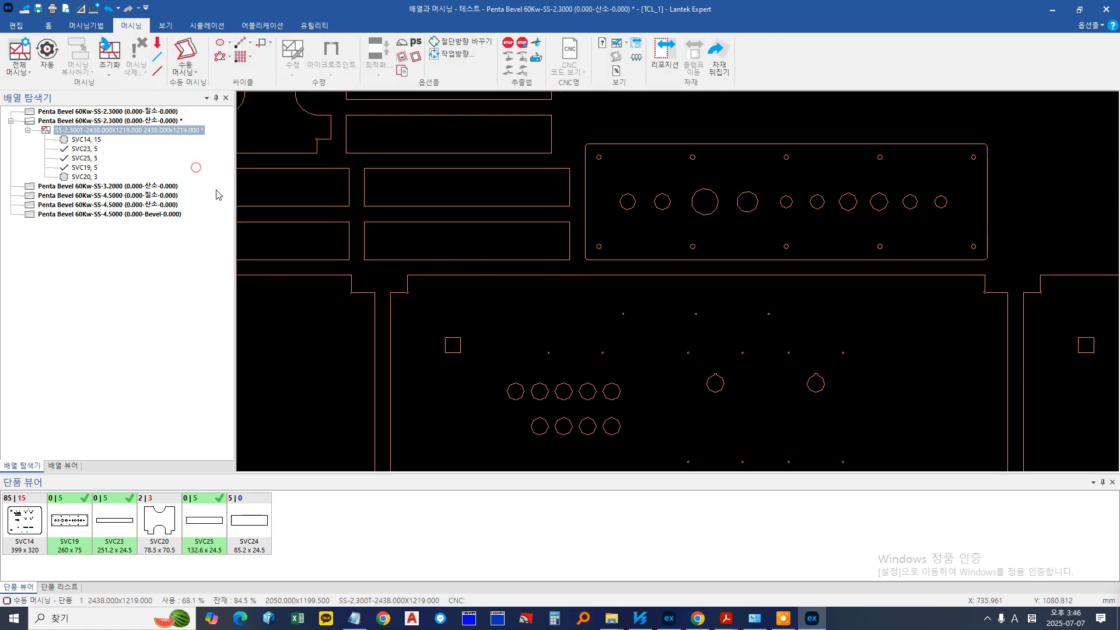
{"action": "left_click", "coordinate": [808, 478]}
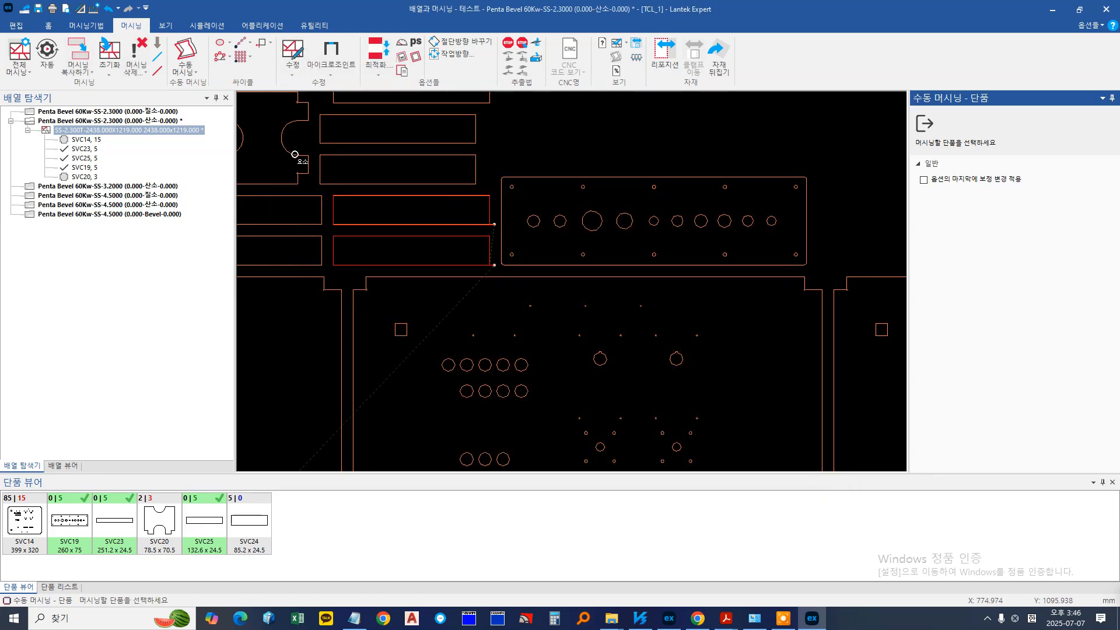
{"action": "left_click", "coordinate": [924, 123]}
Delete the current machining operation from the nest and reset the machining on the sheet
{"action": "scroll", "coordinate": [523, 245], "scroll_direction": "down", "scroll_amount": 4}
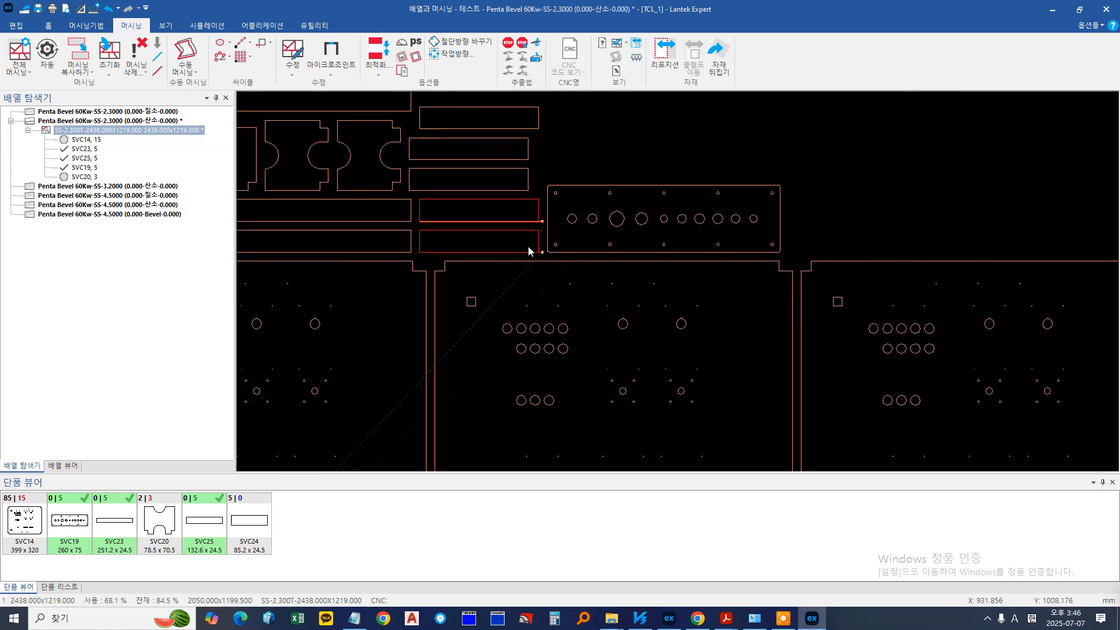
{"action": "left_click_drag", "start_coordinate": [515, 240], "coordinate": [474, 153]}
{"action": "scroll", "coordinate": [544, 267], "scroll_direction": "up", "scroll_amount": 5}
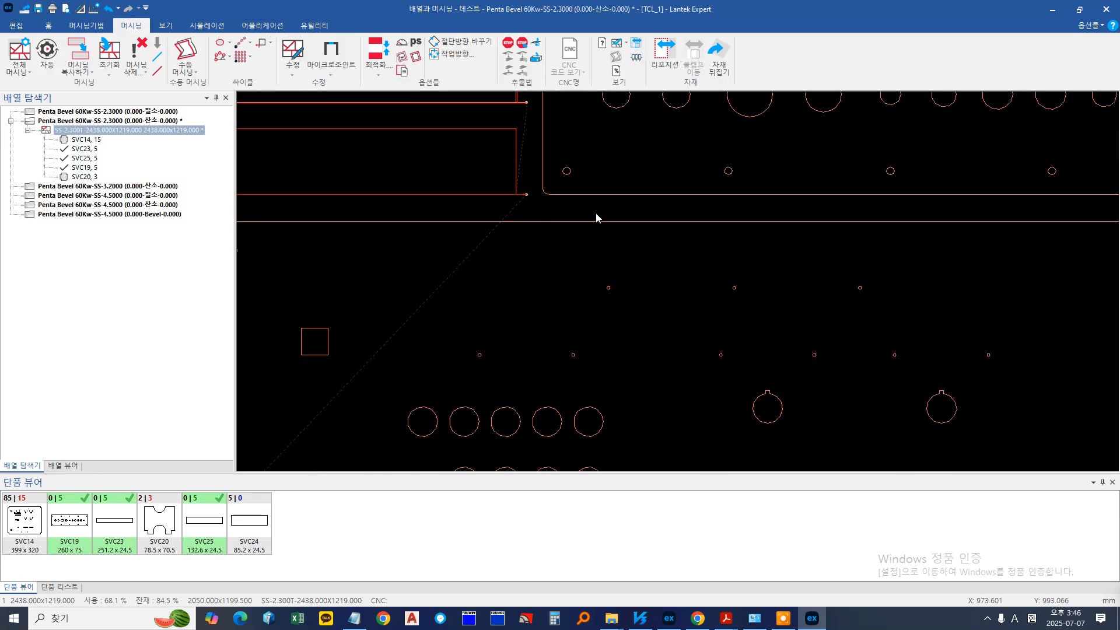
{"action": "scroll", "coordinate": [578, 230], "scroll_direction": "down", "scroll_amount": 5}
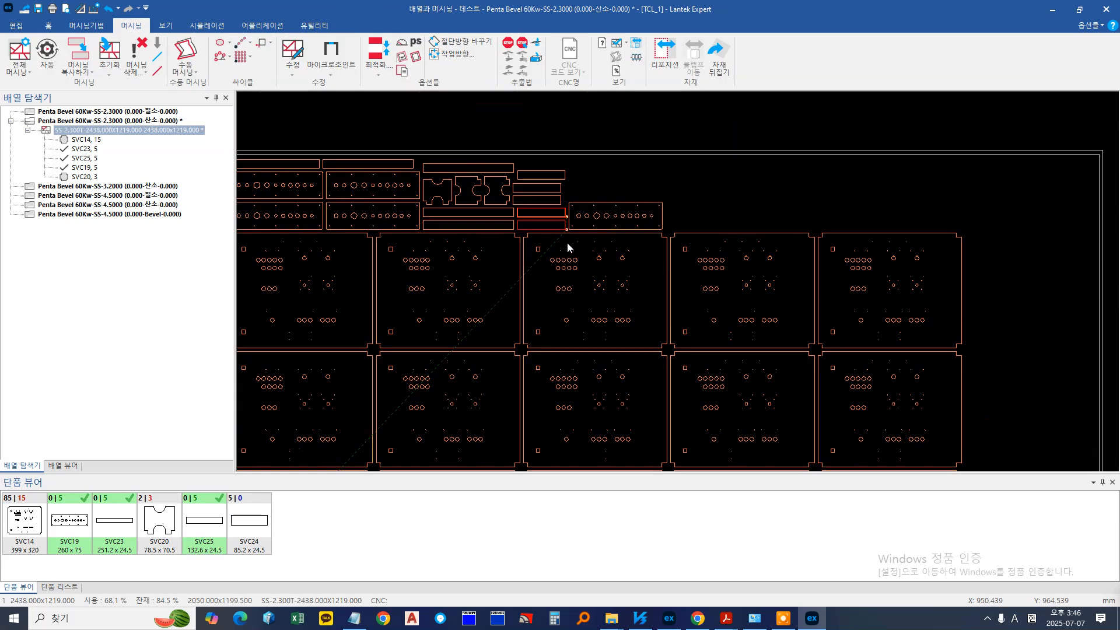
{"action": "middle_click_drag", "start_coordinate": [584, 269], "coordinate": [573, 264]}
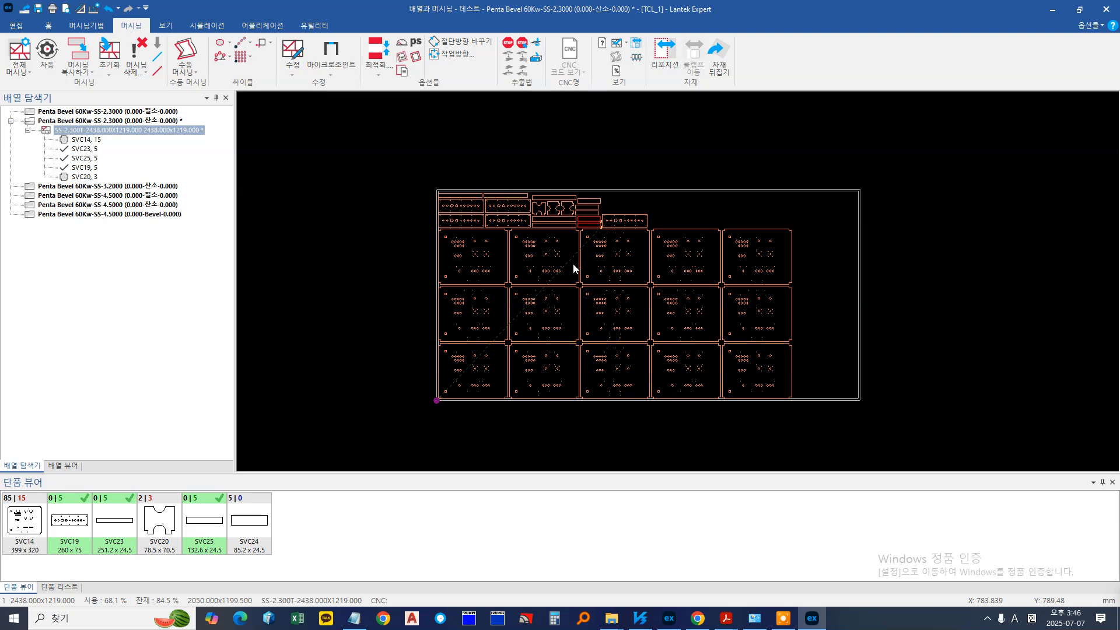
{"action": "left_click", "coordinate": [143, 71]}
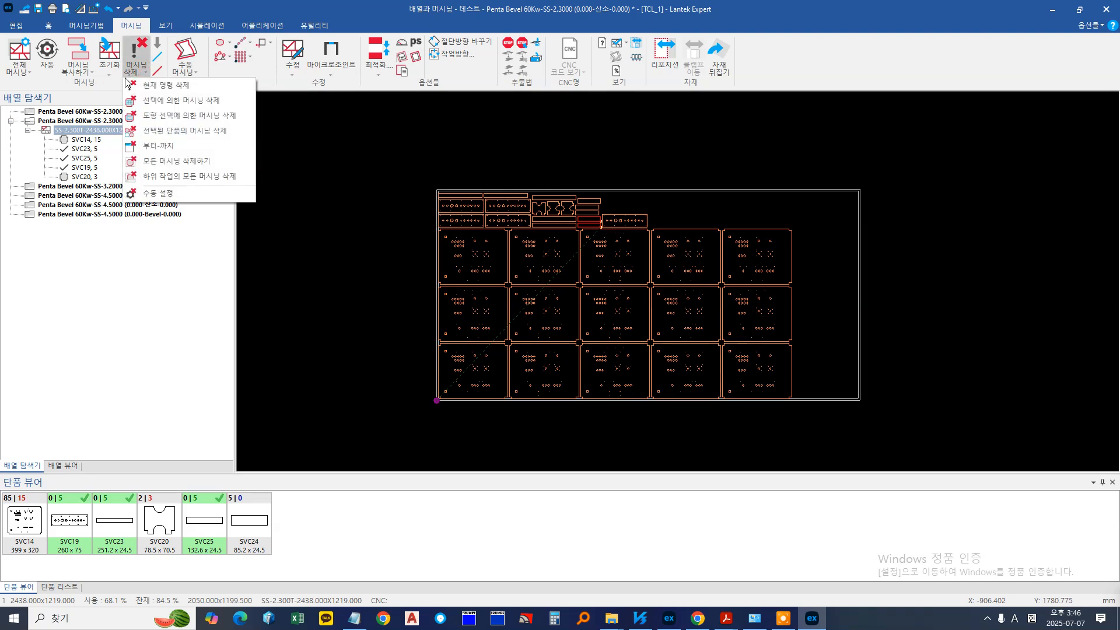
{"action": "left_click", "coordinate": [157, 85]}
{"action": "middle_click_drag", "start_coordinate": [530, 270], "coordinate": [509, 268]}
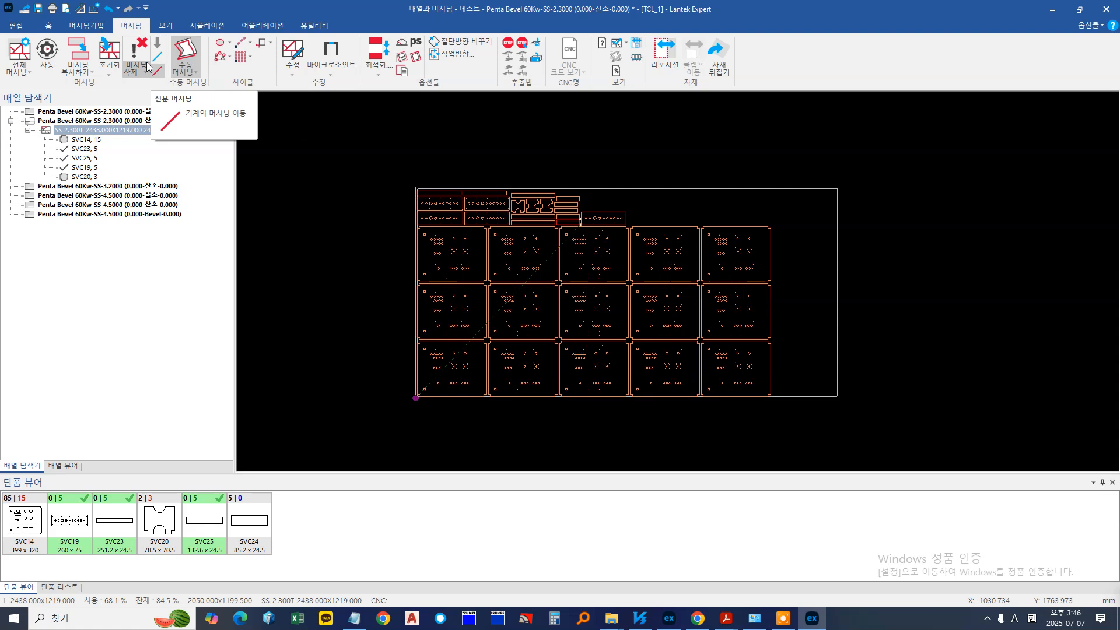
{"action": "left_click", "coordinate": [110, 46]}
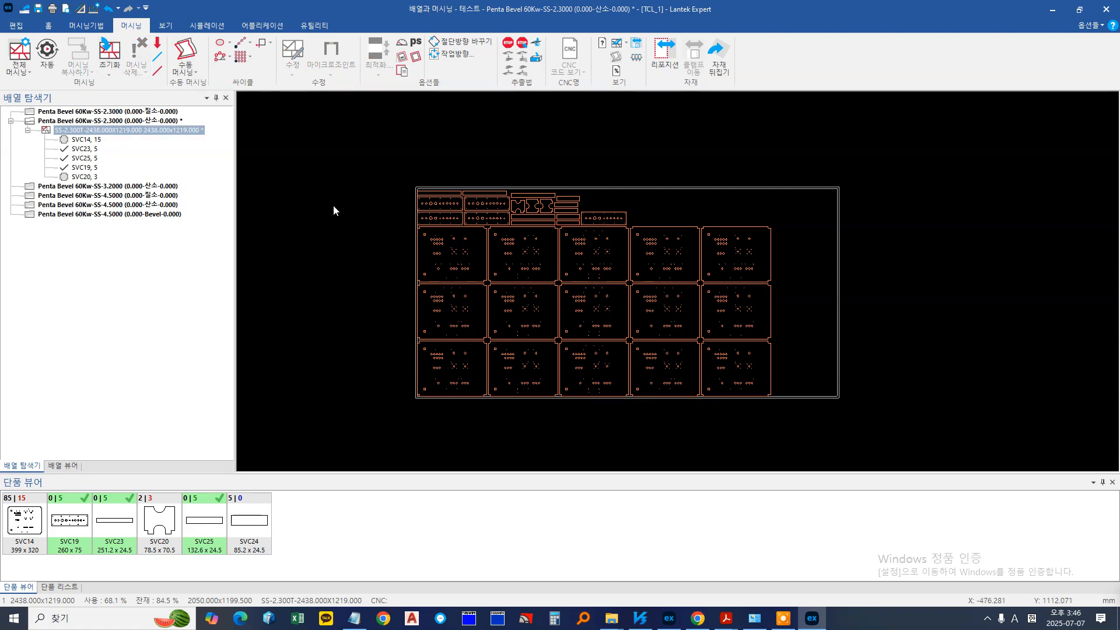
Delete all nested parts from the sheet by enclosing them in a window with the nesting Delete command
{"action": "left_click", "coordinate": [94, 25]}
{"action": "left_click", "coordinate": [49, 27]}
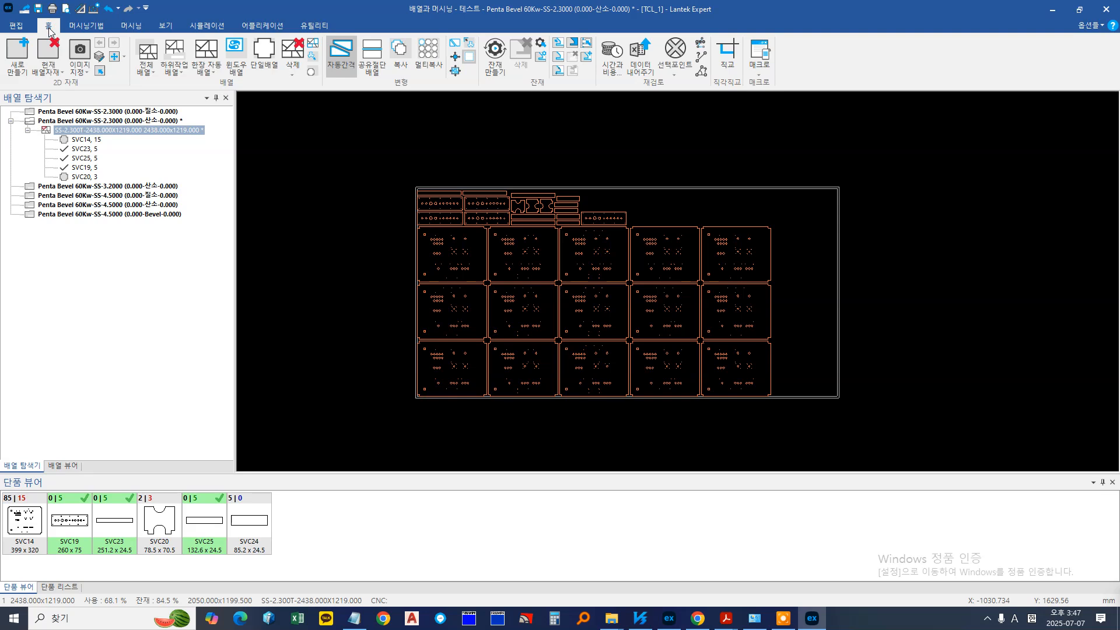
{"action": "scroll", "coordinate": [453, 169], "scroll_direction": "up", "scroll_amount": 2}
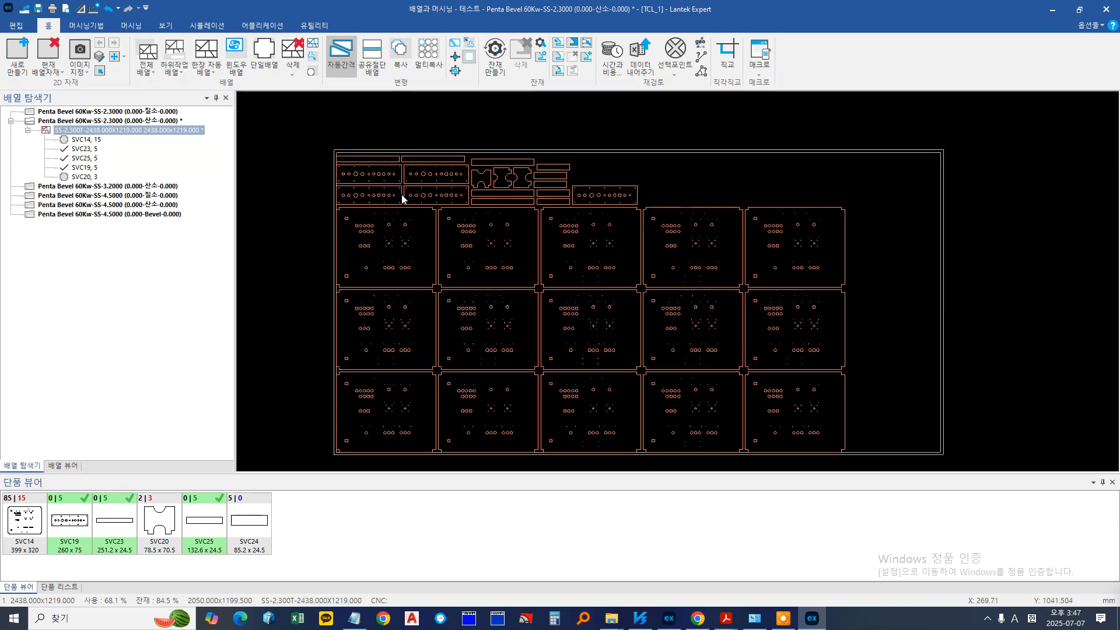
{"action": "middle_click_drag", "start_coordinate": [438, 249], "coordinate": [408, 233]}
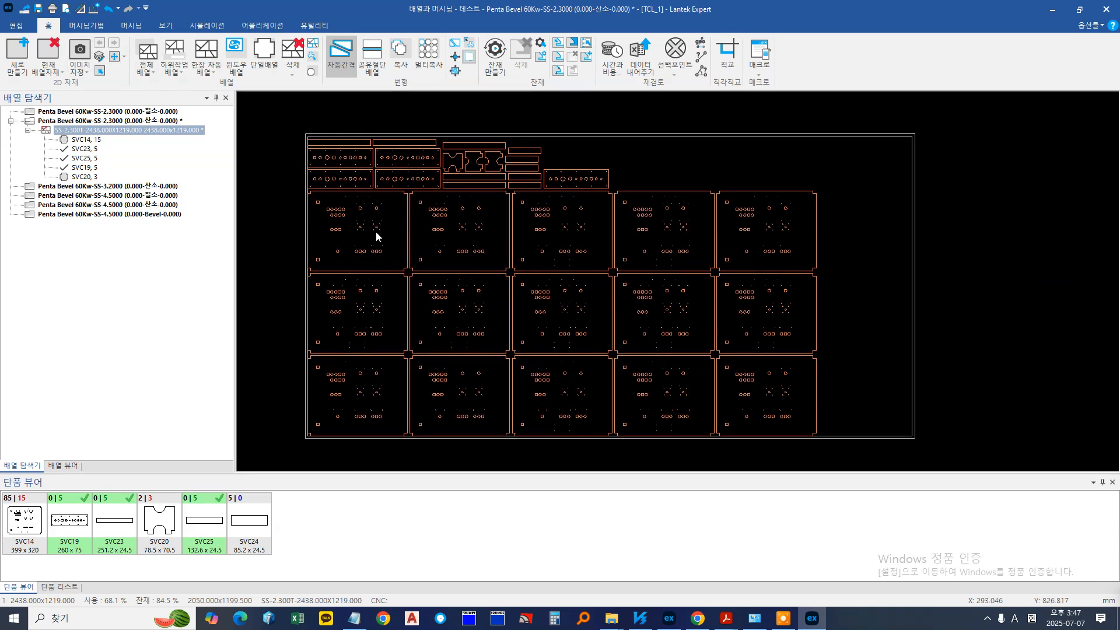
{"action": "middle_click_drag", "start_coordinate": [308, 189], "coordinate": [328, 197]}
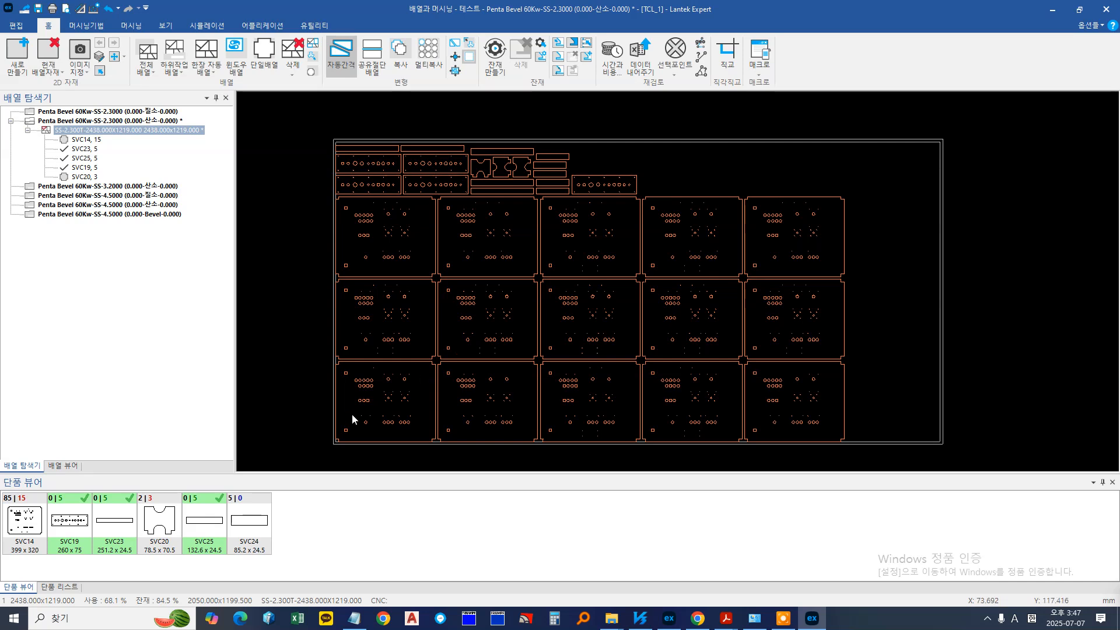
{"action": "middle_click_drag", "start_coordinate": [412, 387], "coordinate": [441, 352]}
{"action": "middle_click_drag", "start_coordinate": [400, 309], "coordinate": [351, 347]}
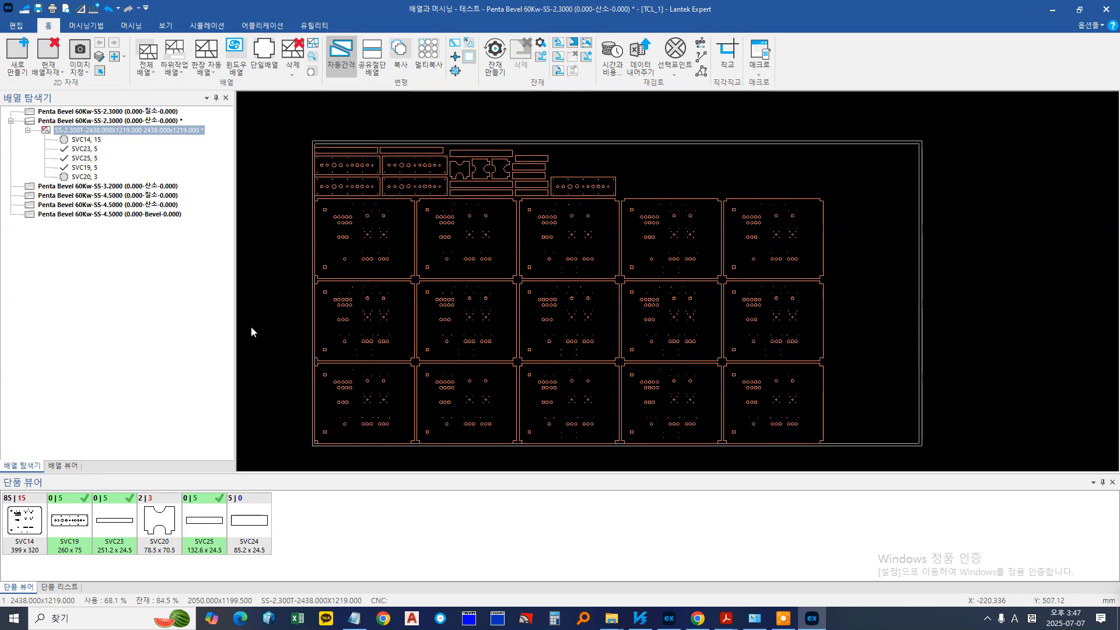
{"action": "left_click", "coordinate": [289, 53]}
{"action": "left_click_drag", "start_coordinate": [264, 146], "coordinate": [693, 418]}
{"action": "right_click", "coordinate": [628, 393]}
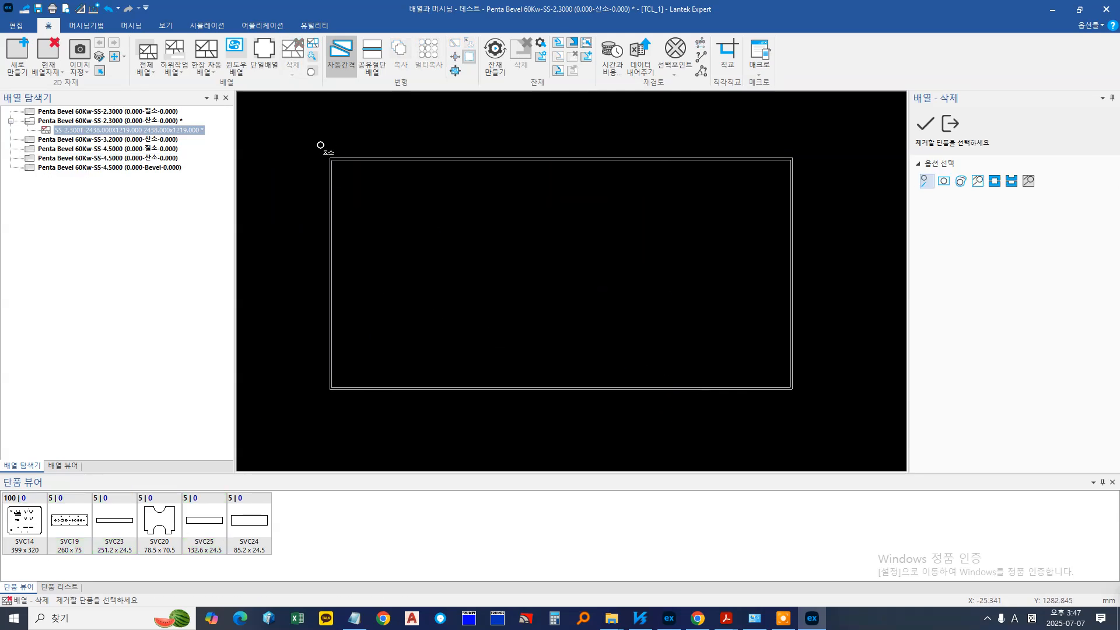
{"action": "key", "text": "Escape"}
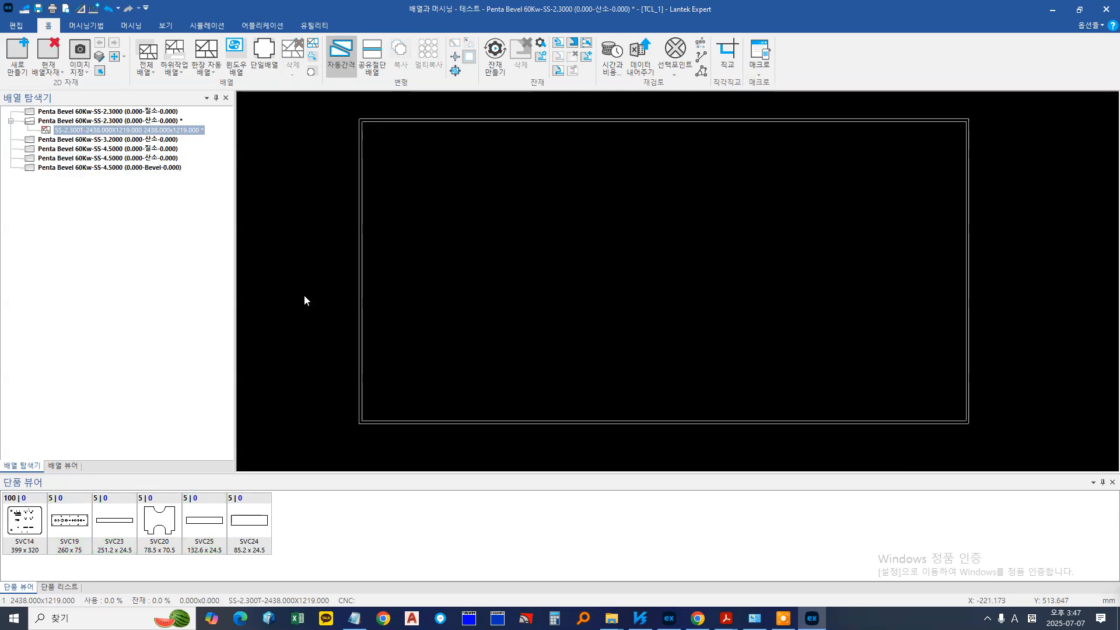
Undo the deletion of the nest, select all its parts directly, and delete them from the sheet
{"action": "key", "text": "ctrl+z"}
{"action": "scroll", "coordinate": [407, 326], "scroll_direction": "down", "scroll_amount": 1}
{"action": "scroll", "coordinate": [407, 327], "scroll_direction": "down", "scroll_amount": 1}
{"action": "left_click_drag", "start_coordinate": [370, 157], "coordinate": [811, 416]}
{"action": "right_click", "coordinate": [810, 417]}
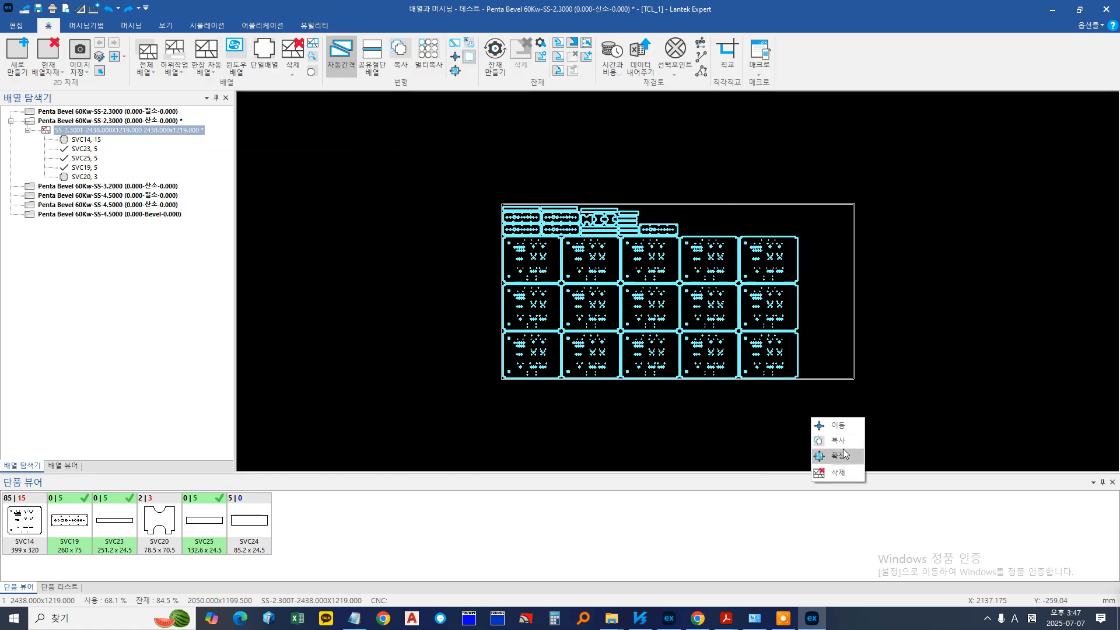
{"action": "left_click", "coordinate": [847, 474]}
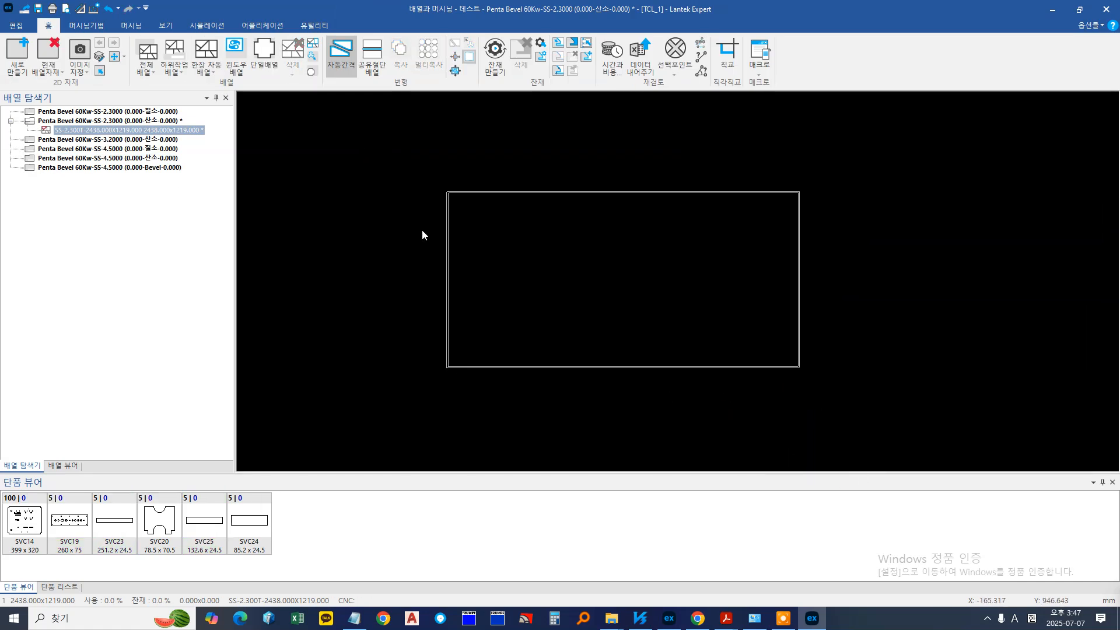
Restore the nest and delete only the SVC19, SVC20, SVC23 and SVC25 parts above the SVC14 grid
{"action": "left_click", "coordinate": [104, 10]}
{"action": "middle_click_drag", "start_coordinate": [429, 242], "coordinate": [406, 245]}
{"action": "left_click_drag", "start_coordinate": [404, 159], "coordinate": [612, 221]}
{"action": "right_click", "coordinate": [612, 221]}
{"action": "middle_click_drag", "start_coordinate": [462, 157], "coordinate": [450, 170]}
{"action": "left_click_drag", "start_coordinate": [398, 162], "coordinate": [592, 235]}
{"action": "right_click", "coordinate": [593, 235]}
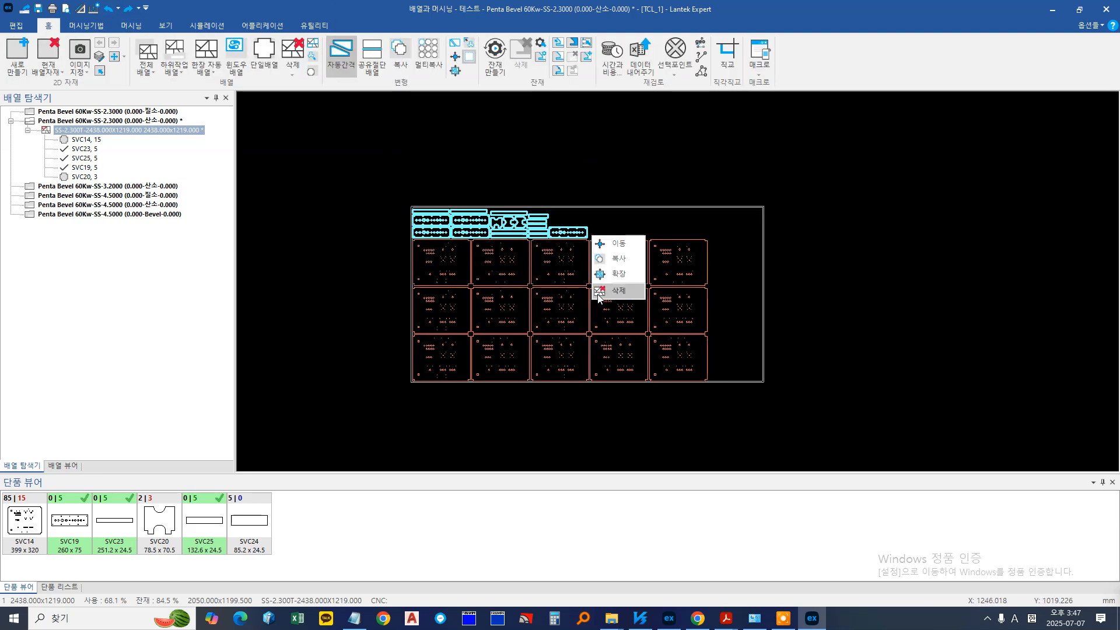
{"action": "left_click", "coordinate": [615, 290]}
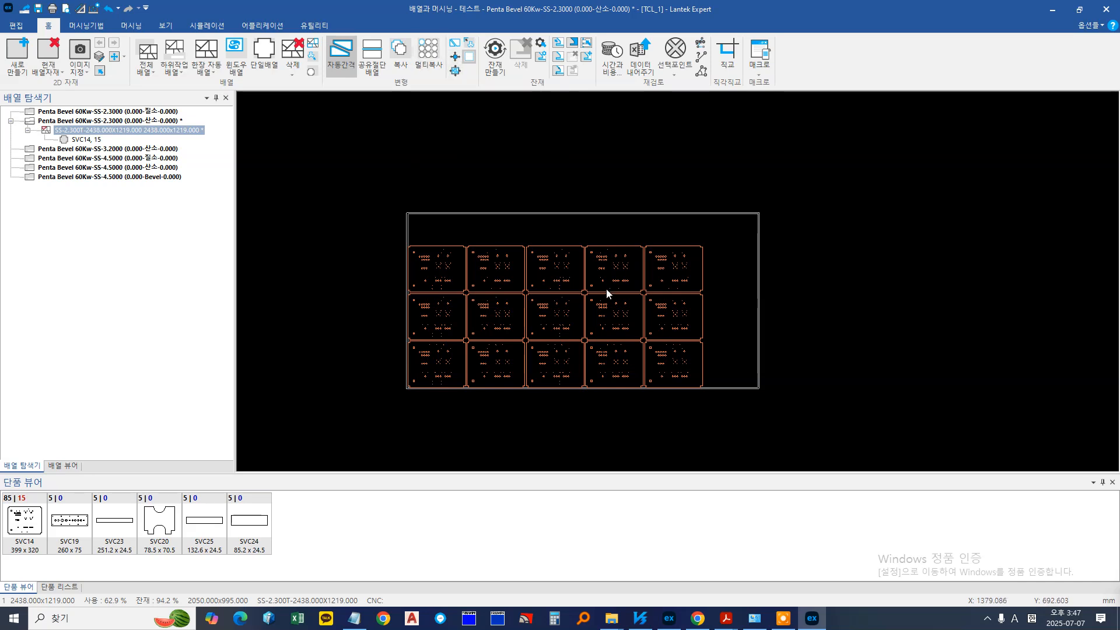
{"action": "left_click_drag", "start_coordinate": [660, 278], "coordinate": [634, 288]}
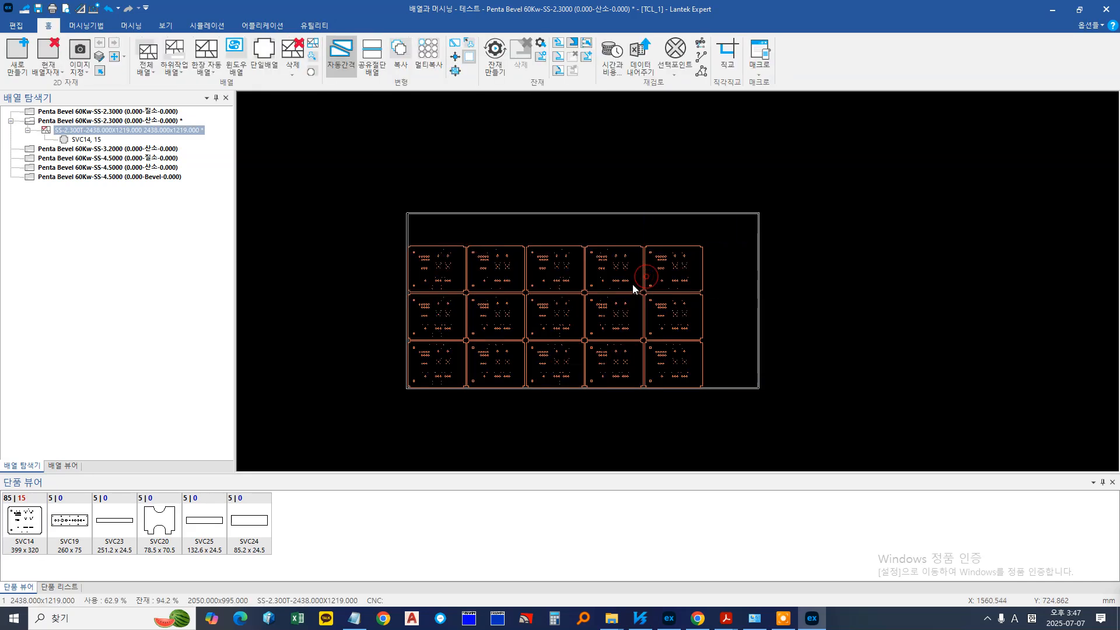
{"action": "left_click_drag", "start_coordinate": [599, 197], "coordinate": [699, 321]}
{"action": "left_click", "coordinate": [667, 285]}
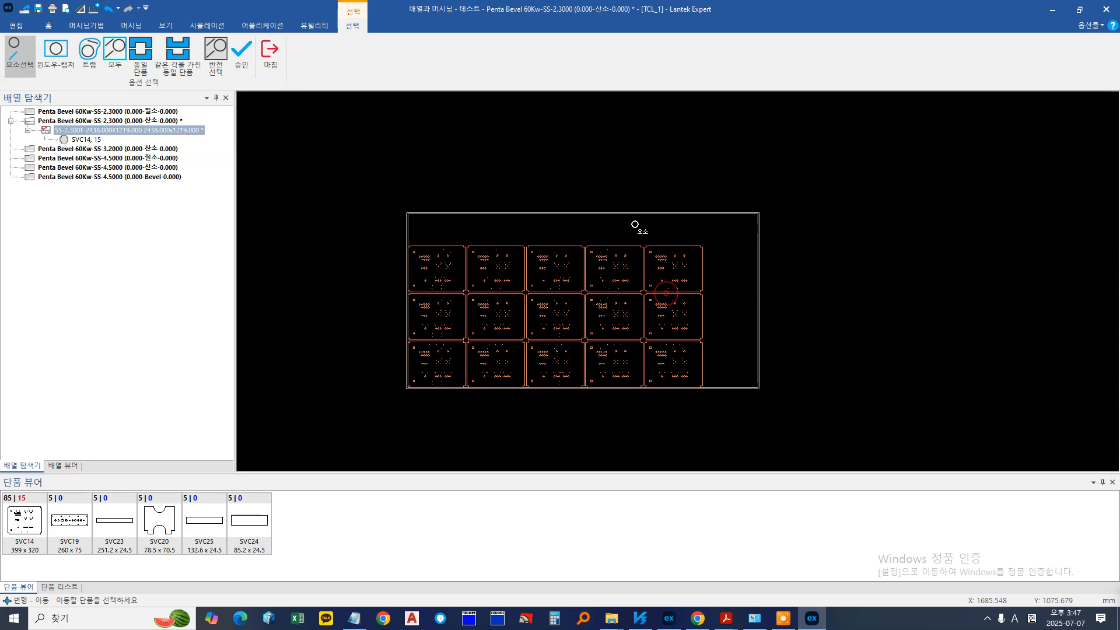
{"action": "left_click", "coordinate": [280, 41]}
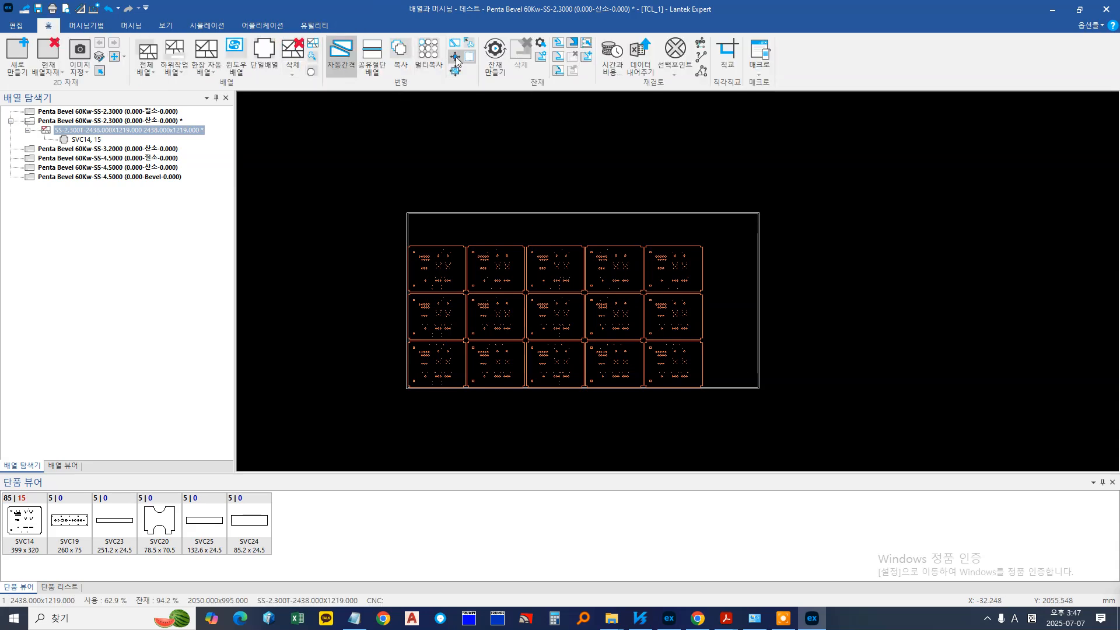
Try to pick up the whole SVC14 grid for a free move, and end the command without placing it
{"action": "left_click_drag", "start_coordinate": [385, 179], "coordinate": [730, 403]}
{"action": "right_click", "coordinate": [730, 403]}
{"action": "left_click", "coordinate": [742, 412]}
{"action": "left_click", "coordinate": [549, 309]}
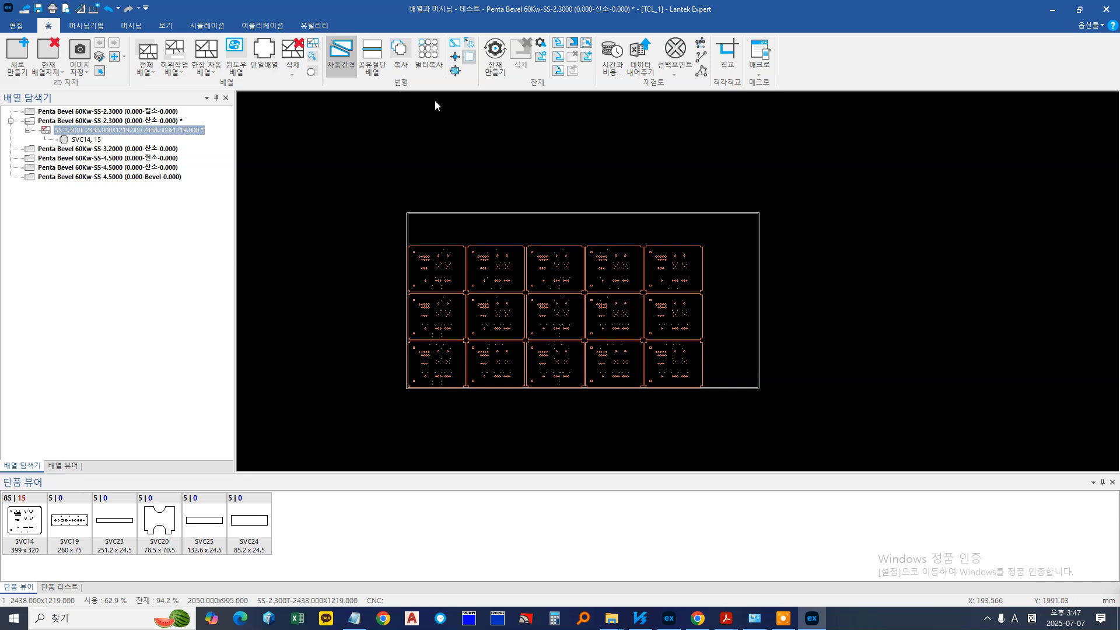
{"action": "left_click_drag", "start_coordinate": [382, 155], "coordinate": [677, 395]}
{"action": "right_click", "coordinate": [663, 320]}
{"action": "left_click", "coordinate": [670, 325]}
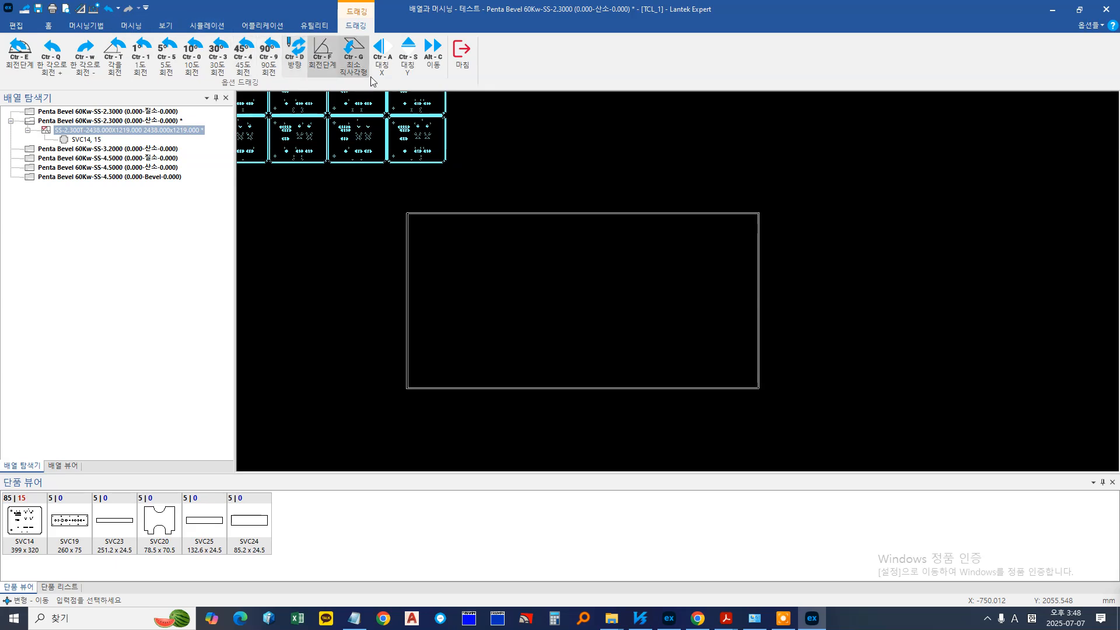
{"action": "left_click", "coordinate": [457, 75]}
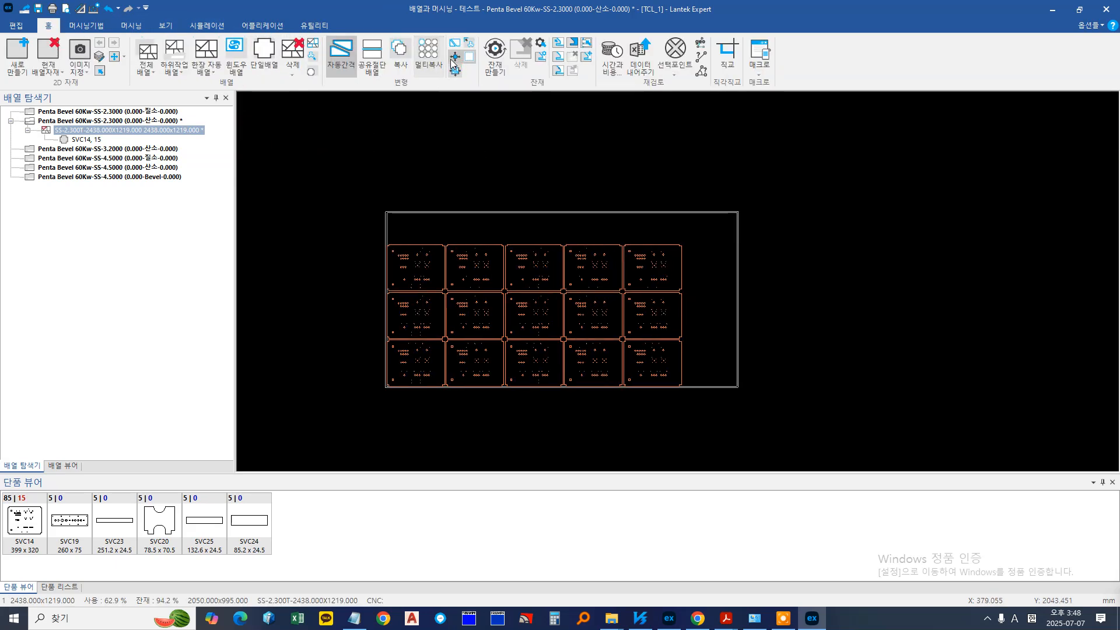
Select the whole SVC14 grid with the Move command and nudge it in small steps on the sheet
{"action": "left_click", "coordinate": [453, 58]}
{"action": "left_click_drag", "start_coordinate": [358, 146], "coordinate": [736, 433]}
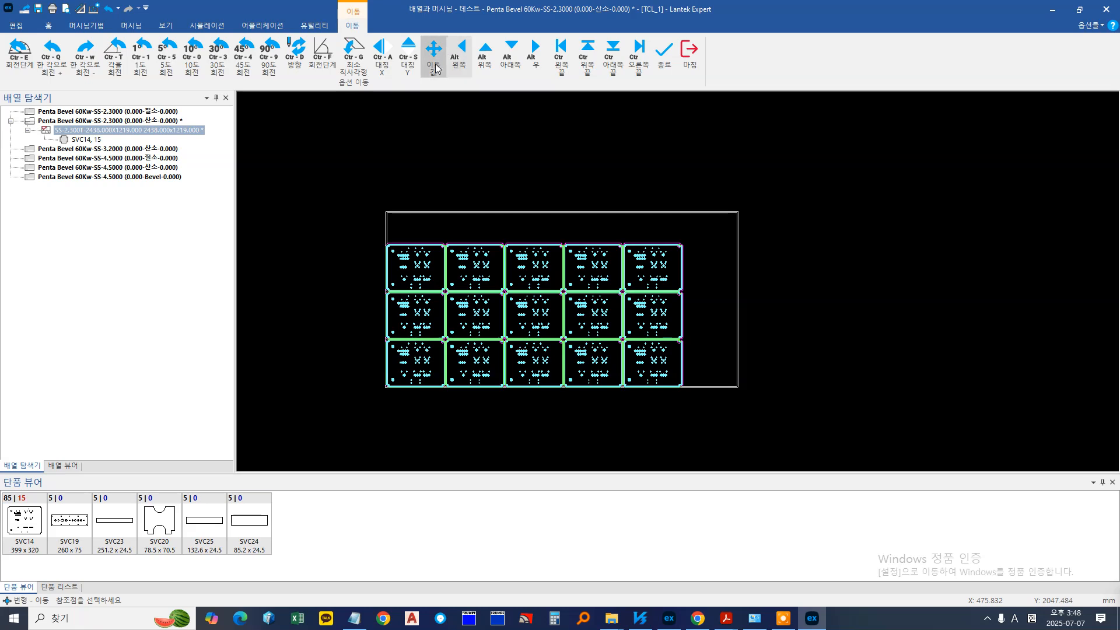
{"action": "left_click", "coordinate": [433, 55]}
{"action": "left_click", "coordinate": [542, 319]}
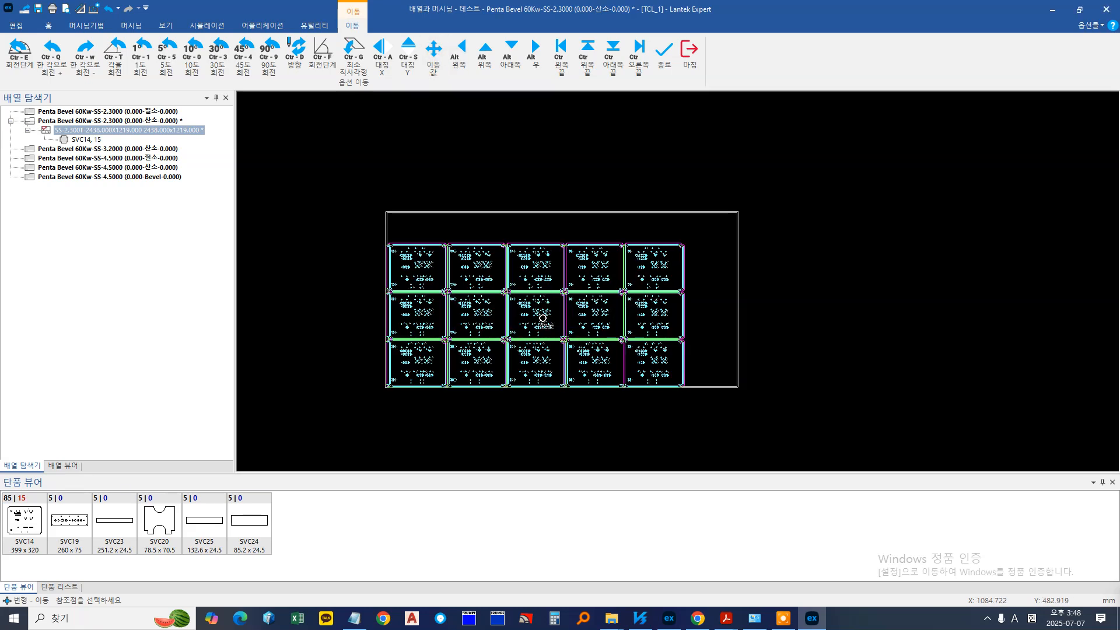
{"action": "key", "text": "alt+Left"}
{"action": "key", "text": "alt+Down"}
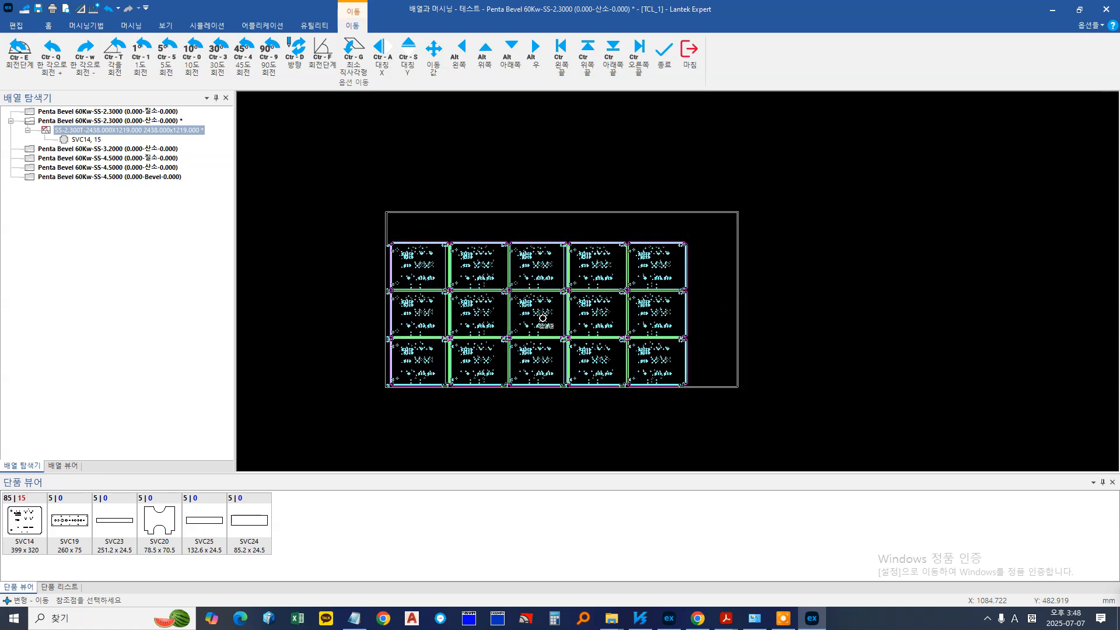
Send the SVC14 grid to the upper, right, left and lower ends of the sheet, and accept it at the lower-left corner
{"action": "key", "text": "ctrl+Up"}
{"action": "key", "text": "ctrl+Right"}
{"action": "key", "text": "ctrl+Left"}
{"action": "key", "text": "ctrl+Down"}
{"action": "key", "text": "ctrl+Up"}
{"action": "key", "text": "ctrl+Right"}
{"action": "key", "text": "ctrl+Left"}
{"action": "key", "text": "ctrl+Down"}
{"action": "key", "text": "Return"}
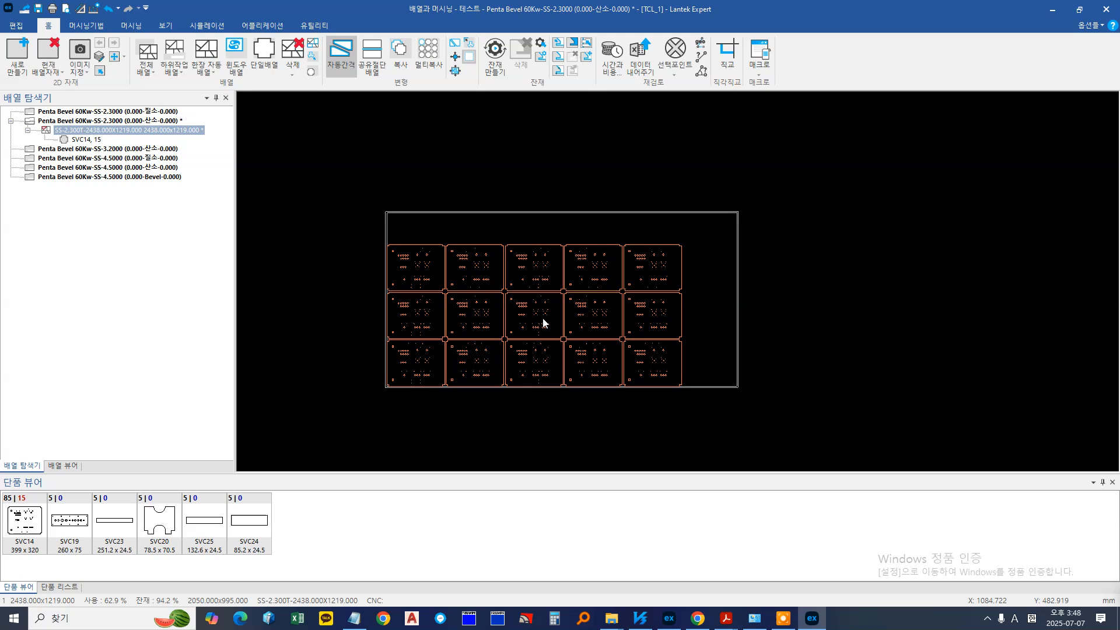
Try to select all SVC14 parts with a window capture and pick them up for another move
{"action": "left_click", "coordinate": [455, 57]}
{"action": "left_click_drag", "start_coordinate": [378, 157], "coordinate": [743, 429]}
{"action": "left_click", "coordinate": [690, 53]}
{"action": "middle_click_drag", "start_coordinate": [470, 194], "coordinate": [502, 150]}
{"action": "left_click_drag", "start_coordinate": [347, 167], "coordinate": [738, 385]}
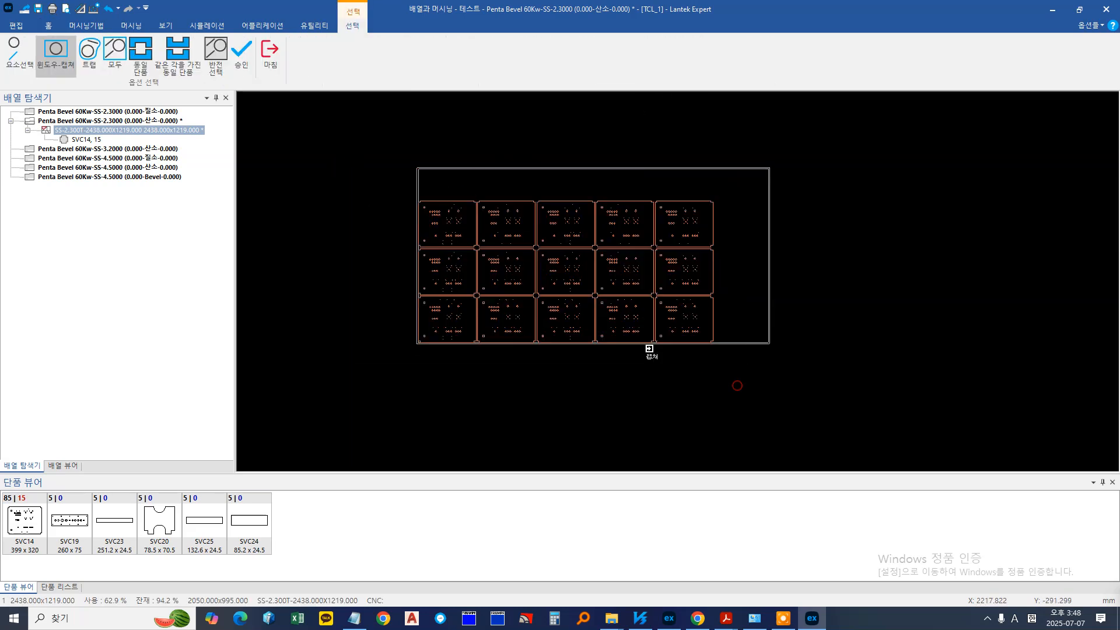
{"action": "right_click", "coordinate": [420, 253]}
{"action": "left_click", "coordinate": [448, 262]}
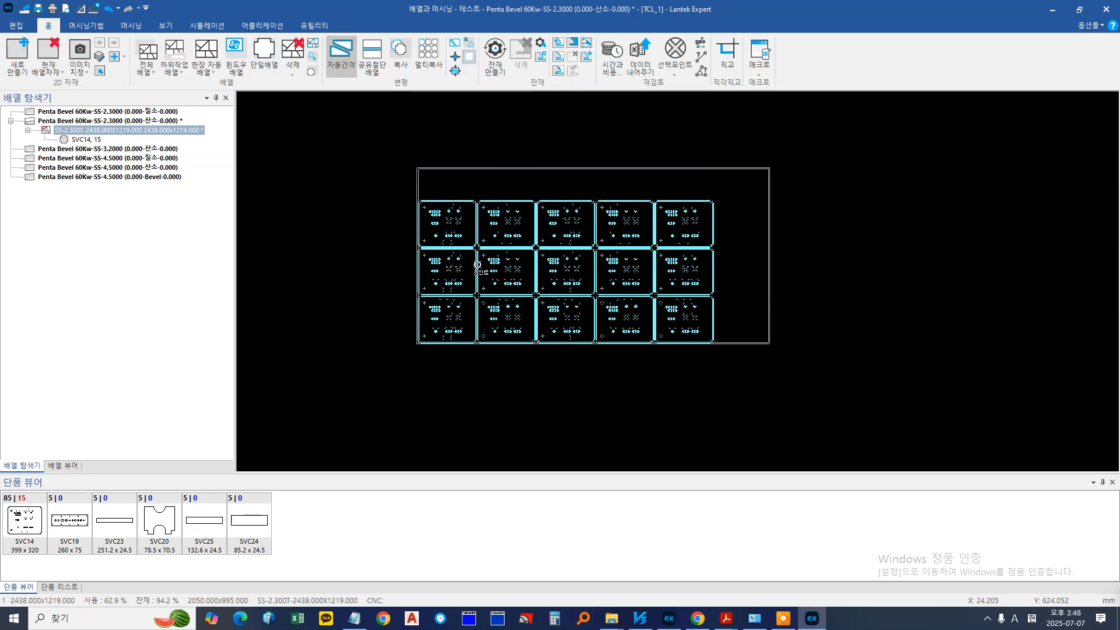
{"action": "middle_click_drag", "start_coordinate": [445, 213], "coordinate": [427, 236]}
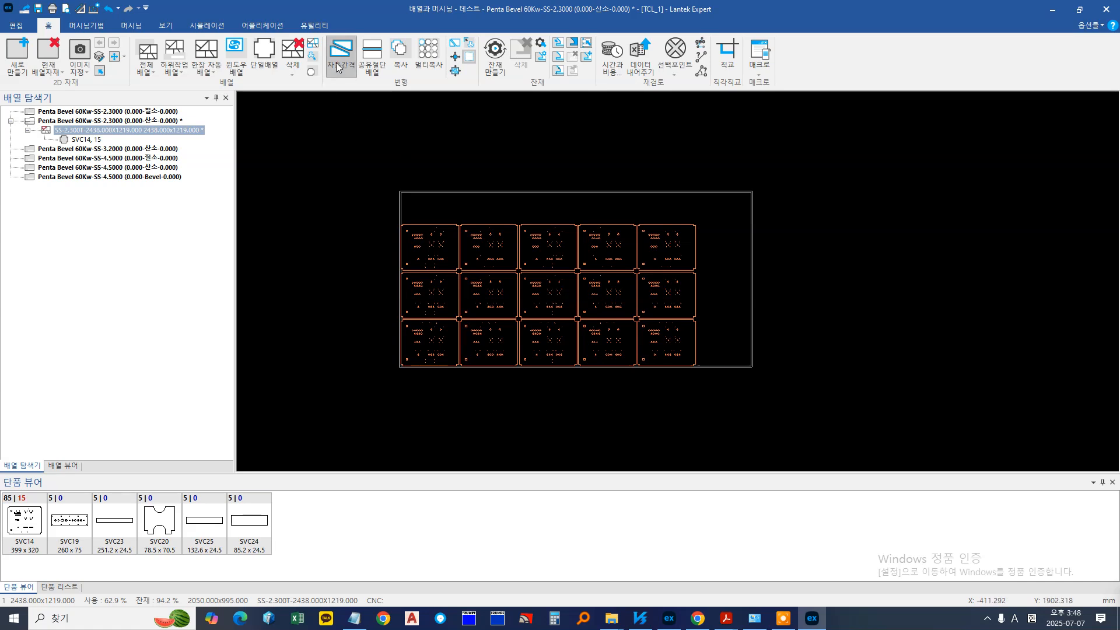
Capture the whole SVC14 grid in a window and move it into the empty area beside the sheet
{"action": "right_click_drag", "start_coordinate": [347, 145], "coordinate": [721, 400]}
{"action": "left_click", "coordinate": [733, 410]}
{"action": "scroll", "coordinate": [855, 336], "scroll_direction": "down", "scroll_amount": 1}
{"action": "middle_click_drag", "start_coordinate": [856, 336], "coordinate": [774, 360]}
{"action": "left_click", "coordinate": [854, 311]}
Move a two-column block of six SVC14 parts back to the sheet's lower-left corner, and place the other nine parts directly beside it
{"action": "right_click_drag", "start_coordinate": [645, 224], "coordinate": [811, 380]}
{"action": "left_click", "coordinate": [823, 390]}
{"action": "left_click", "coordinate": [441, 317]}
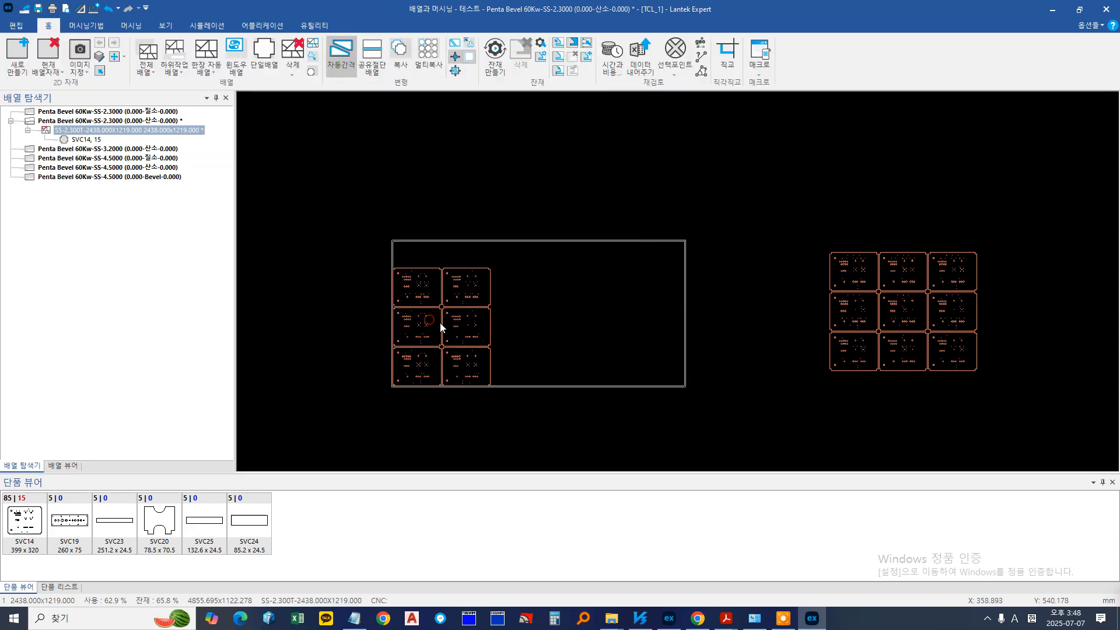
{"action": "right_click_drag", "start_coordinate": [726, 233], "coordinate": [944, 403]}
{"action": "left_click", "coordinate": [954, 412]}
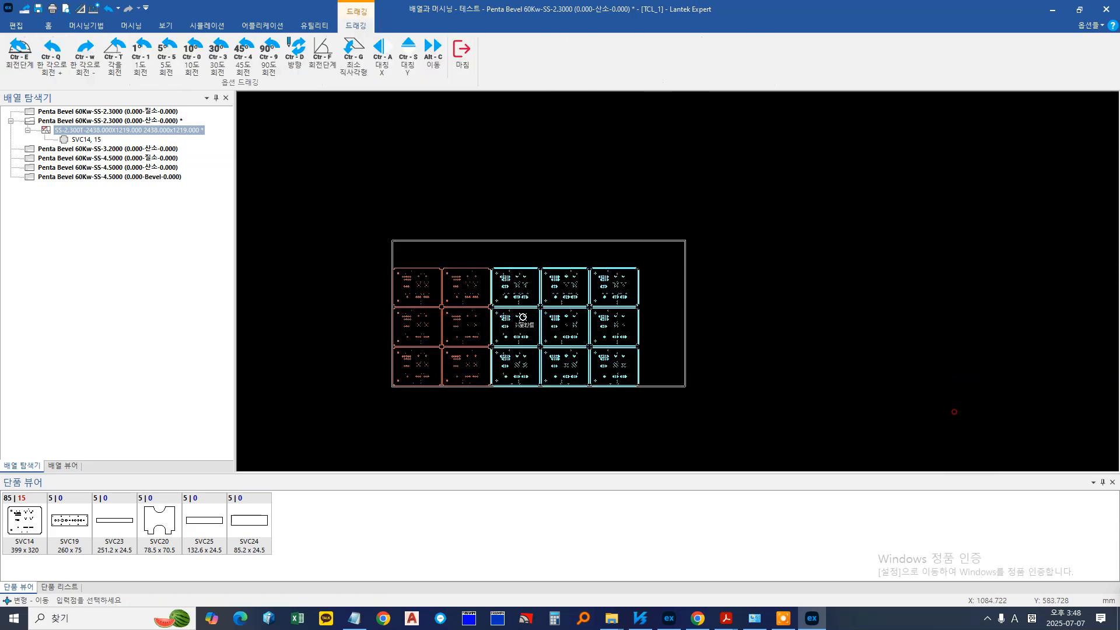
{"action": "left_click", "coordinate": [485, 243]}
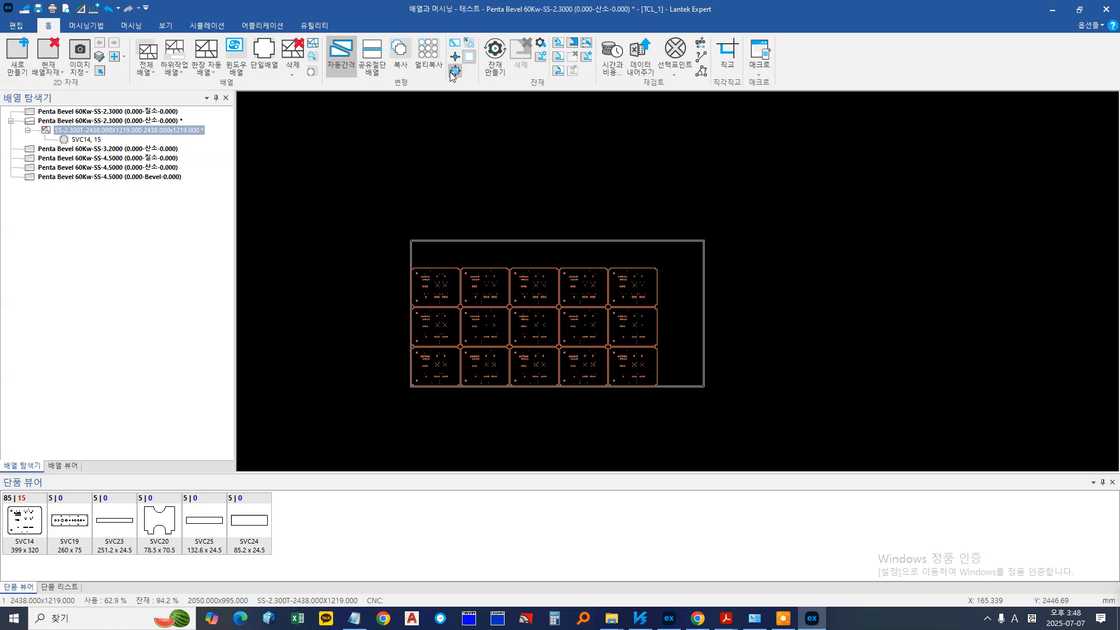
Spread the whole SVC14 grid vertically and horizontally with the Expand command, and close the gaps up again before leaving the command
{"action": "left_click", "coordinate": [455, 70]}
{"action": "left_click_drag", "start_coordinate": [325, 192], "coordinate": [680, 425]}
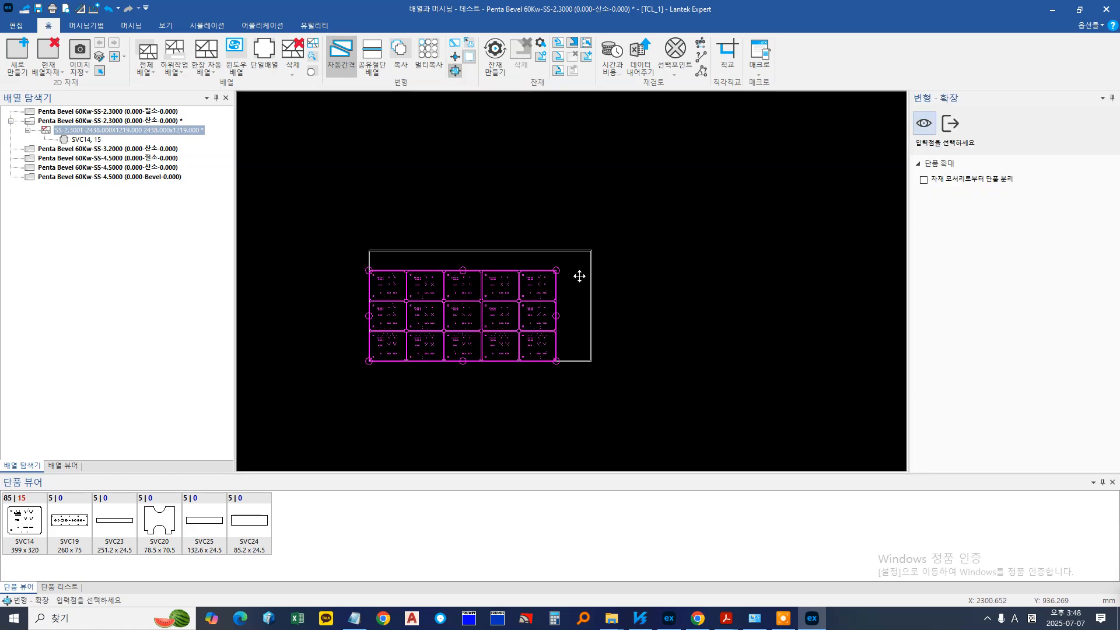
{"action": "scroll", "coordinate": [493, 264], "scroll_direction": "up", "scroll_amount": 3}
{"action": "scroll", "coordinate": [415, 257], "scroll_direction": "down", "scroll_amount": 2}
{"action": "scroll", "coordinate": [367, 247], "scroll_direction": "up", "scroll_amount": 4}
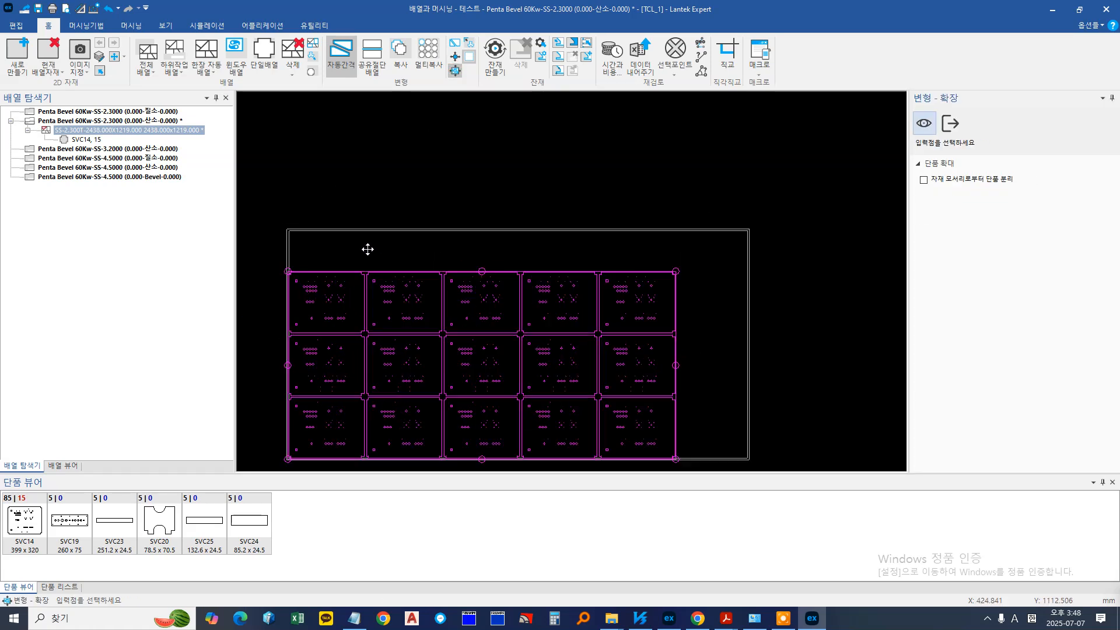
{"action": "left_click_drag", "start_coordinate": [539, 283], "coordinate": [535, 259]}
{"action": "scroll", "coordinate": [571, 296], "scroll_direction": "down", "scroll_amount": 2}
{"action": "mouse_move", "coordinate": [713, 364]}
{"action": "left_mouse_down"}
{"action": "mouse_move", "coordinate": [741, 363]}
{"action": "mouse_move", "coordinate": [724, 364]}
{"action": "left_mouse_up"}
{"action": "left_click_drag", "start_coordinate": [723, 275], "coordinate": [616, 347]}
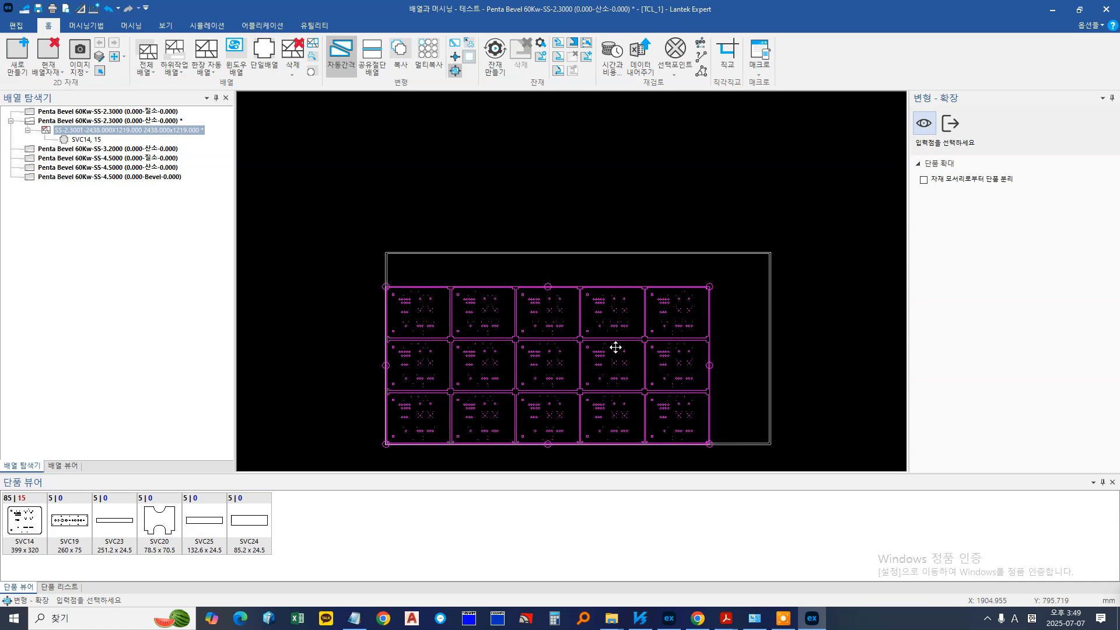
{"action": "left_click", "coordinate": [950, 123]}
{"action": "scroll", "coordinate": [568, 280], "scroll_direction": "up", "scroll_amount": 3}
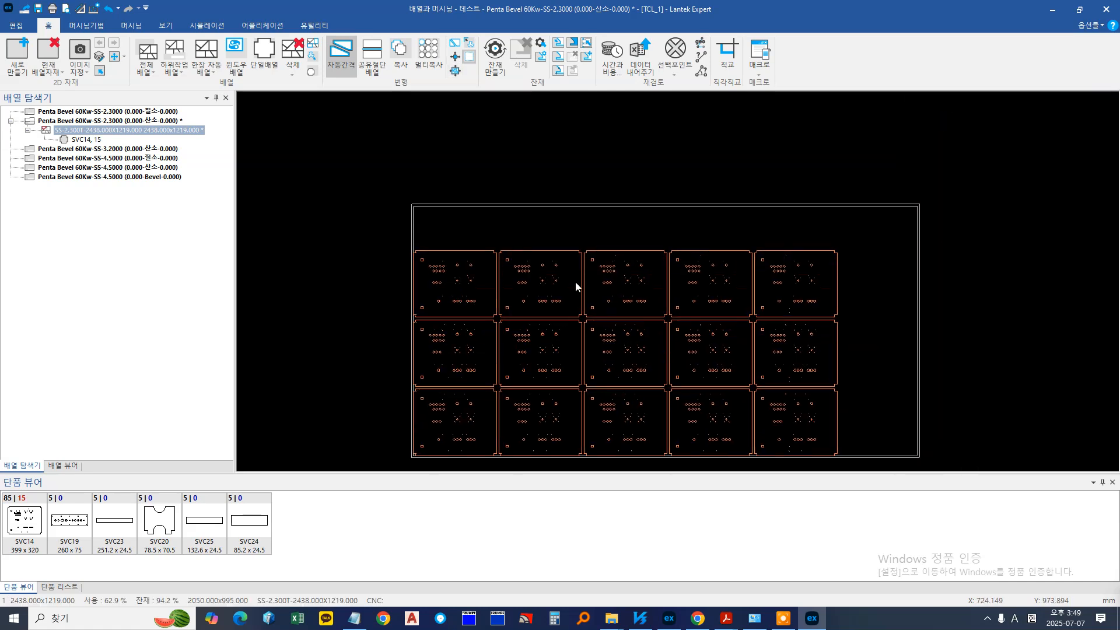
{"action": "scroll", "coordinate": [573, 267], "scroll_direction": "down", "scroll_amount": 2}
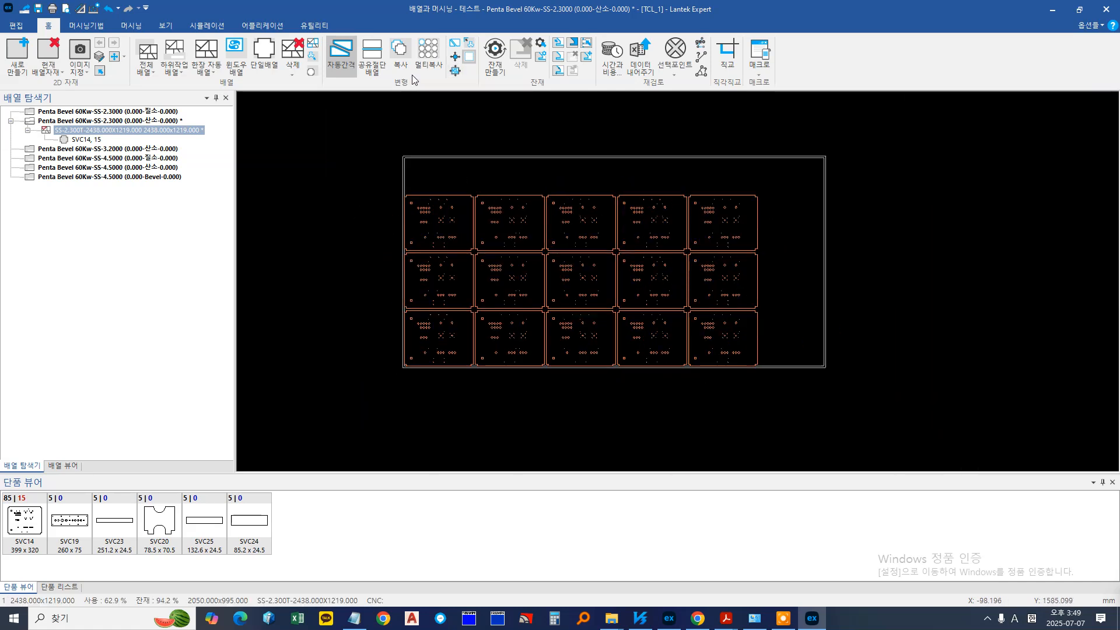
Expand the three SVC14 rows to the sheet's full height, and pull the grid back to tight spacing
{"action": "left_click", "coordinate": [456, 71]}
{"action": "left_click_drag", "start_coordinate": [367, 144], "coordinate": [708, 405]}
{"action": "right_click", "coordinate": [709, 407]}
{"action": "left_click_drag", "start_coordinate": [499, 214], "coordinate": [493, 189]}
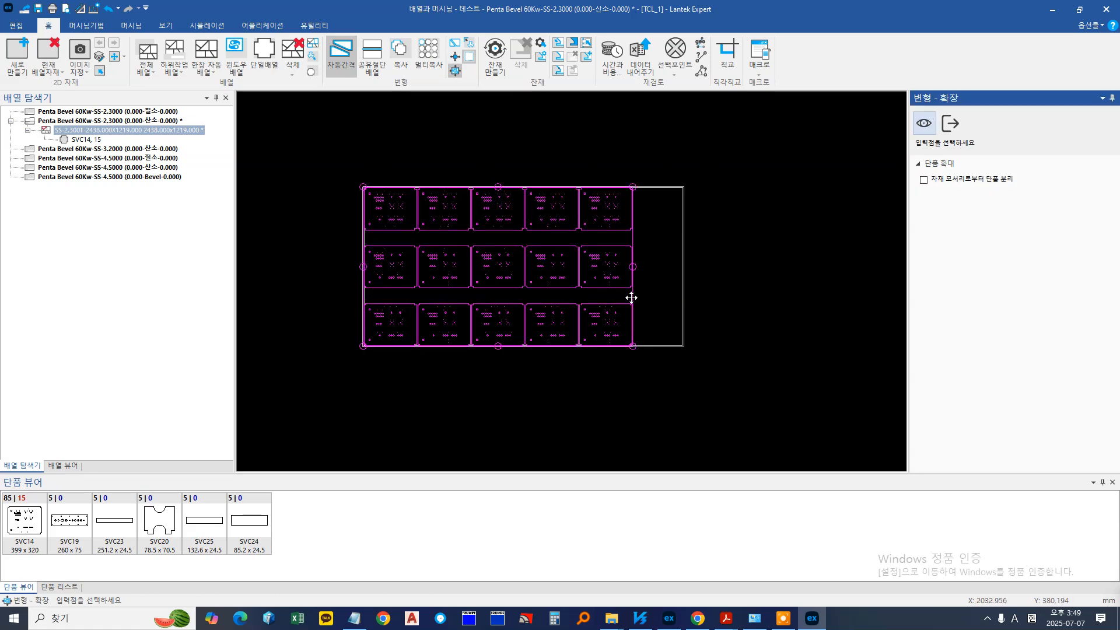
{"action": "left_click_drag", "start_coordinate": [633, 269], "coordinate": [605, 272]}
{"action": "mouse_move", "coordinate": [632, 189]}
{"action": "left_mouse_down"}
{"action": "mouse_move", "coordinate": [680, 181]}
{"action": "mouse_move", "coordinate": [629, 196]}
{"action": "left_mouse_up"}
{"action": "left_click", "coordinate": [950, 123]}
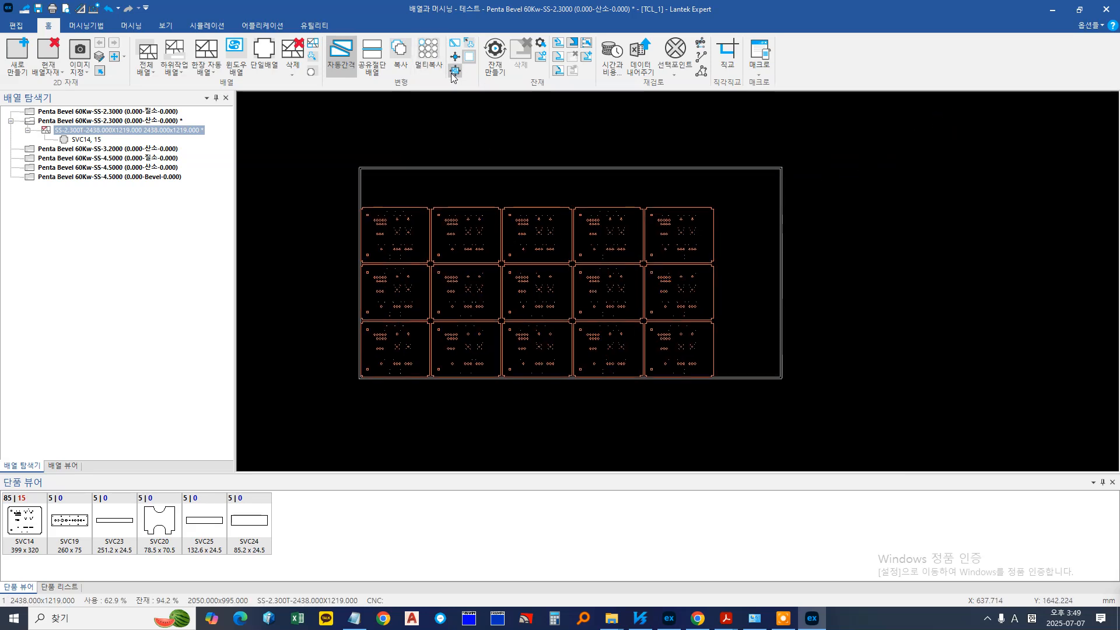
Try to pick up only the upper-right SVC14 part of the grid for a move, and cancel the command
{"action": "middle_click_drag", "start_coordinate": [567, 324], "coordinate": [607, 307]}
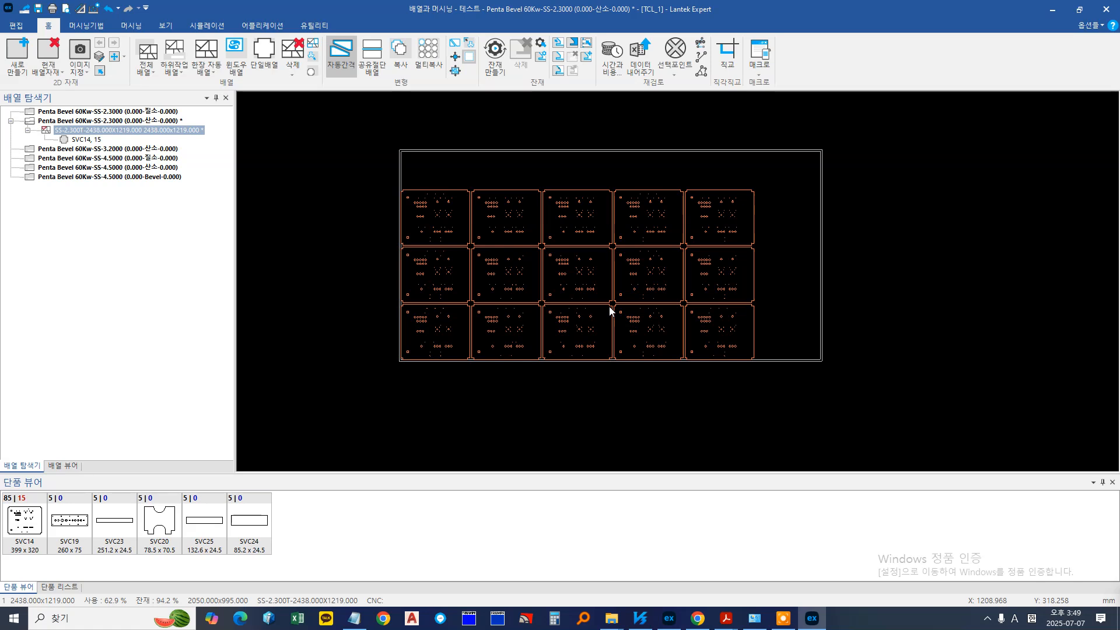
{"action": "left_click", "coordinate": [456, 70]}
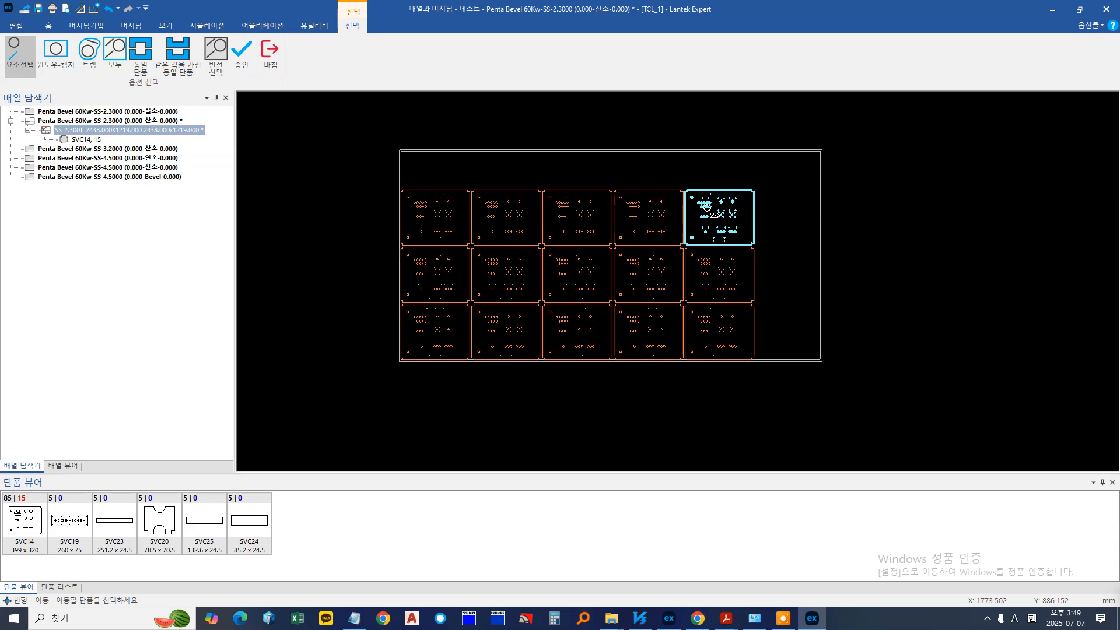
{"action": "key", "text": "Escape"}
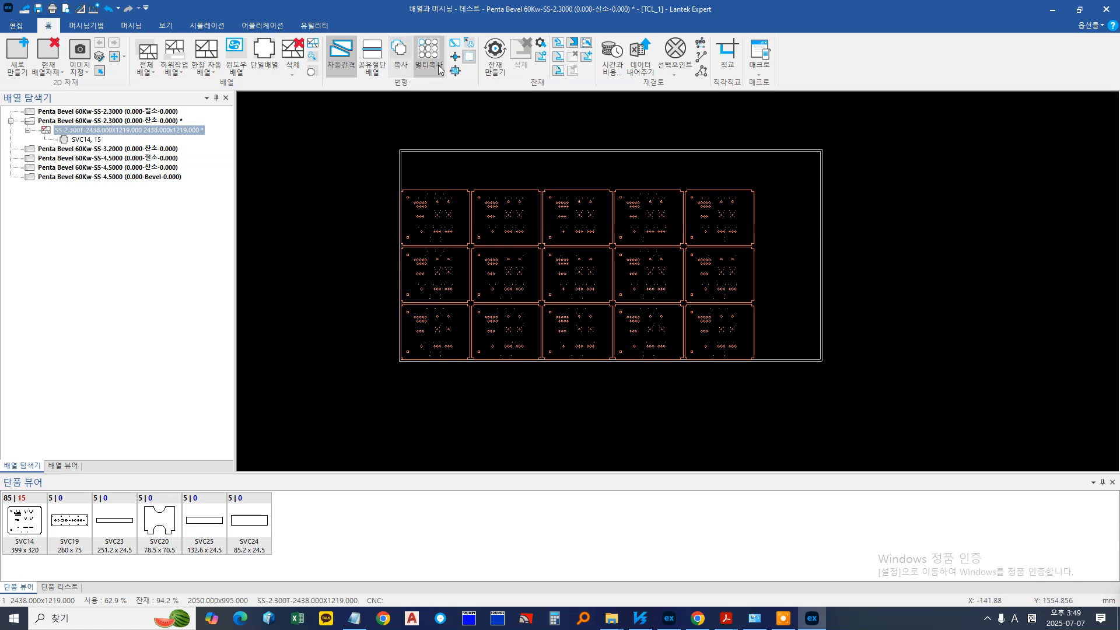
{"action": "left_click", "coordinate": [456, 57]}
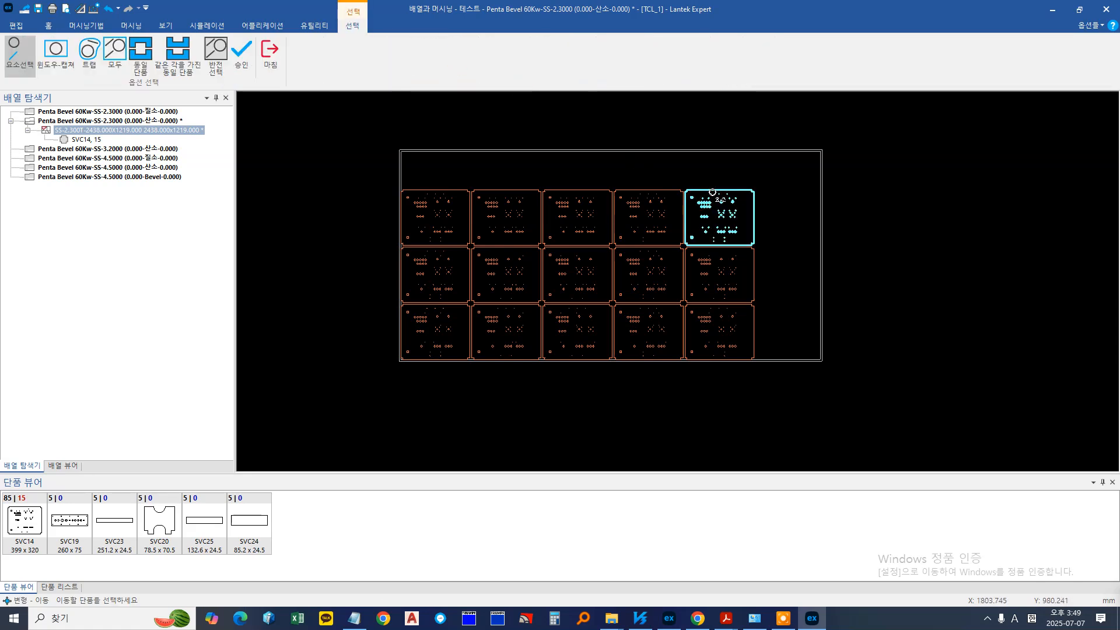
{"action": "left_click", "coordinate": [717, 201]}
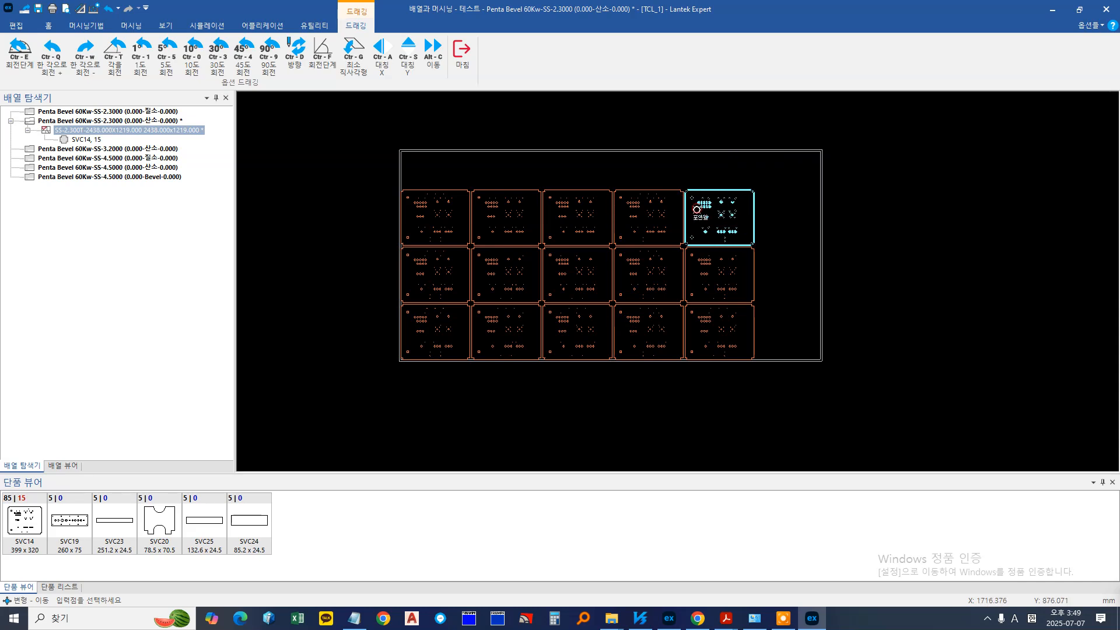
{"action": "left_click", "coordinate": [709, 204]}
{"action": "key", "text": "Escape"}
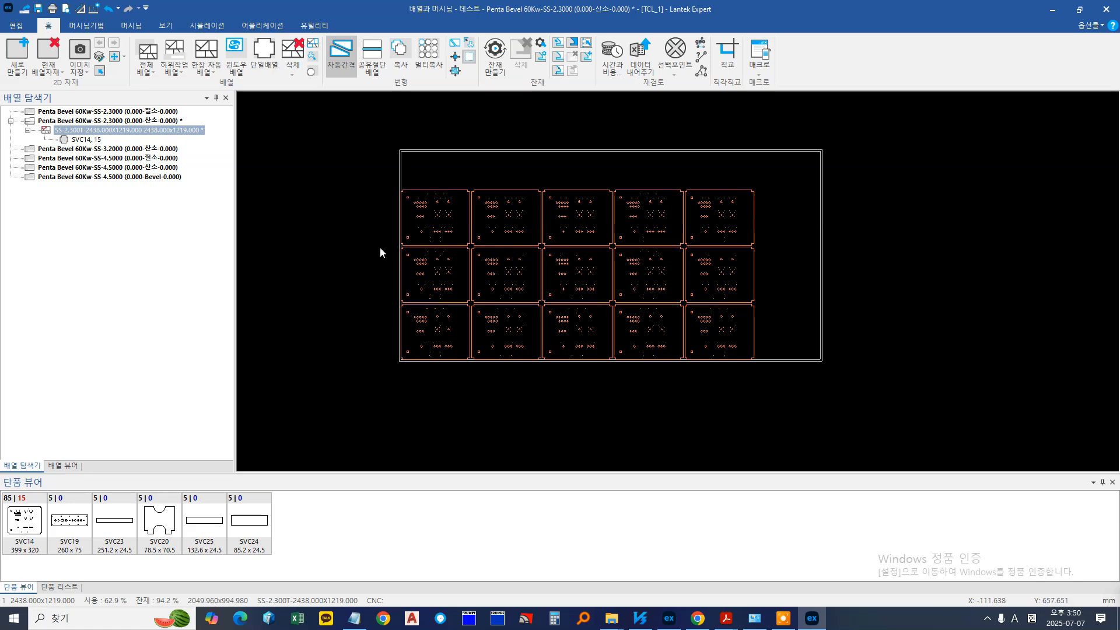
Open the Penta Bevel 60Kw system settings from the manufacturing order window and examine the material-thickness input data down to the SS rows
{"action": "left_click", "coordinate": [669, 618]}
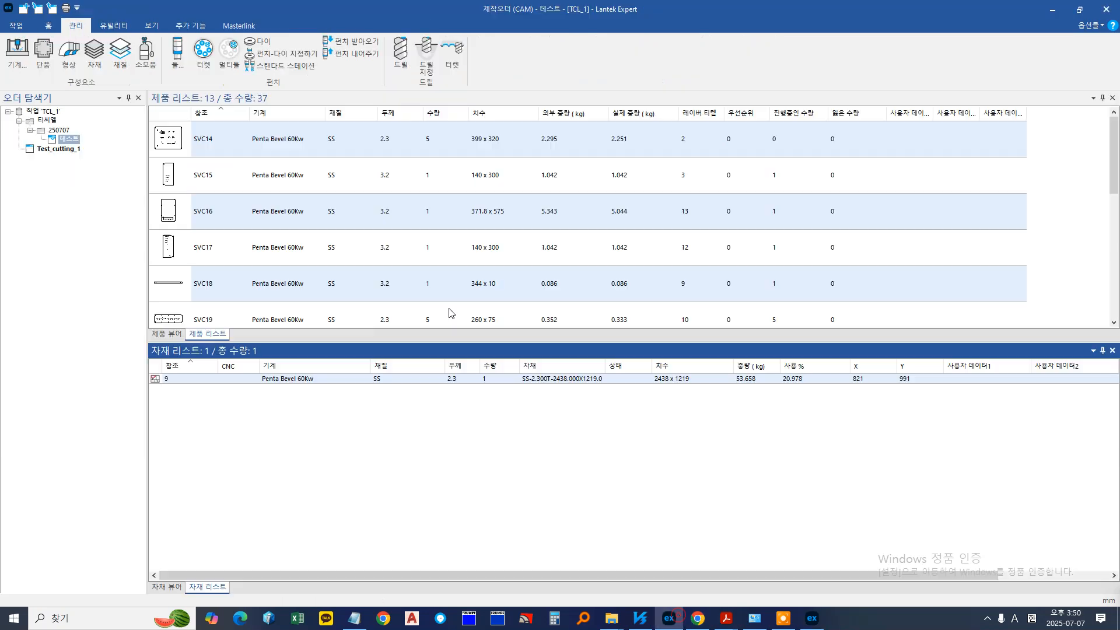
{"action": "left_click", "coordinate": [17, 52]}
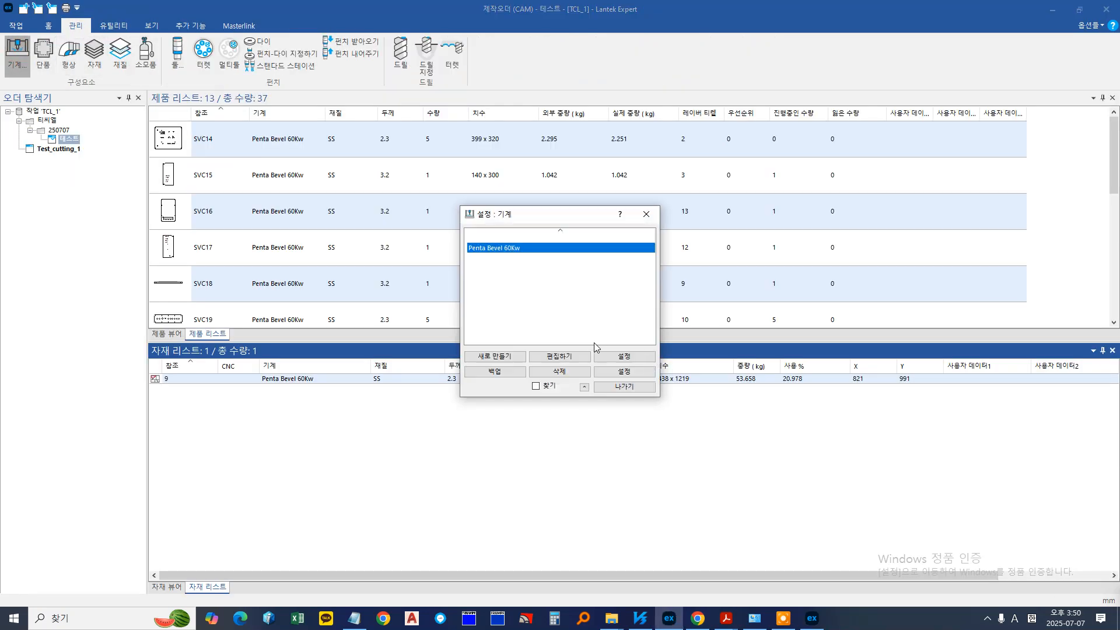
{"action": "left_click", "coordinate": [624, 355]}
{"action": "left_click", "coordinate": [175, 111]}
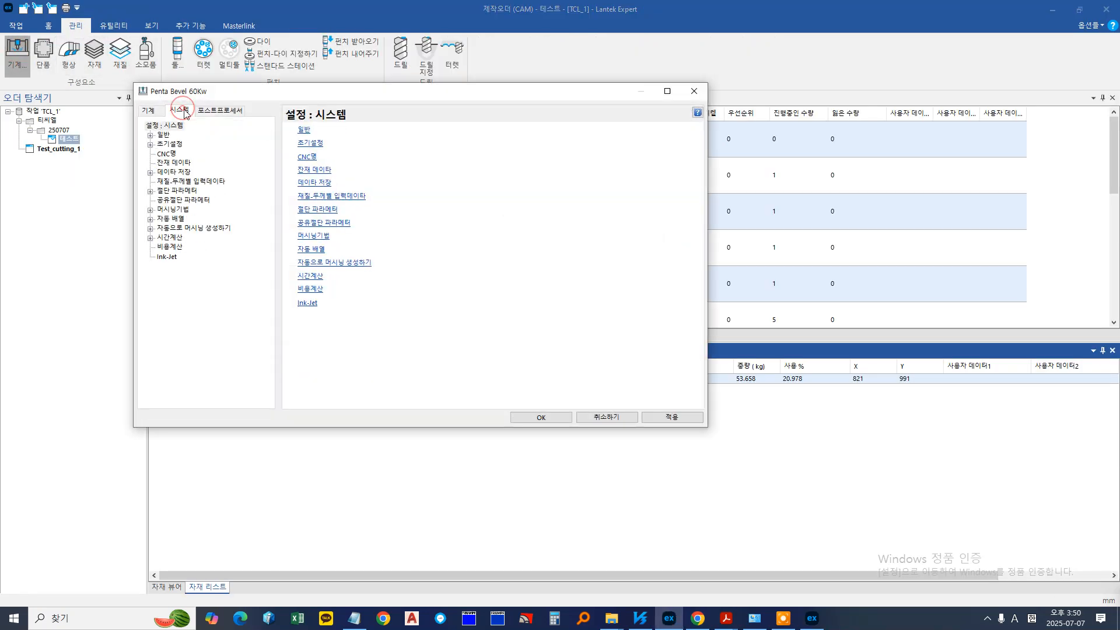
{"action": "left_click", "coordinate": [196, 183]}
{"action": "scroll", "coordinate": [405, 315], "scroll_direction": "down", "scroll_amount": 5}
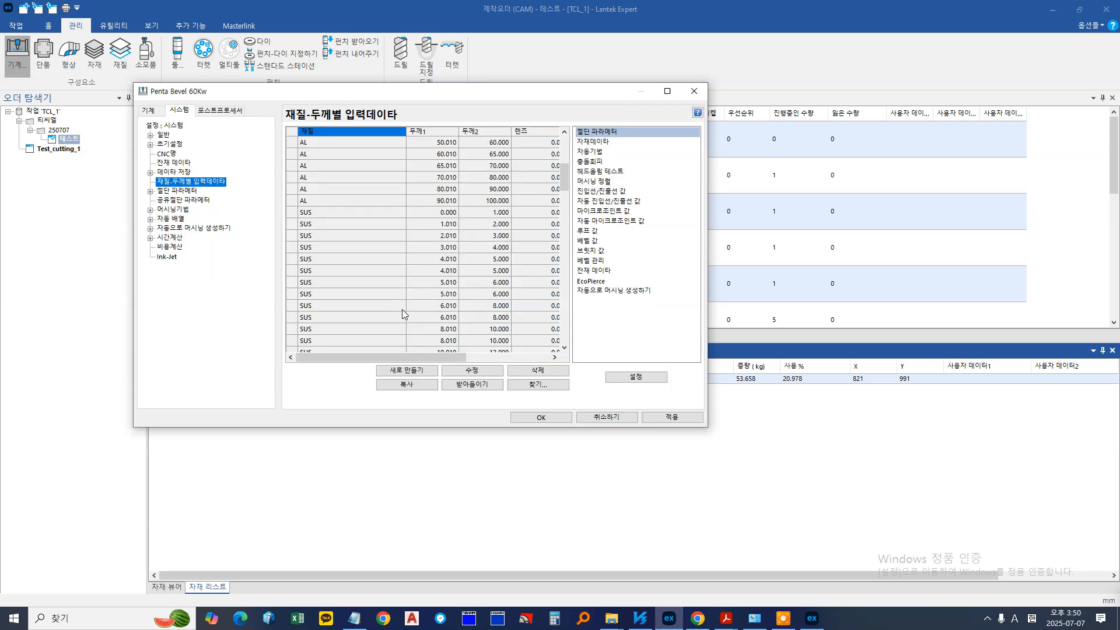
{"action": "left_click_drag", "start_coordinate": [406, 132], "coordinate": [331, 139]}
{"action": "scroll", "coordinate": [407, 283], "scroll_direction": "down", "scroll_amount": 11}
{"action": "scroll", "coordinate": [430, 288], "scroll_direction": "down", "scroll_amount": 6}
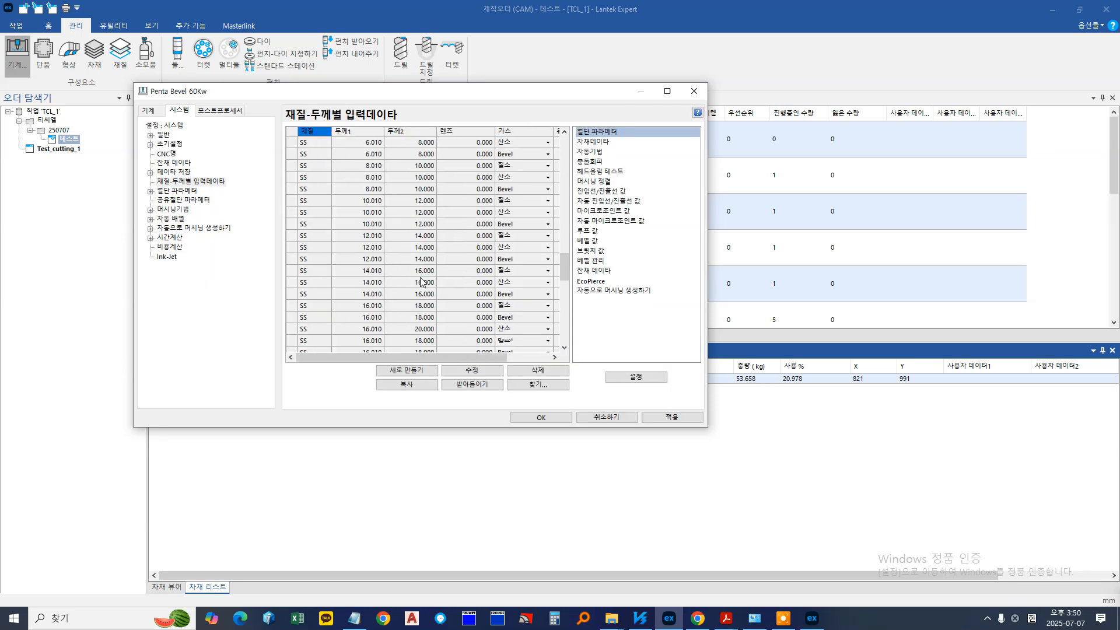
Examine the automatic lead-in/lead-out values and the cutting parameters of the SS nitrogen row for 10.010 to 12.000 mm, without changing them
{"action": "left_click", "coordinate": [427, 200]}
{"action": "double_click", "coordinate": [611, 201]}
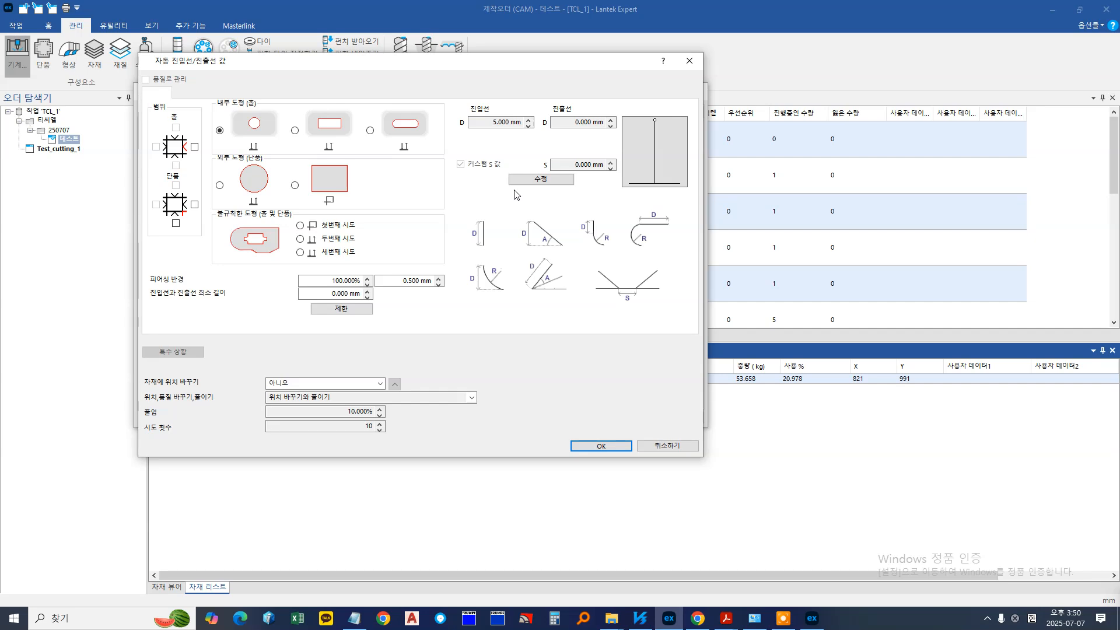
{"action": "left_click", "coordinate": [668, 446]}
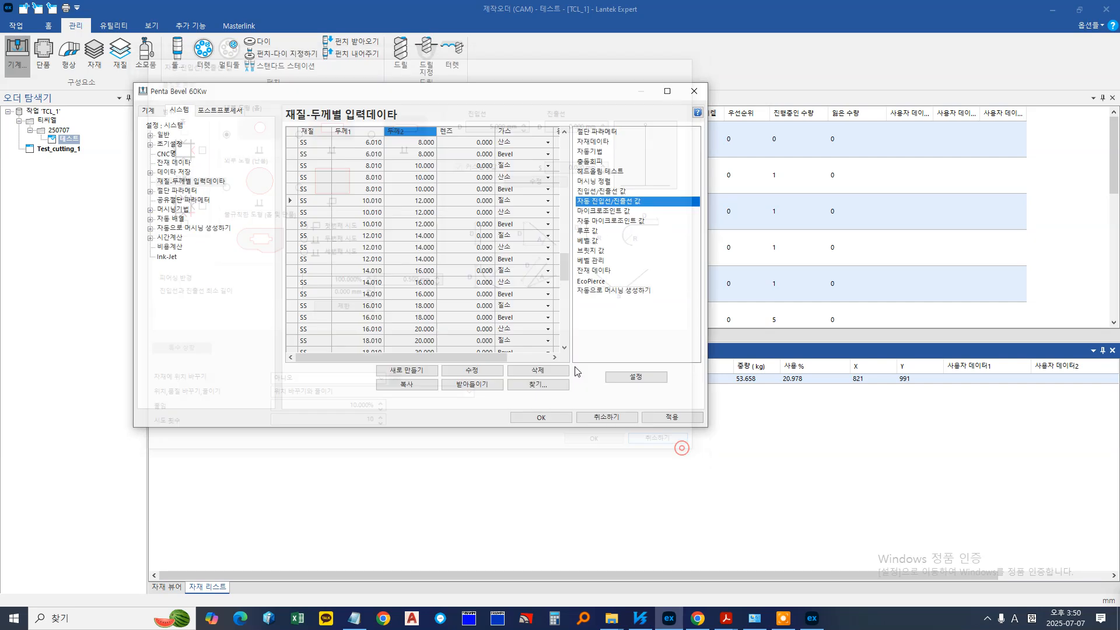
{"action": "left_click", "coordinate": [595, 131]}
{"action": "double_click", "coordinate": [601, 133]}
{"action": "left_click", "coordinate": [521, 385]}
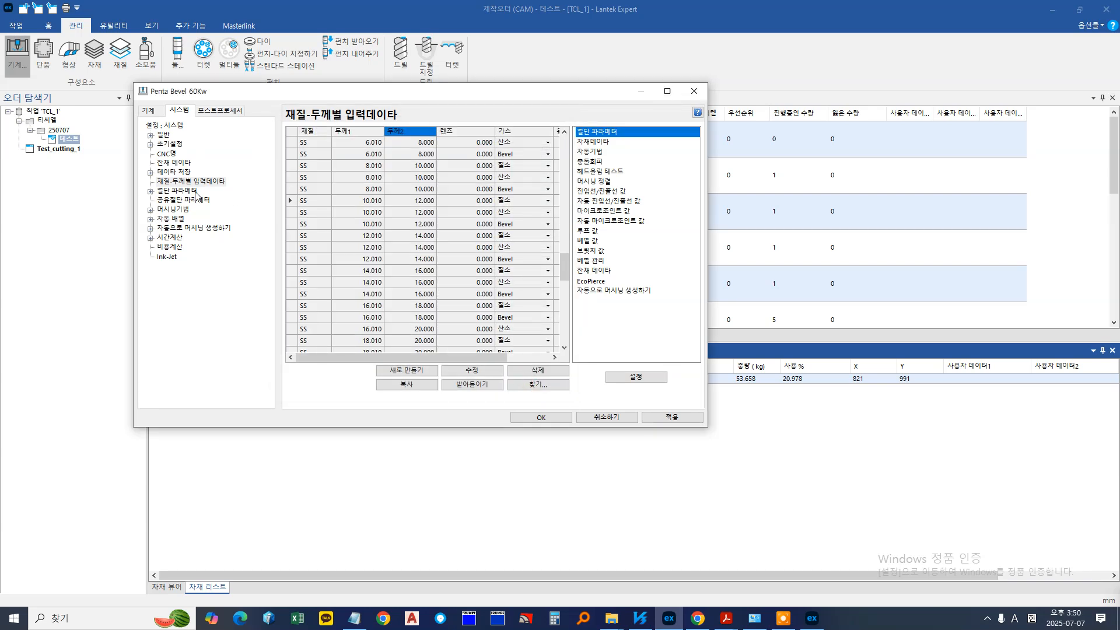
Examine the machine's general cutting parameters and its quality-based compensation page
{"action": "double_click", "coordinate": [193, 192]}
{"action": "left_click", "coordinate": [175, 200]}
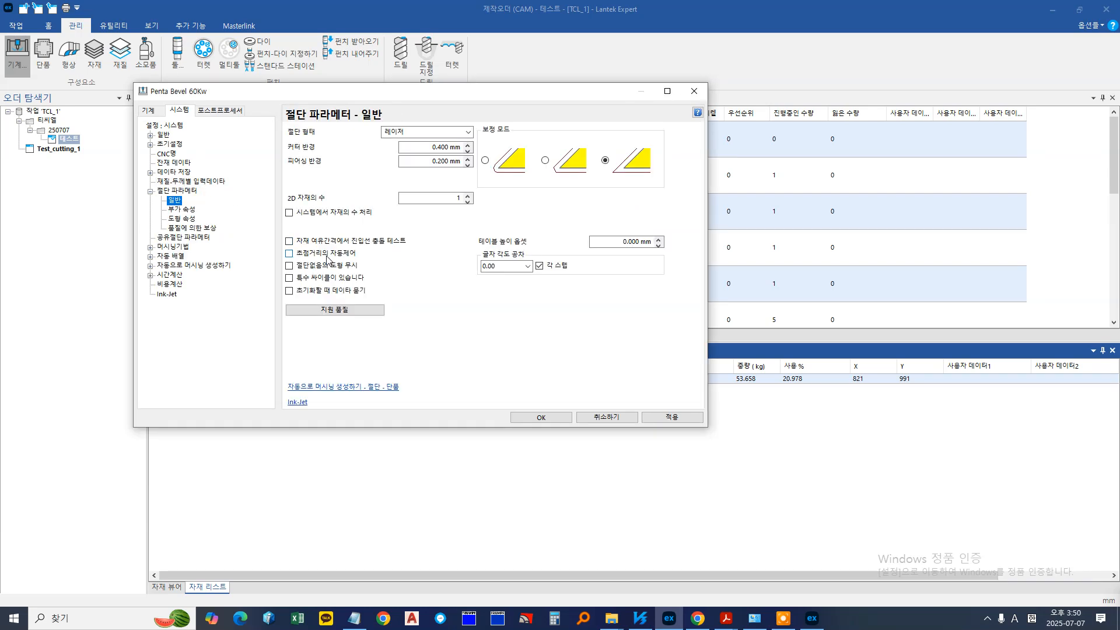
{"action": "left_click", "coordinate": [192, 228]}
Look through the material-thickness input data to its last rows, cancel the machine settings, and return to the nesting window
{"action": "left_click", "coordinate": [189, 181]}
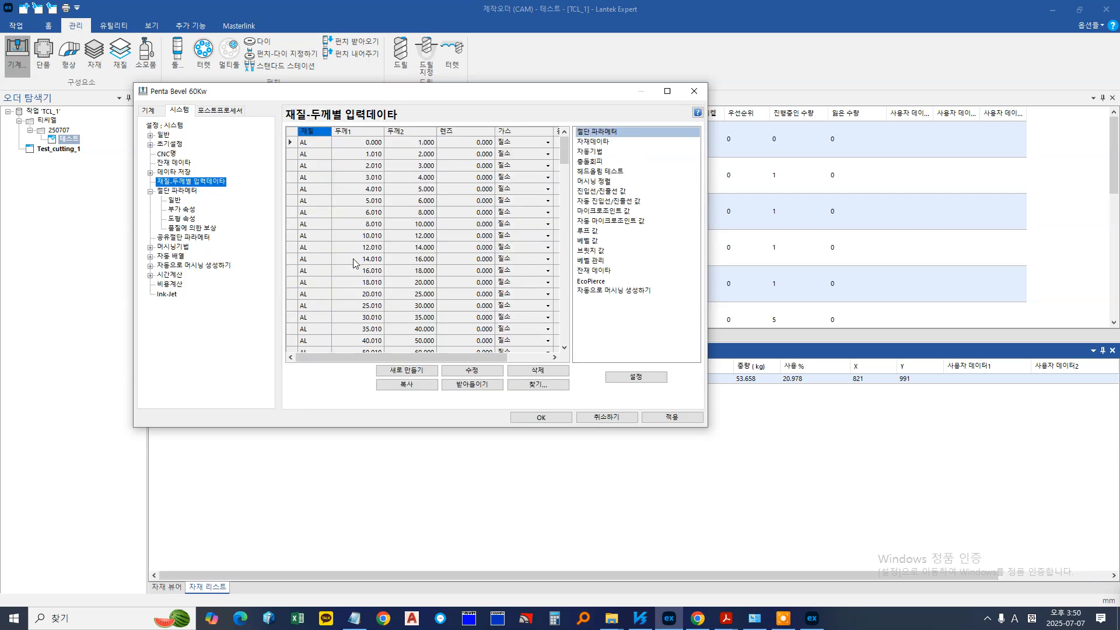
{"action": "scroll", "coordinate": [432, 303], "scroll_direction": "down", "scroll_amount": 10}
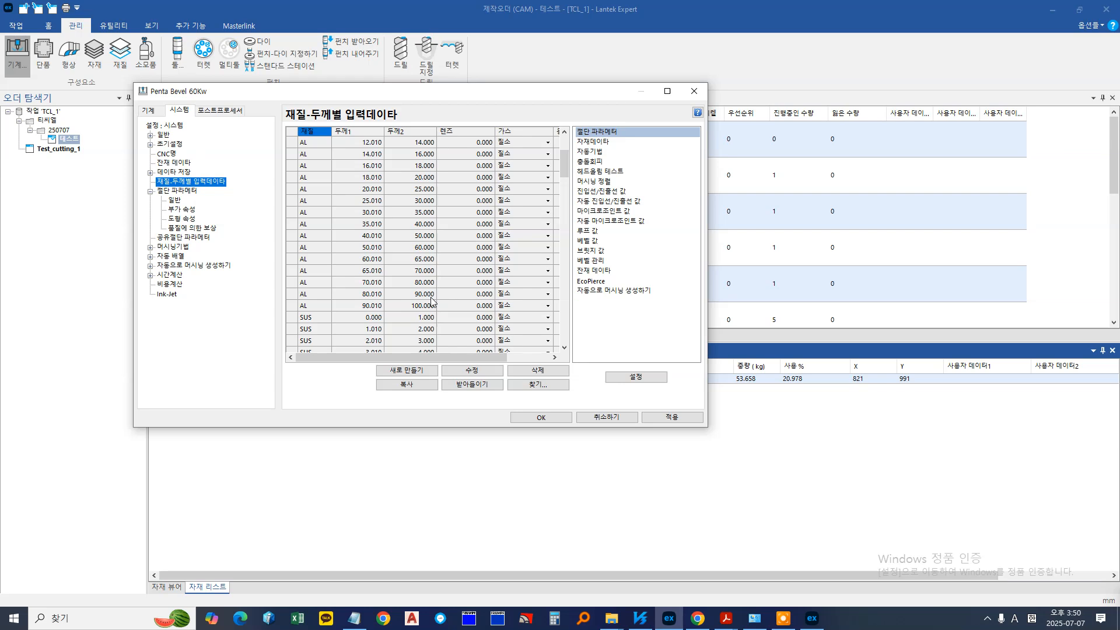
{"action": "scroll", "coordinate": [435, 302], "scroll_direction": "down", "scroll_amount": 10}
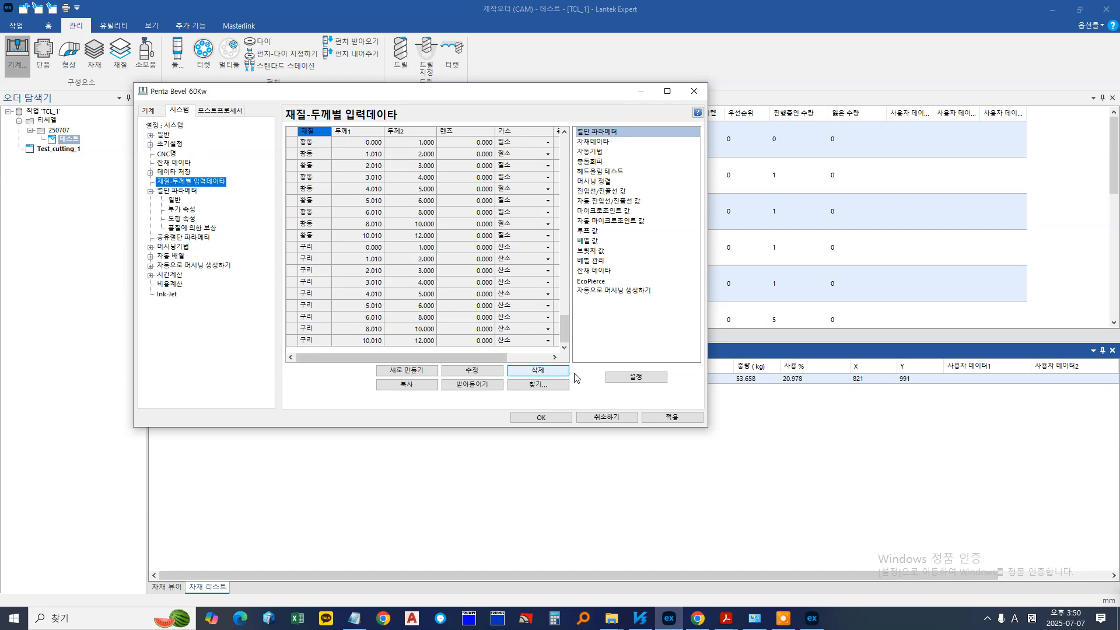
{"action": "left_click", "coordinate": [609, 416]}
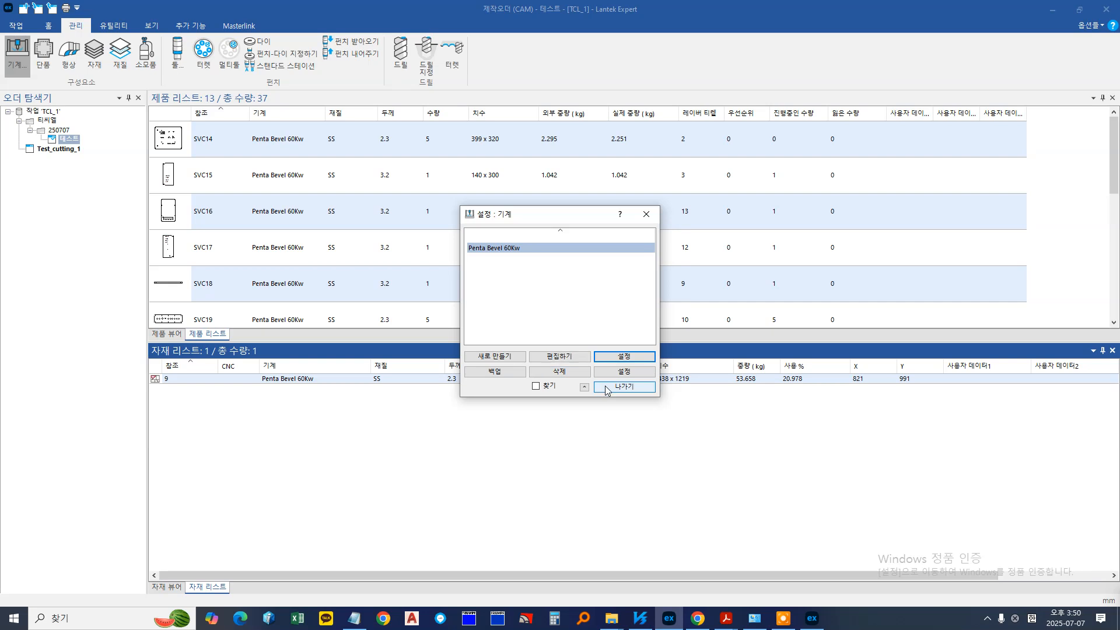
{"action": "left_click", "coordinate": [606, 388]}
{"action": "left_click", "coordinate": [821, 628]}
{"action": "scroll", "coordinate": [538, 272], "scroll_direction": "down", "scroll_amount": 2}
{"action": "scroll", "coordinate": [524, 279], "scroll_direction": "up", "scroll_amount": 2}
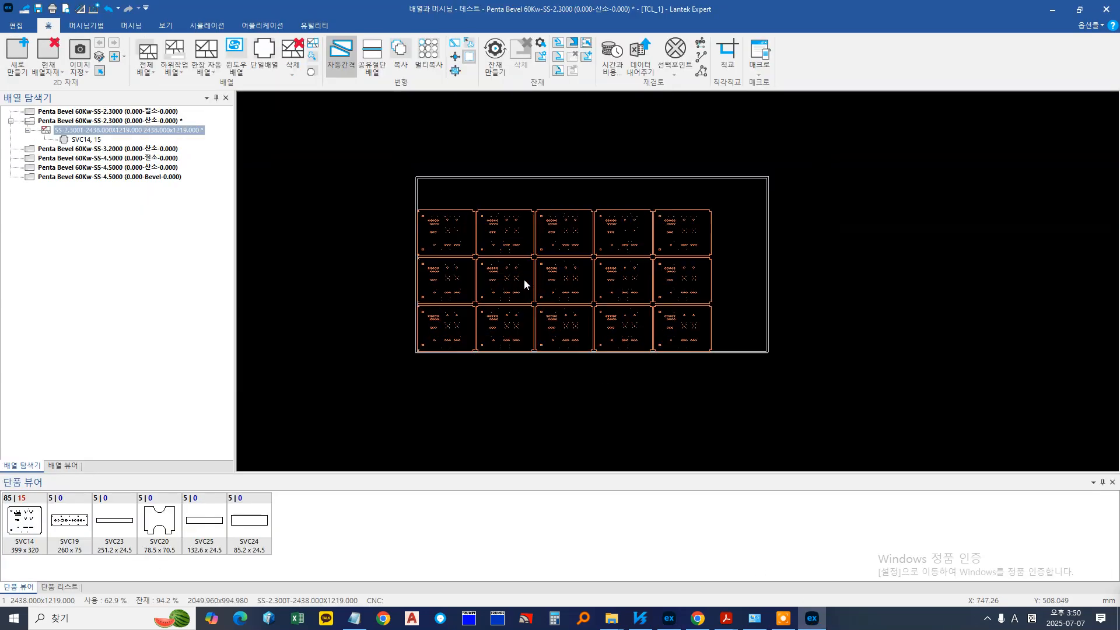
{"action": "left_click", "coordinate": [669, 618]}
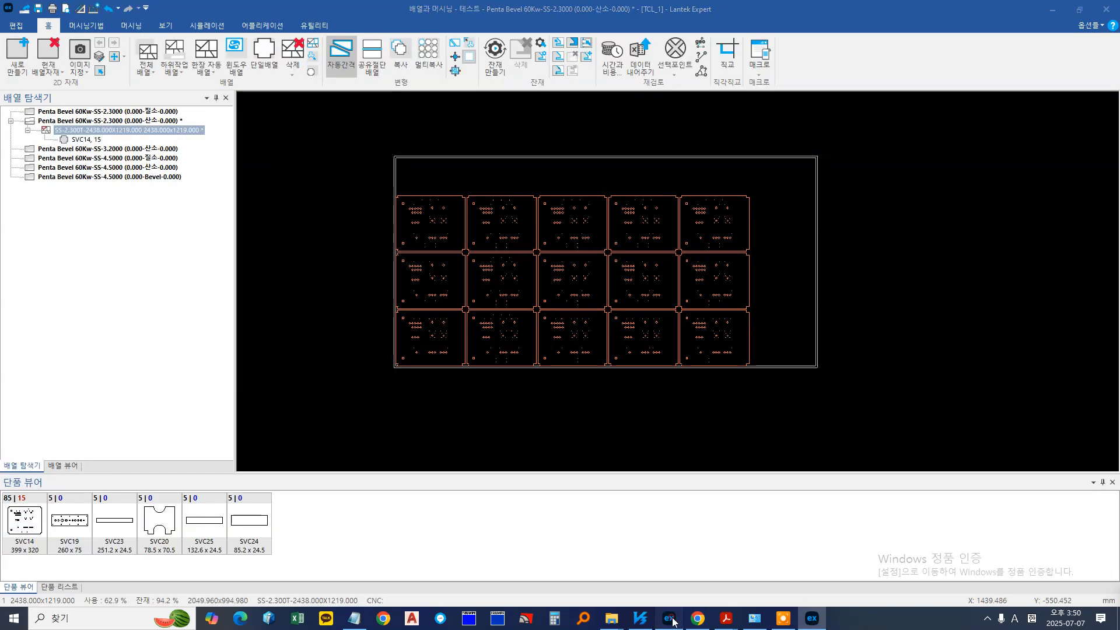
{"action": "left_click", "coordinate": [812, 619]}
{"action": "scroll", "coordinate": [517, 312], "scroll_direction": "up", "scroll_amount": 3}
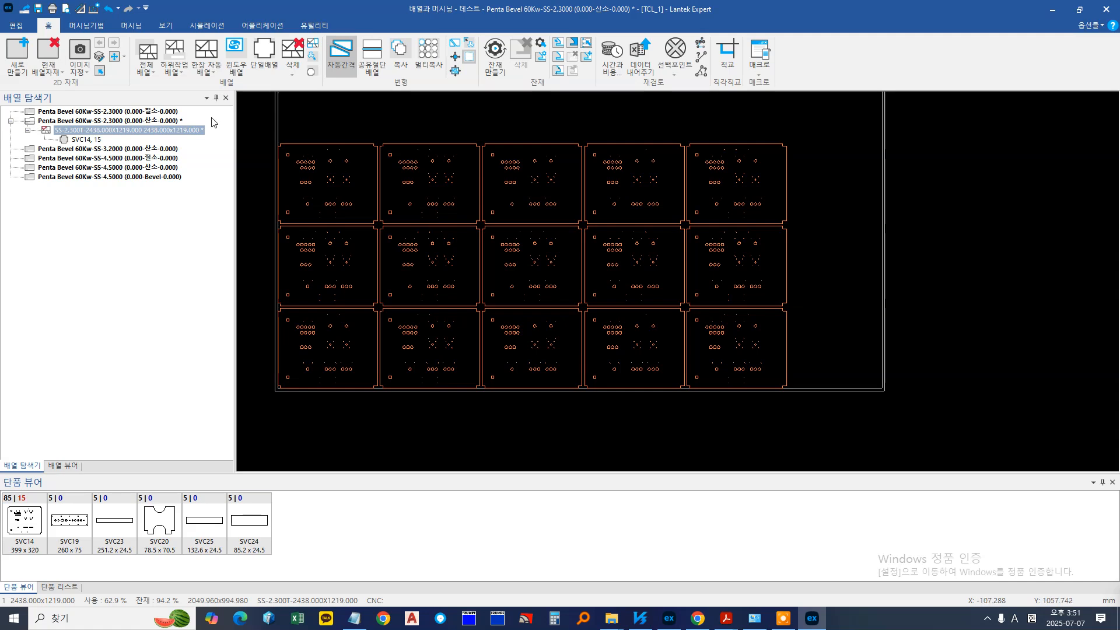
Select 열 변형 최소화 as the hole machining order in the machining sort settings, and cancel the settings
{"action": "left_click", "coordinate": [96, 9]}
{"action": "left_click", "coordinate": [204, 237]}
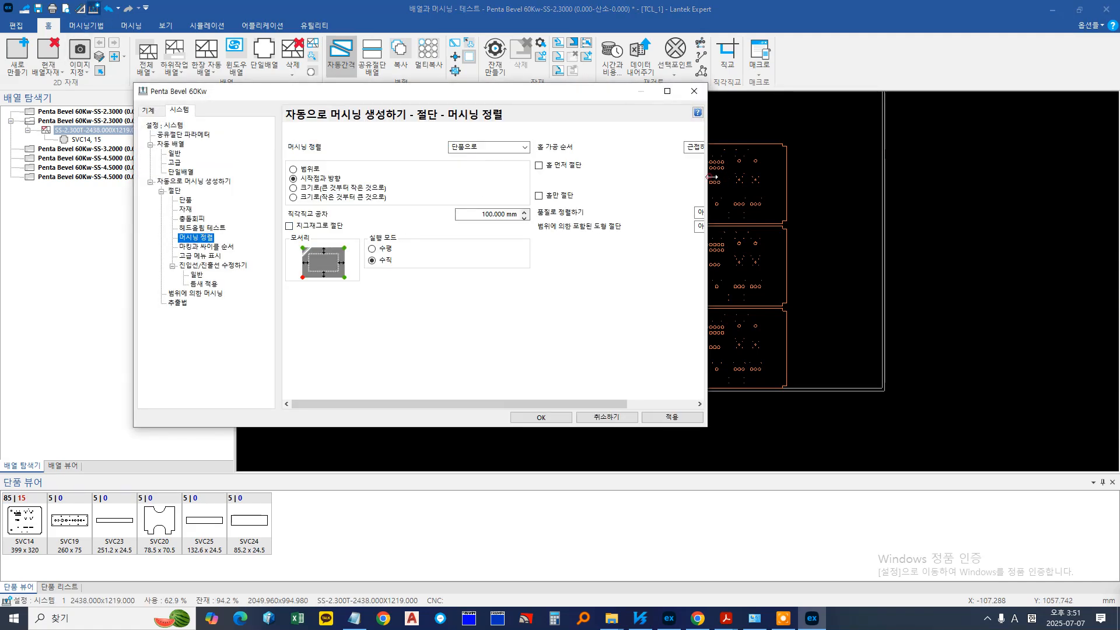
{"action": "left_click_drag", "start_coordinate": [713, 176], "coordinate": [804, 177]}
{"action": "left_click", "coordinate": [725, 147]}
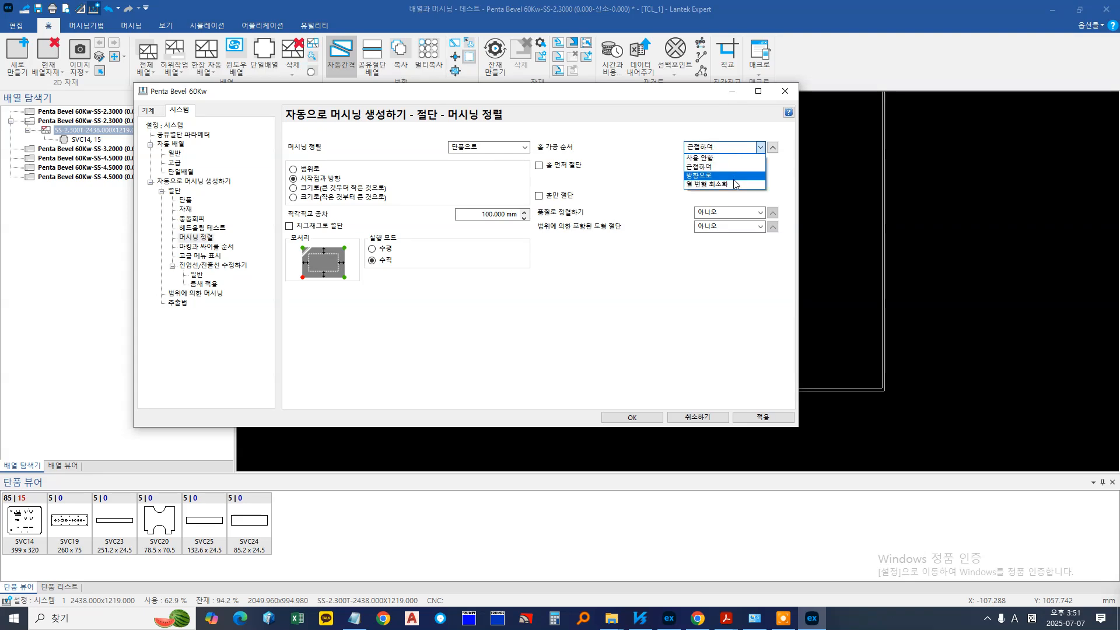
{"action": "left_click", "coordinate": [734, 184]}
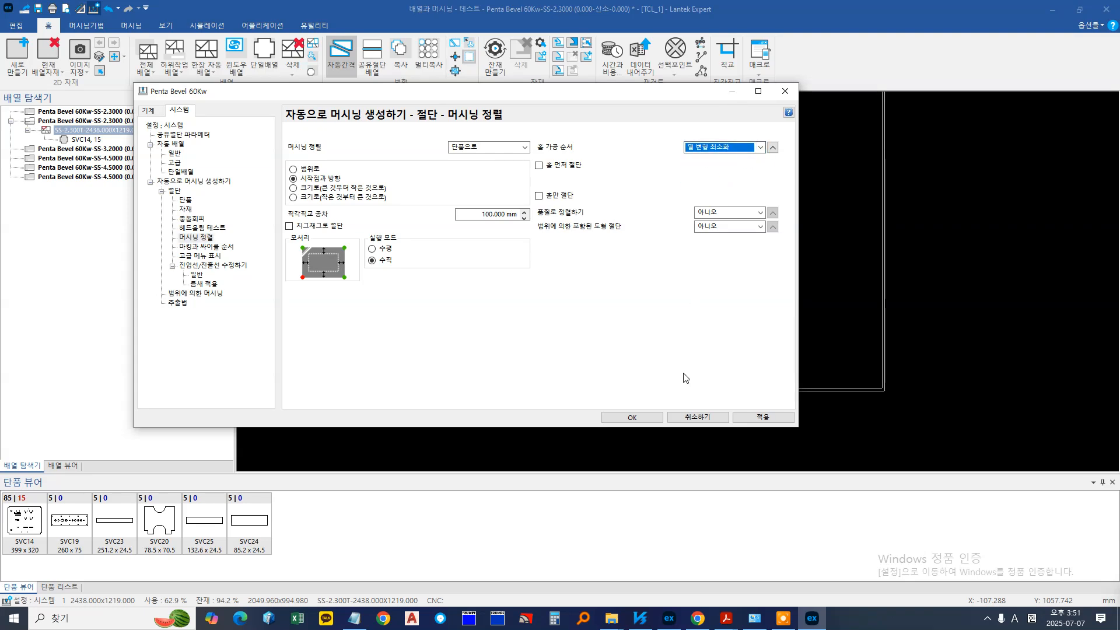
{"action": "left_click", "coordinate": [693, 418]}
{"action": "scroll", "coordinate": [490, 341], "scroll_direction": "down", "scroll_amount": 2}
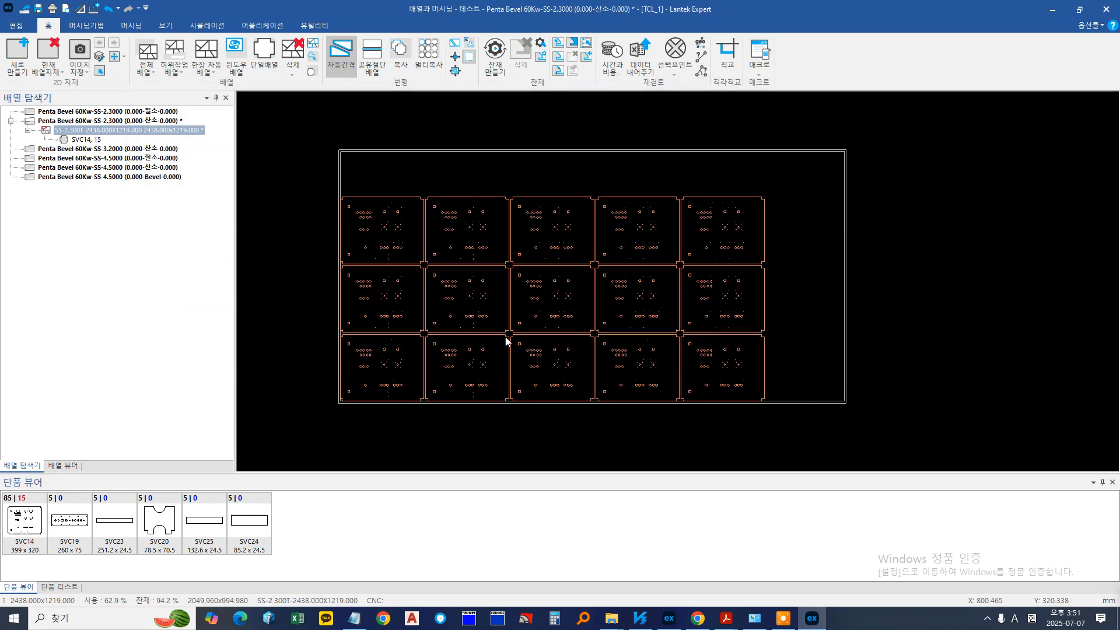